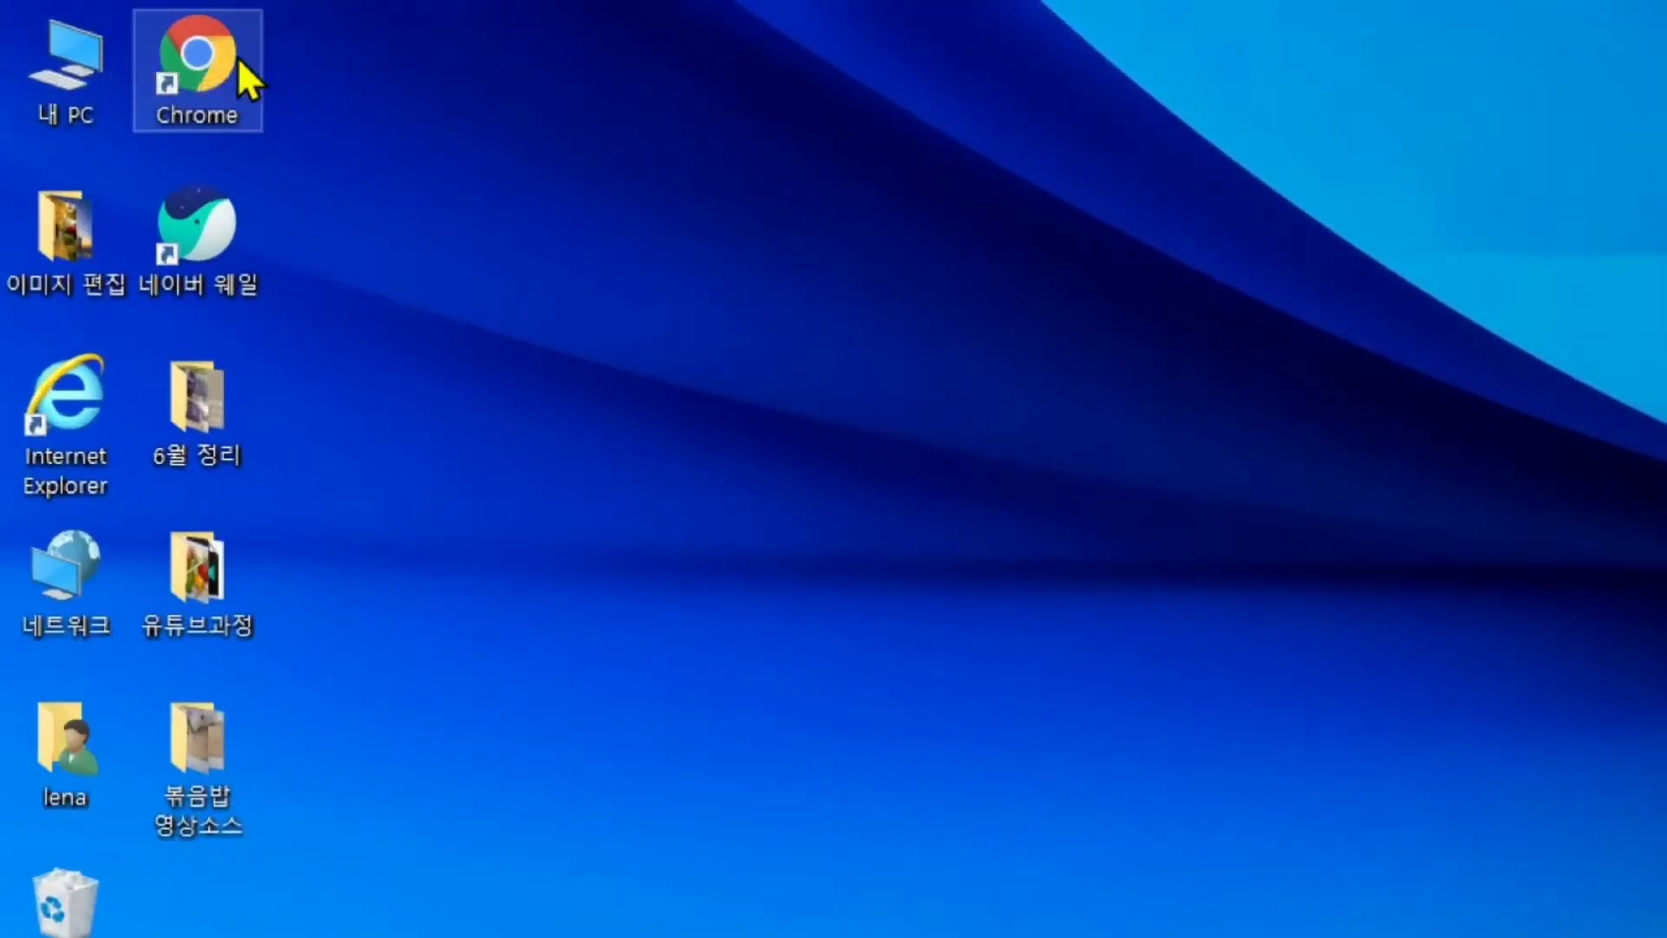
Open Chrome and search Naver for "네이버 소프트웨어"
click(215, 54)
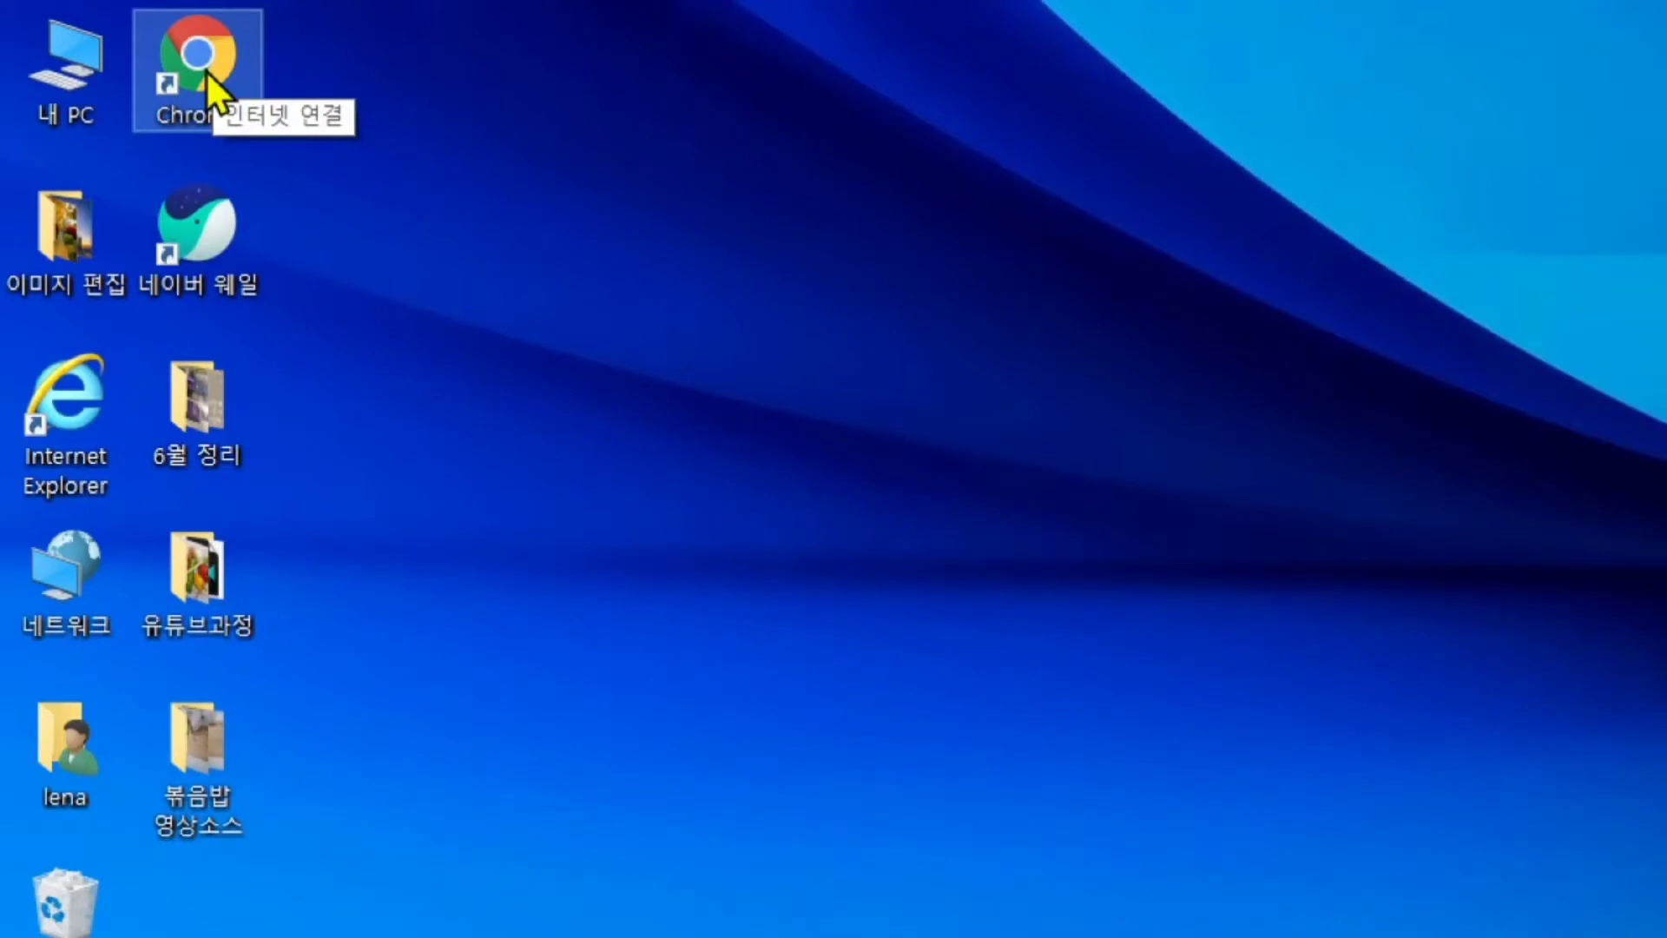
double_click(206, 70)
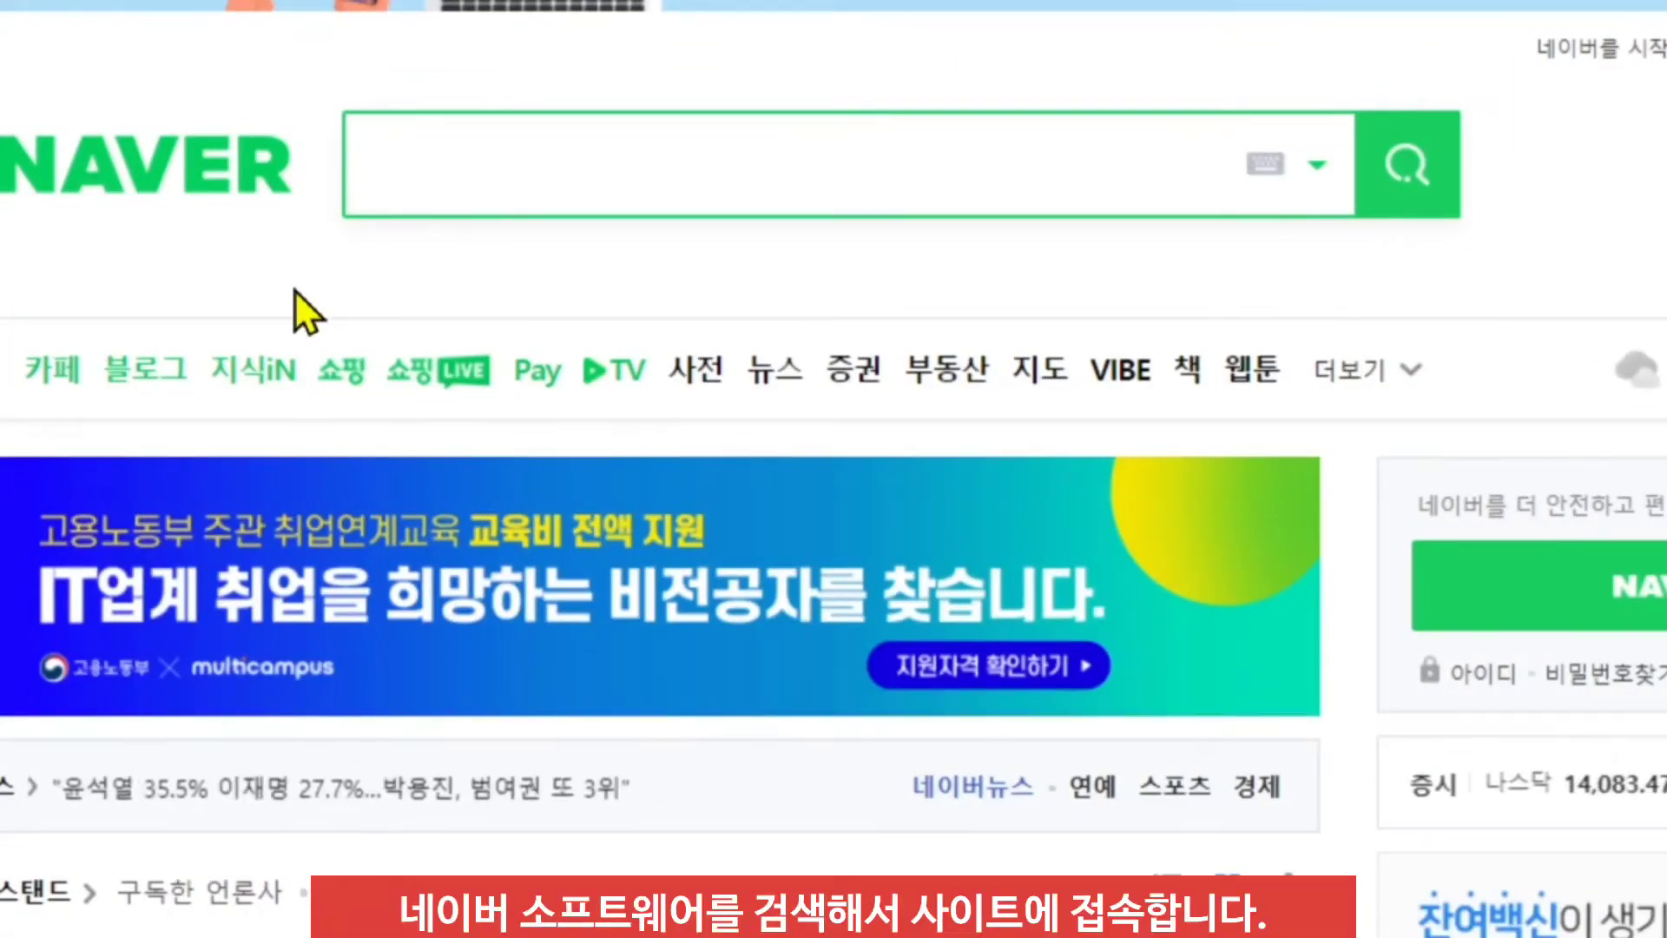
text(sp)
key(BackSpace)
key(BackSpace)
text(네이버 )
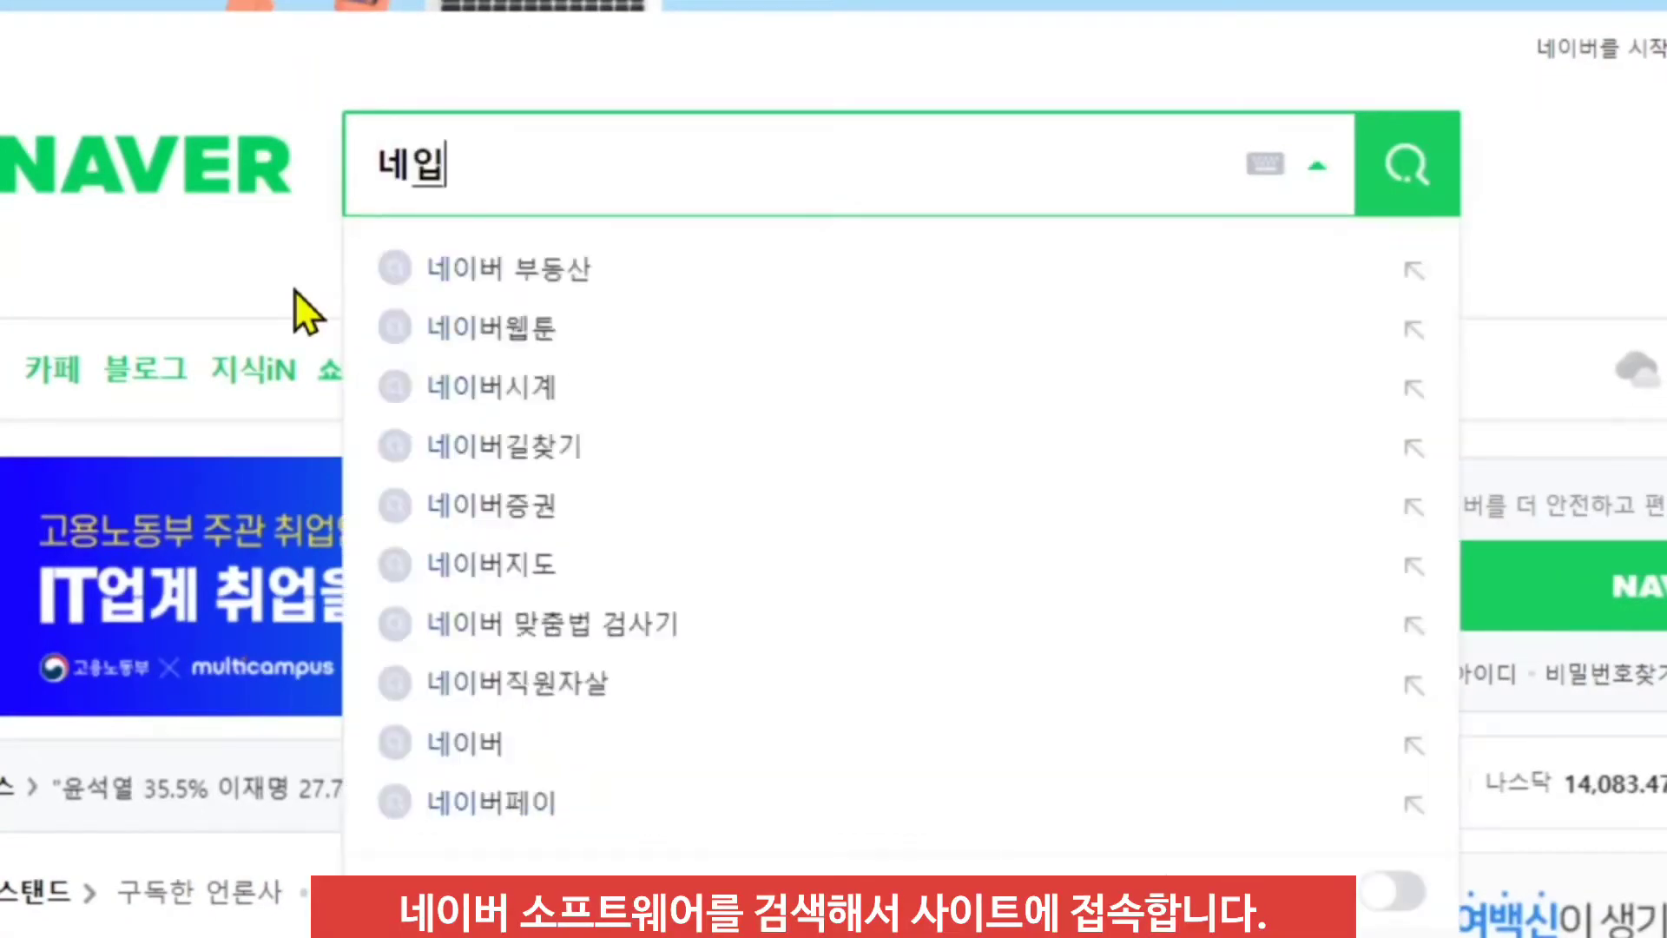
text(소프트)
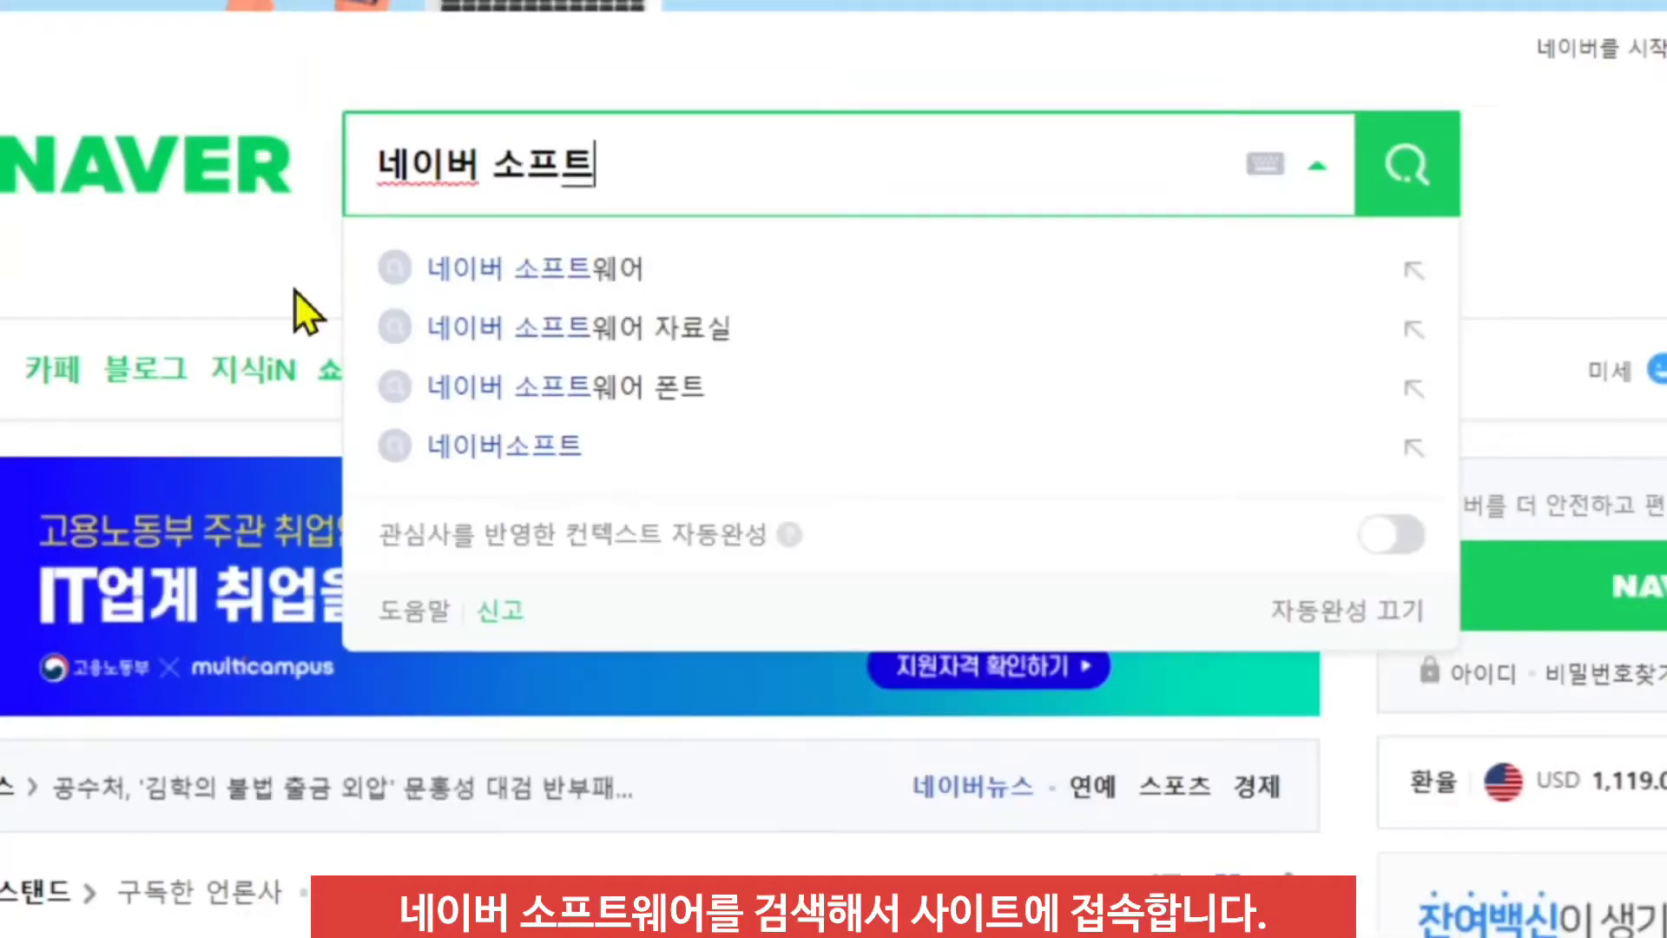
text(웨어)
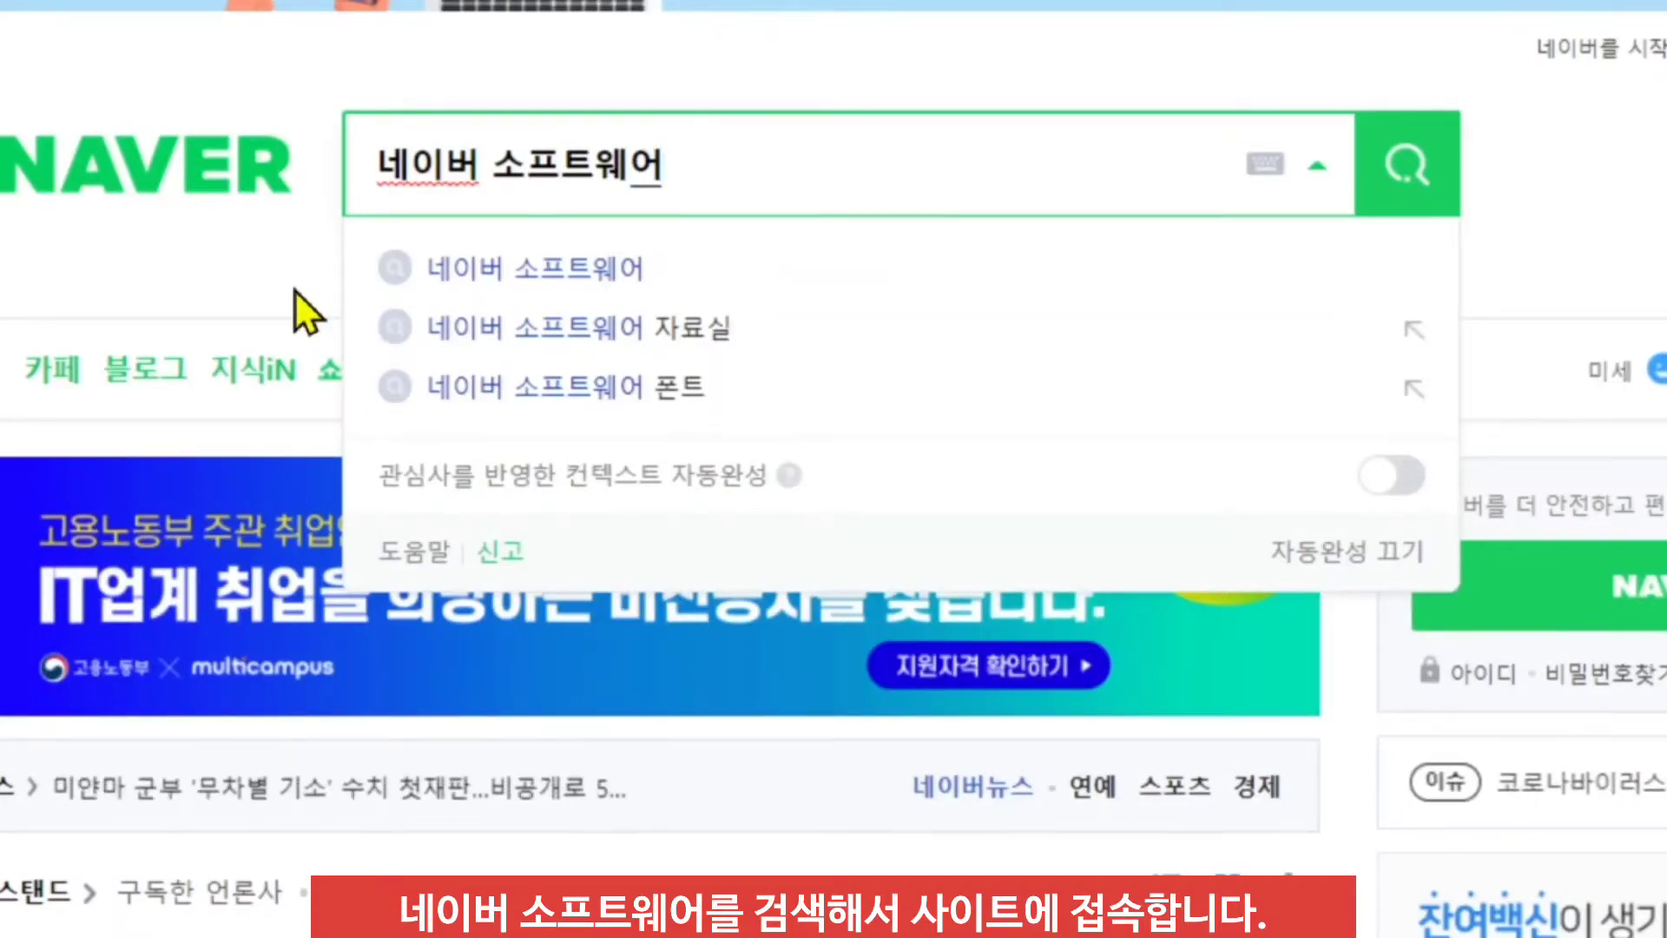
key(Return)
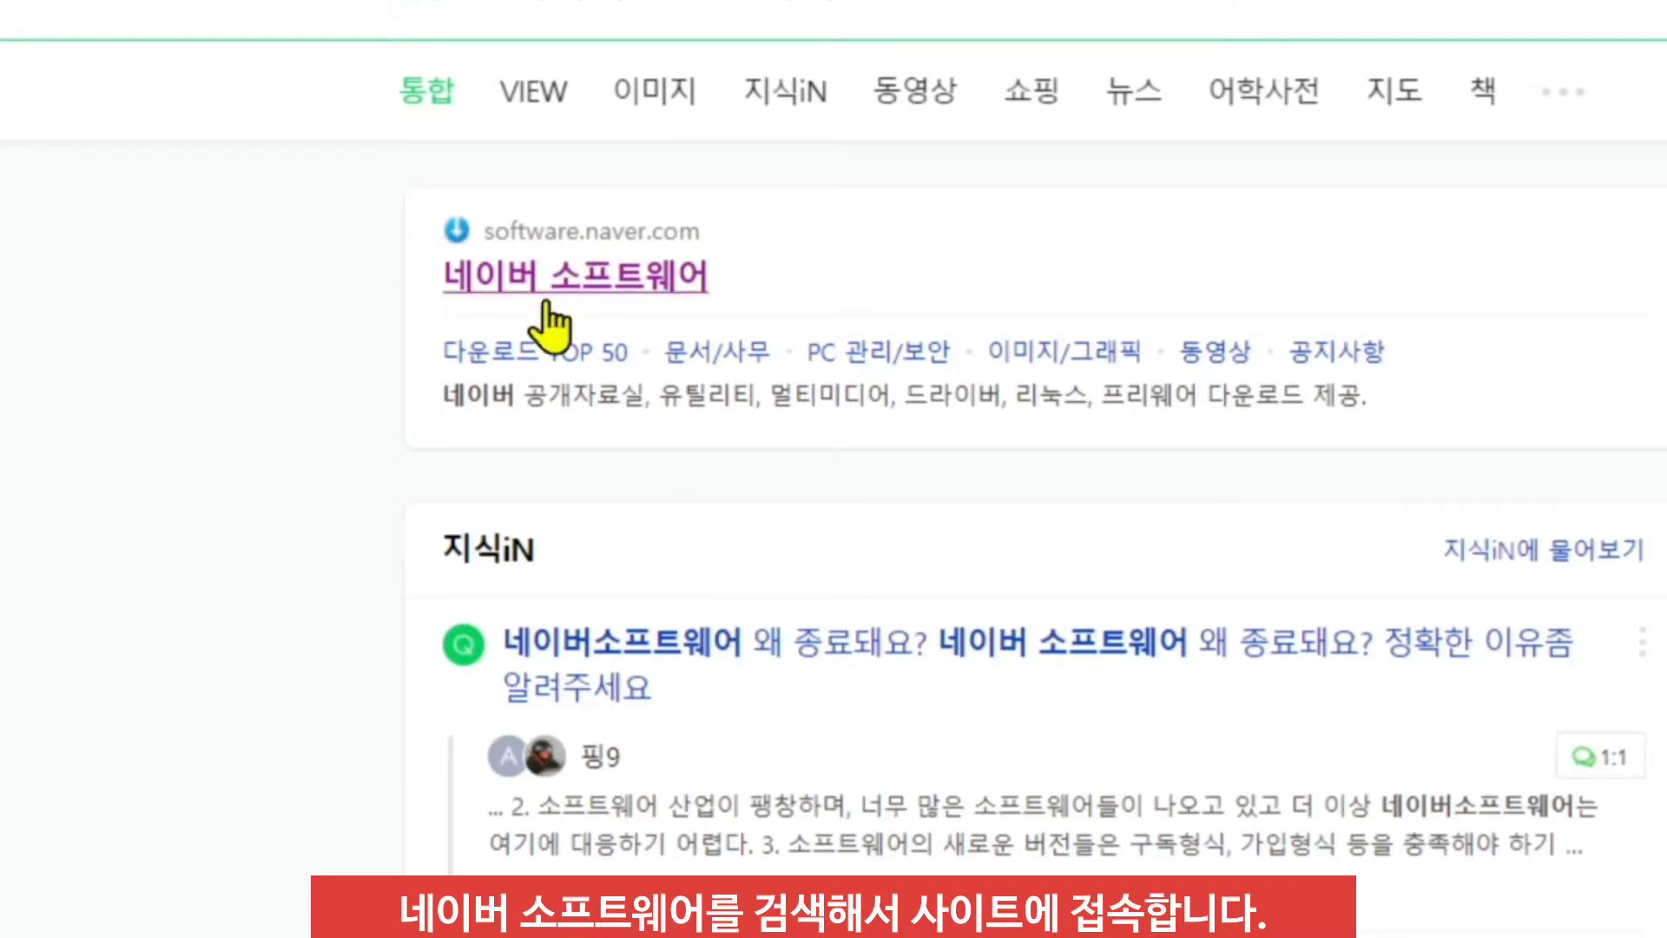
Open the Naver Software site from the search results and hide its service-ending notice for 7 days
click(578, 274)
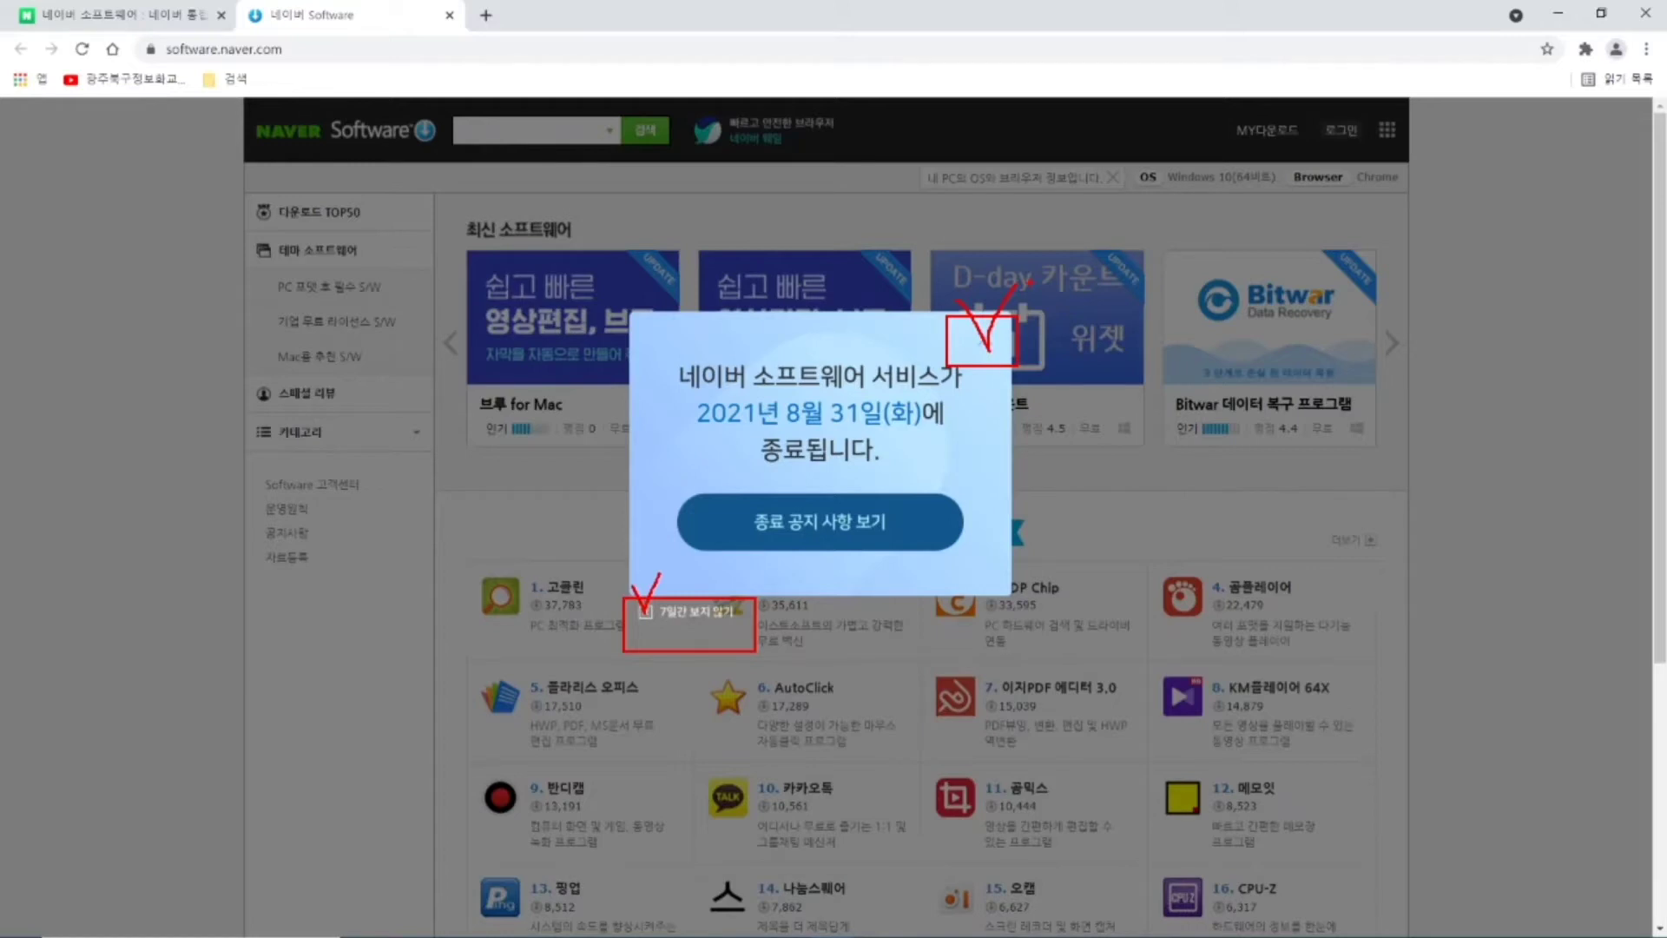
click(695, 620)
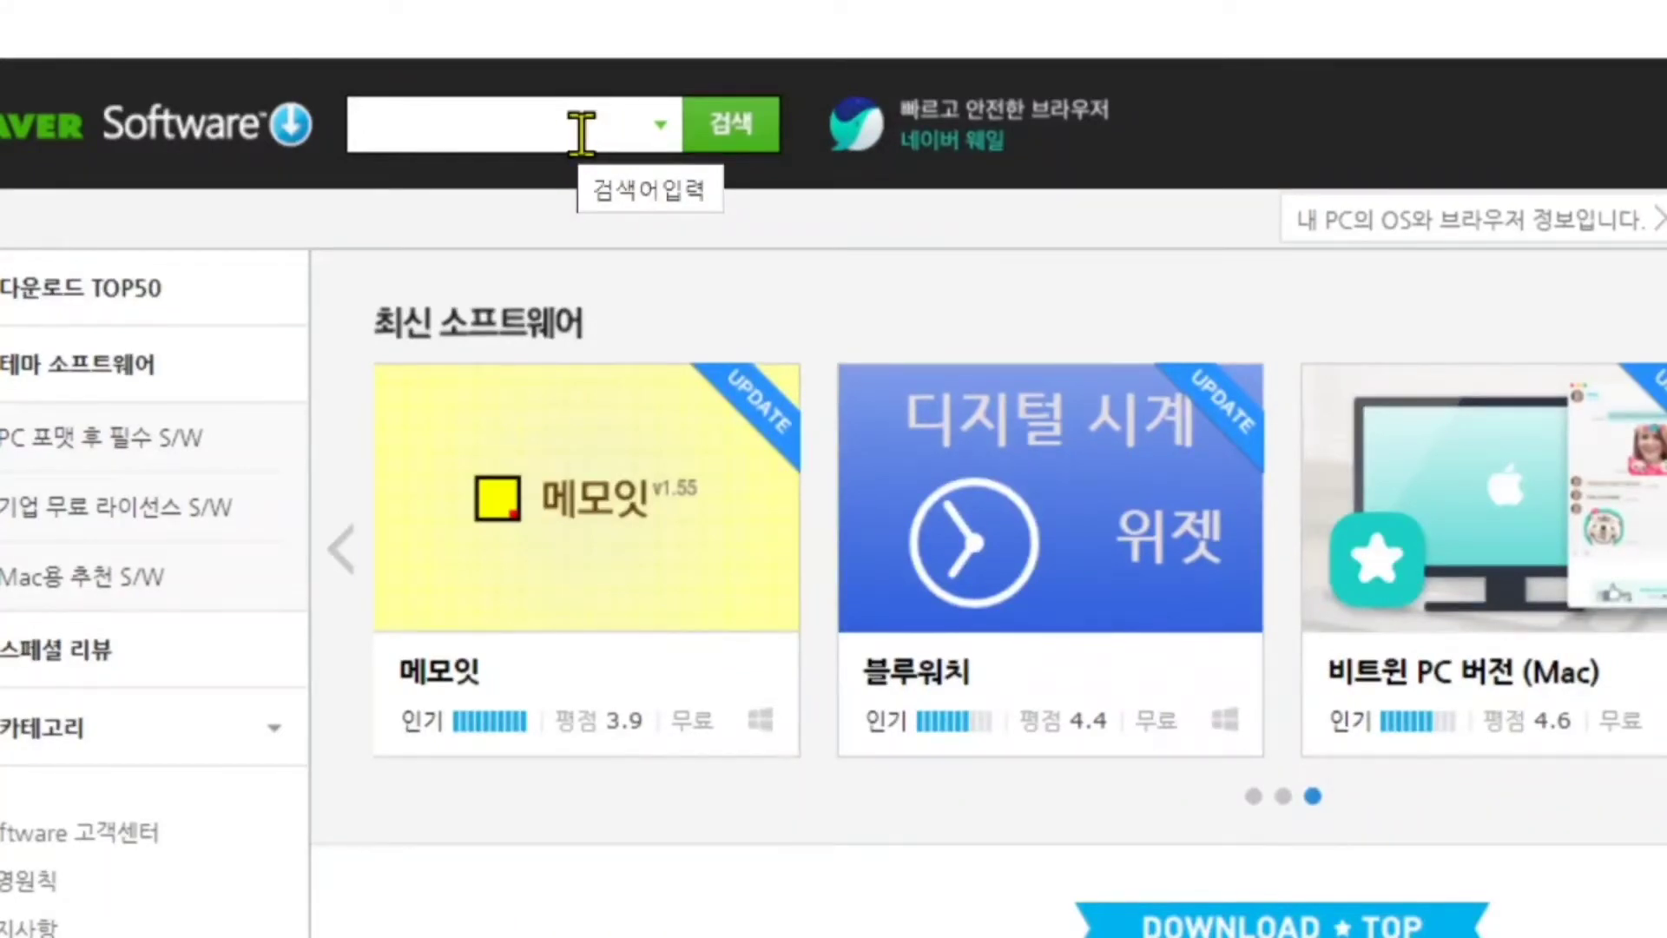
Search Naver Software for "포토스케이프" and open the PhotoScape product page
click(553, 128)
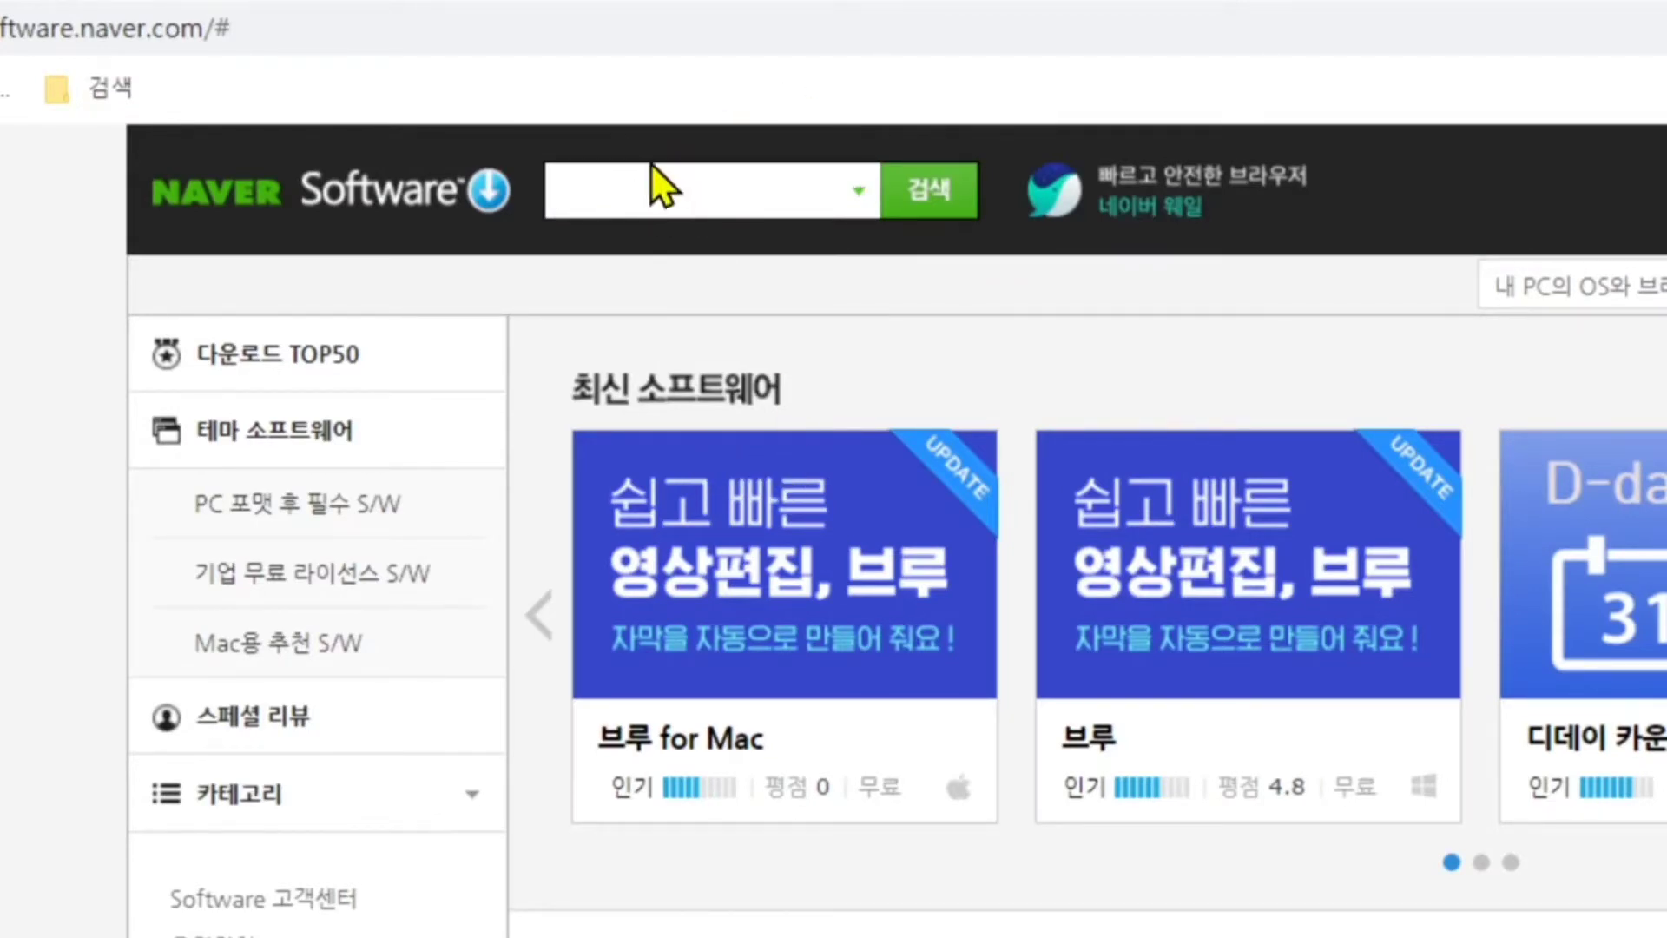
text(포톡)
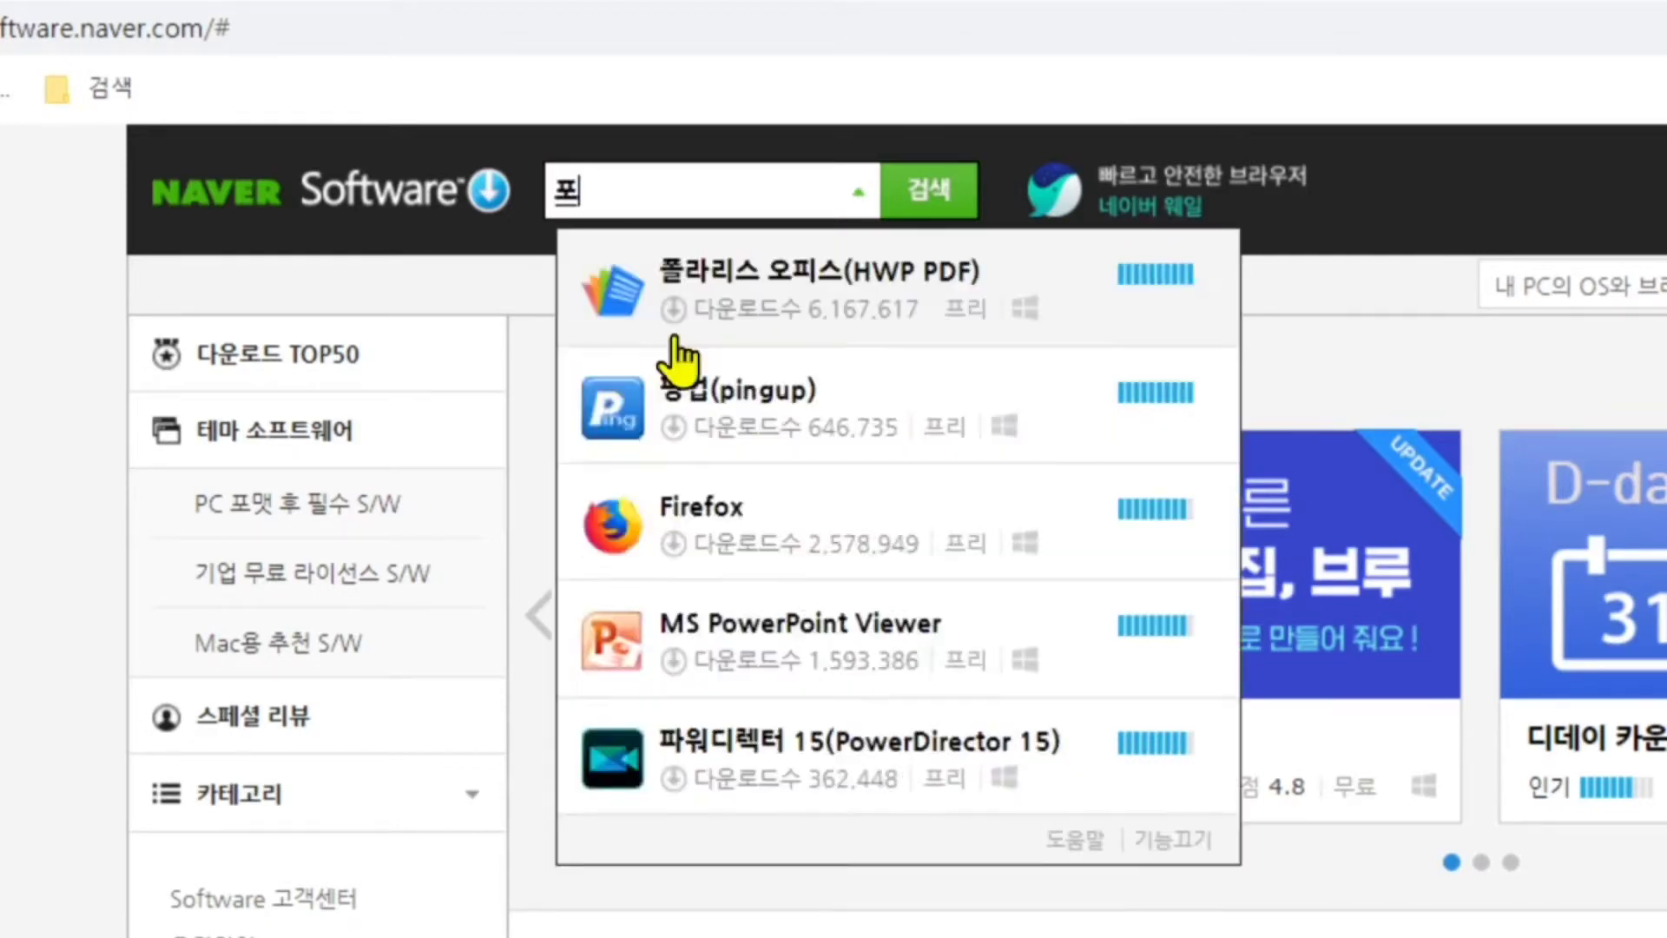
text(스케이프)
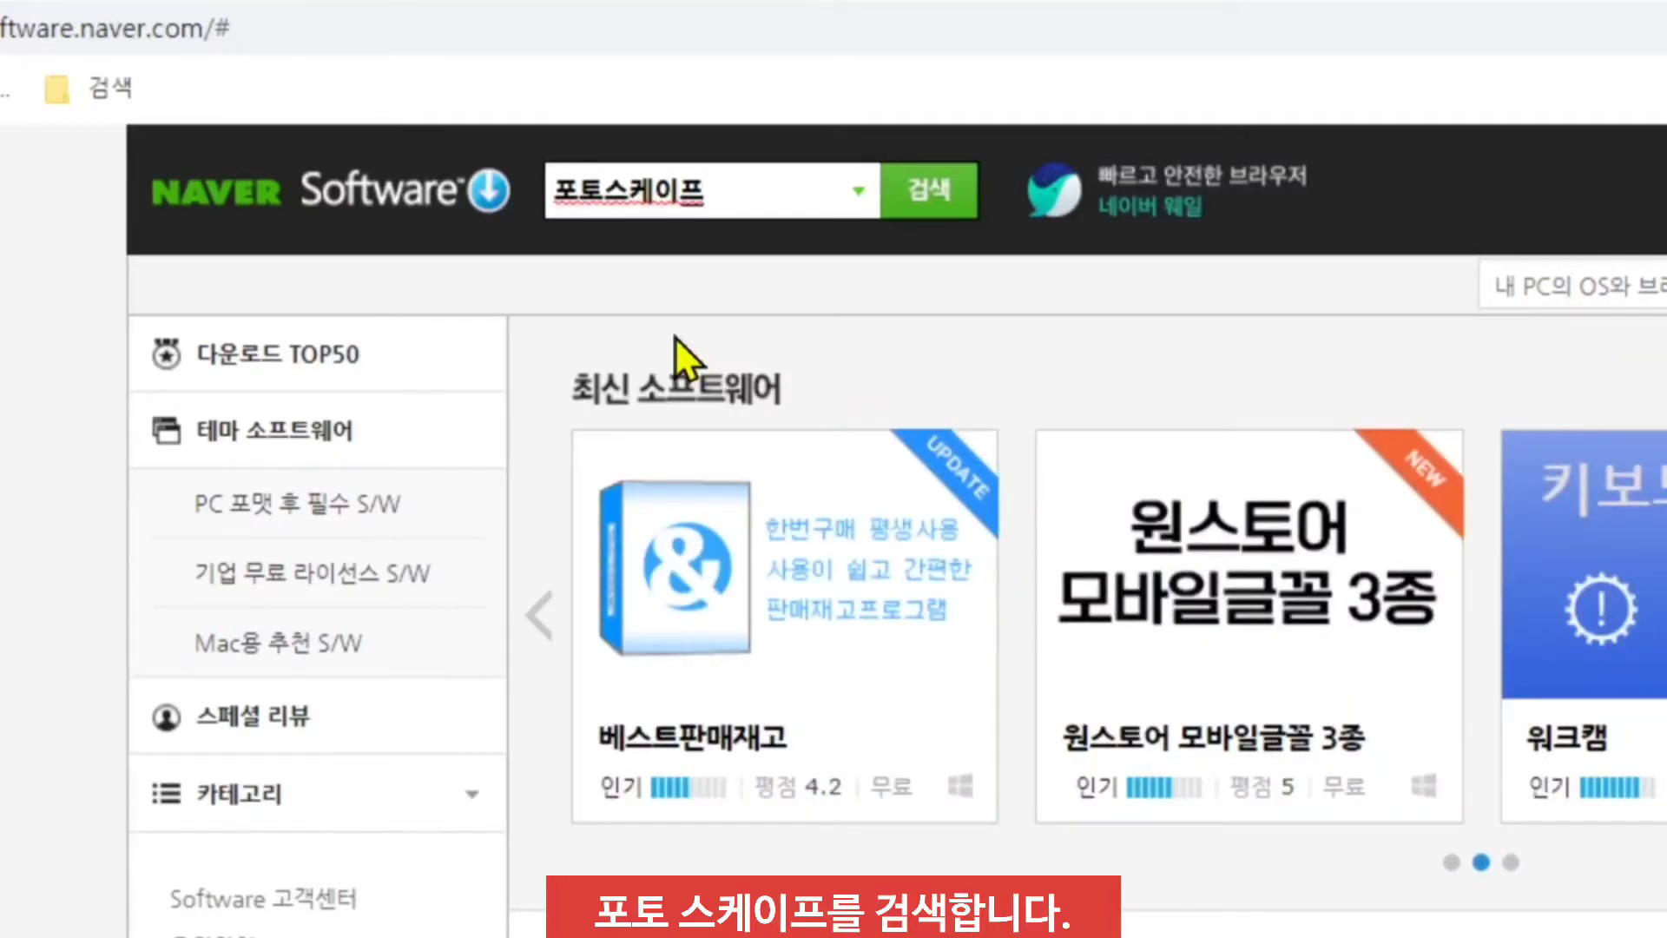
key(Return)
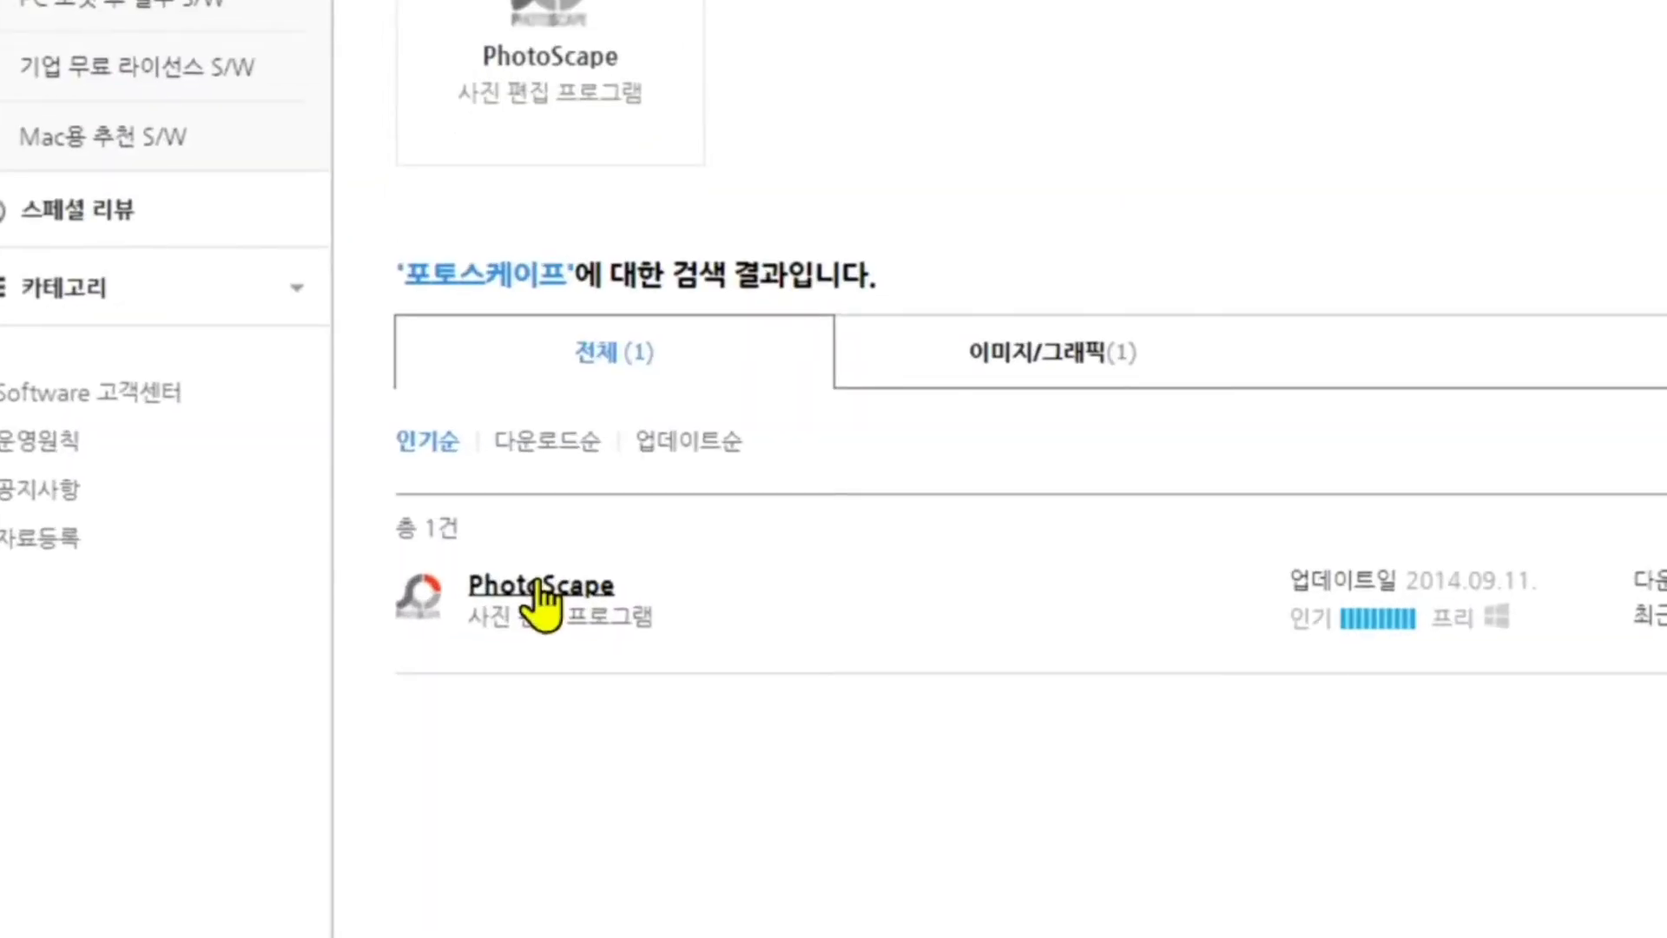
click(538, 585)
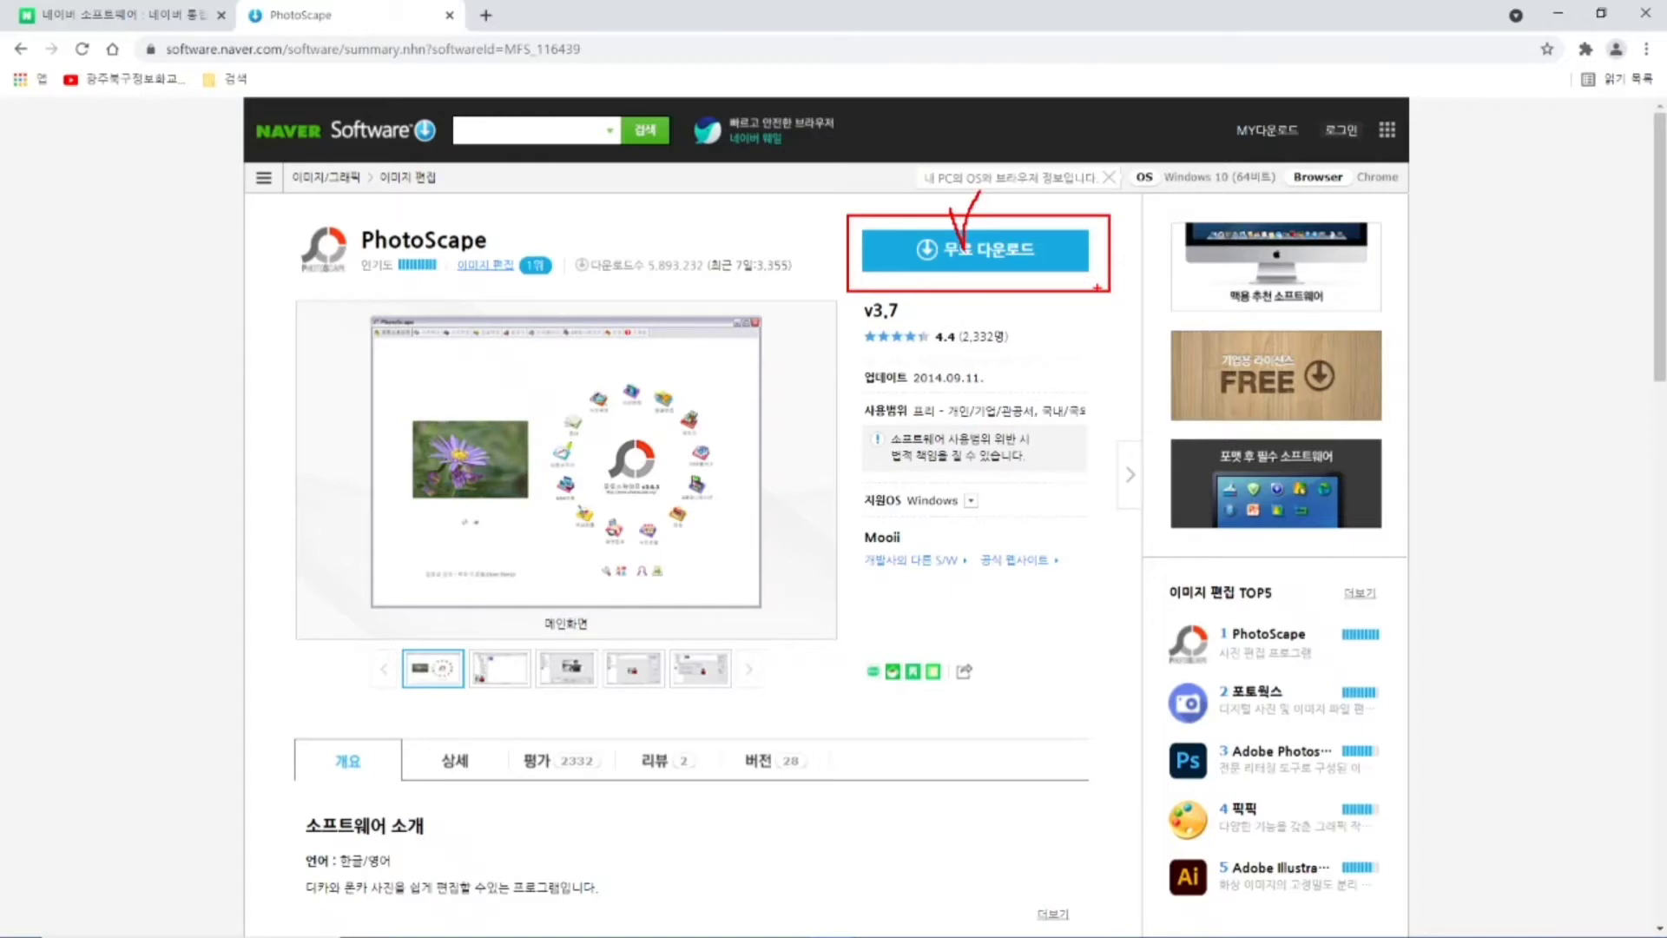
Download PhotoScape for free without logging in and save PhotoScapeSetup_V3.7.exe to the desktop
click(1003, 259)
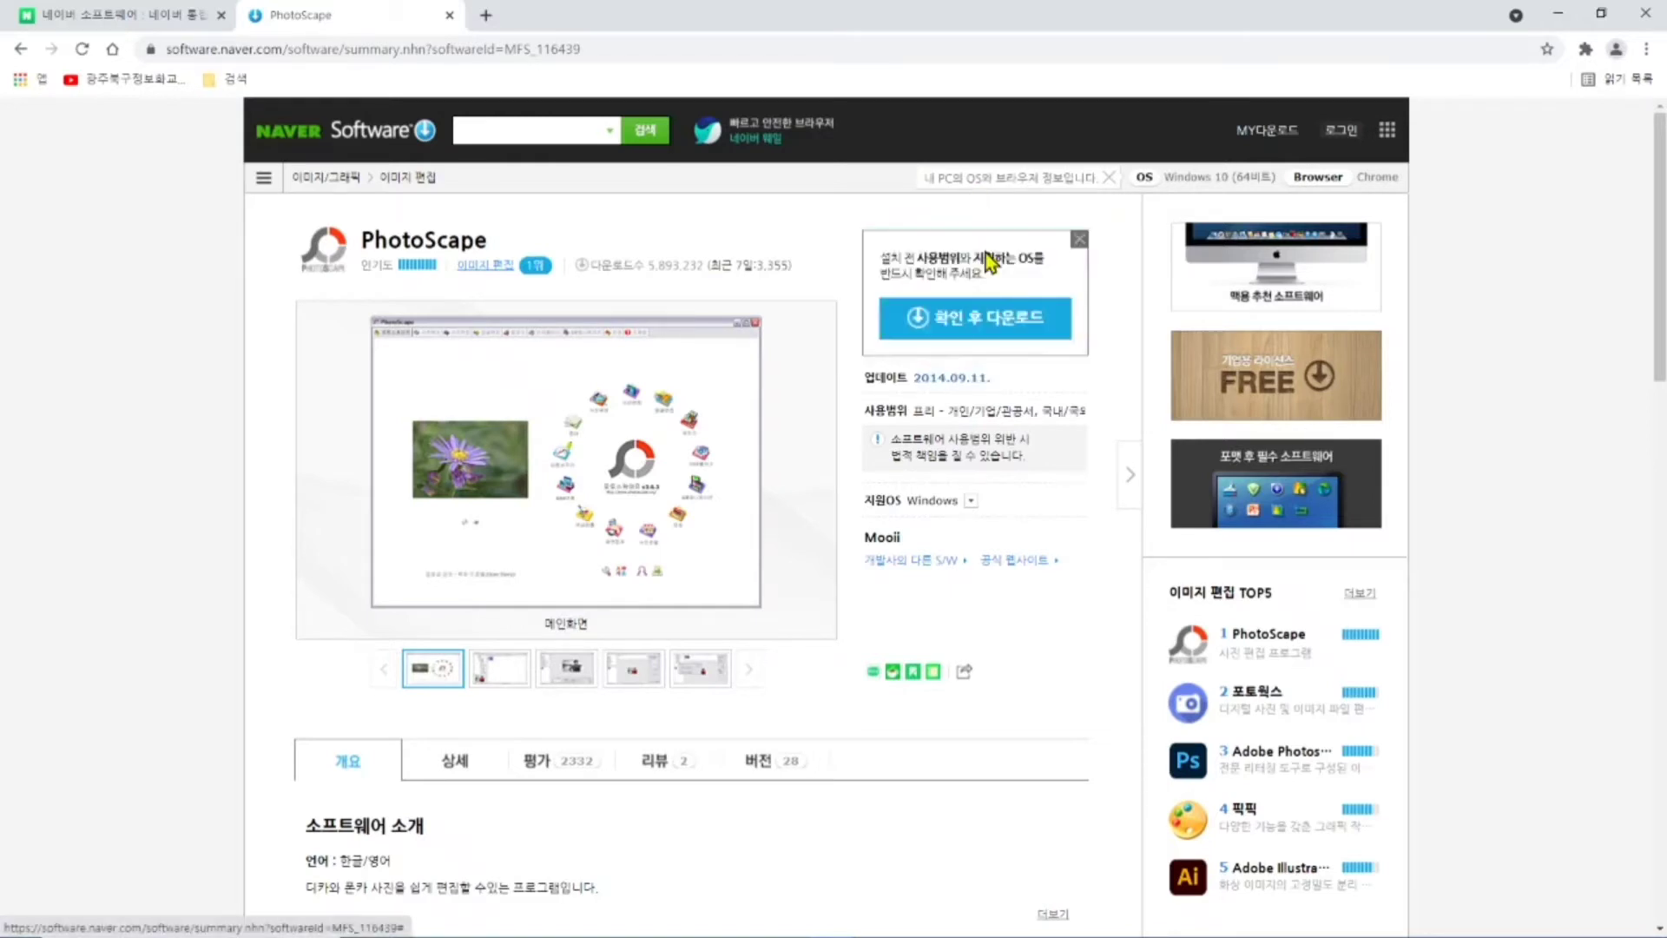
click(980, 339)
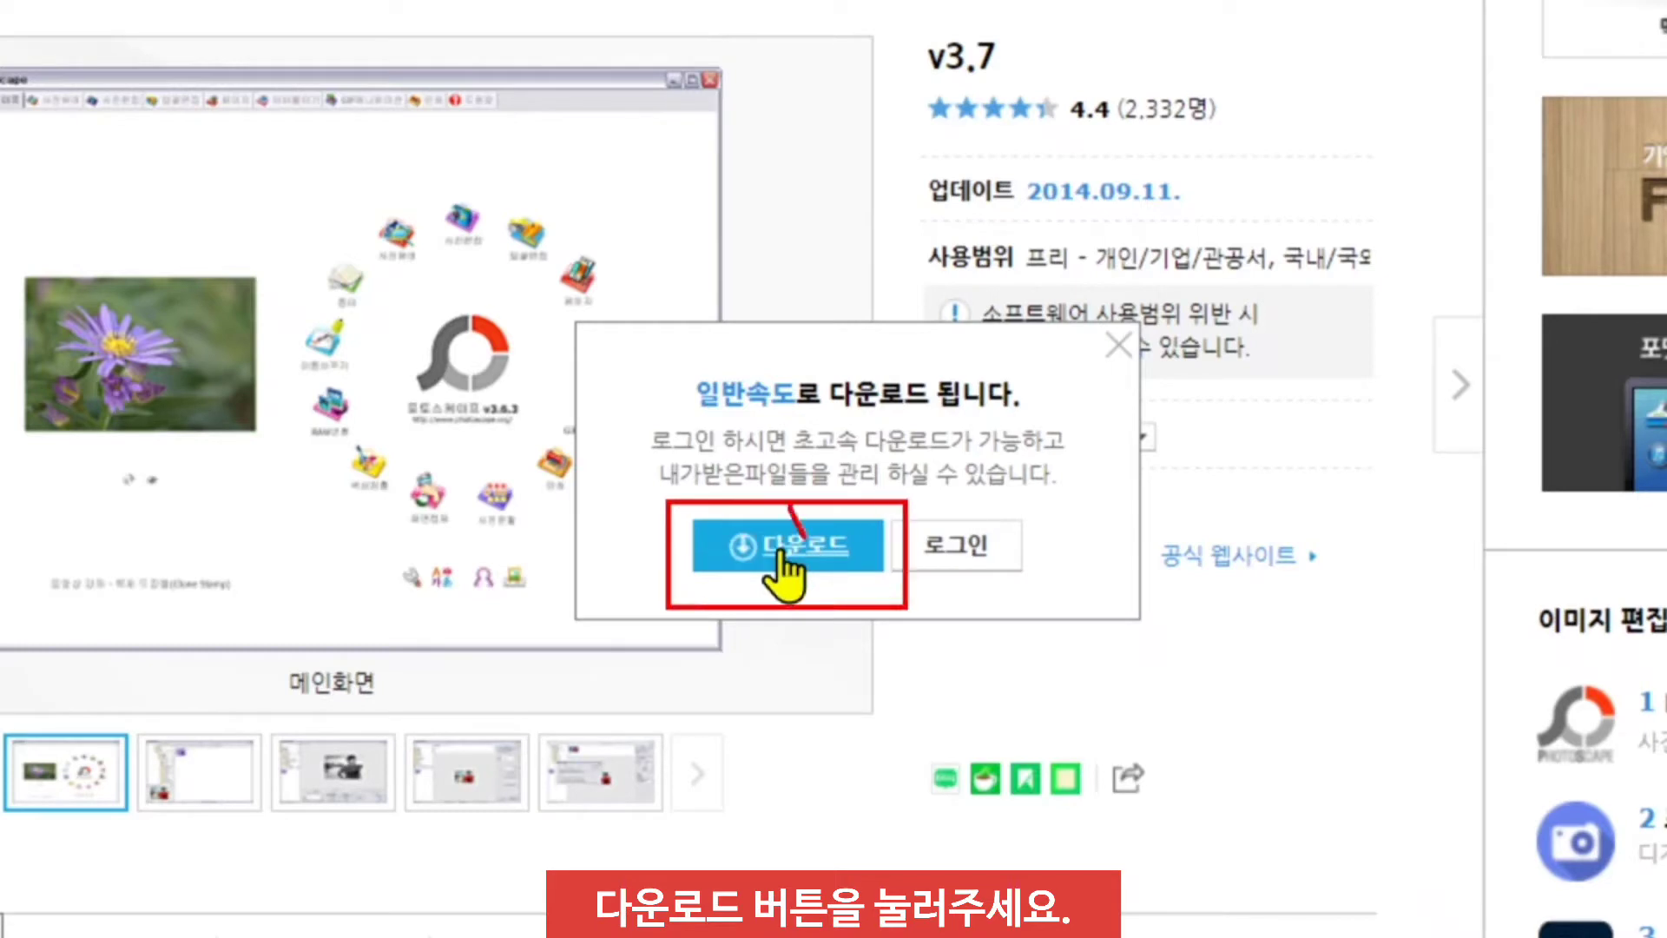
click(834, 551)
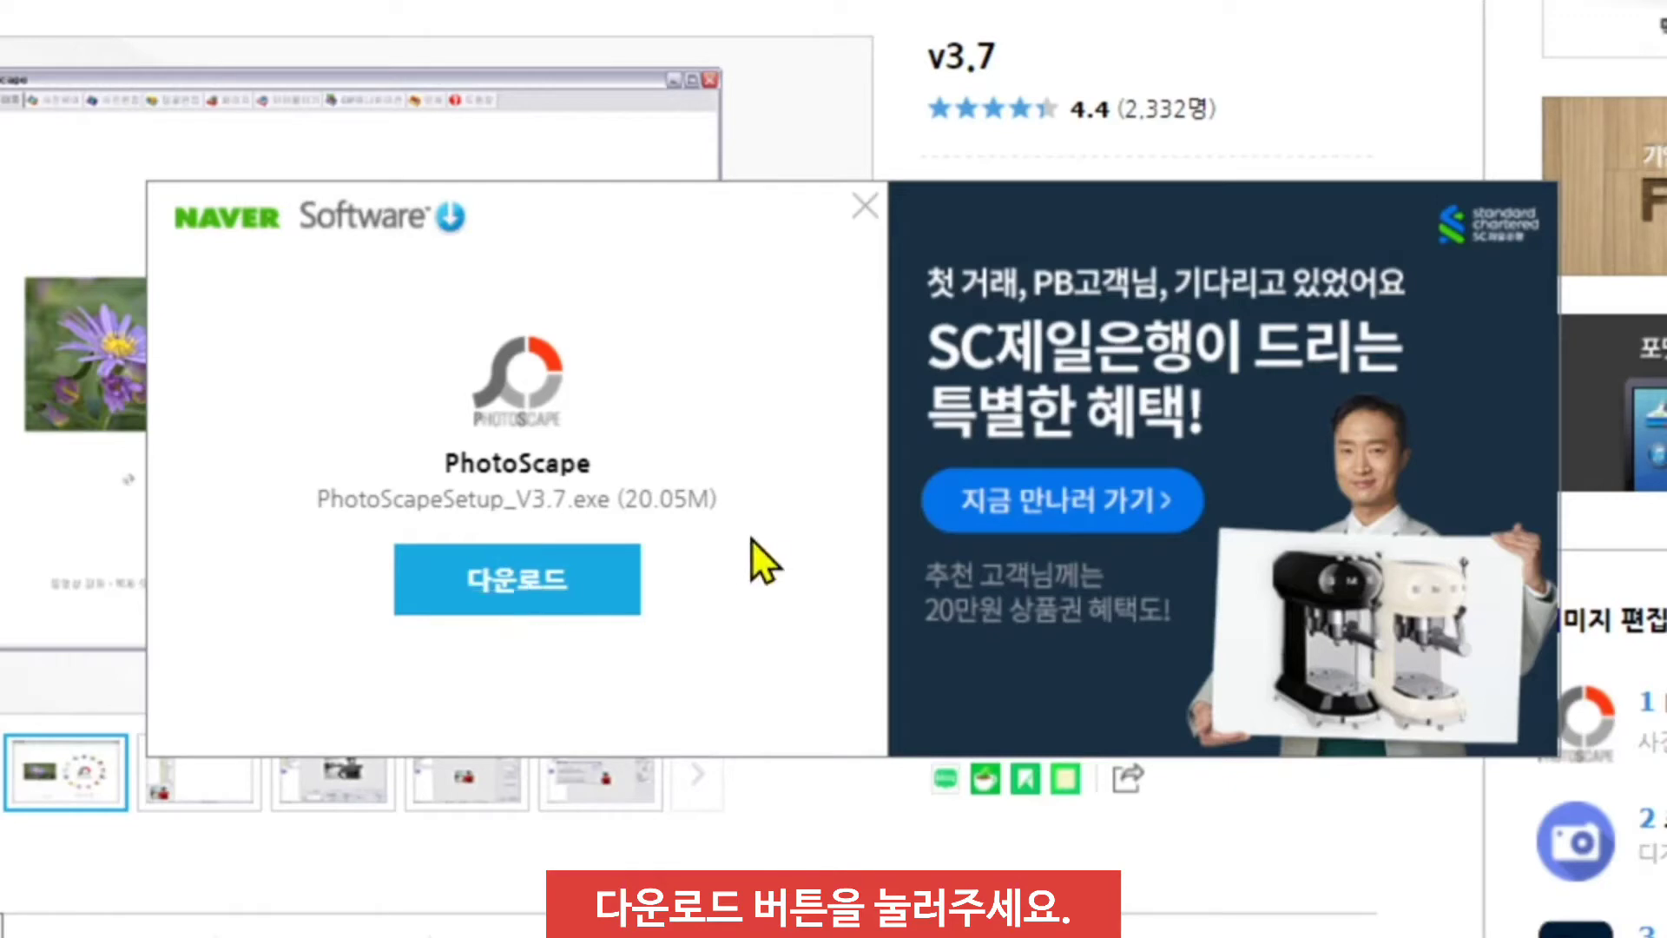
click(486, 606)
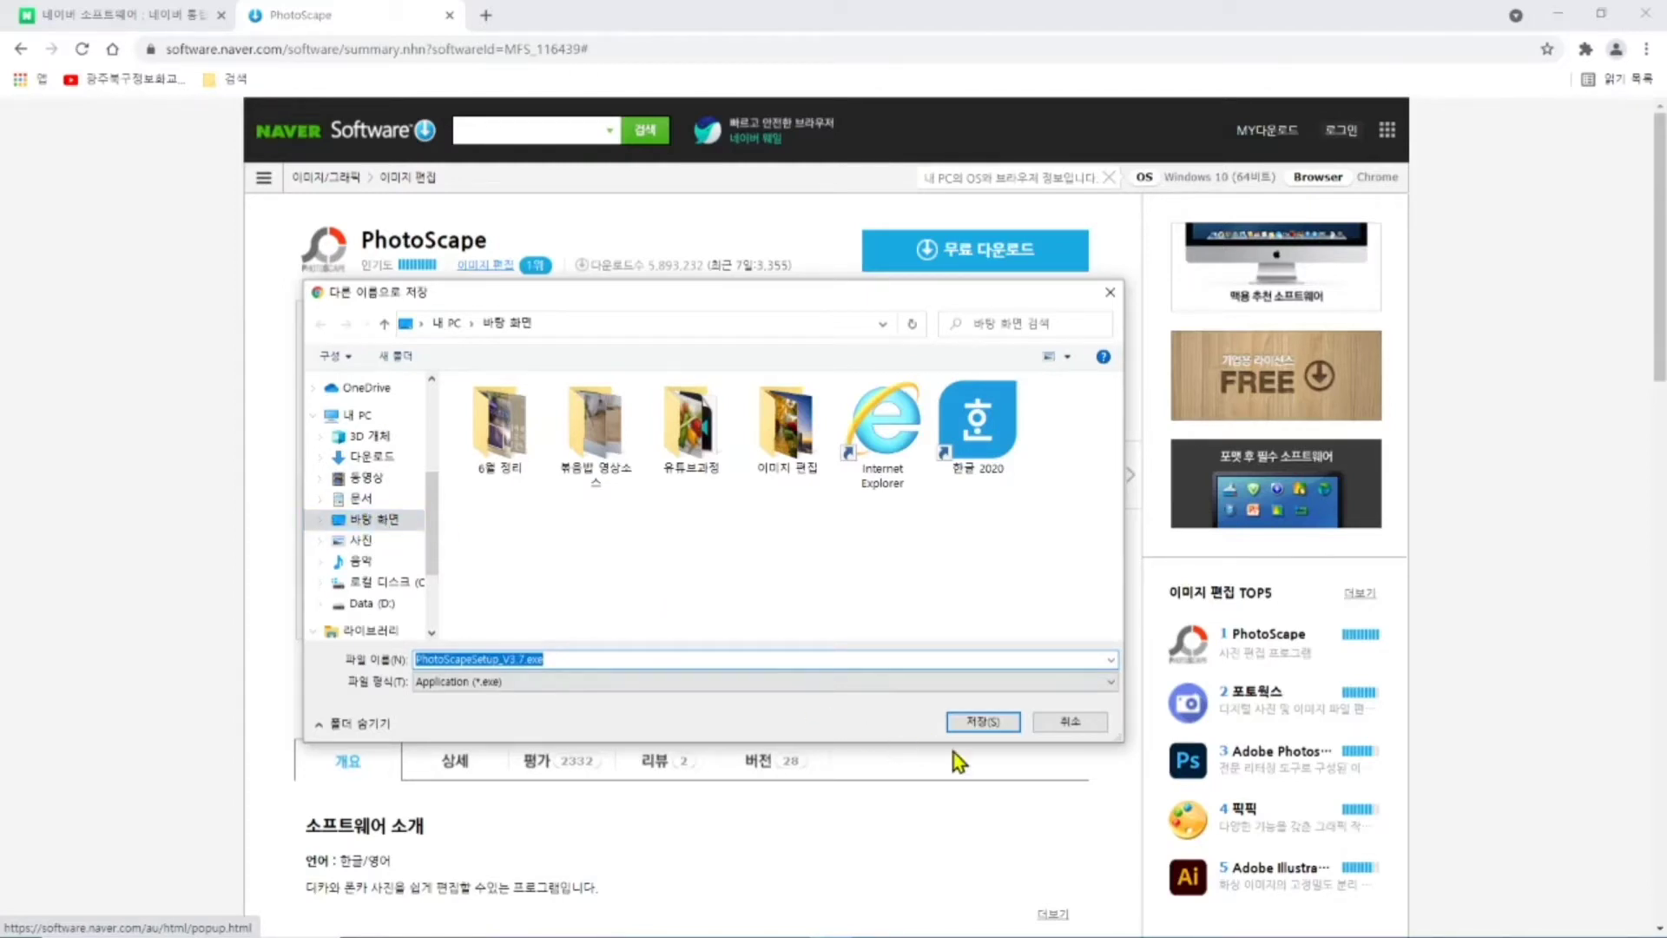
mouse_move(916, 697)
mouse_down()
mouse_move(1080, 745)
mouse_move(1058, 752)
mouse_up()
mouse_move(984, 695)
mouse_down()
mouse_move(992, 718)
mouse_move(1006, 692)
mouse_up()
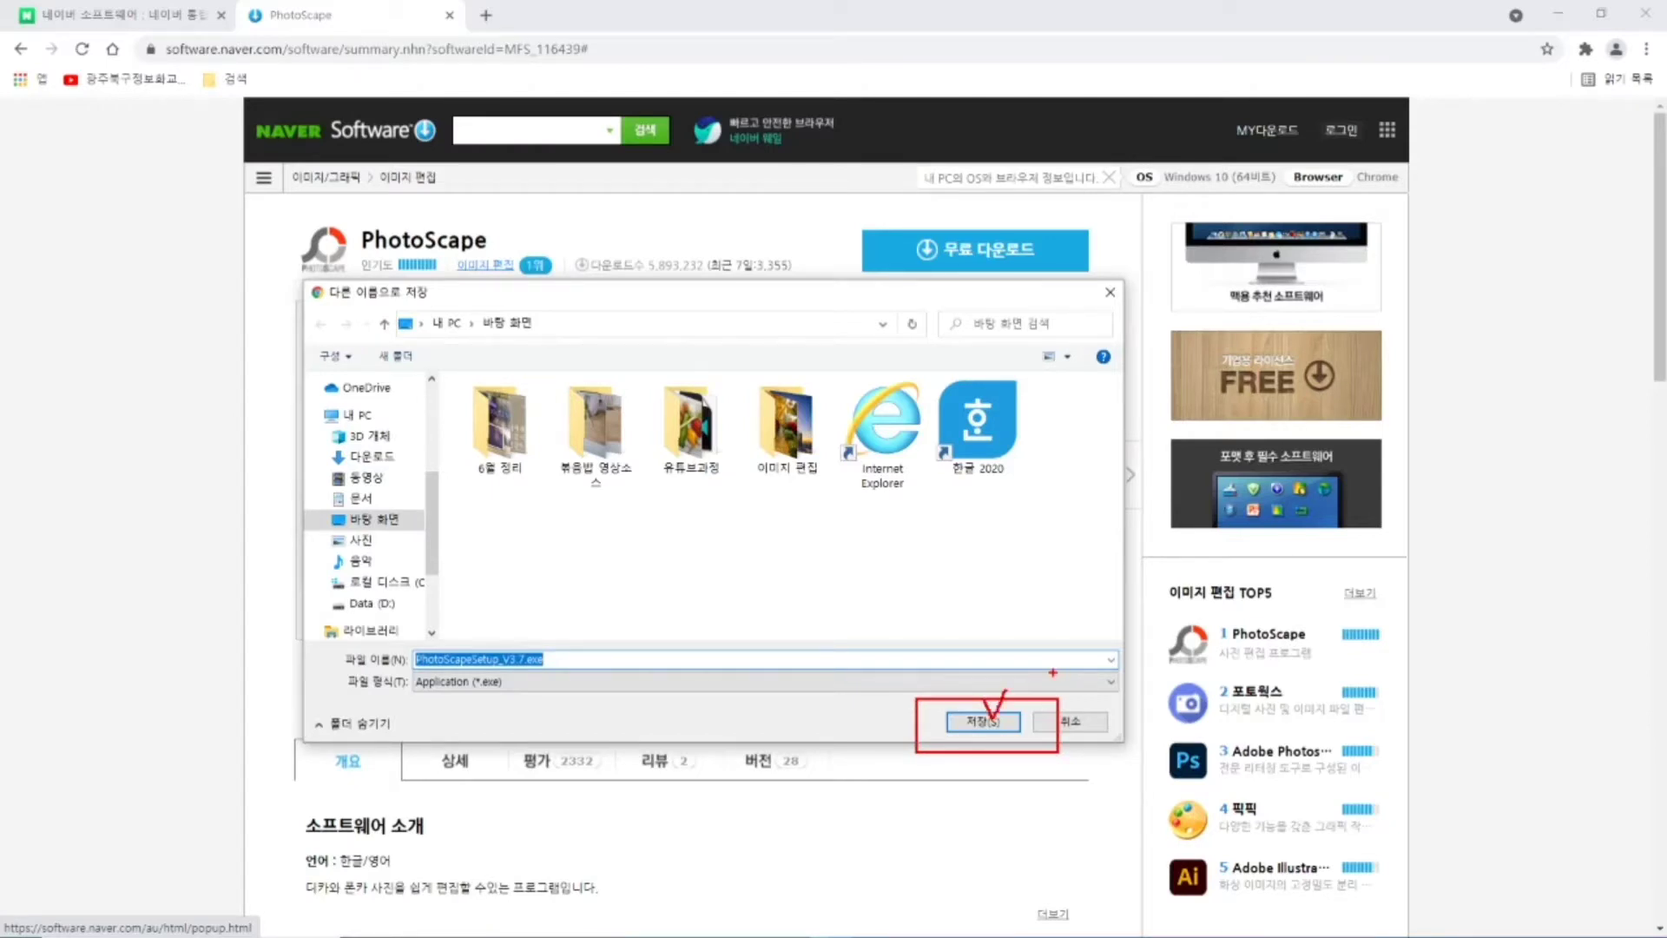
key(Escape)
click(993, 726)
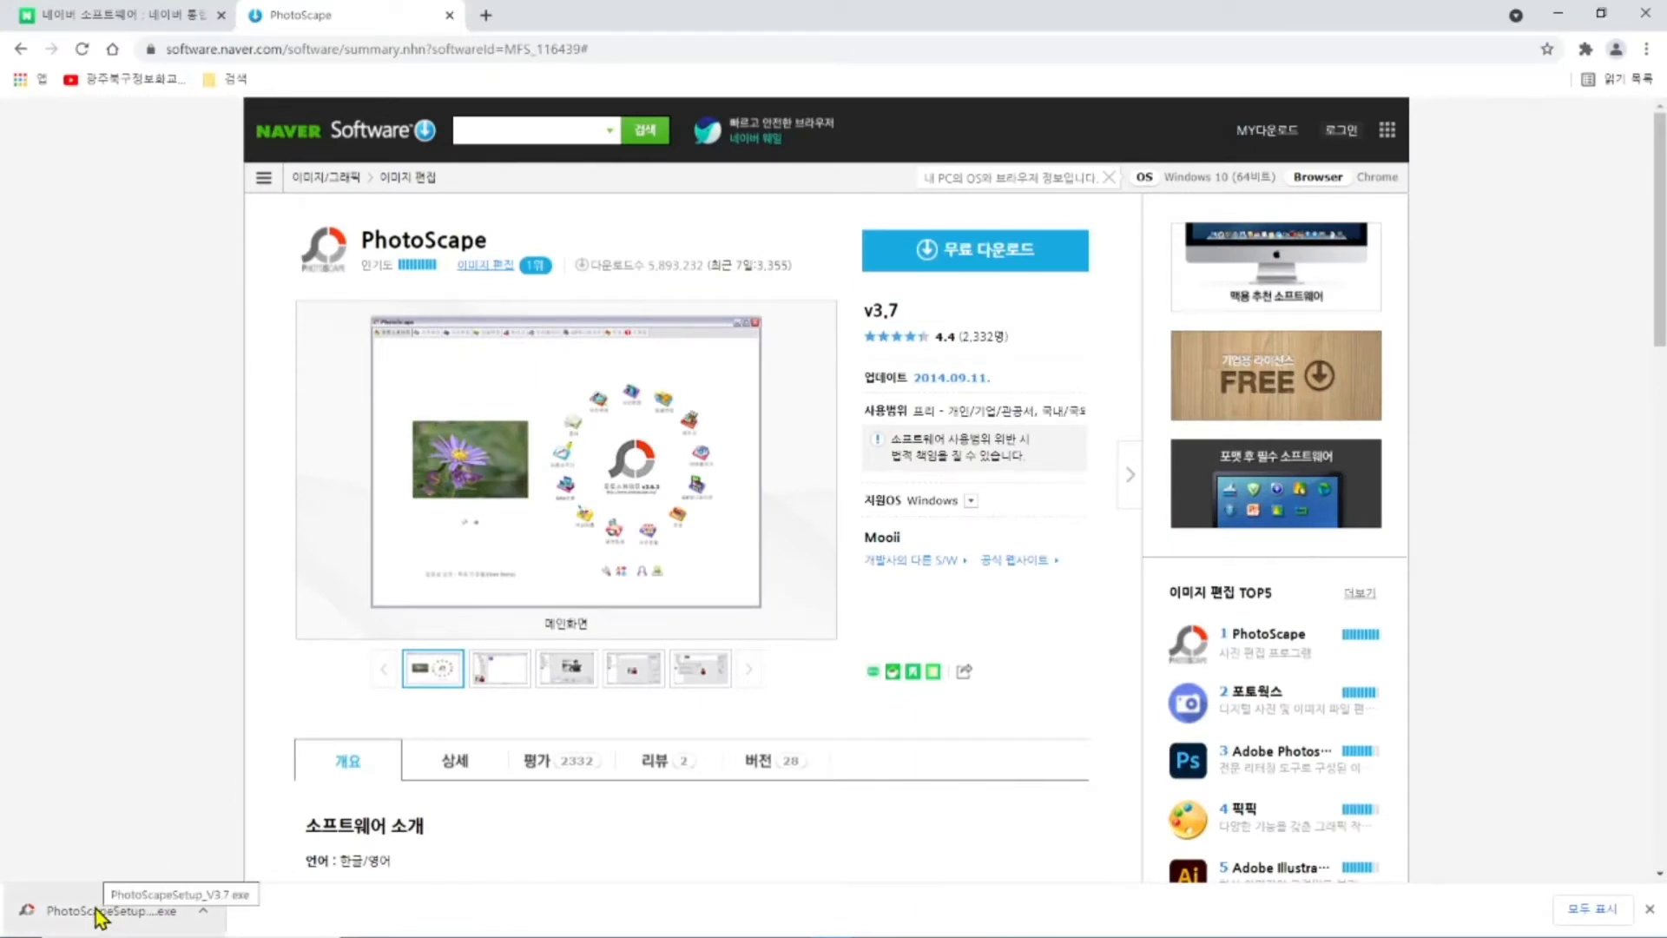
key(ctrl+2)
drag(1, 856, 255, 936)
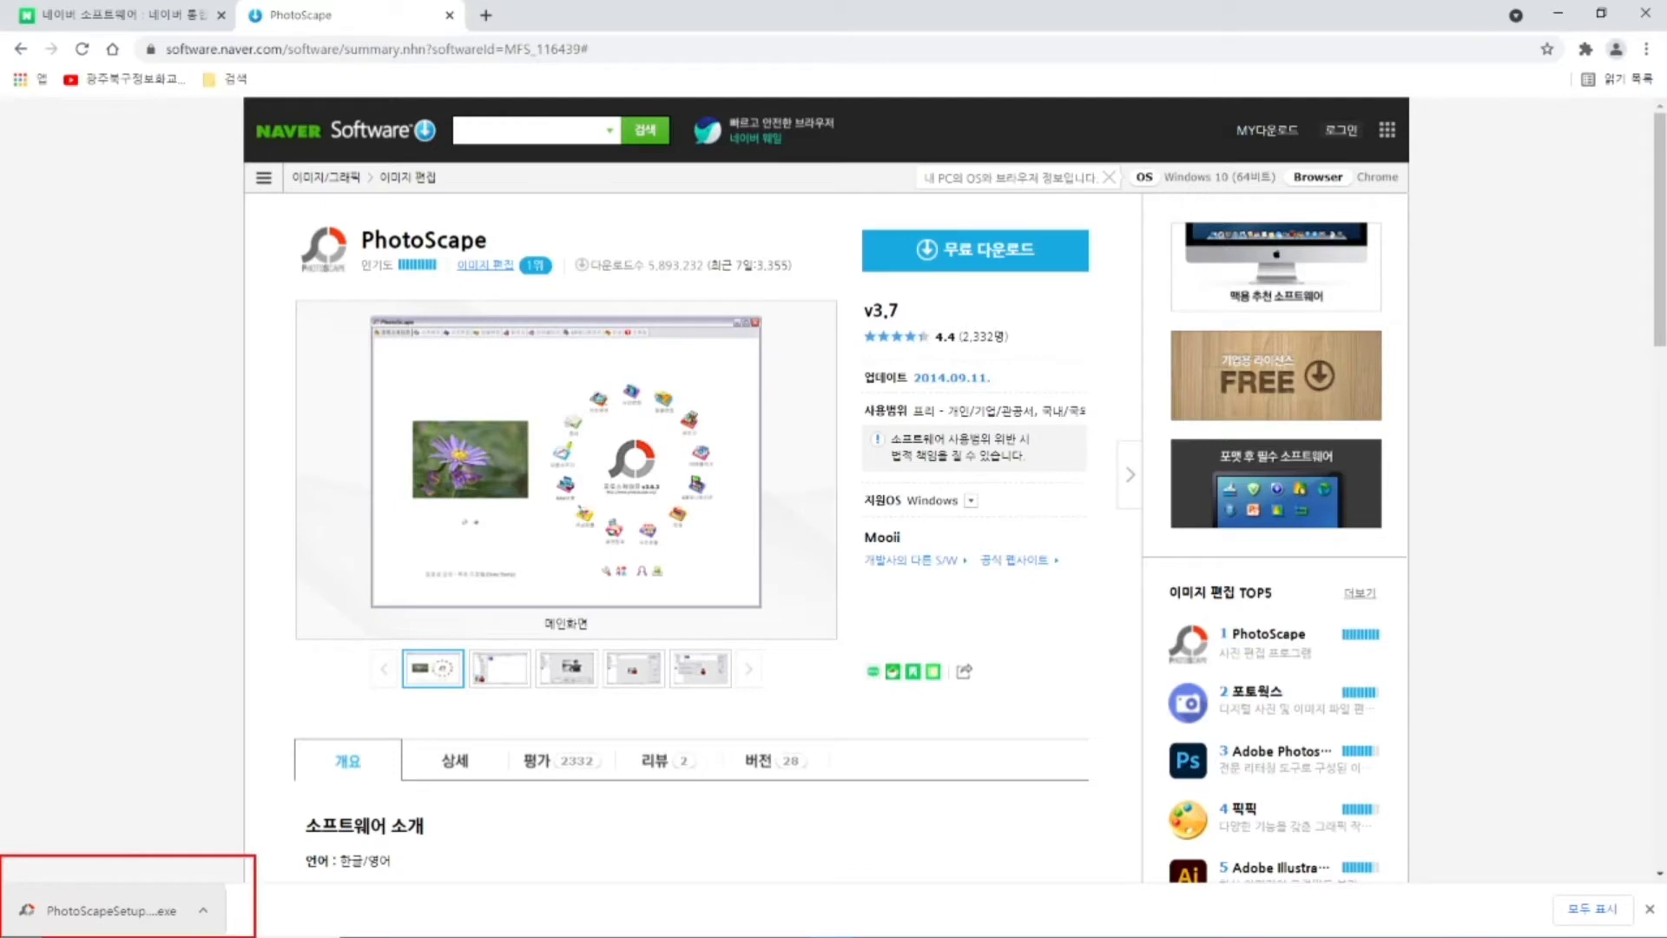
mouse_move(117, 858)
mouse_down()
mouse_move(136, 908)
mouse_move(174, 837)
mouse_up()
key(Escape)
Run the downloaded setup file and install PhotoScape V3.7 without Google Drive, launching the program on finish
click(96, 904)
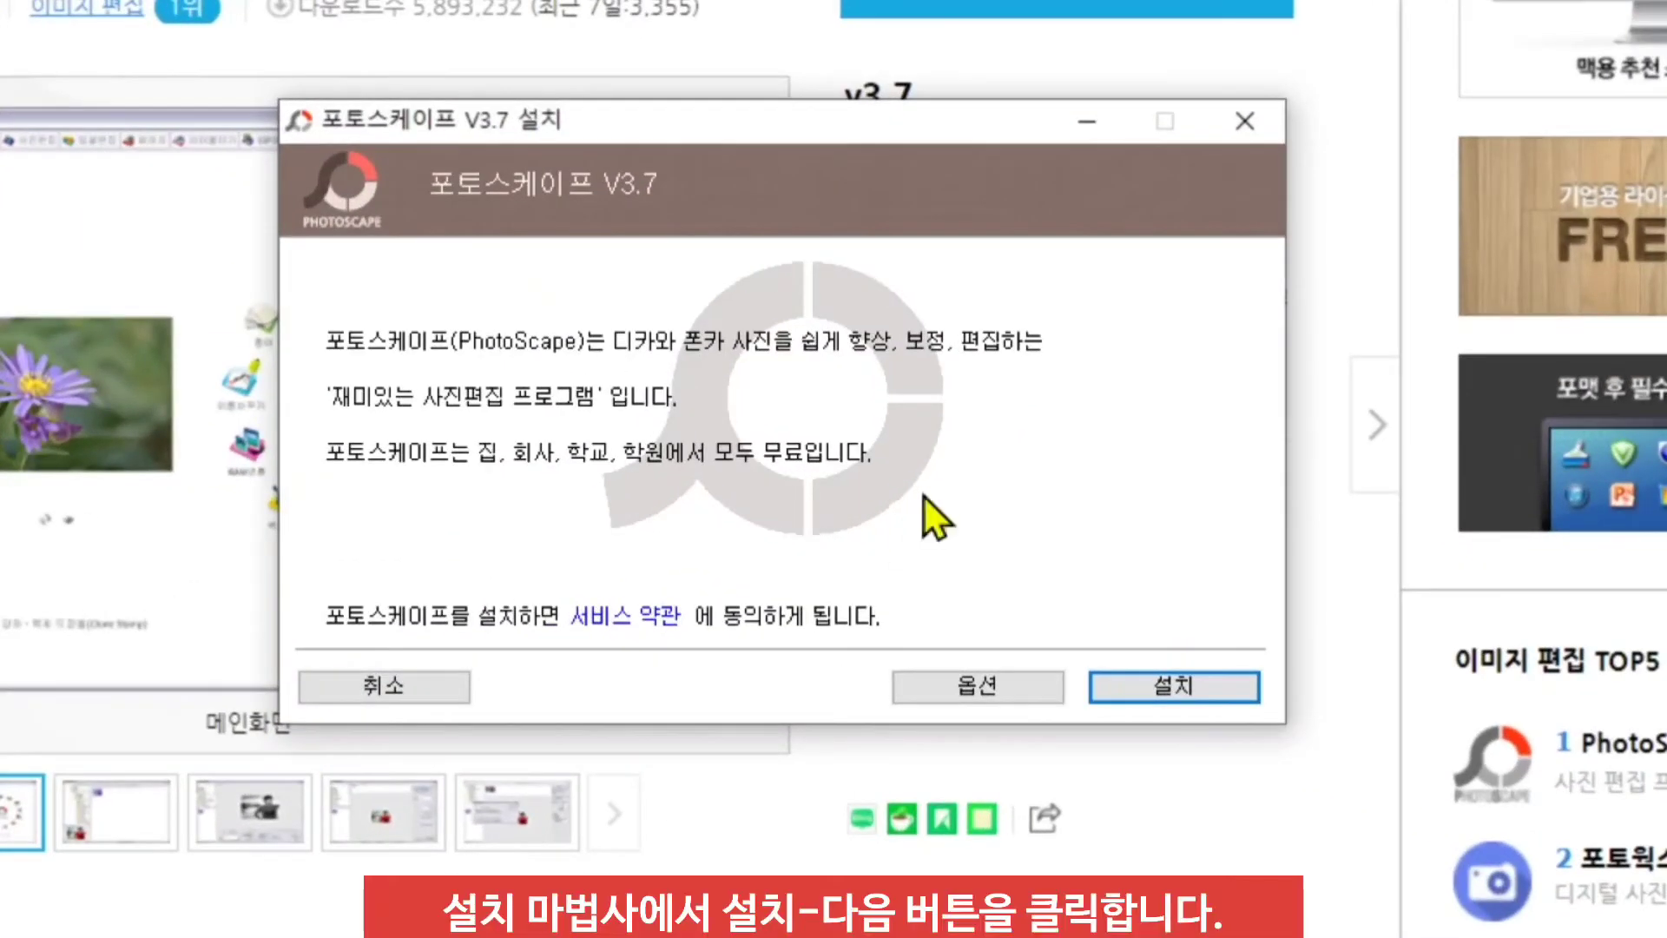
click(1169, 701)
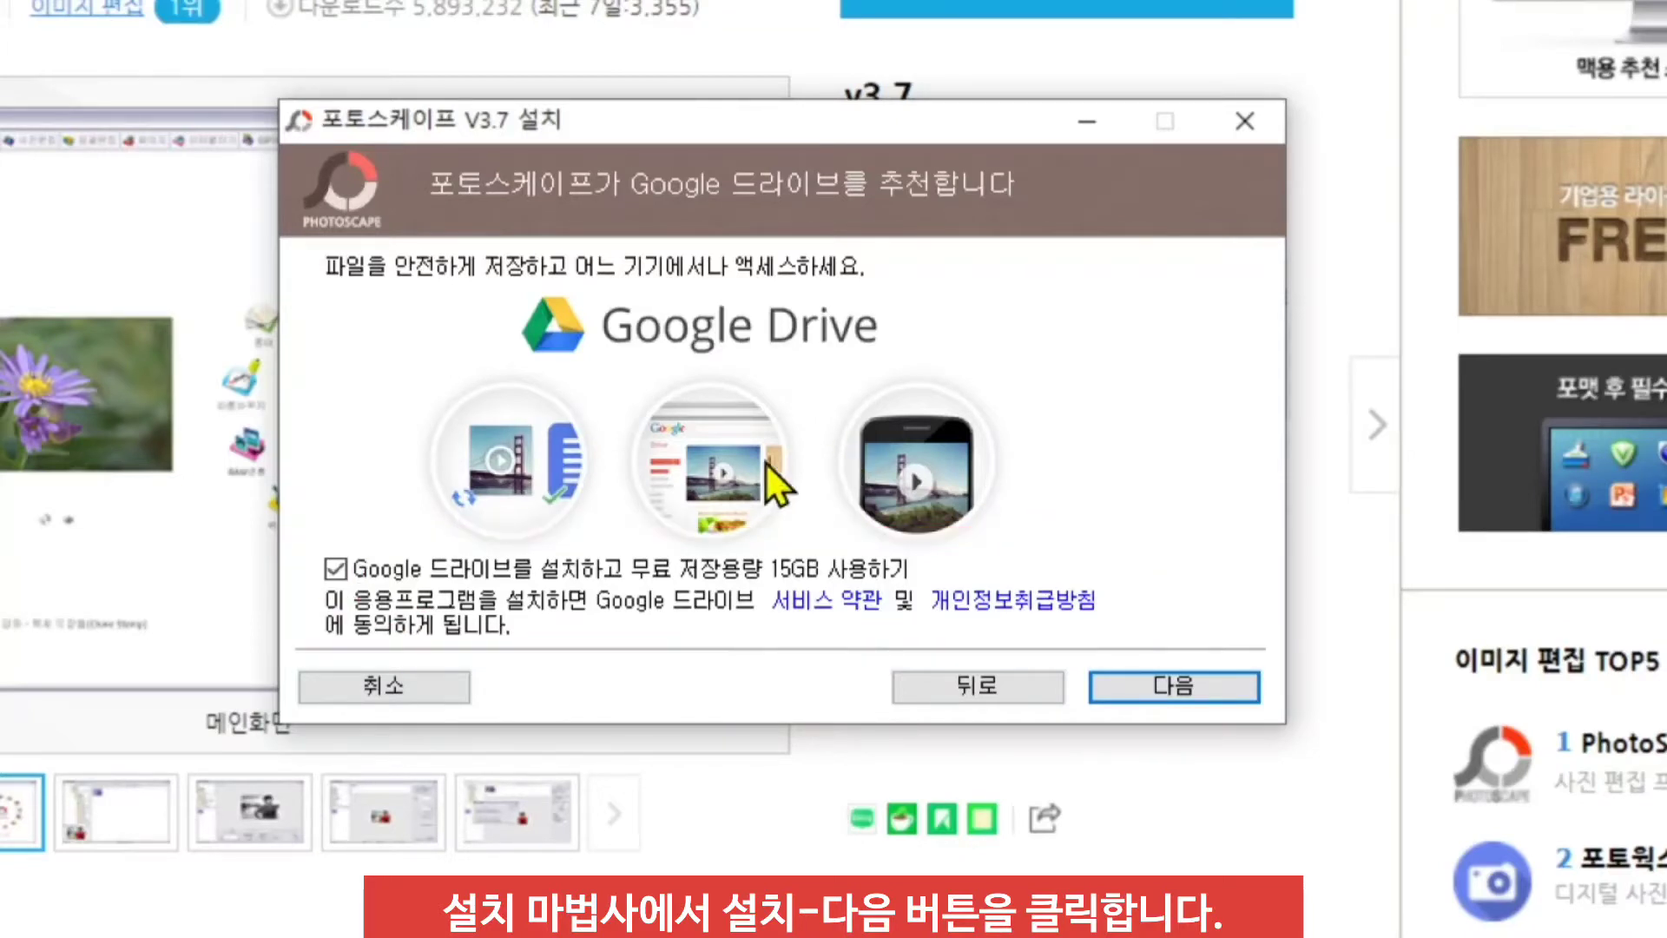
click(339, 571)
click(1175, 685)
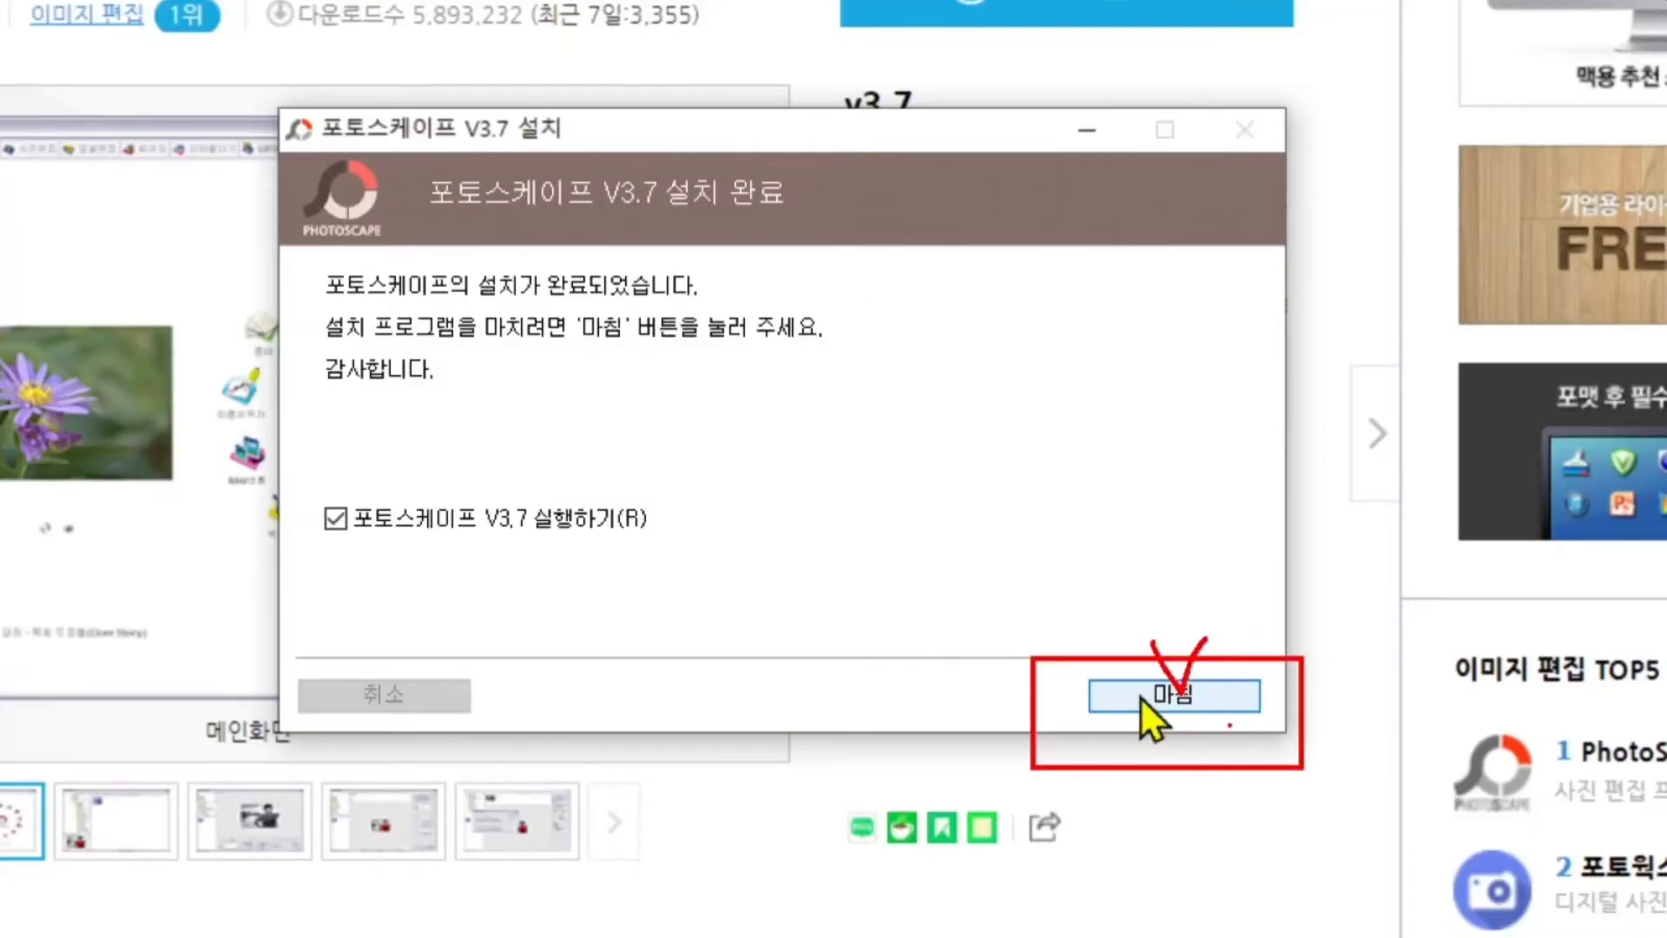
click(1106, 702)
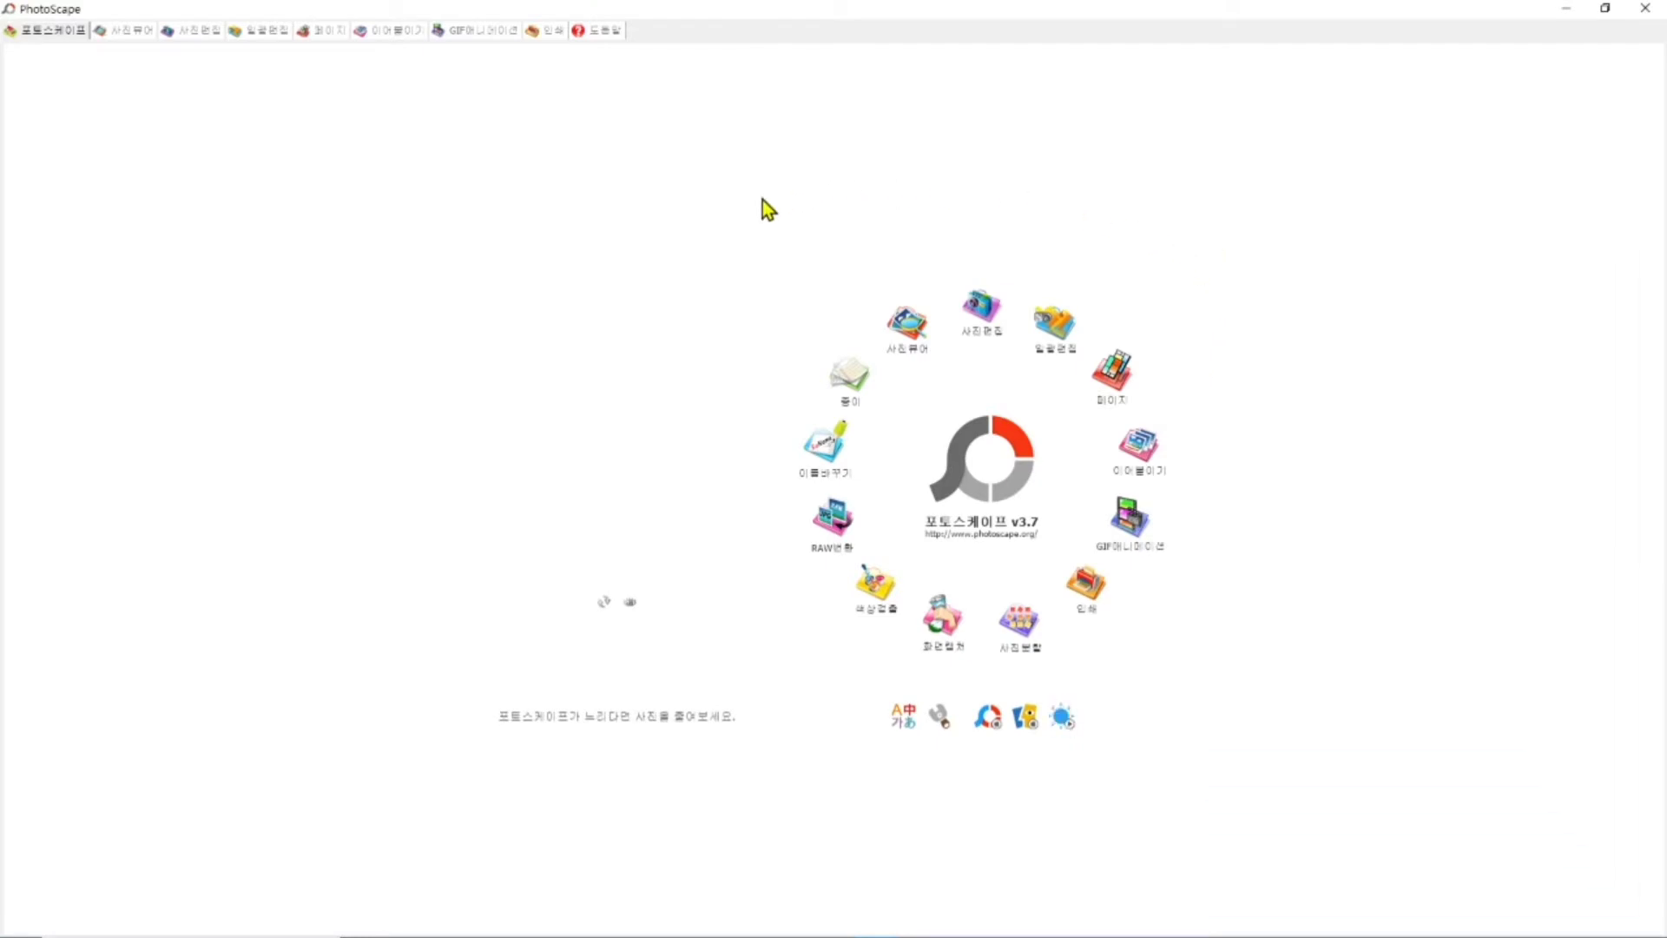
drag(744, 235, 1241, 780)
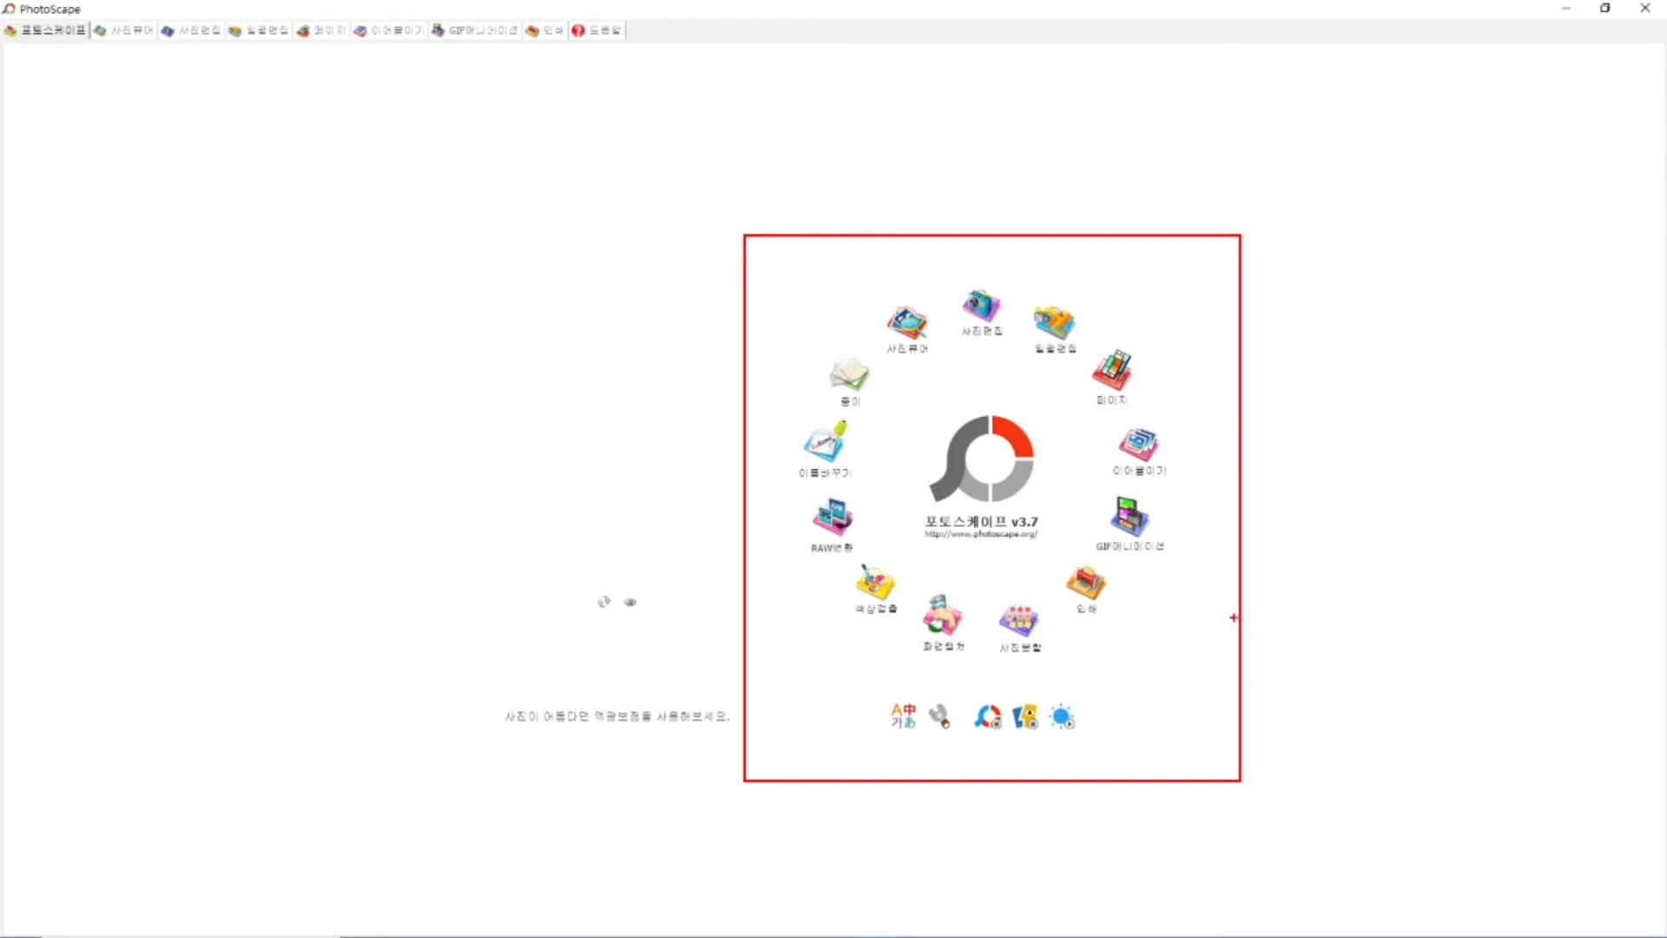
key(Escape)
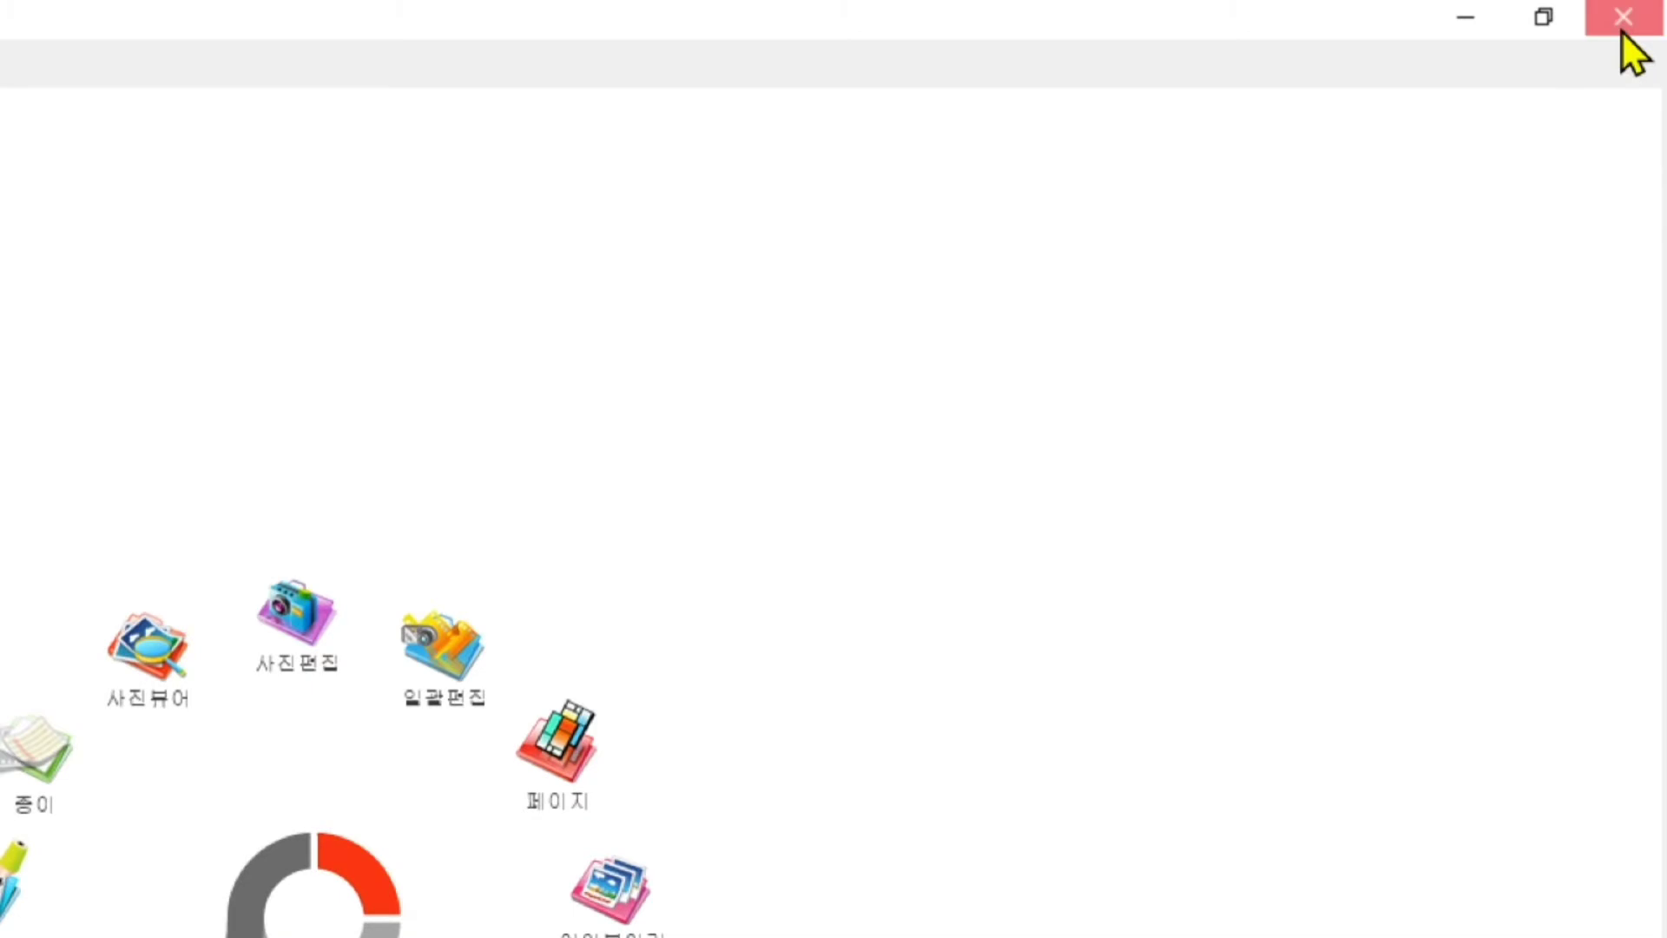
Close PhotoScape and the browser window showing the PhotoScape website
click(1622, 33)
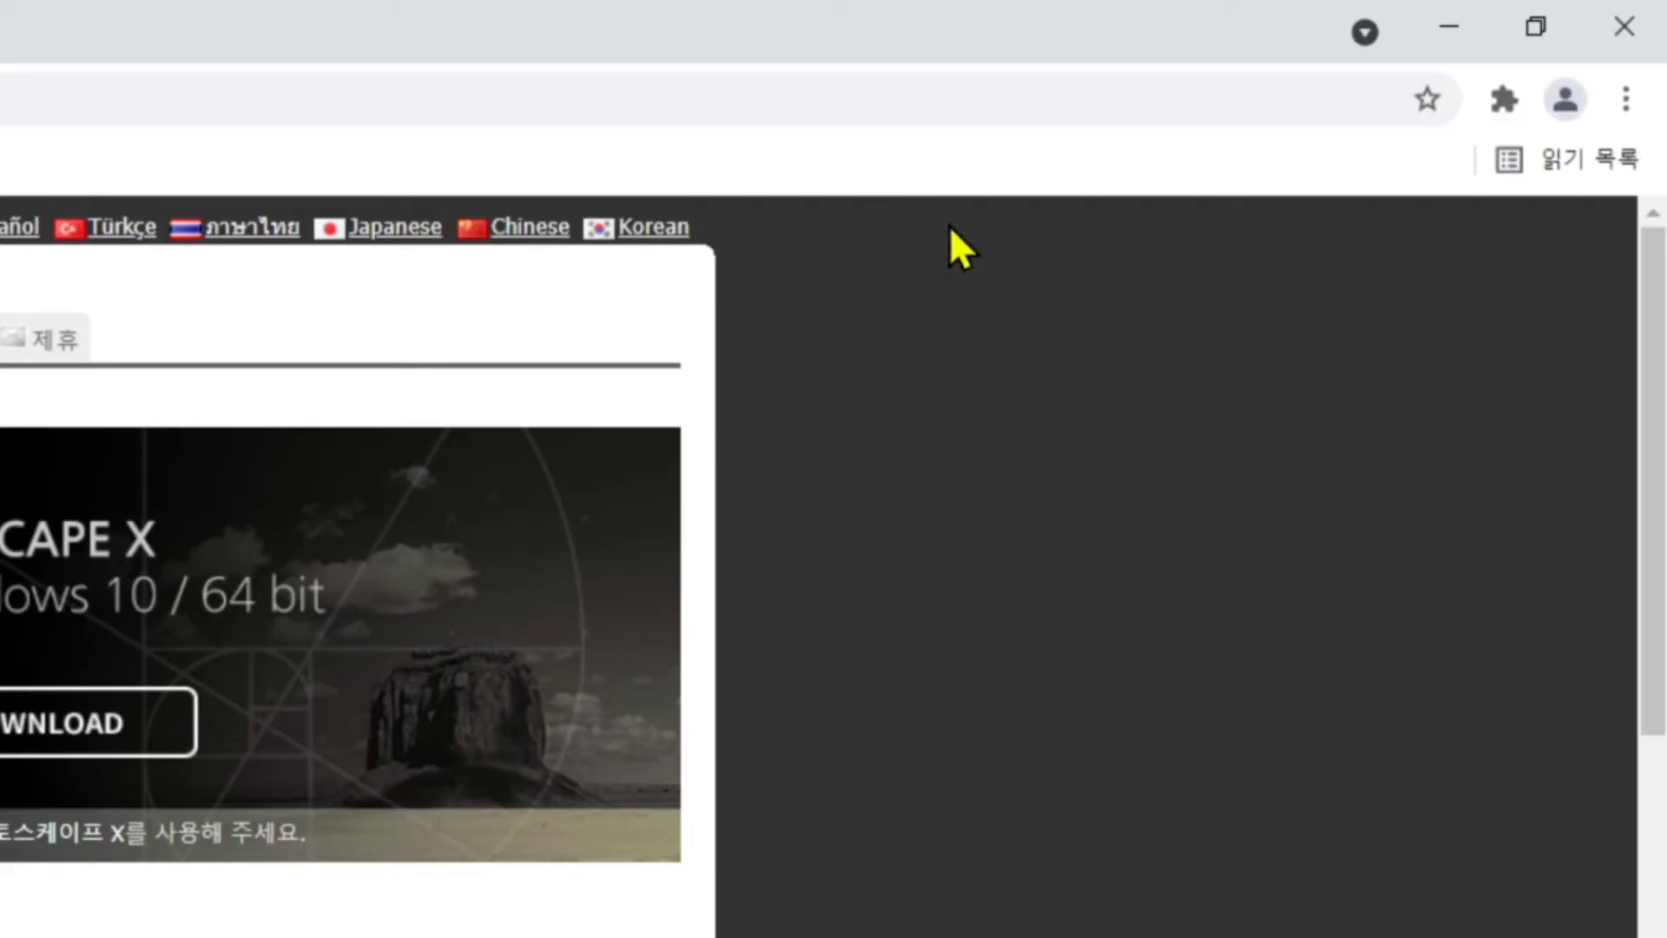
click(1625, 30)
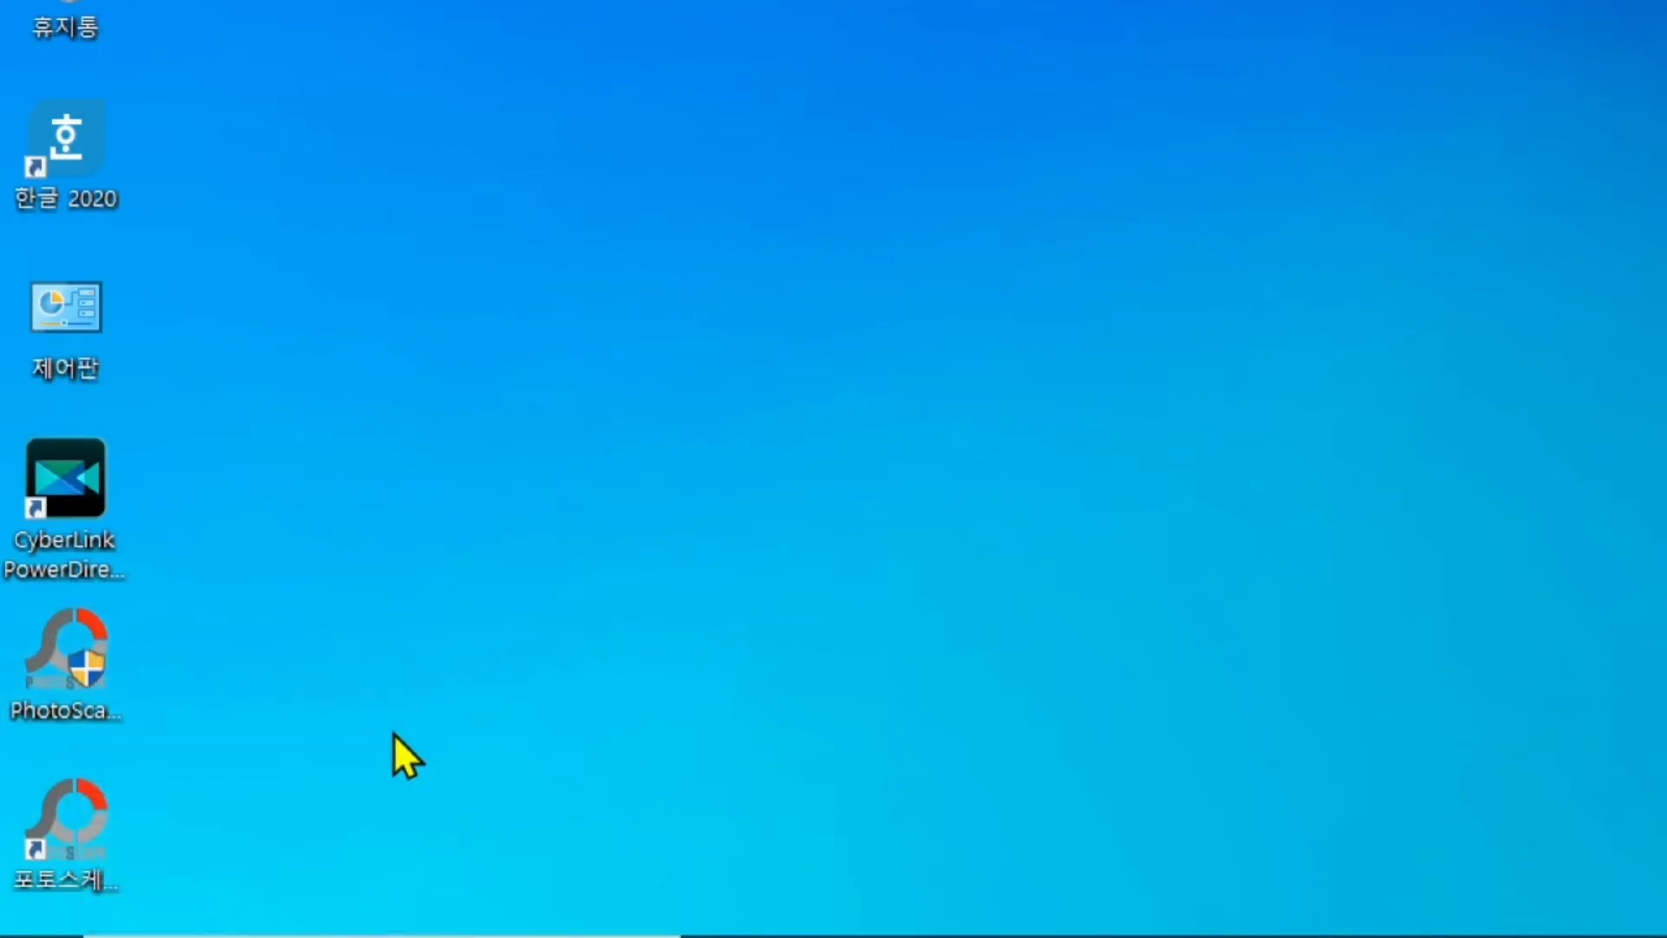
Launch PhotoScape from its desktop shortcut and open the photo editor (사진편집)
click(61, 819)
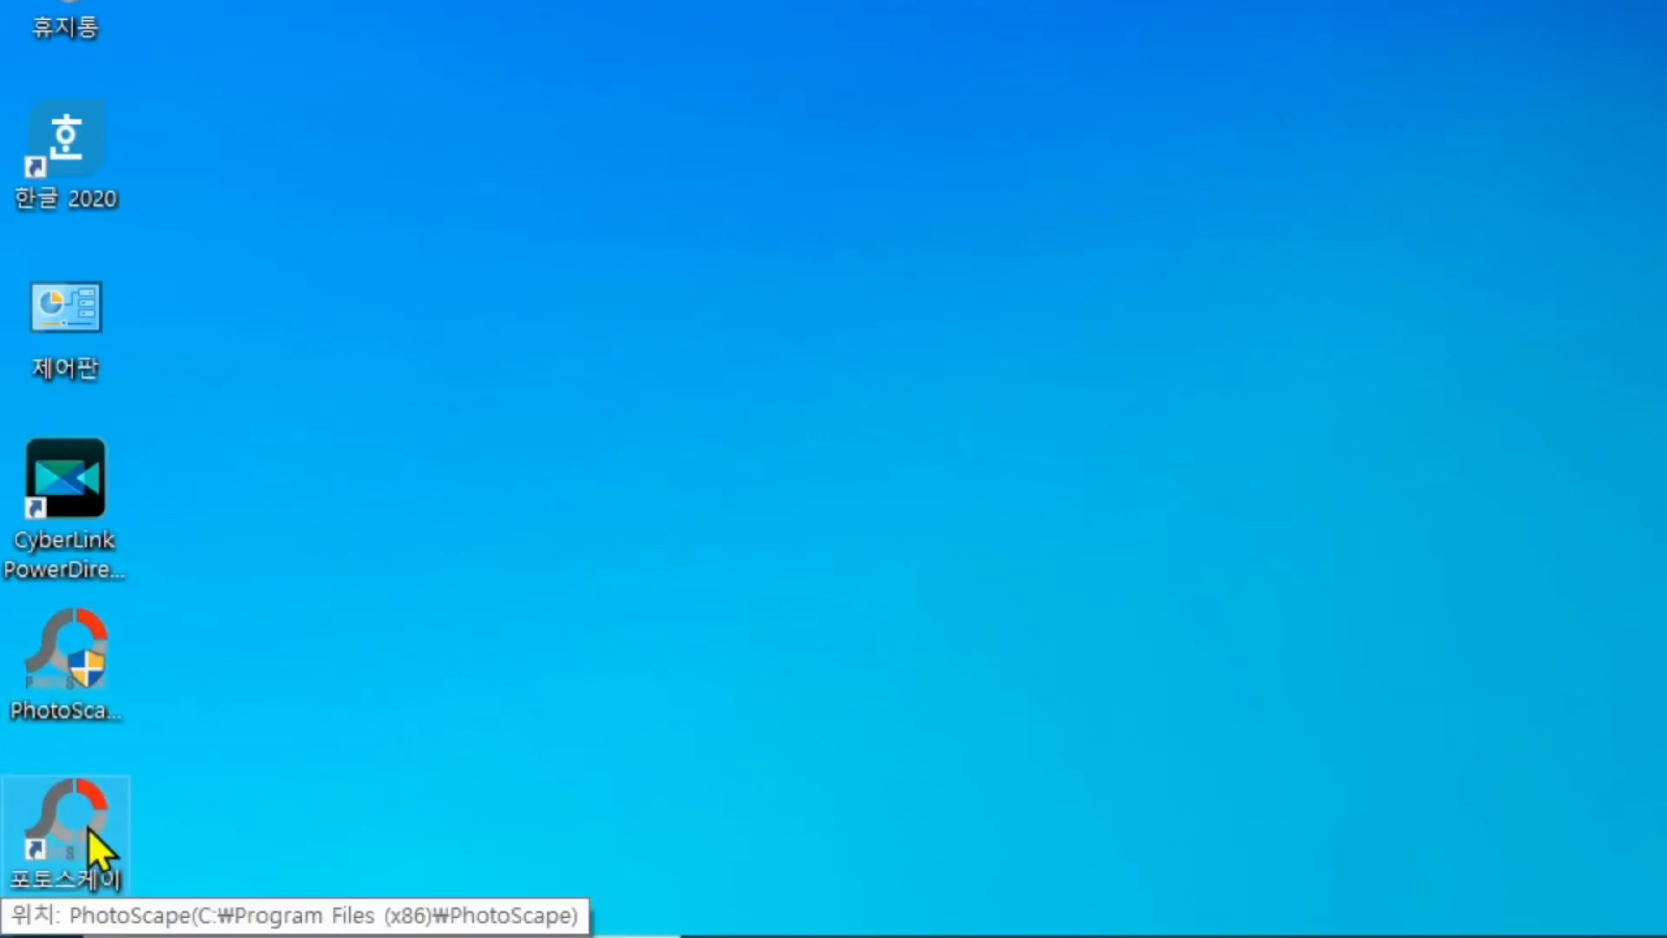
double_click(87, 827)
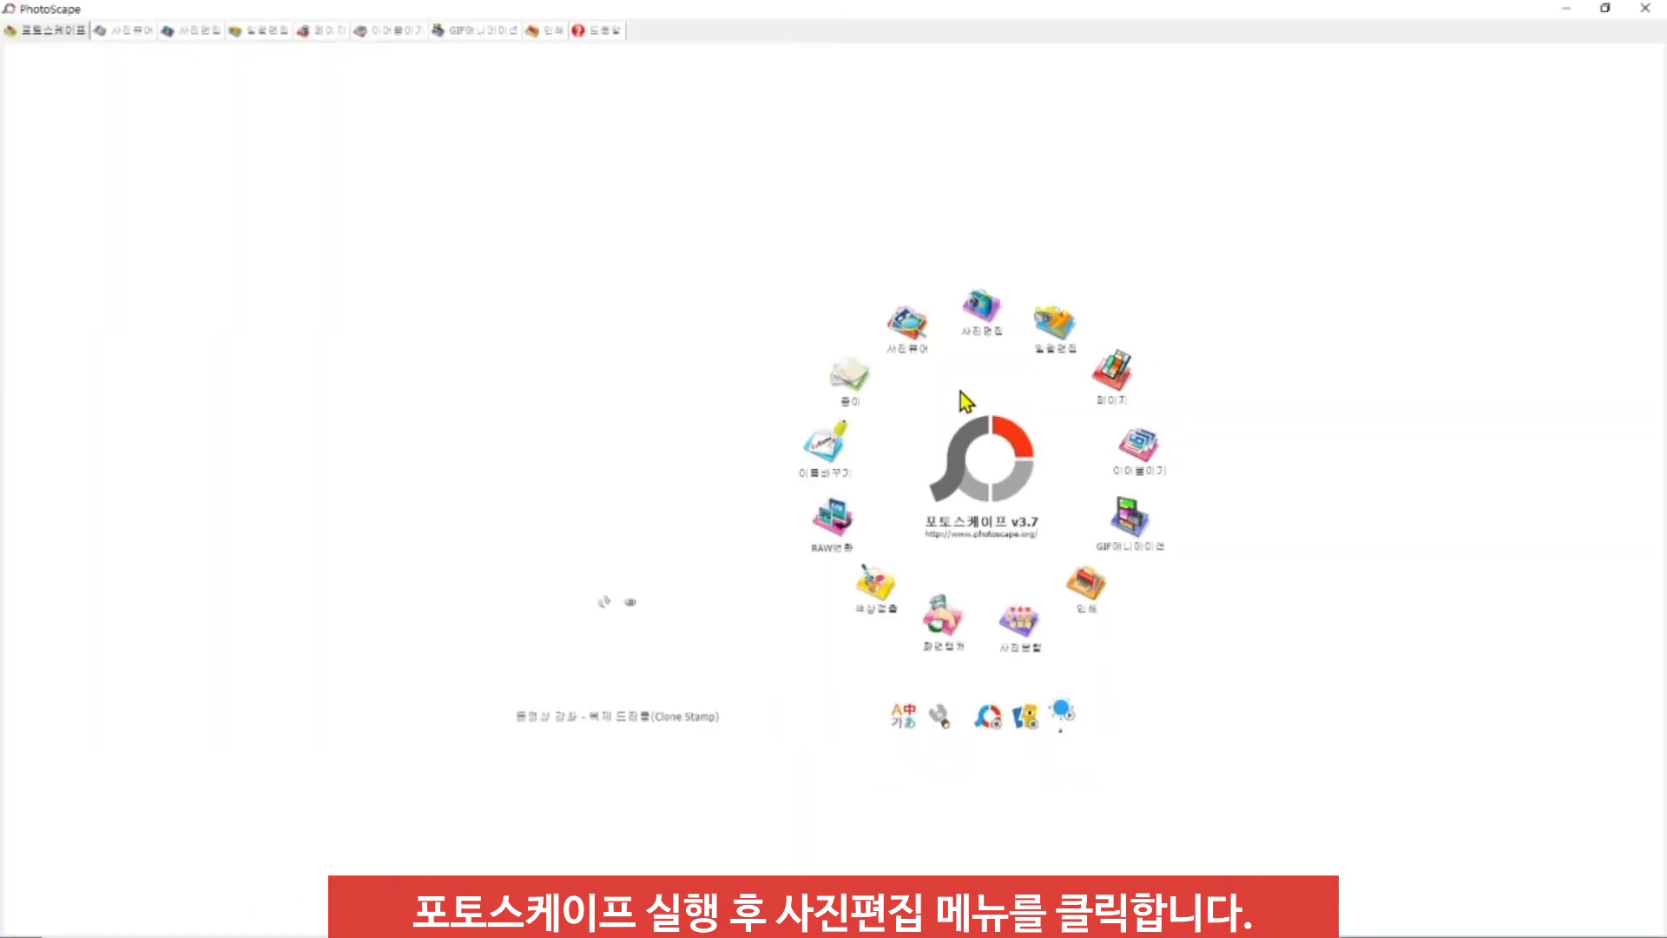
click(983, 309)
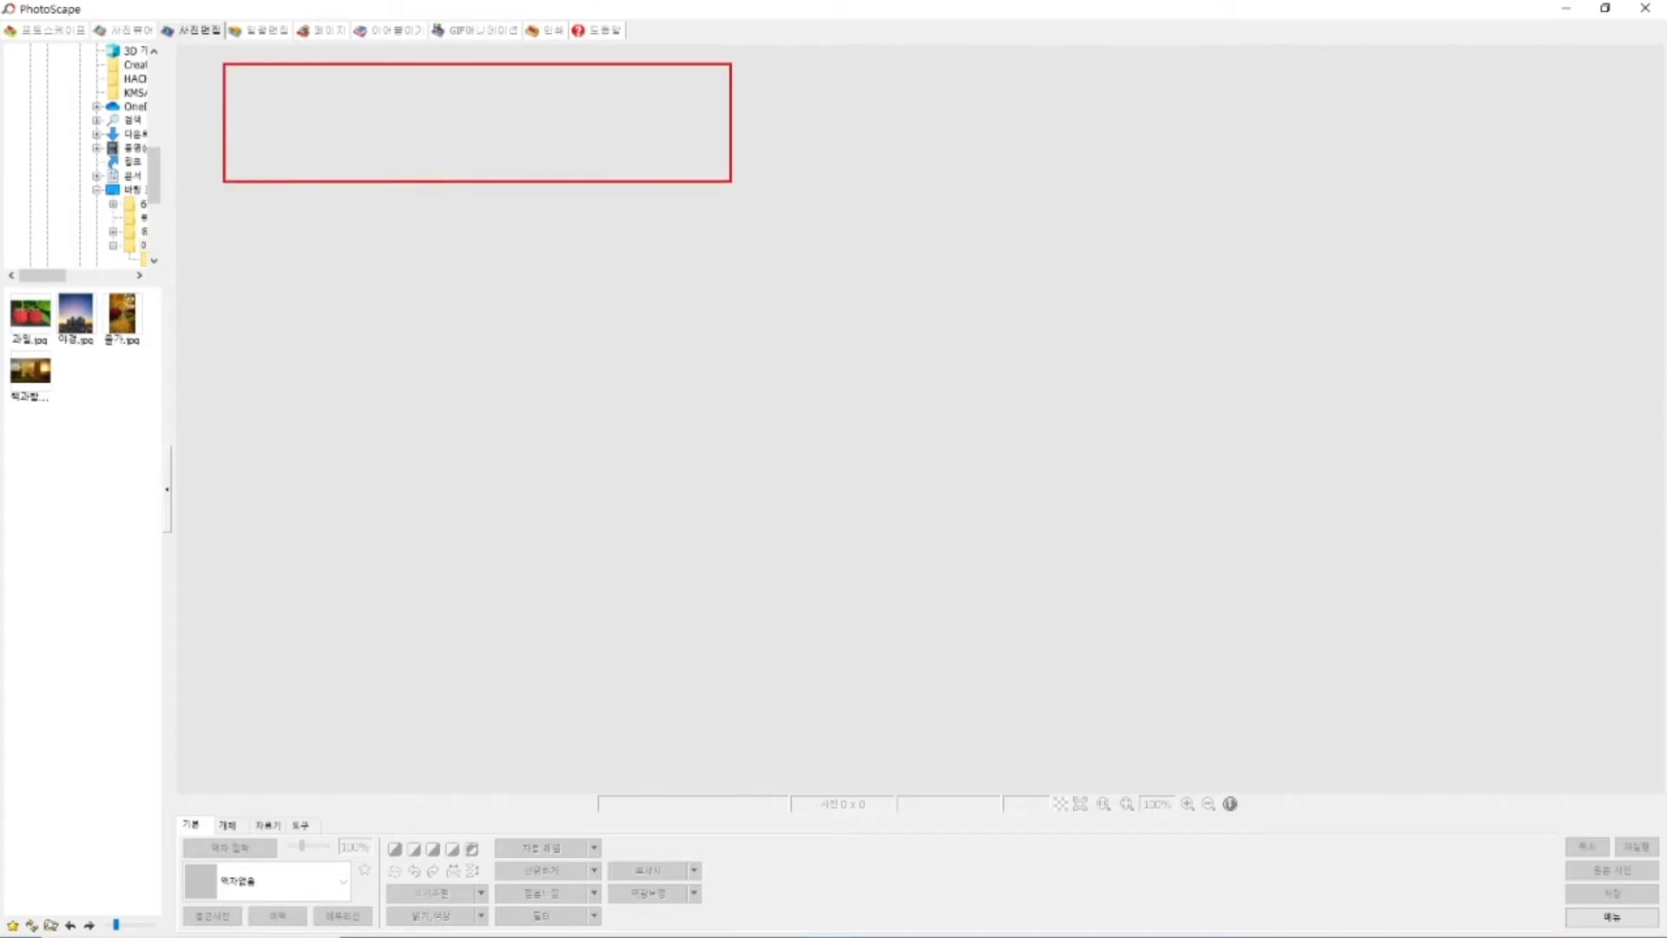
drag(723, 124, 500, 451)
drag(1073, 126, 909, 461)
drag(1461, 112, 1307, 509)
key(Escape)
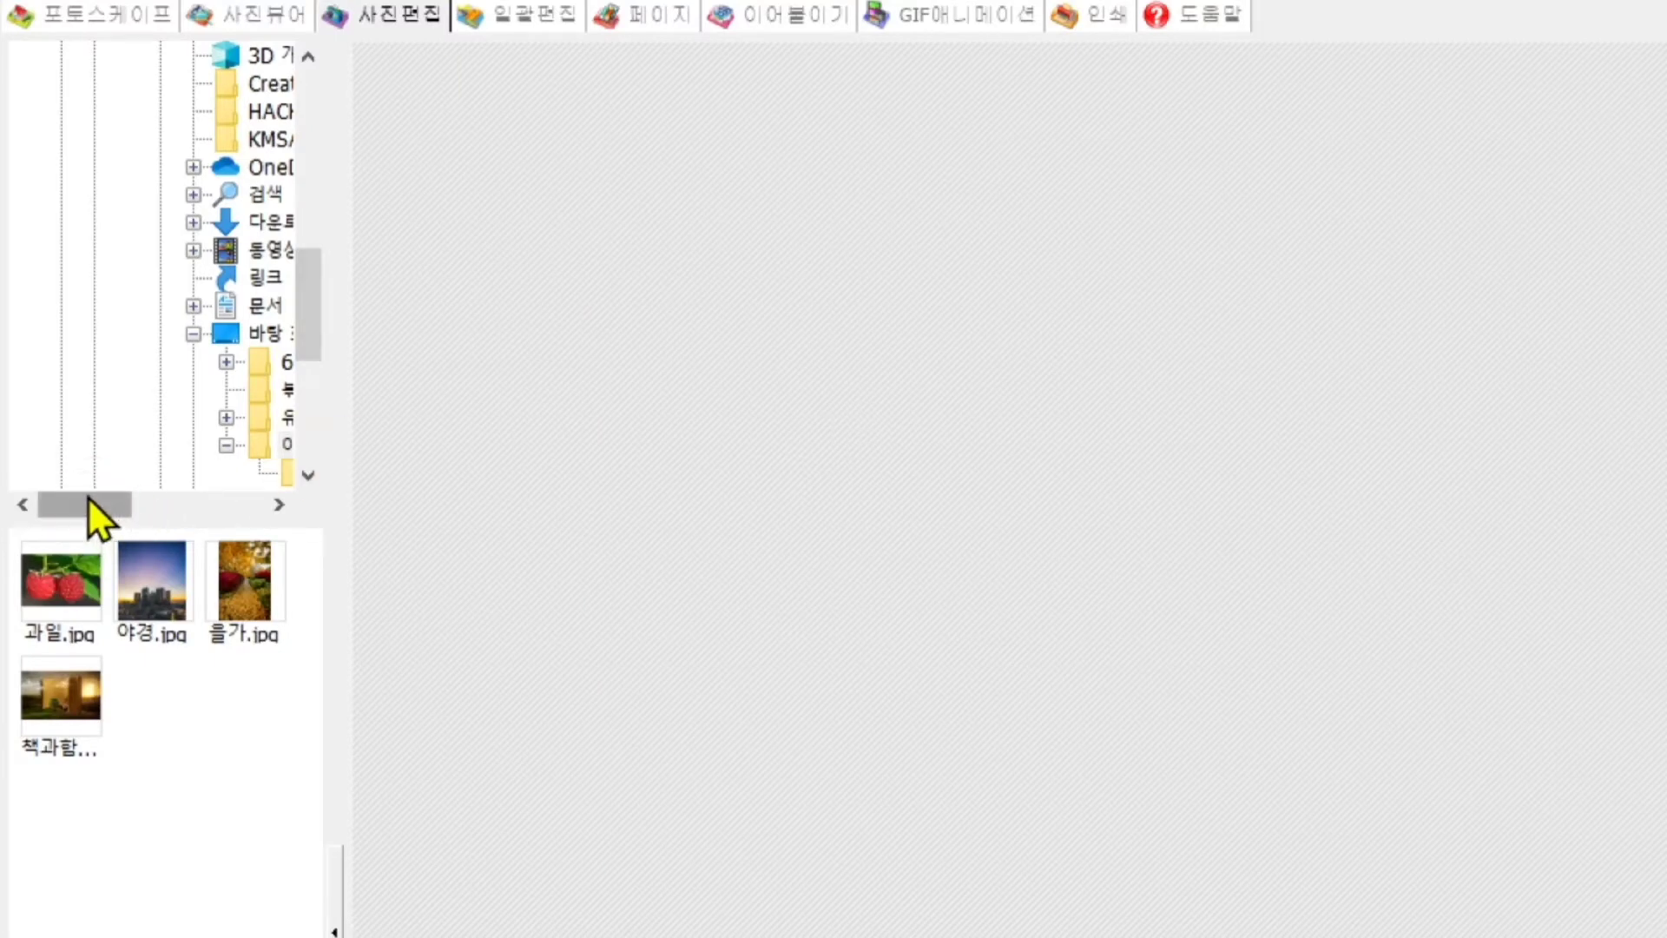
Open the 이미지 편집 folder under 바탕 화면 in the photo editor's folder tree
drag(88, 498, 133, 511)
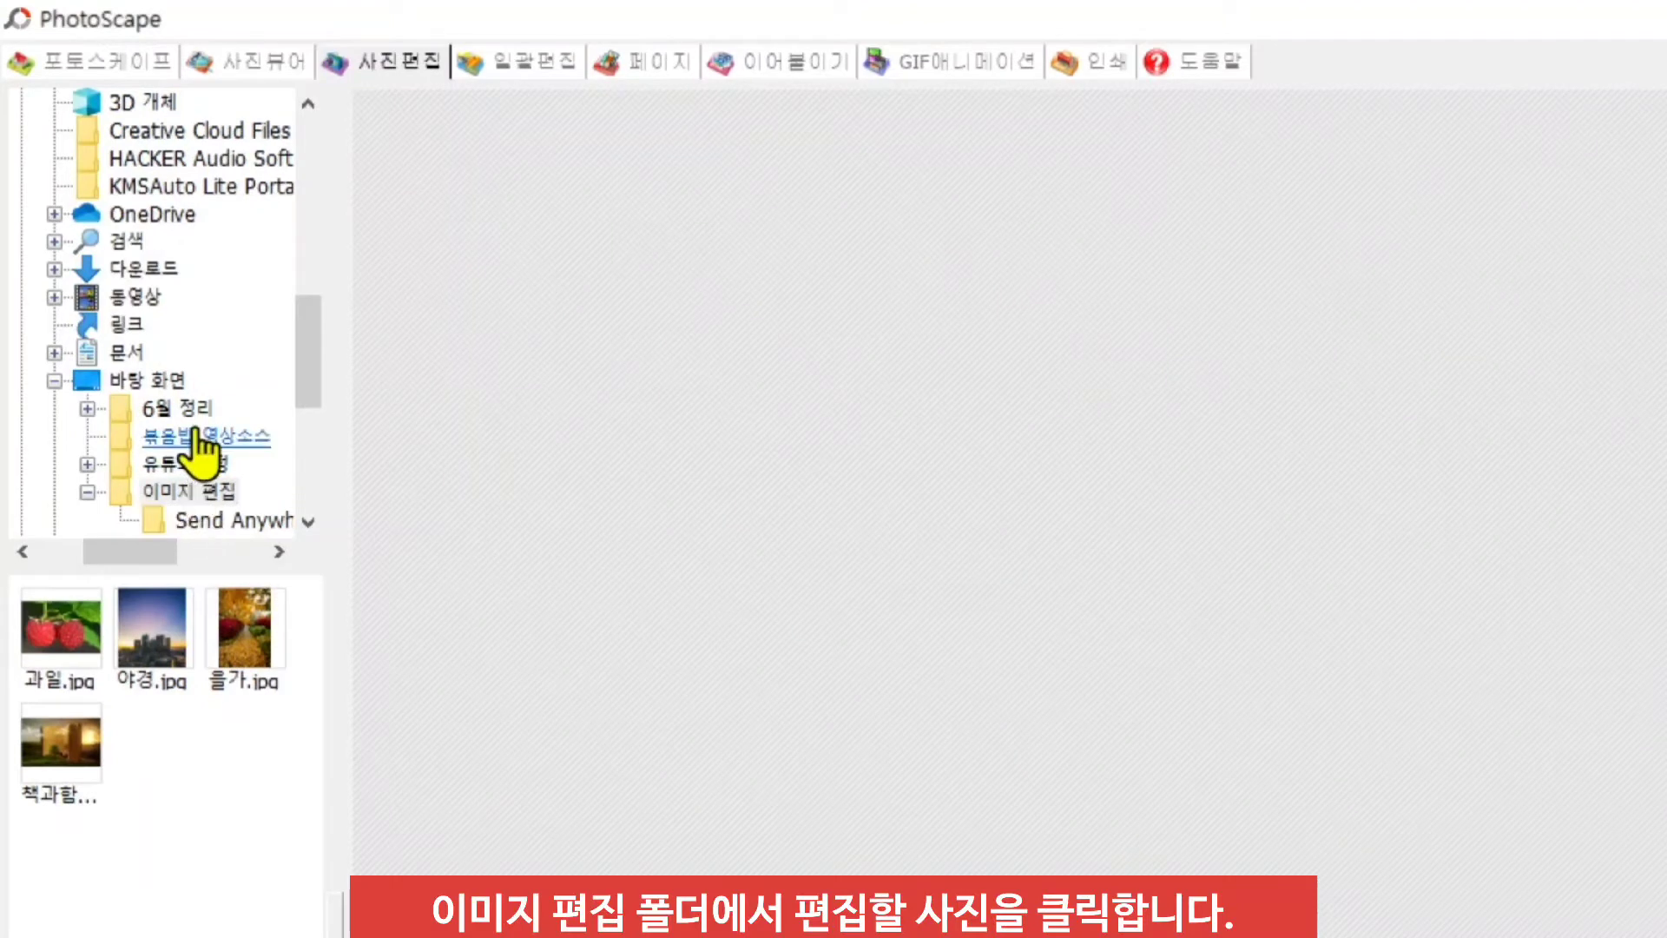
drag(316, 389, 304, 426)
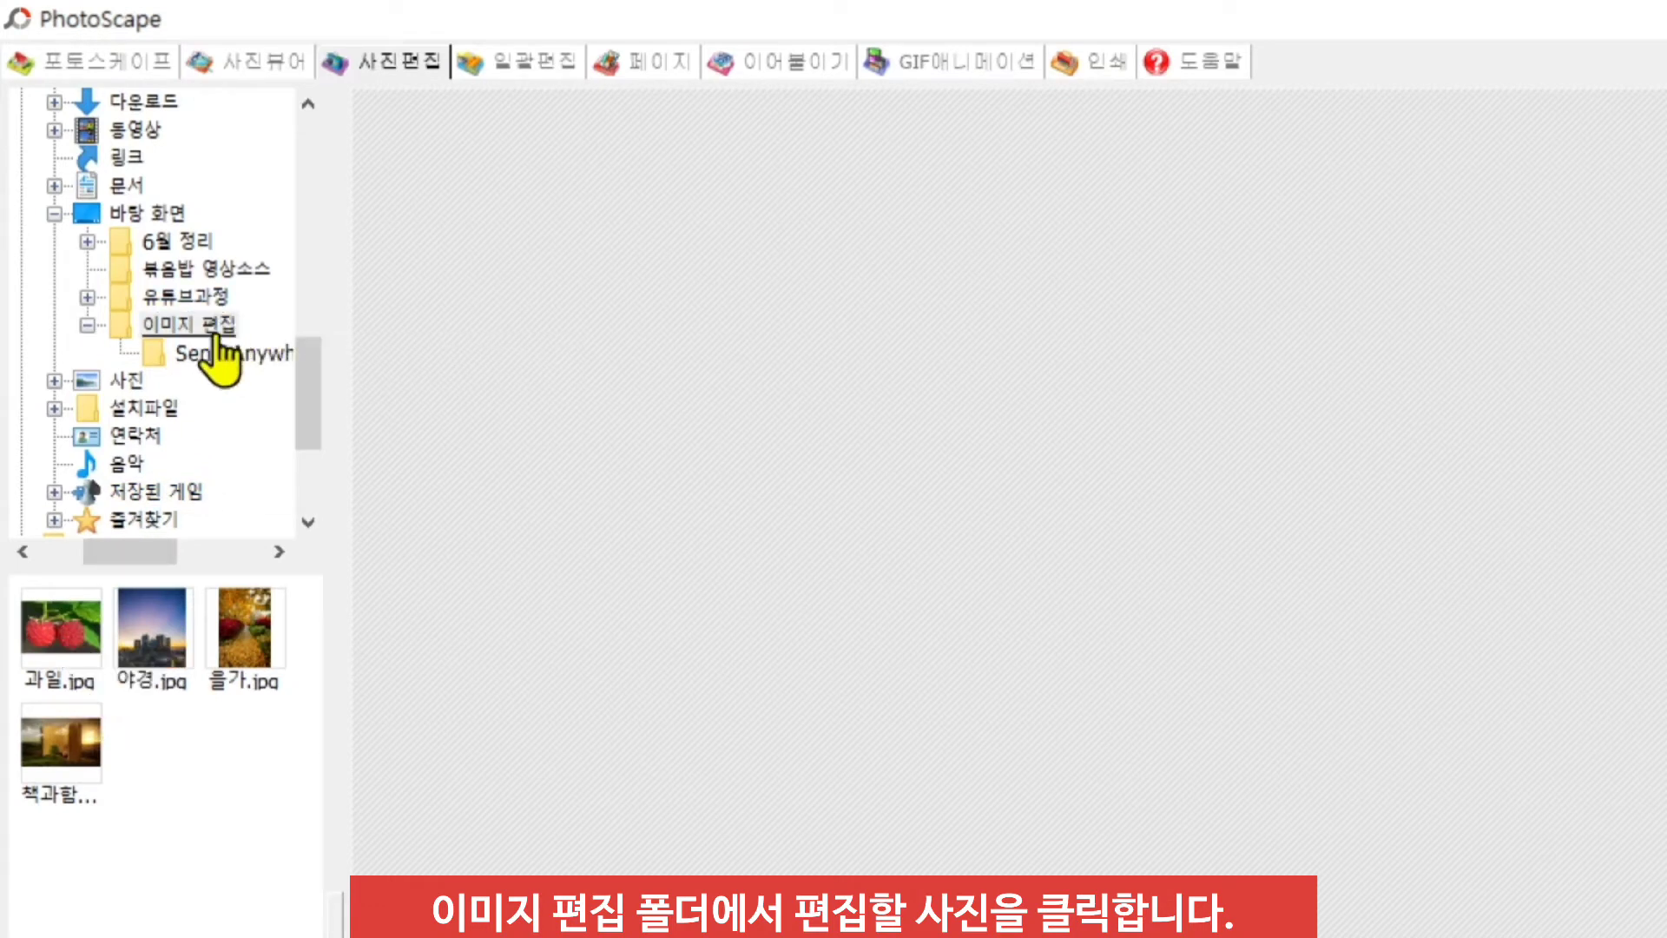
click(218, 334)
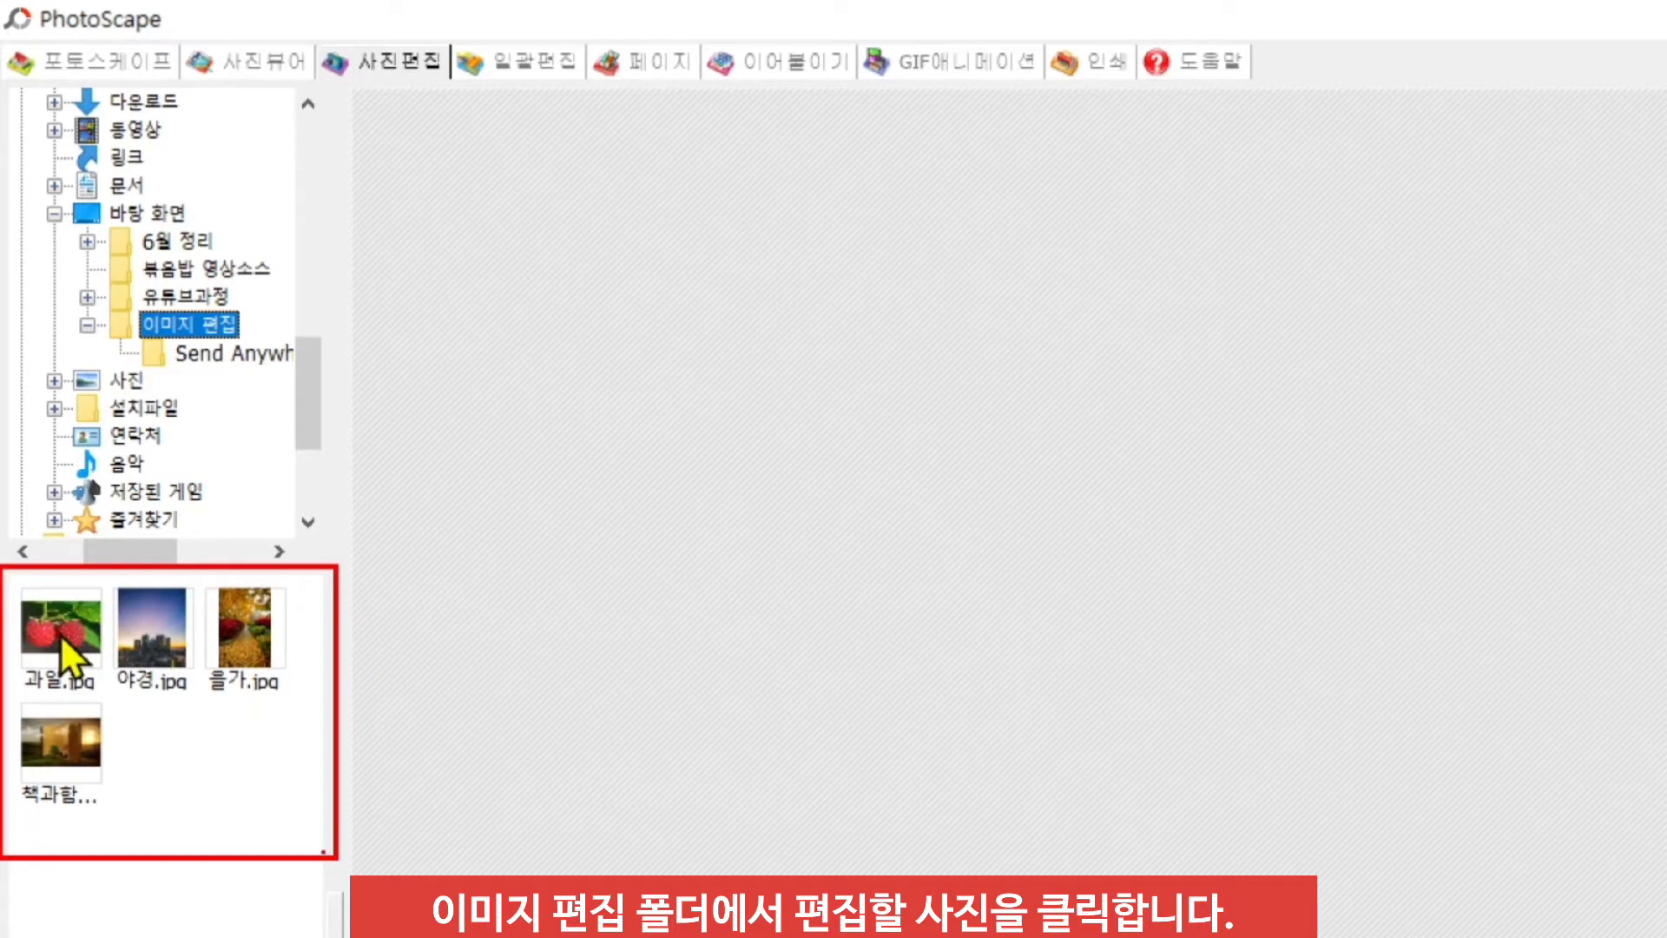
View the four photos of the 이미지 편집 folder one after another, ending with 과일.jpg open for editing
mouse_move(60, 634)
mouse_down()
mouse_move(533, 539)
mouse_move(60, 622)
mouse_up()
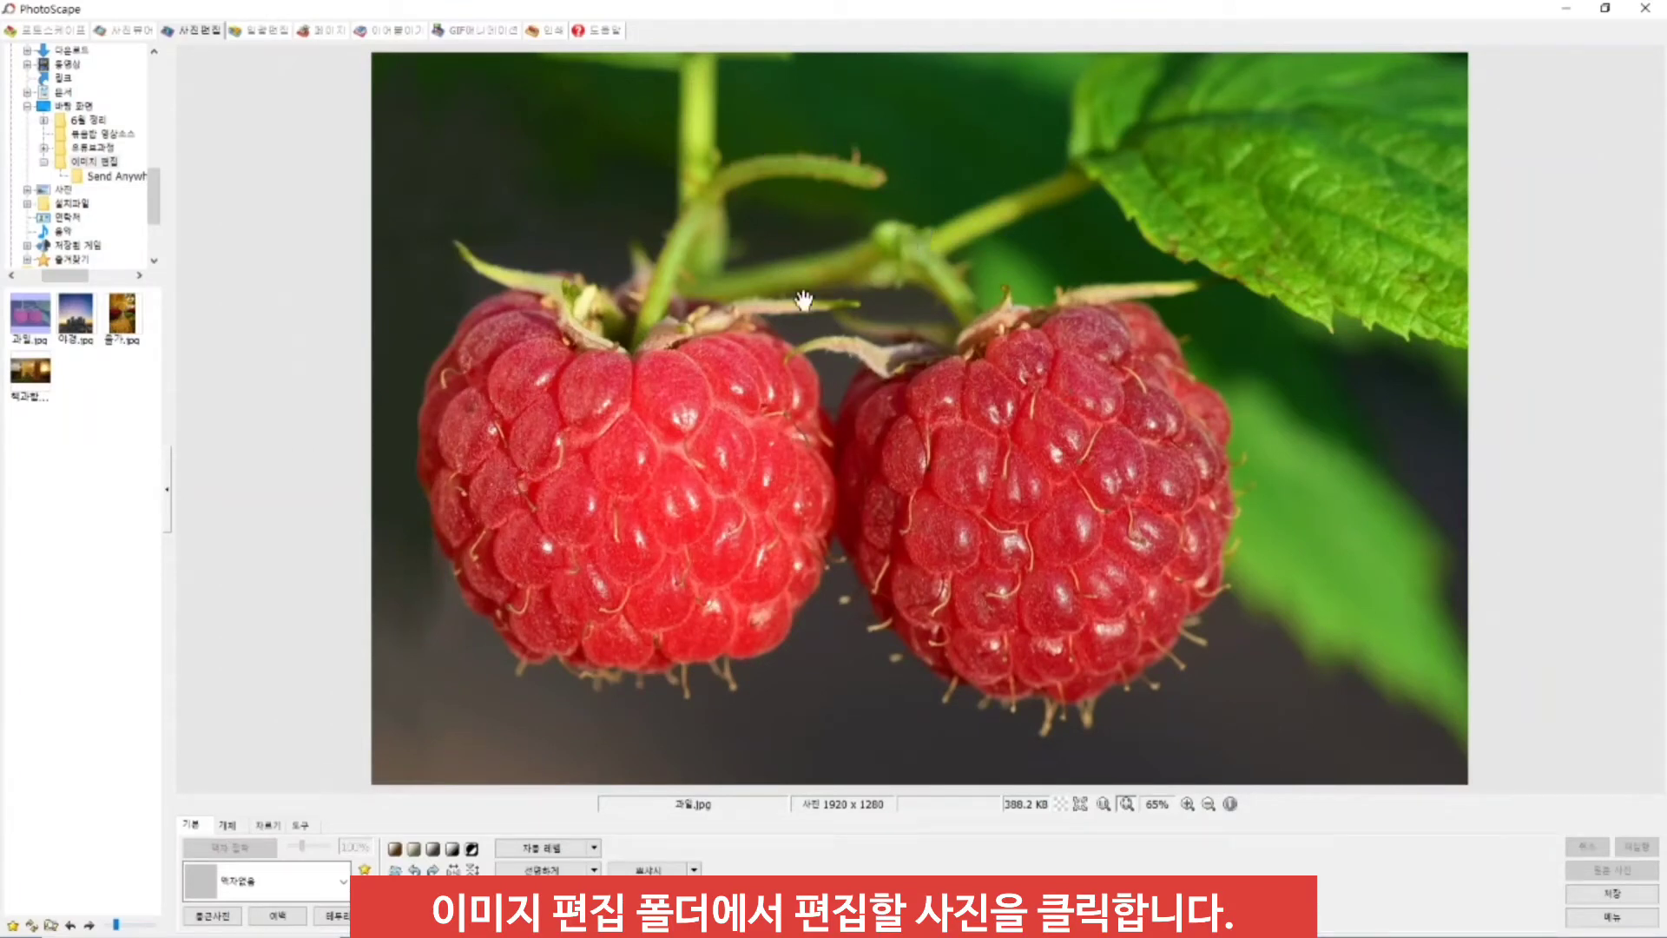
click(76, 314)
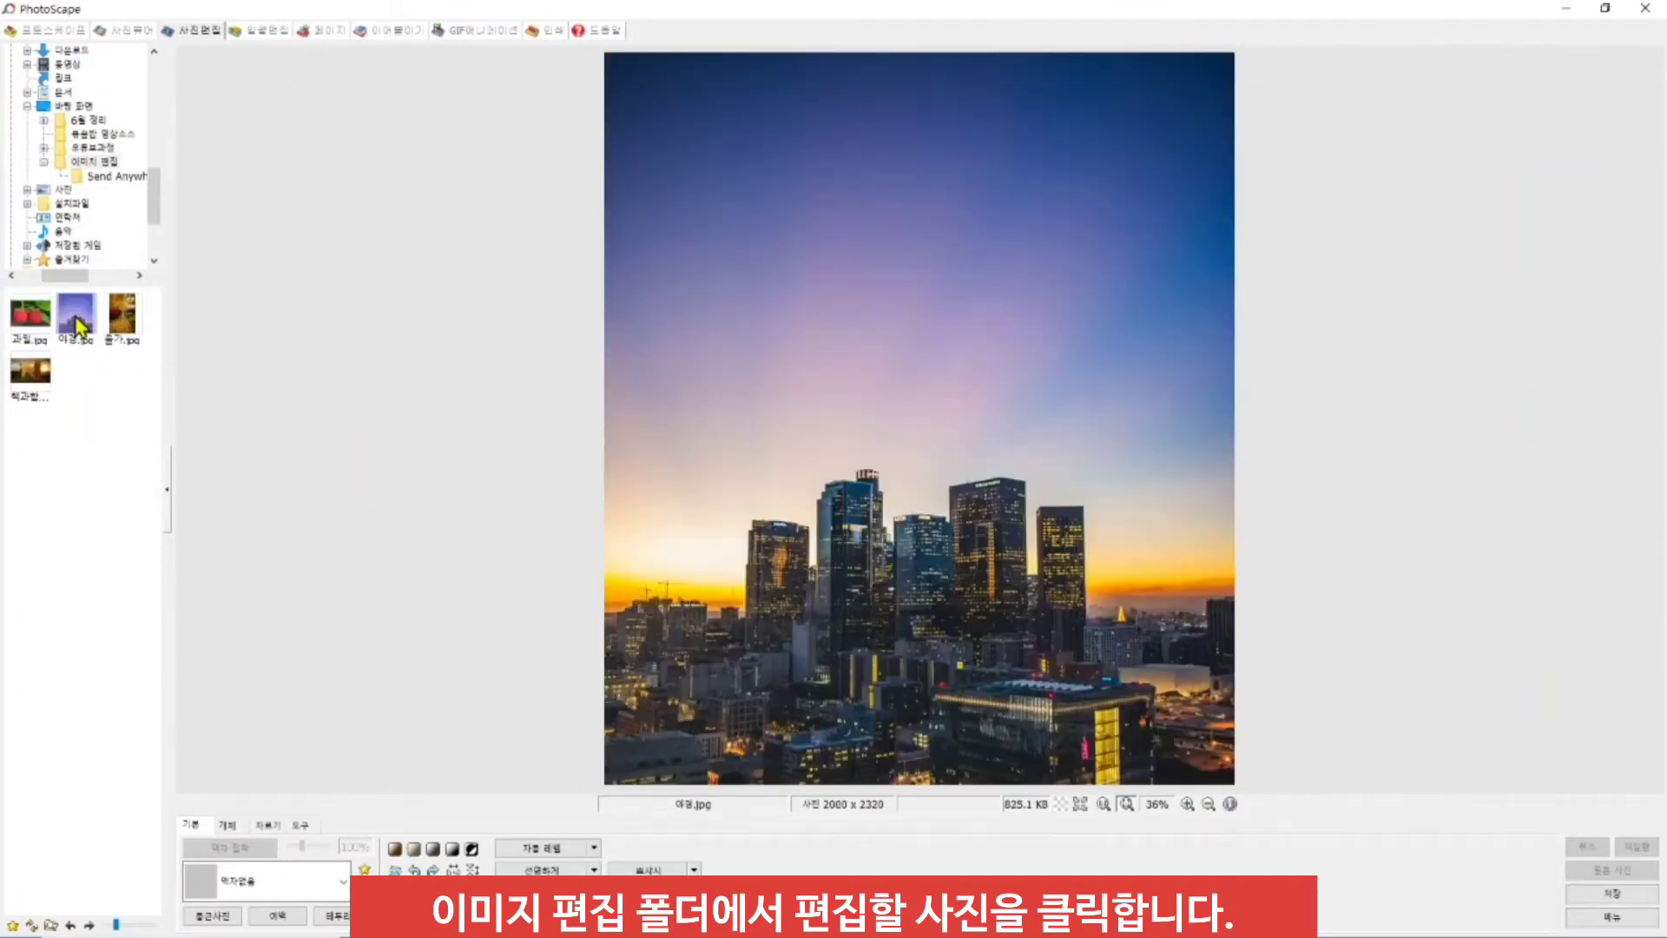
click(119, 318)
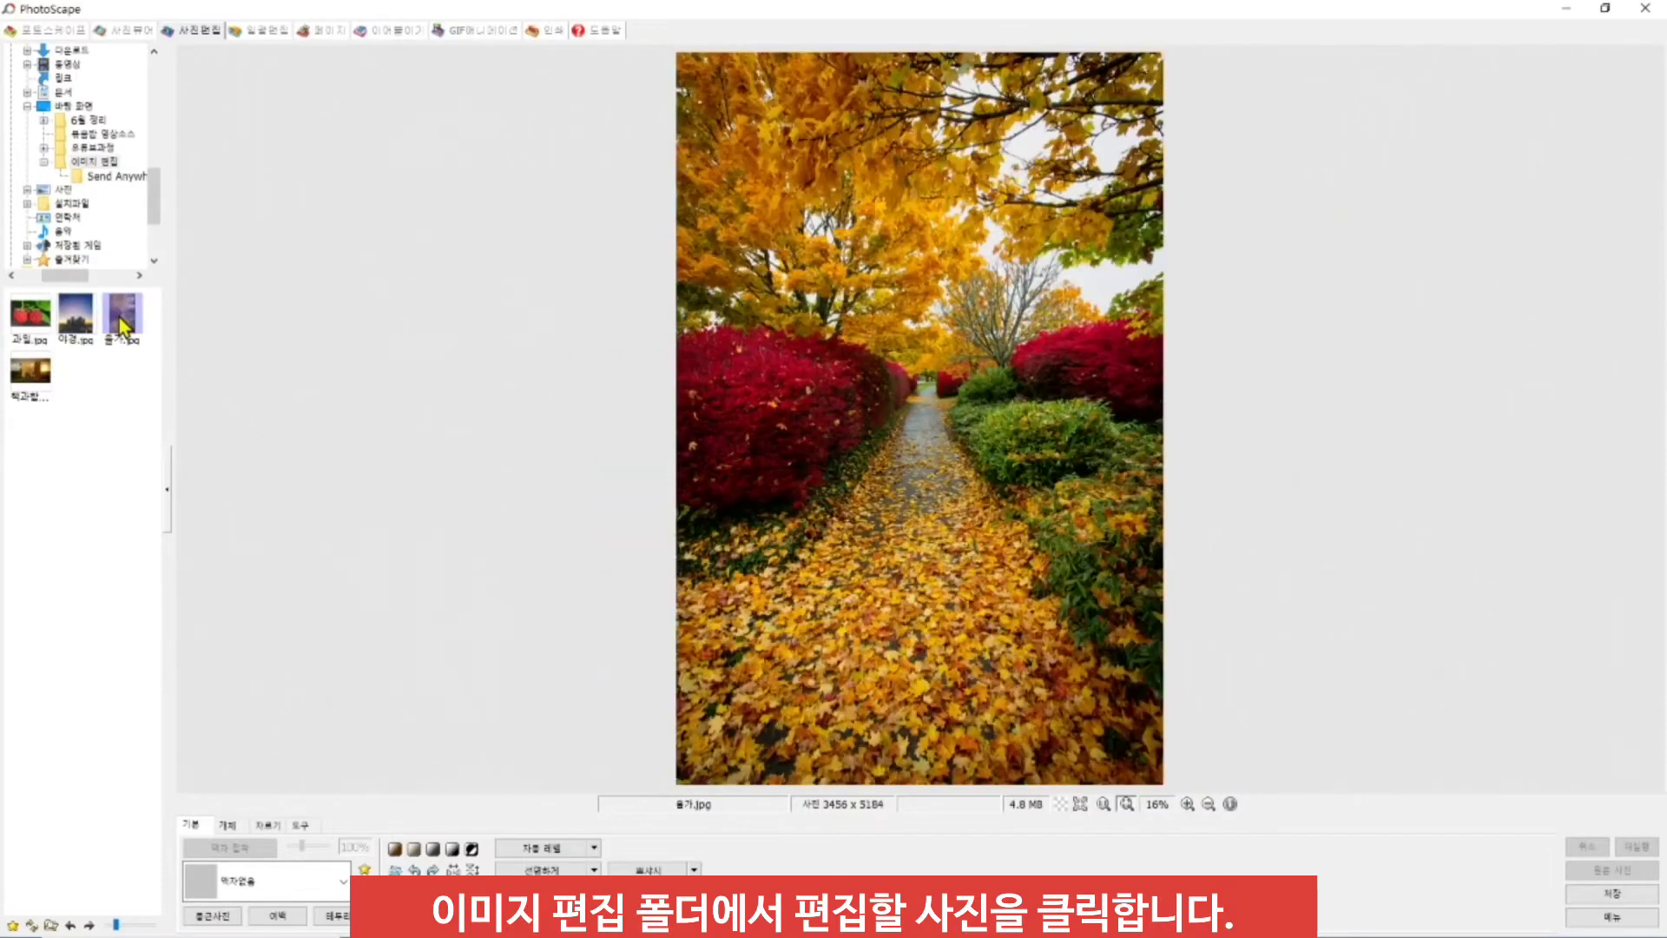
click(37, 374)
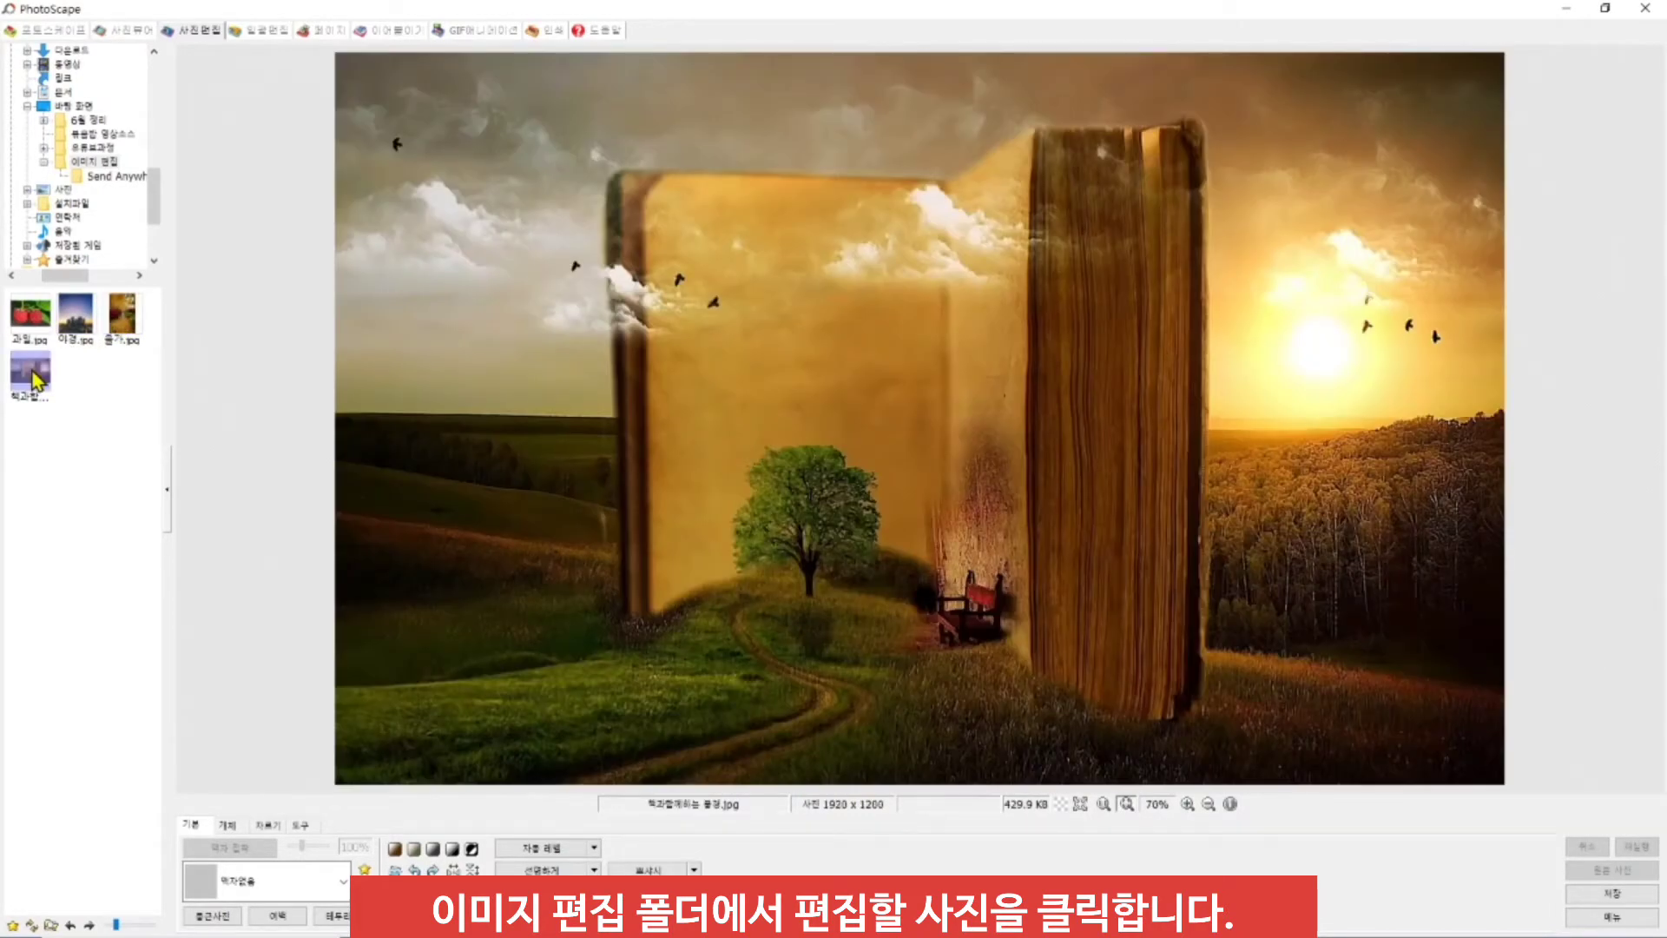
click(21, 328)
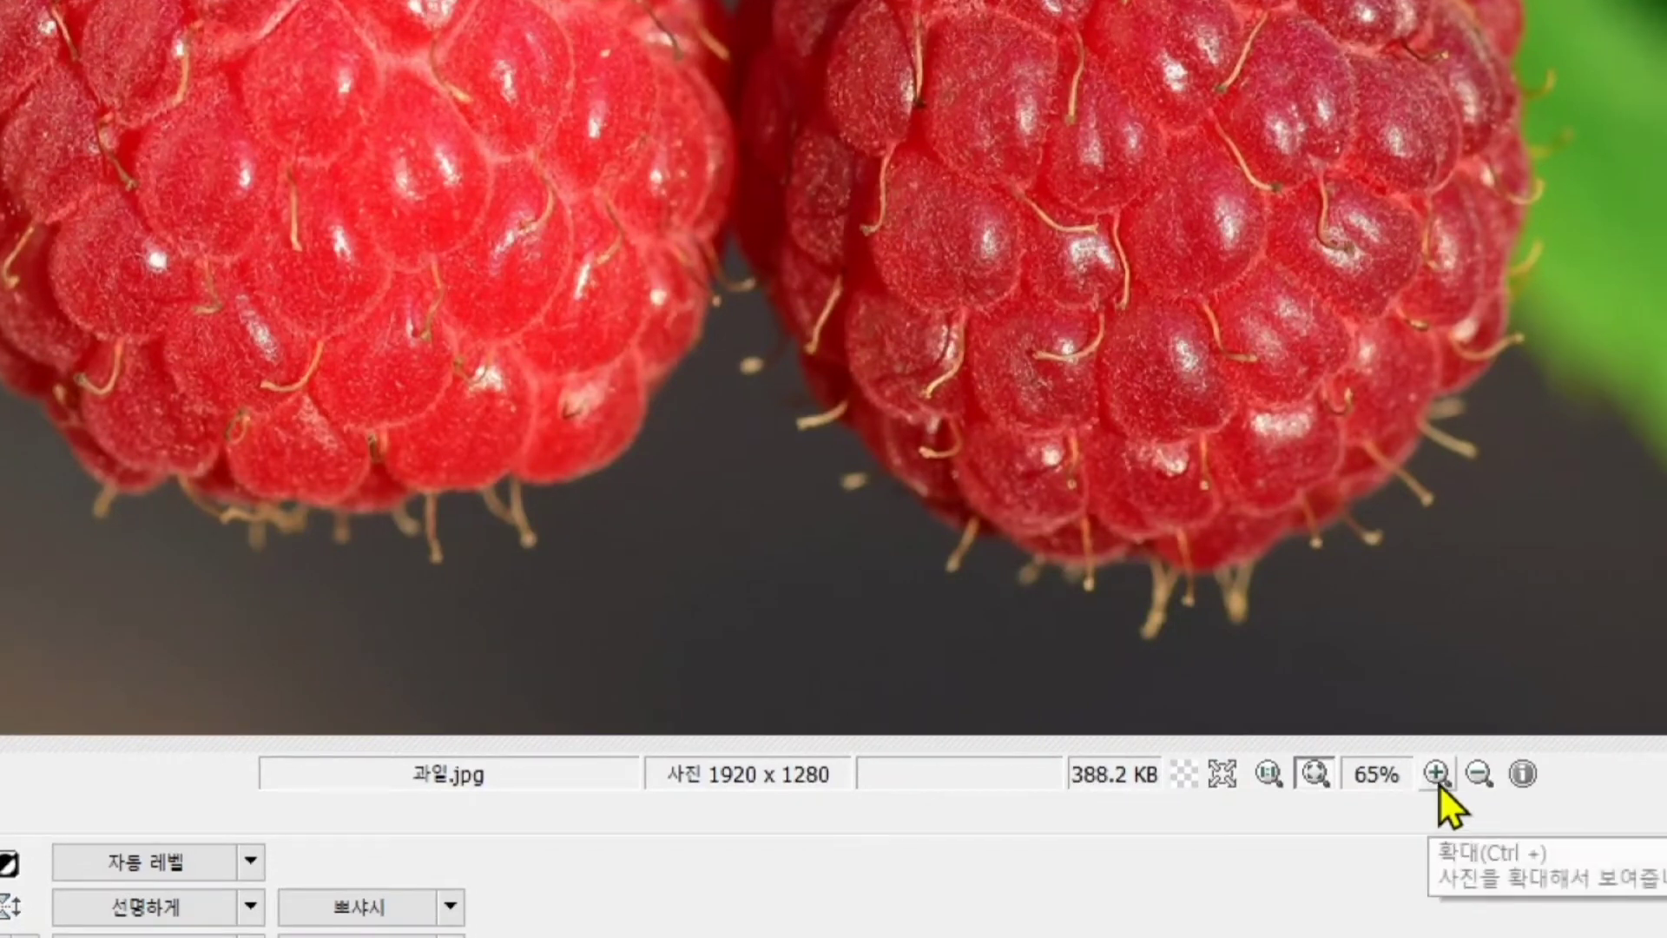
Examine the raspberry photo at different magnifications, enlarging it up to 100% and shrinking it down to 25%
click(1471, 778)
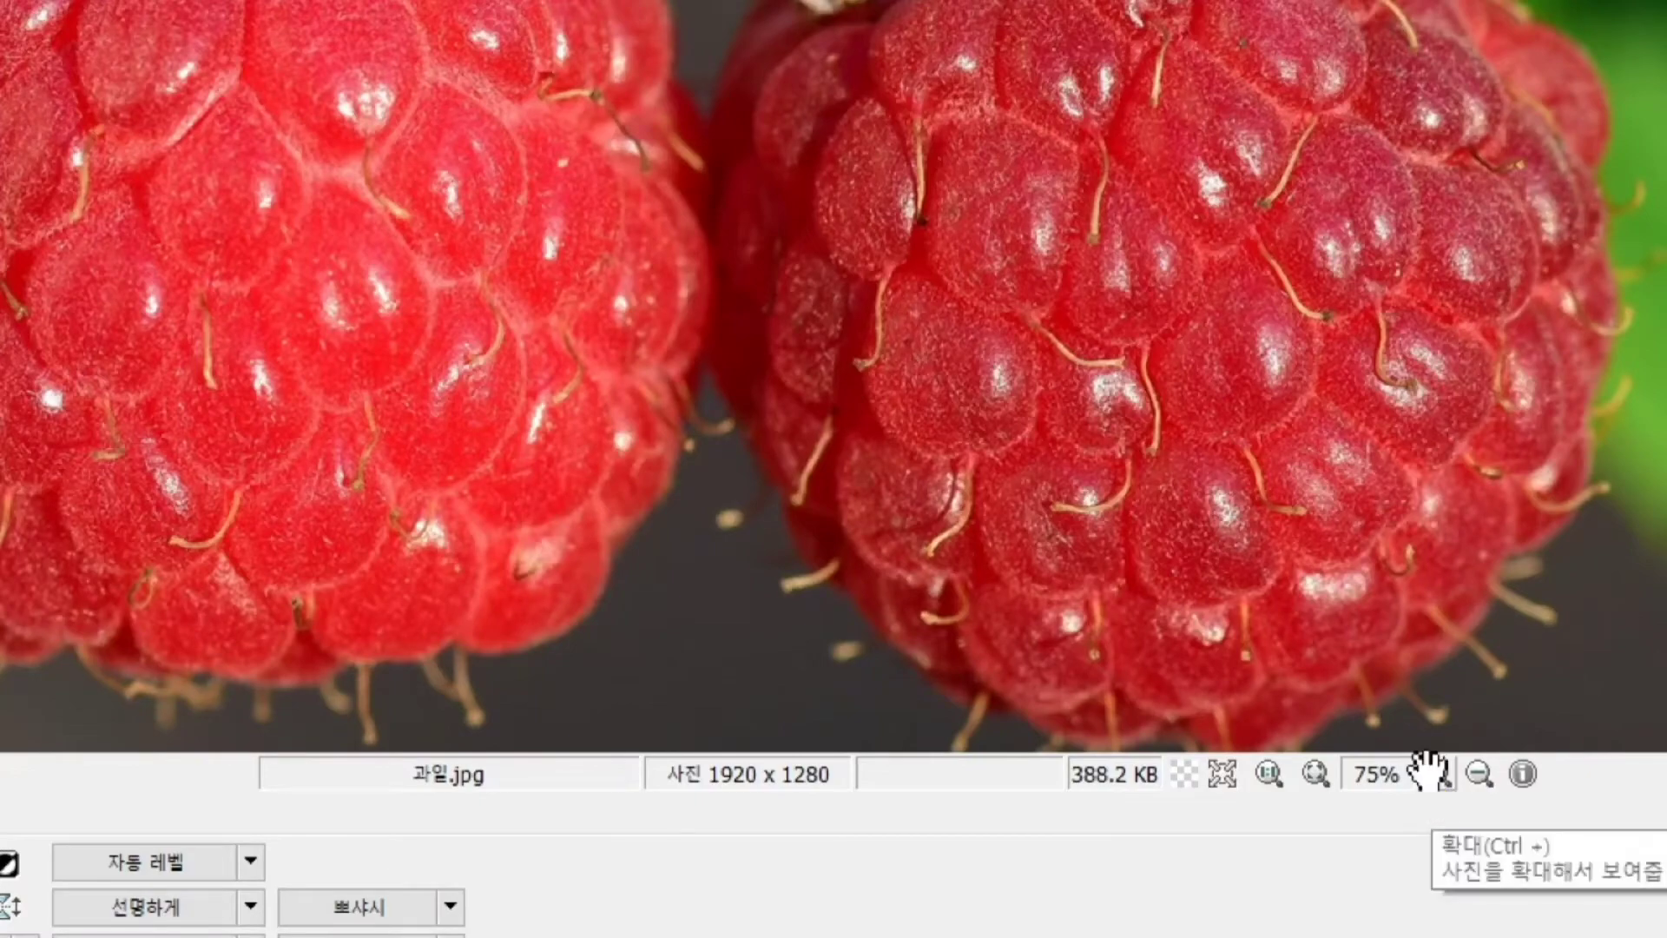
click(1435, 773)
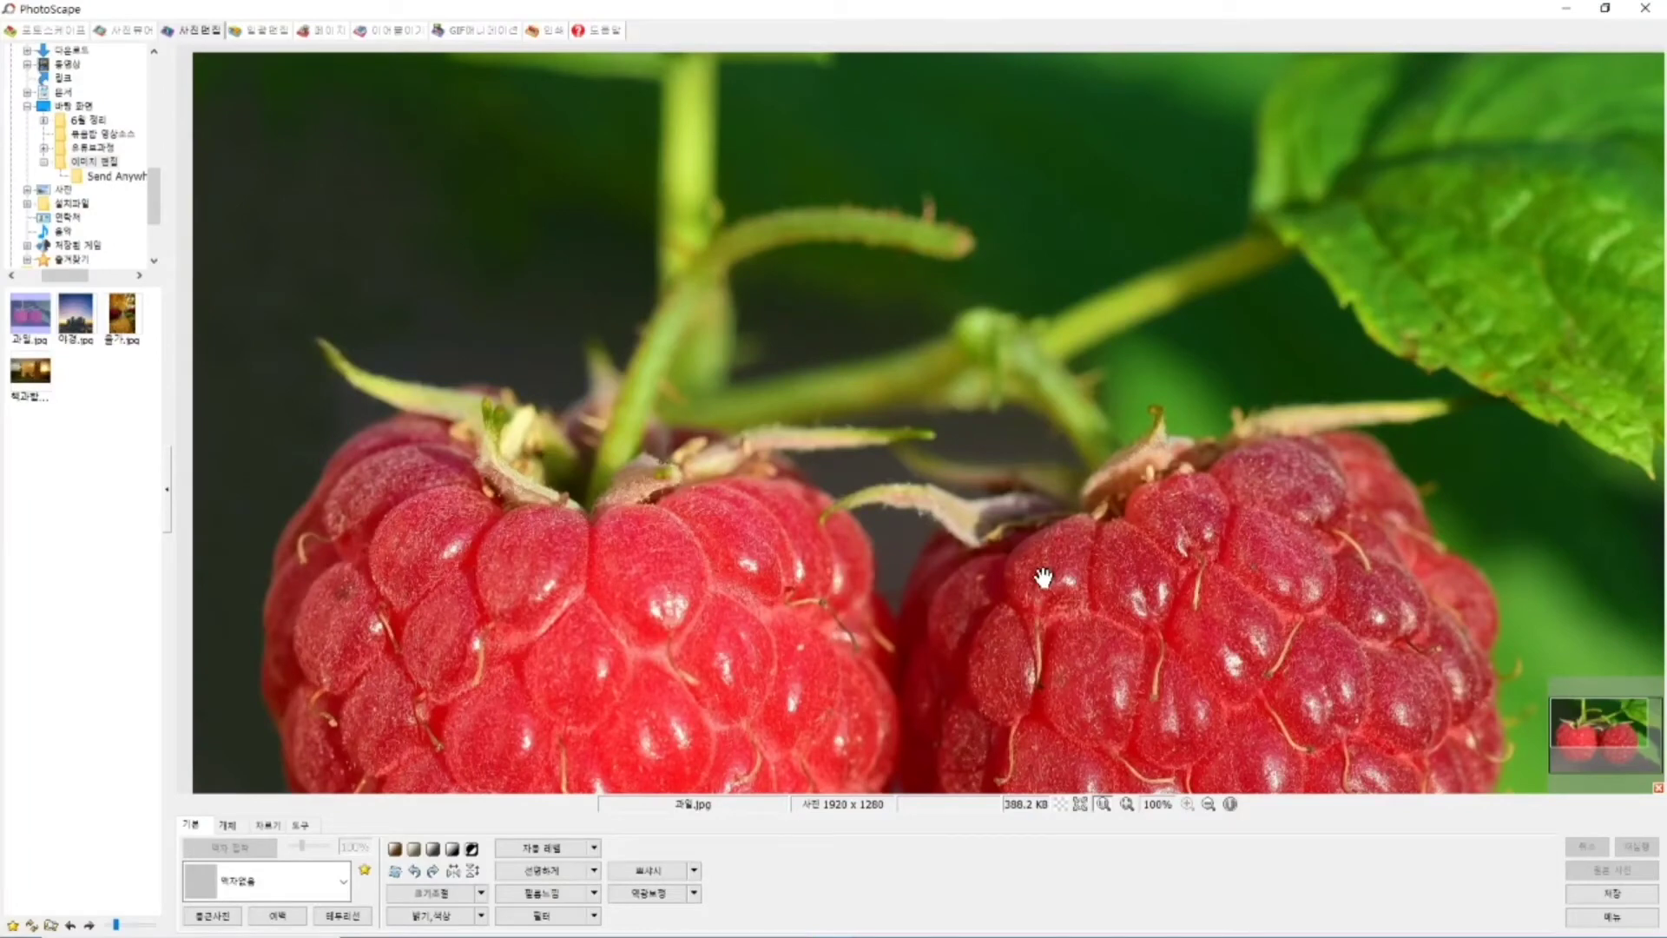
click(1209, 805)
click(1209, 805)
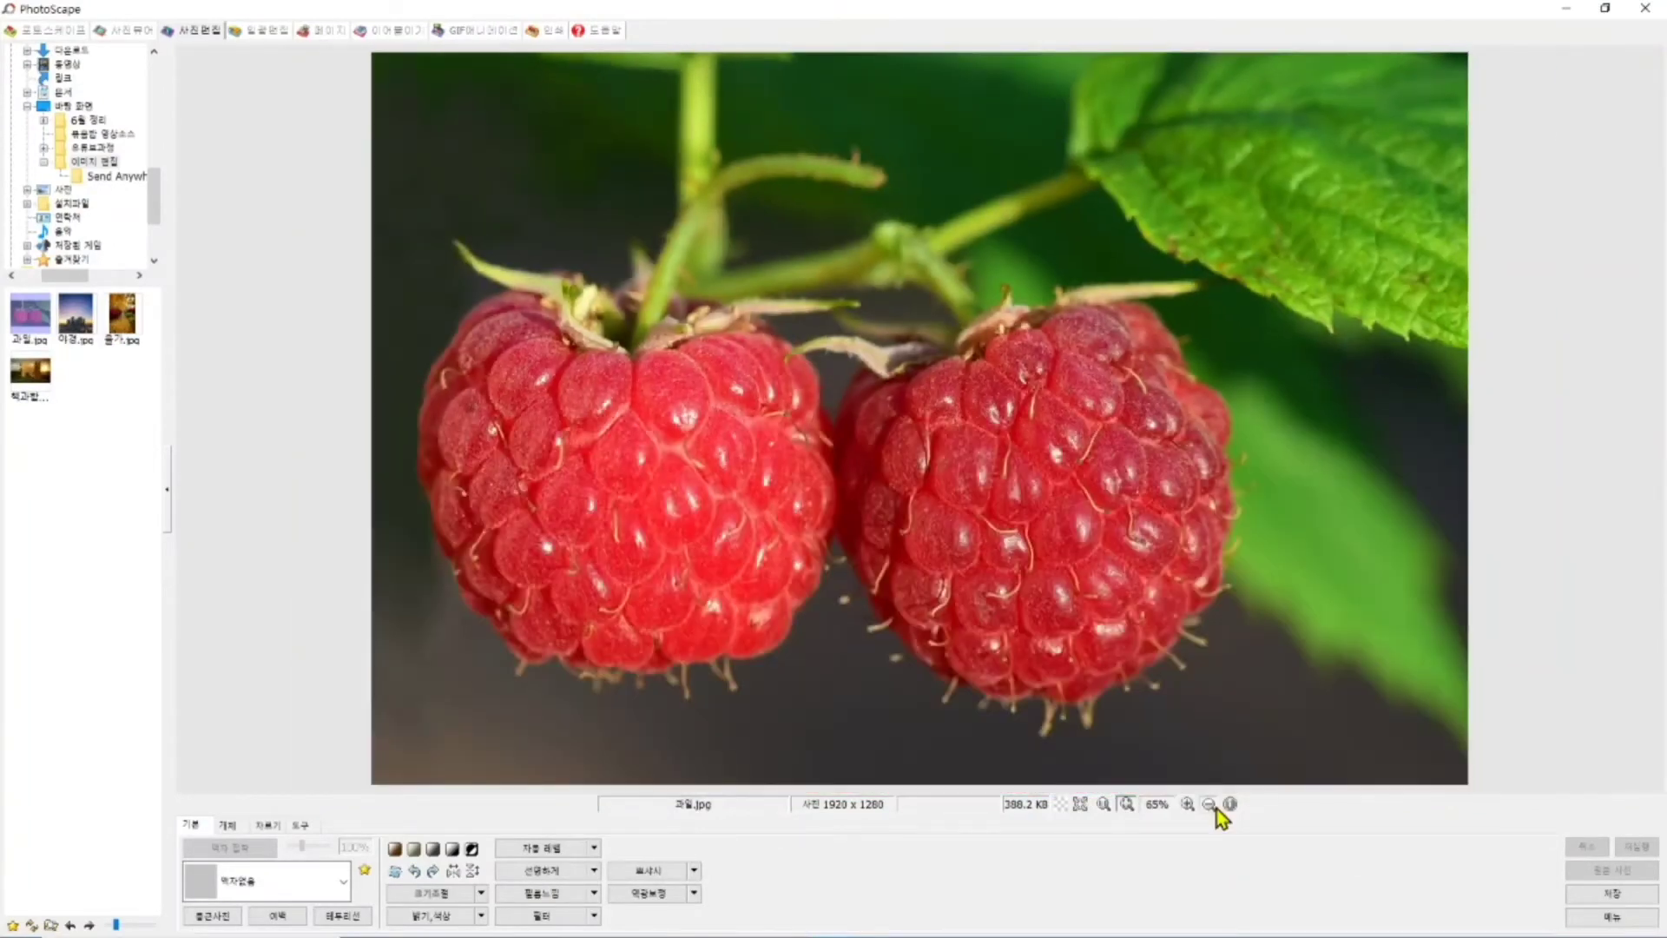
click(1209, 805)
click(1209, 805)
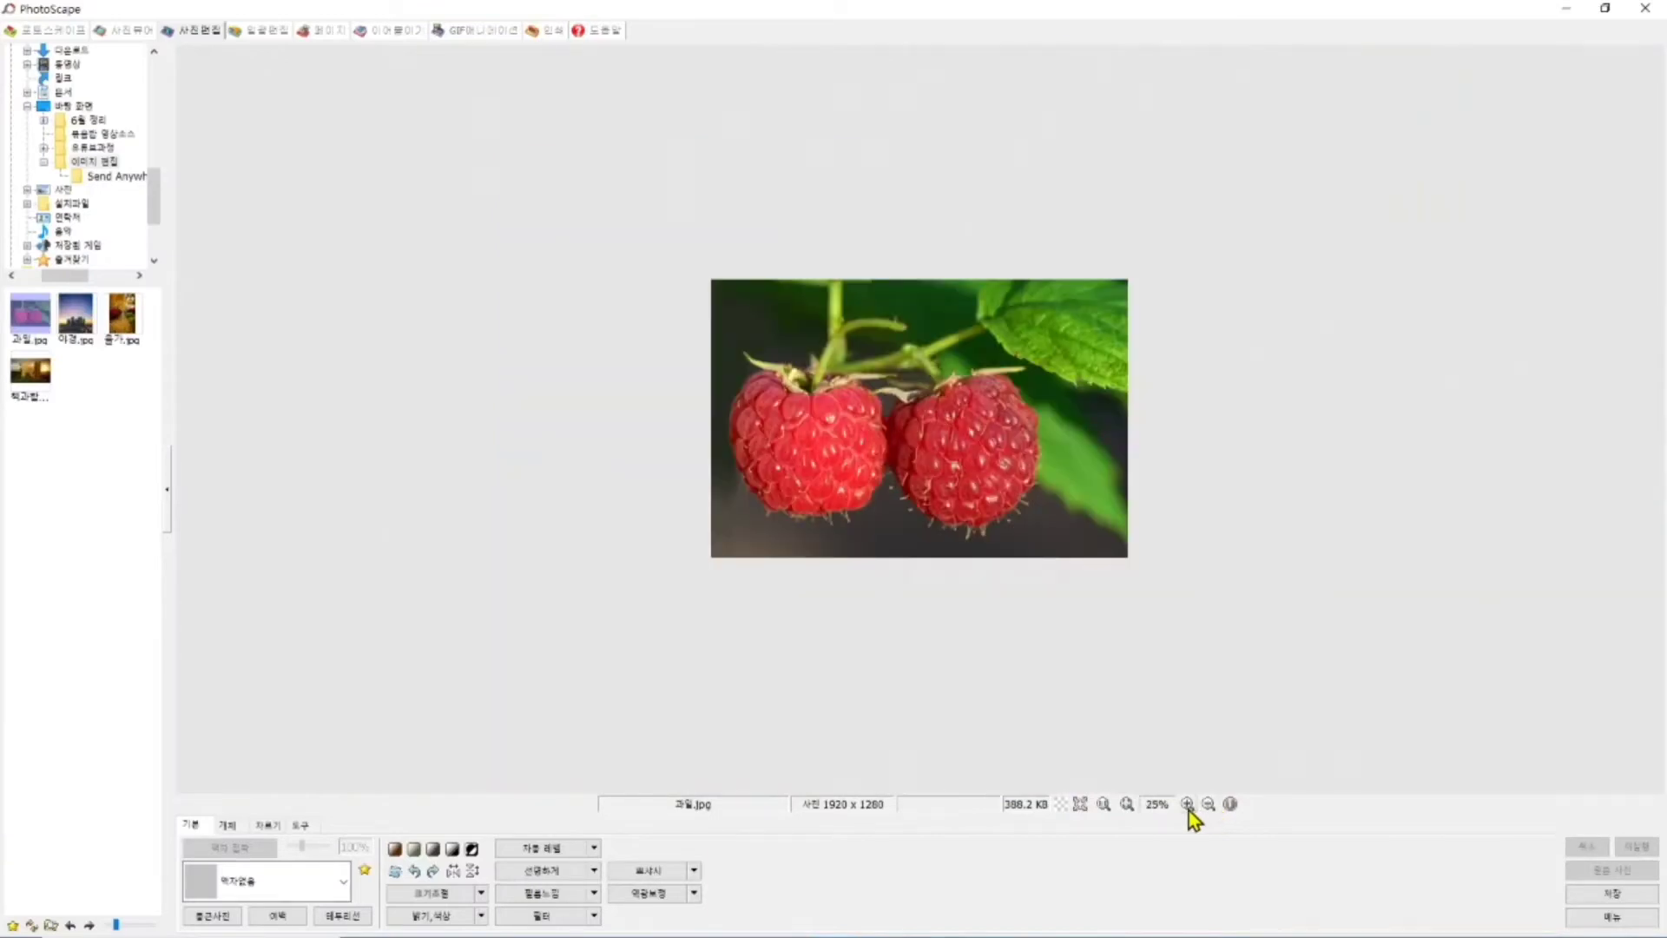
click(1188, 806)
click(1188, 806)
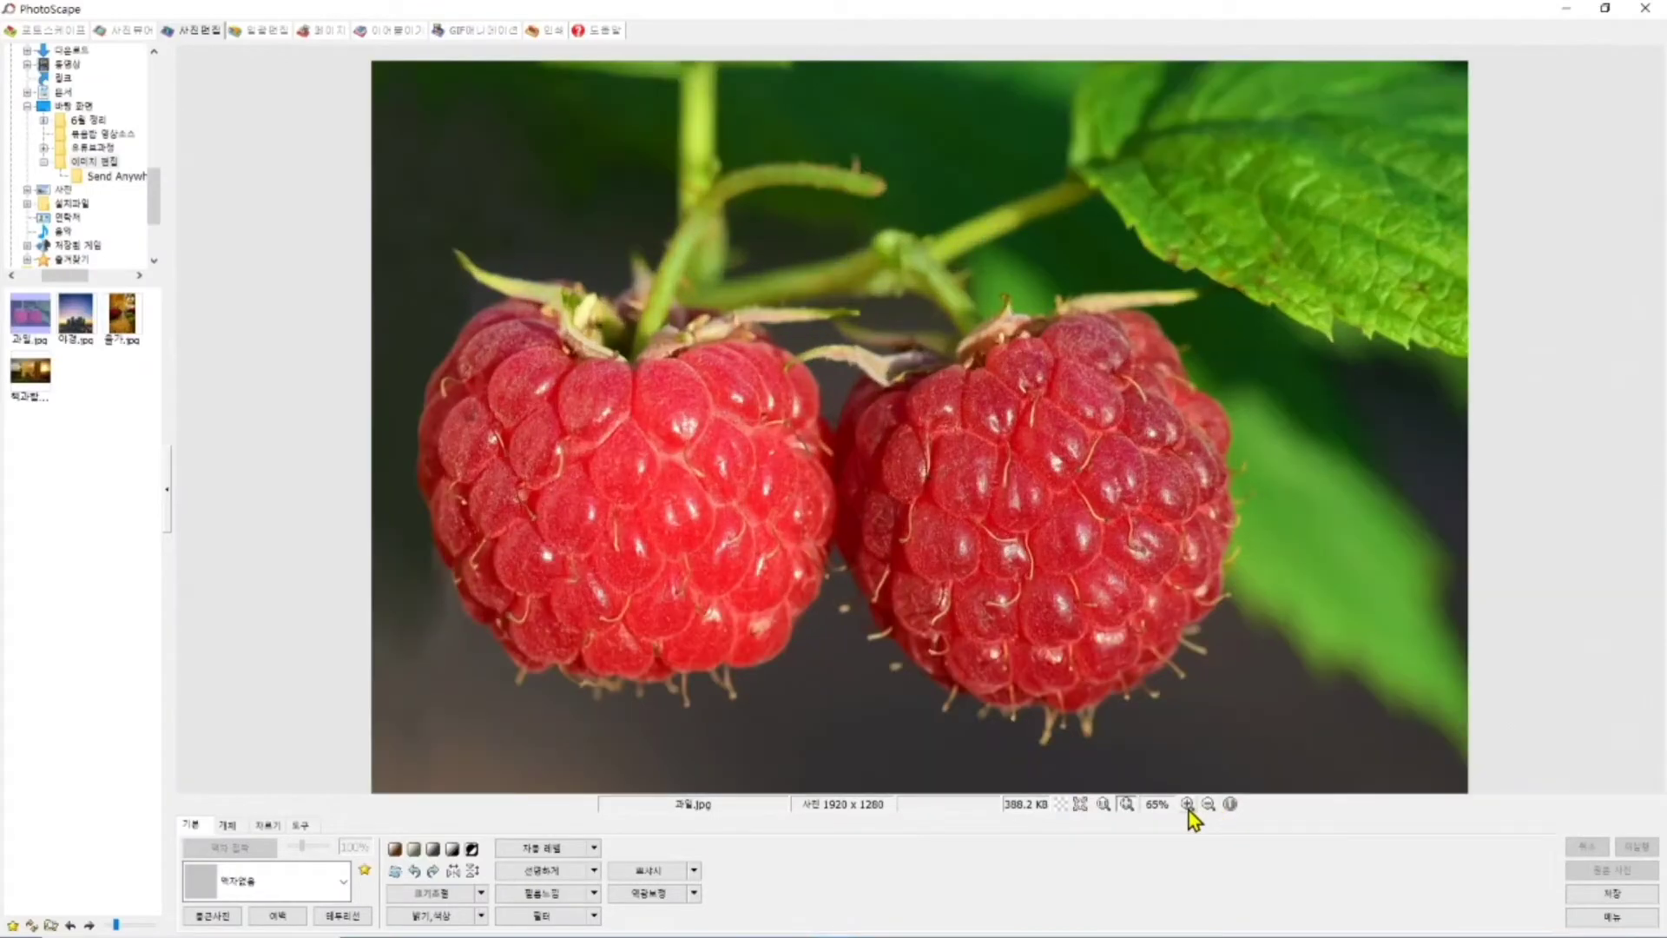
click(1188, 806)
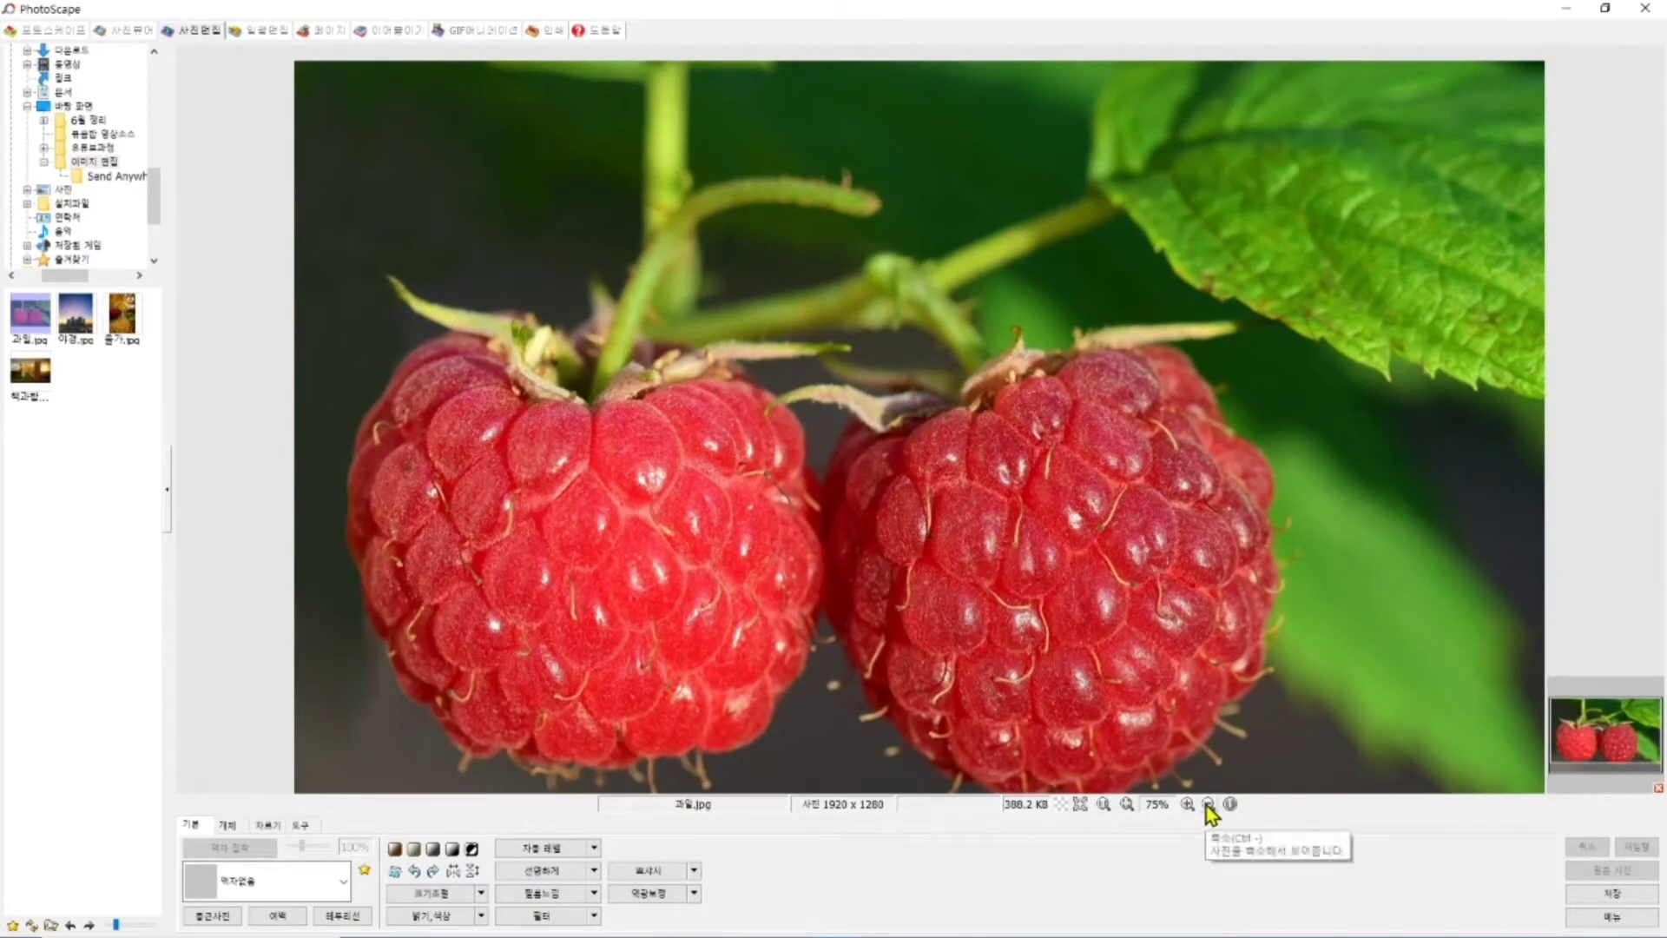
click(1208, 806)
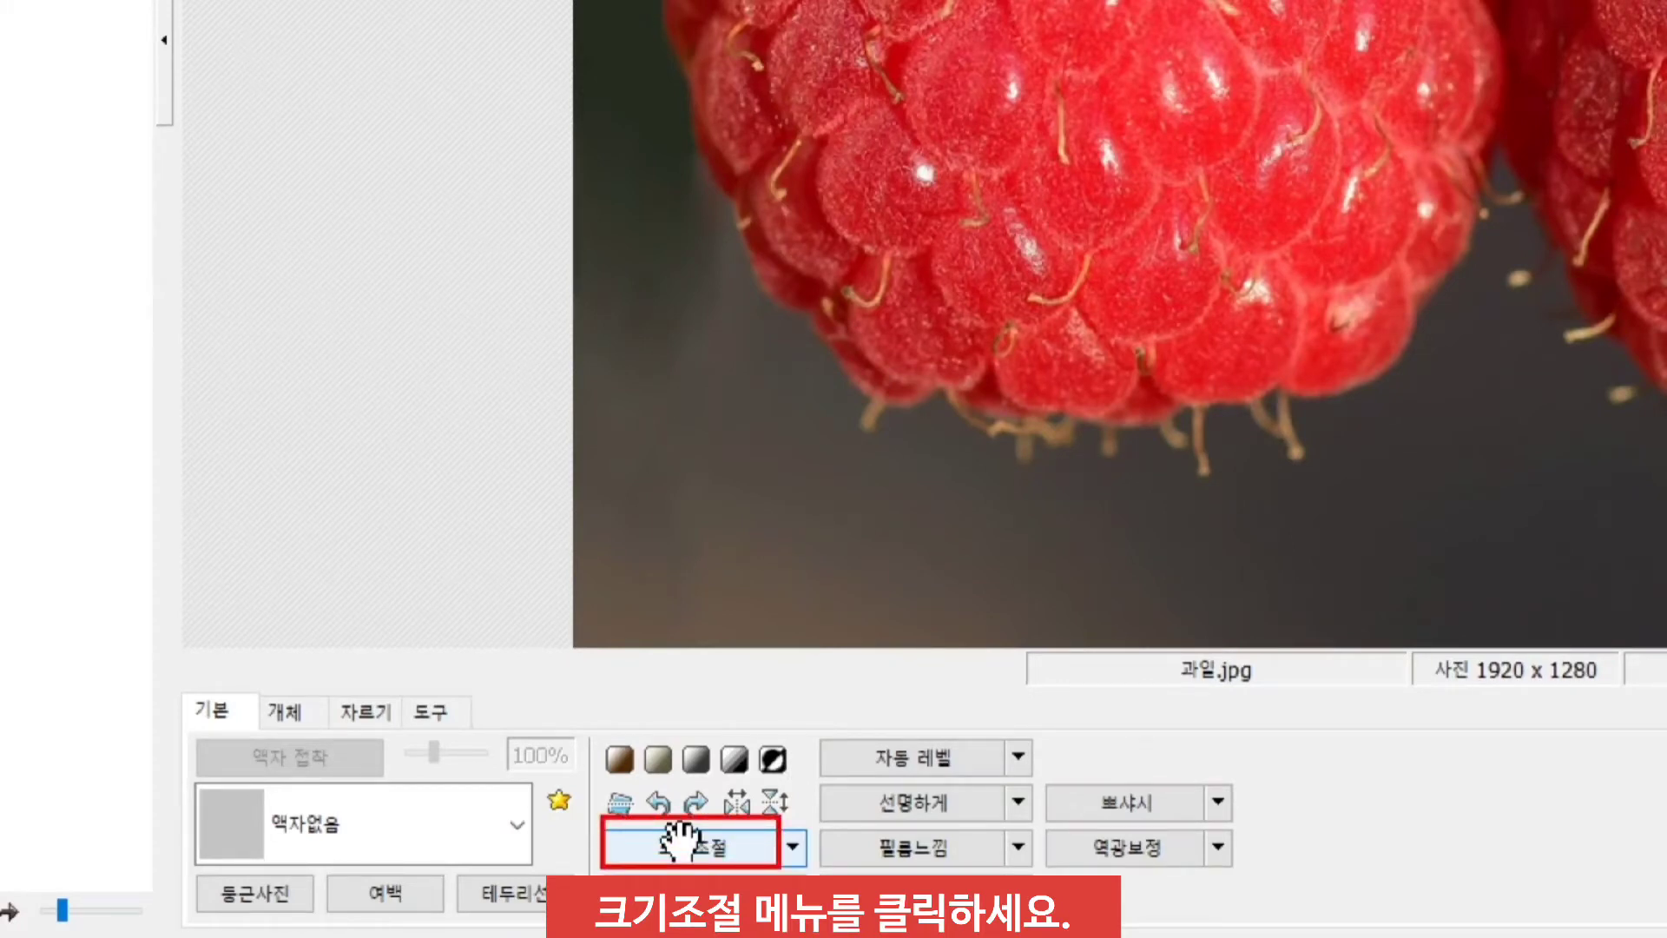
click(717, 854)
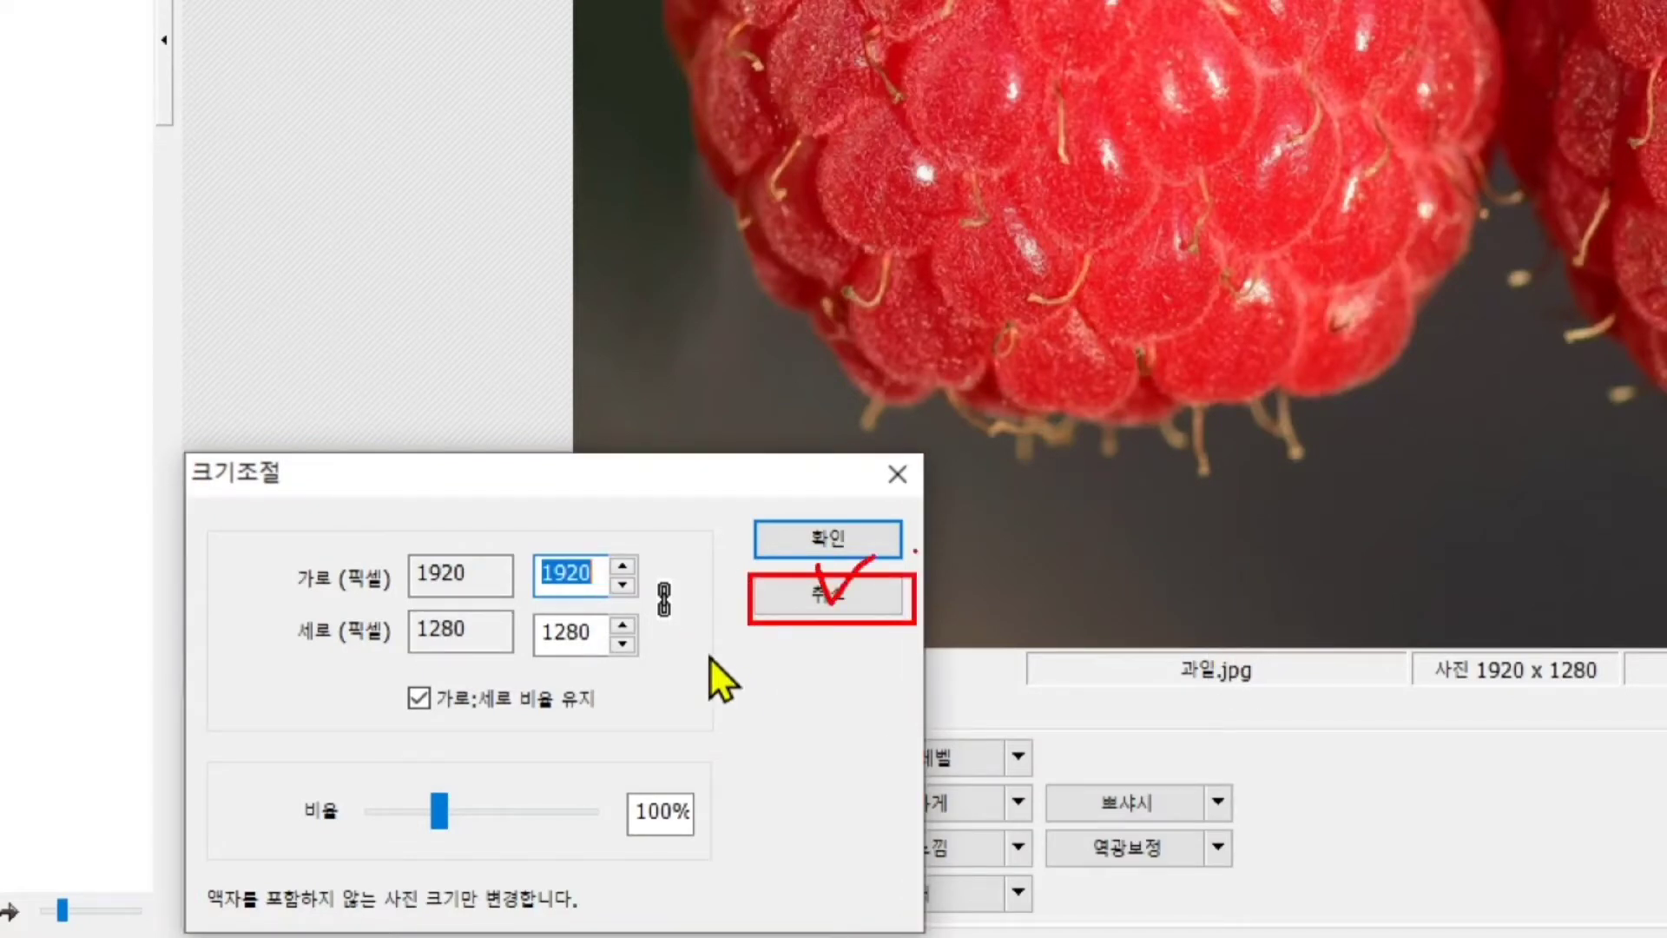
click(830, 593)
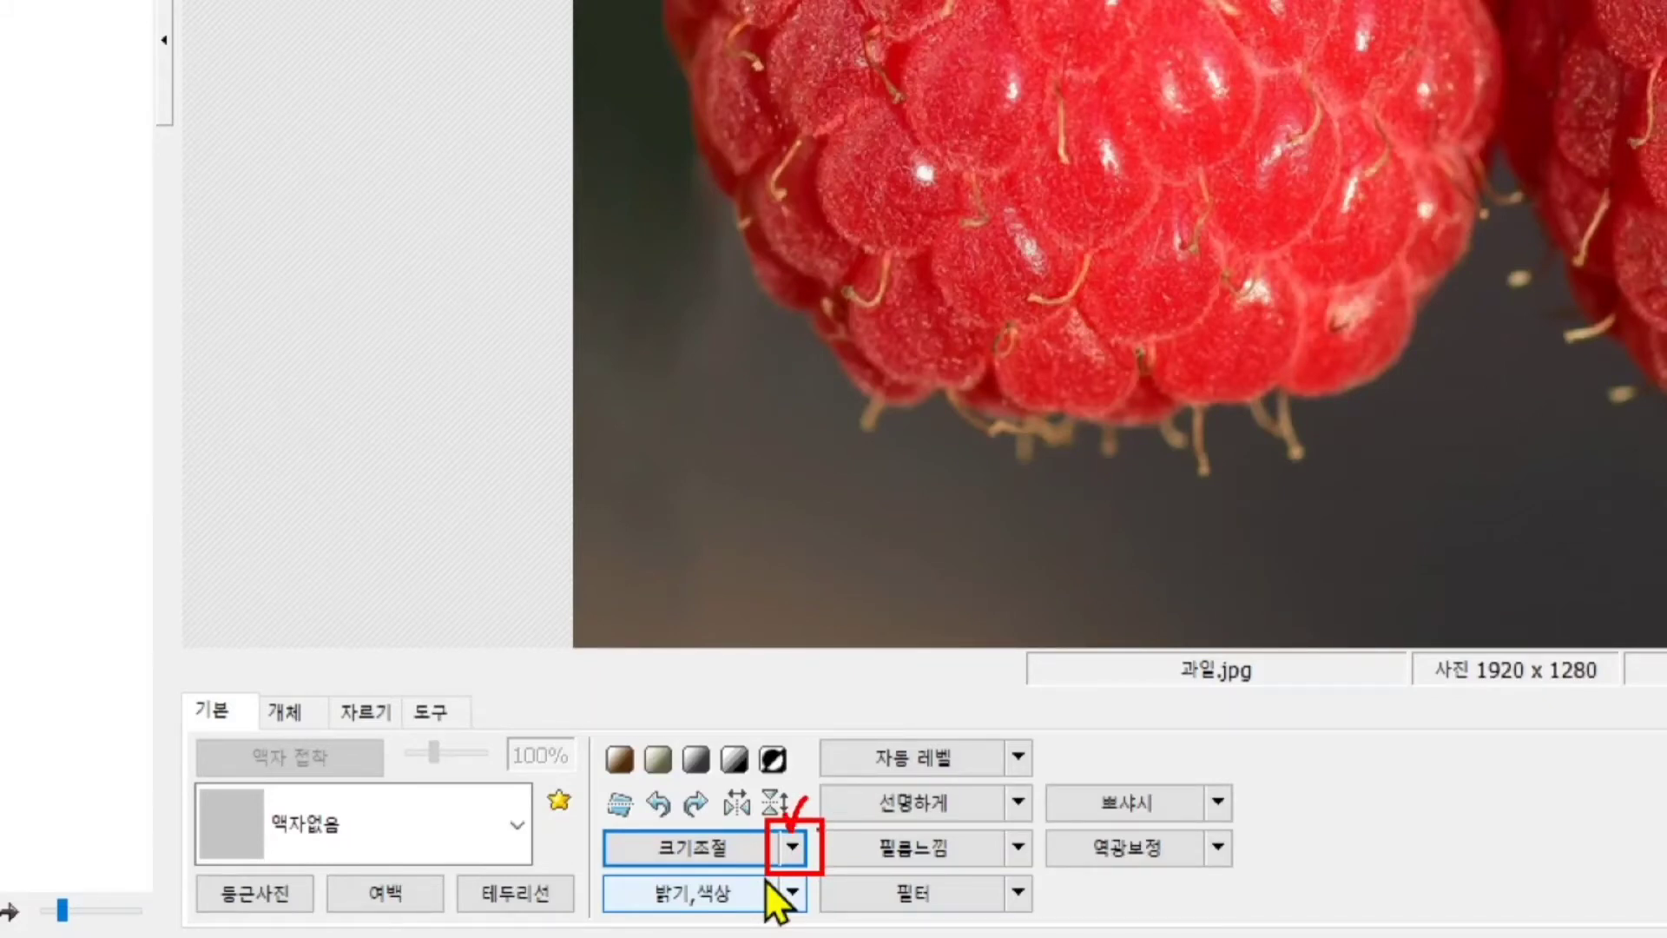
click(802, 849)
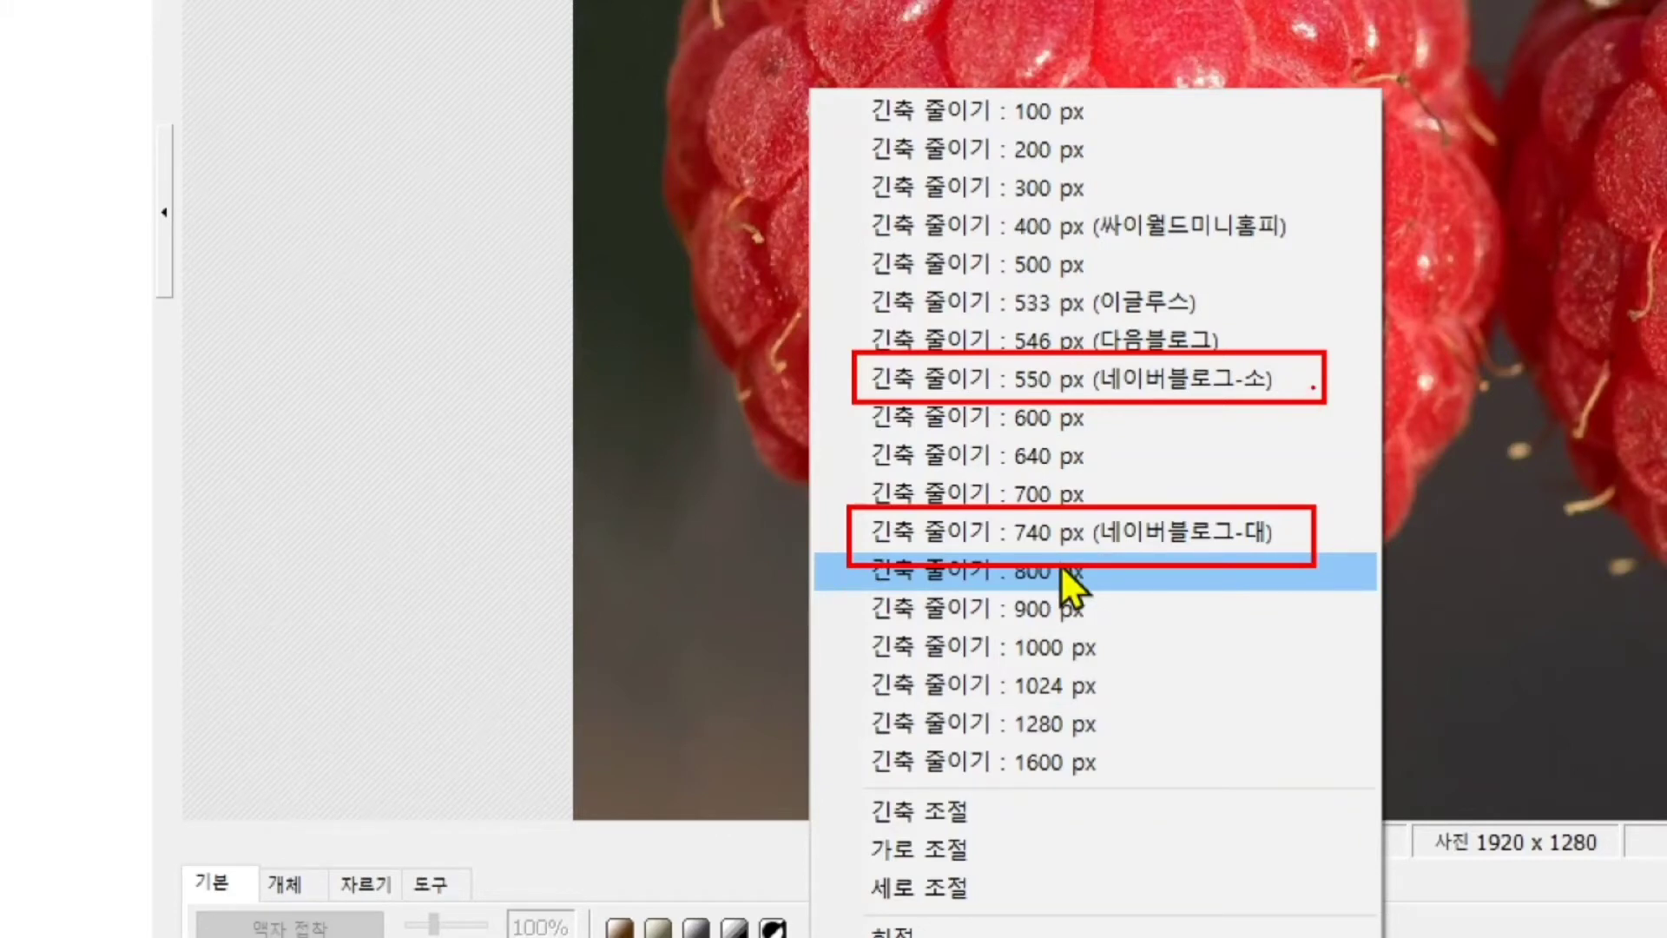
mouse_move(1099, 488)
mouse_down()
mouse_move(1116, 521)
mouse_move(1138, 474)
mouse_up()
key(Escape)
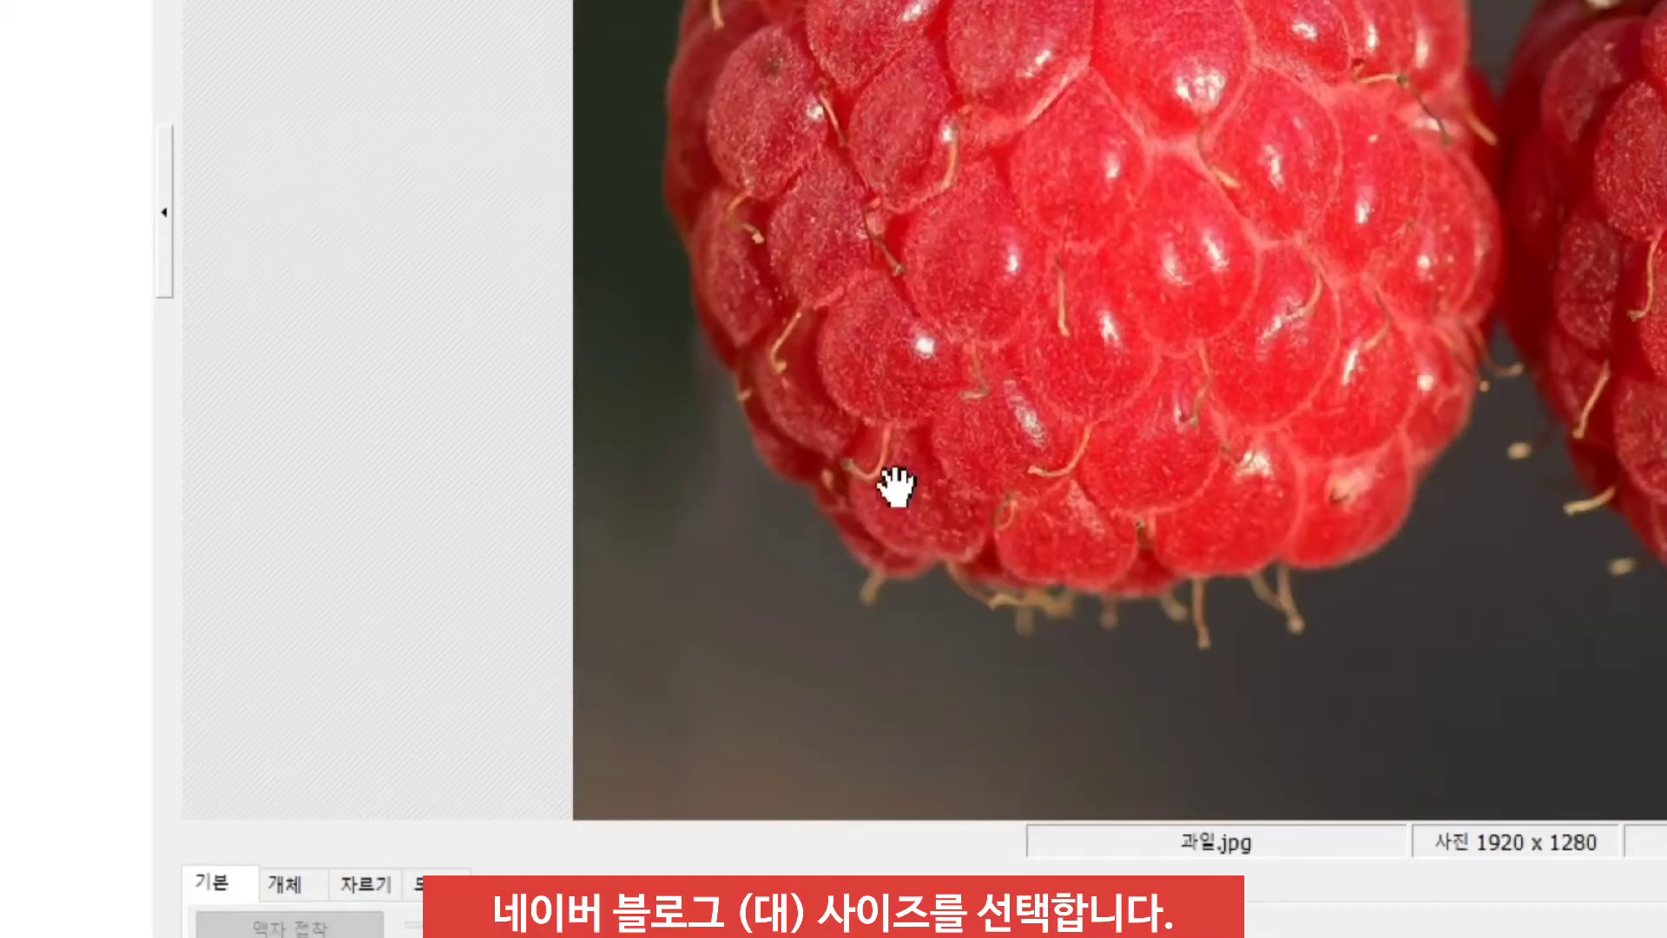
Reduce the photo's long side to 740 px with the 네이버블로그-대 size preset and enlarge the view of it
click(792, 847)
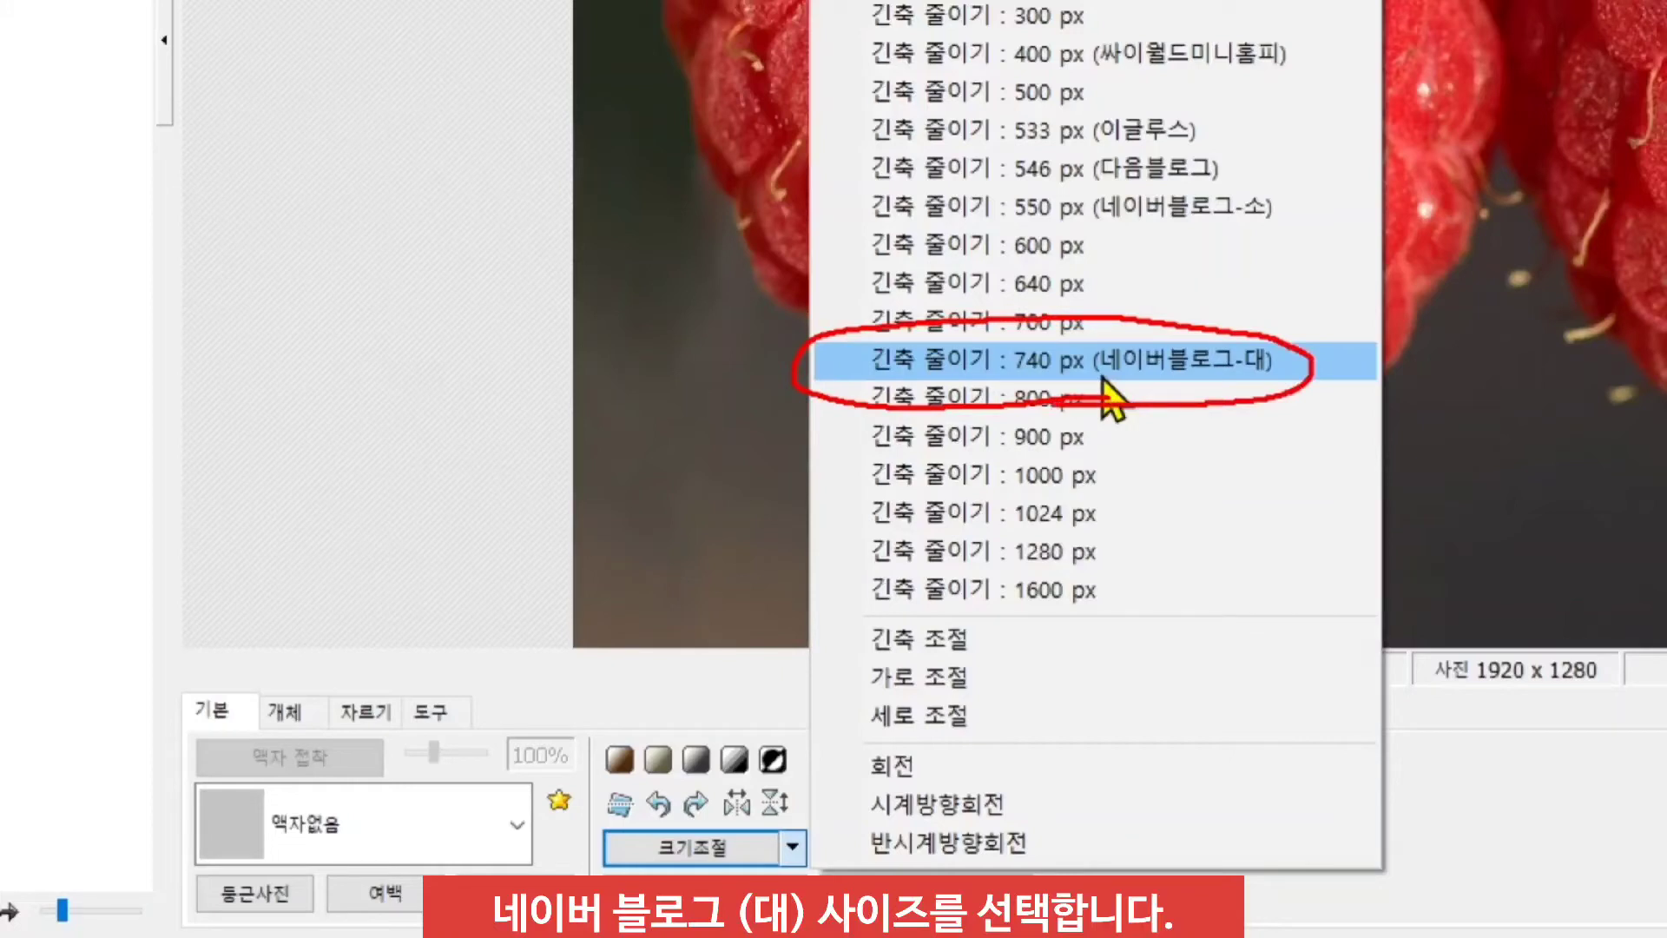
click(1103, 379)
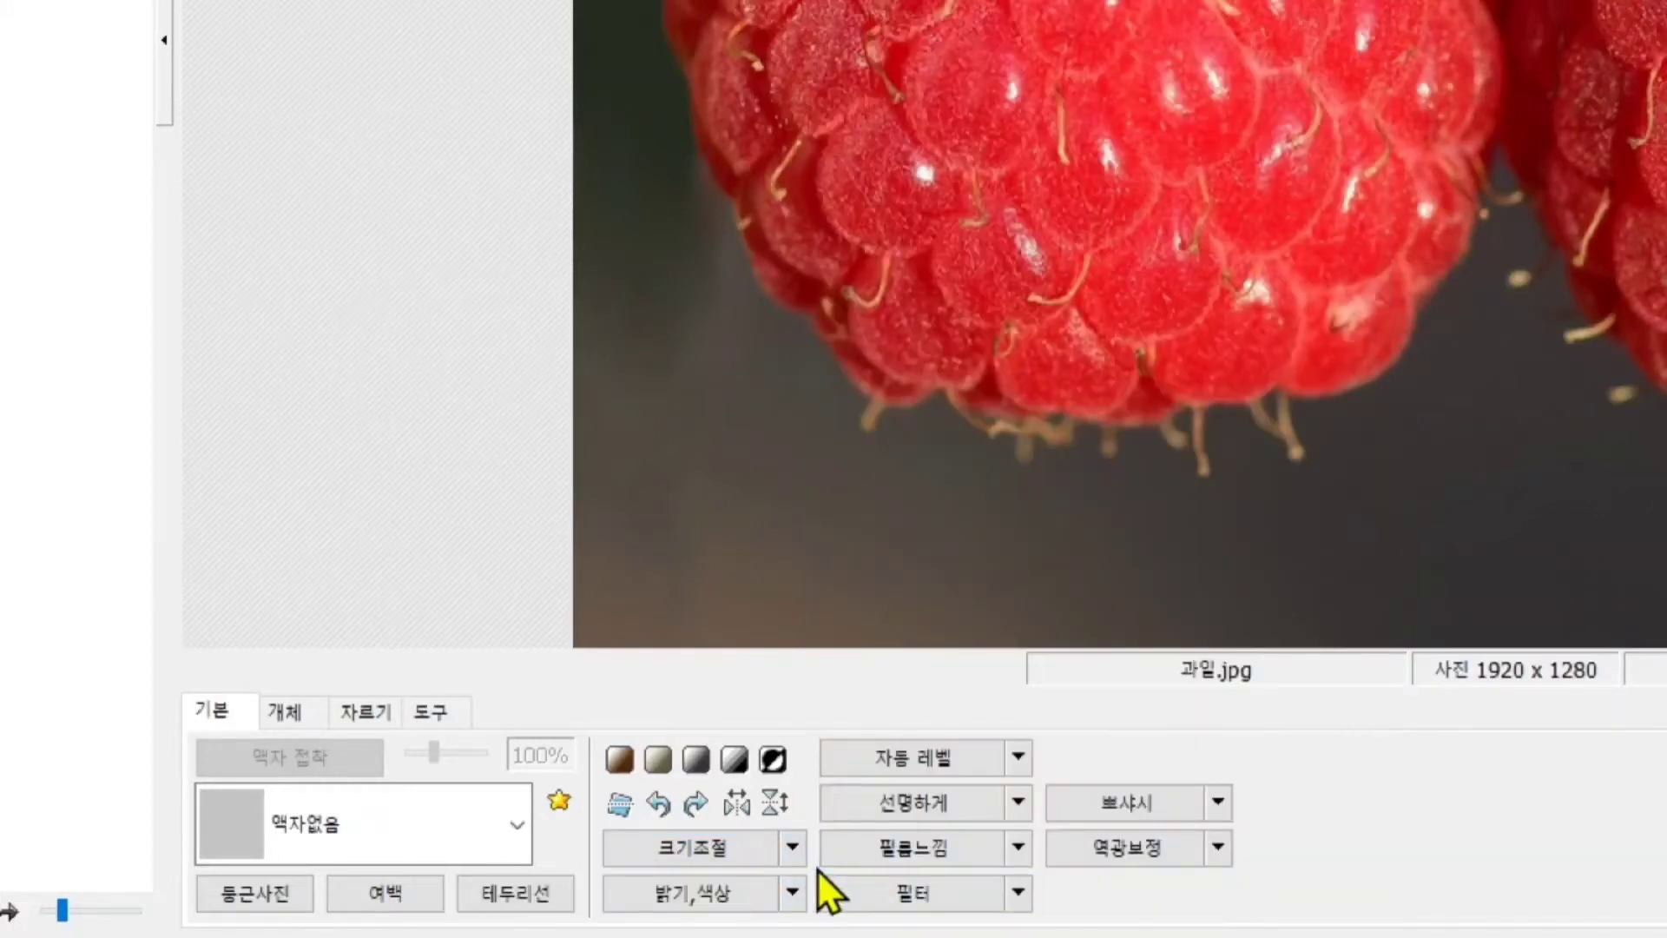
click(792, 847)
click(1115, 361)
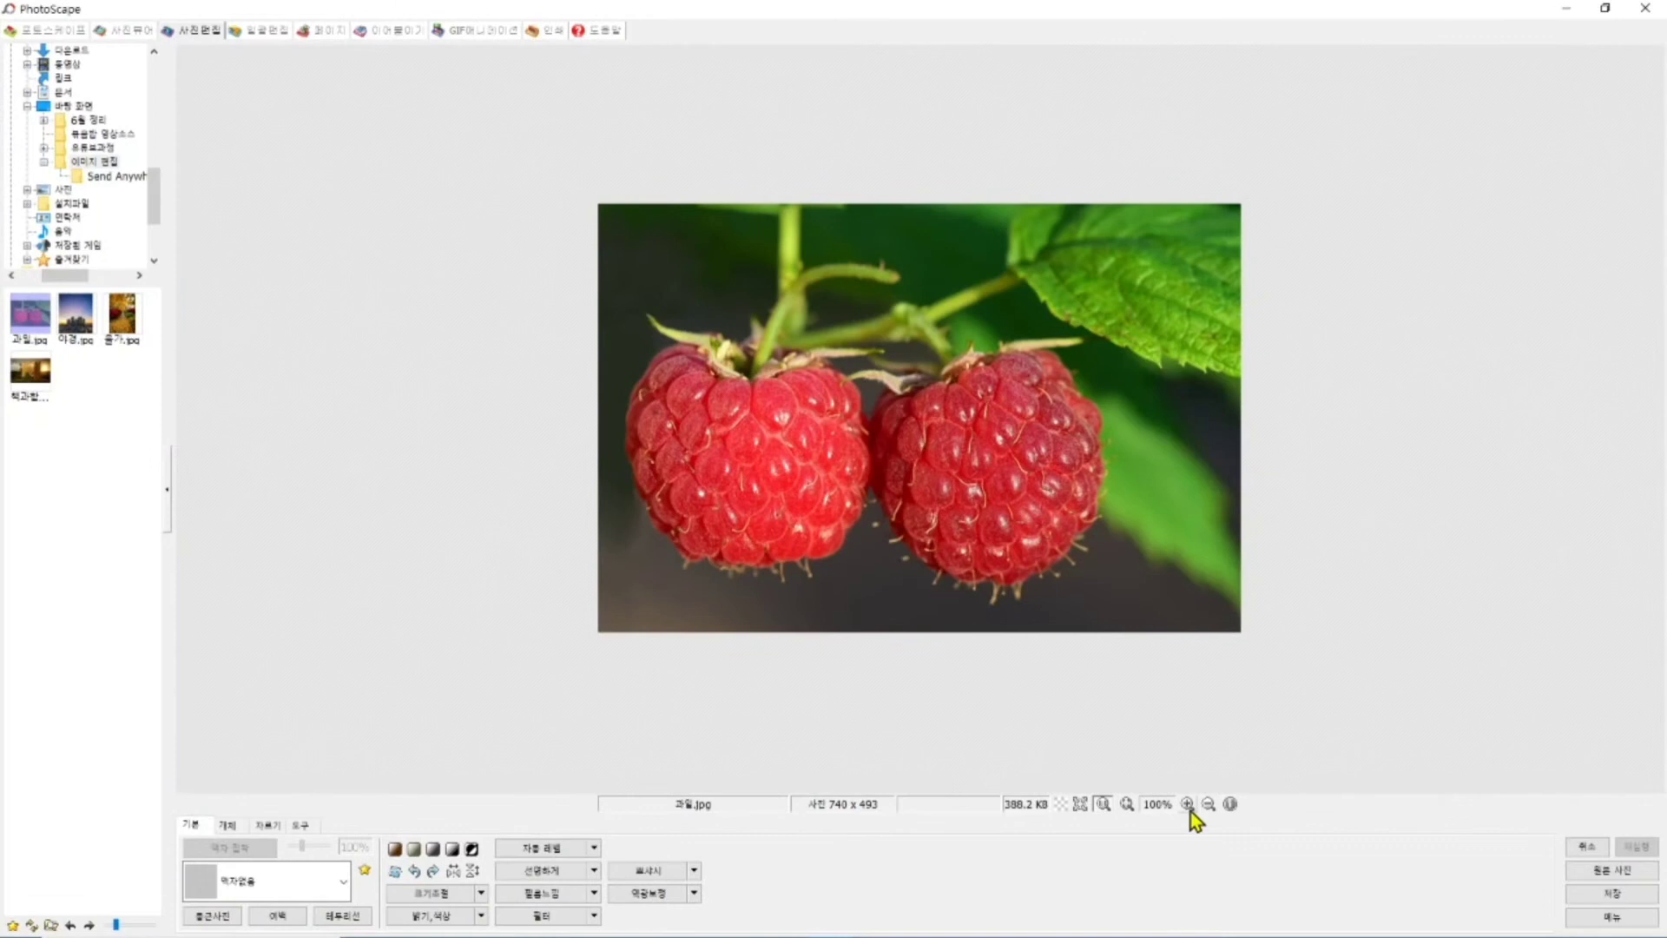
click(1187, 805)
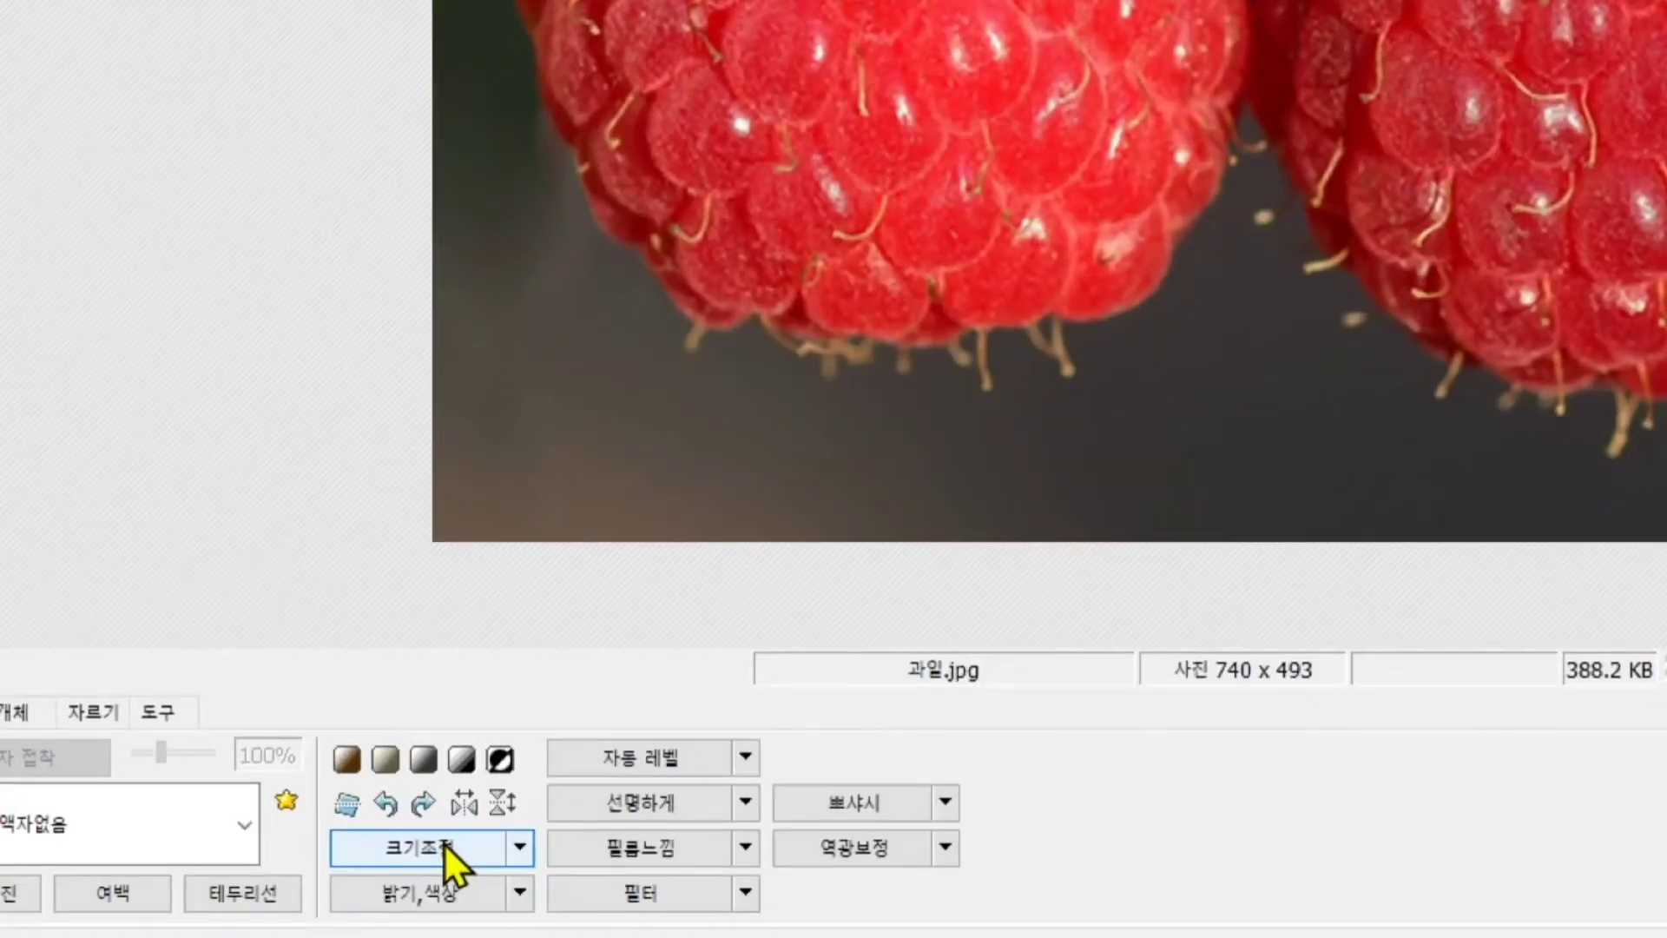
Start a 크기조절 resize of the photo and set the width to 800 pixels with the aspect ratio kept
click(400, 860)
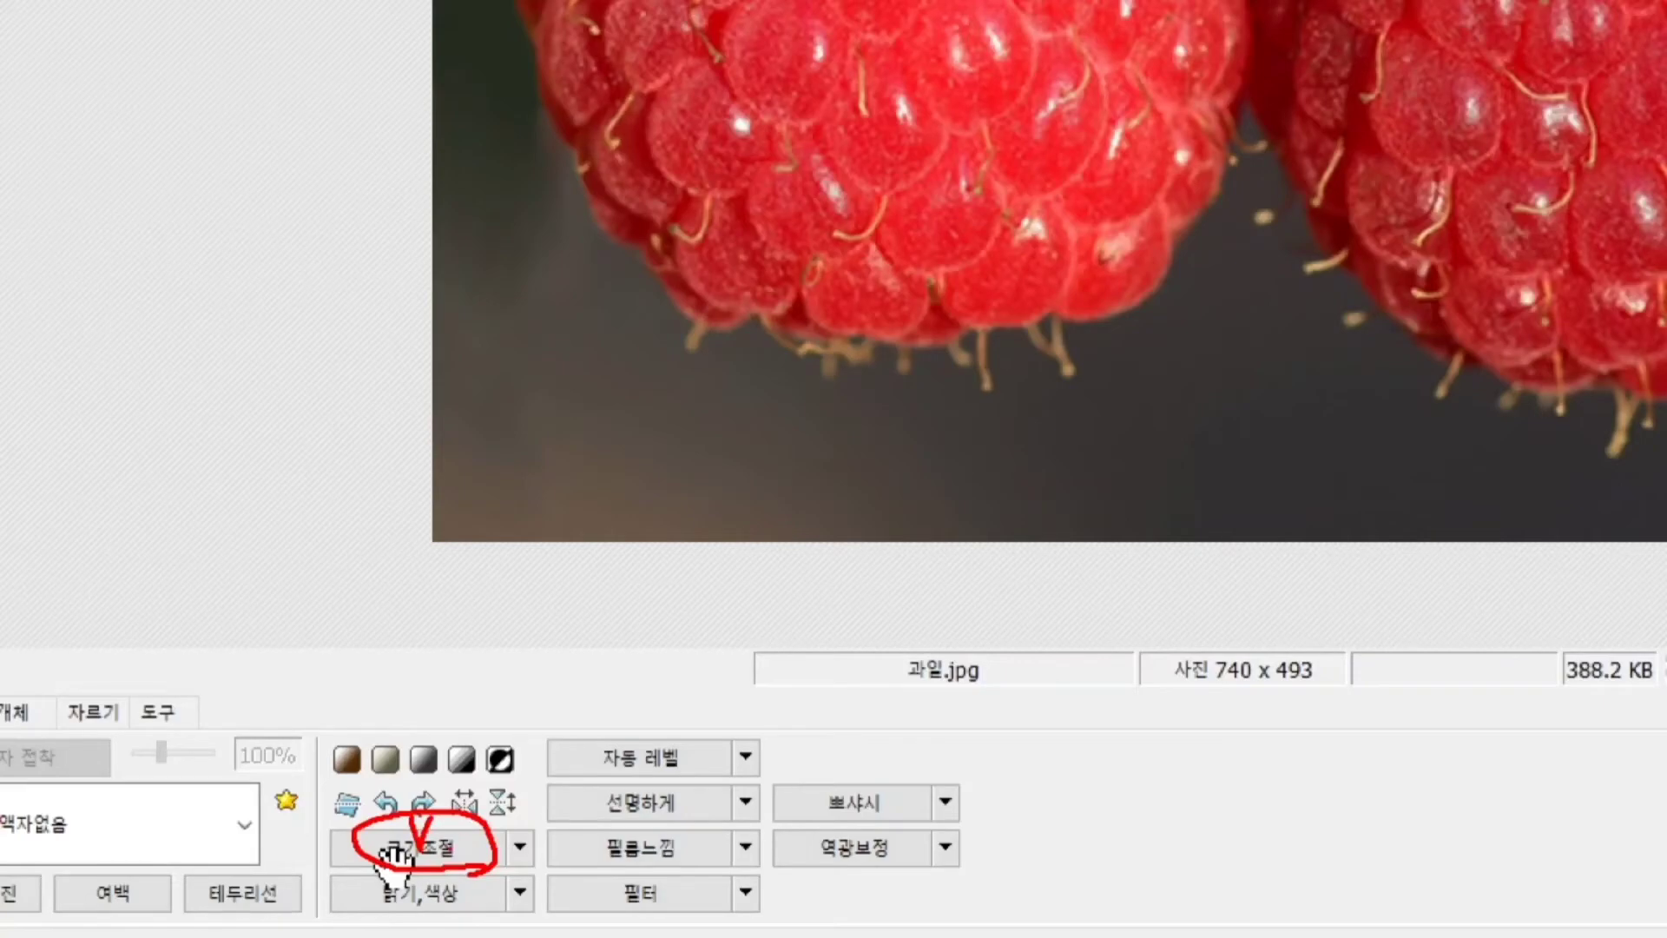
click(459, 851)
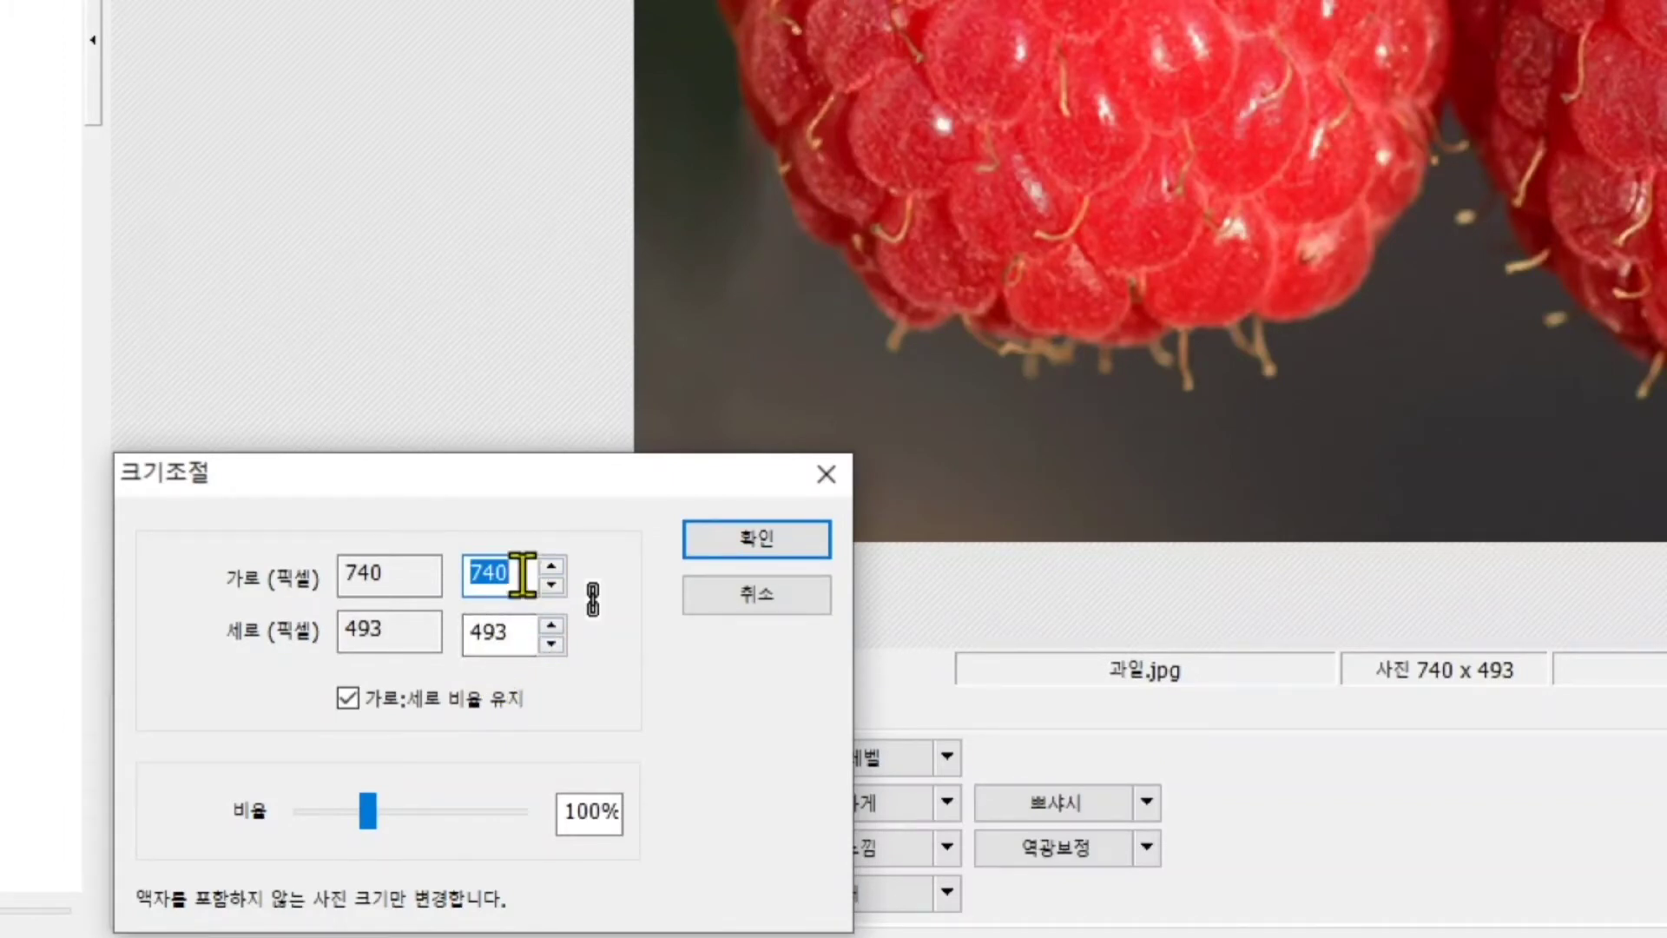
text(800)
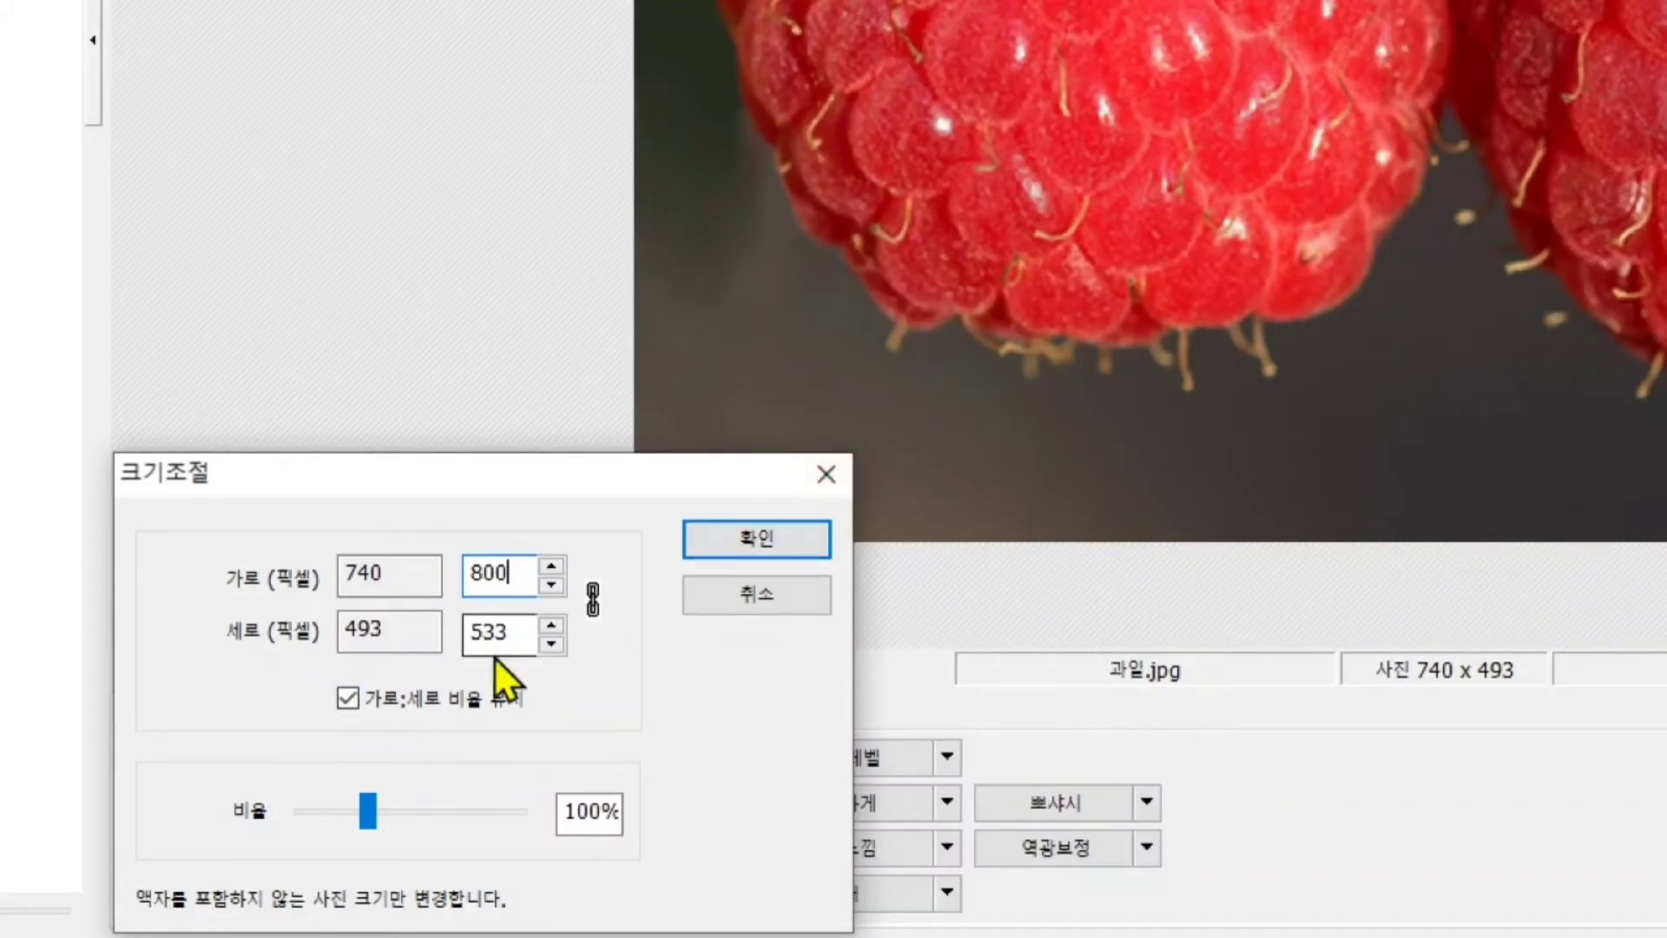
Turn off 가로:세로 비율 유지 and resize the photo to 900 pixels wide by 600 pixels high
click(348, 698)
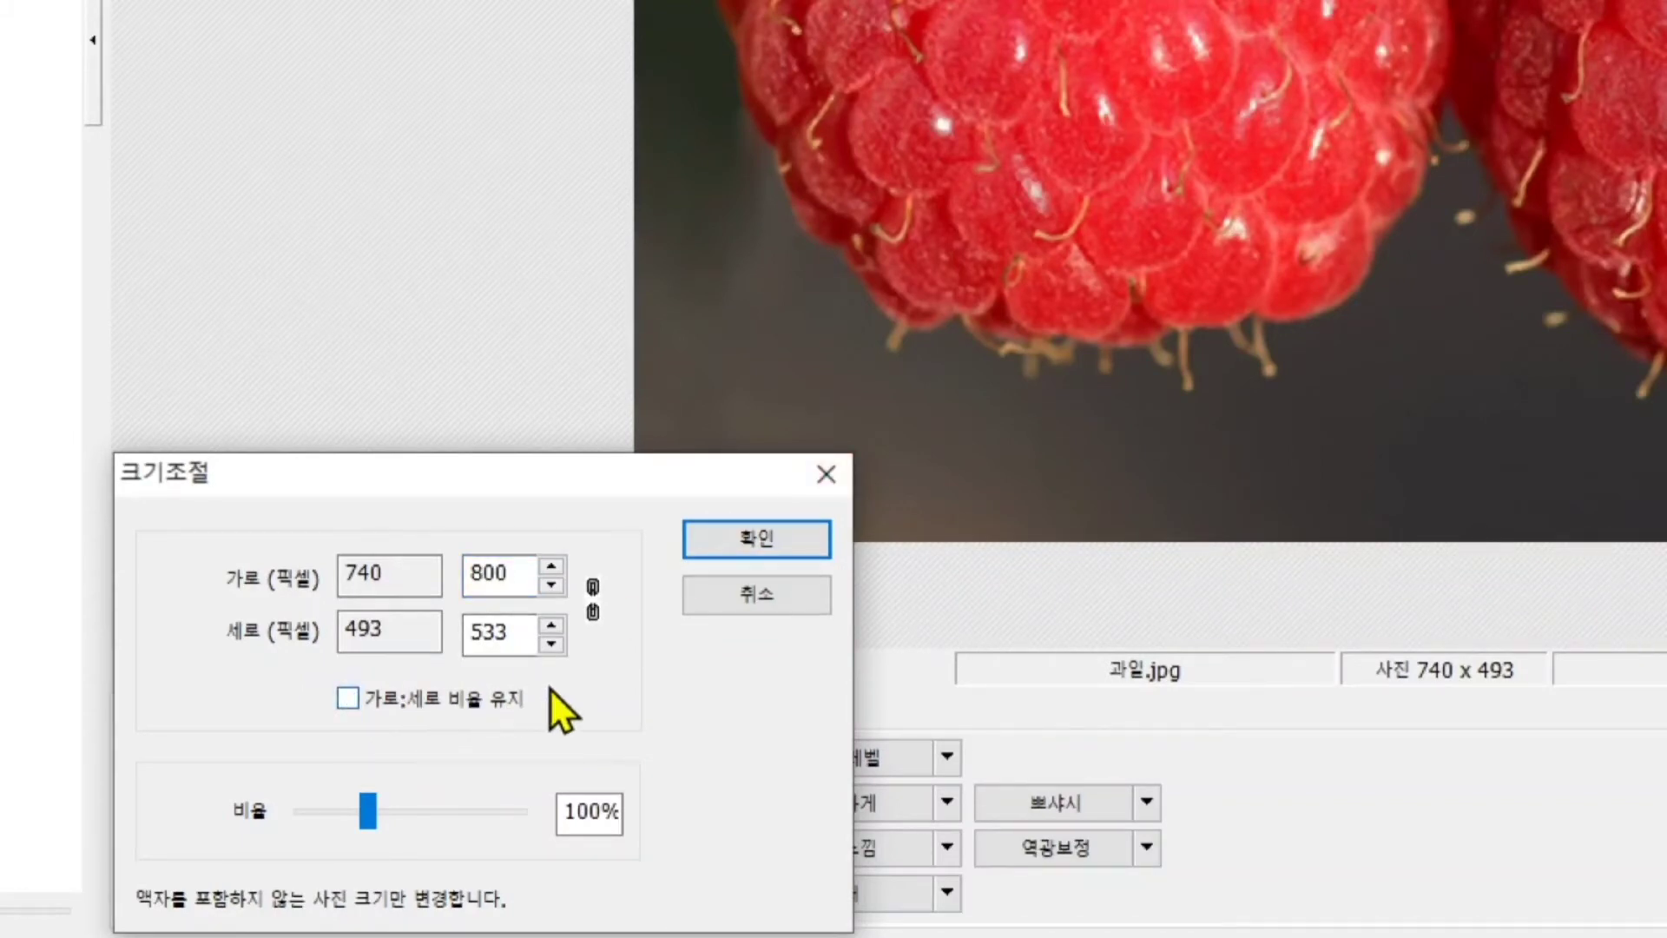
double_click(512, 573)
text(900)
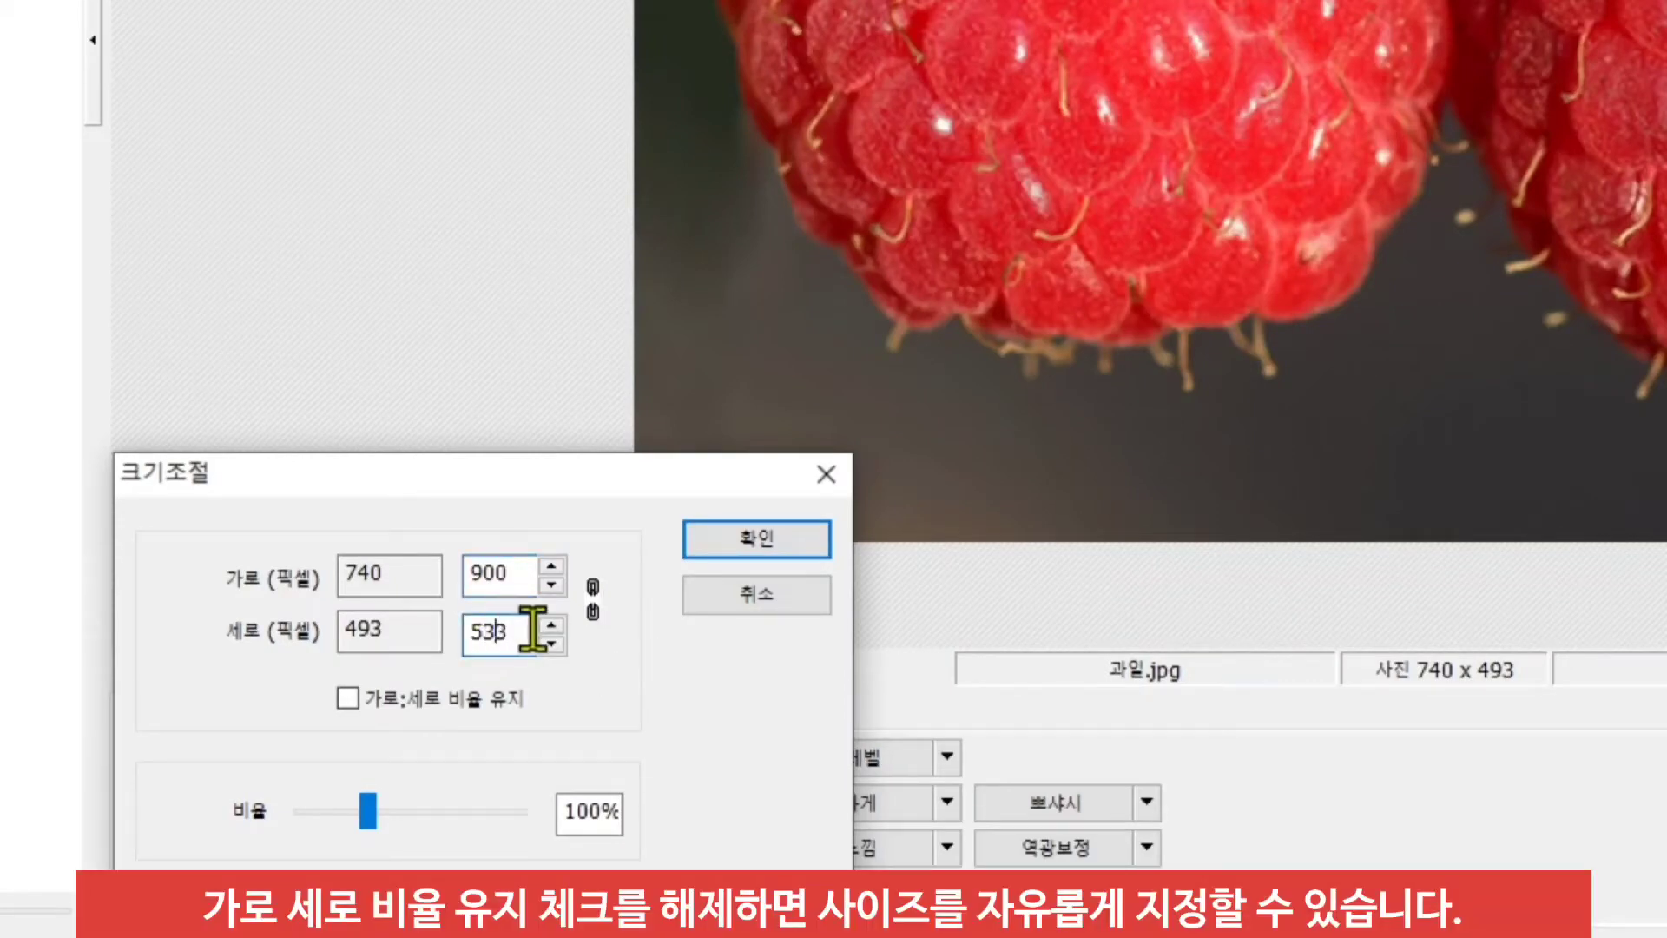
double_click(502, 632)
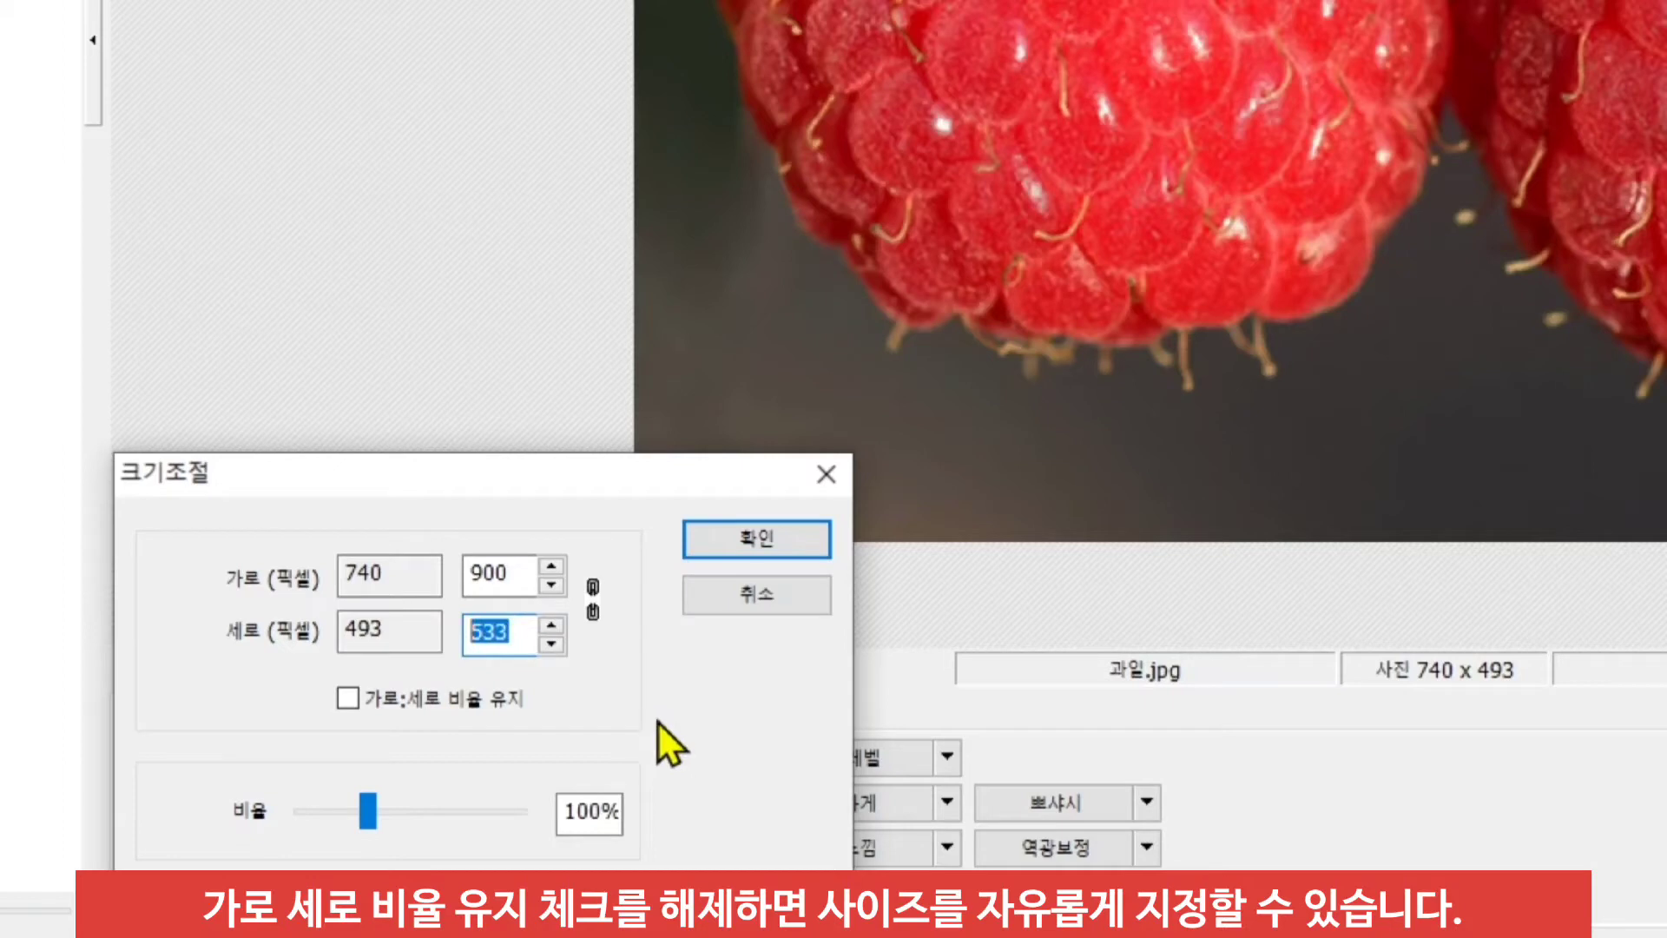
text(600)
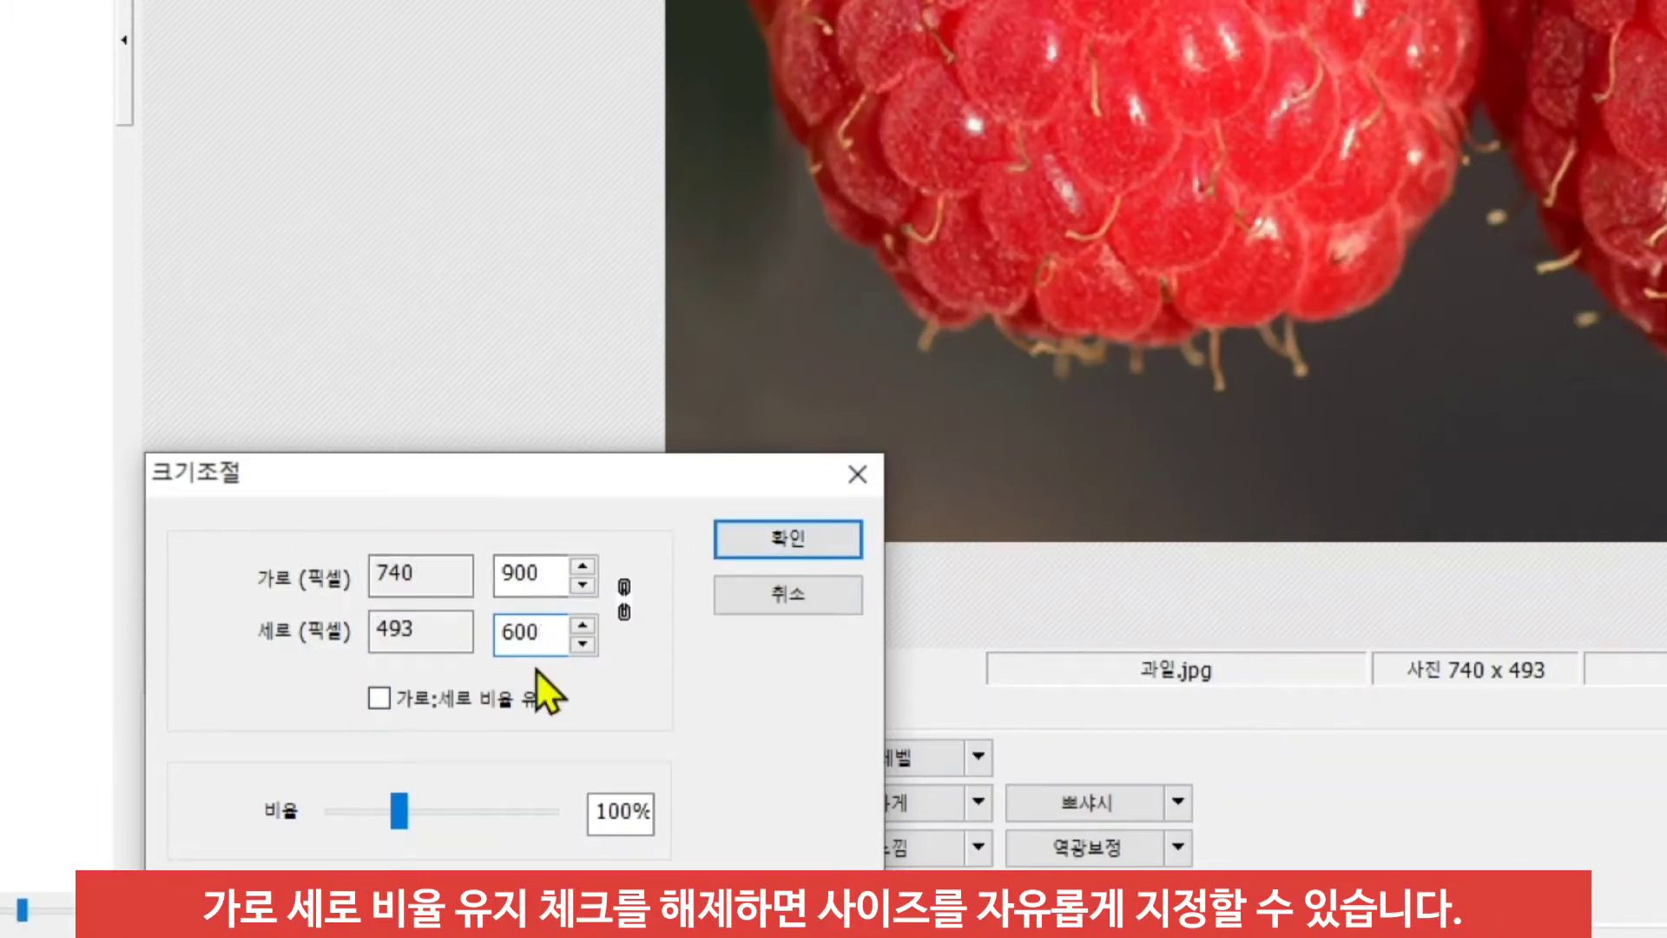
click(792, 535)
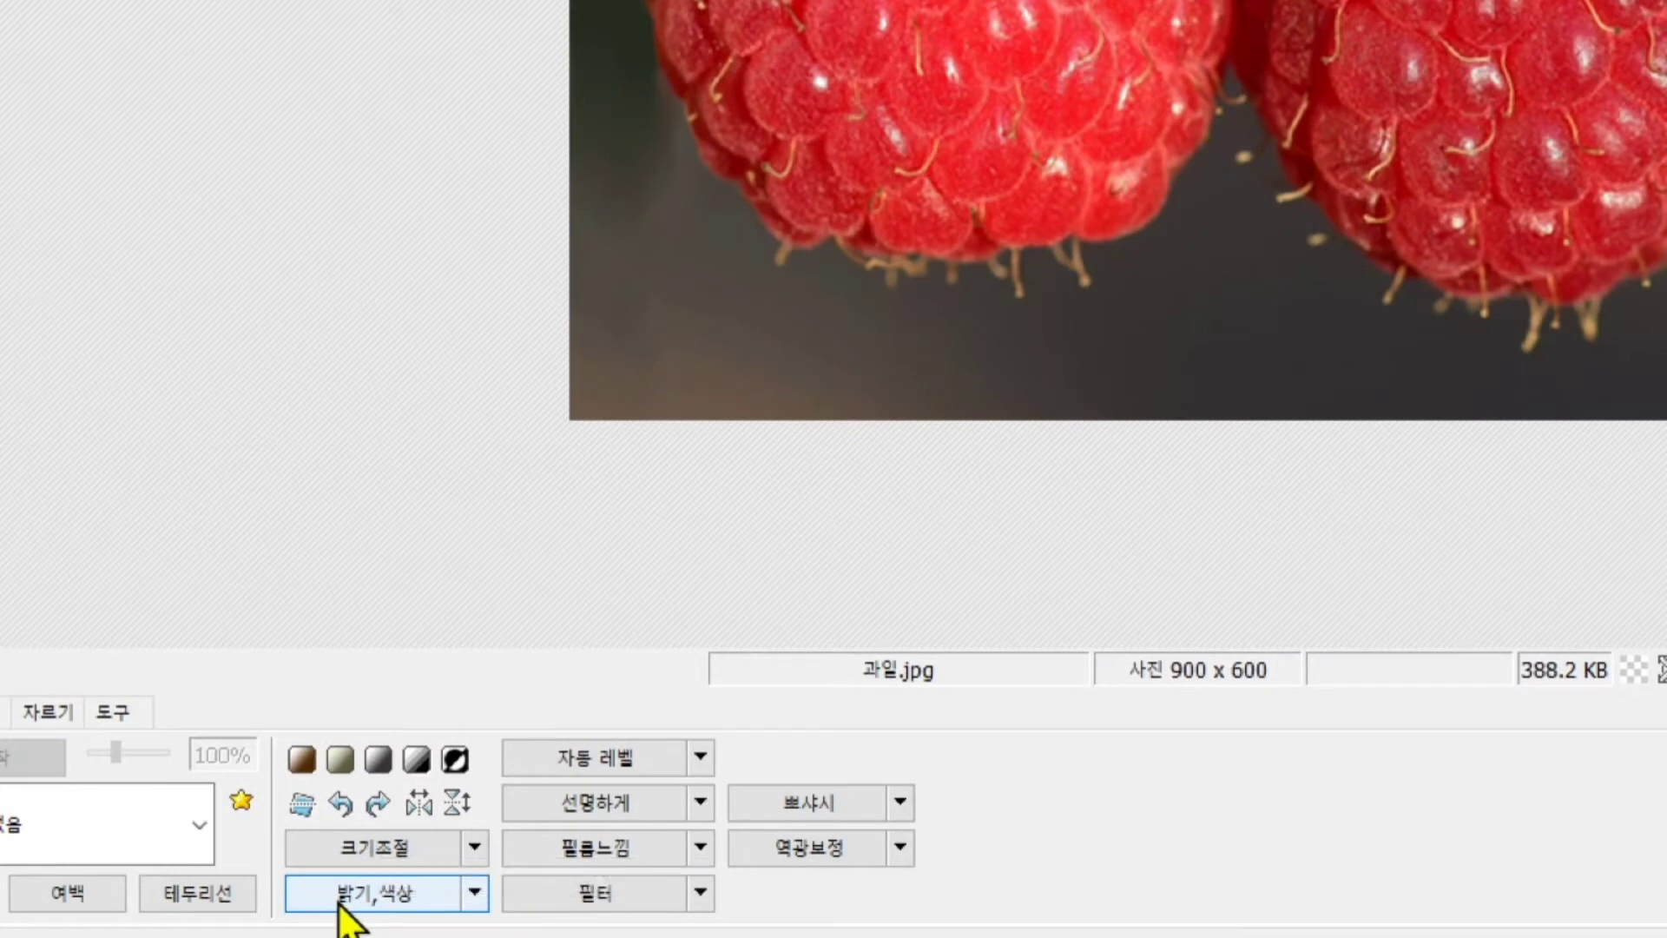
Brighten the photo with the 밝게 adjustment at the 중 strength
click(476, 895)
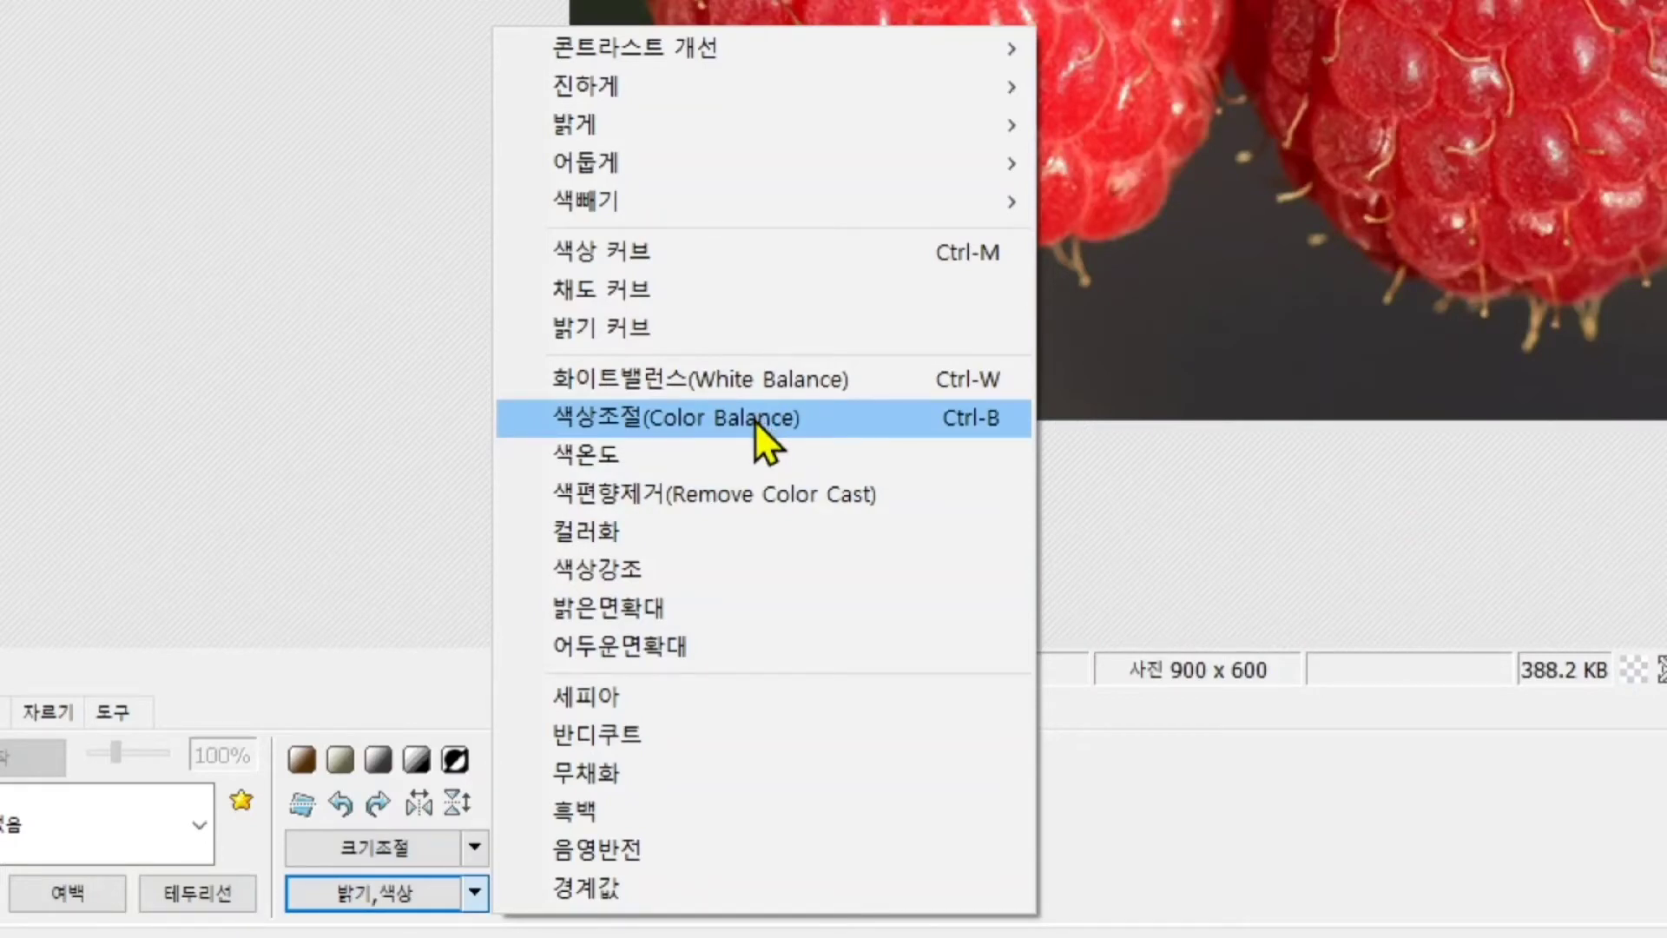
mouse_move(778, 144)
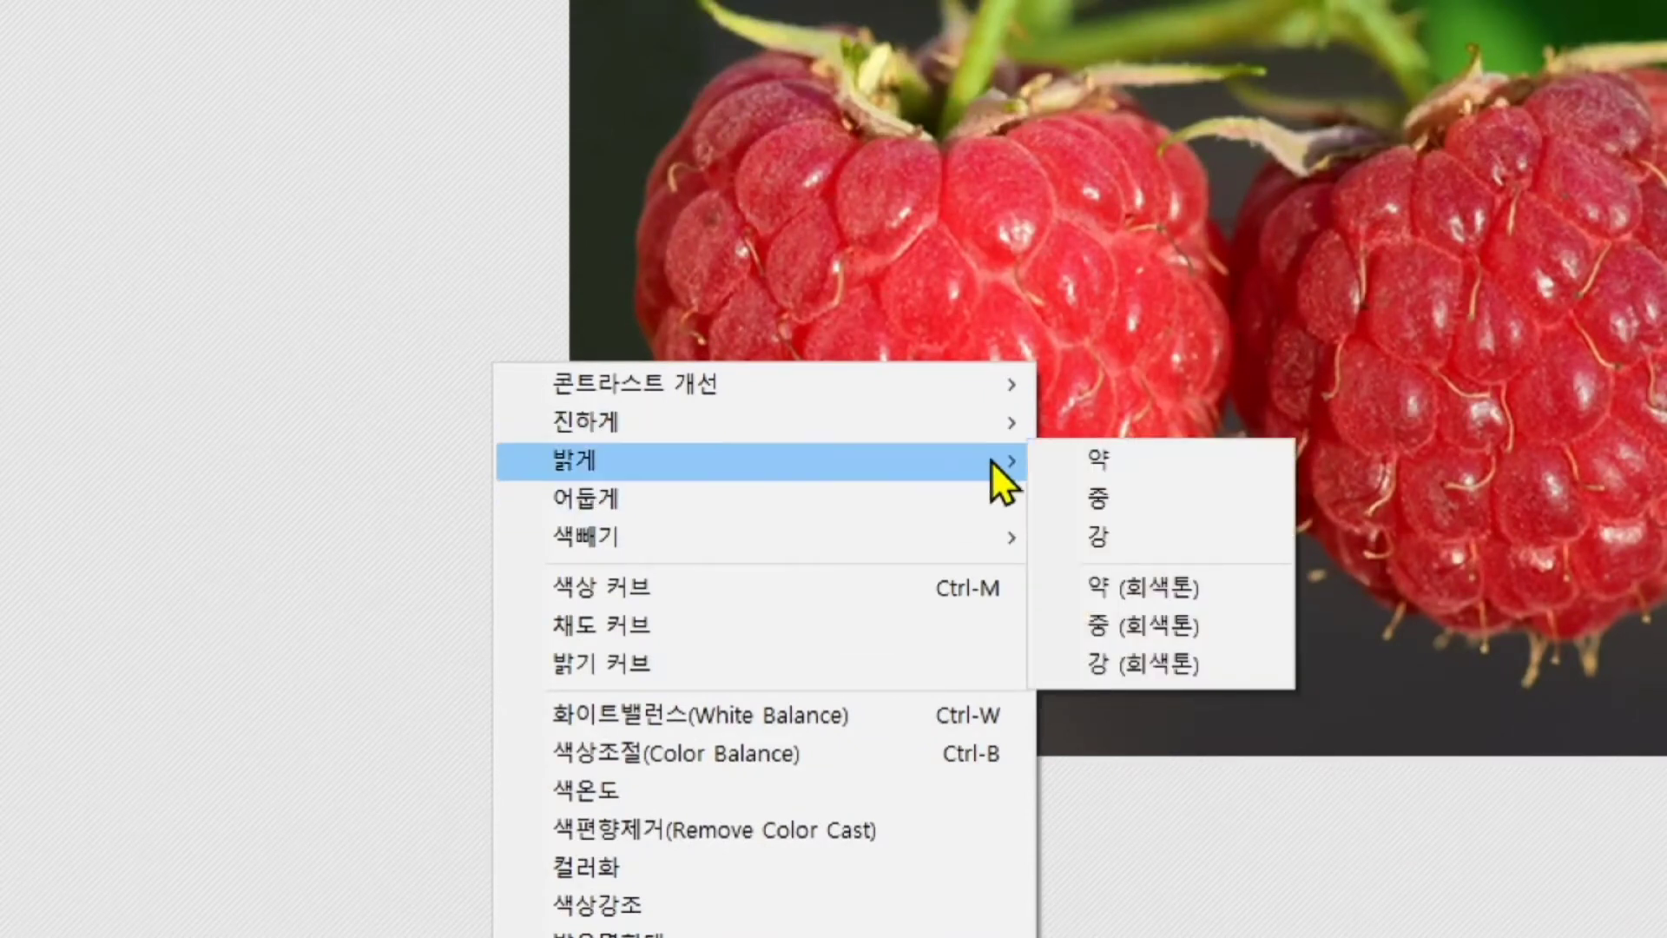
click(1118, 504)
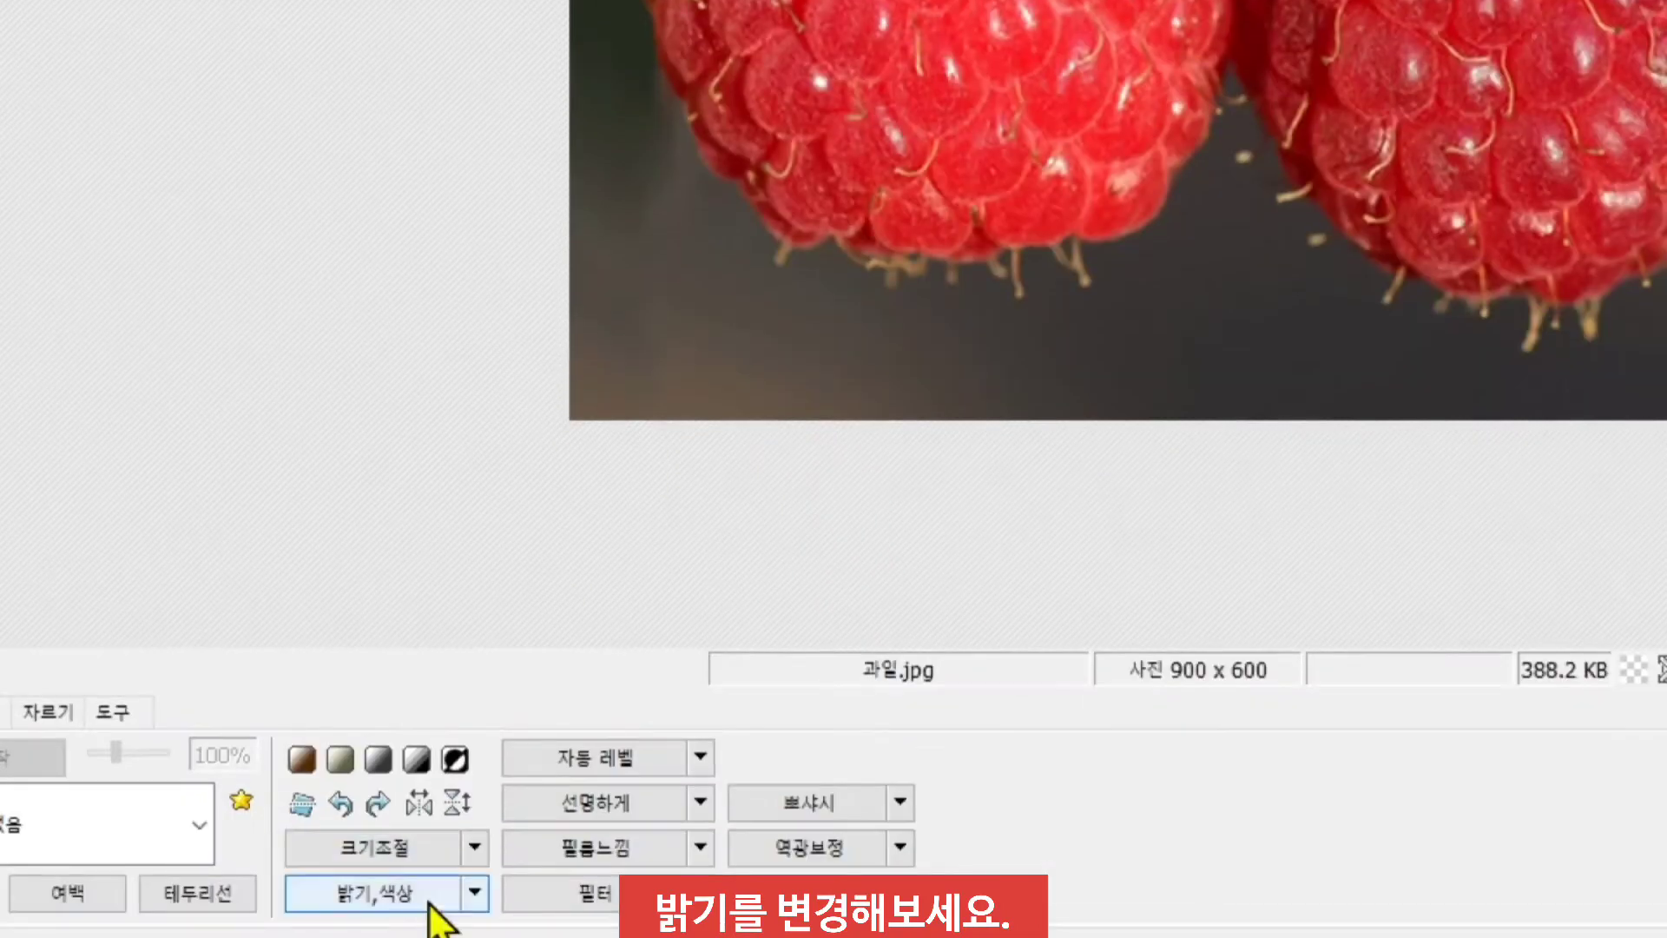
click(479, 895)
mouse_move(722, 130)
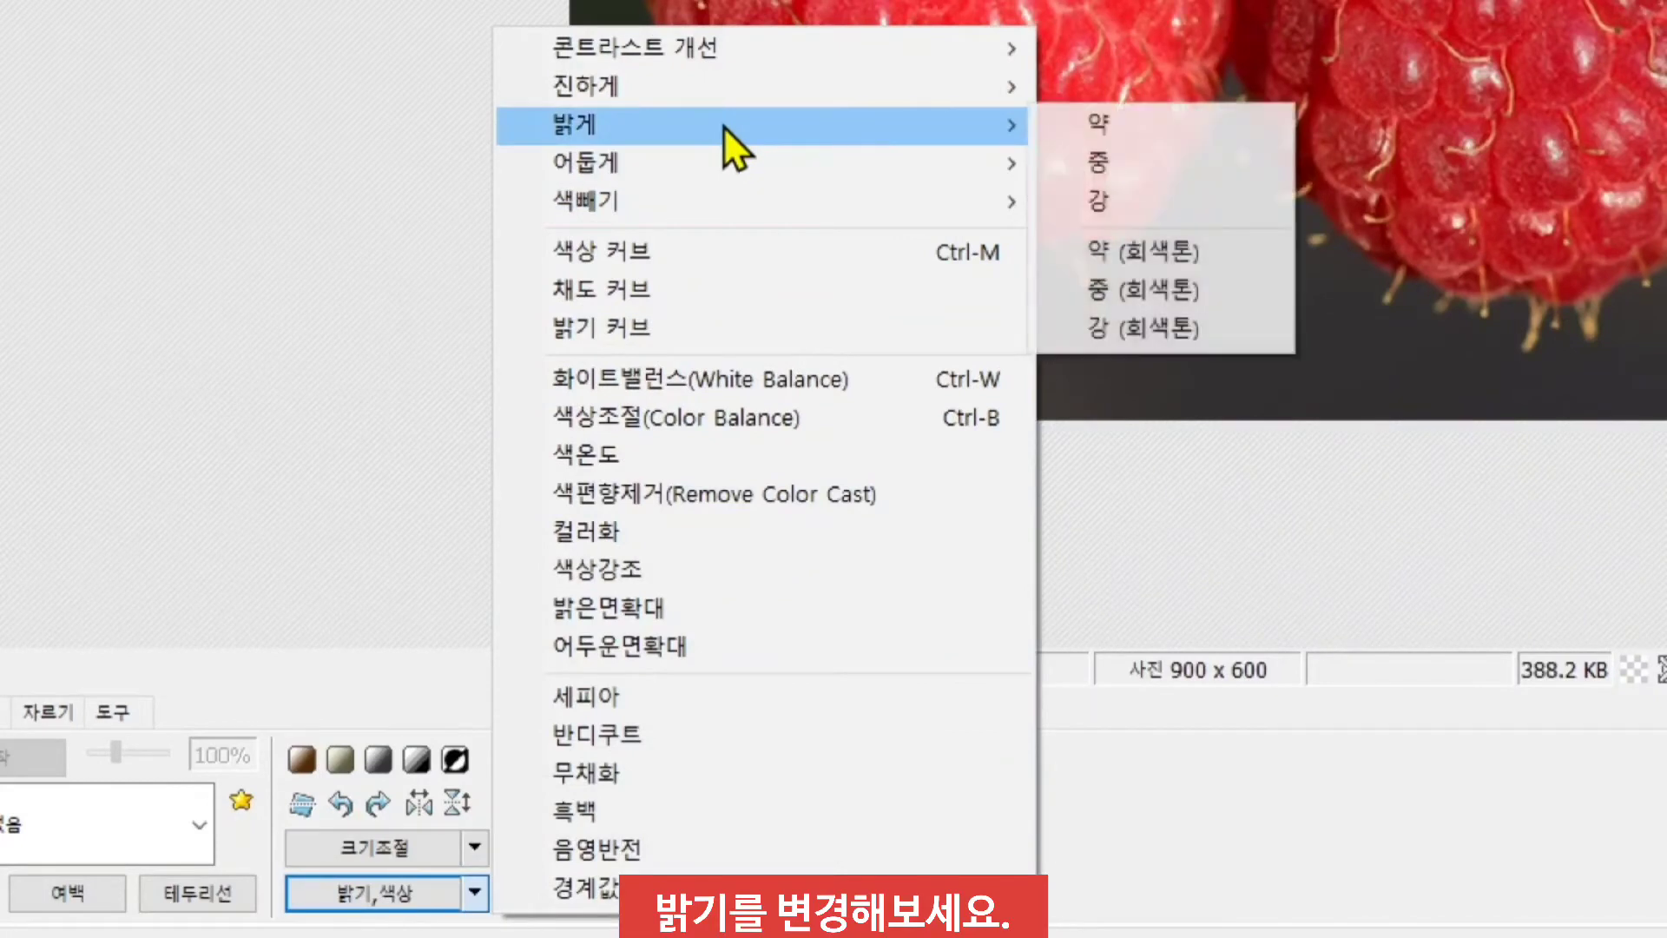
click(1144, 158)
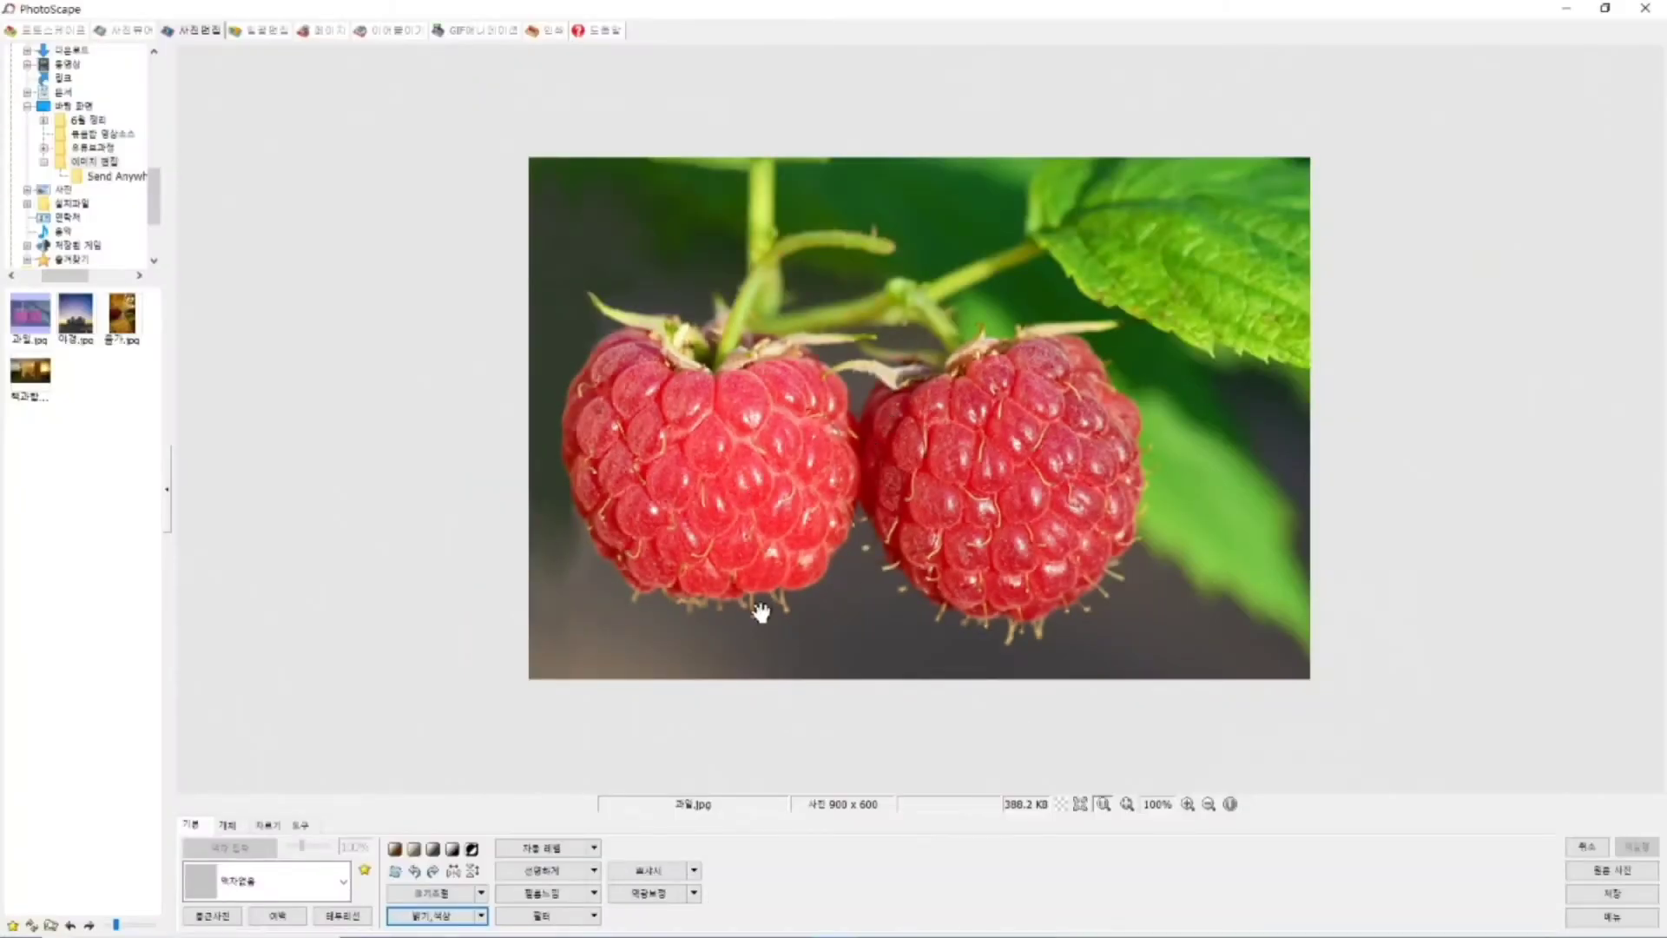
Try brightening the photo further with the 밝게 adjustment at the 강 strength
click(481, 921)
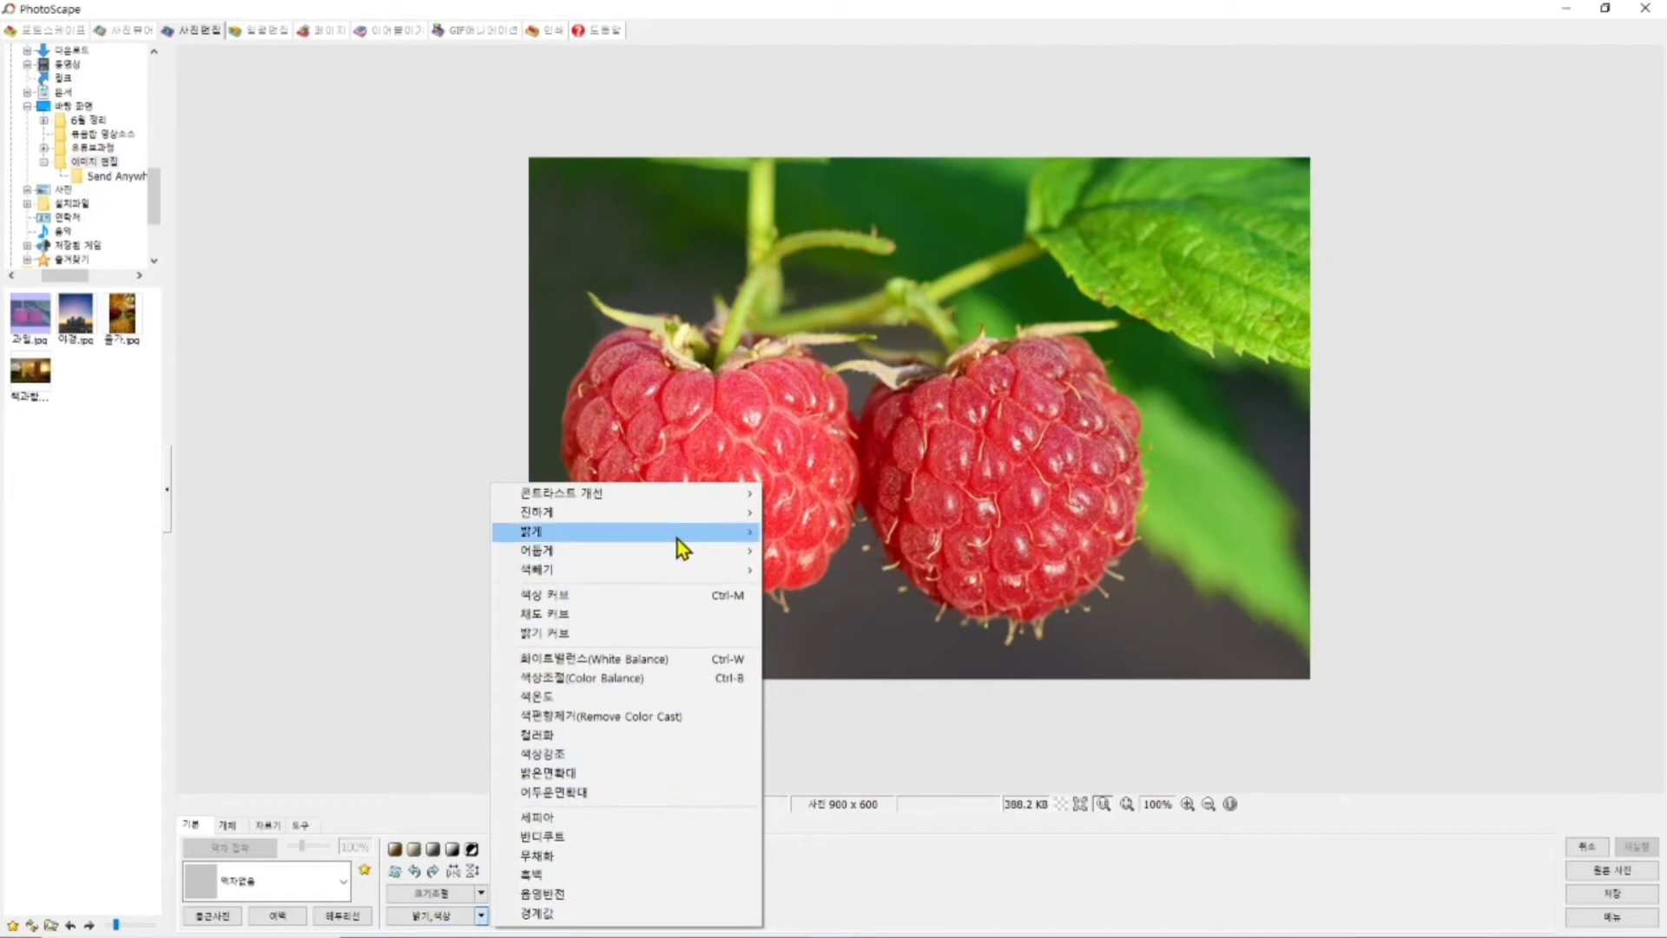
mouse_move(677, 539)
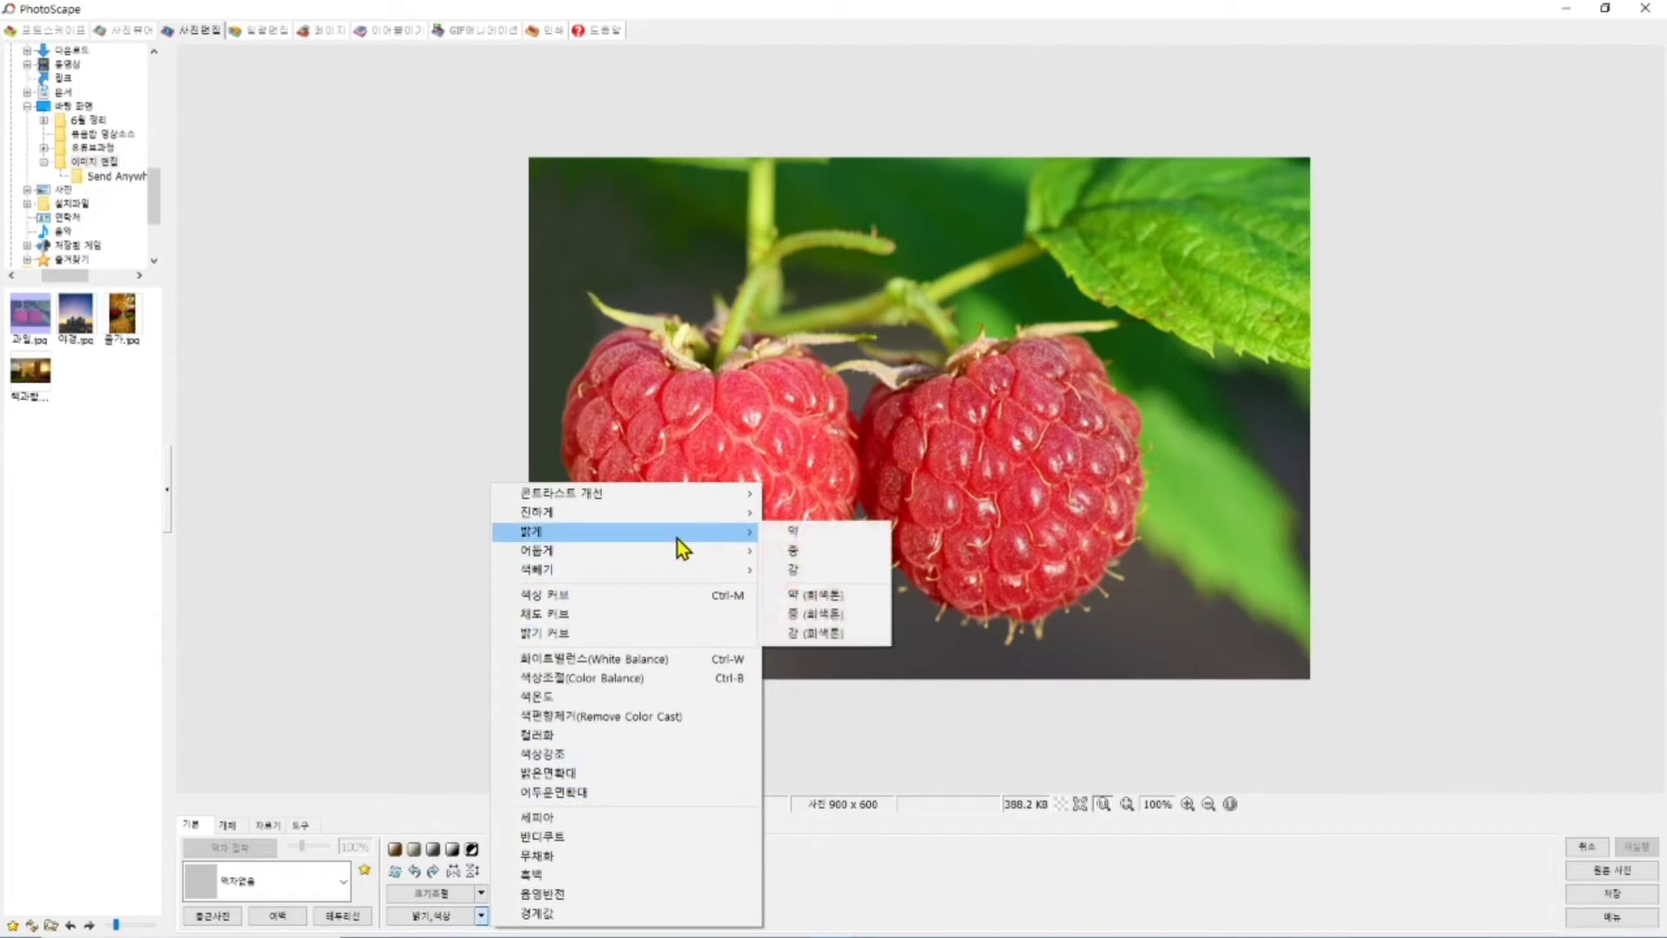
click(821, 571)
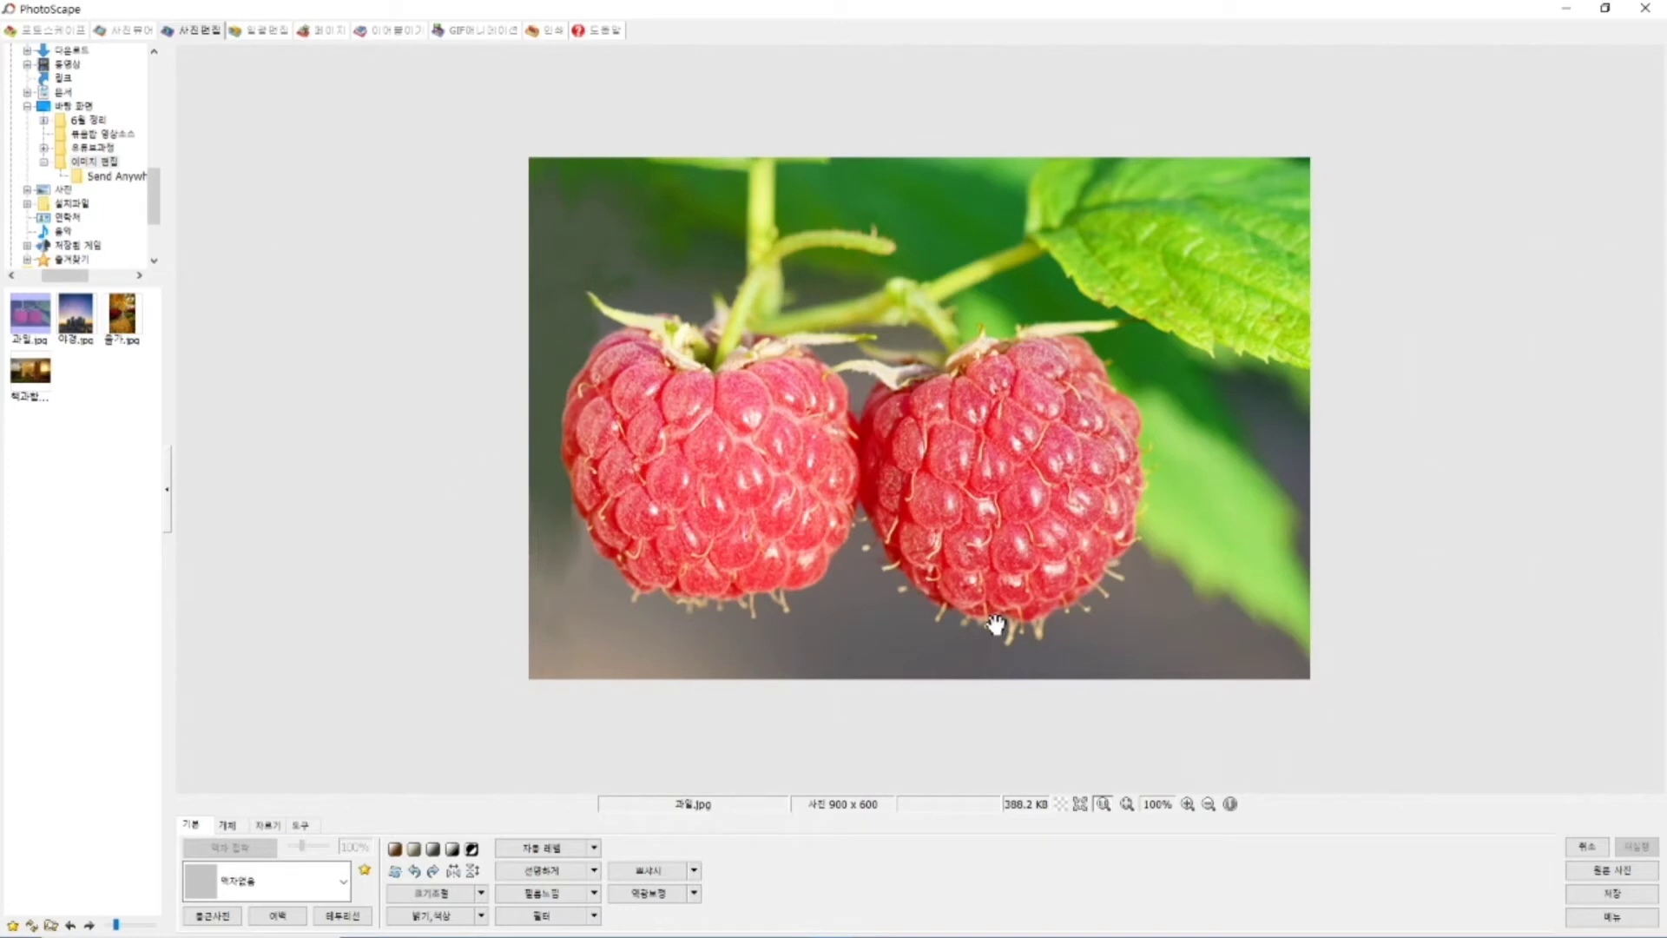
Undo both 밝게 brightness adjustments on the photo
key(ctrl+z)
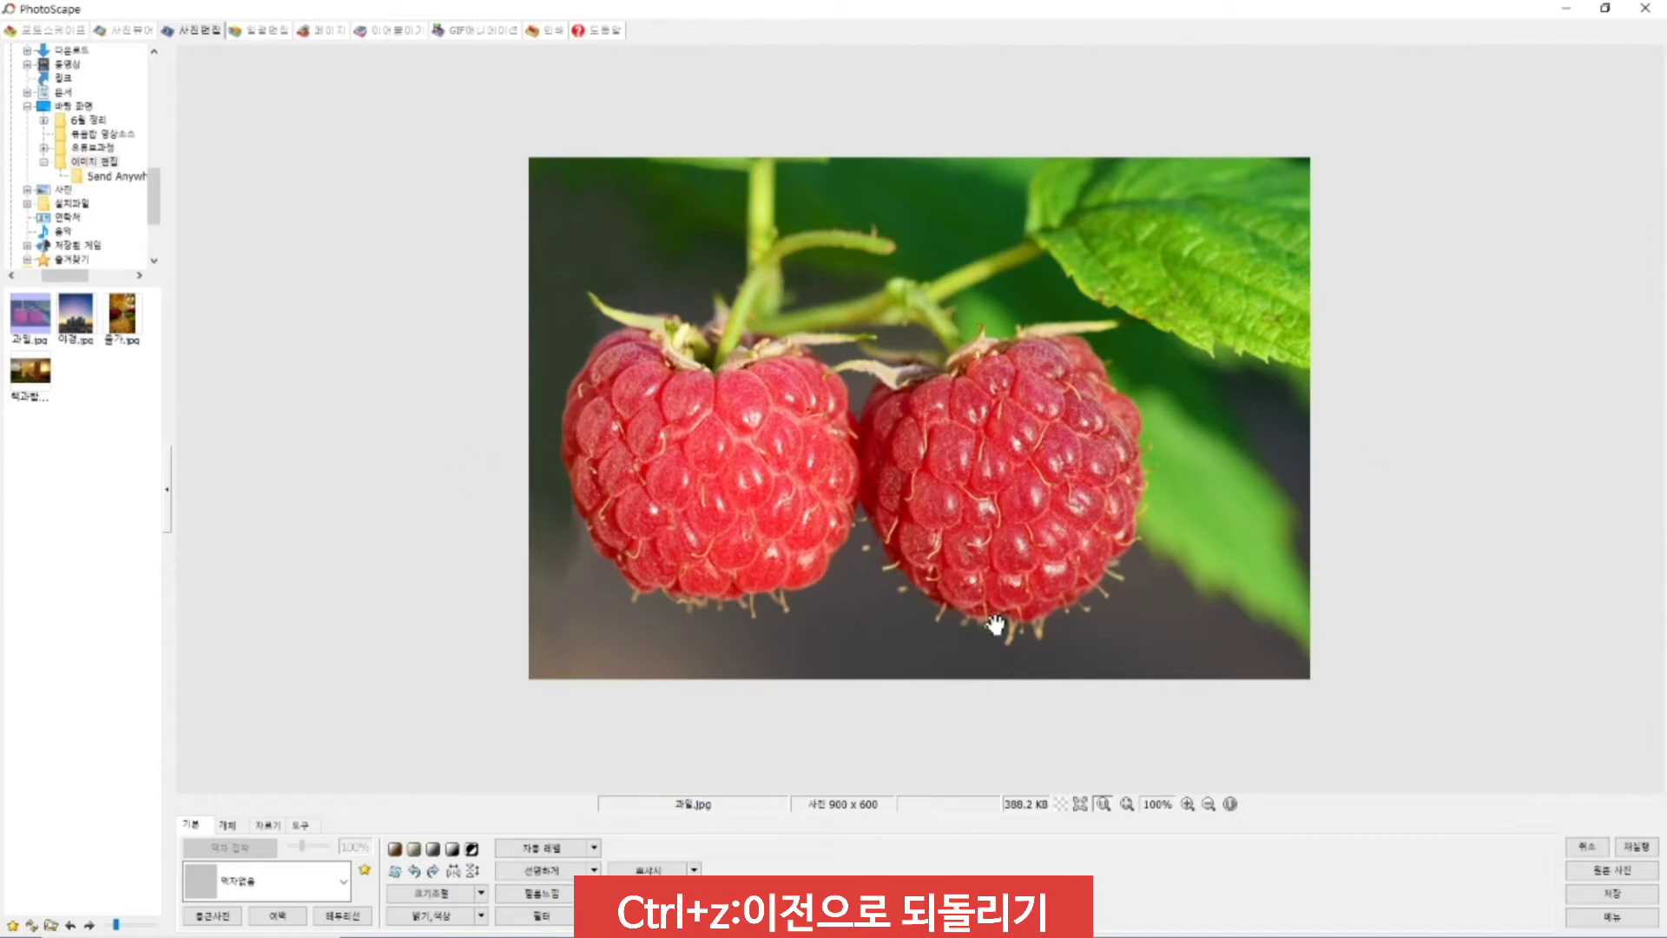
key(ctrl+z)
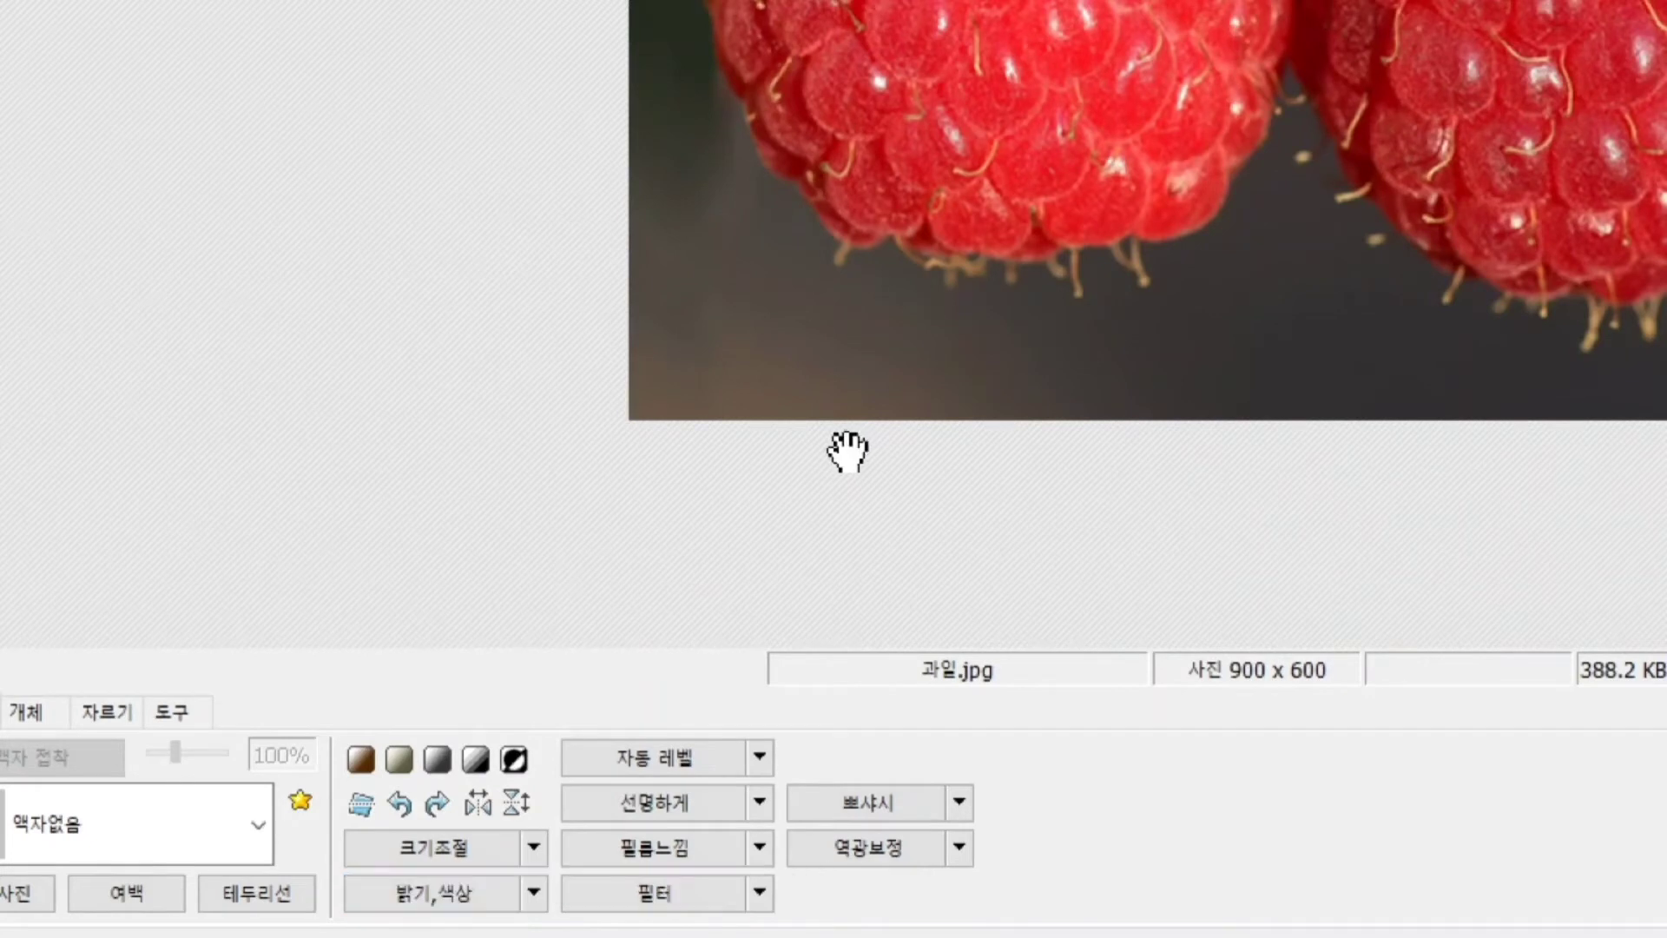
Start a 밝기, 색상 adjustment of the photo with 진하게 at 25, 밝게 at 73 and 어둡게 at 19
click(453, 900)
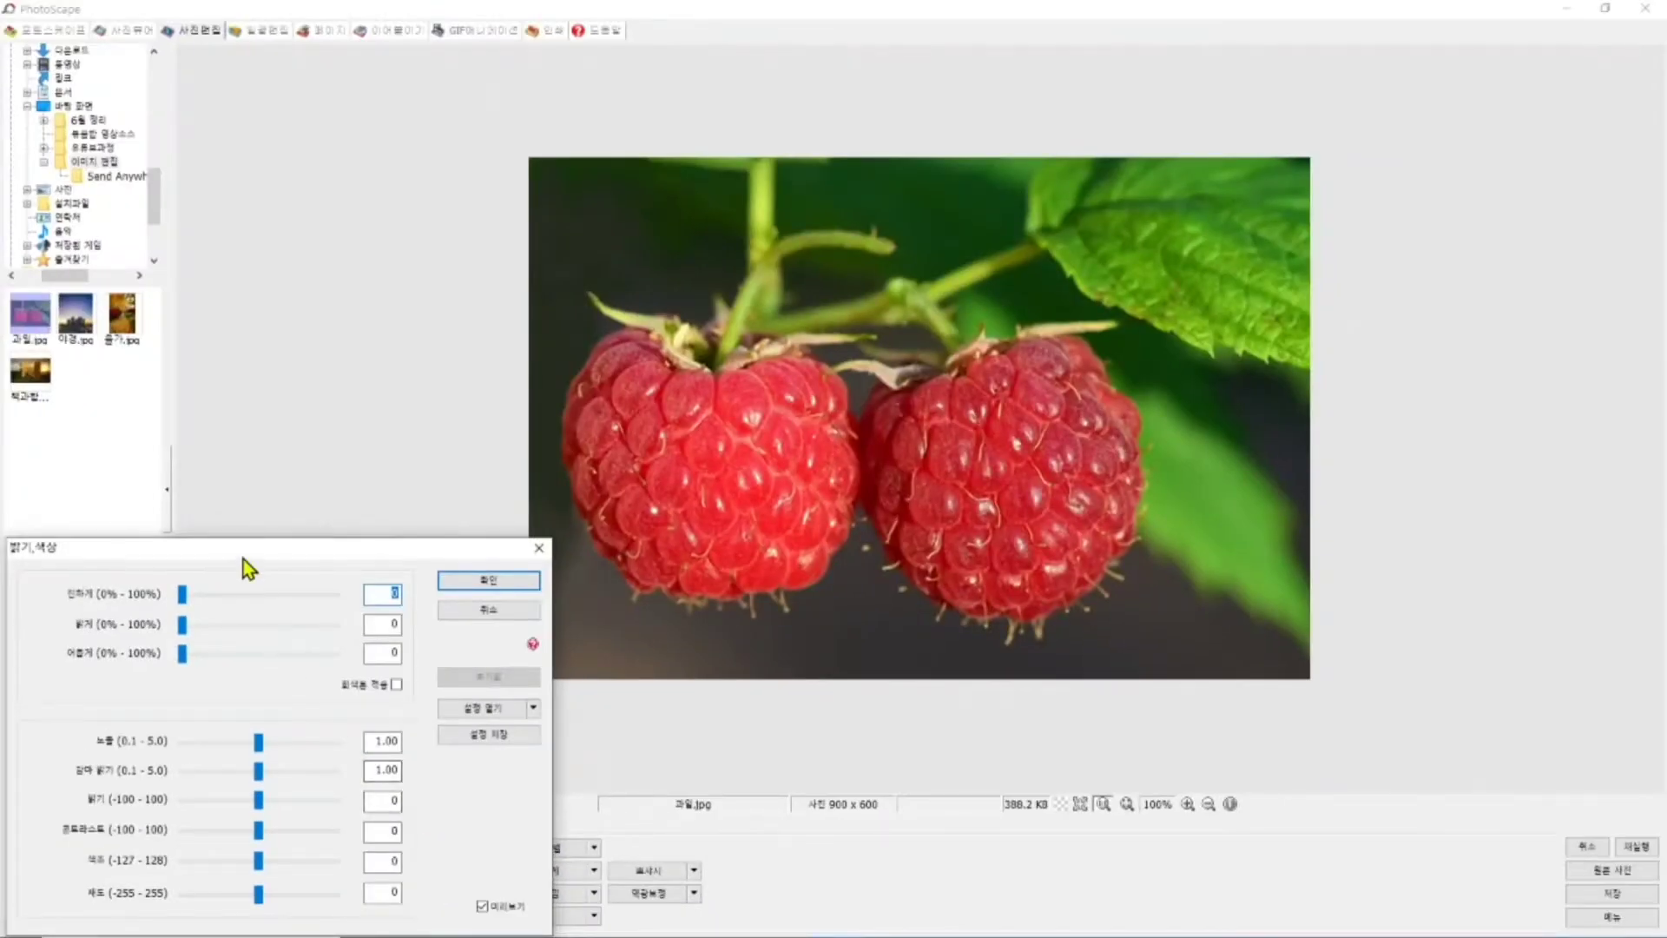
drag(58, 169, 192, 0)
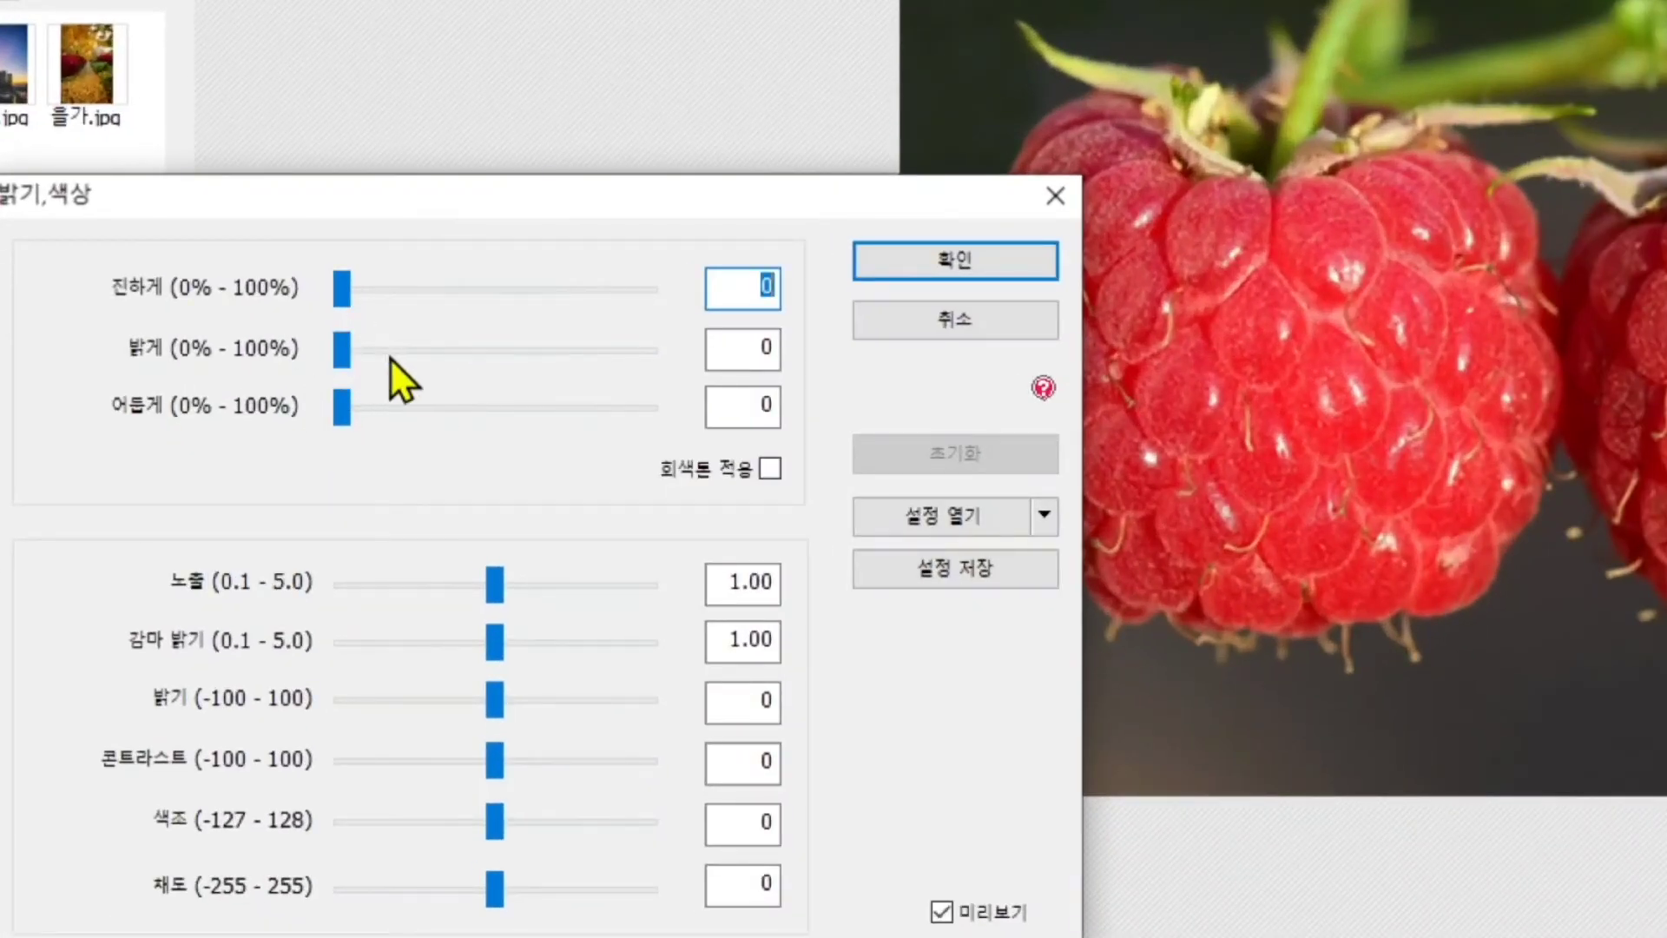
drag(346, 349, 408, 360)
click(428, 361)
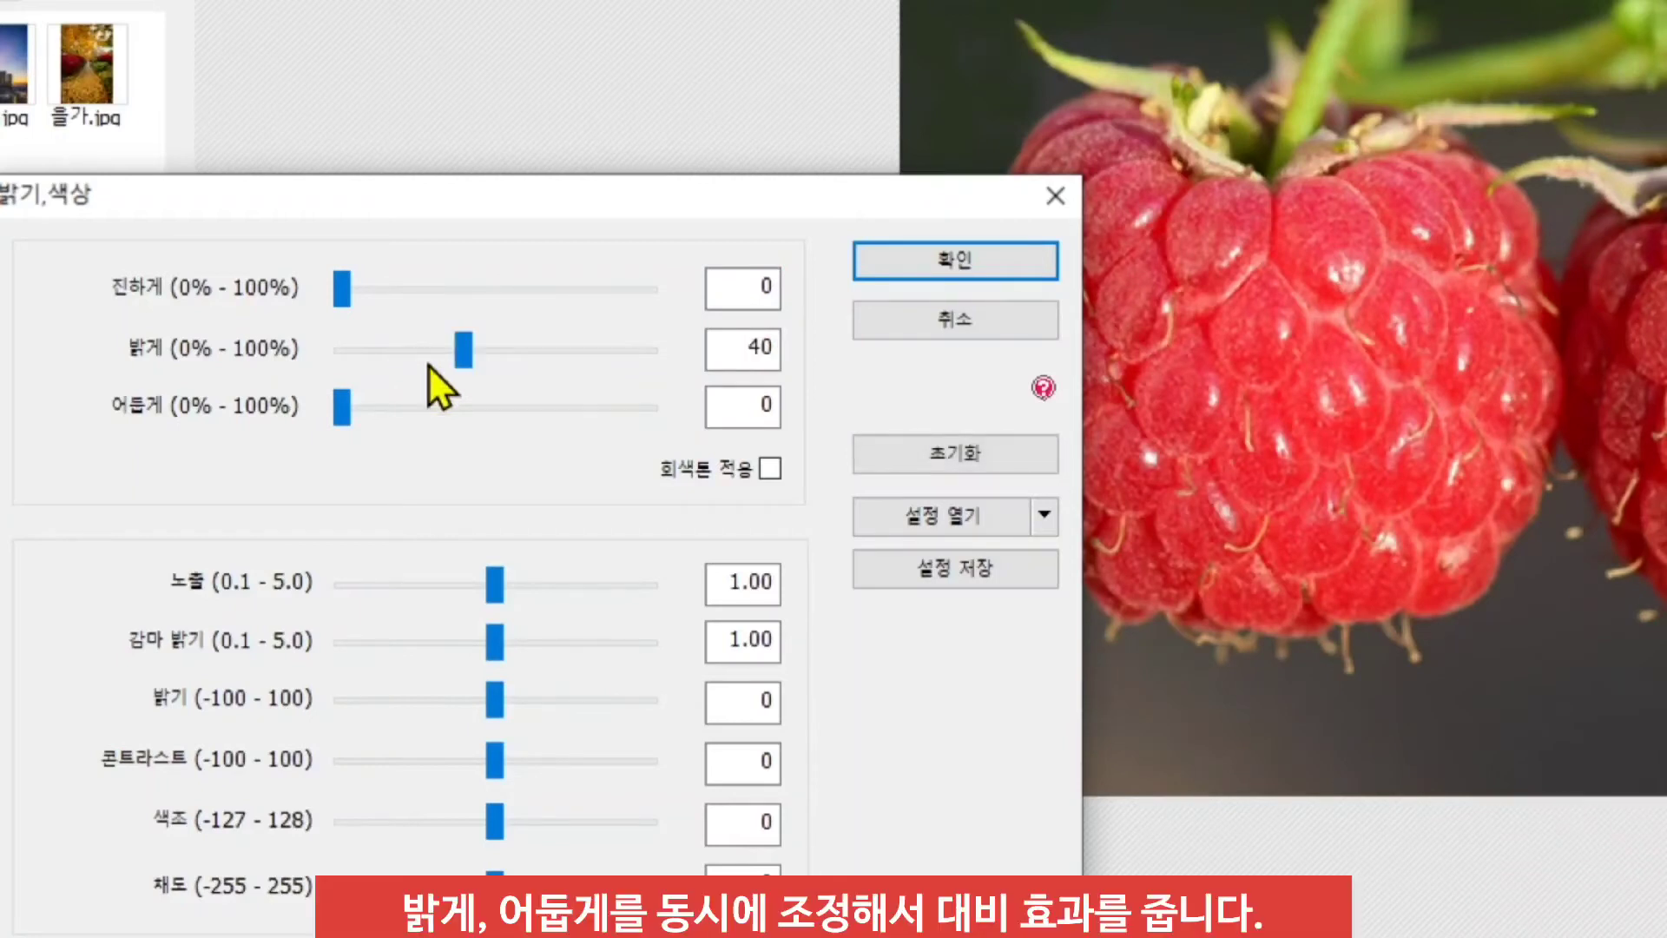
drag(461, 361, 576, 377)
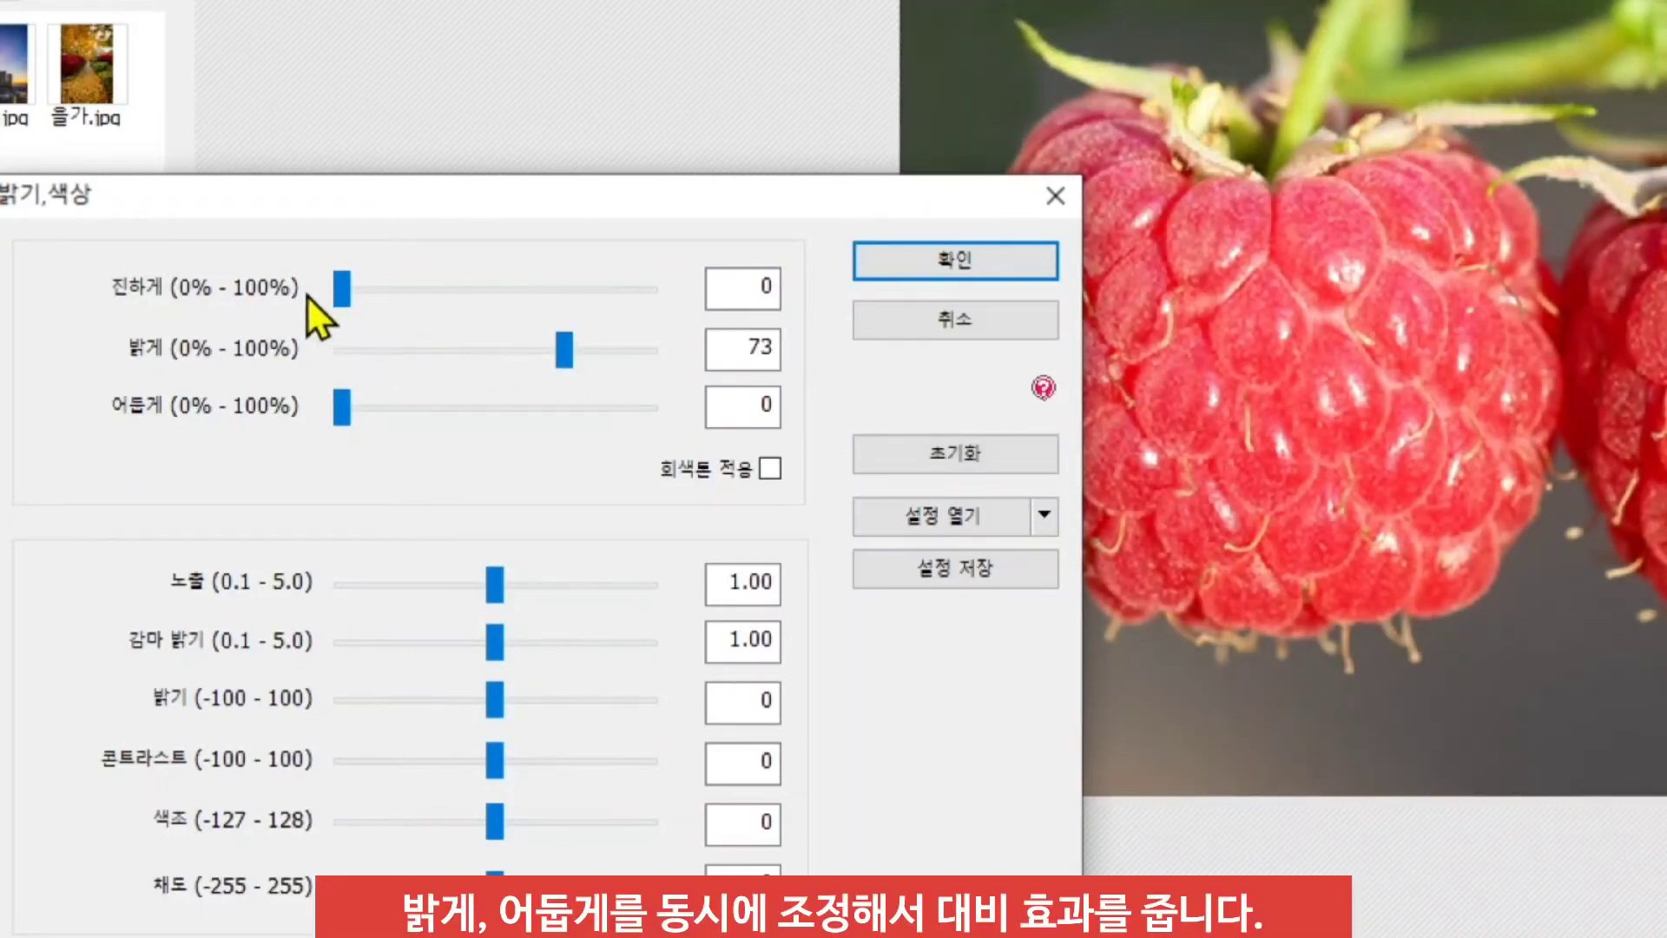
drag(345, 302, 422, 322)
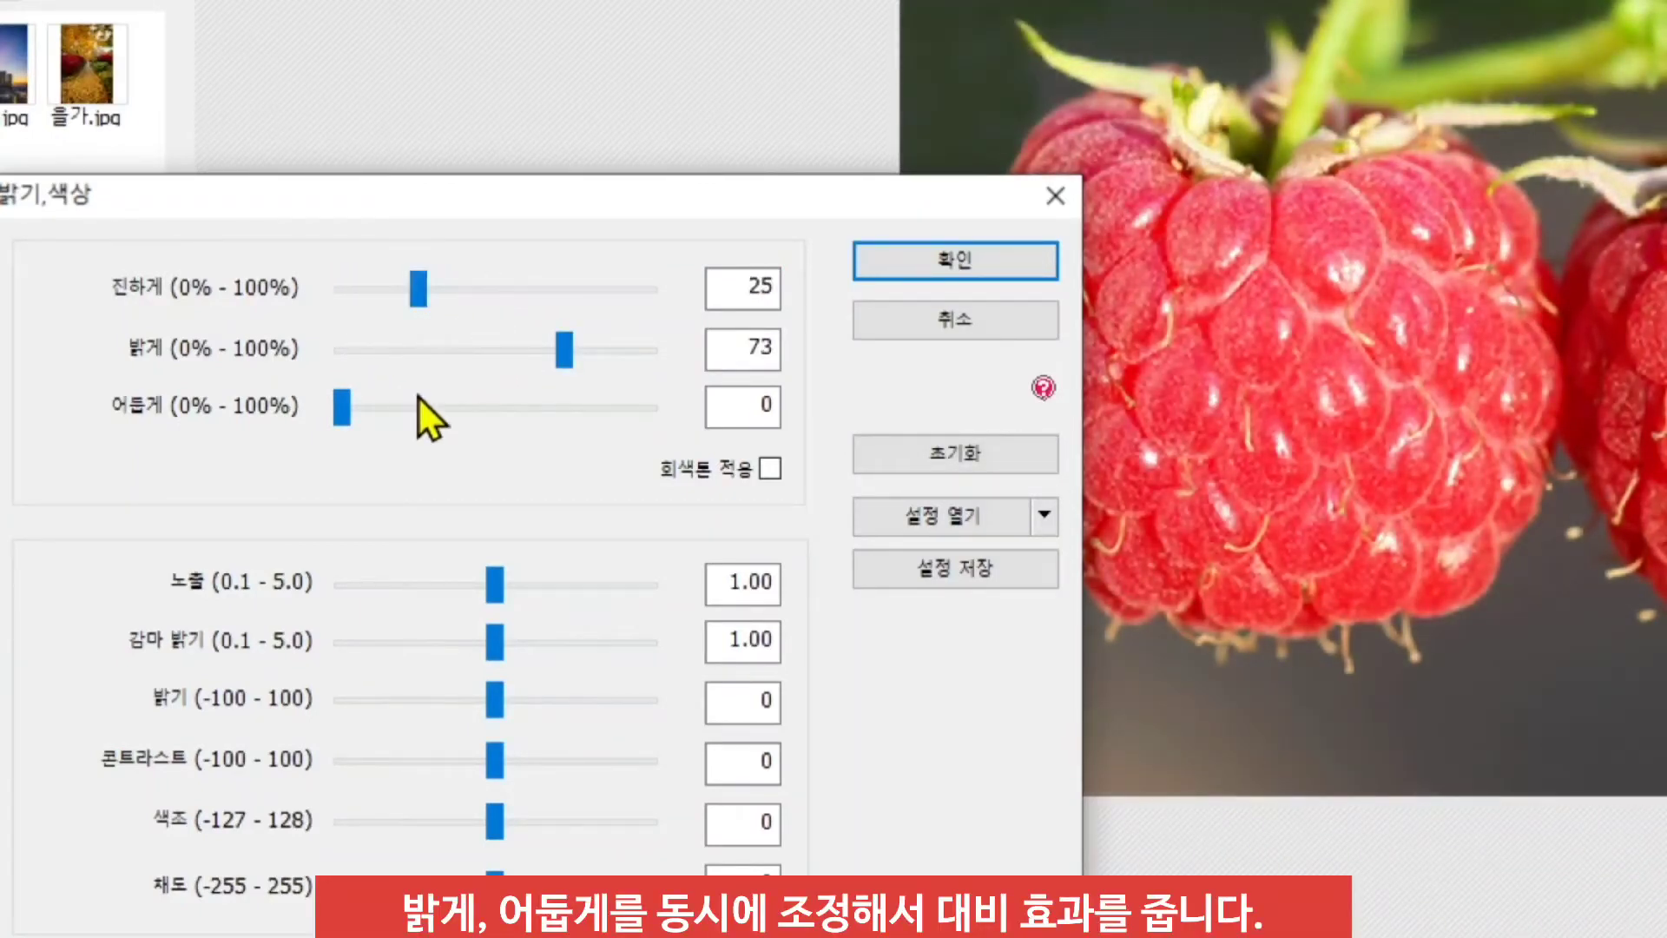
drag(339, 419, 398, 445)
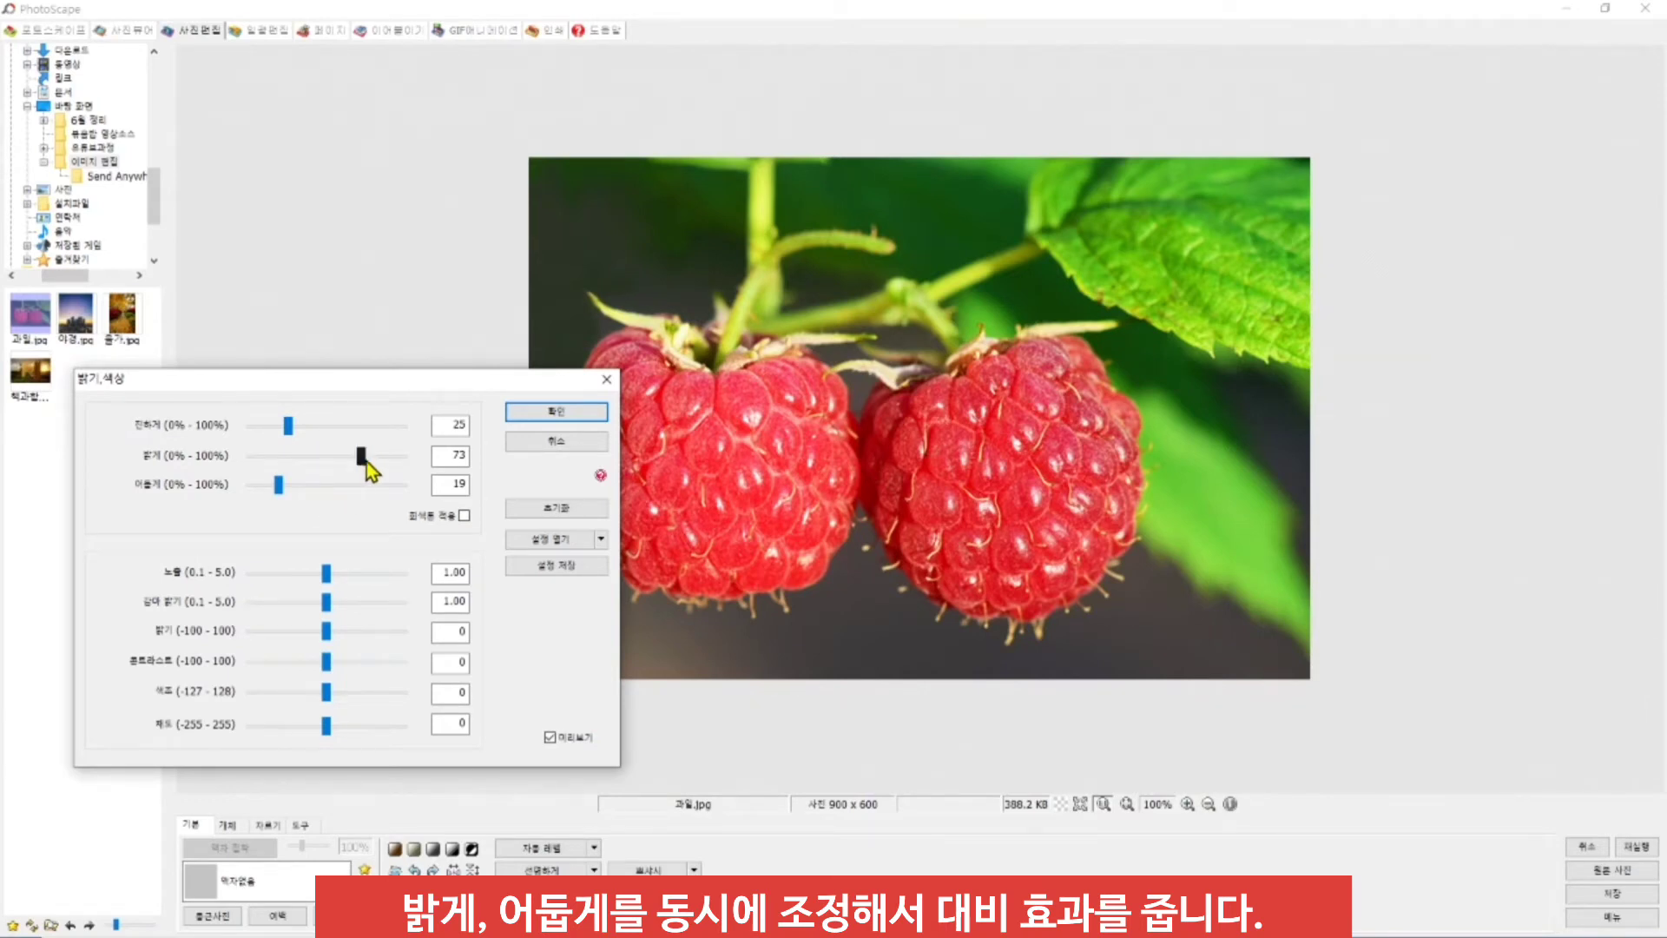
Set 진하게 to 20, 밝게 to 43 and 어둡게 to 47, keeping the photo in view beside the dialog
mouse_move(363, 457)
mouse_down()
mouse_move(334, 478)
mouse_move(266, 432)
mouse_move(323, 469)
mouse_move(276, 502)
mouse_move(330, 455)
mouse_up()
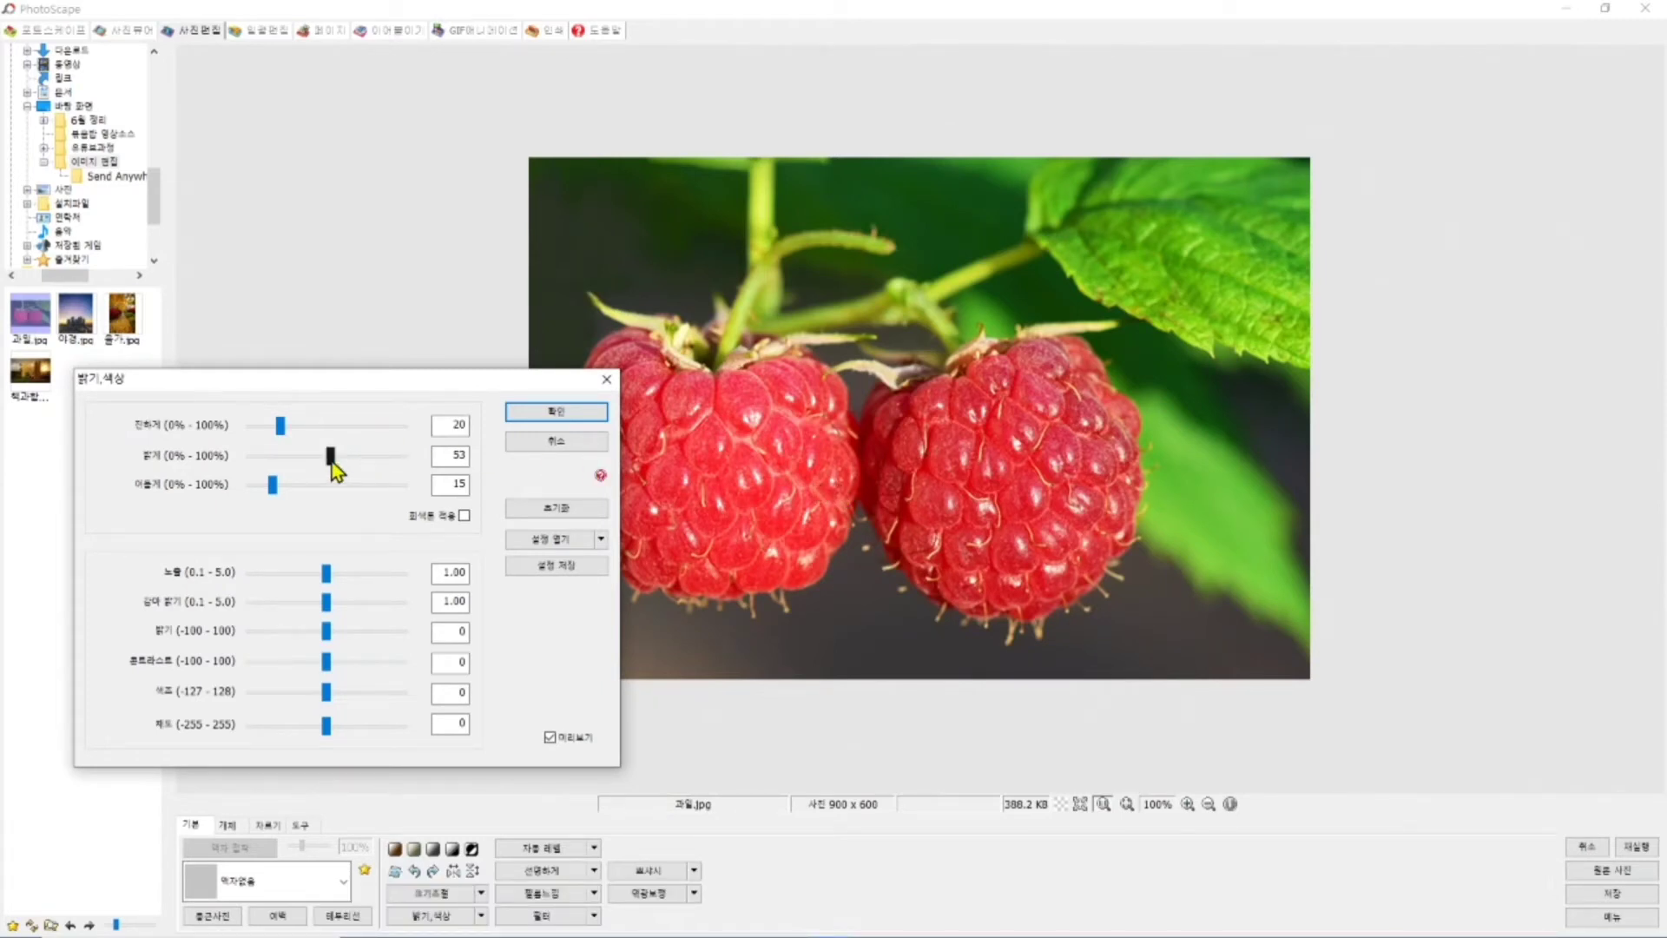
mouse_move(324, 468)
mouse_down()
mouse_move(258, 496)
mouse_move(320, 493)
mouse_up()
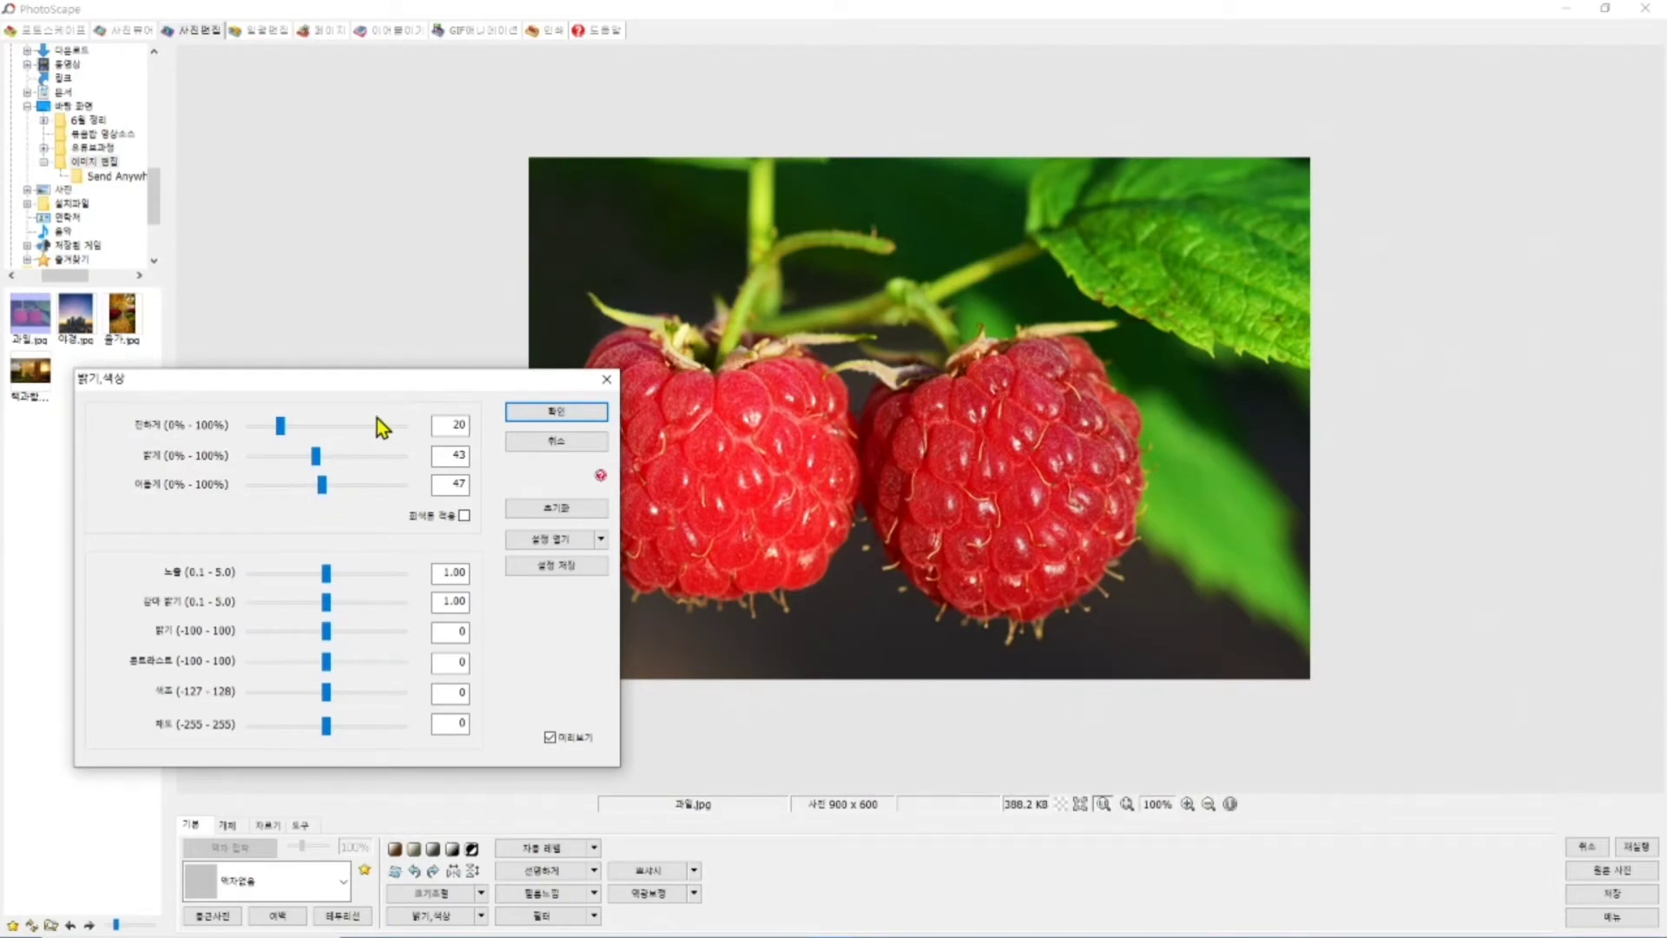
drag(398, 390, 335, 266)
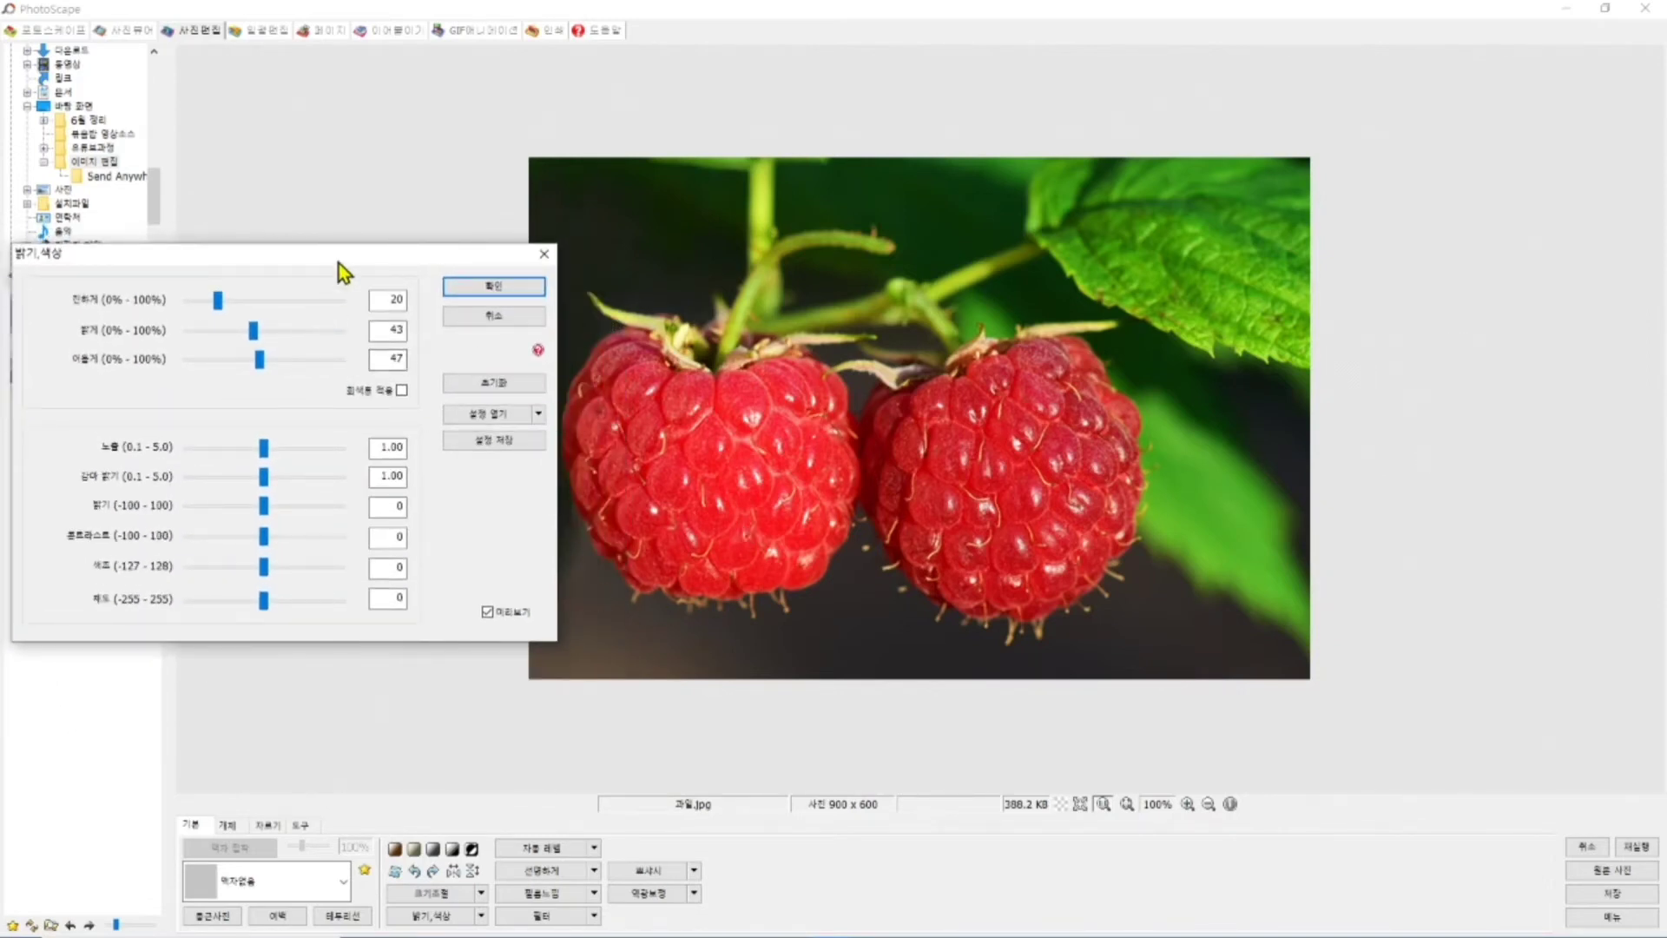
drag(339, 263, 477, 346)
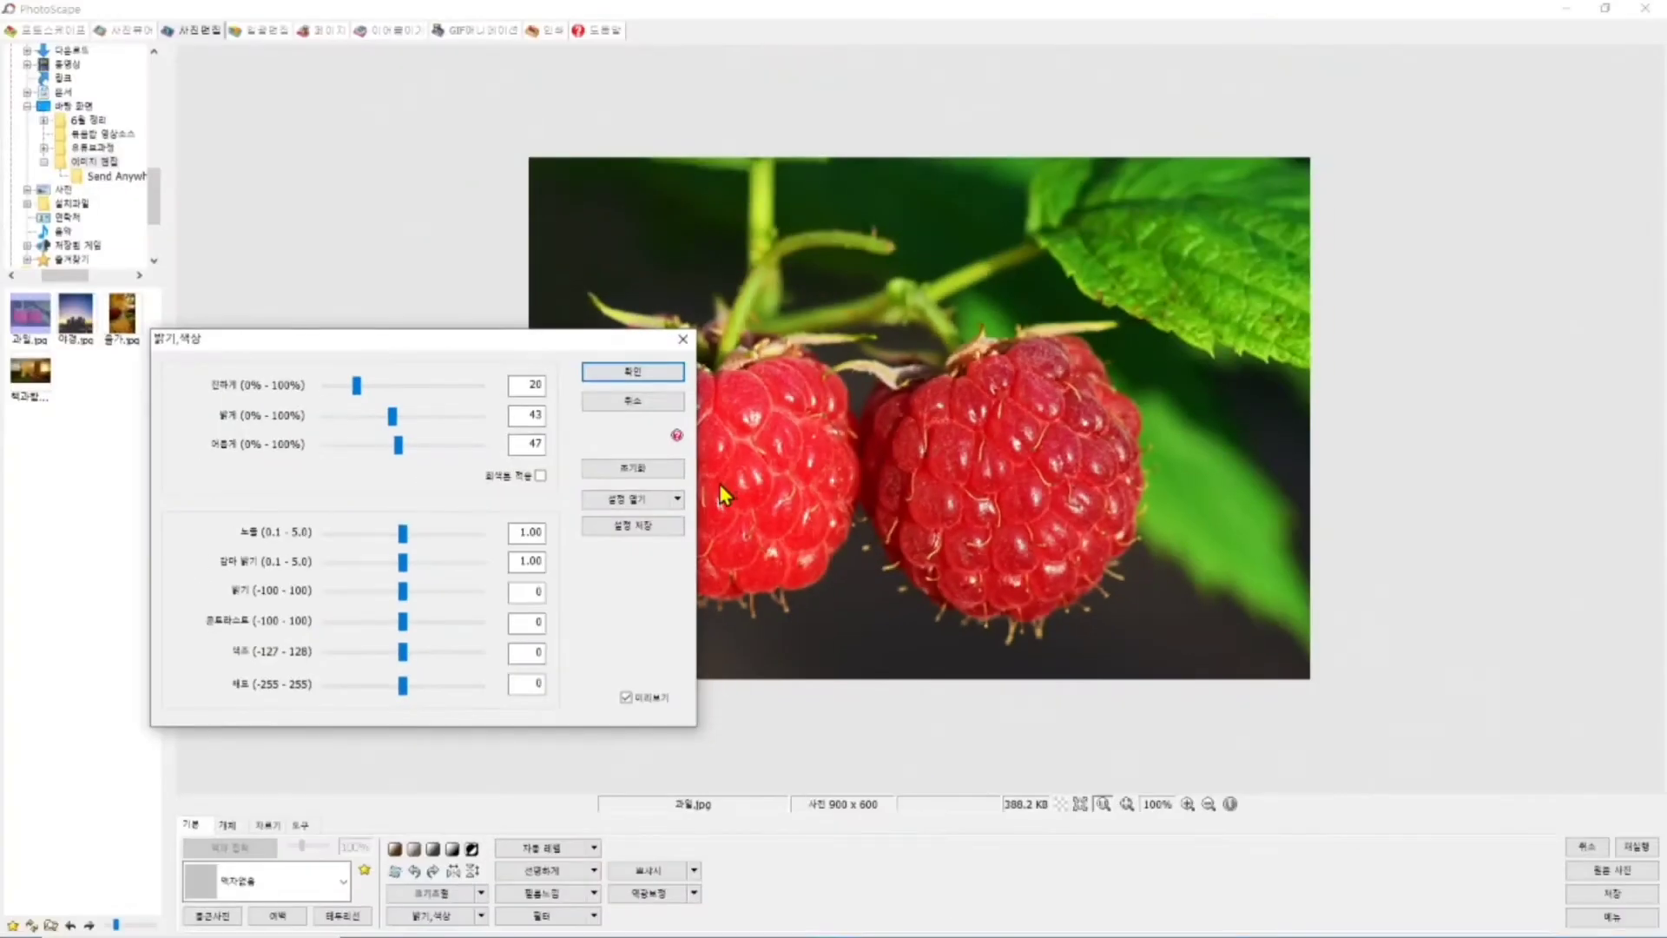
Reset the brightness and colour values, set 밝게 to 21 and 어둡게 to 36, and apply the adjustment
click(706, 456)
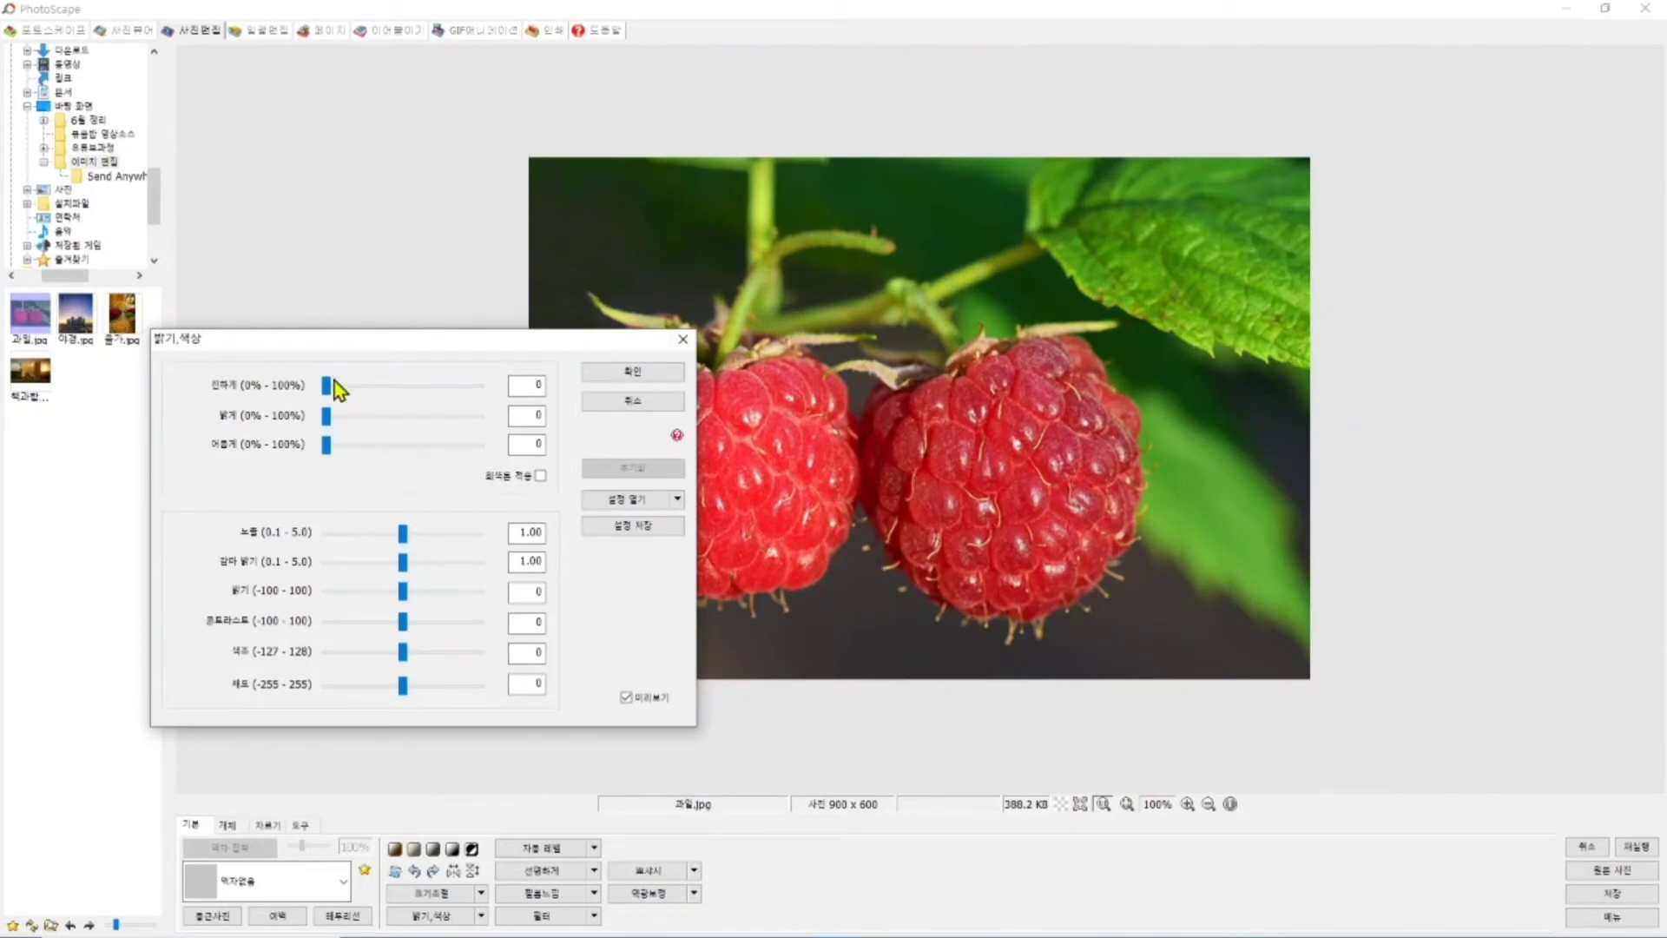
mouse_move(325, 425)
mouse_down()
mouse_move(342, 454)
mouse_move(382, 460)
mouse_move(358, 419)
mouse_up()
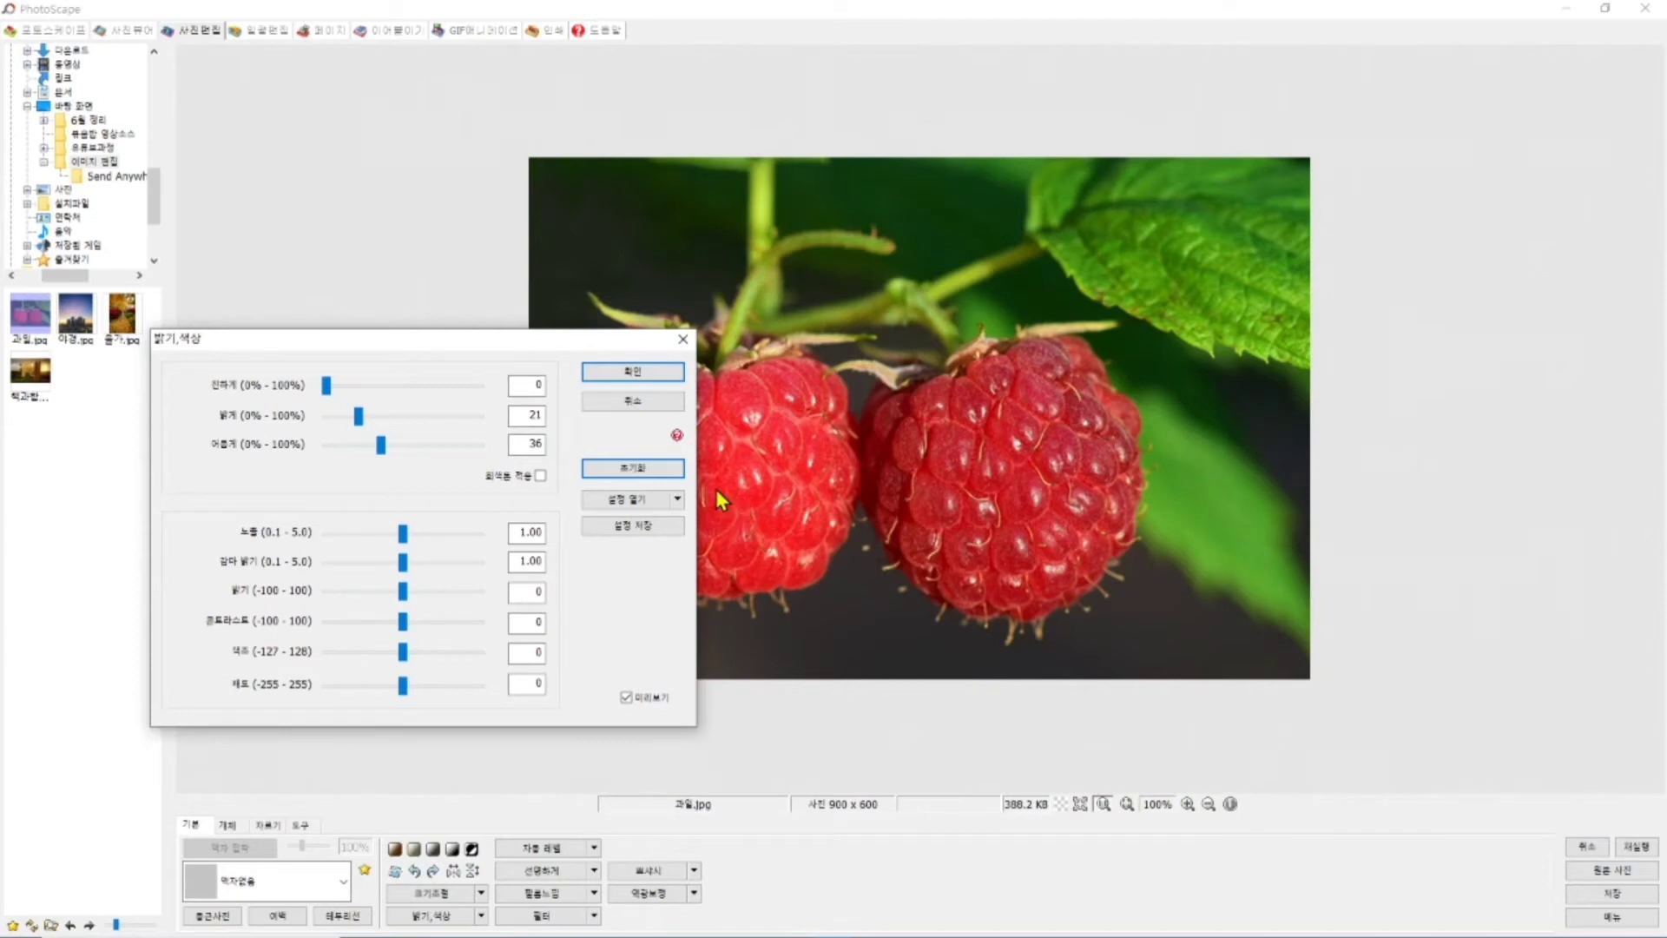
drag(565, 352, 707, 400)
mouse_move(642, 348)
mouse_down()
mouse_move(657, 373)
mouse_move(662, 341)
mouse_up()
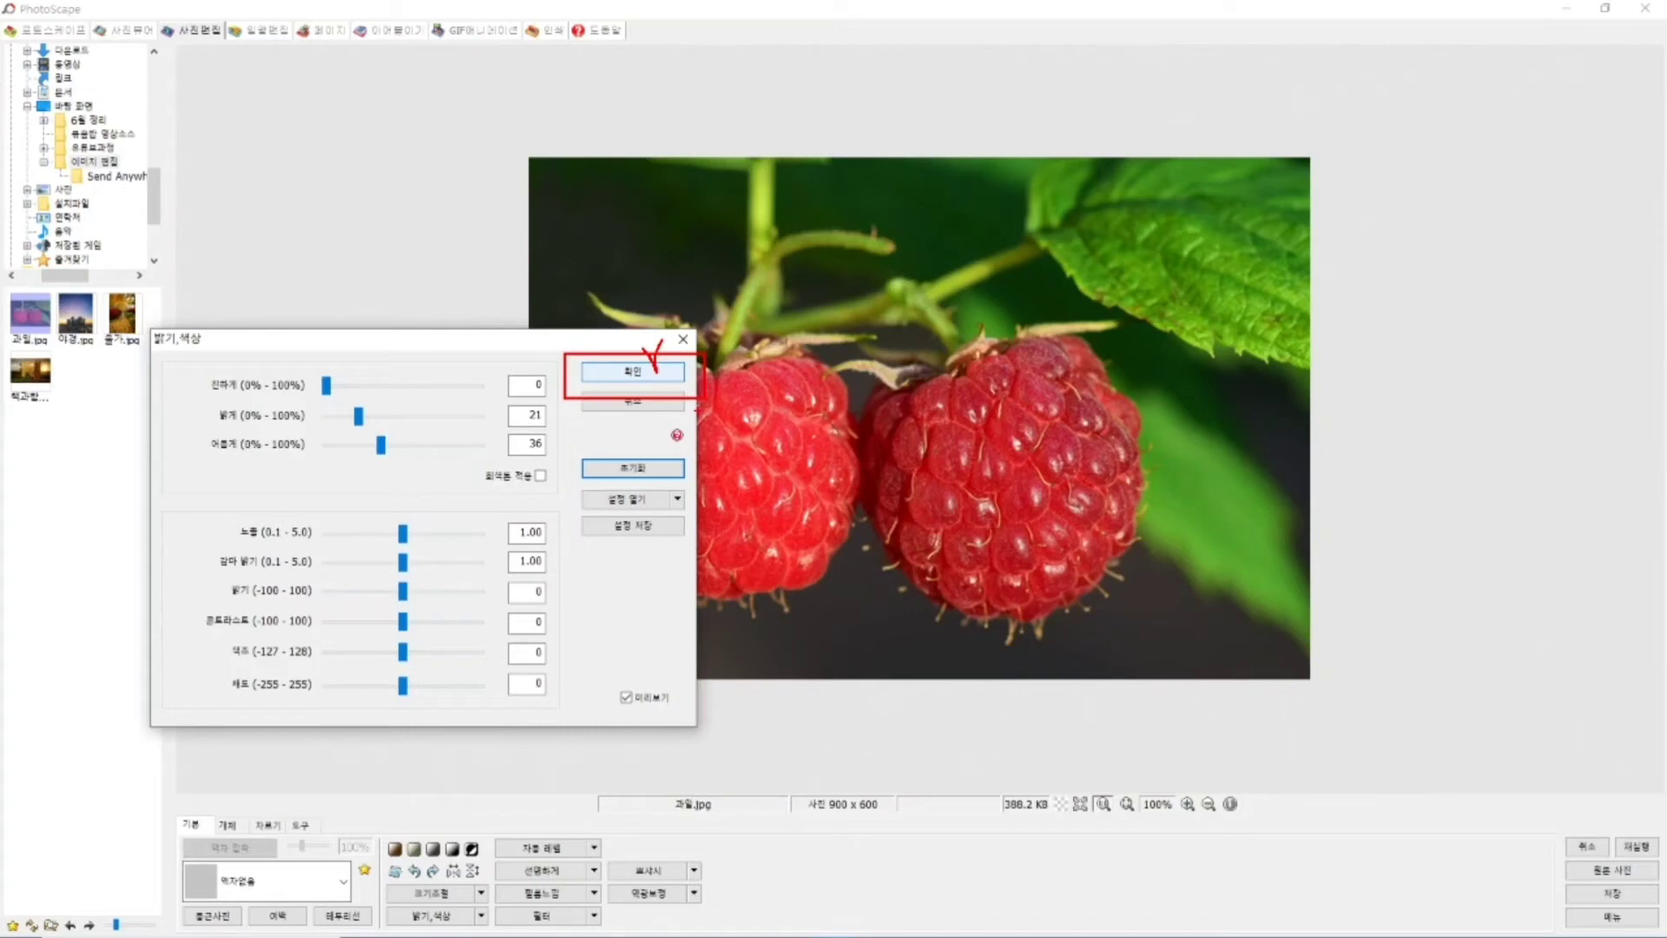
click(632, 372)
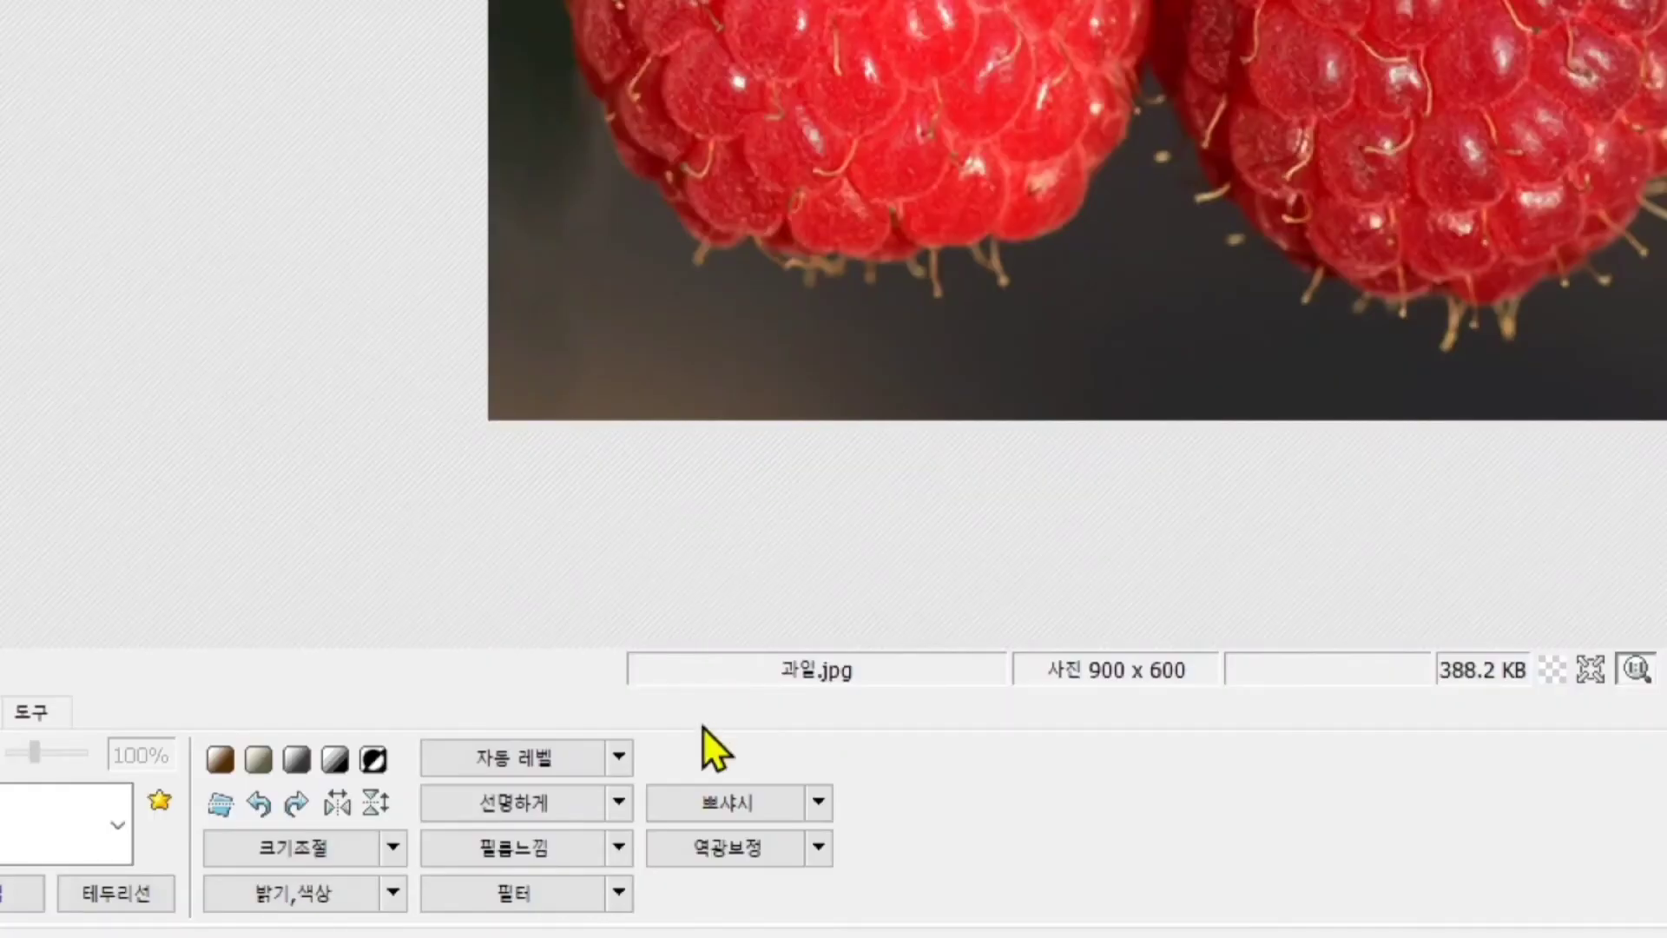
Start the 뽀샤시 soft-glow effect on the photo and turn on 뽀샤시 영역 지정 to limit its area
click(693, 801)
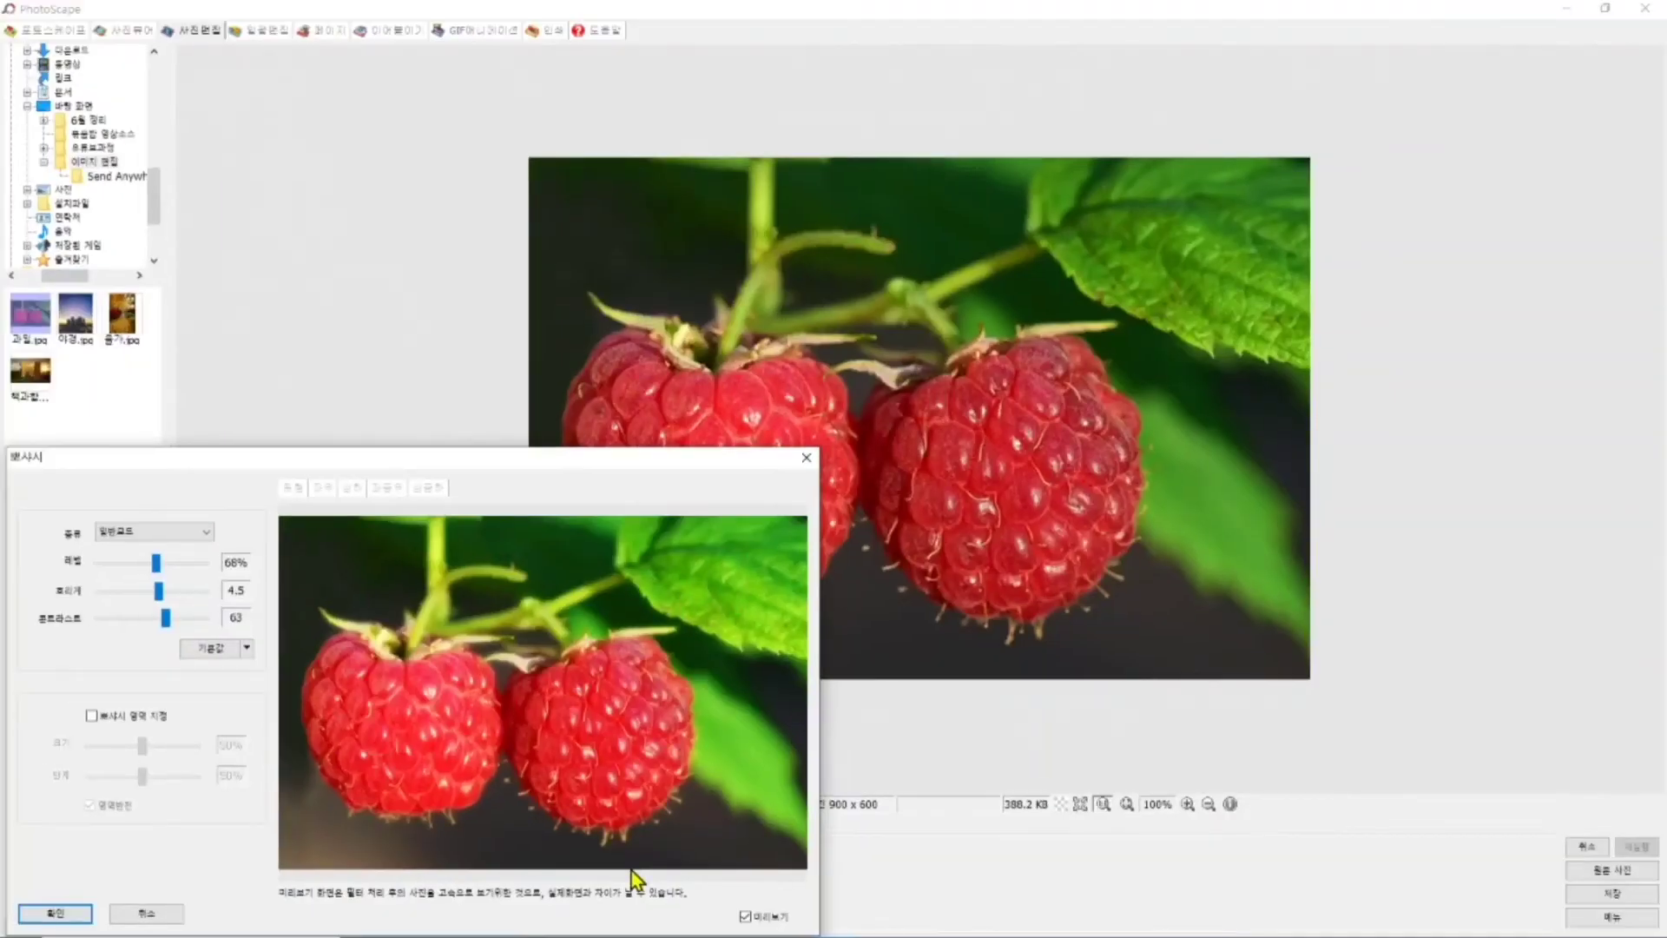
drag(478, 466, 679, 347)
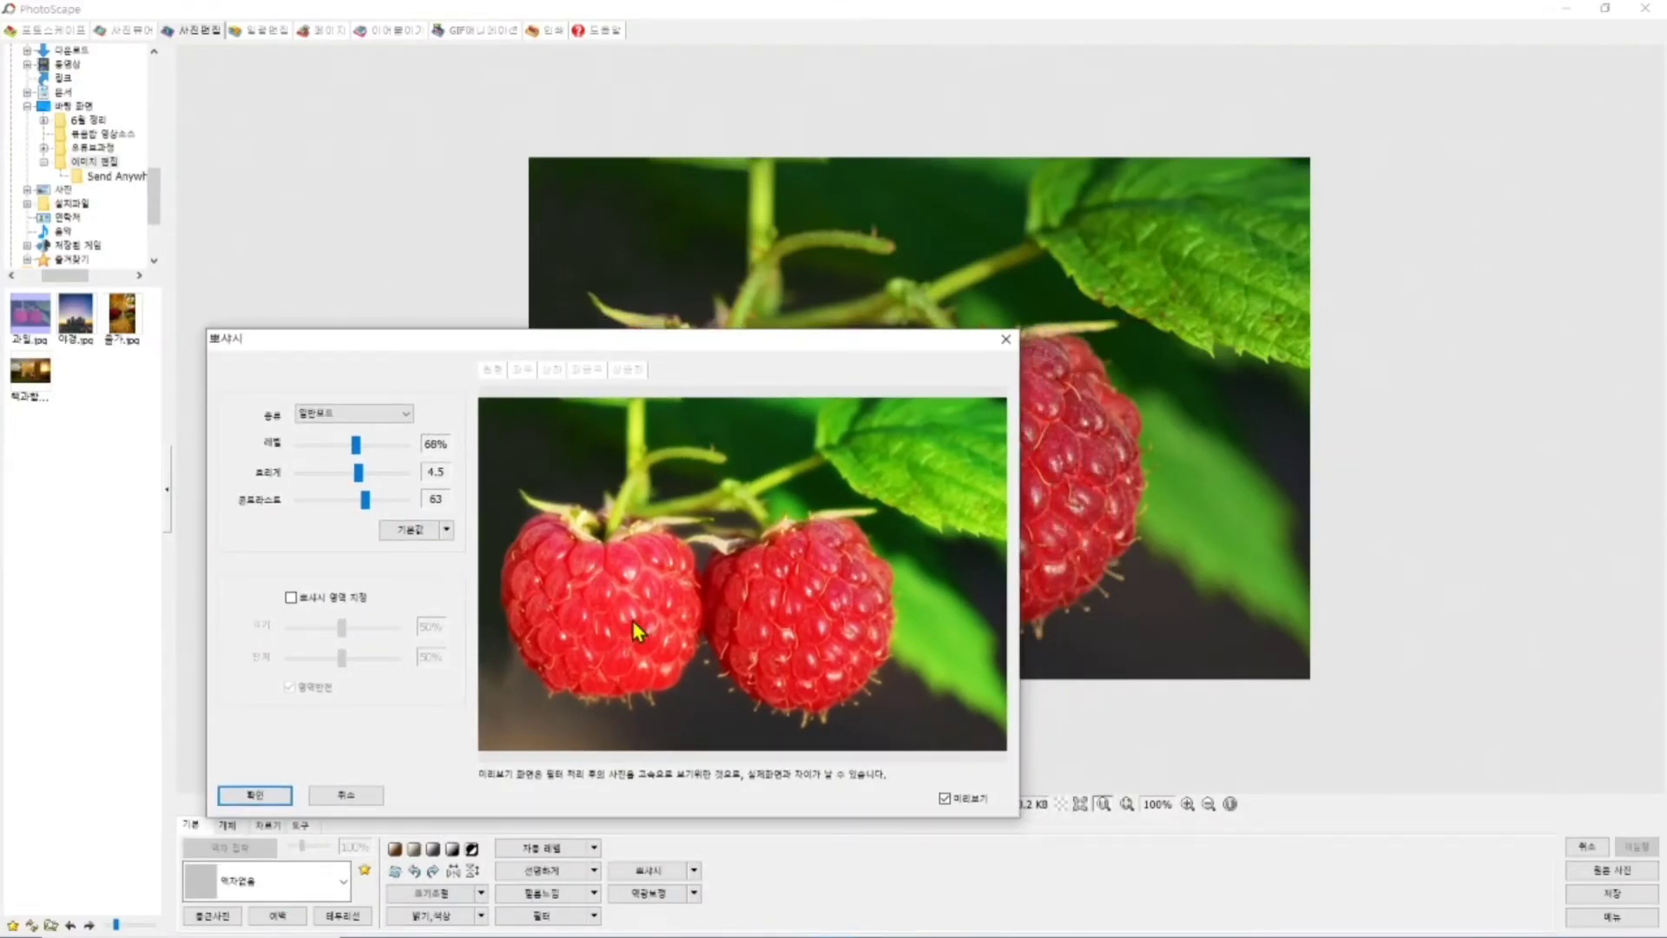
drag(665, 341, 463, 252)
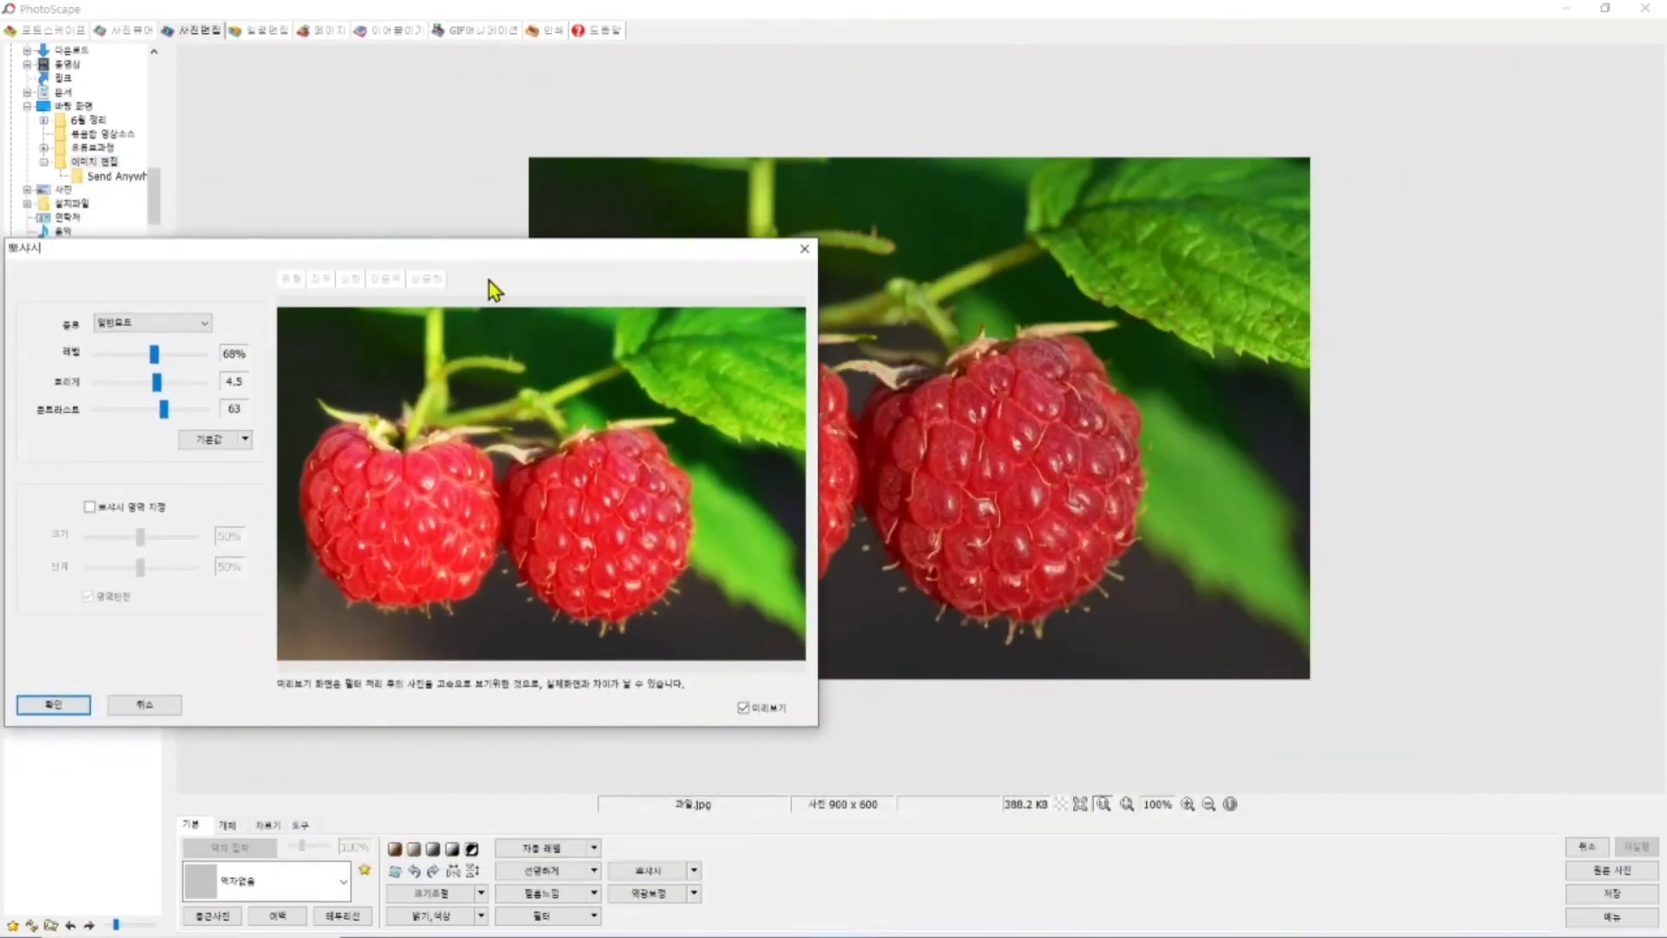
drag(492, 259, 916, 299)
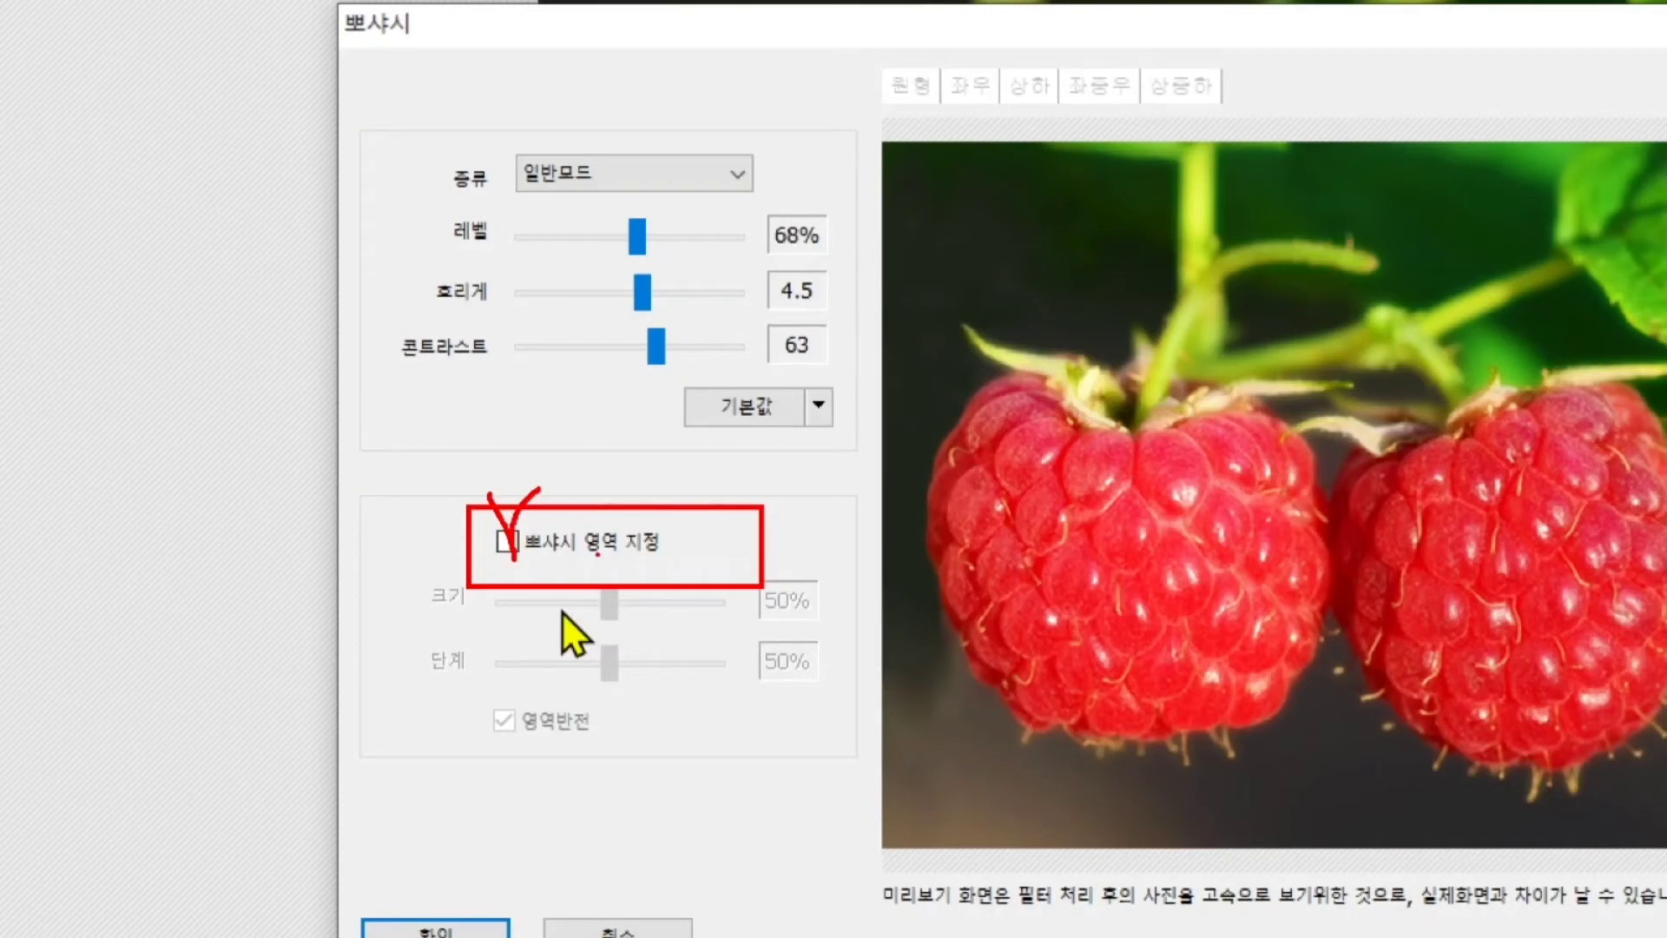
click(507, 541)
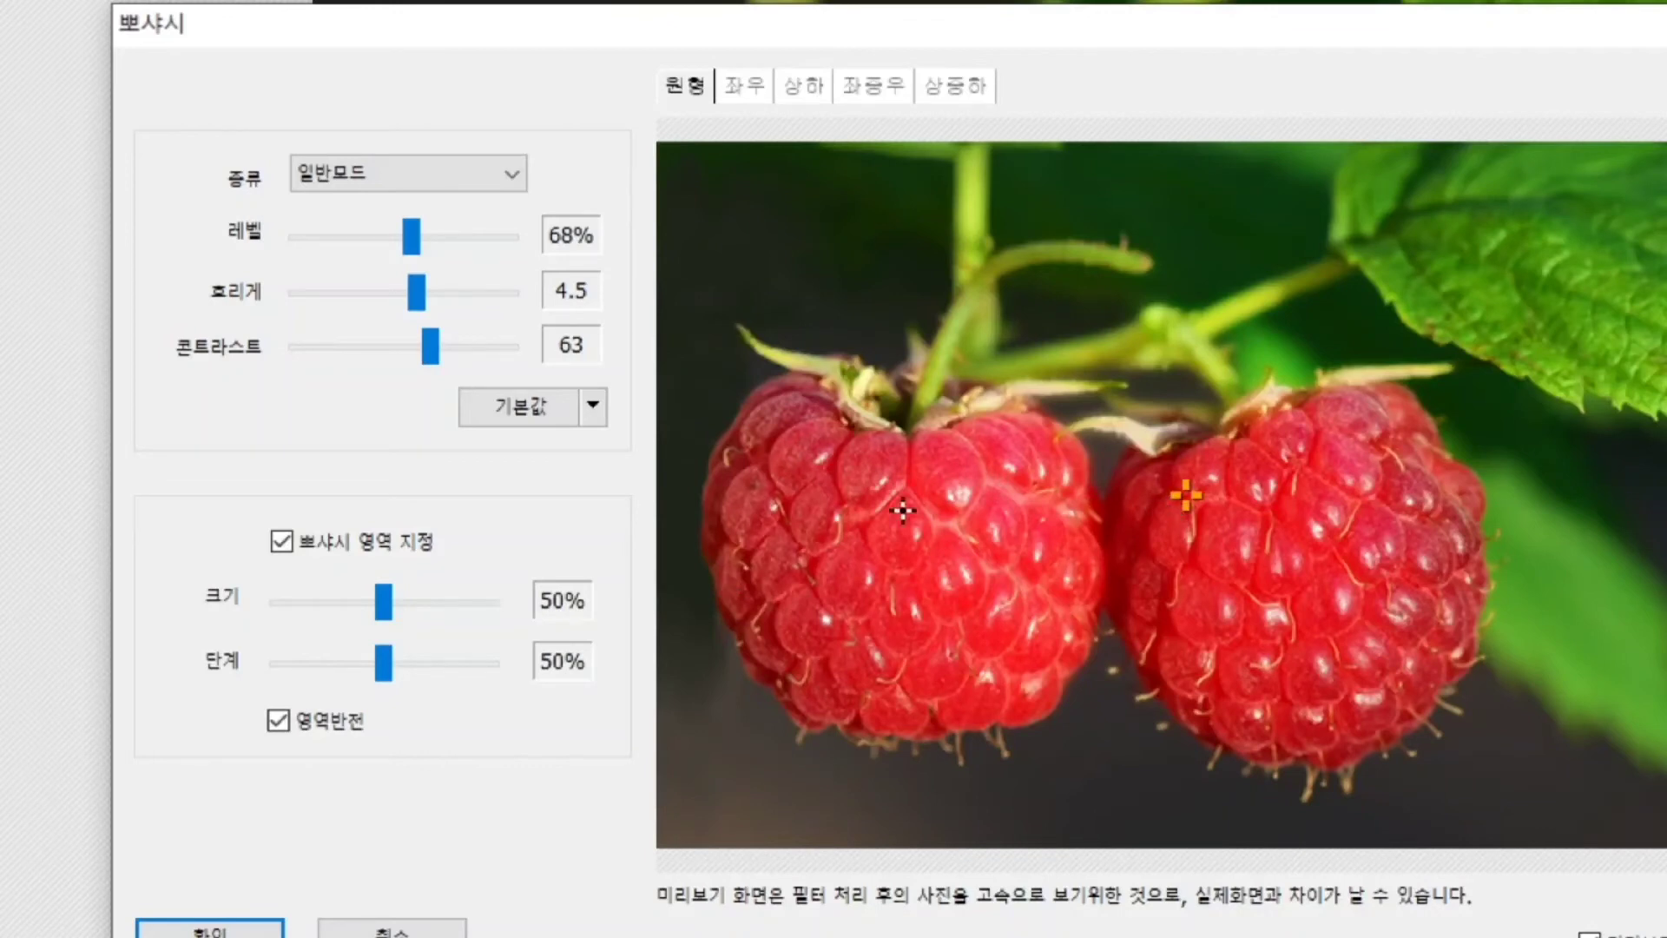
Try the glow centre over different parts of the preview and place it in the middle of the left berry
mouse_move(1186, 495)
mouse_down()
mouse_move(1045, 523)
mouse_move(860, 525)
mouse_move(856, 448)
mouse_move(809, 460)
mouse_up()
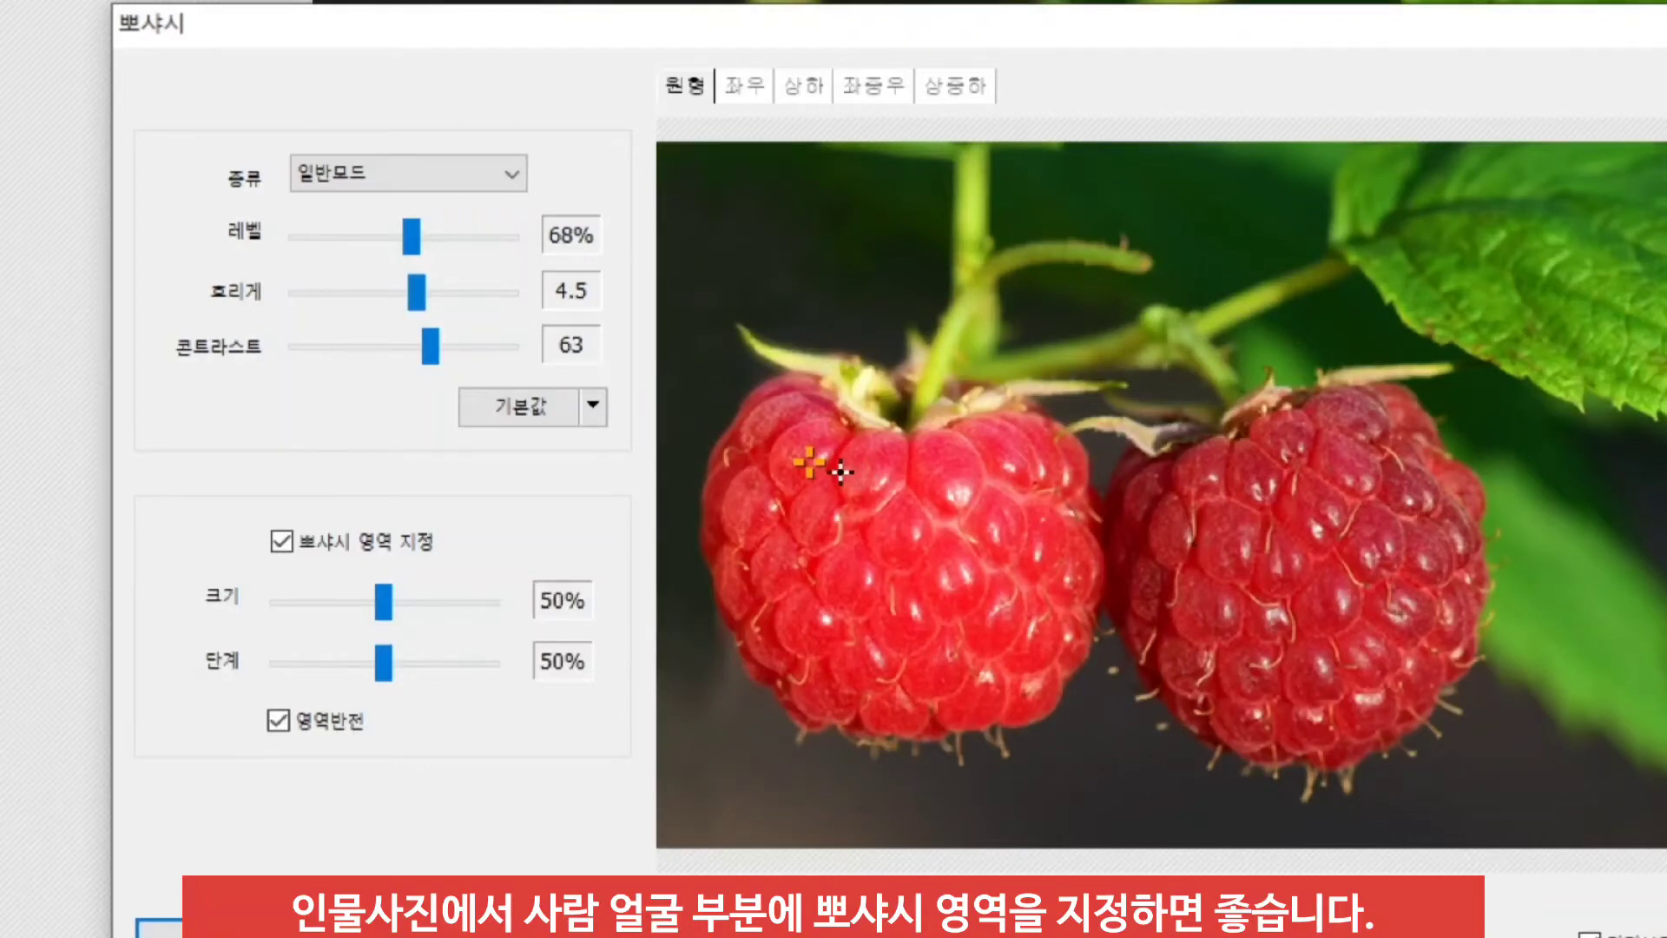
mouse_move(807, 460)
mouse_down()
mouse_move(1004, 488)
mouse_move(1403, 462)
mouse_up()
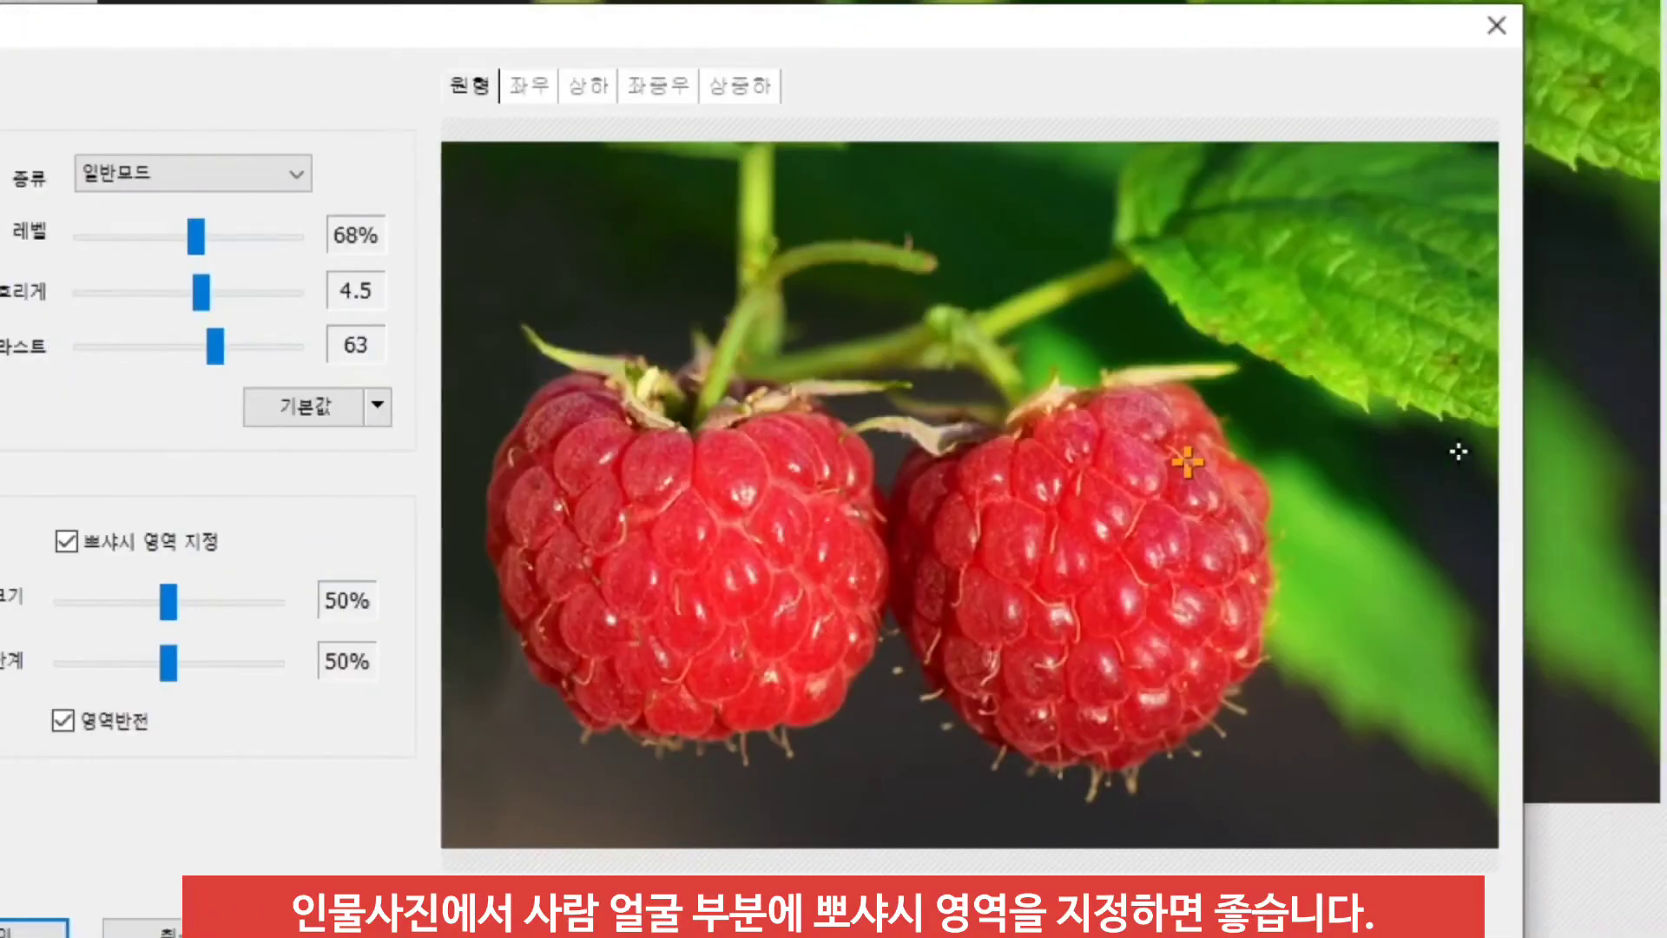
mouse_move(1188, 461)
mouse_down()
mouse_move(1165, 461)
mouse_move(1251, 445)
mouse_move(1313, 330)
mouse_move(1343, 441)
mouse_up()
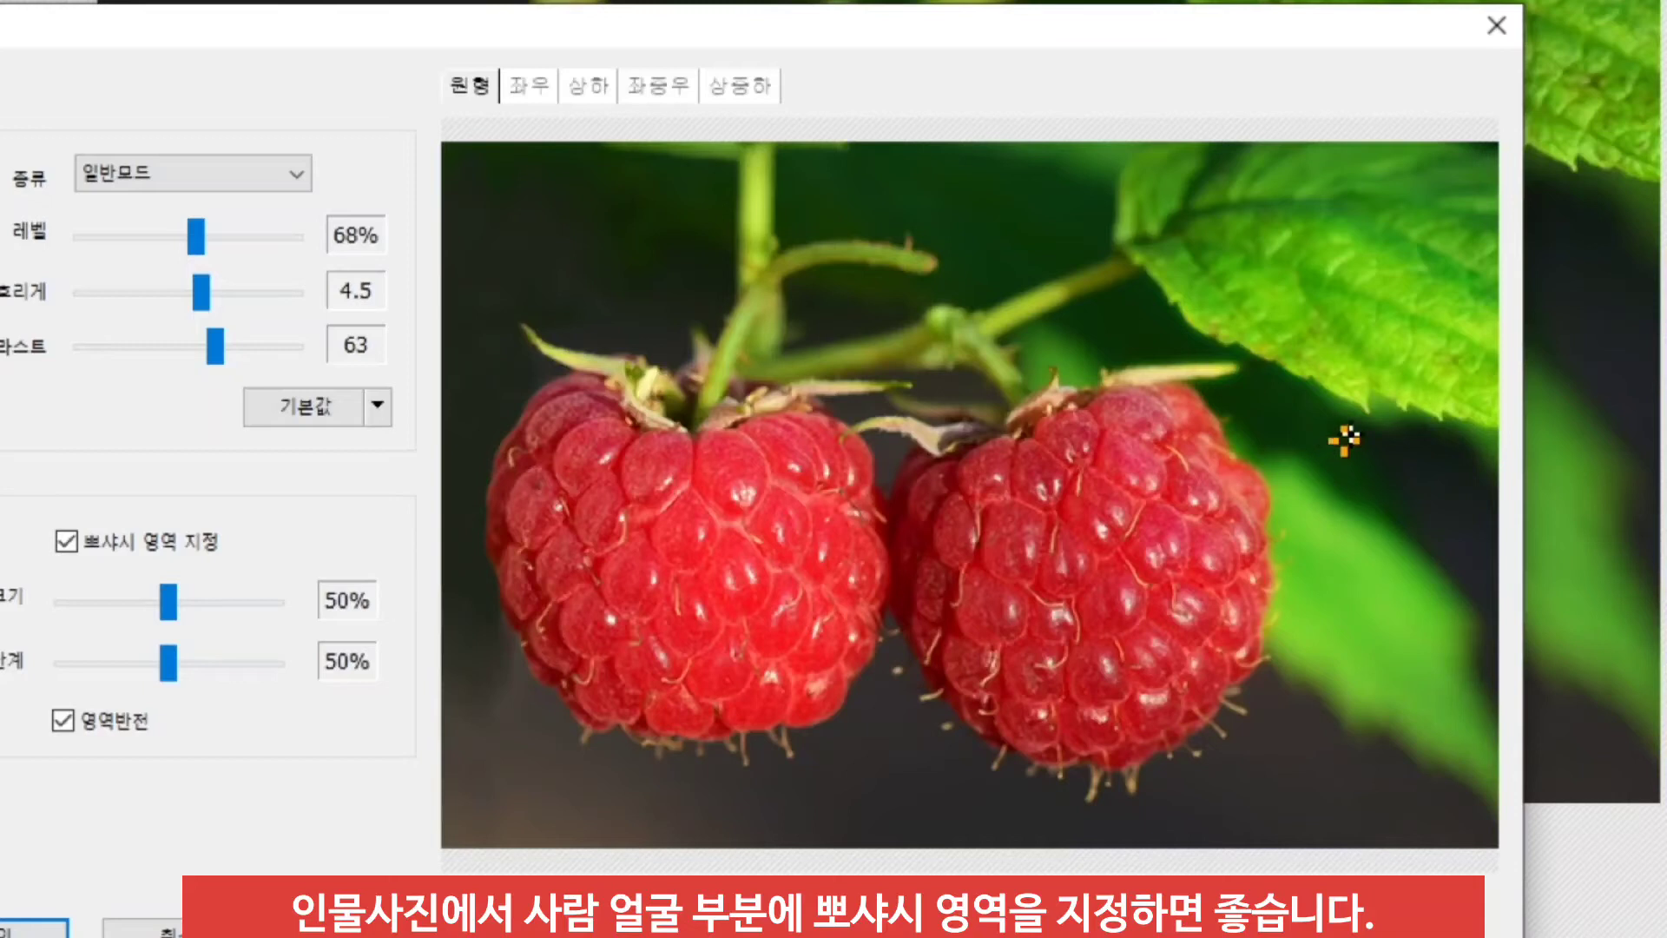
mouse_move(1343, 442)
mouse_down()
mouse_move(778, 460)
mouse_move(653, 514)
mouse_move(988, 528)
mouse_move(873, 558)
mouse_move(501, 496)
mouse_move(660, 504)
mouse_up()
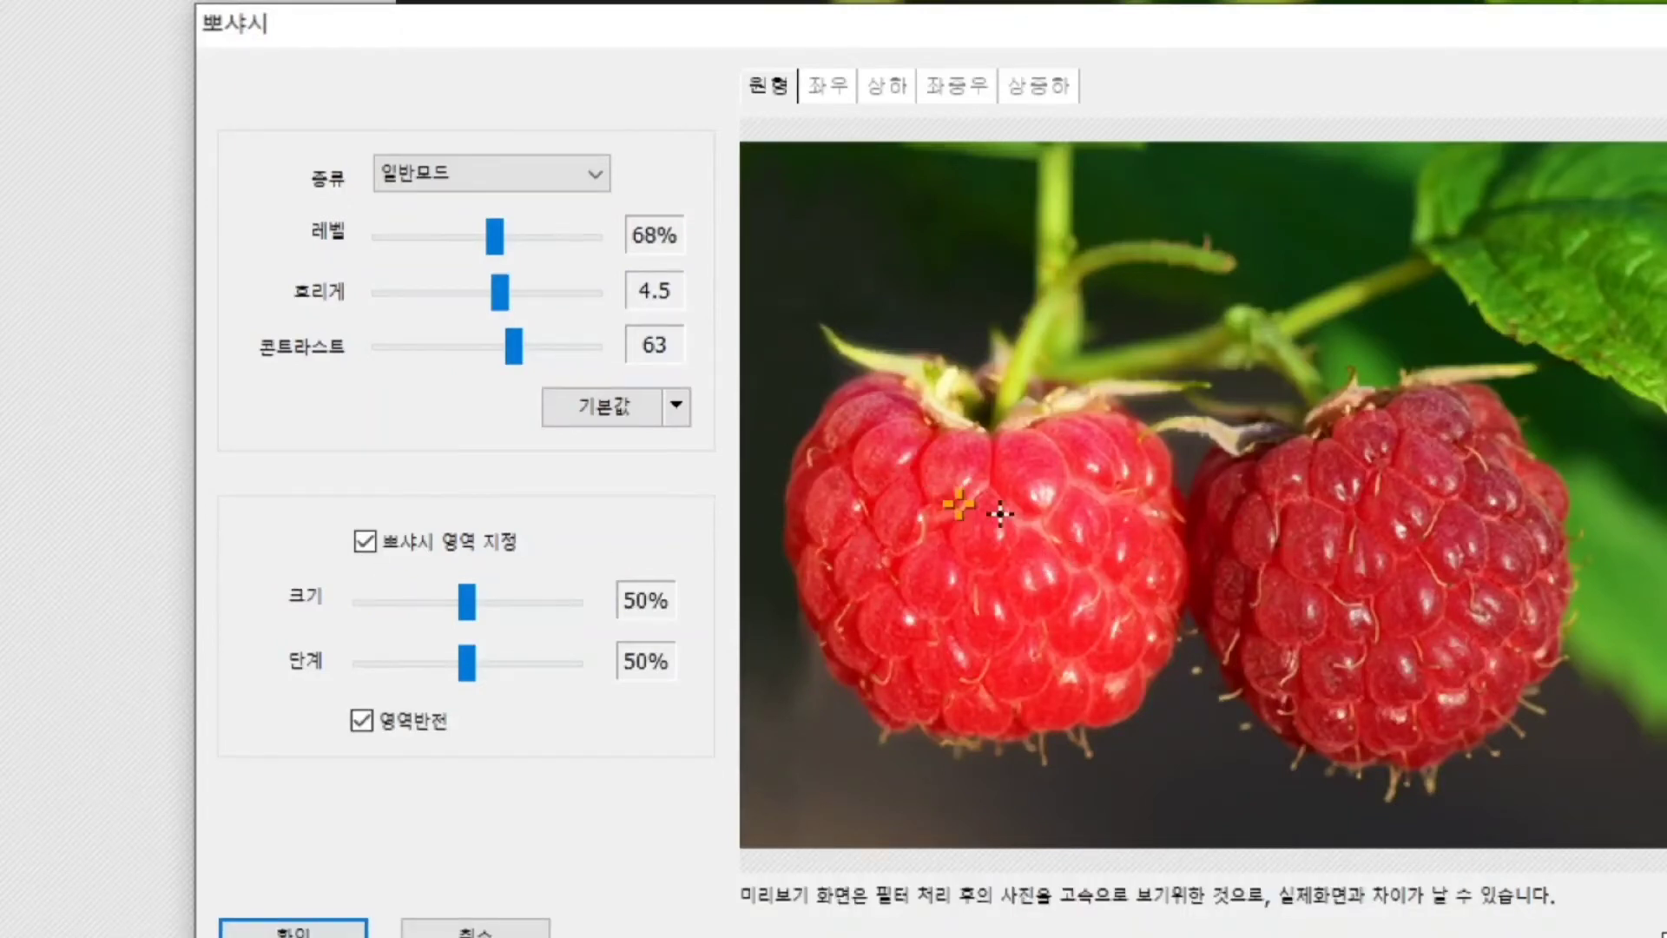
drag(966, 499, 982, 560)
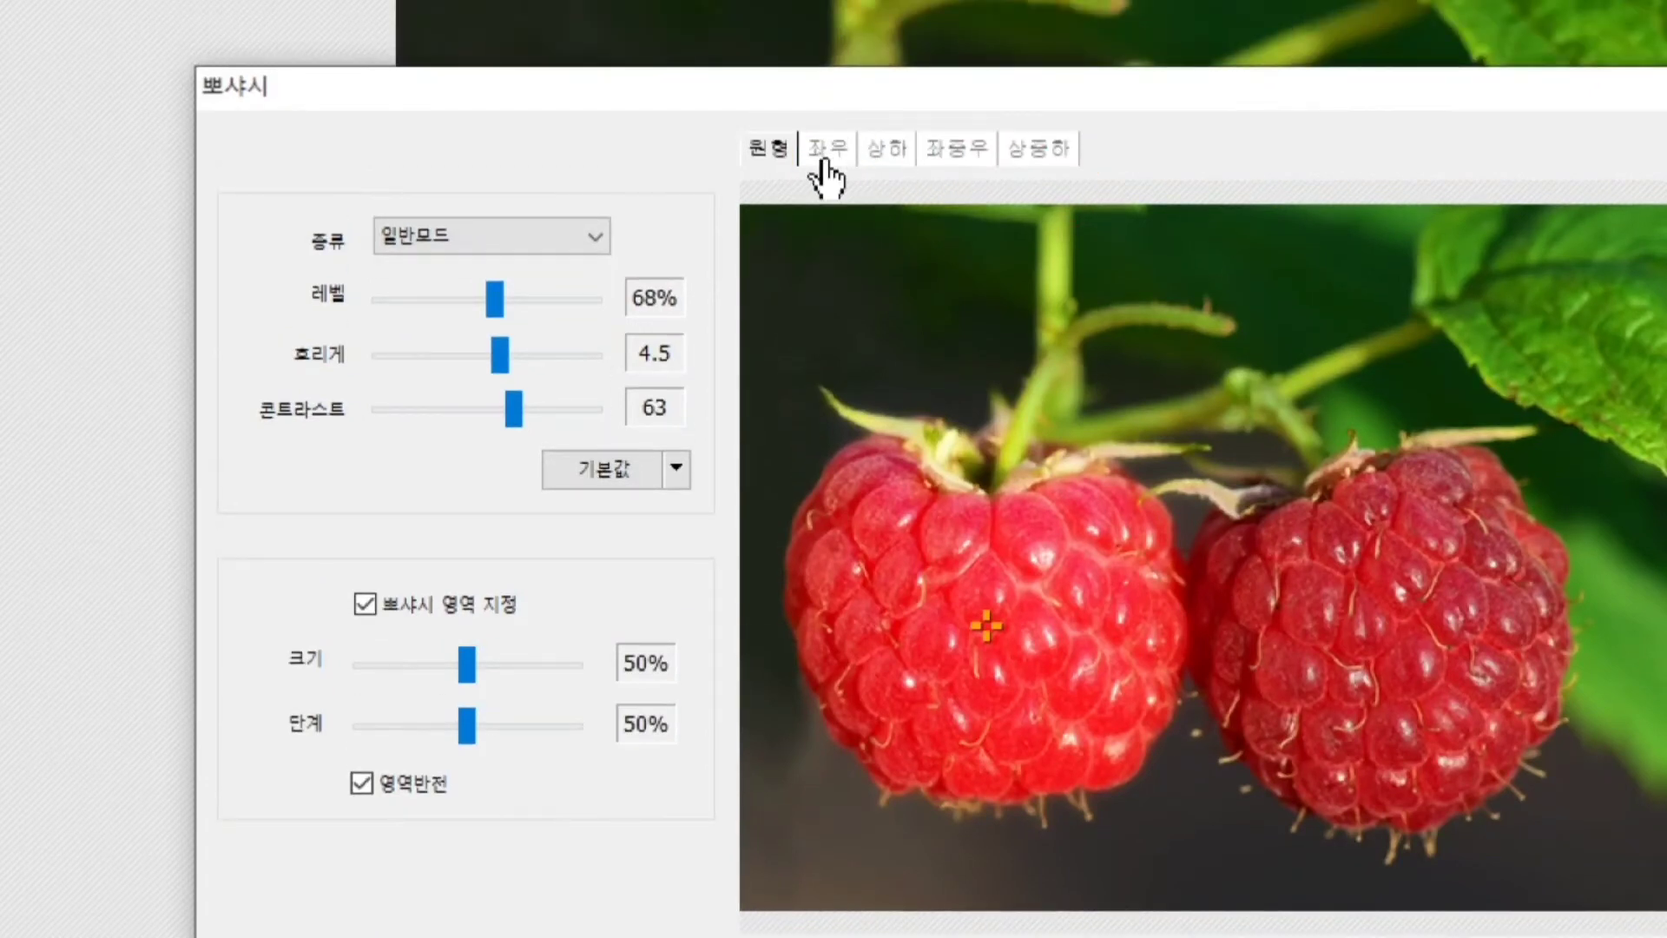
Preview the 좌우, 상하 and 좌중우 shapes for the glow area
click(821, 163)
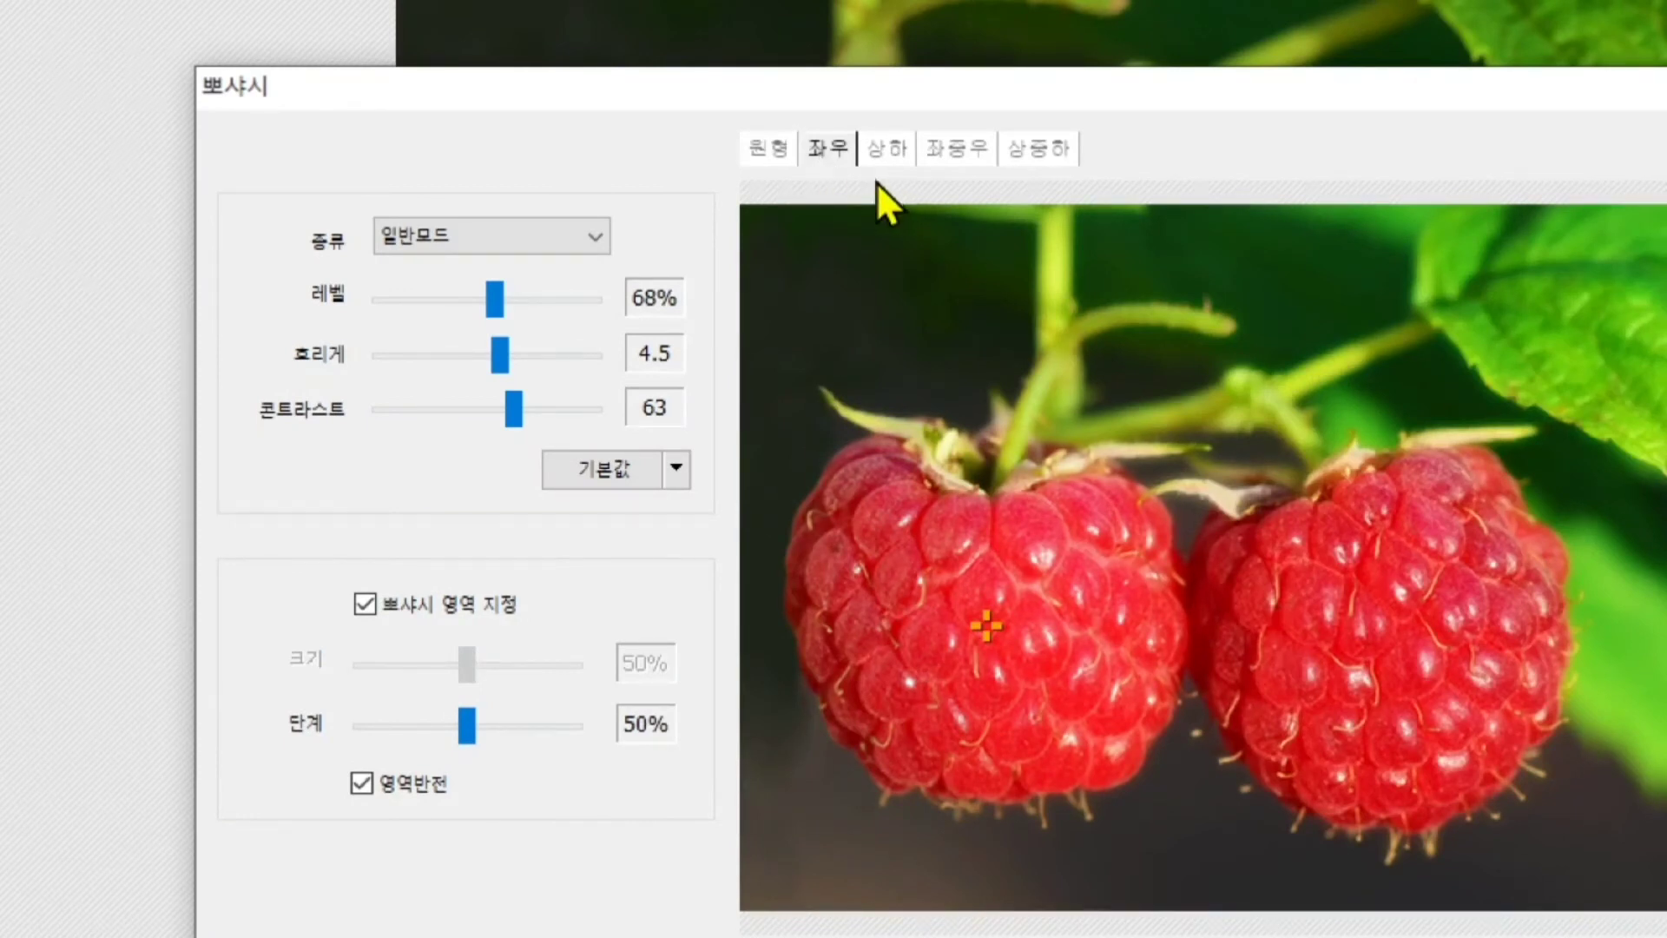
click(884, 149)
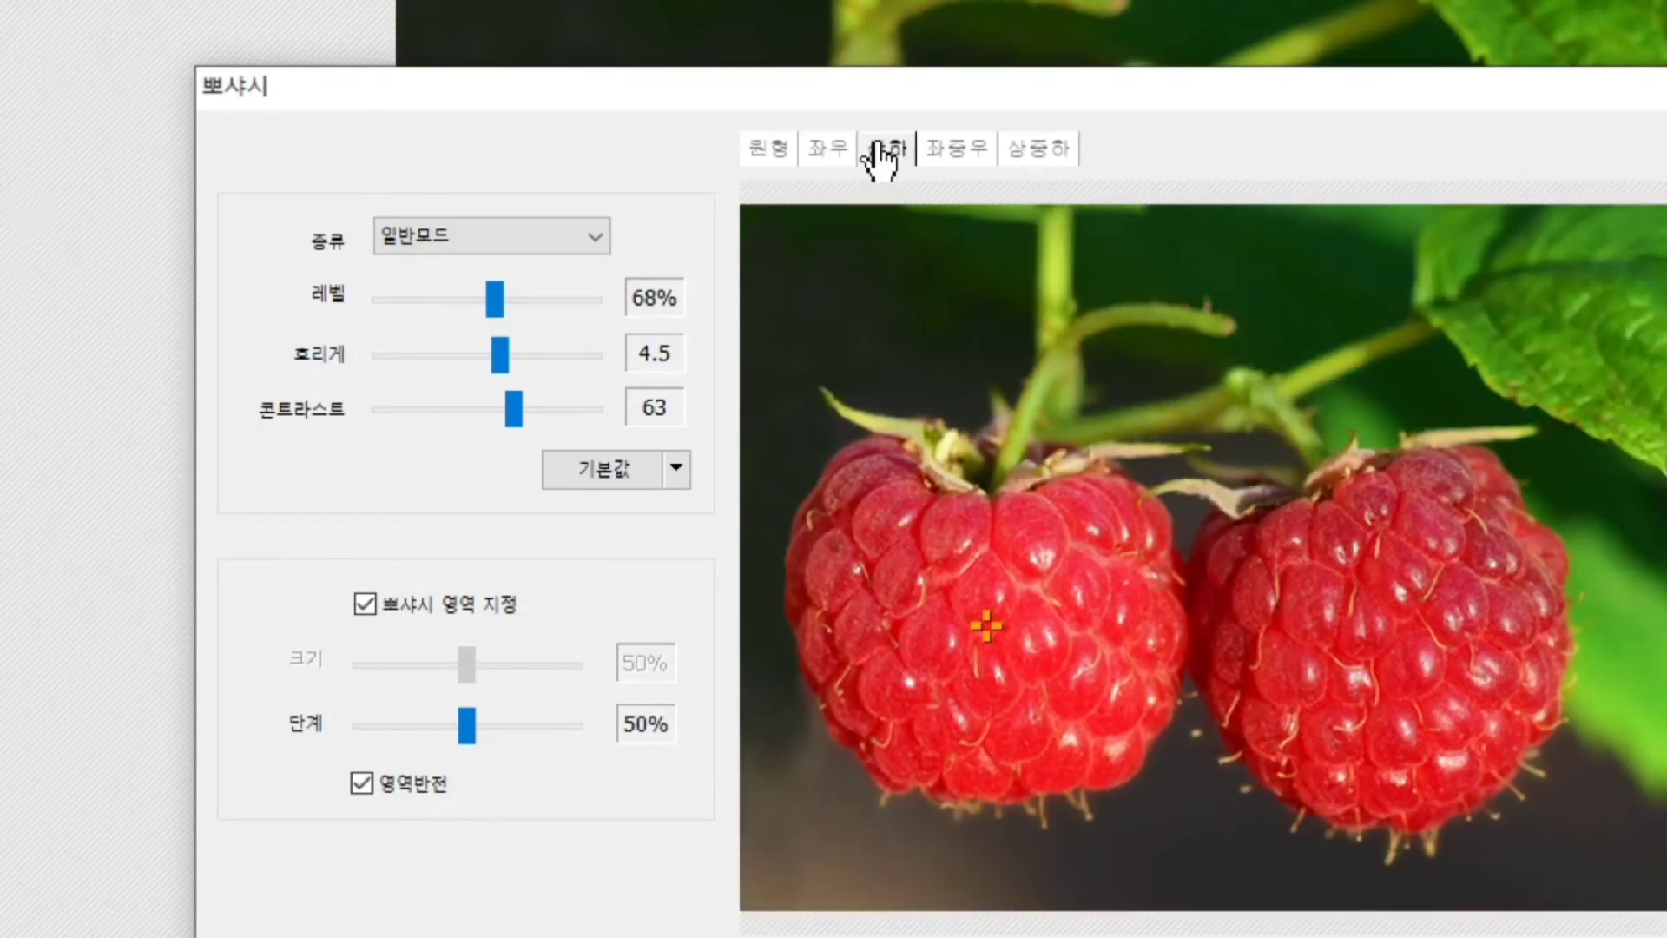
click(976, 149)
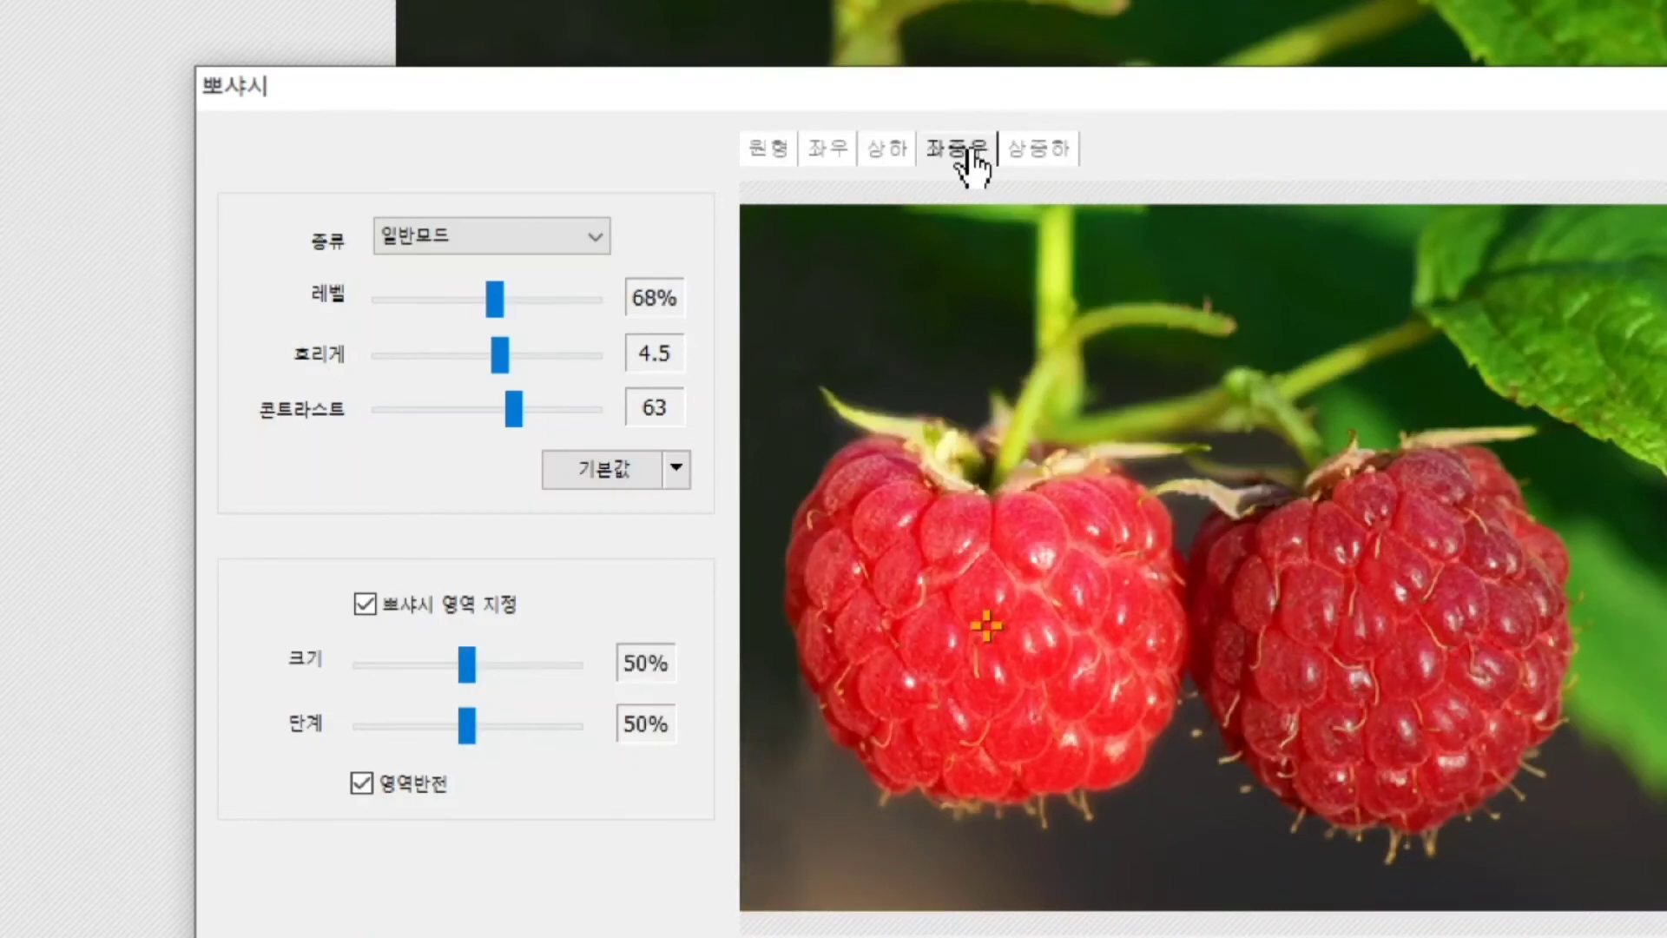
Set the glow area's shape back to 원형 and apply the 뽀샤시 effect to the photo
click(775, 149)
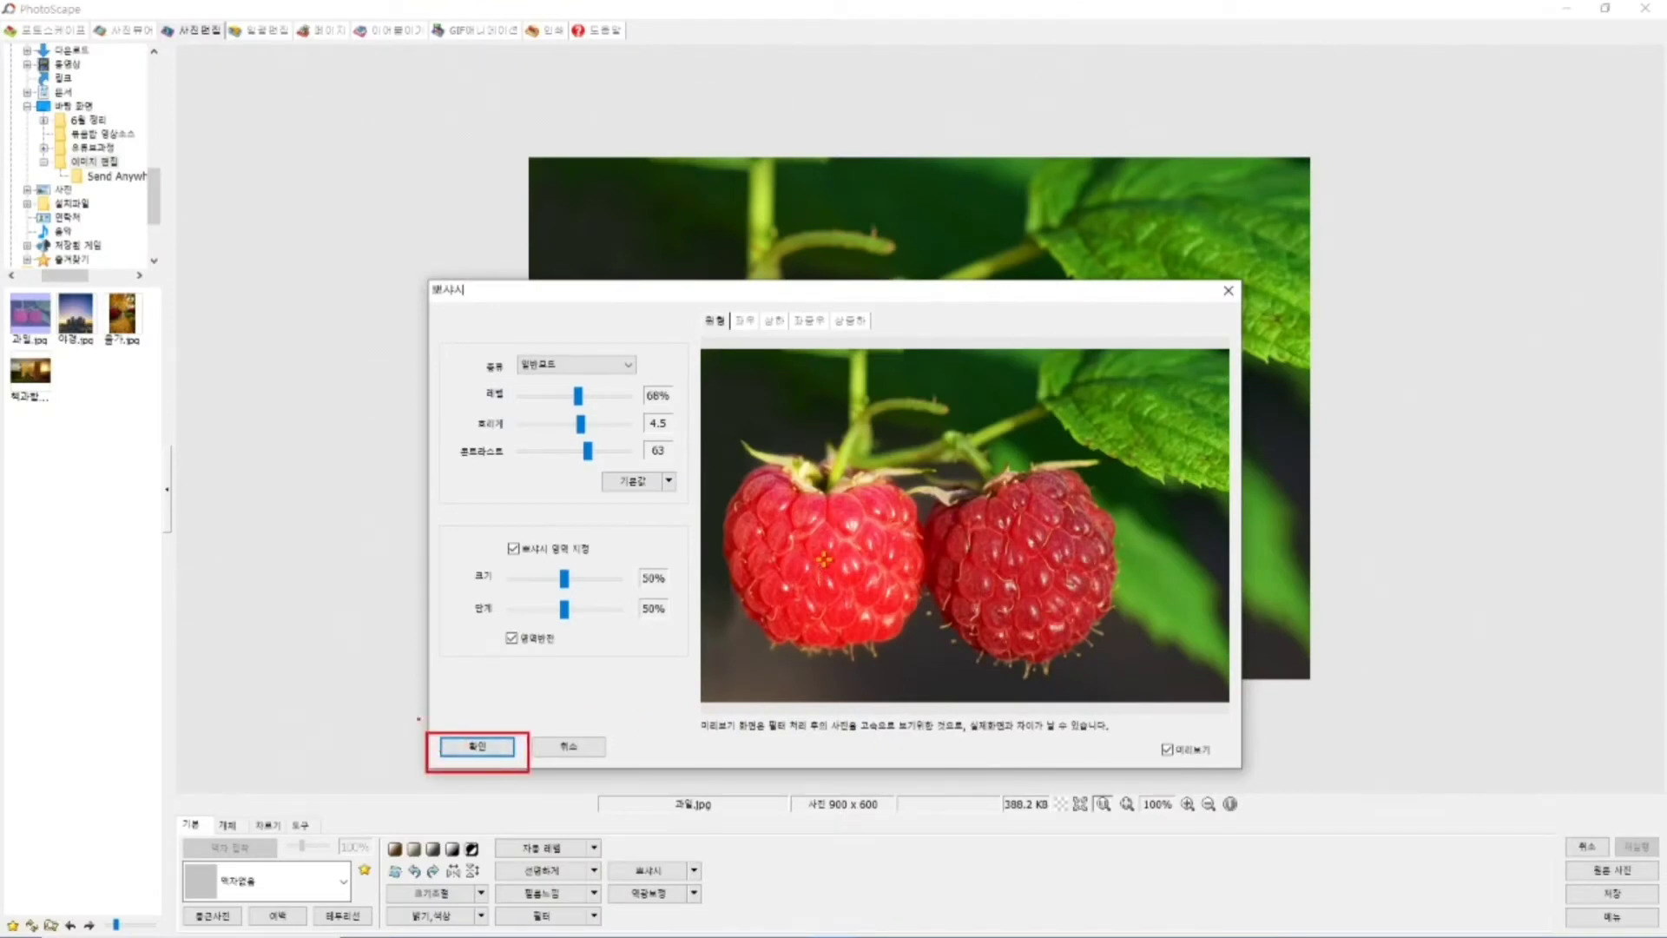
drag(418, 719, 521, 693)
click(464, 749)
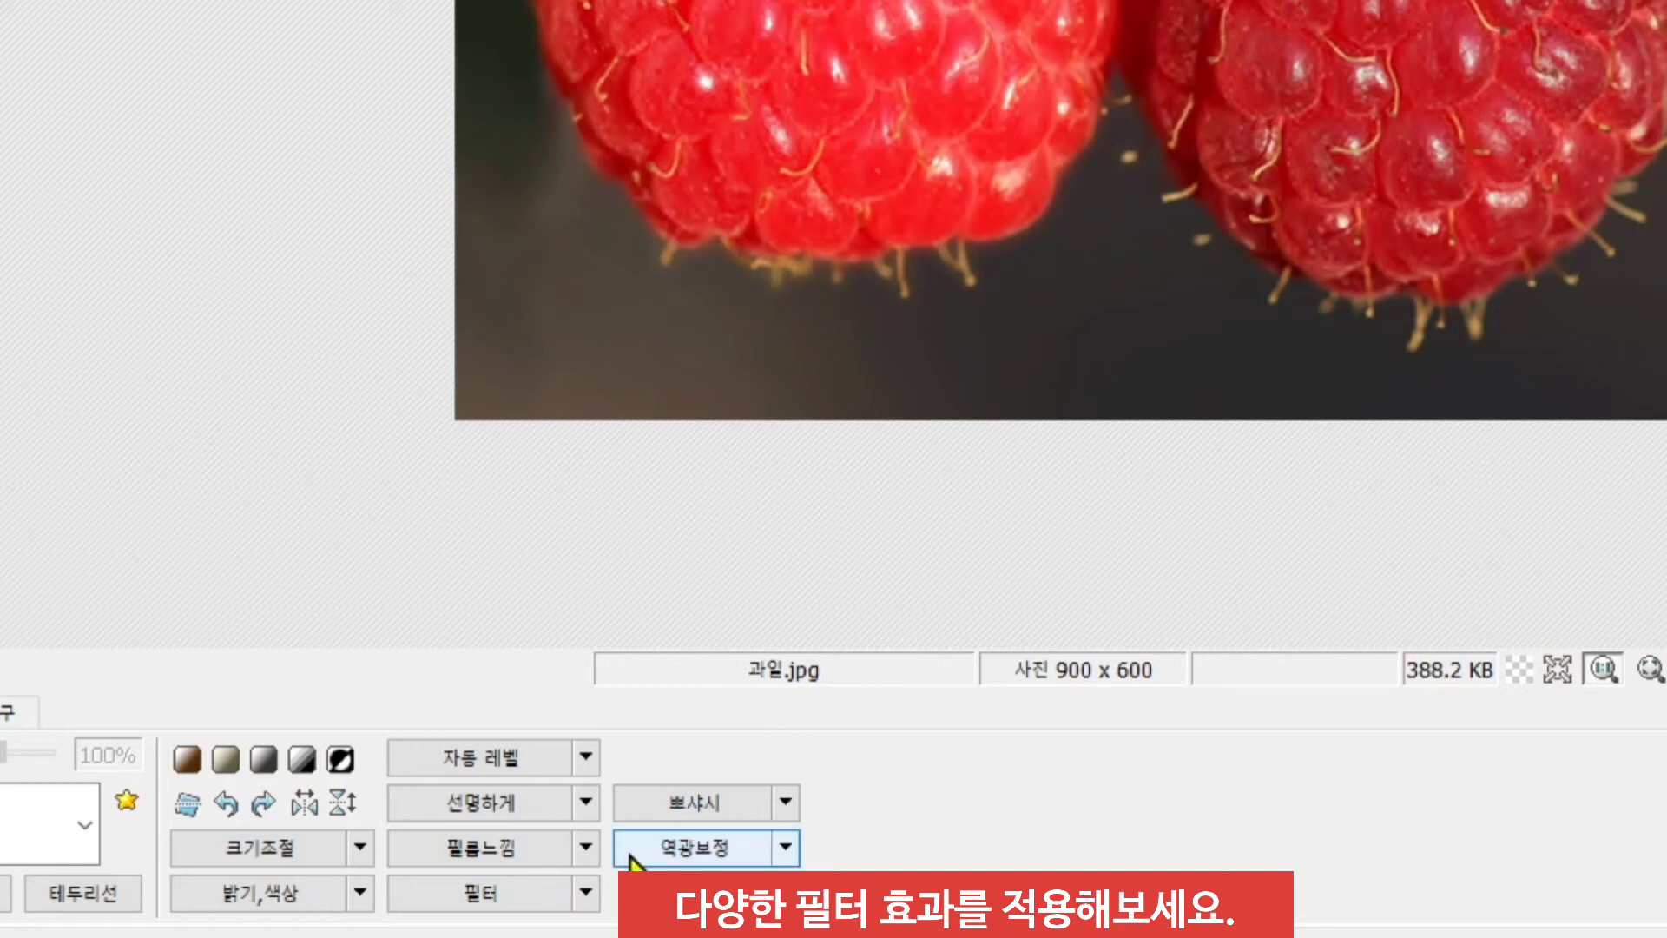
Preview the 필름느낌 film presets on the photo and leave them without applying one
click(596, 891)
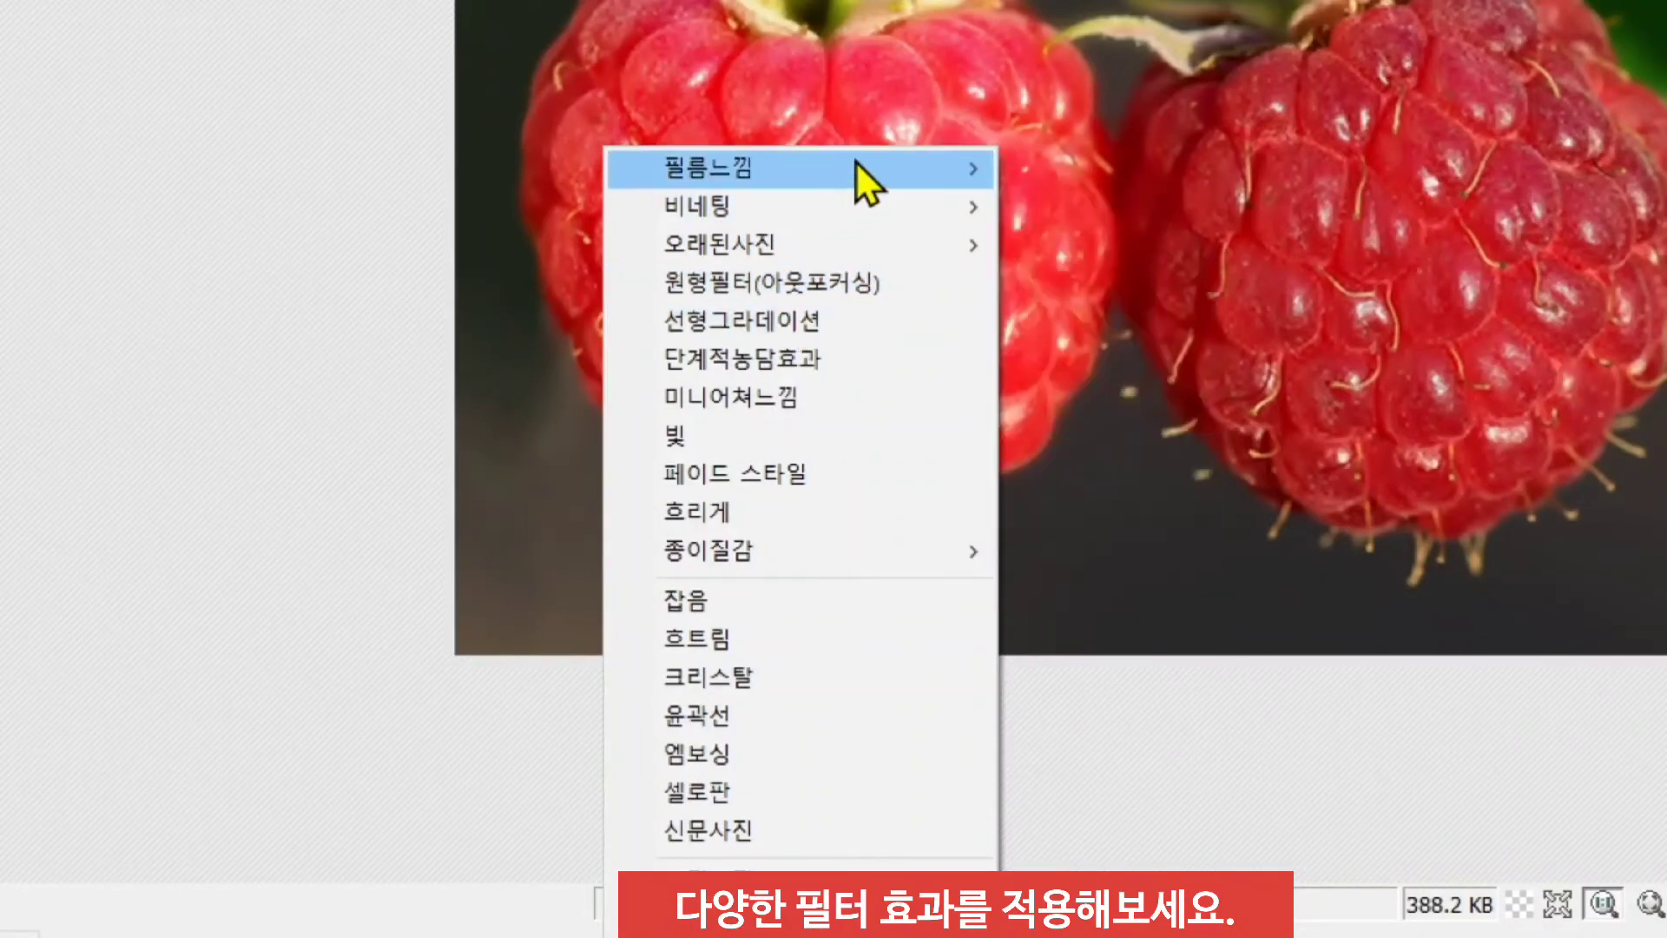
mouse_move(857, 161)
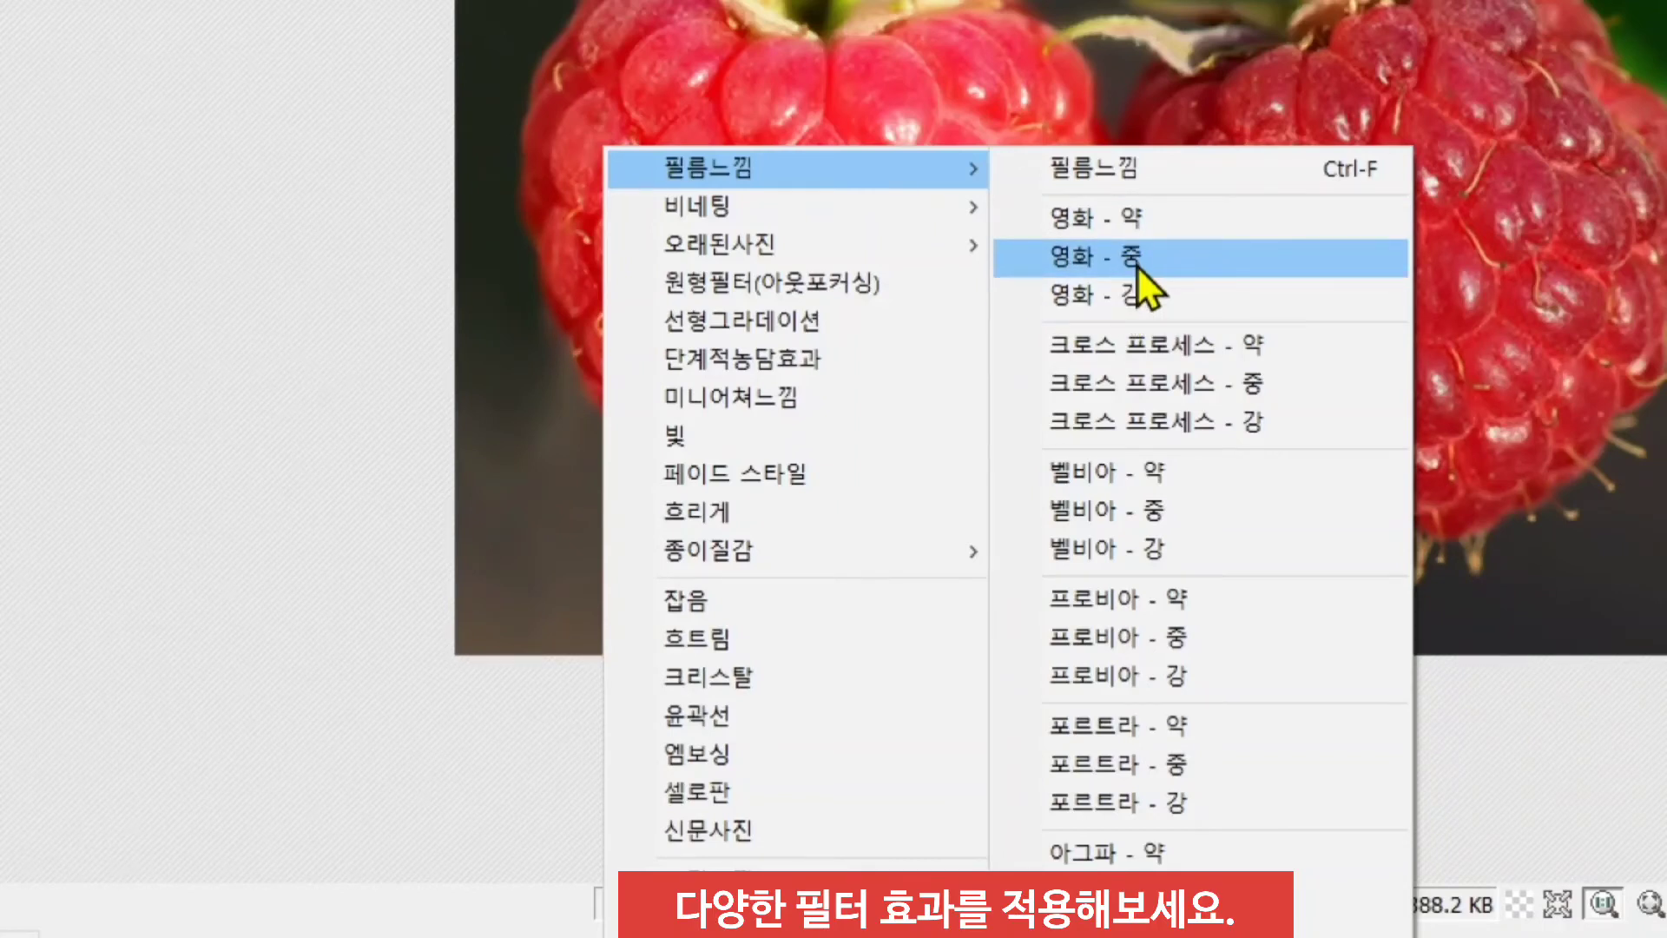
click(1128, 188)
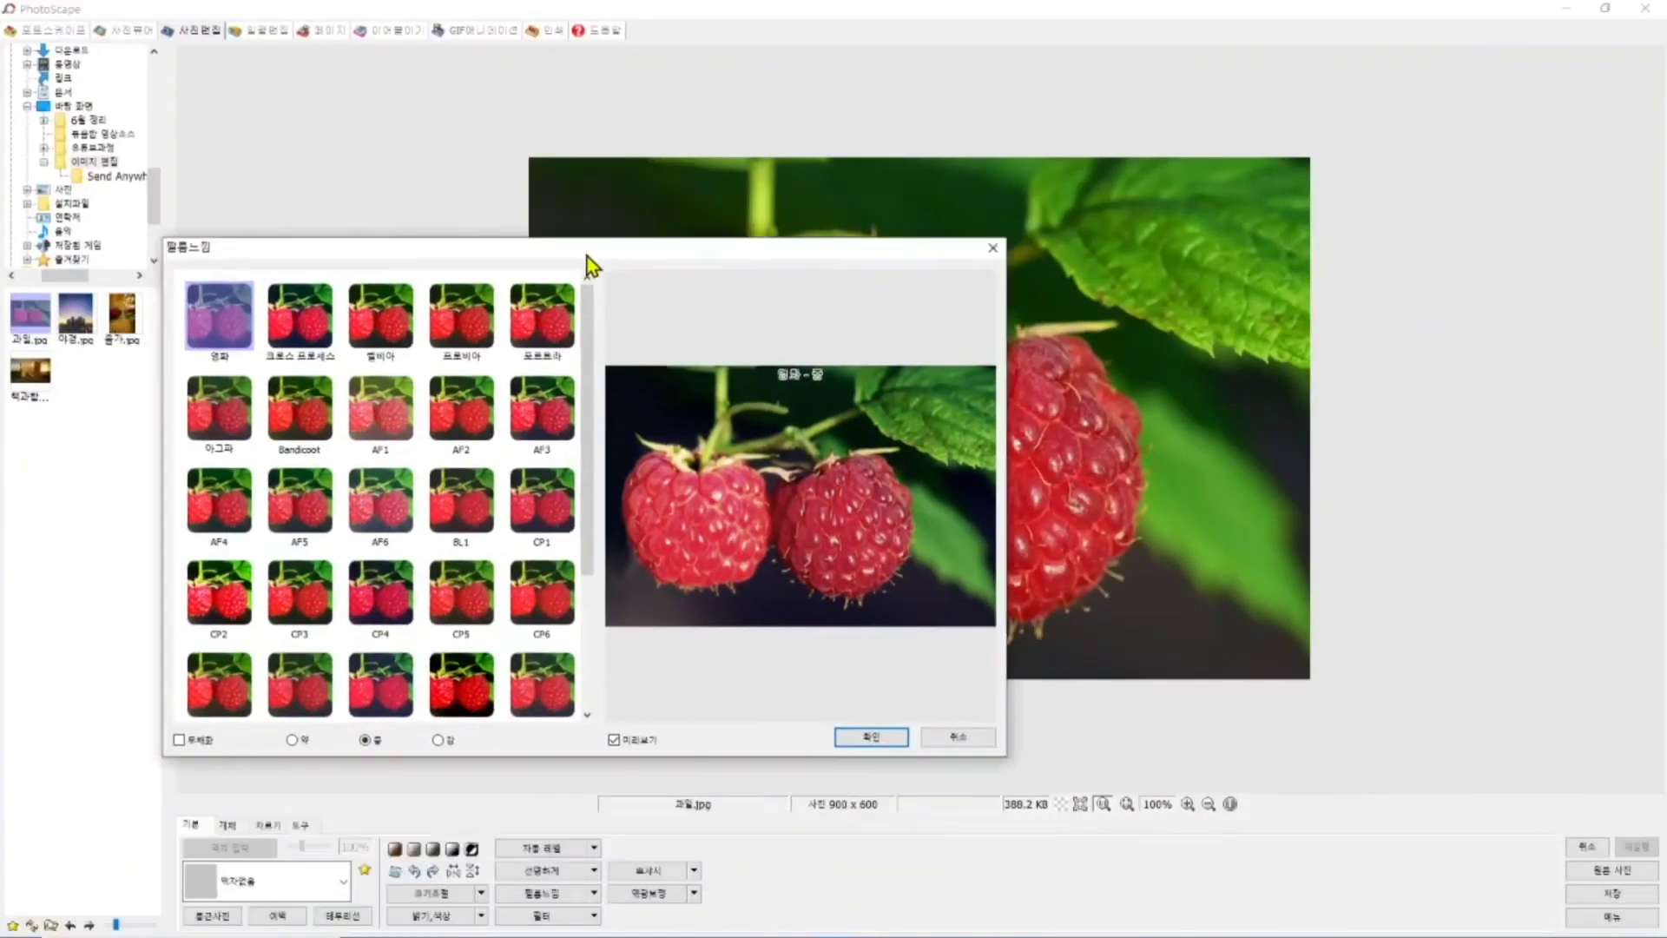
drag(587, 257, 619, 268)
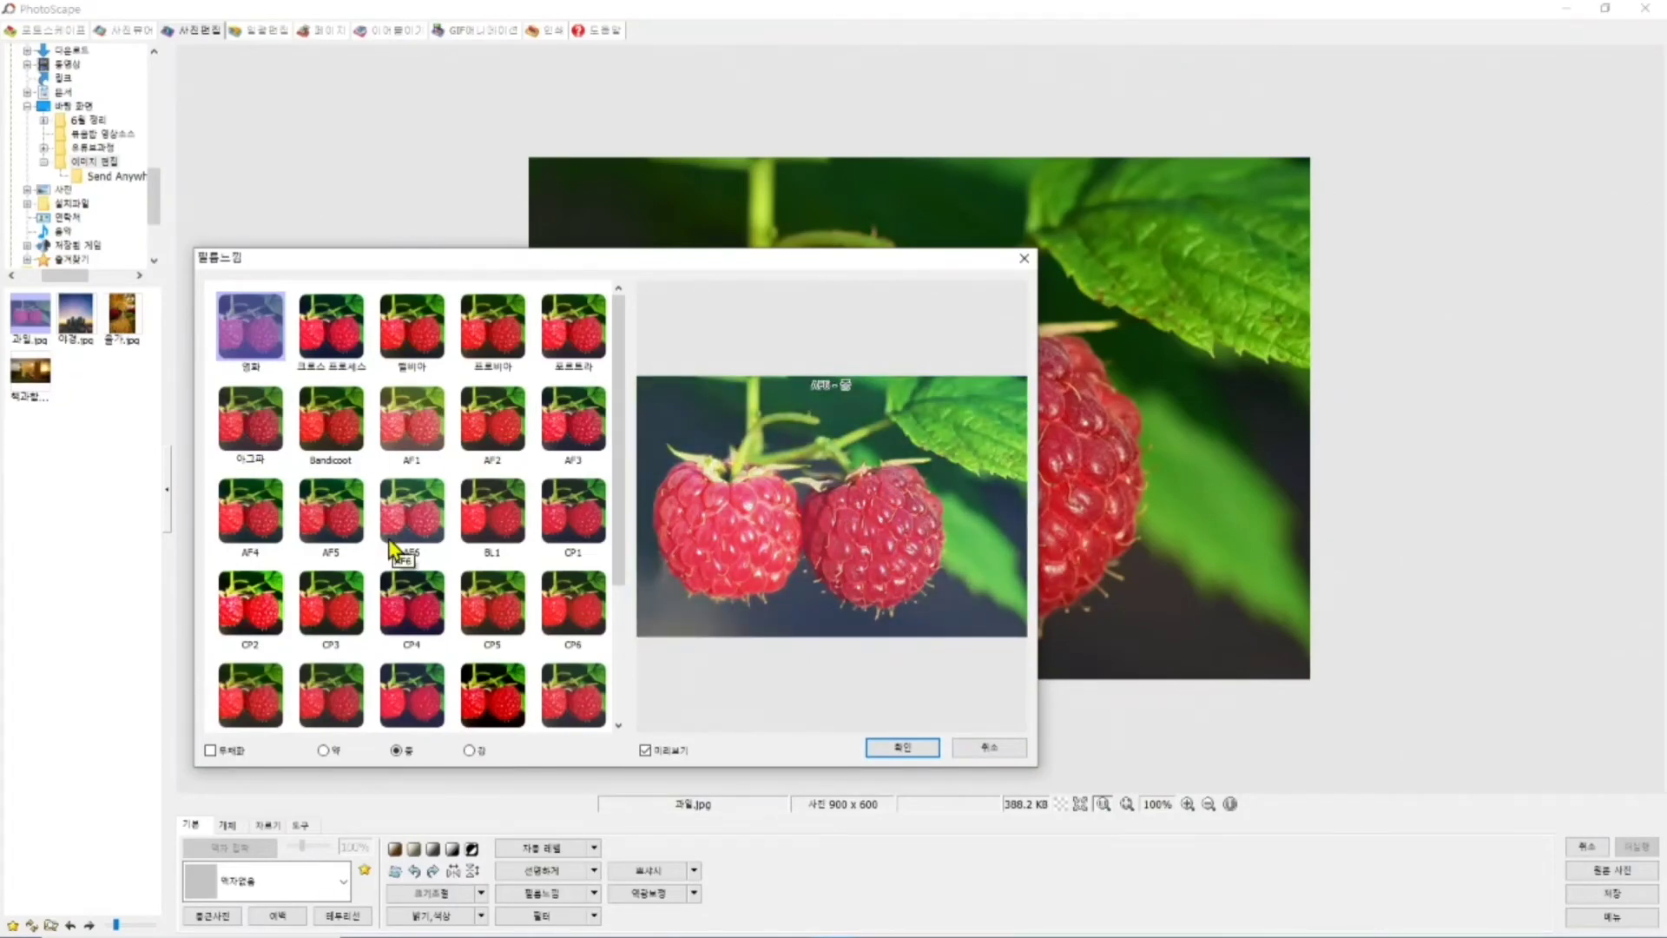
click(990, 748)
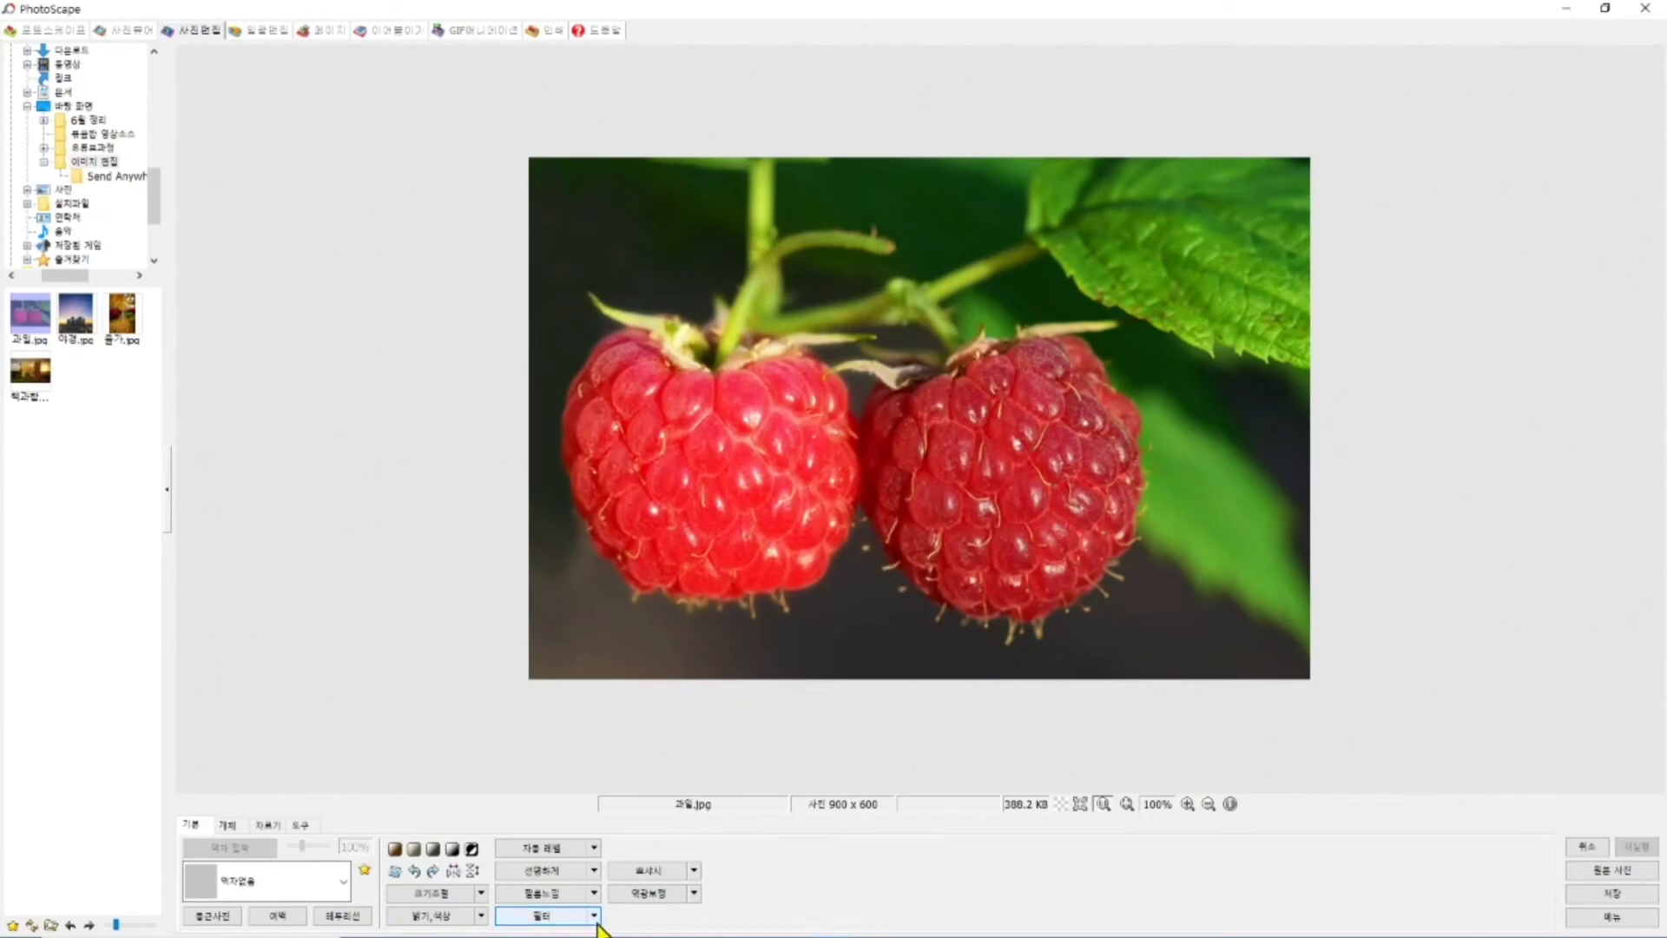
Start the 선형그라데이션 filter on the photo and move its dialog up beside the berries
click(595, 918)
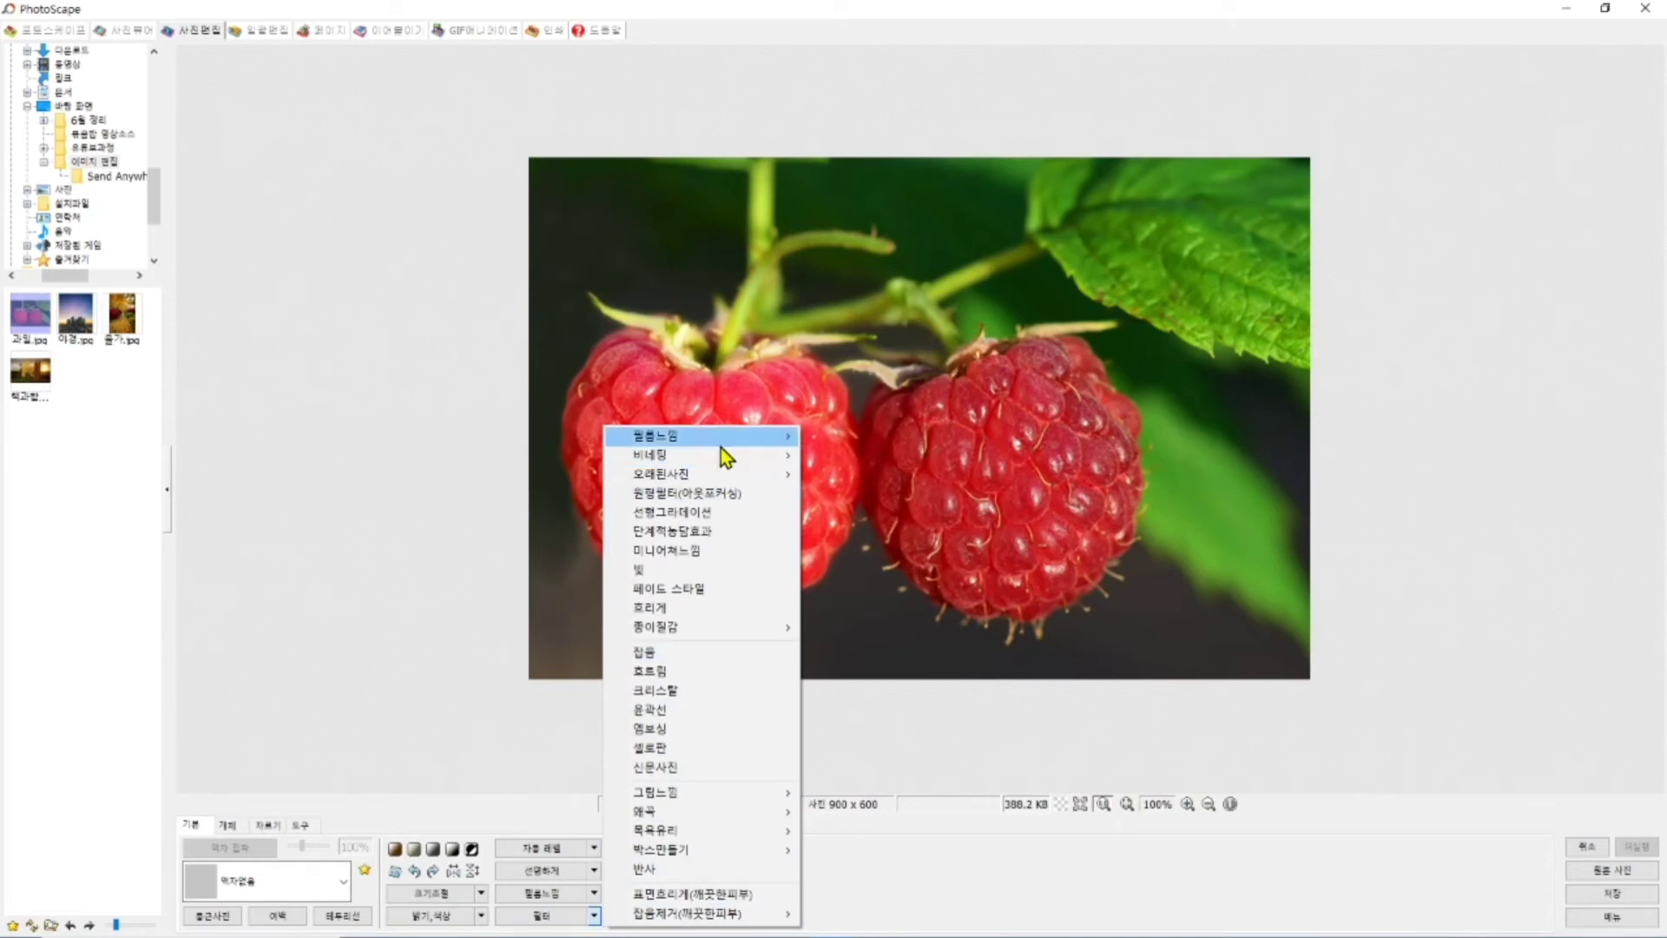
click(659, 514)
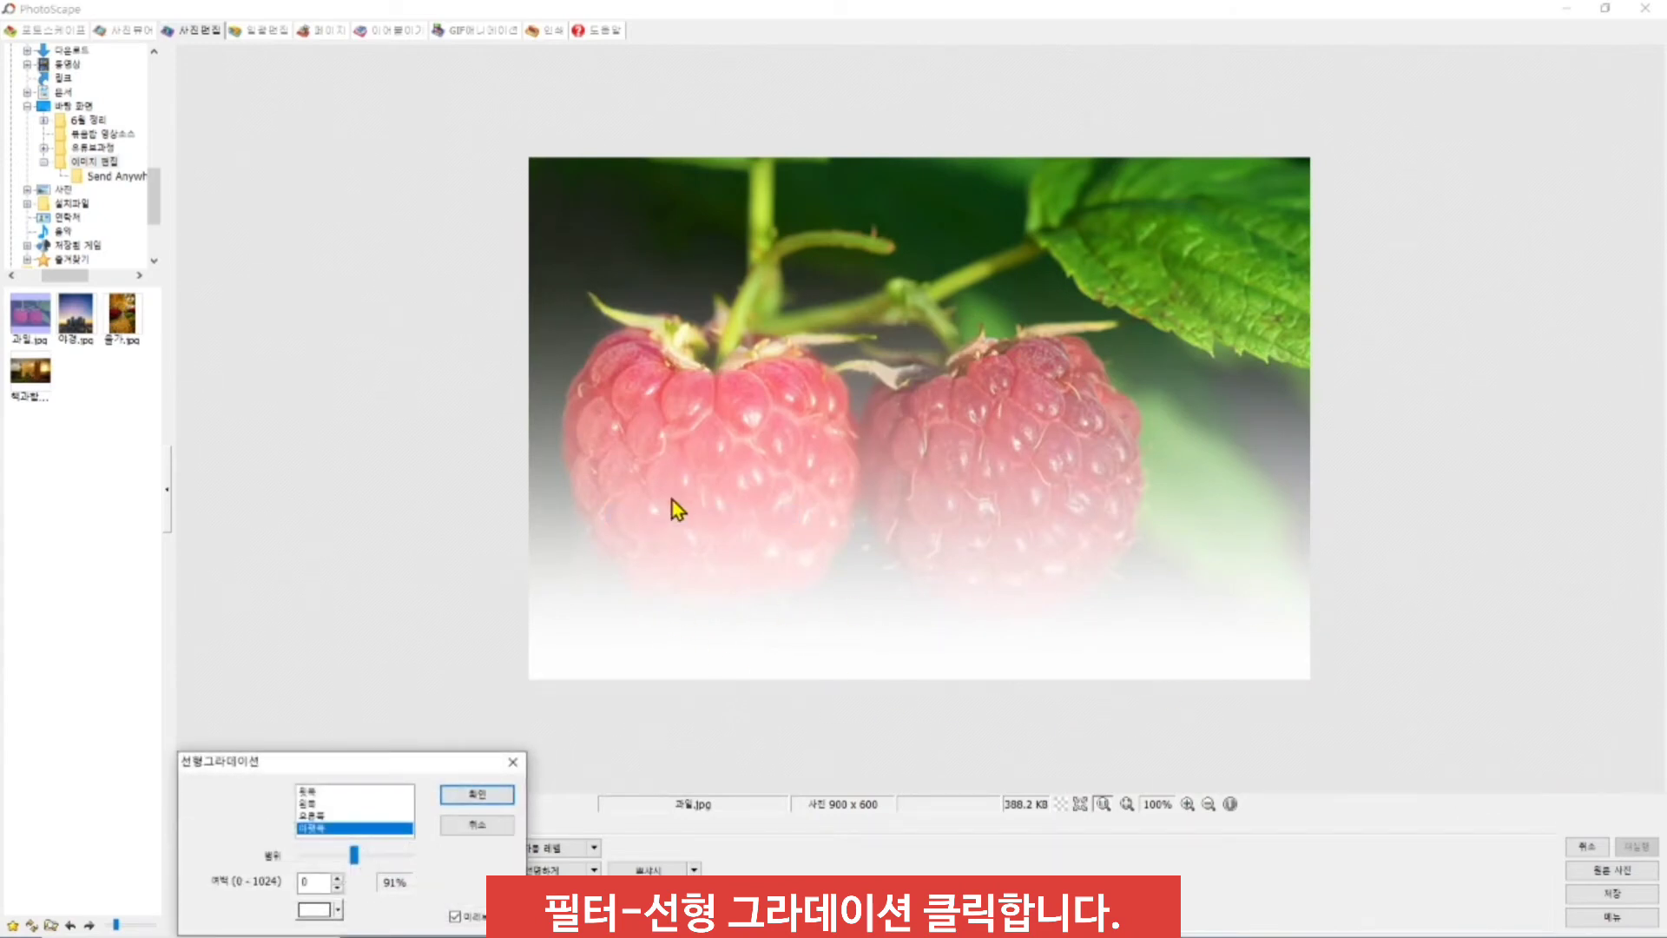
drag(441, 761, 462, 494)
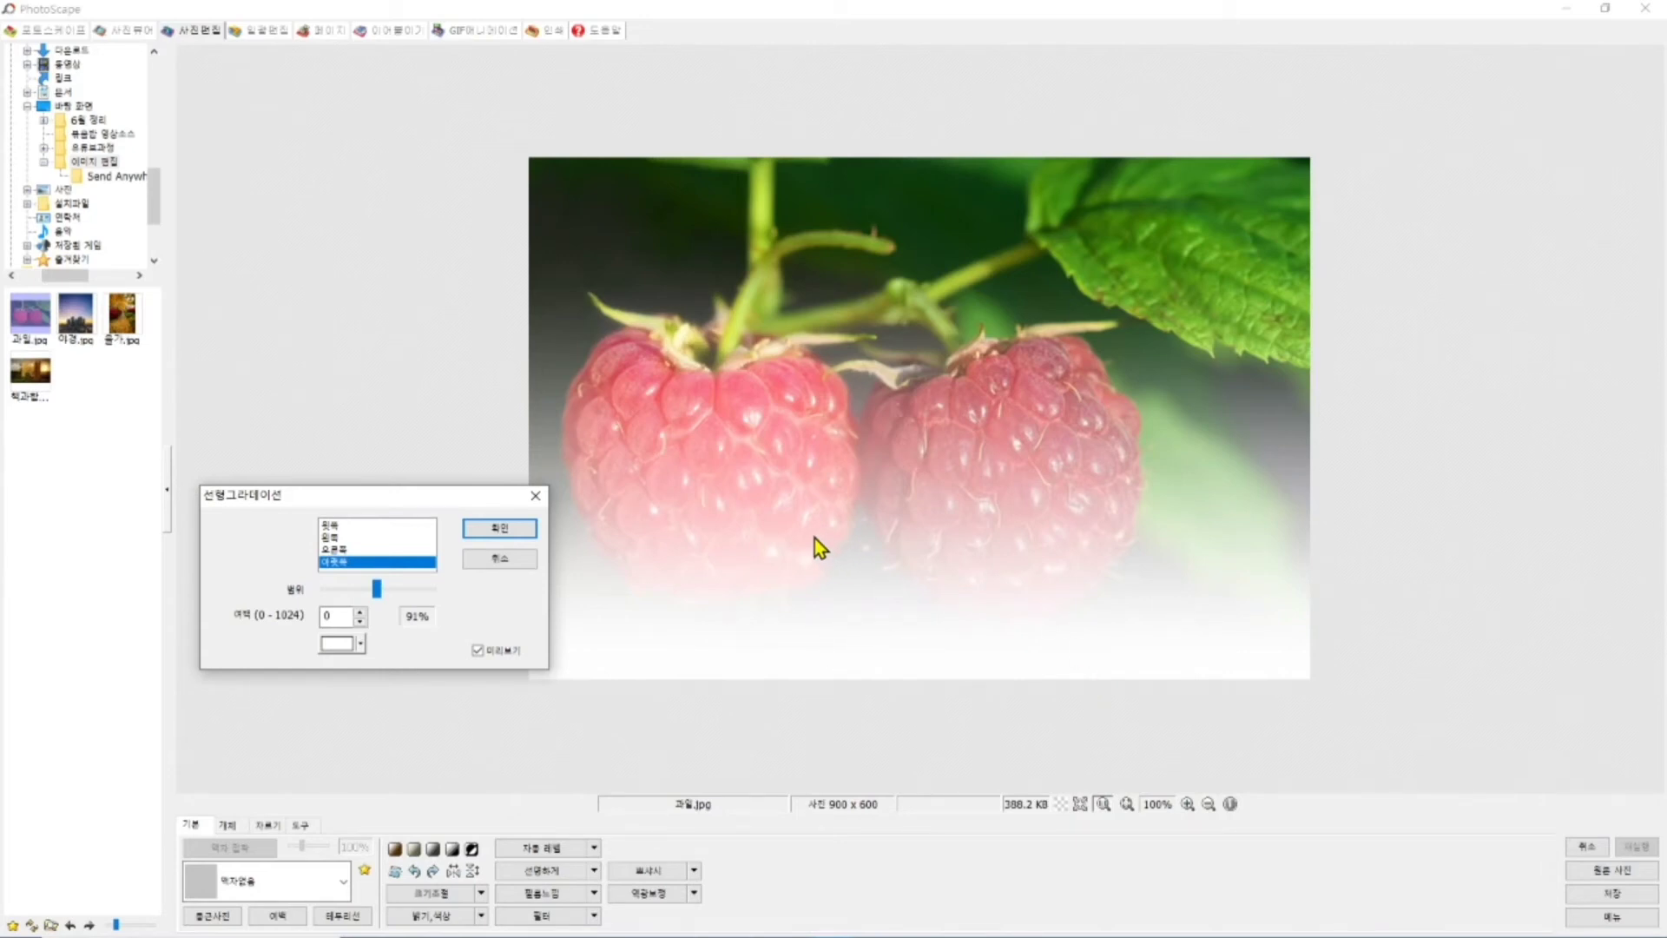
Preview the linear gradient from 윗쪽, 왼쪽 and 오른쪽, and set its direction back to 아랫쪽
click(329, 549)
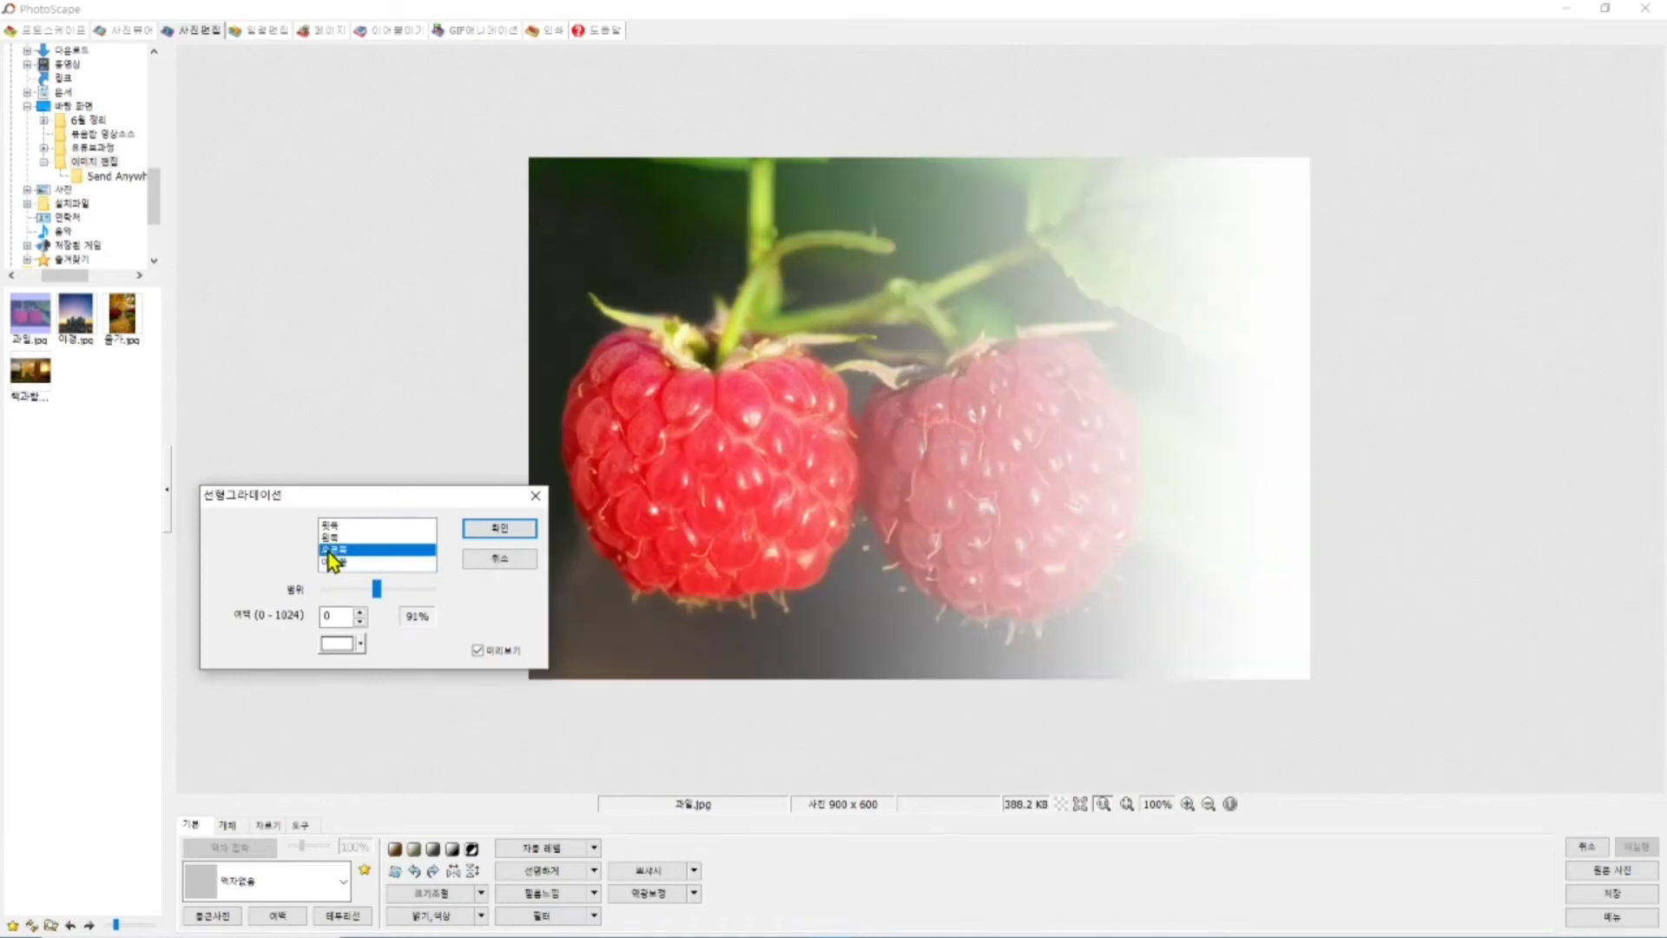
click(347, 527)
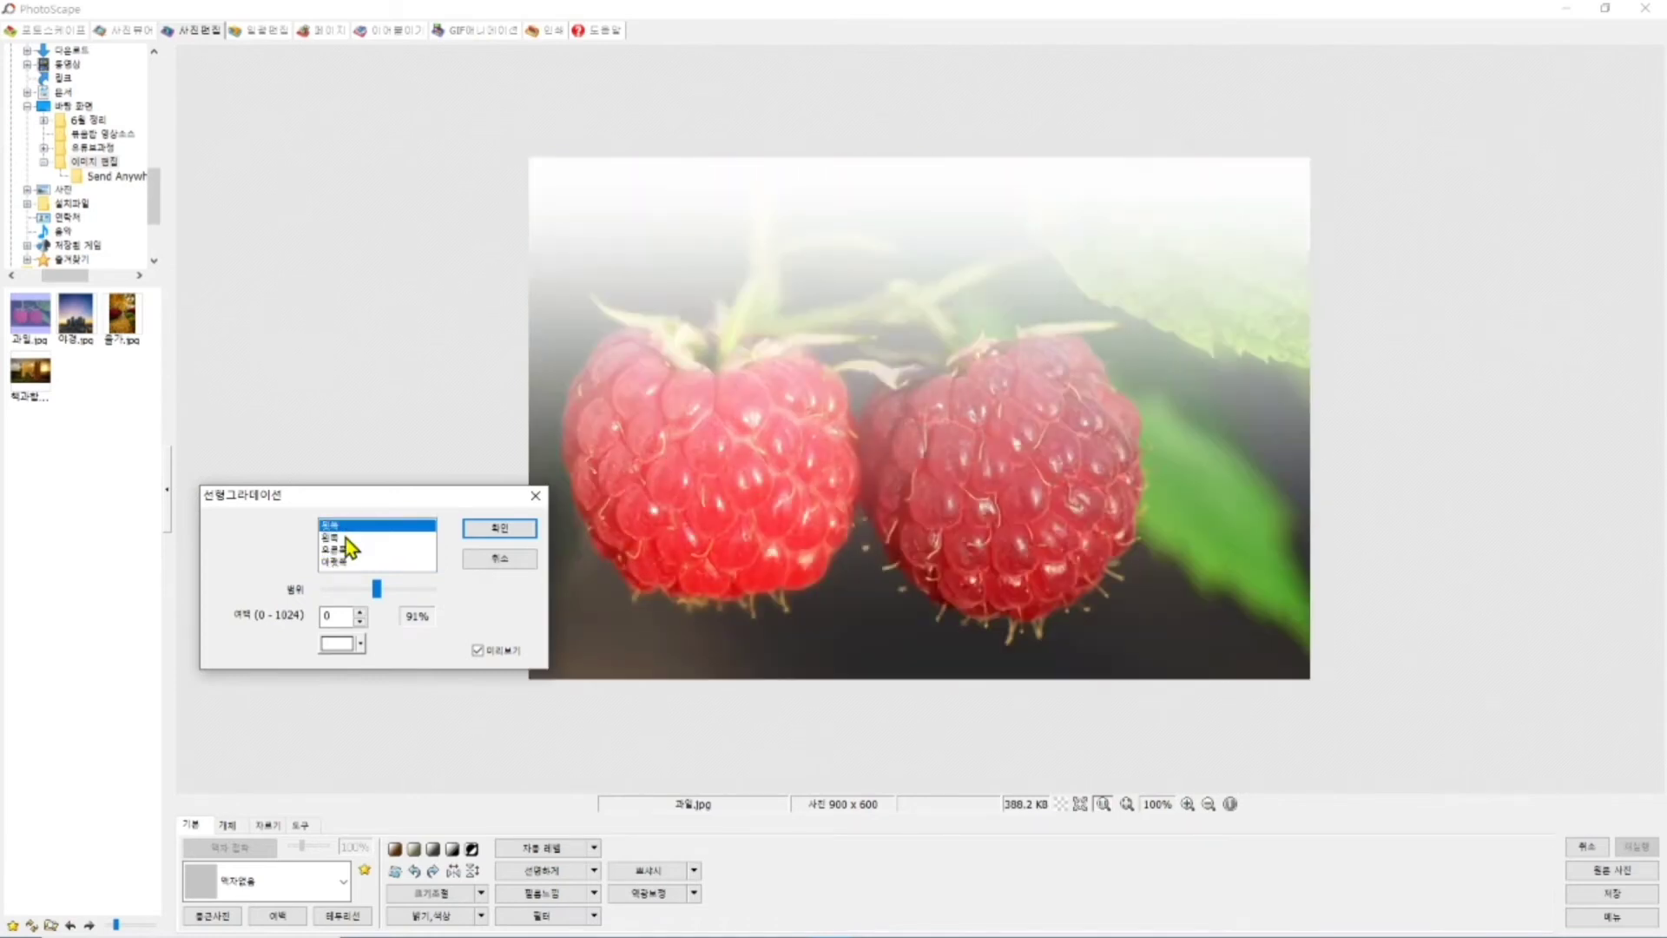
click(346, 538)
click(348, 549)
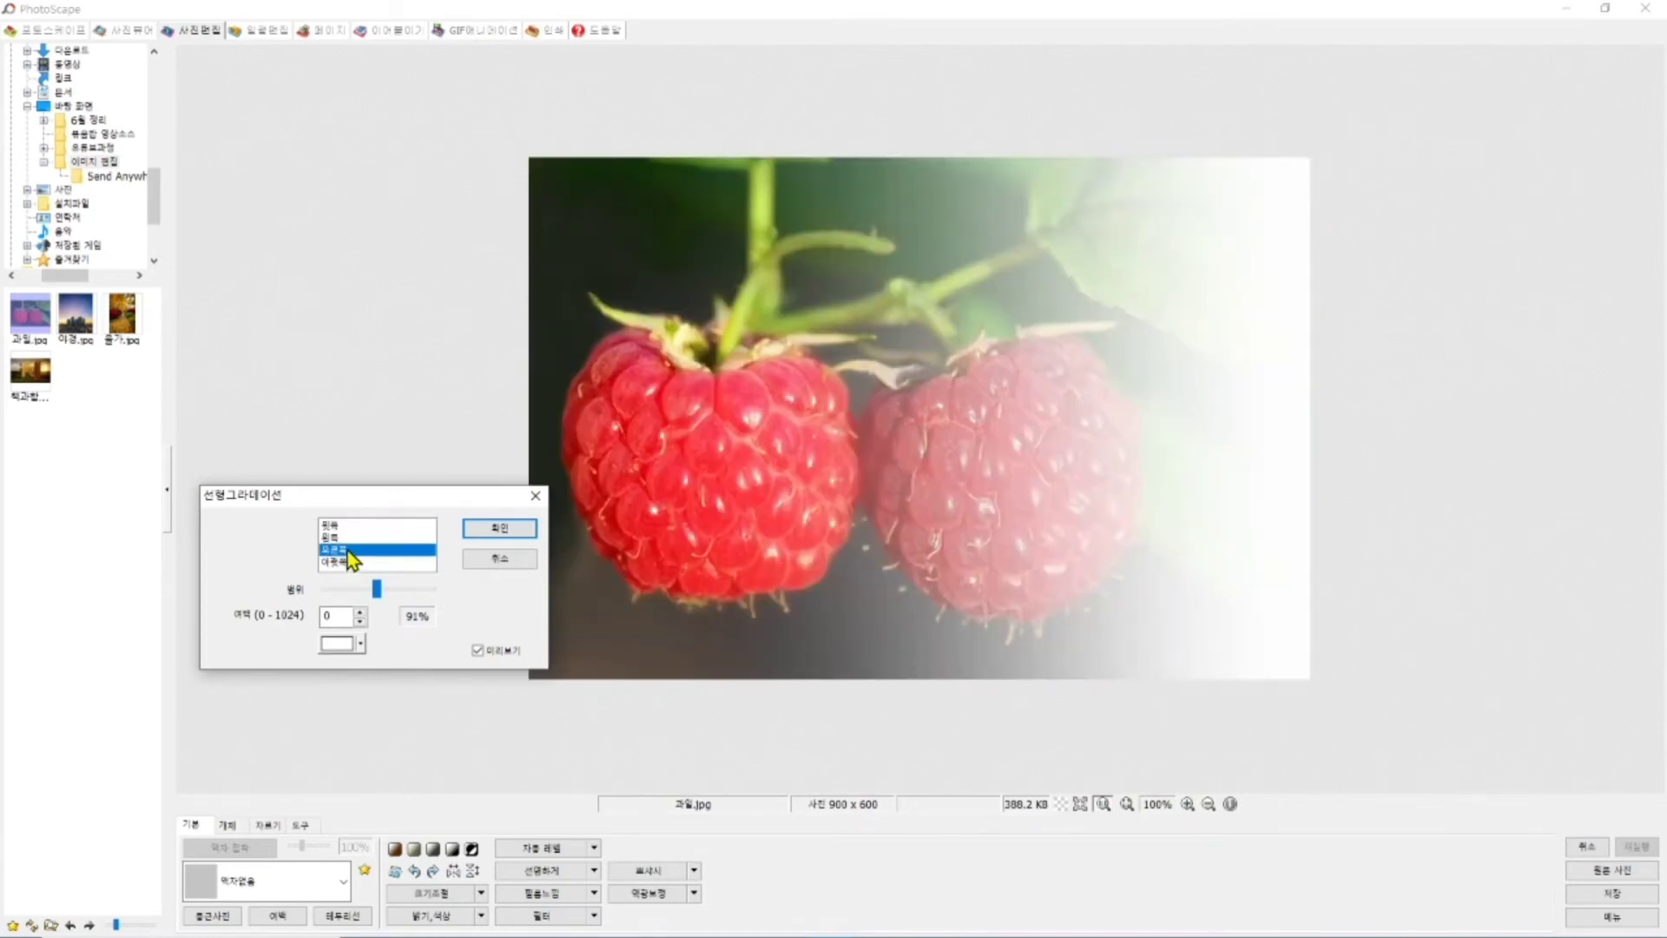
click(359, 537)
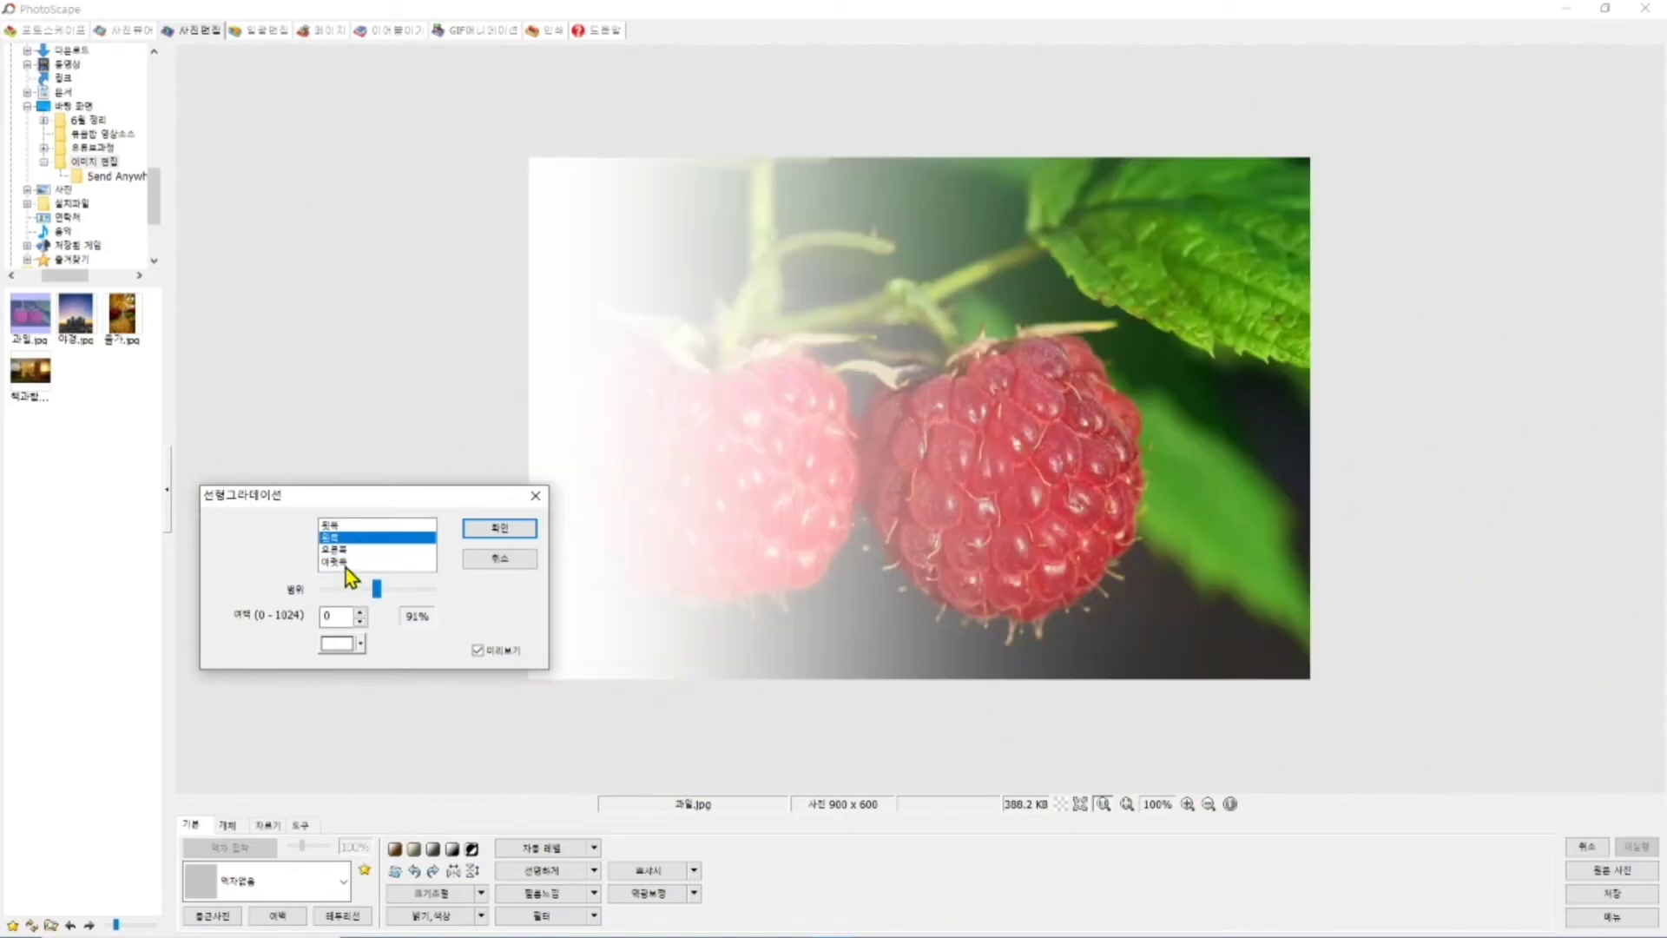
click(346, 564)
click(345, 538)
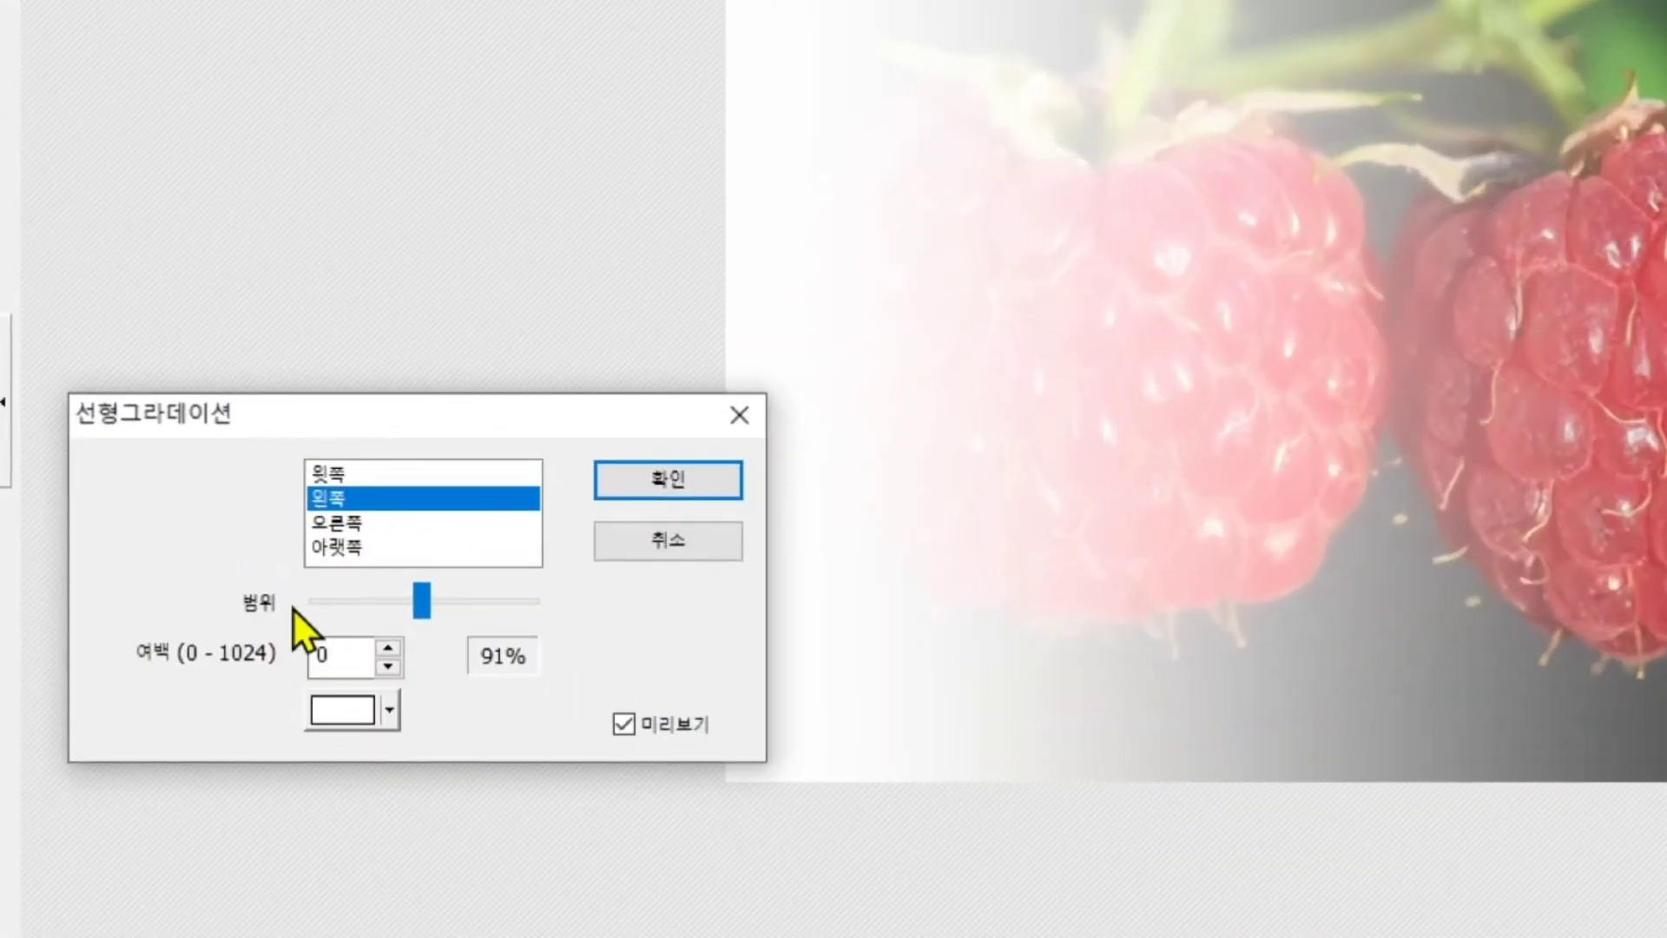
click(400, 522)
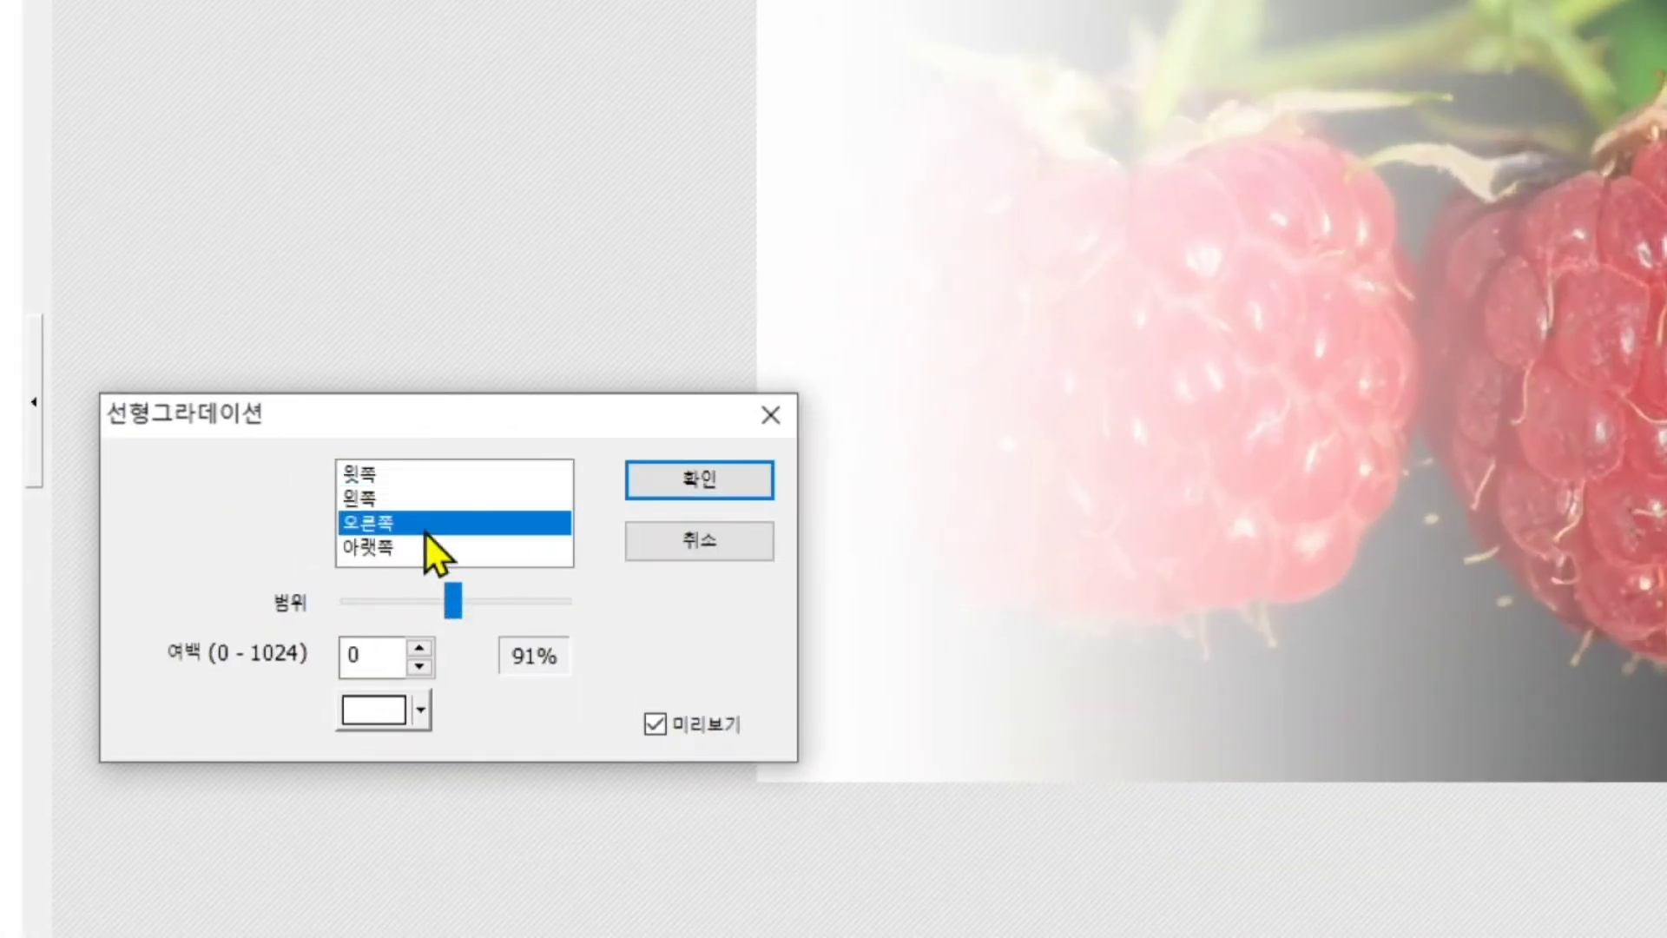
click(404, 548)
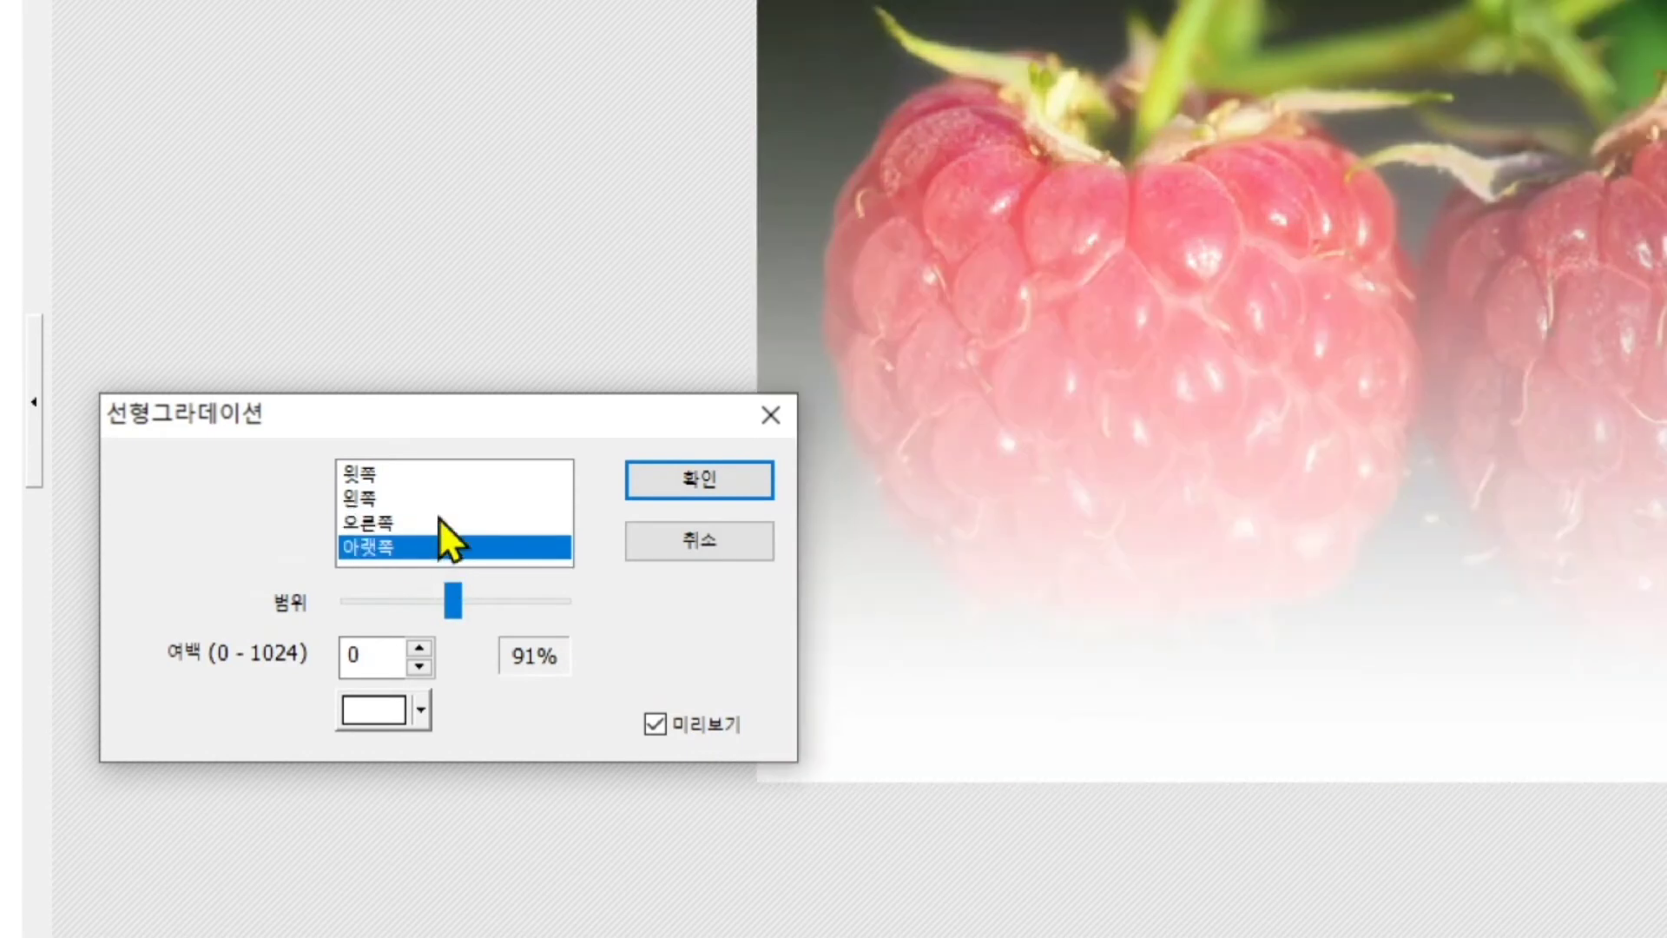
click(440, 480)
click(433, 500)
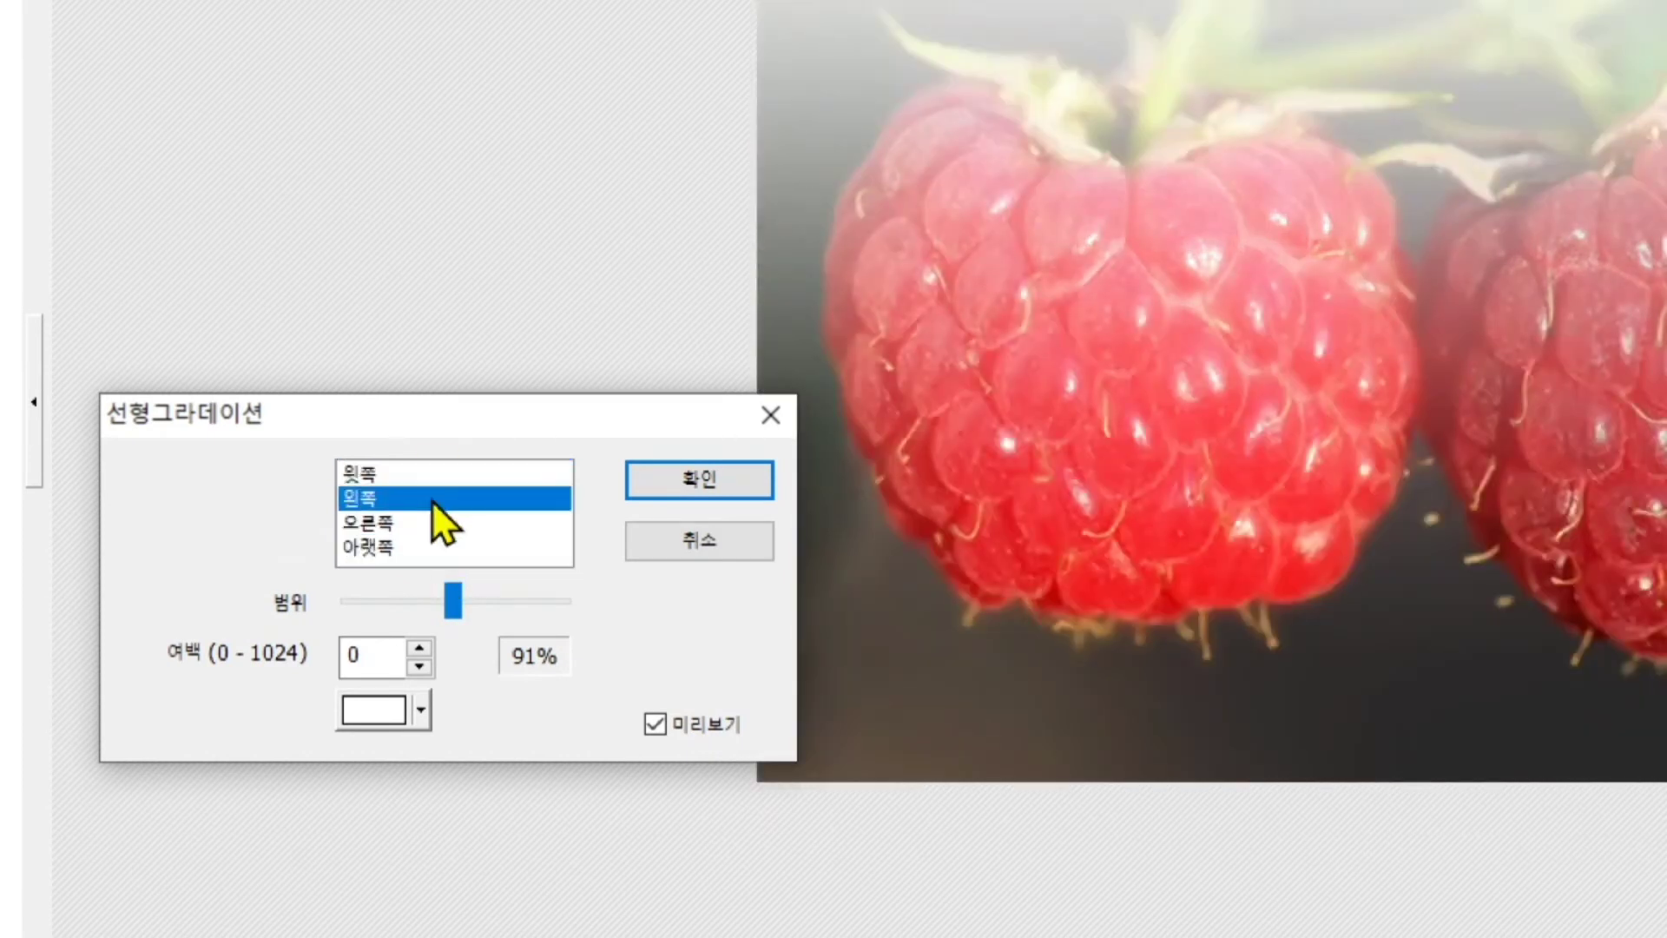
click(429, 521)
click(421, 553)
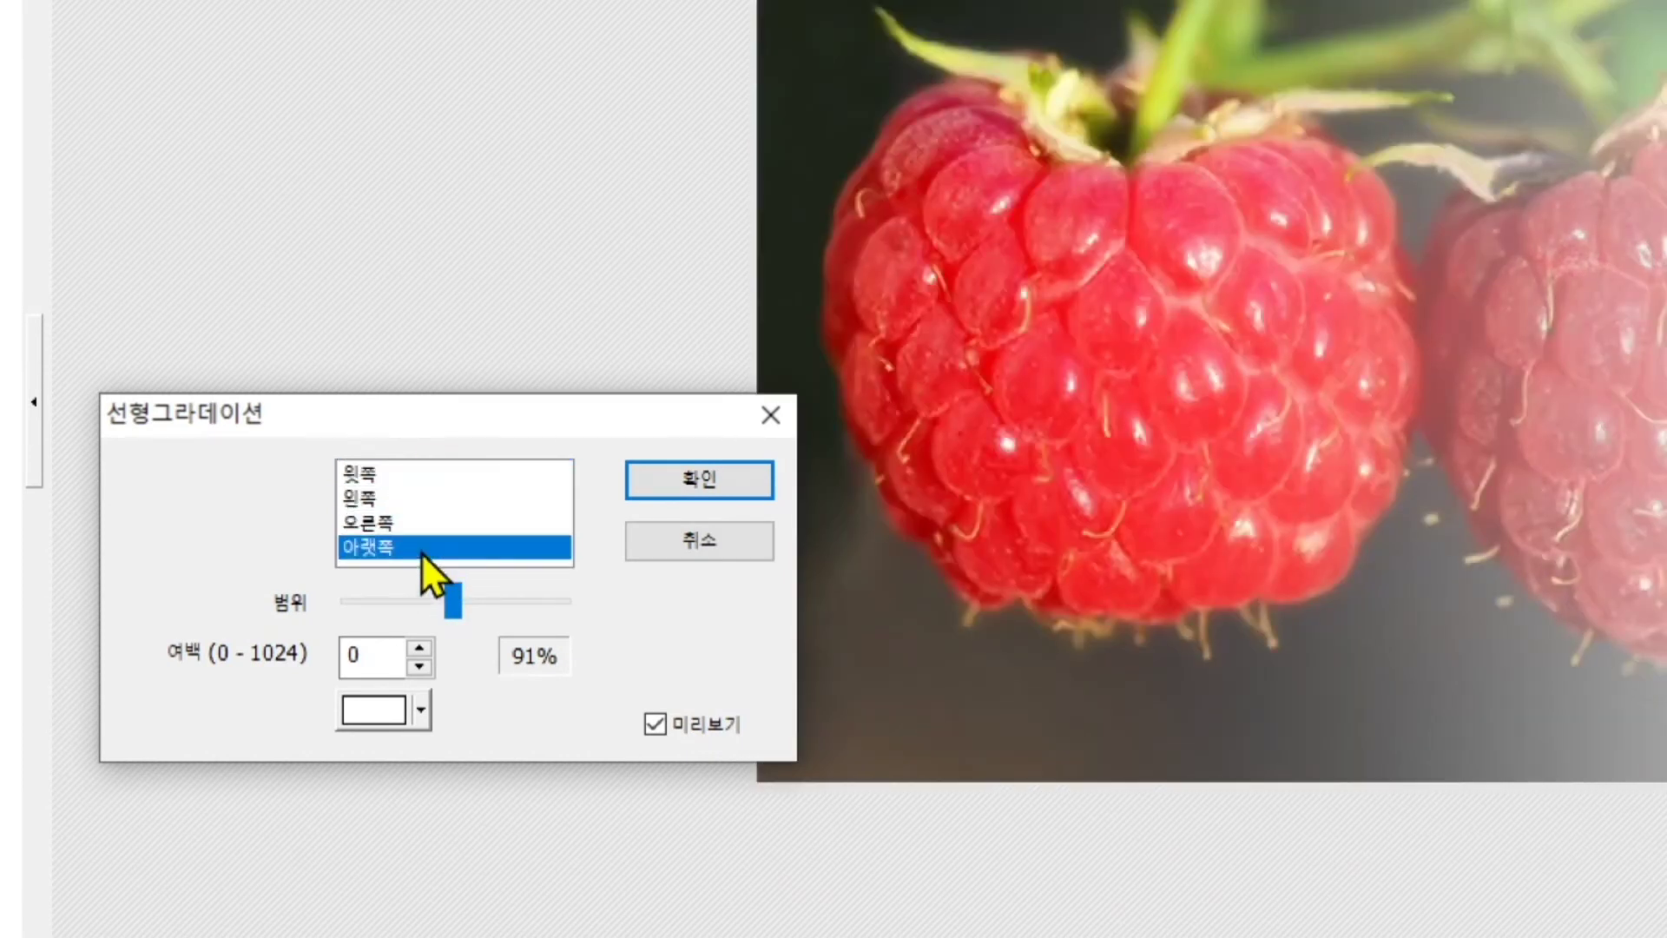
Try pink and blue as the linear gradient's colour
click(388, 719)
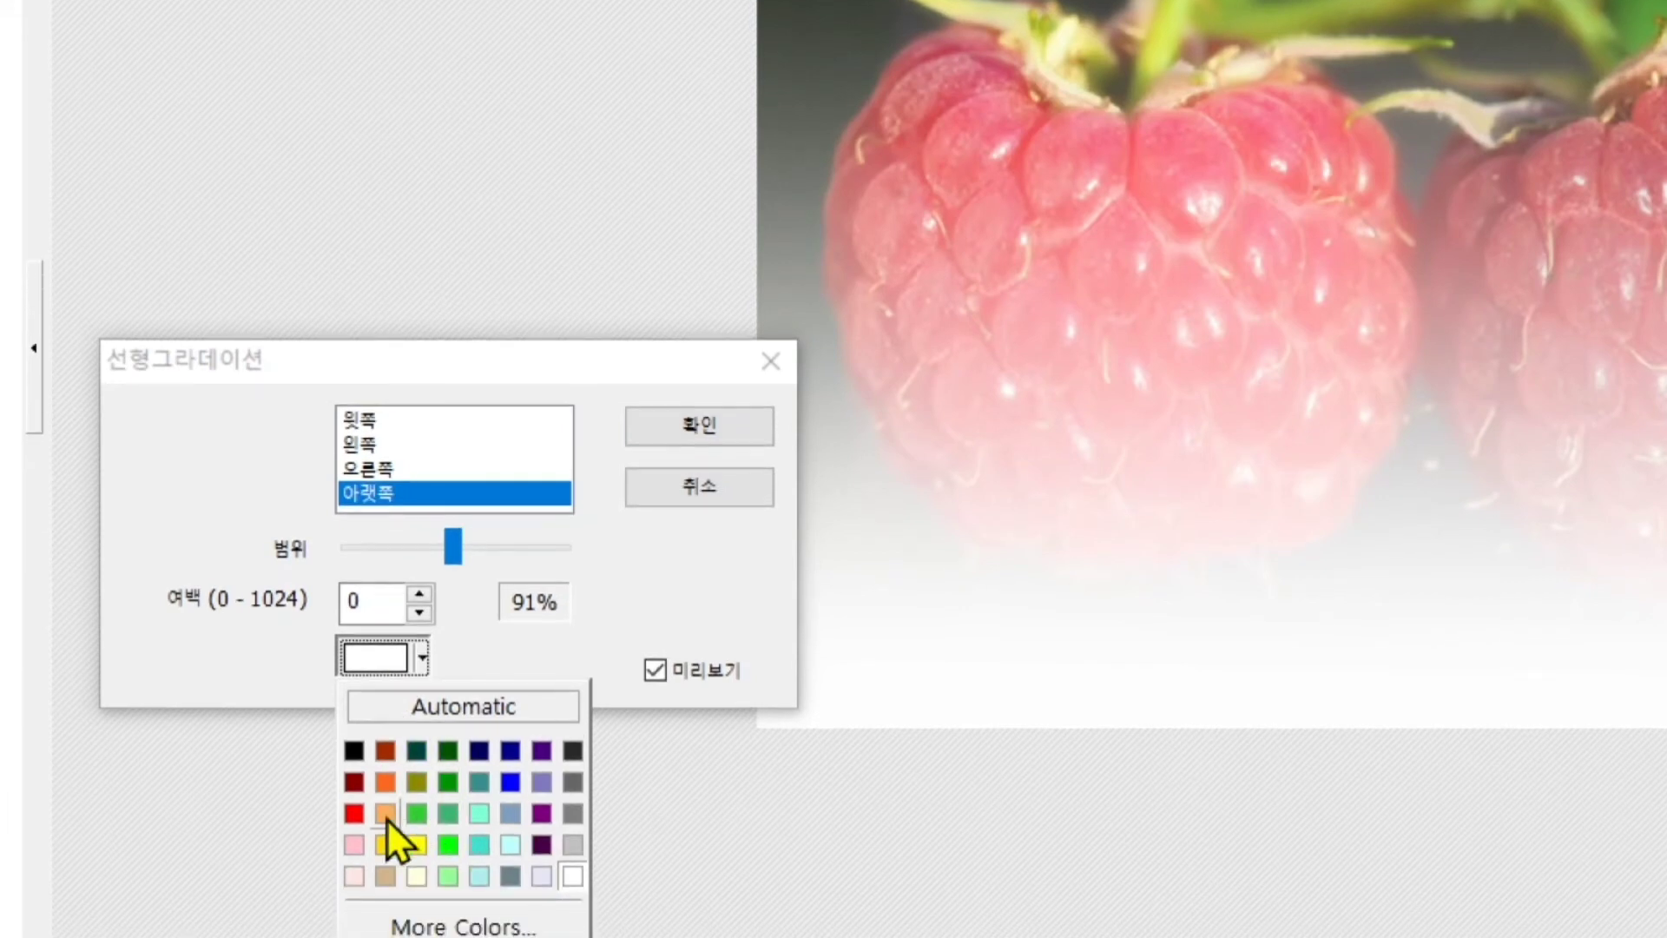
click(363, 844)
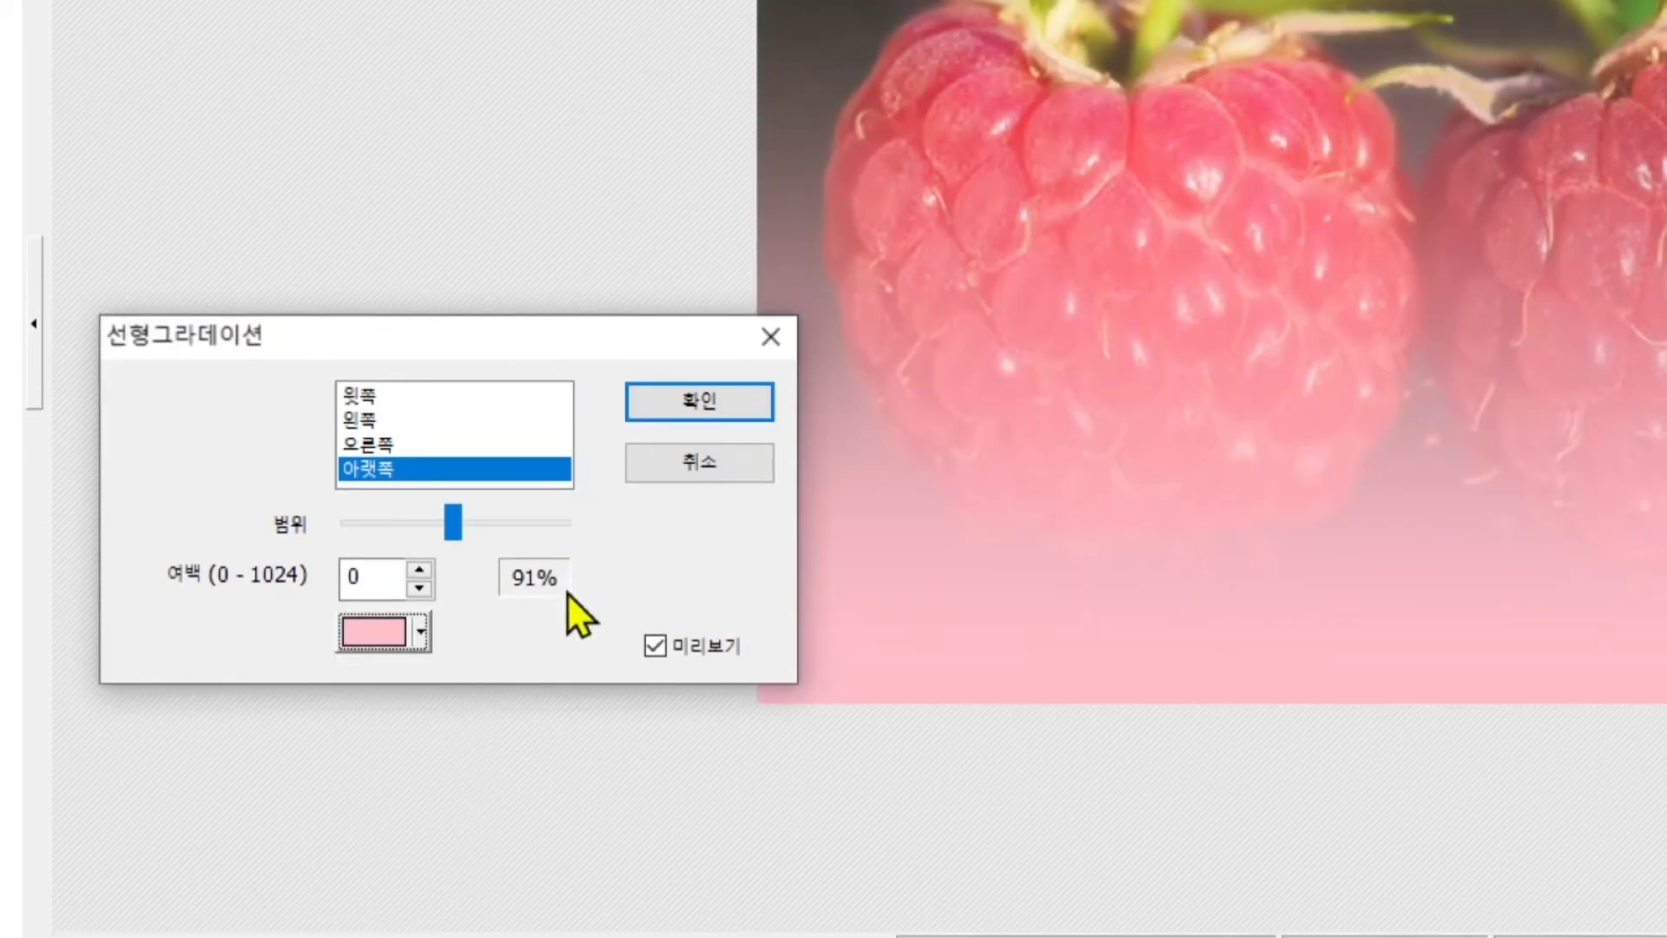
click(421, 647)
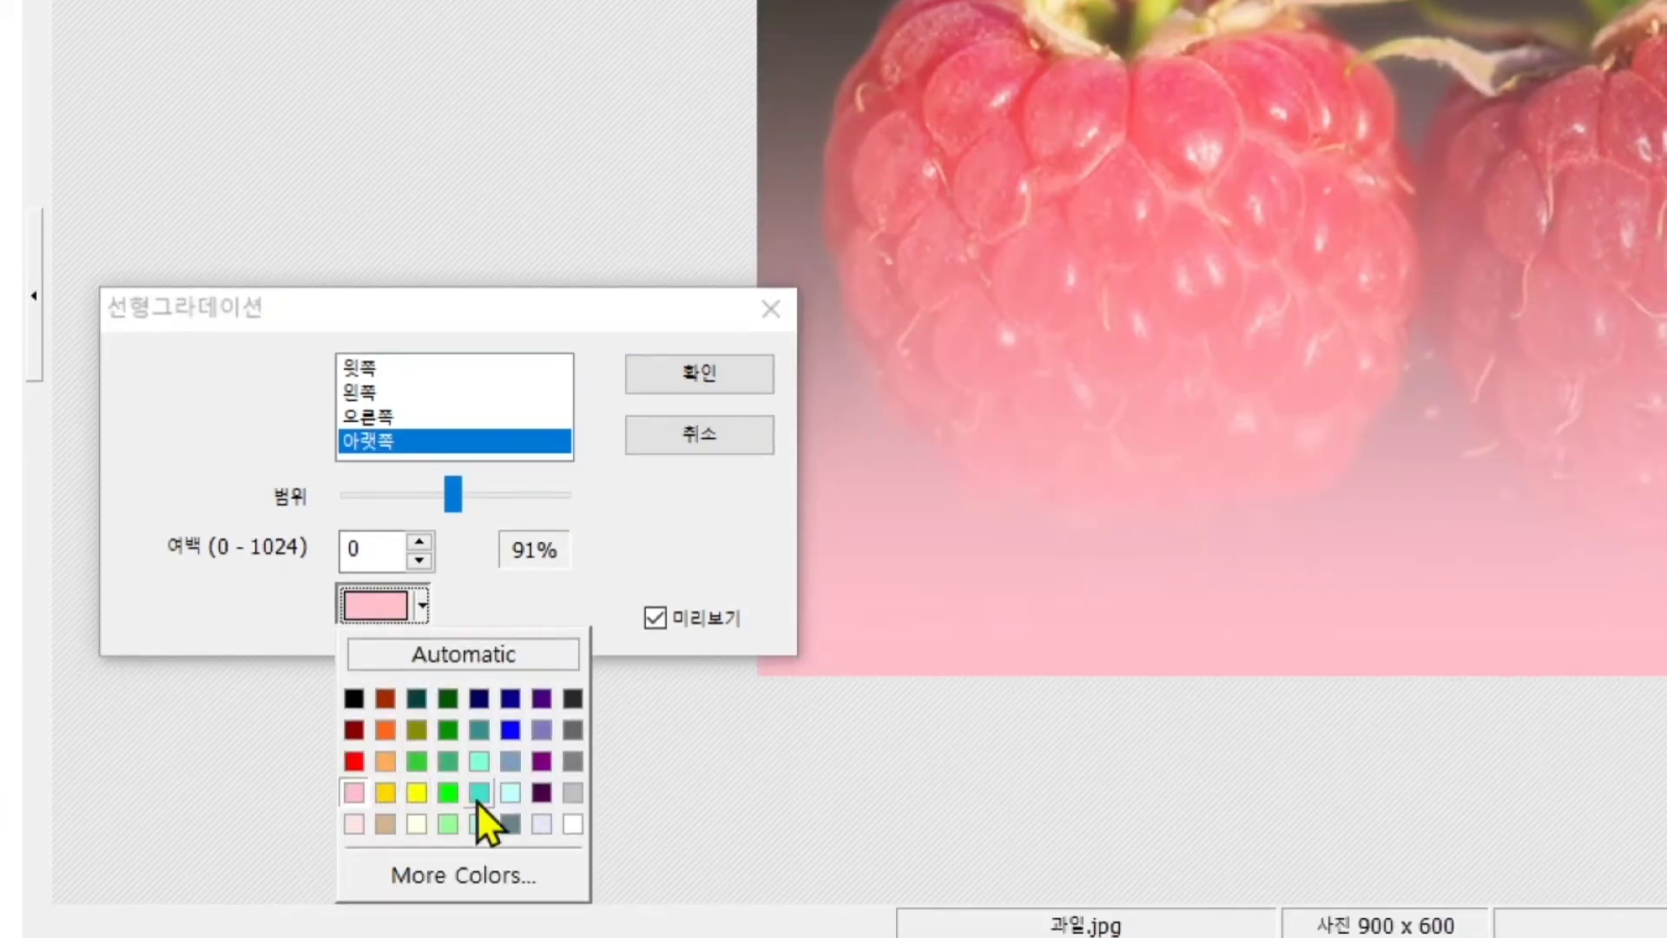
click(520, 722)
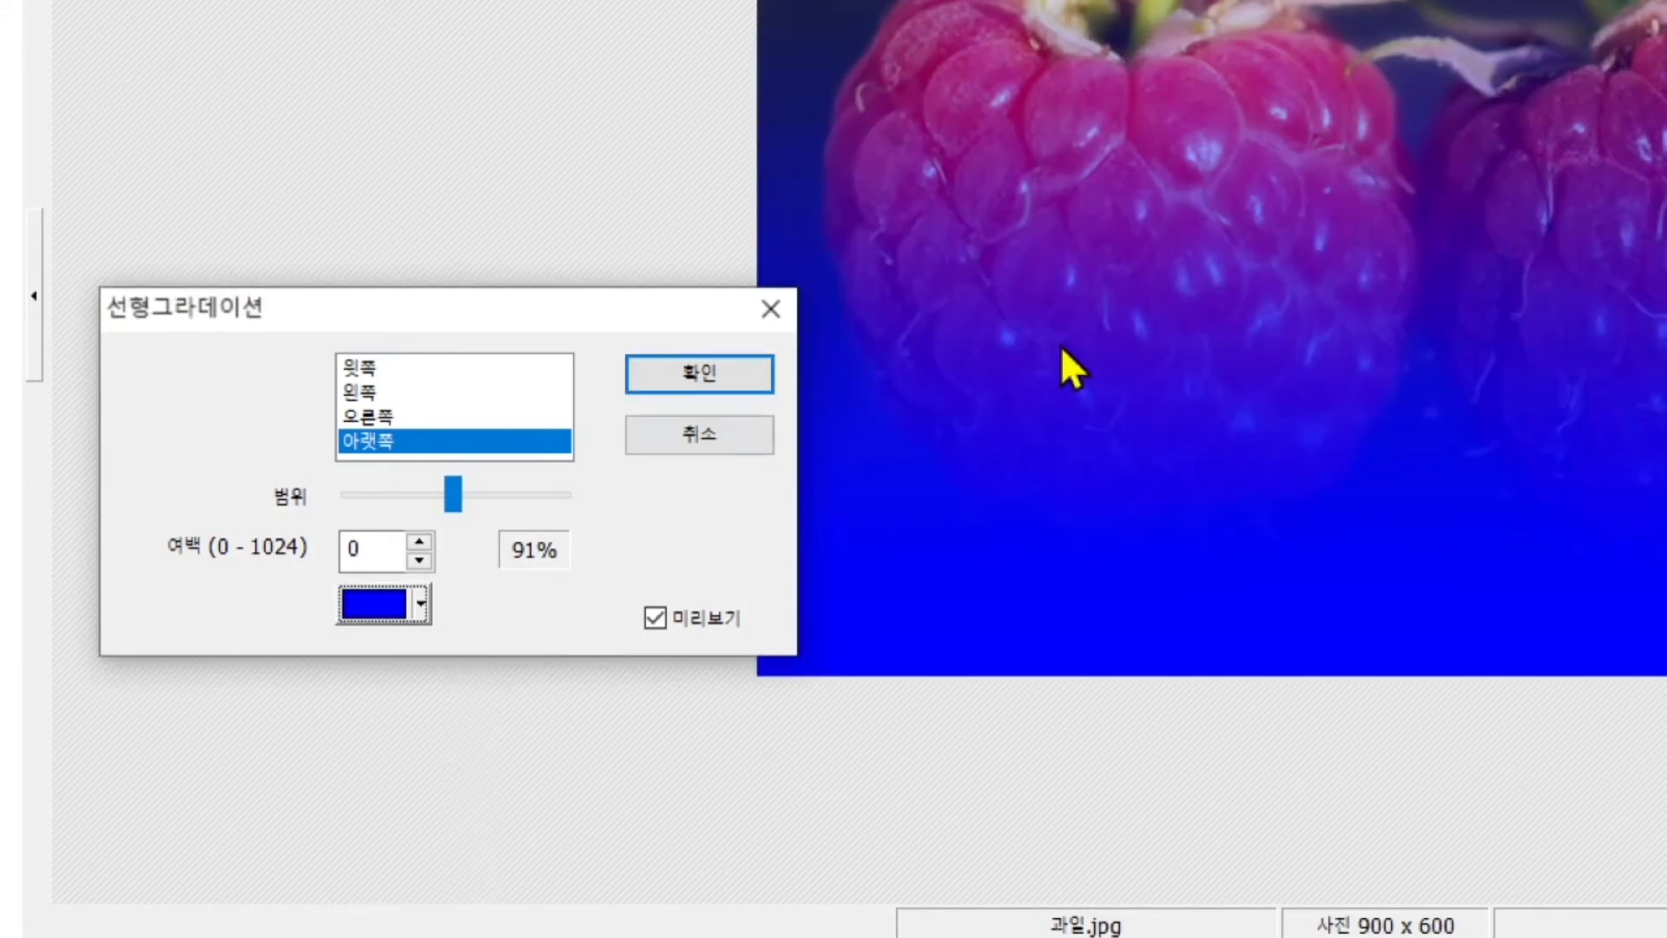
Try a custom pale pink with RGB values 254, 233, 245 as the linear gradient's colour
click(421, 605)
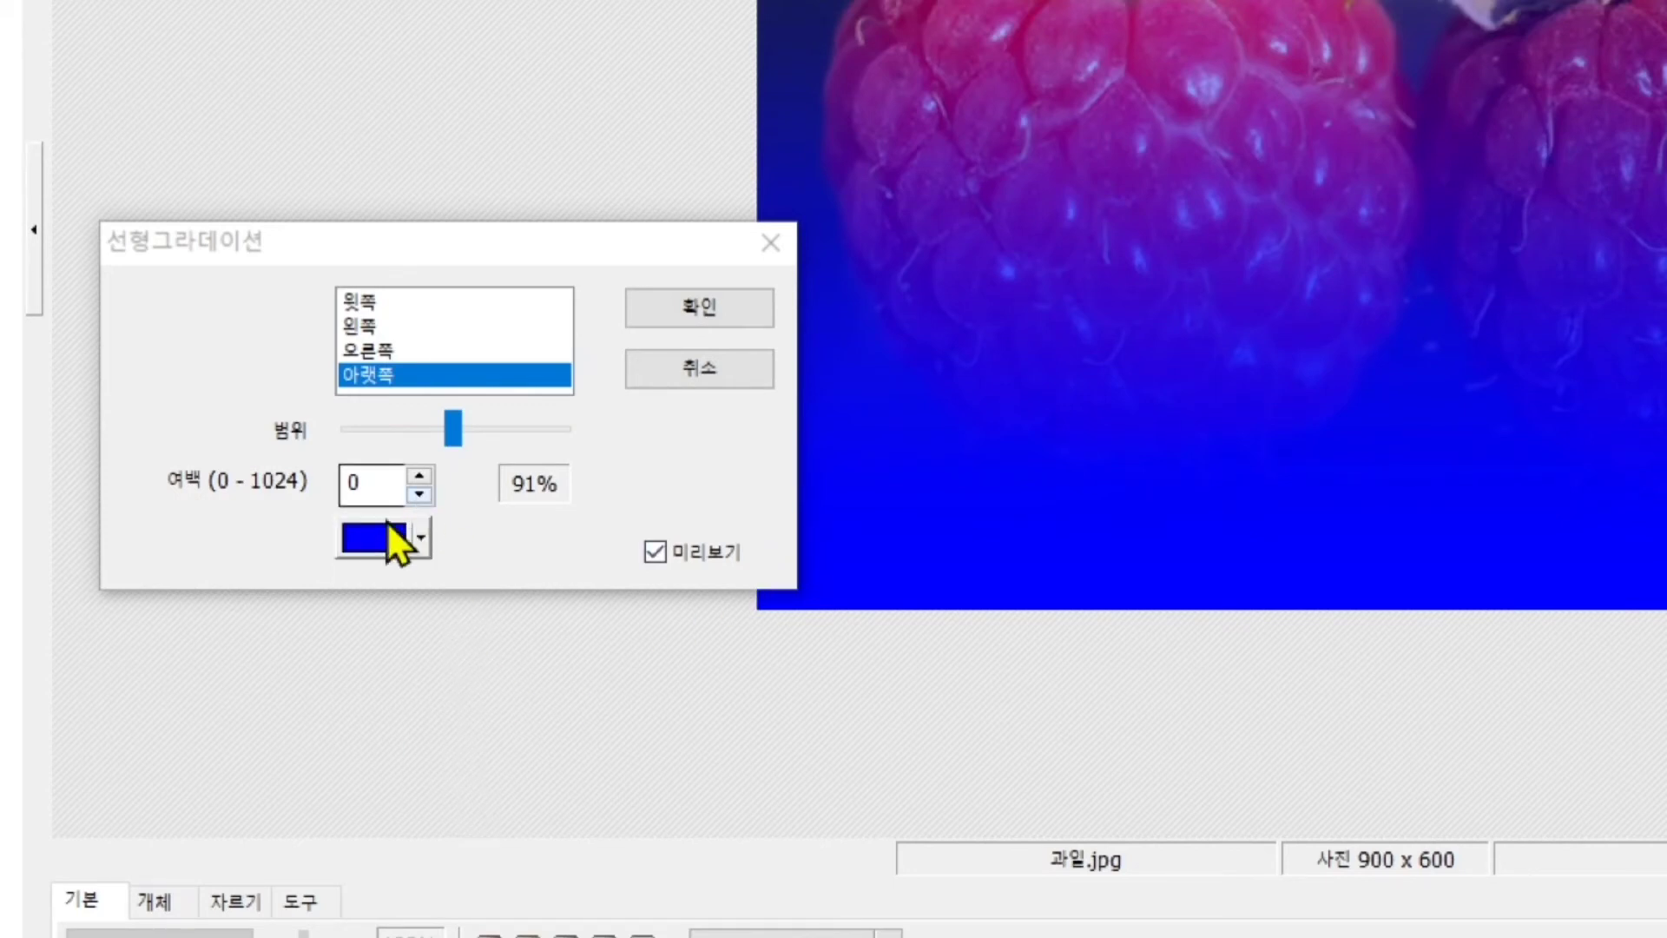
click(392, 538)
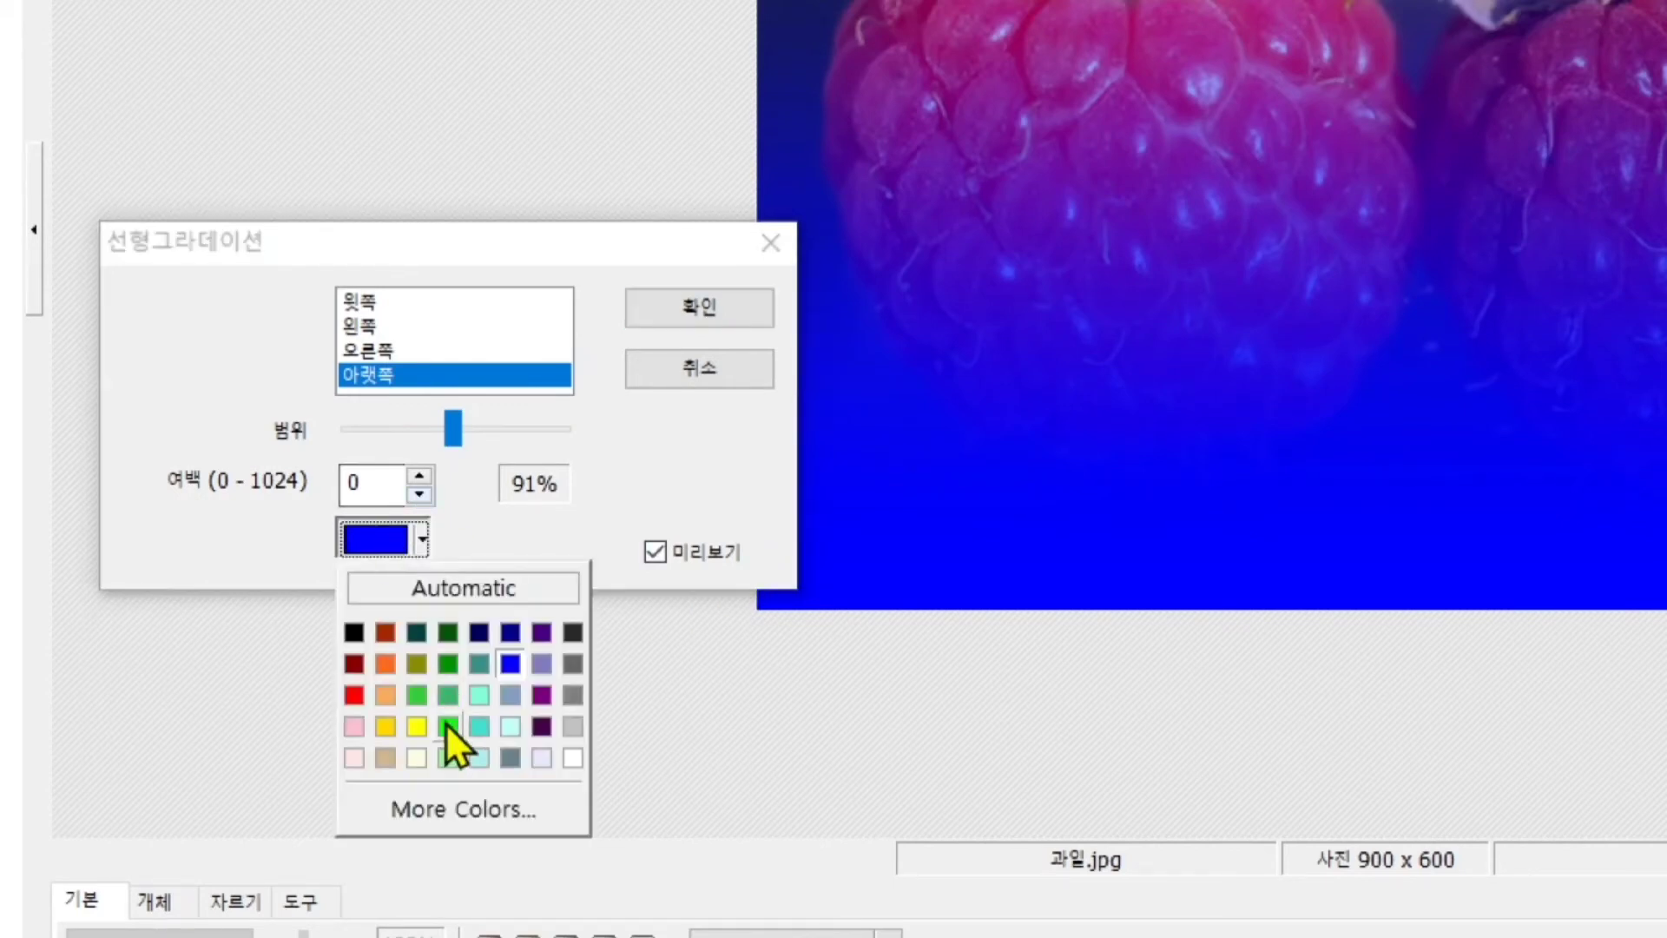
click(446, 805)
drag(568, 566, 670, 660)
drag(803, 524, 793, 460)
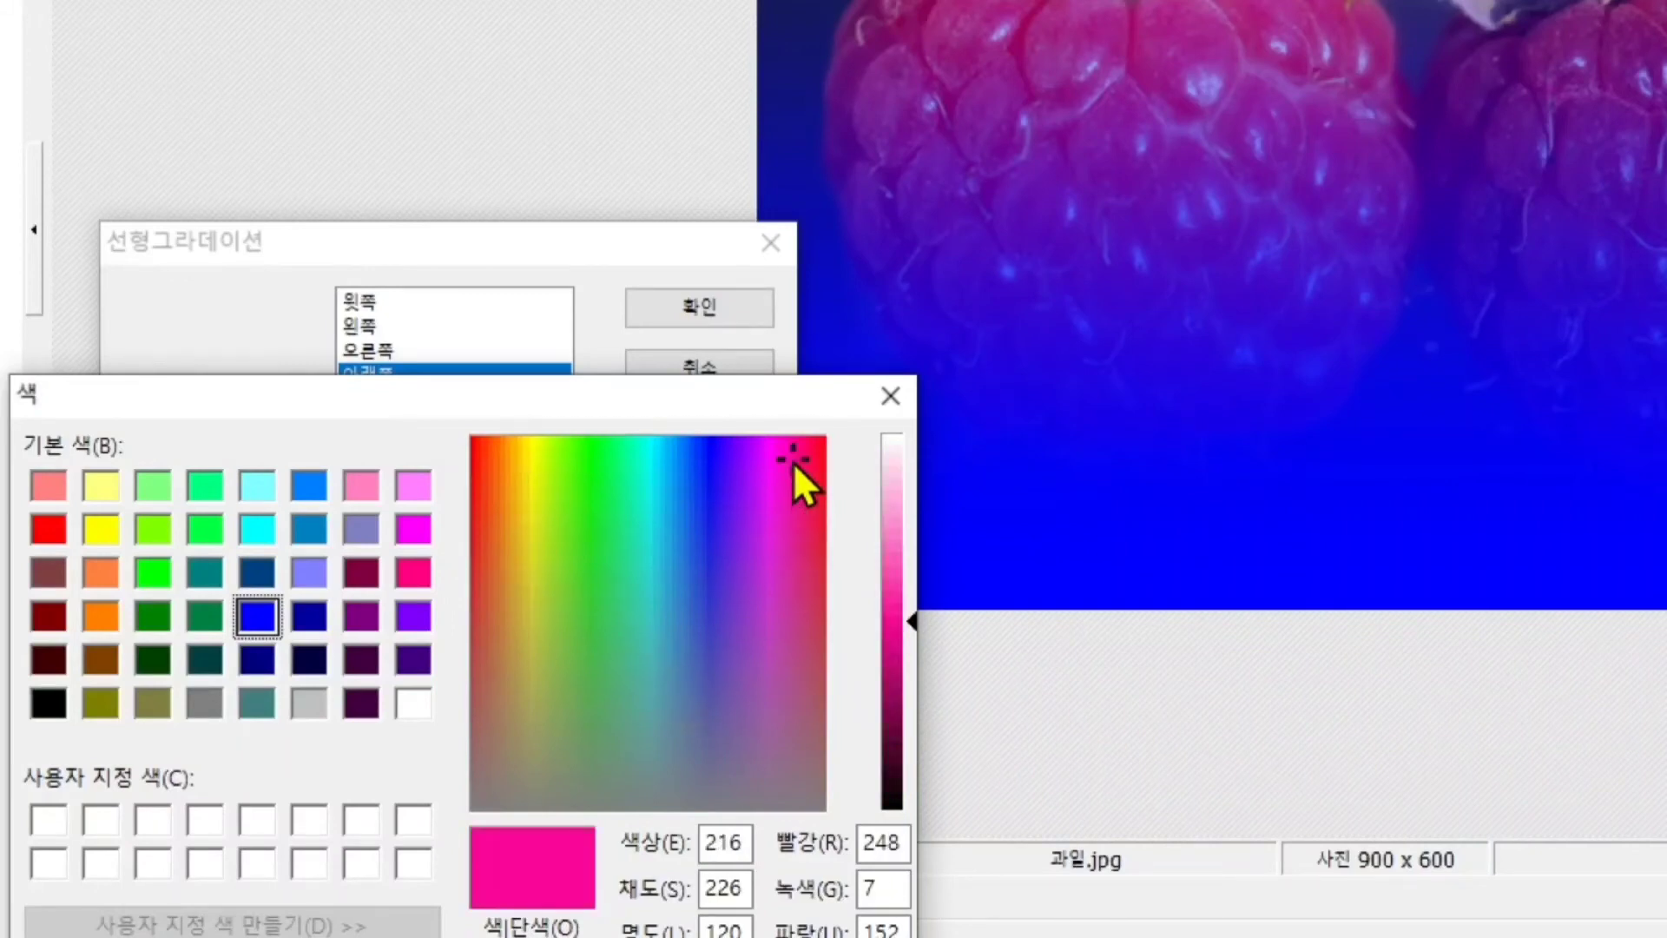
drag(910, 444, 904, 455)
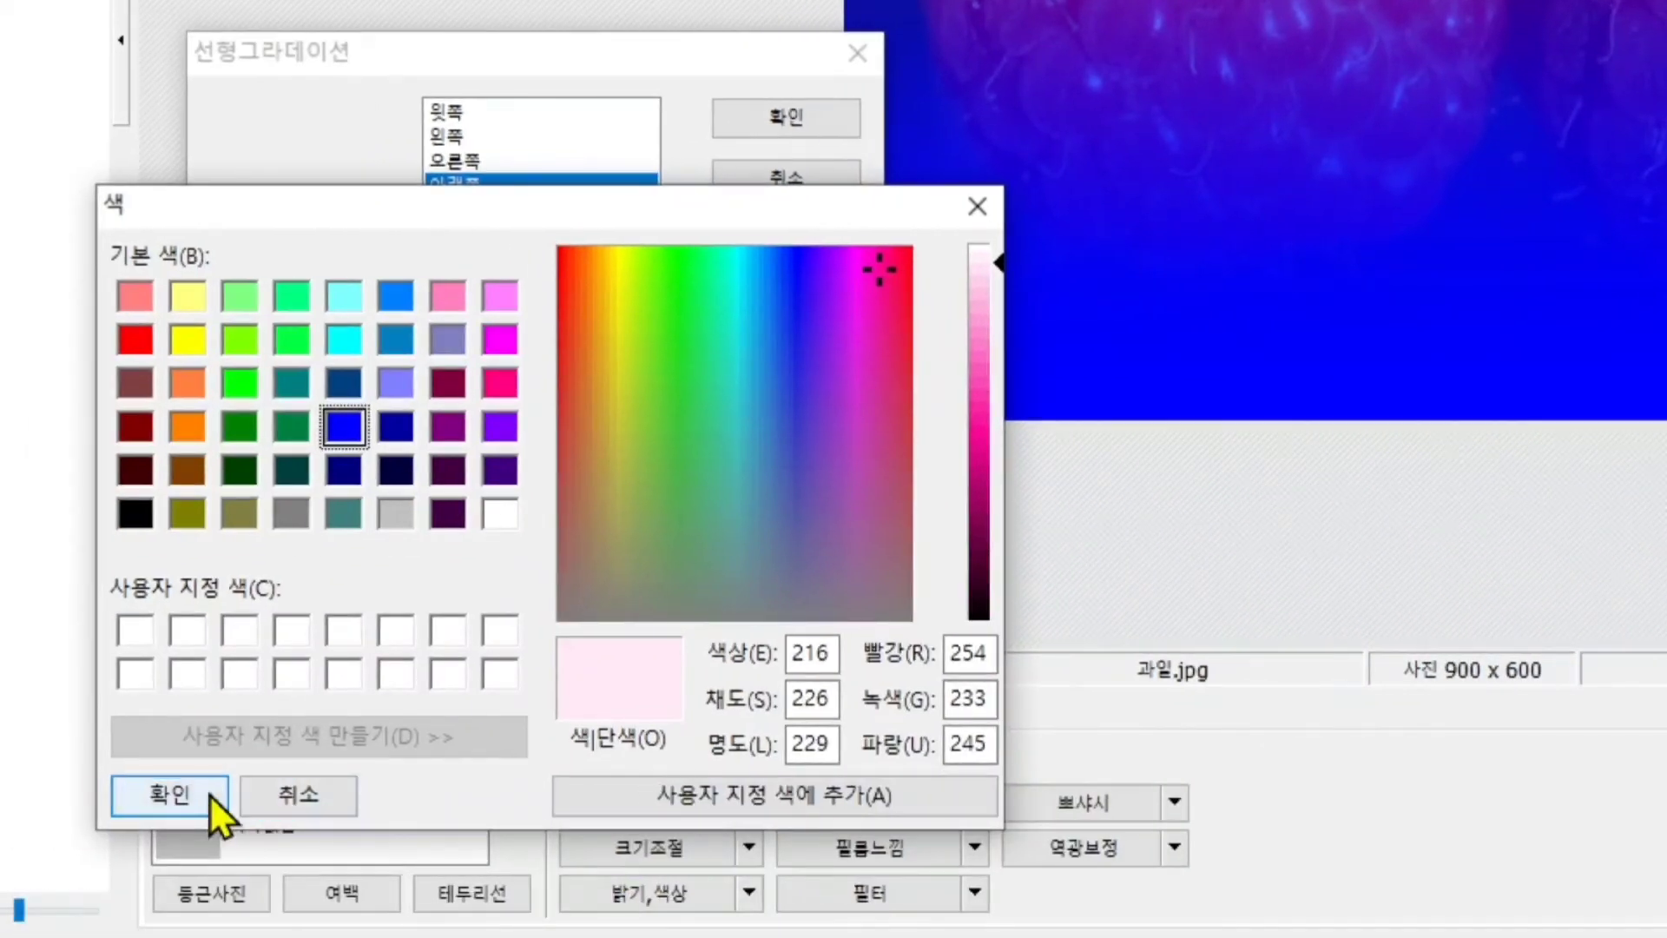
click(210, 795)
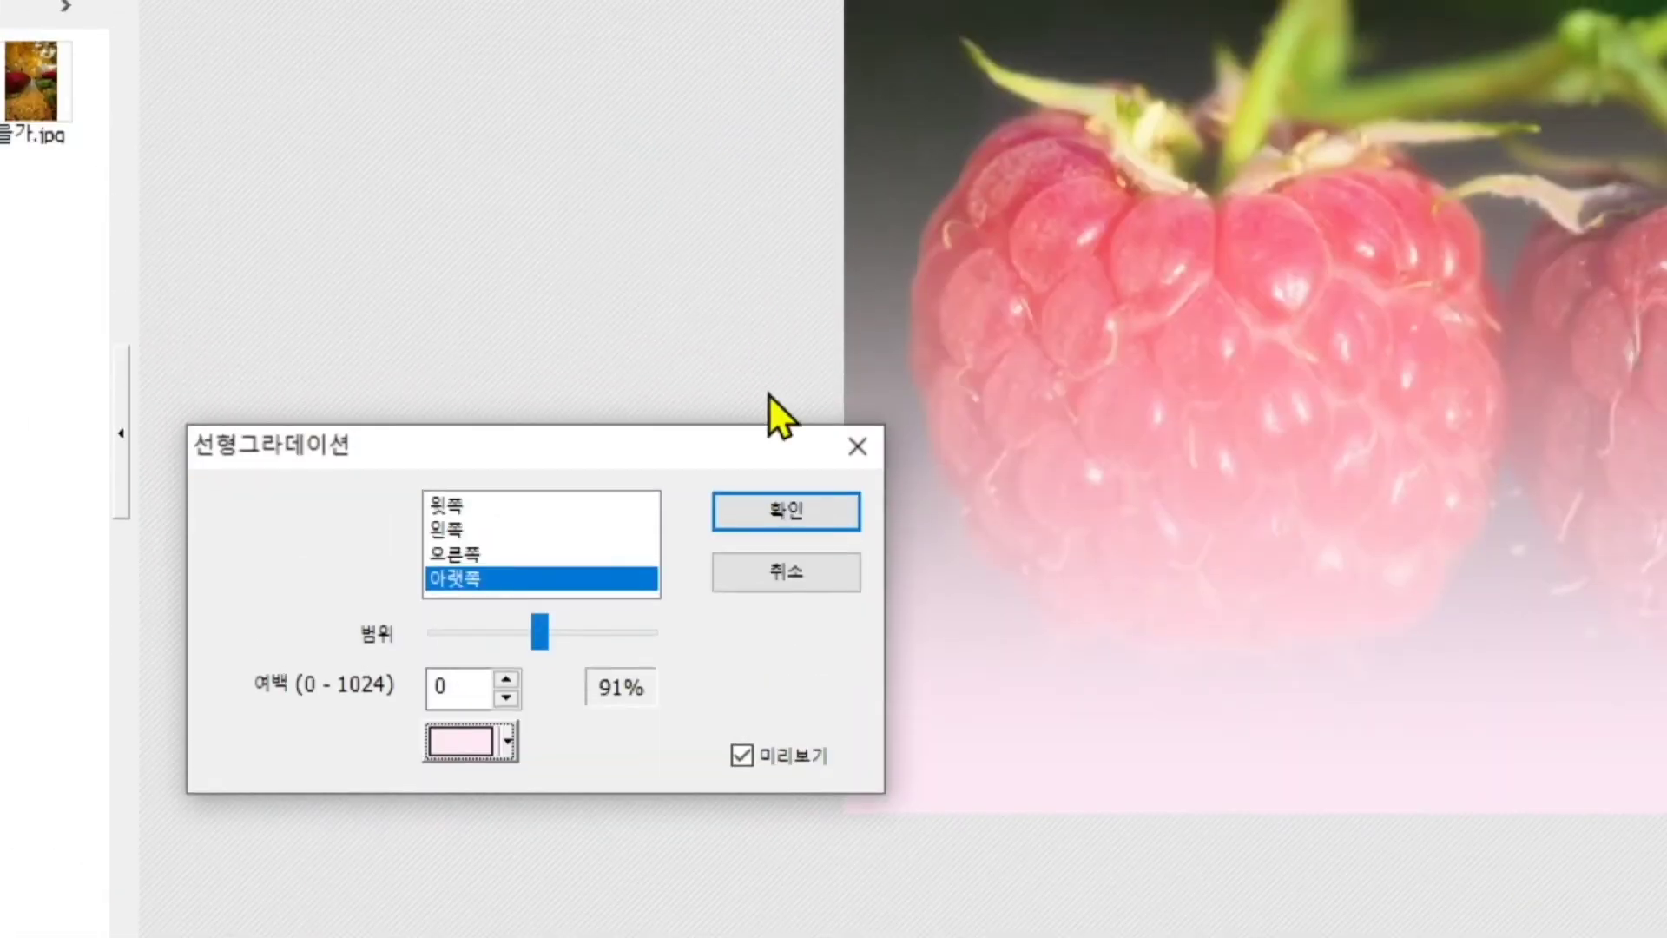
Apply the 선형그라데이션 filter with white as its colour and a 범위 of 80%
click(494, 743)
click(651, 822)
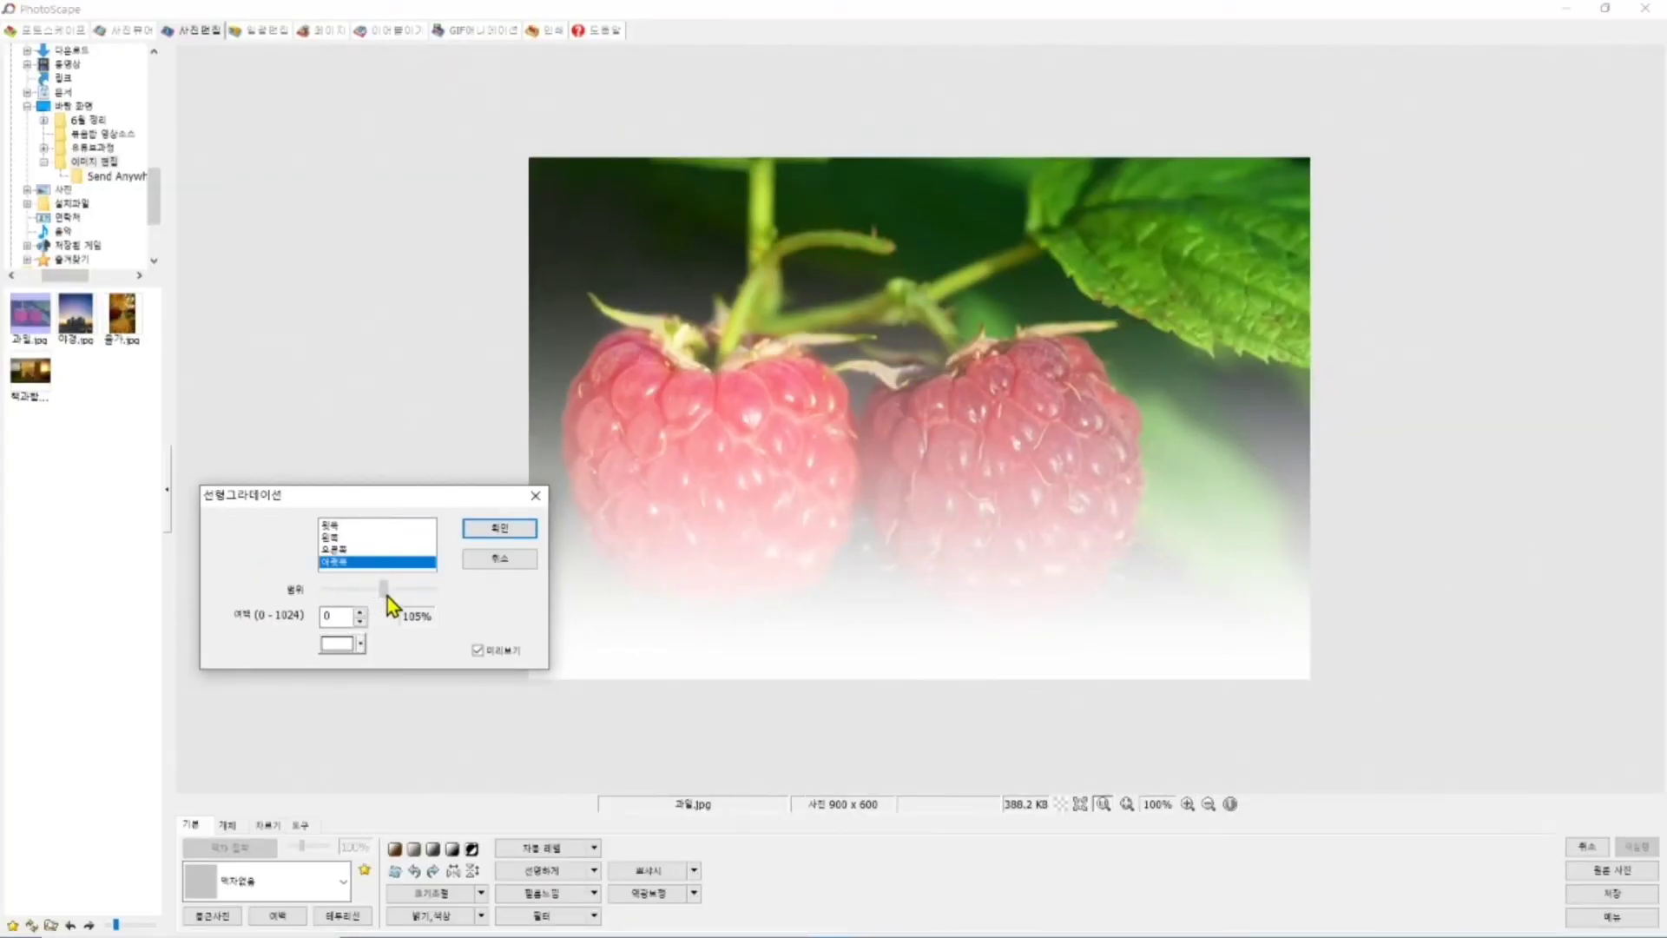
drag(387, 597, 352, 592)
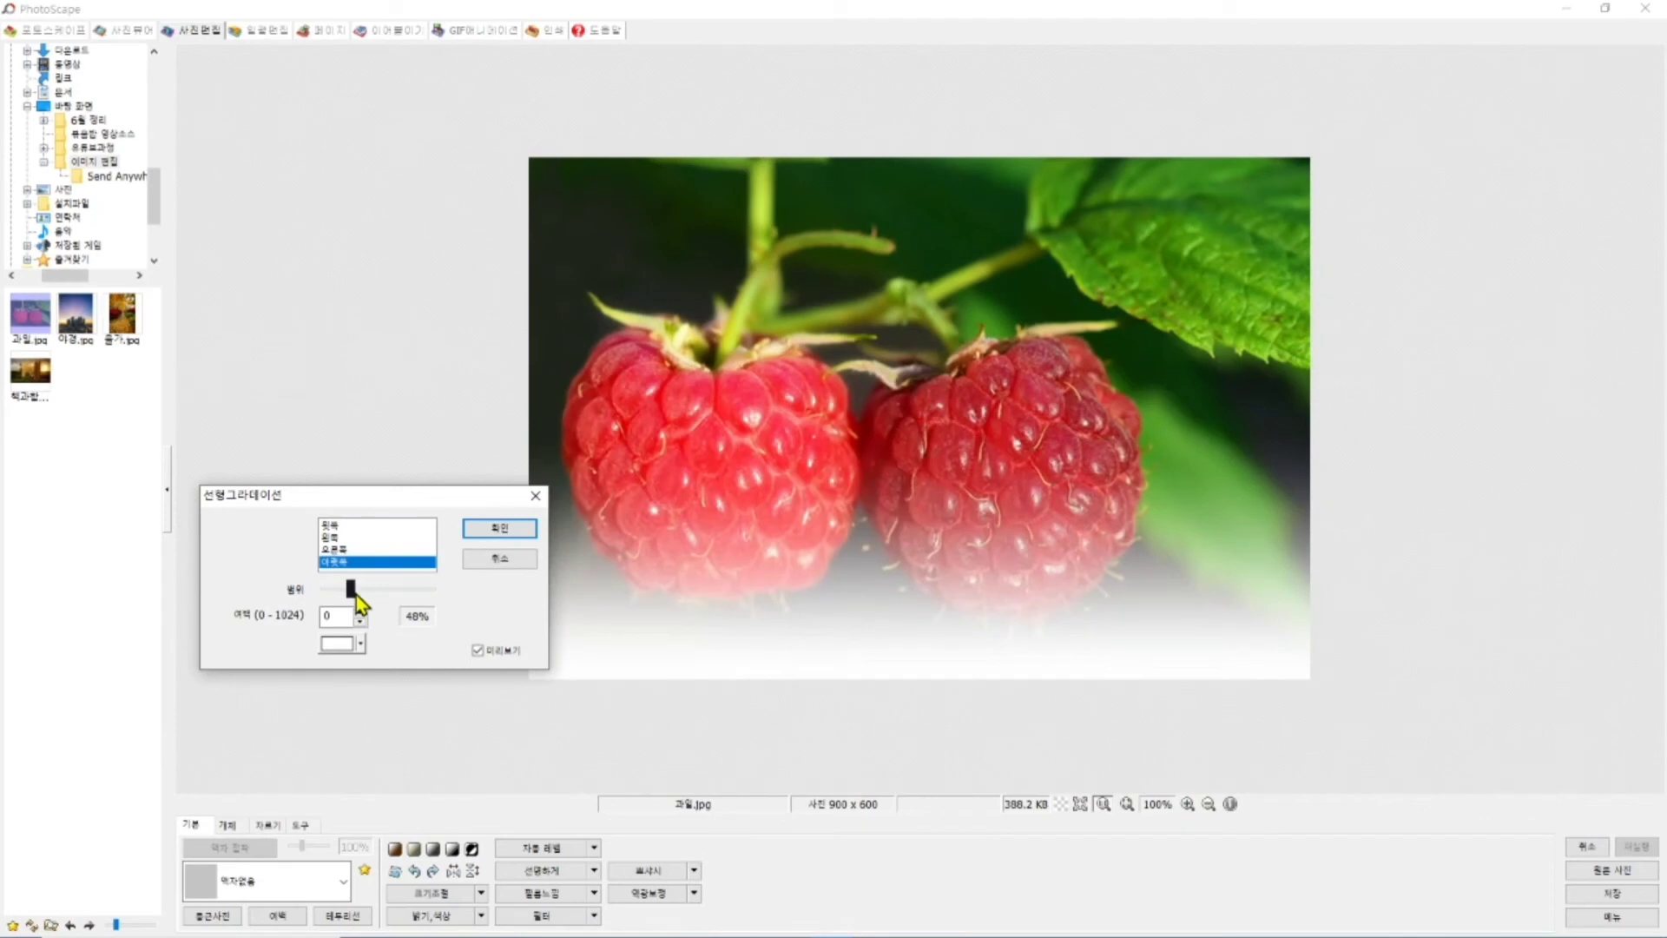
drag(356, 596, 372, 581)
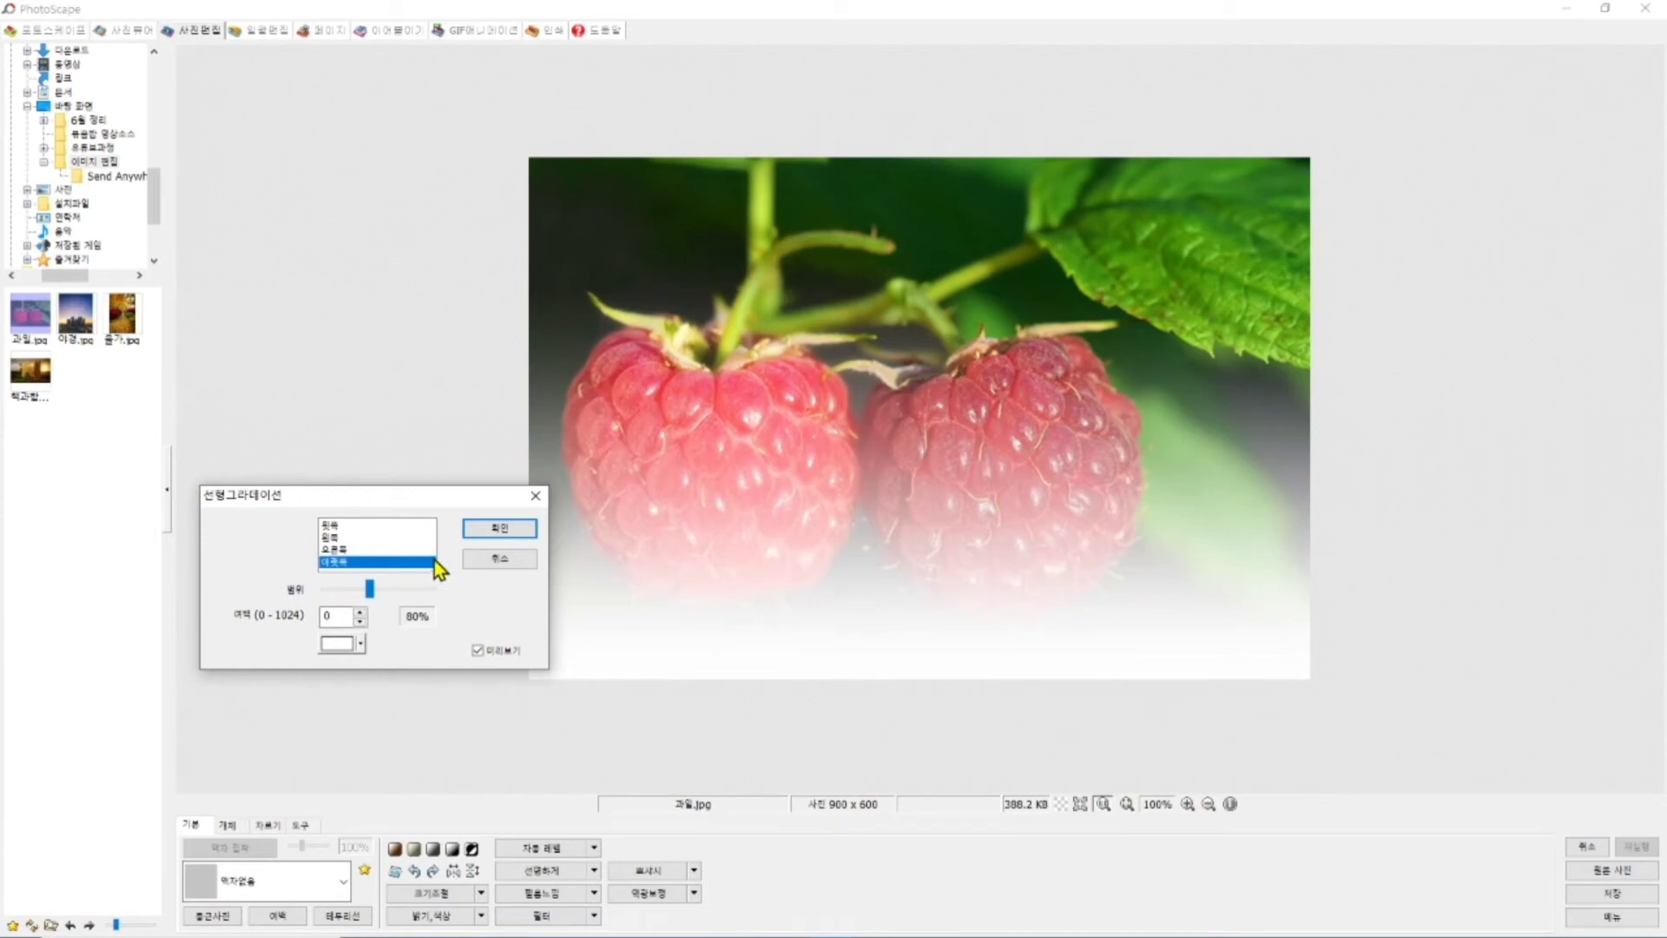
click(508, 529)
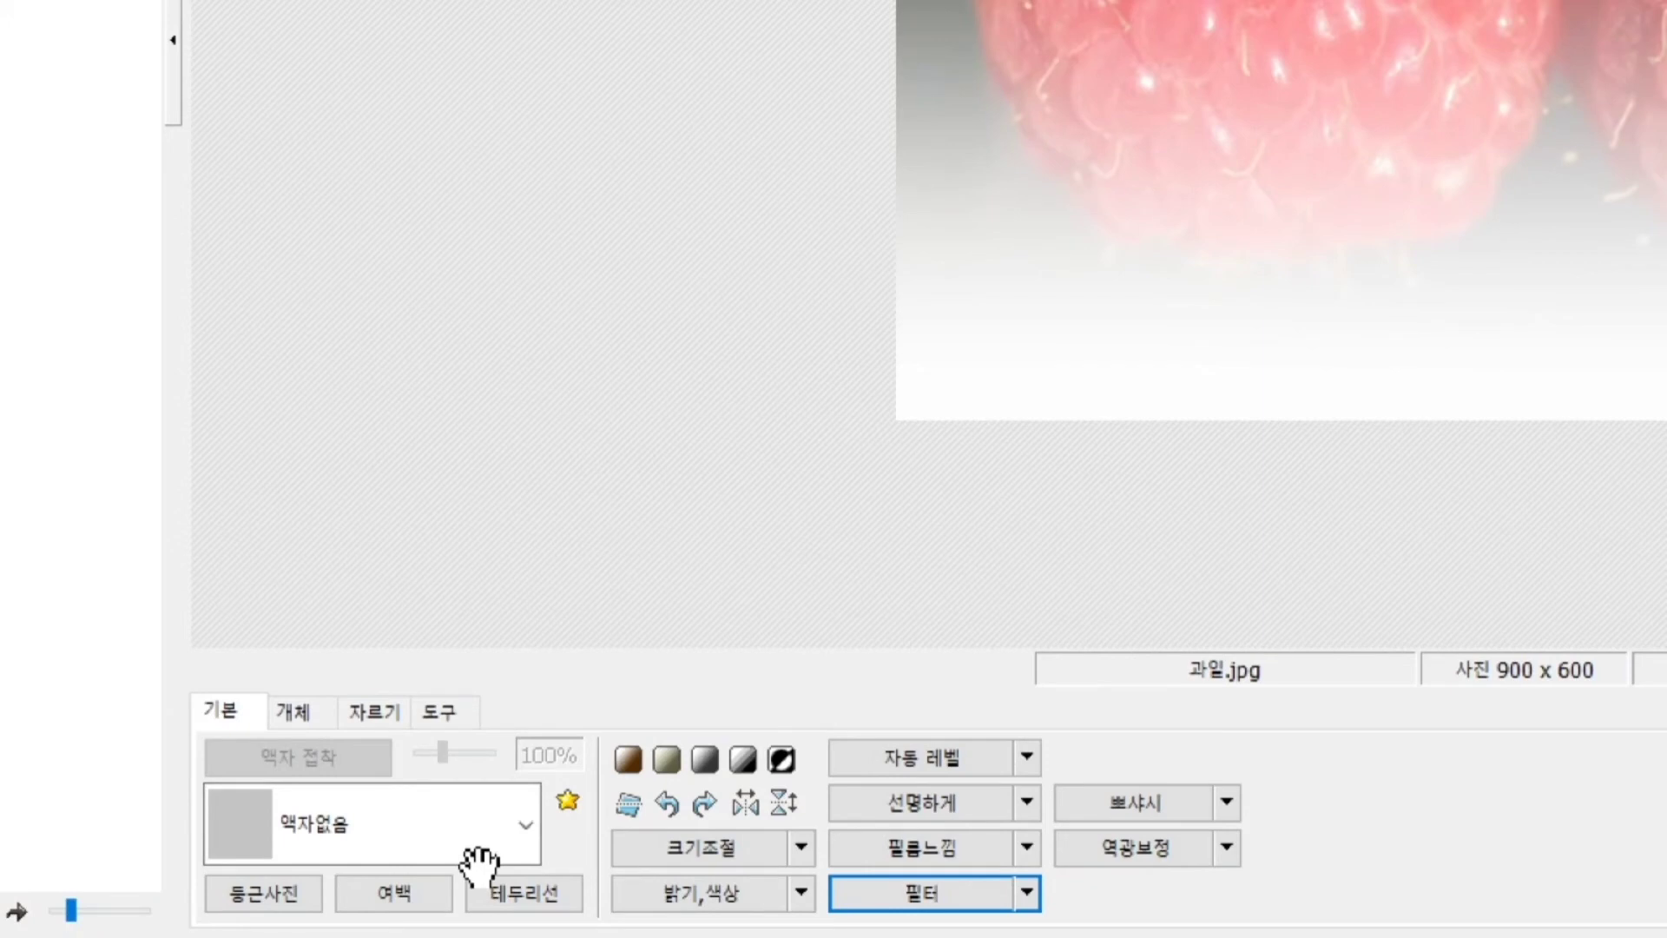
Put the 그림자테두리01 frame around the photo
click(362, 840)
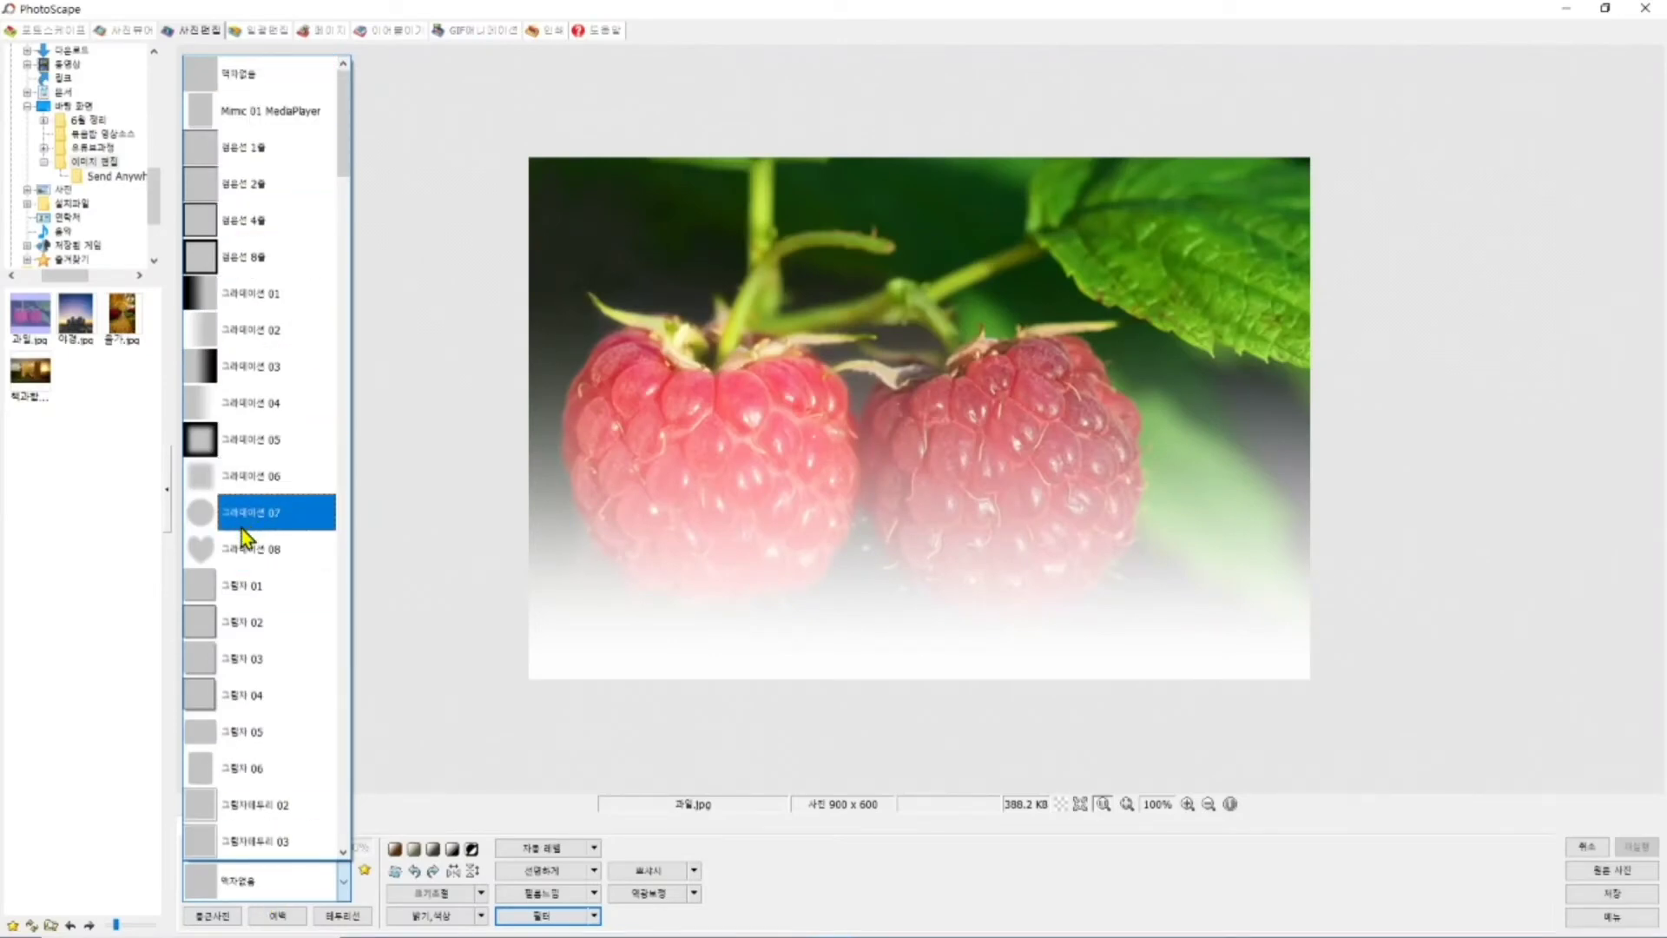
scroll(243, 747, down, 2)
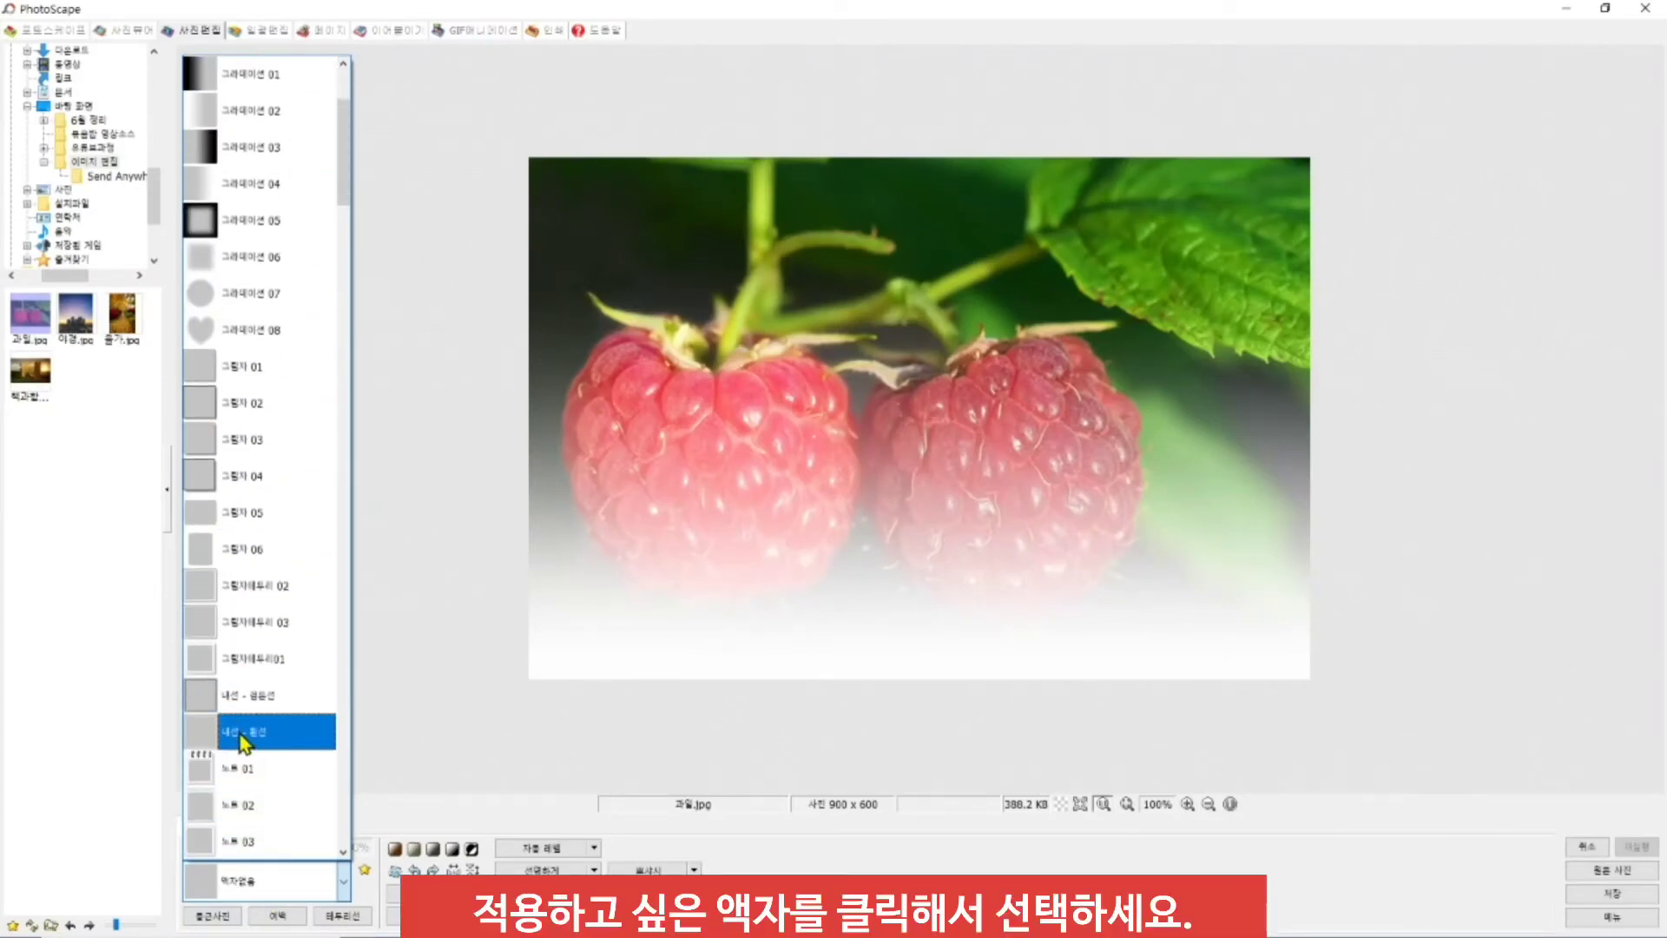
scroll(243, 741, down, 4)
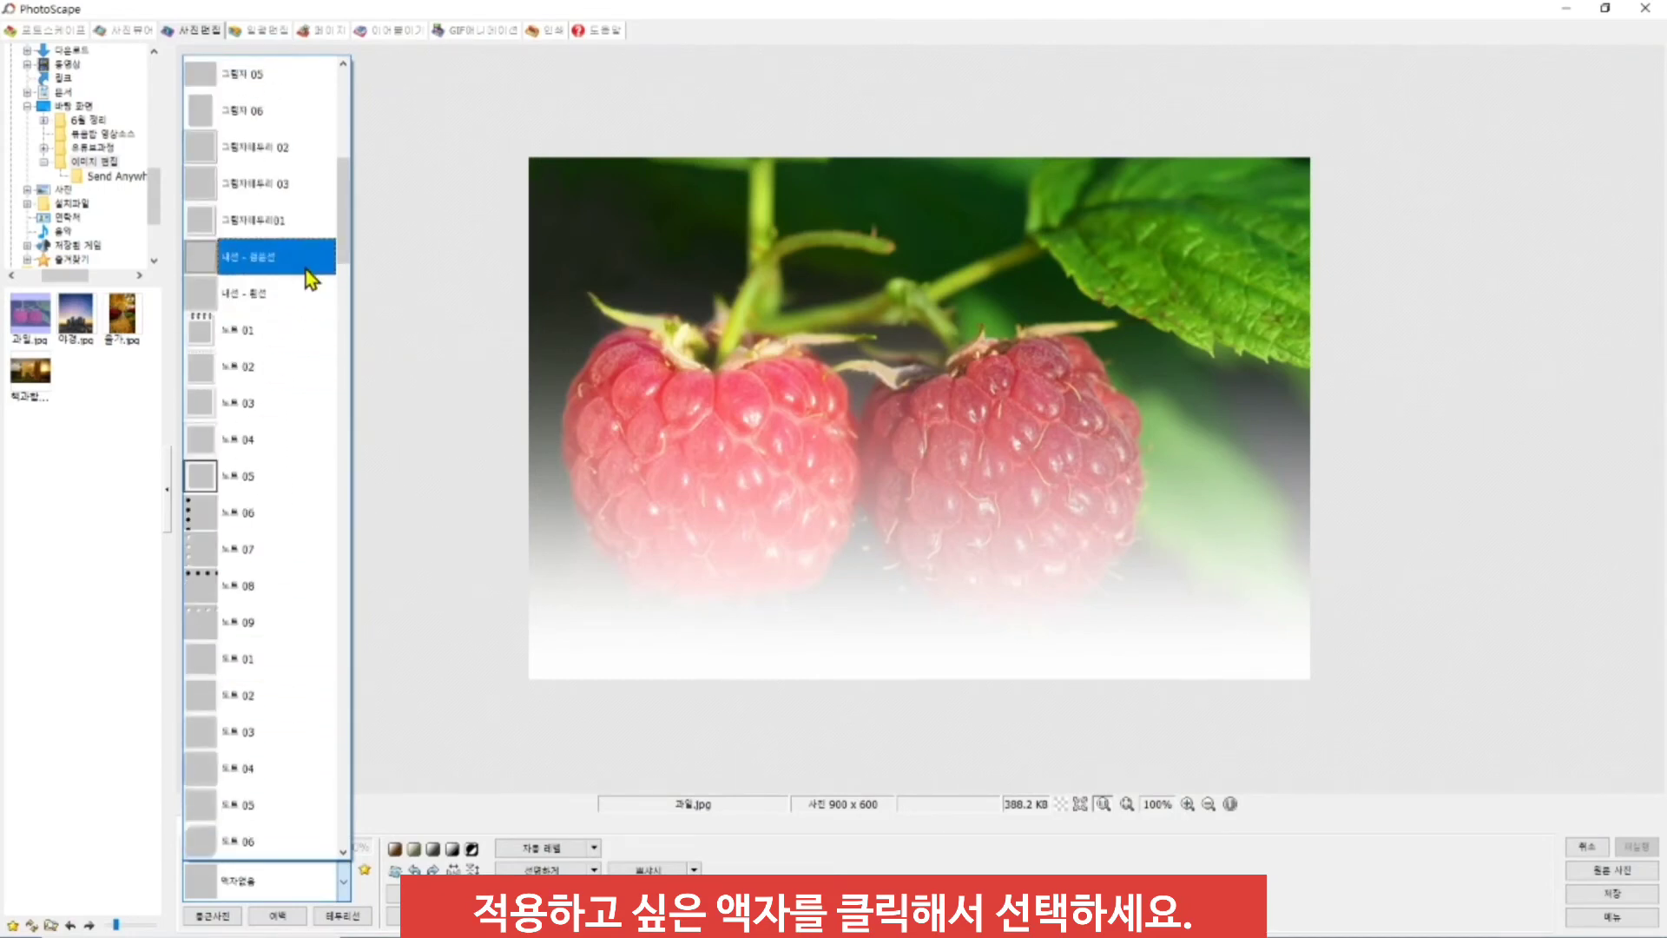
click(268, 222)
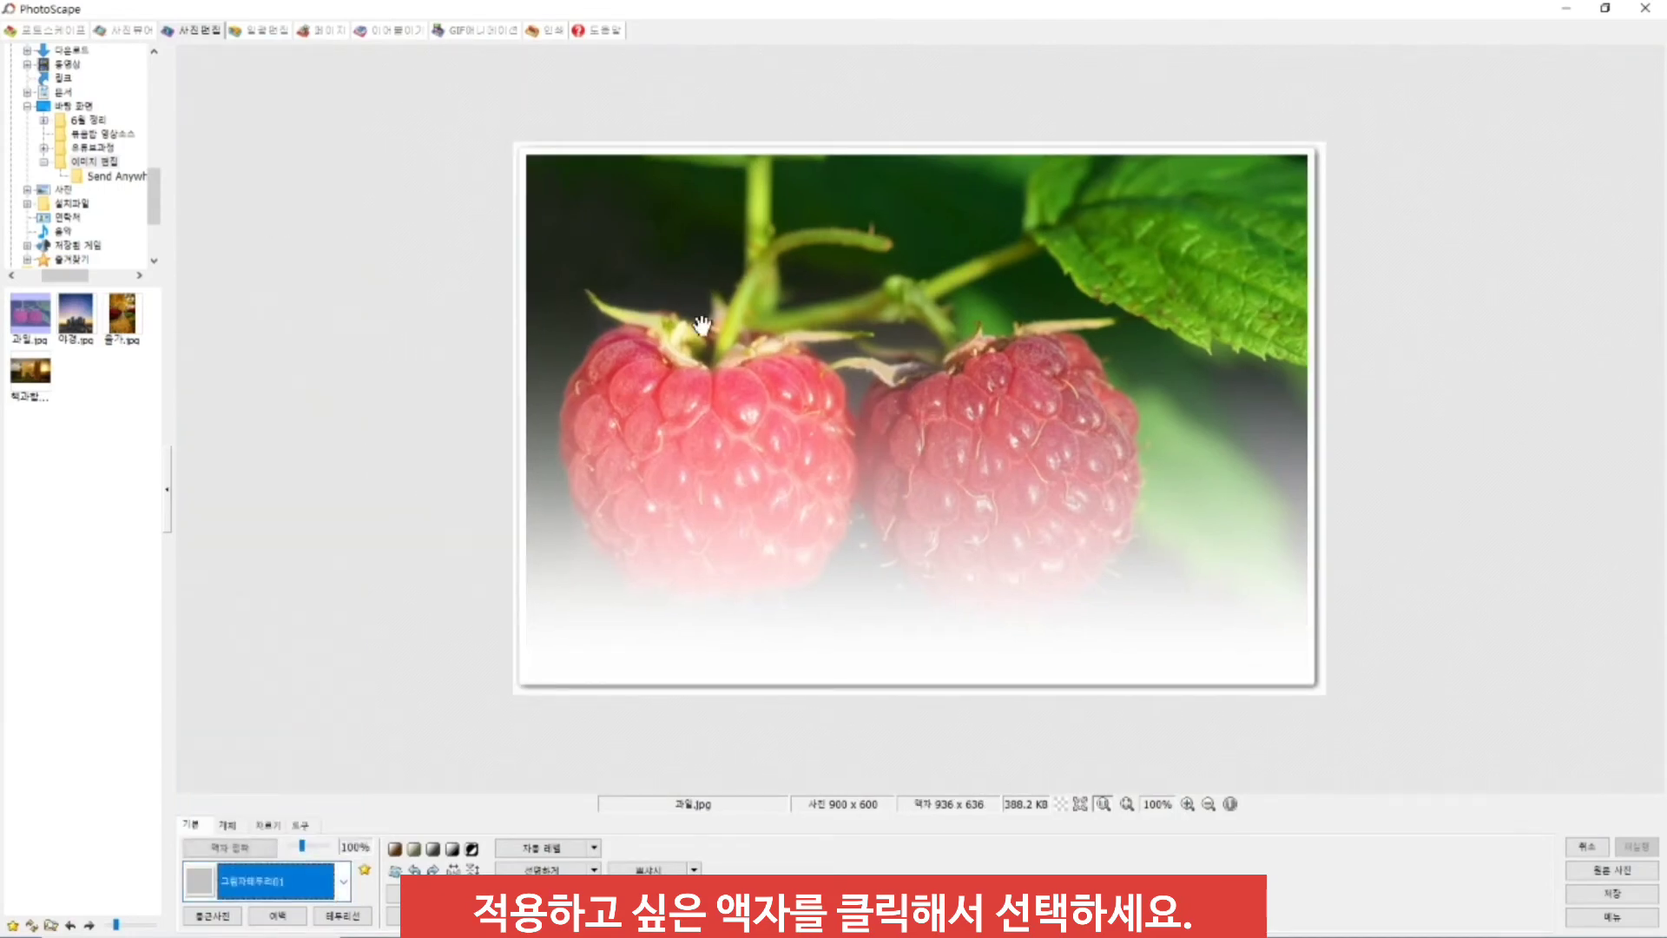
Try the 노트 09 and 둥근 모서리 05 frames on the photo
click(302, 883)
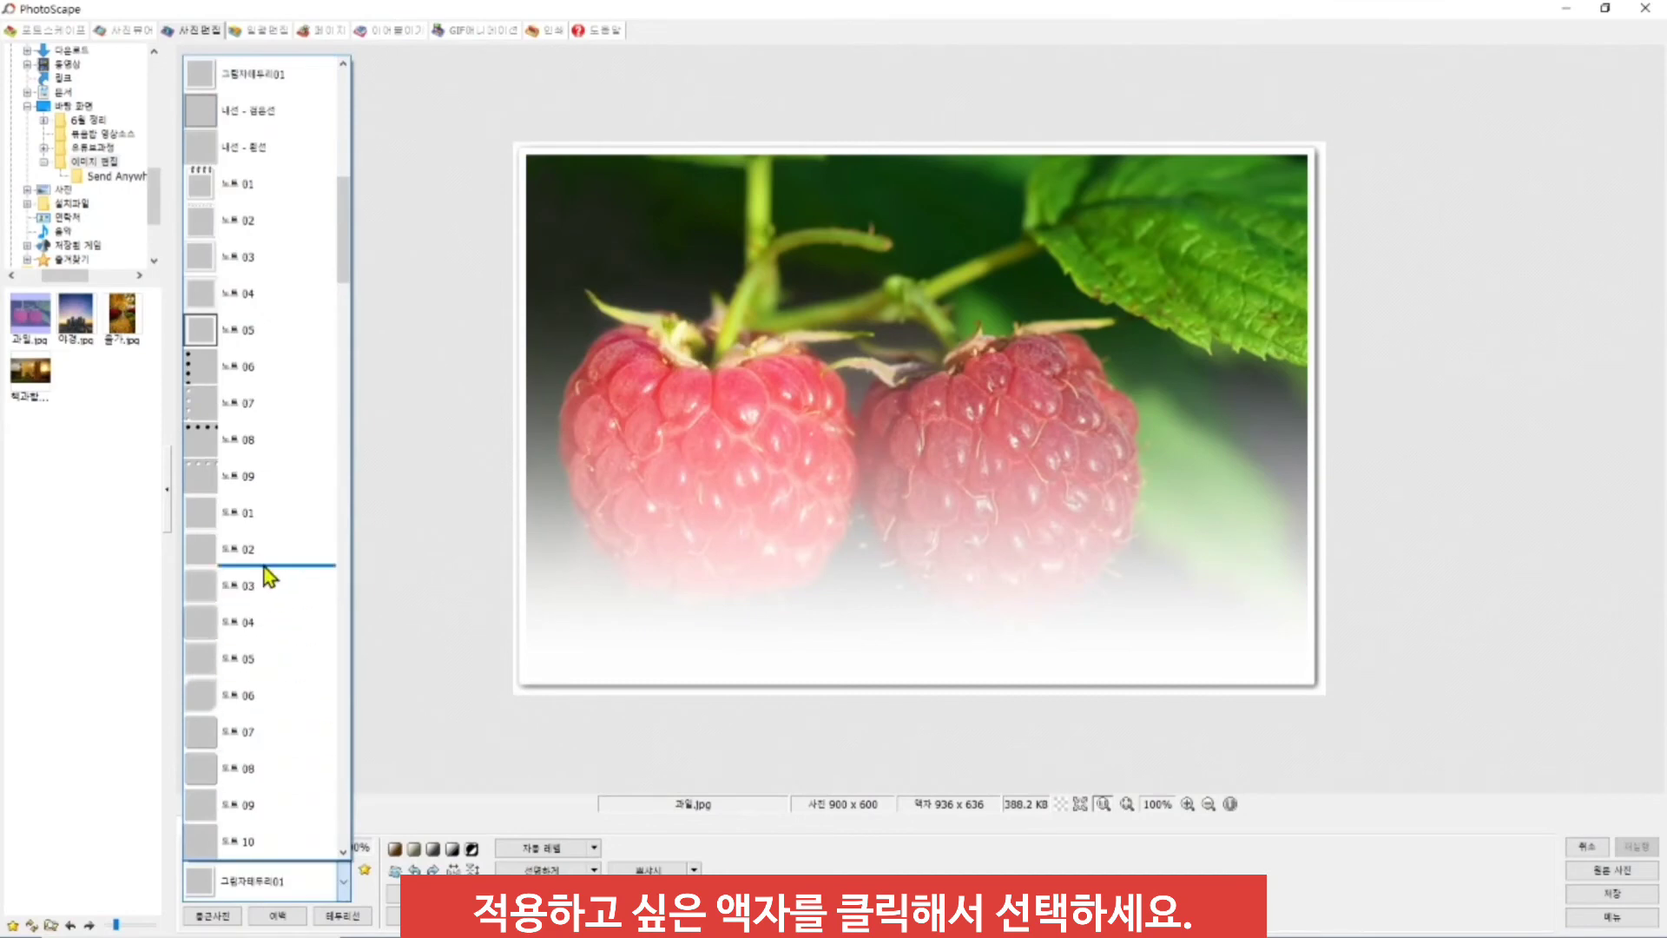
click(264, 566)
click(268, 882)
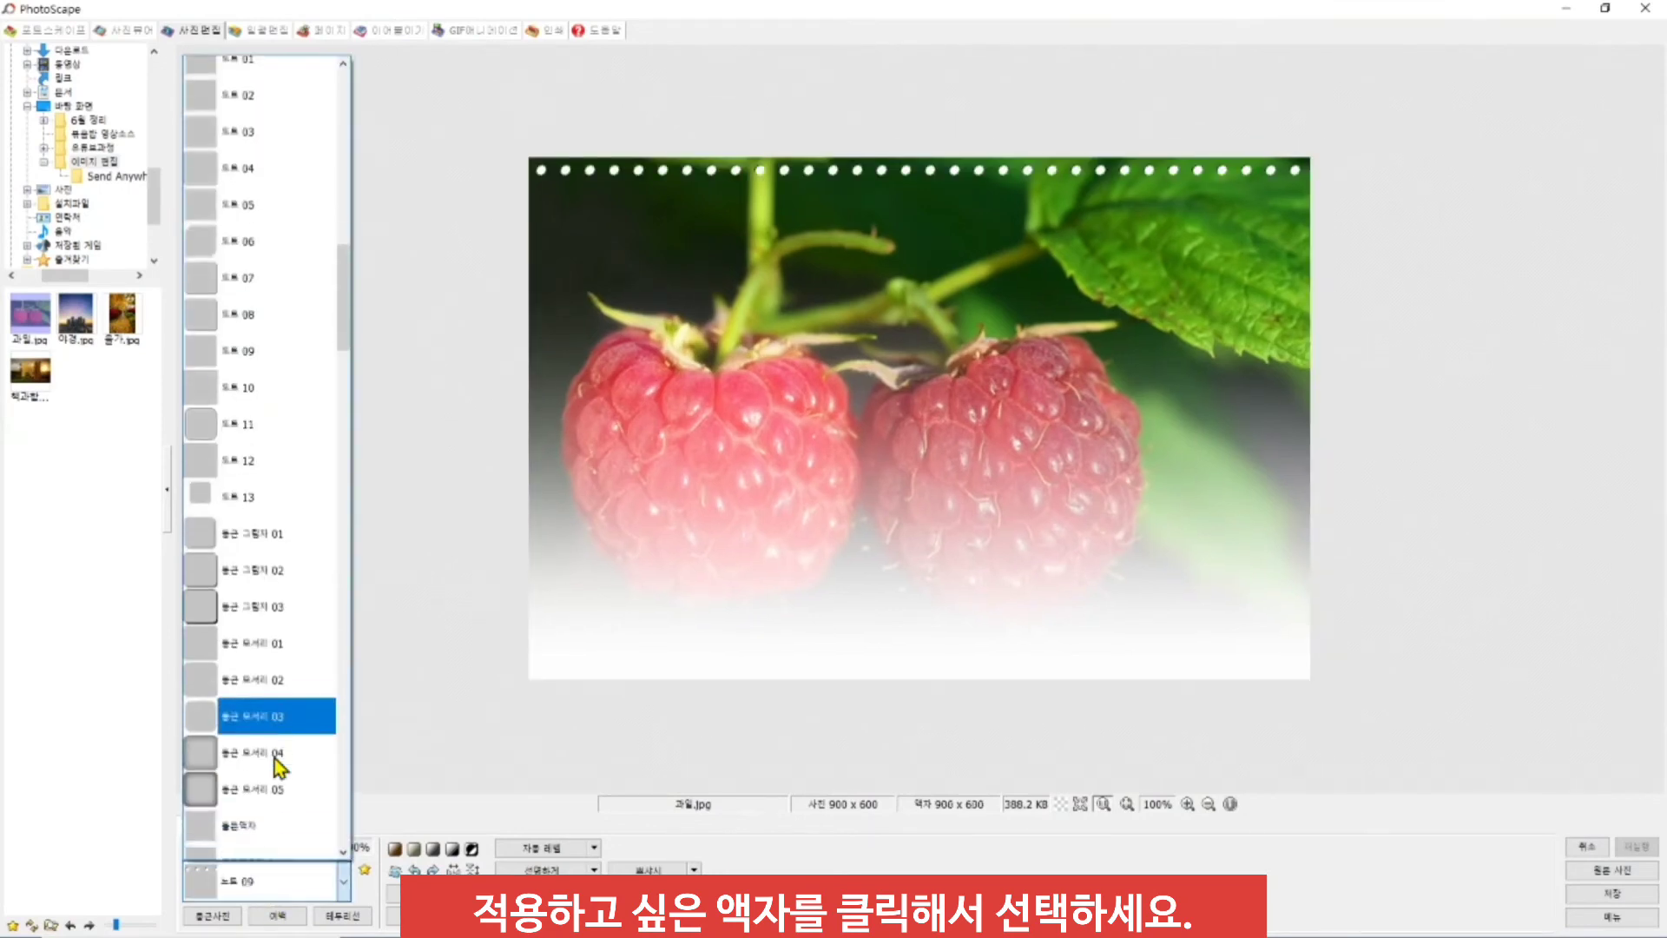
scroll(274, 758, down, 2)
click(260, 521)
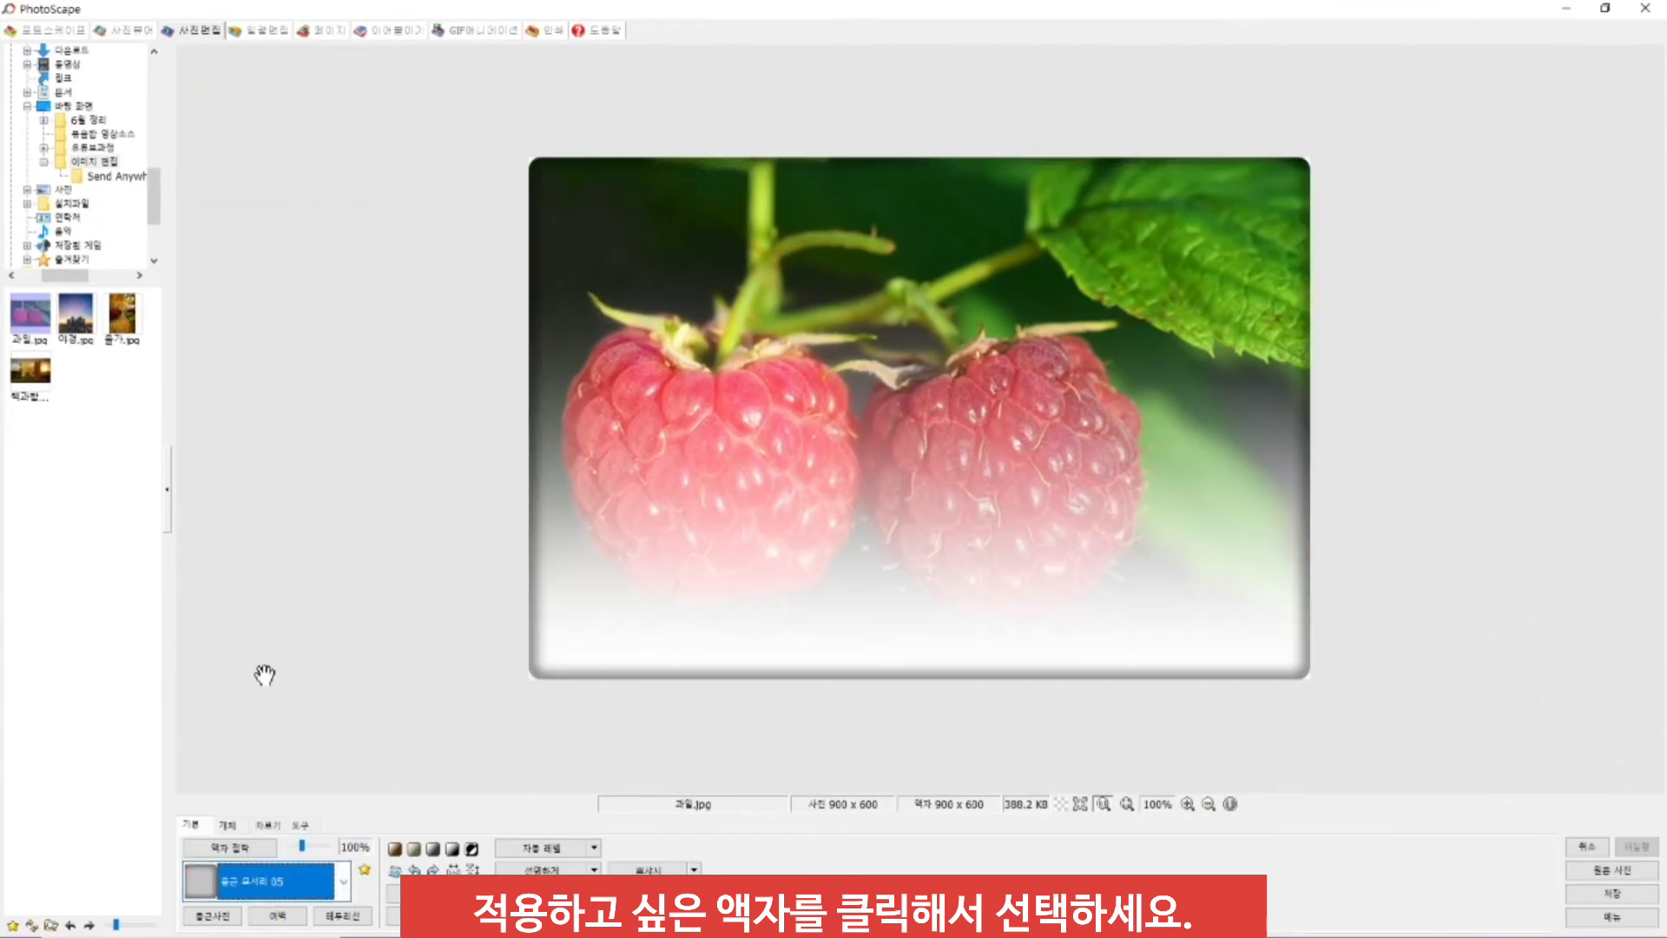
Try the 테두리 03 frame on the photo
click(302, 879)
scroll(301, 700, down, 5)
drag(332, 451, 332, 518)
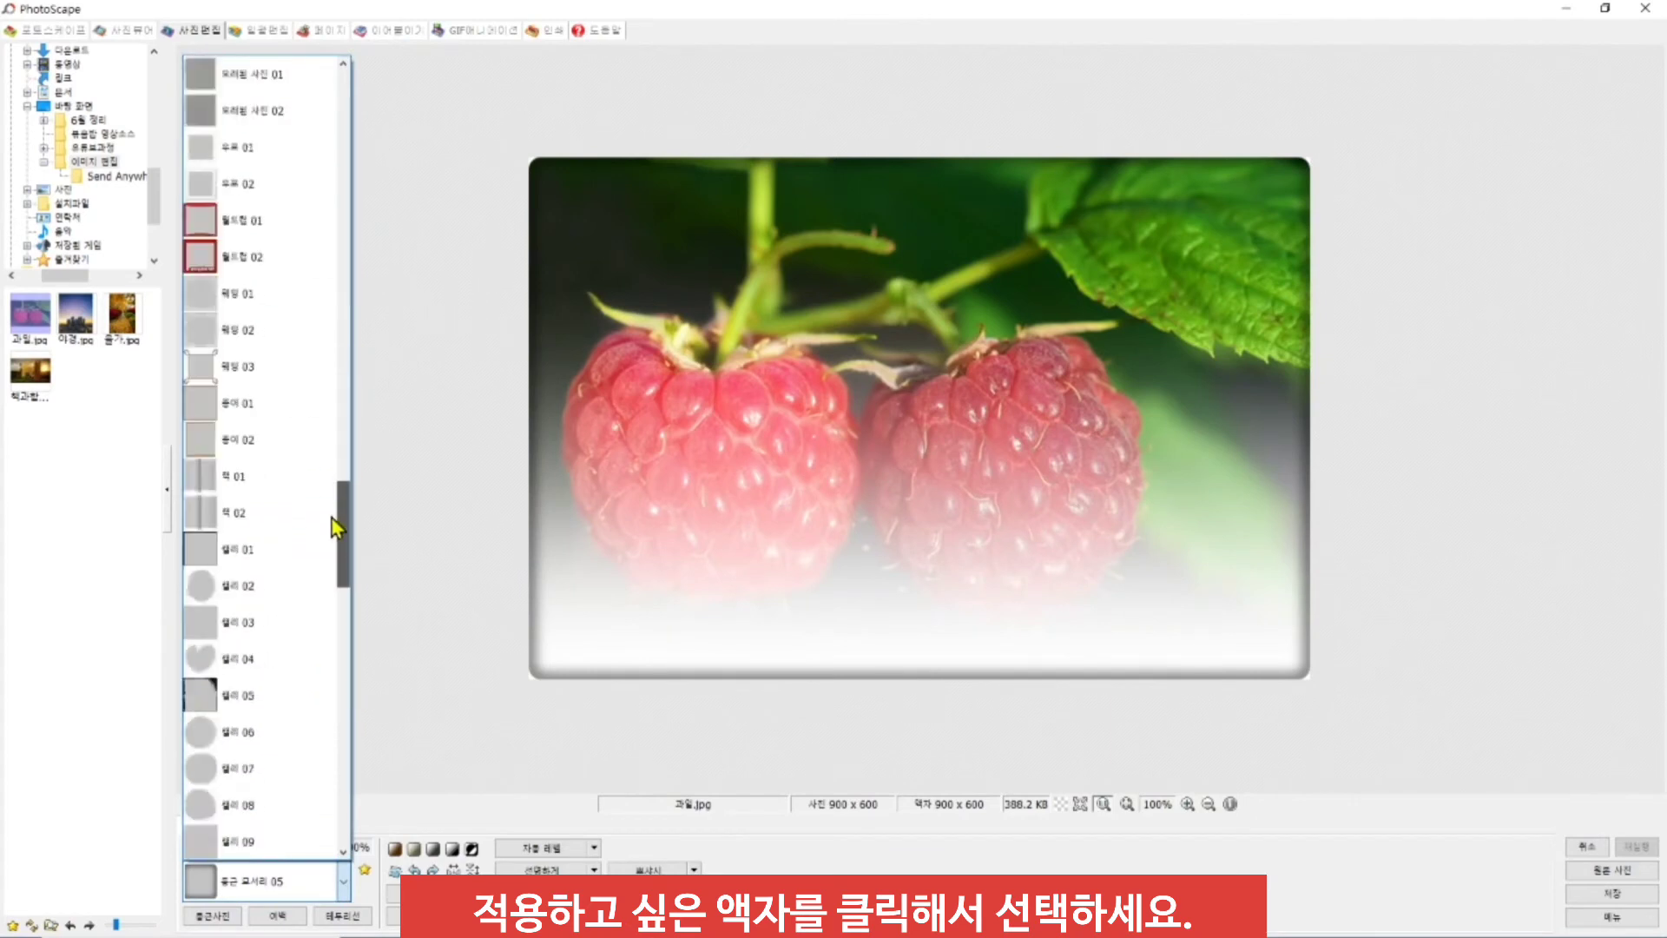
scroll(331, 518, down, 10)
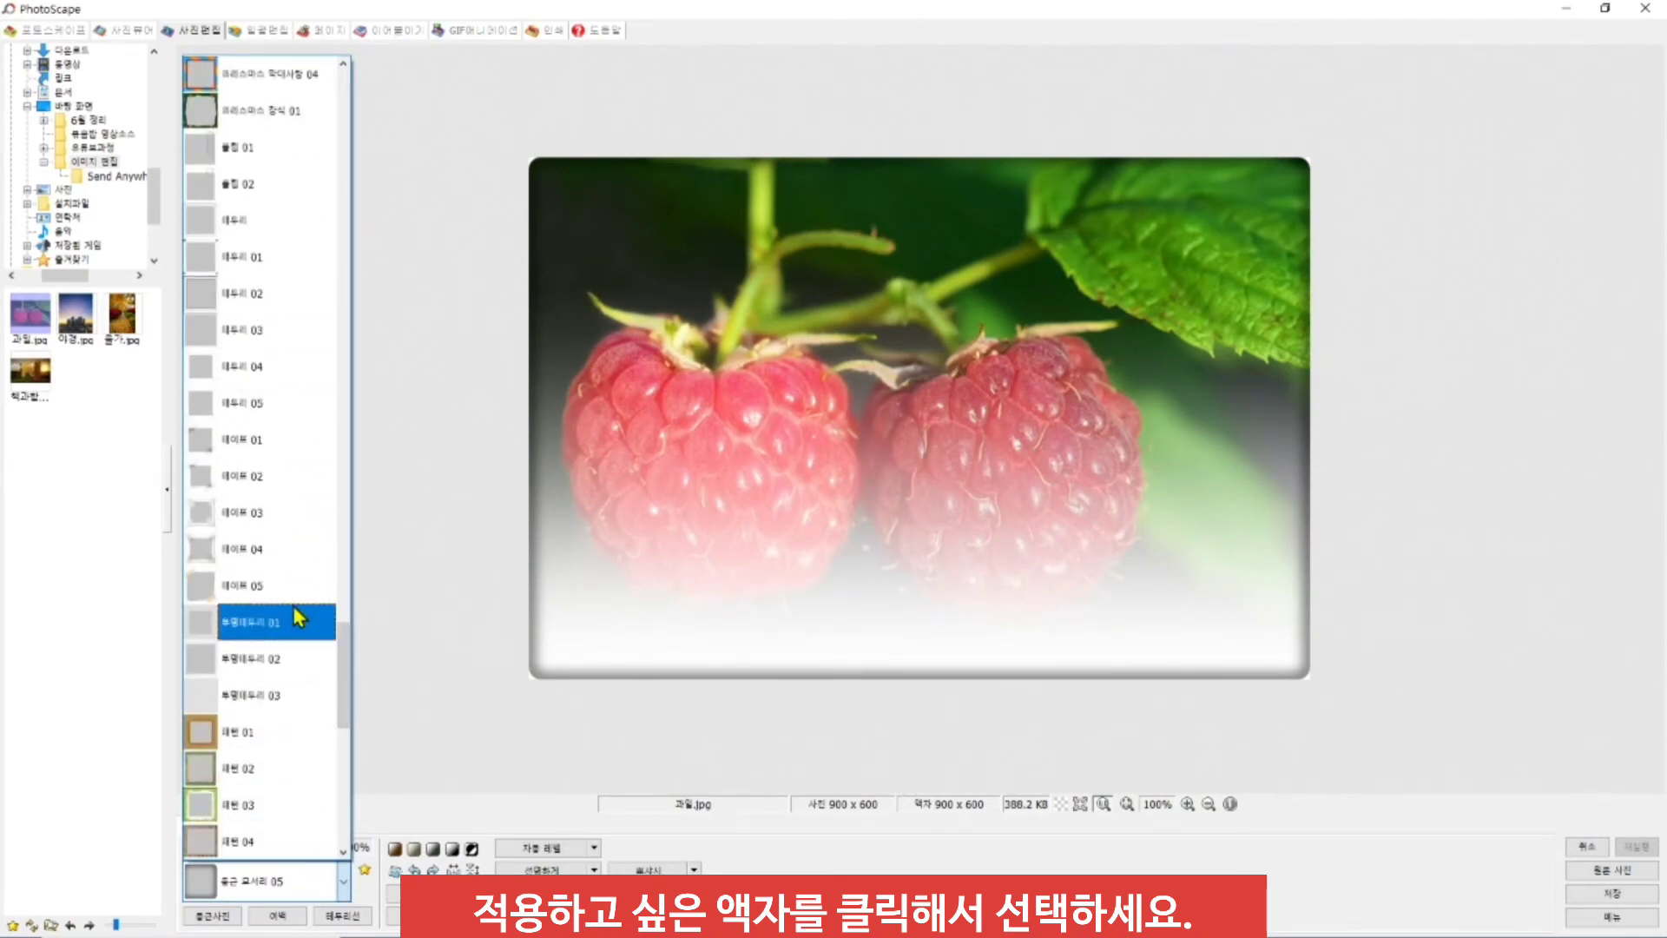
scroll(298, 660, up, 3)
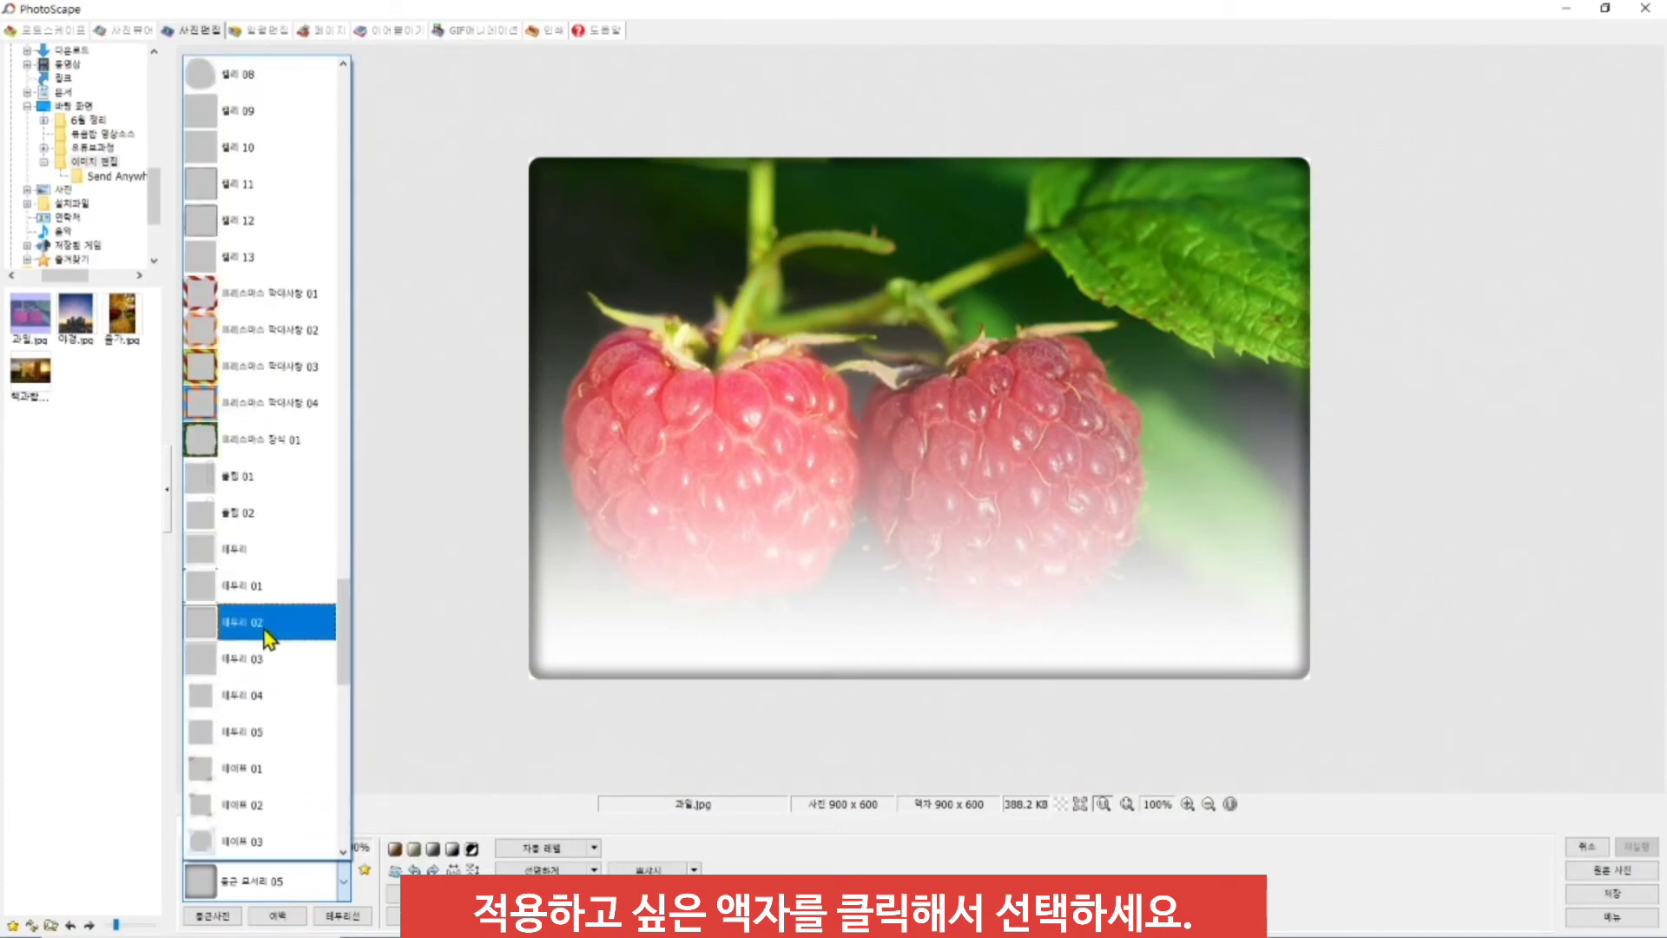
click(252, 659)
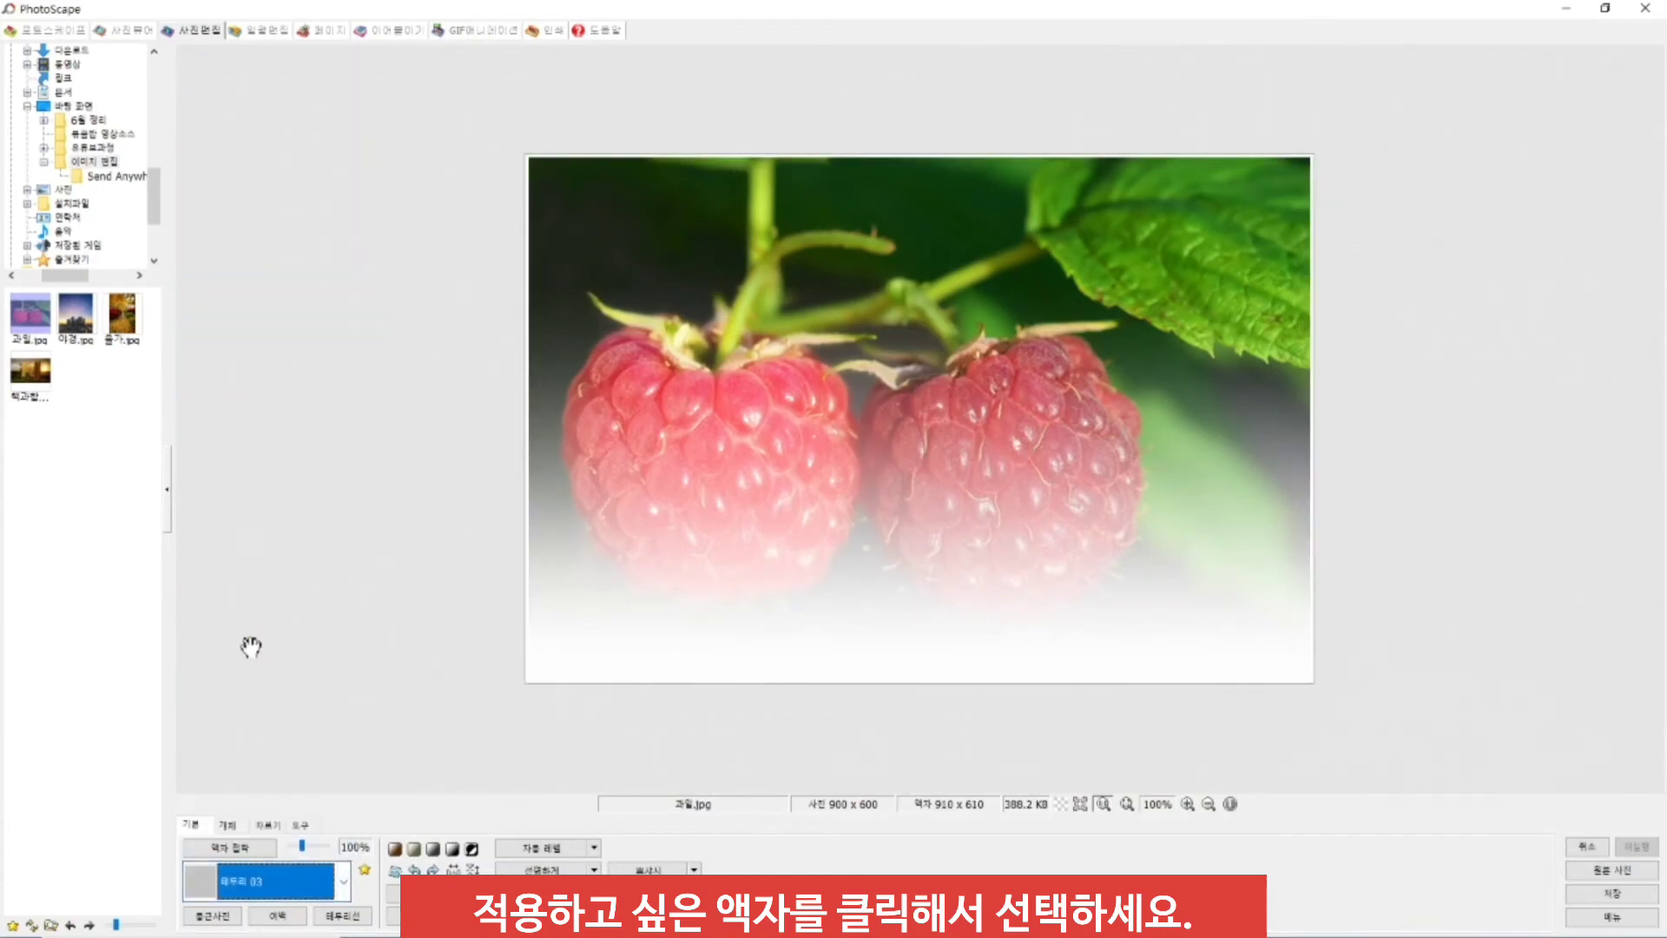
Try the 폴라로이드 02 frame on the photo
click(254, 879)
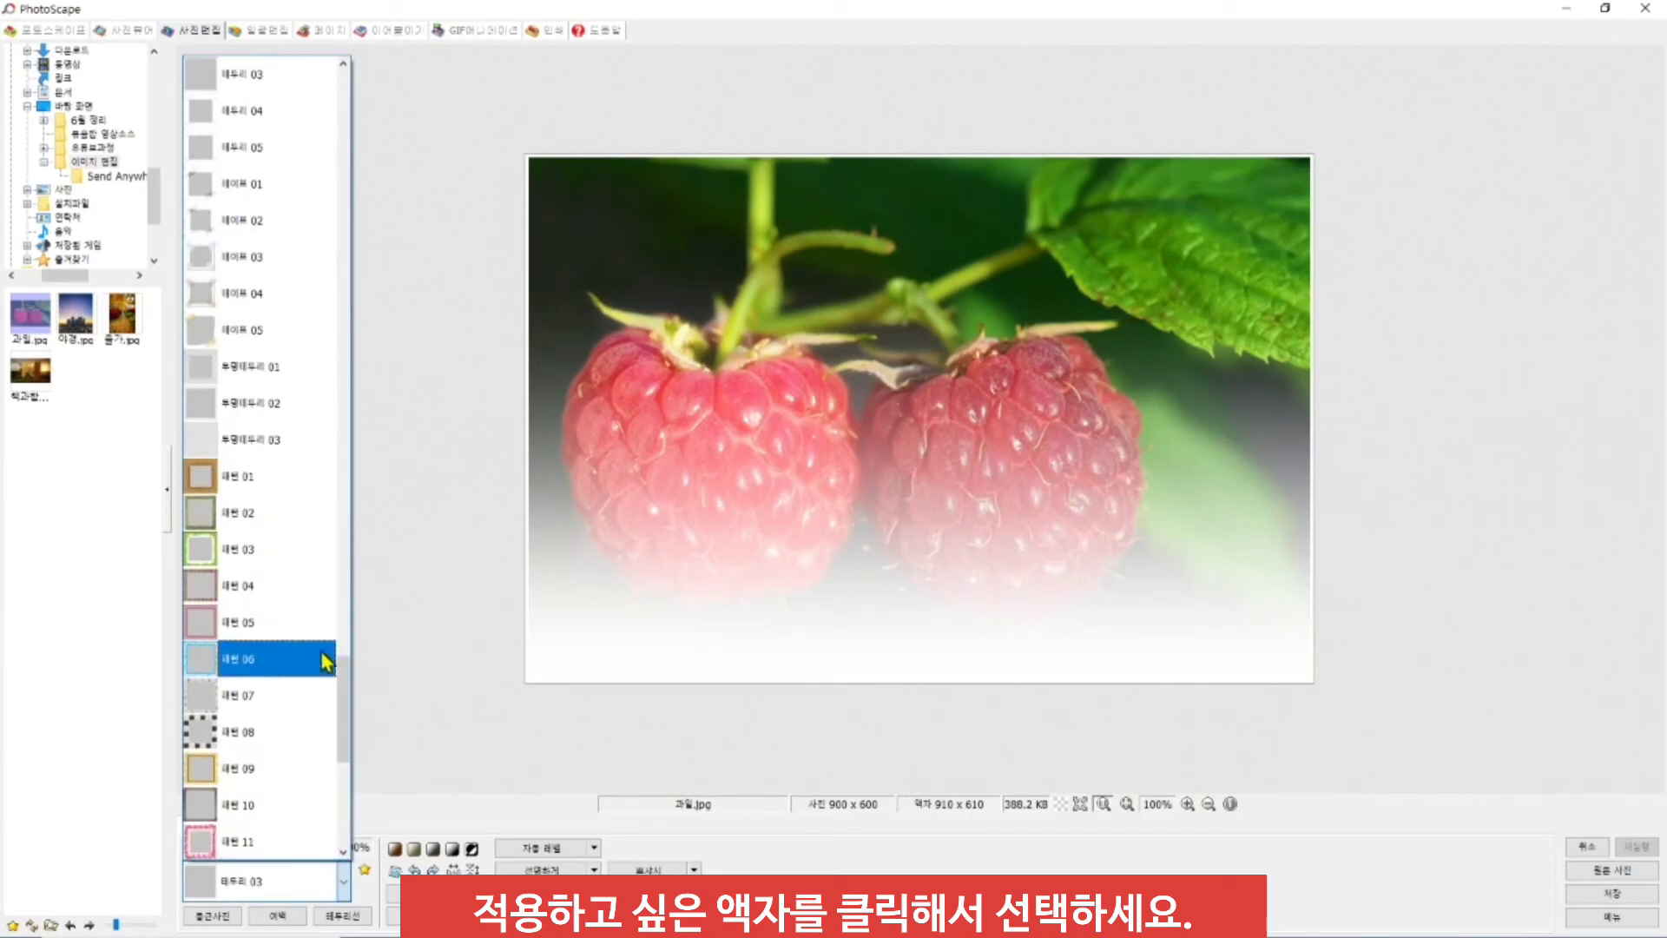
drag(344, 665, 337, 737)
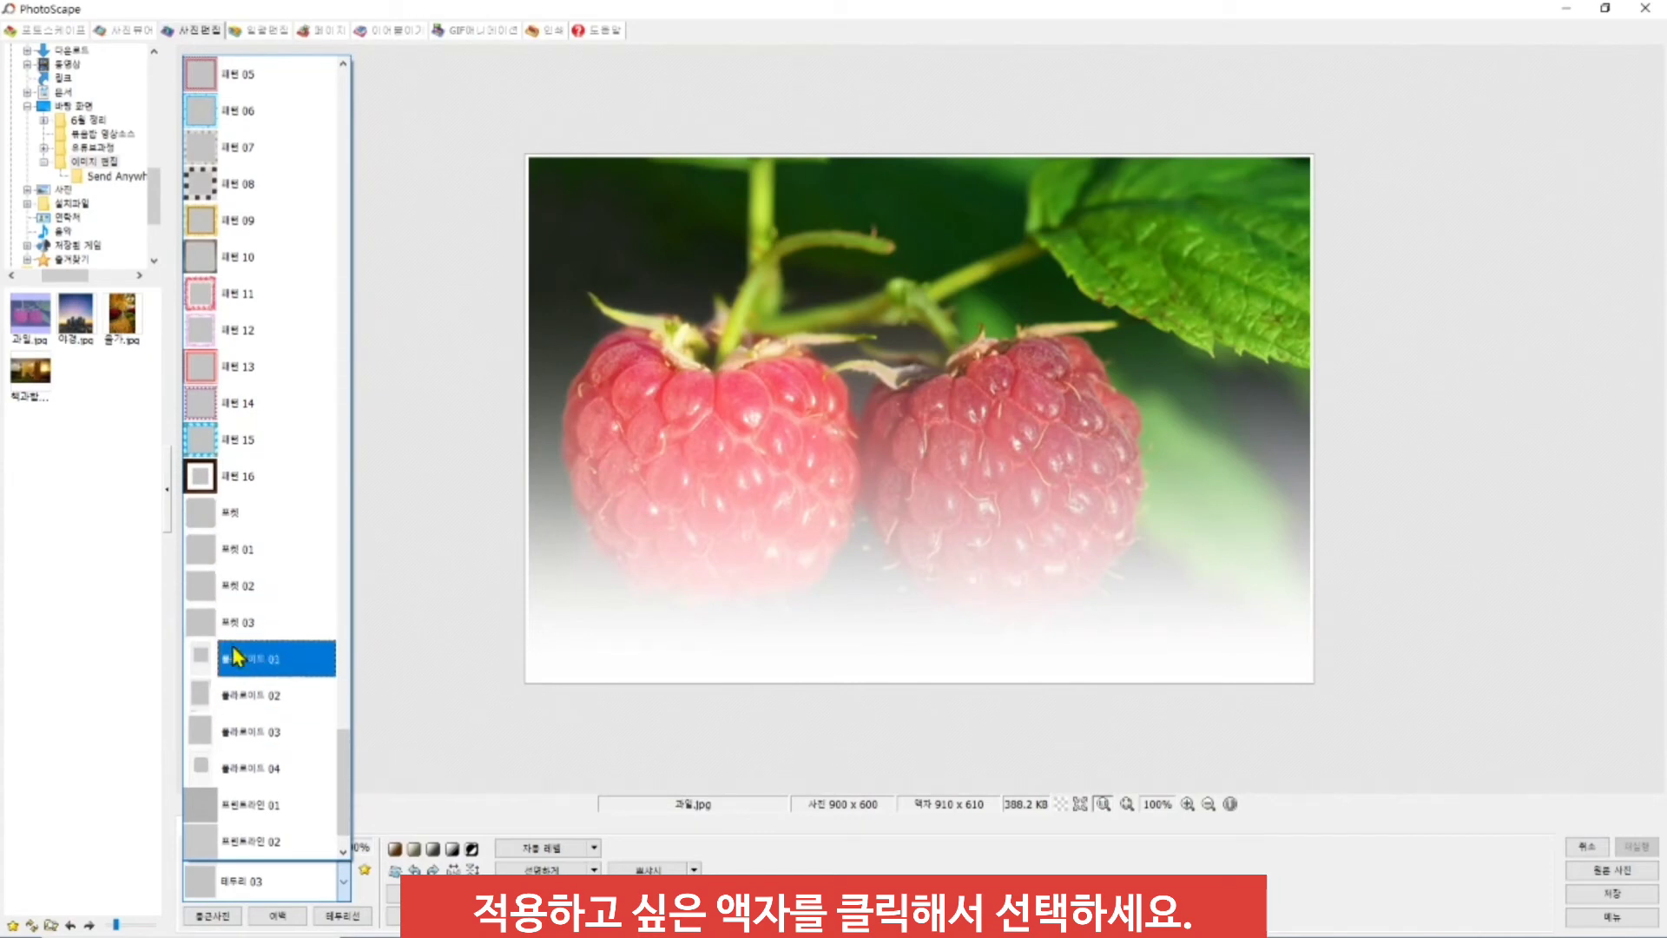
click(228, 695)
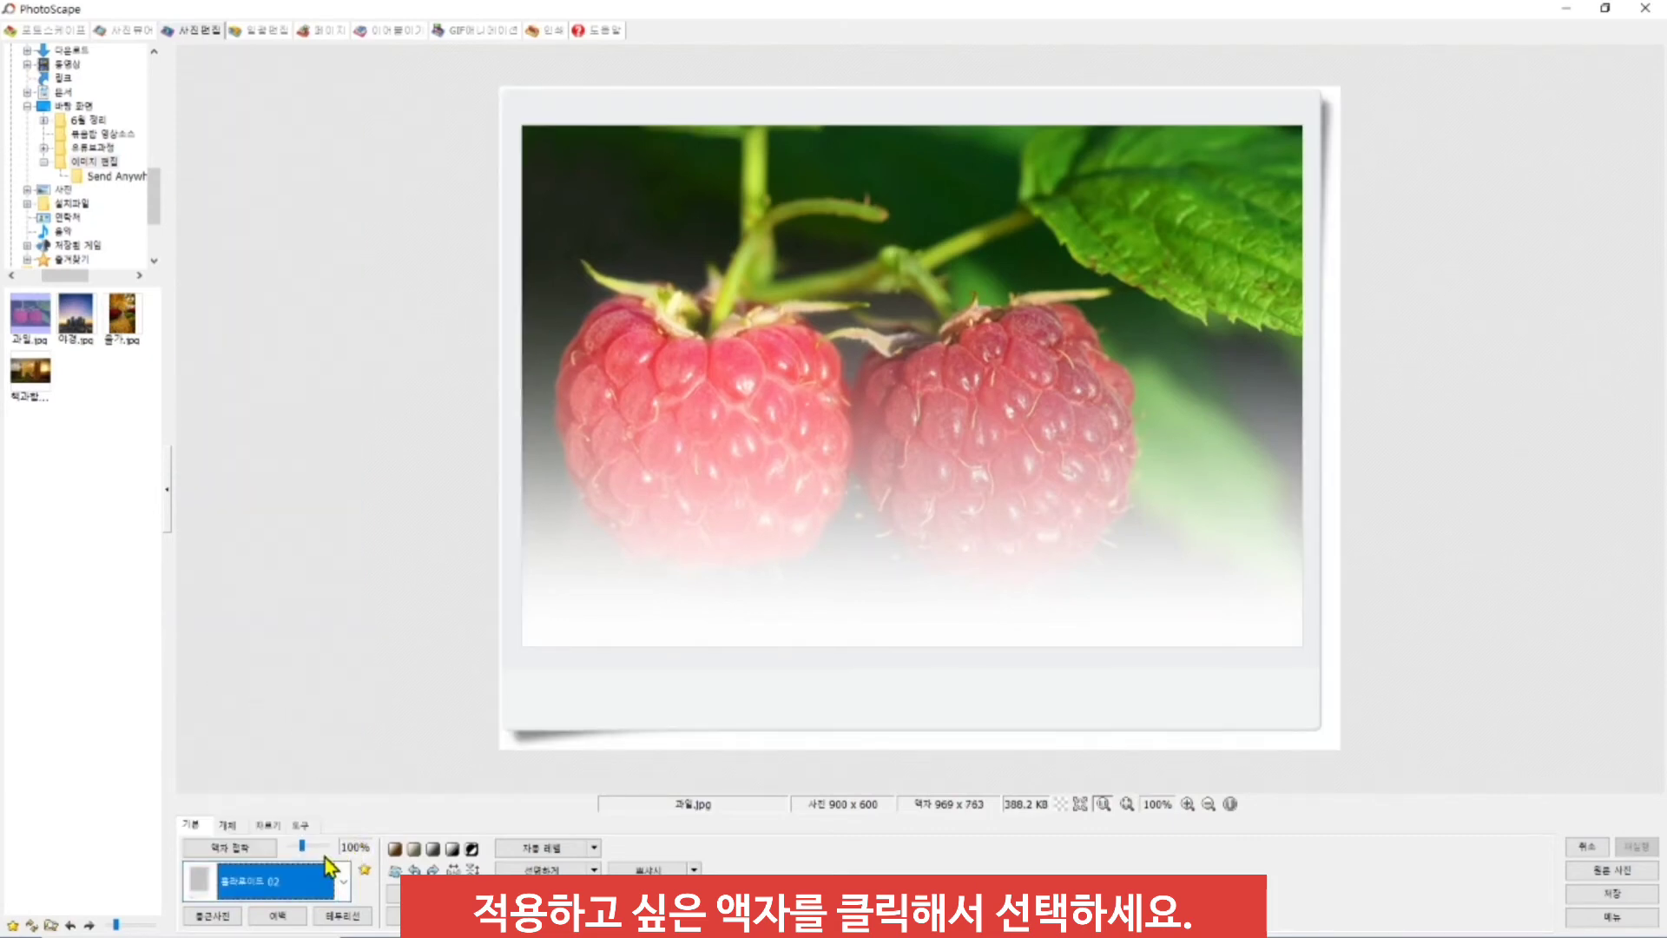
Try the 그림자테두리 02 frame on the photo
click(338, 884)
drag(347, 763, 337, 92)
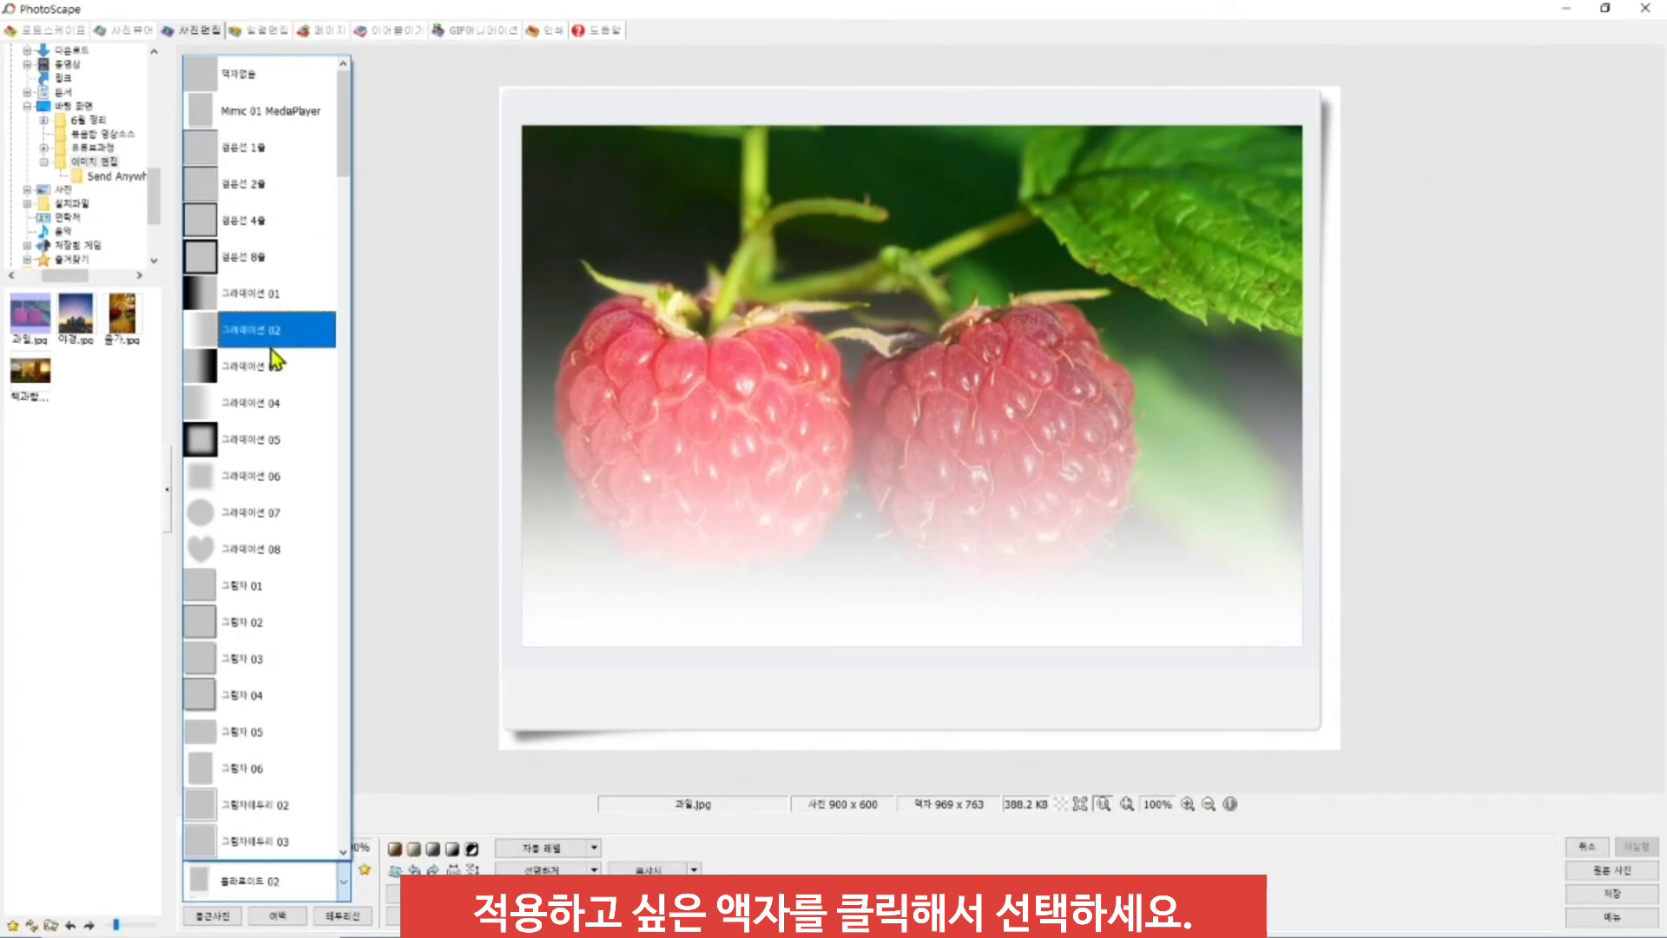
click(253, 821)
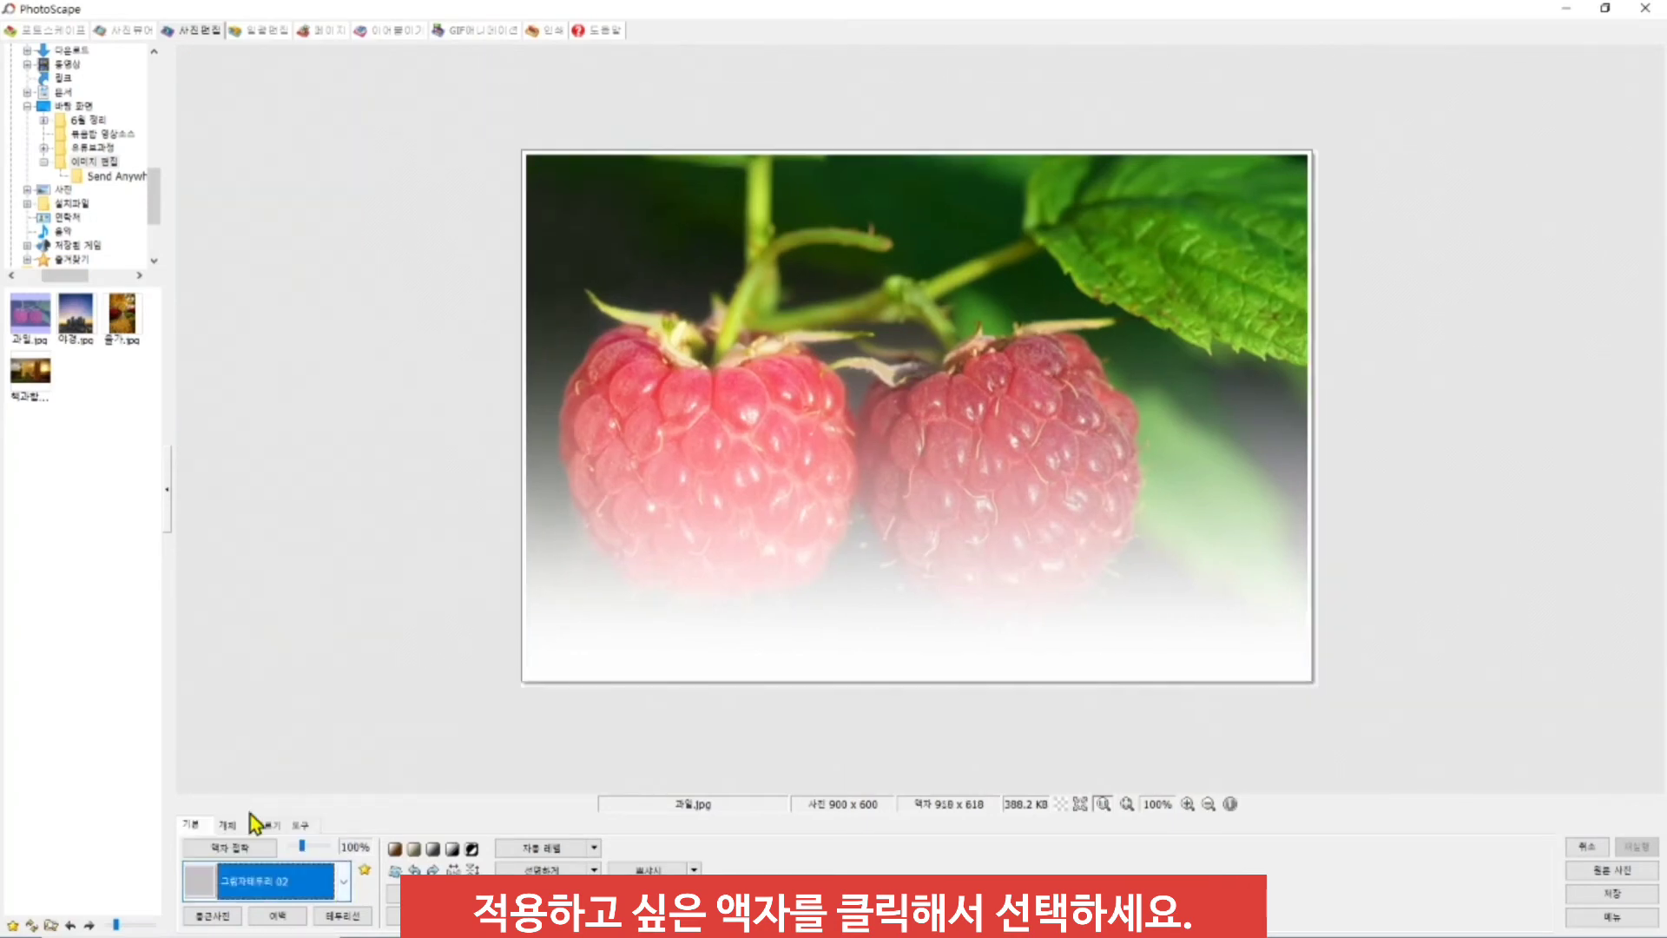
Try the 둥근 모서리 04 frame on the photo
click(350, 879)
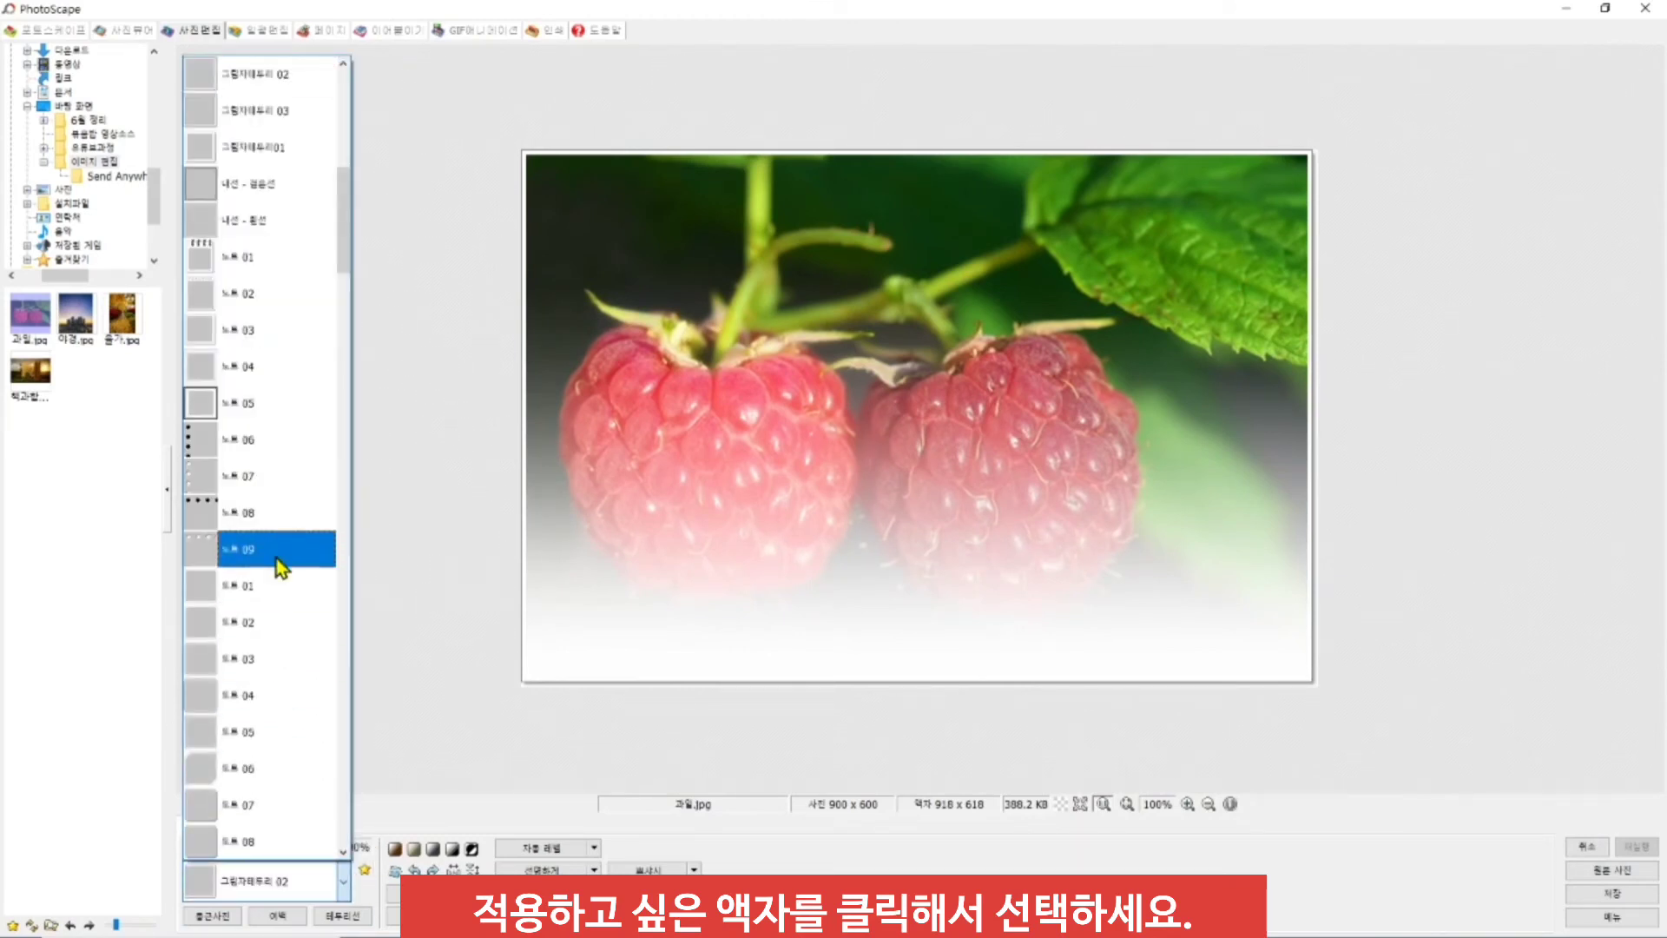
scroll(252, 642, down, 1)
scroll(252, 653, down, 3)
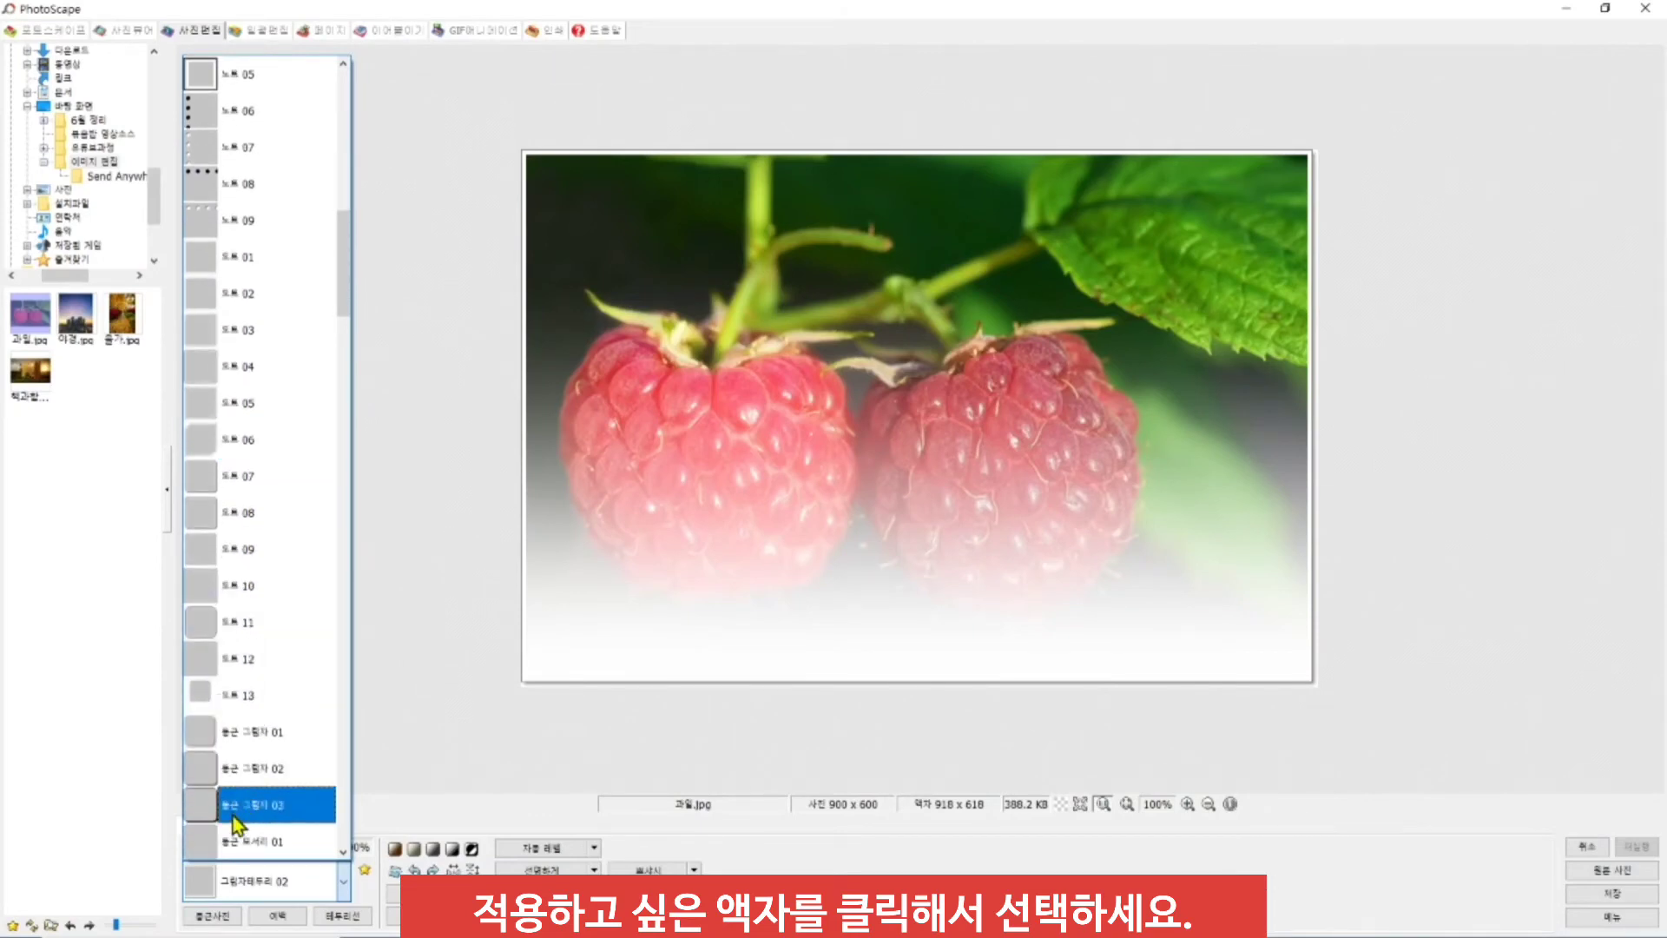
scroll(232, 815, down, 2)
click(243, 769)
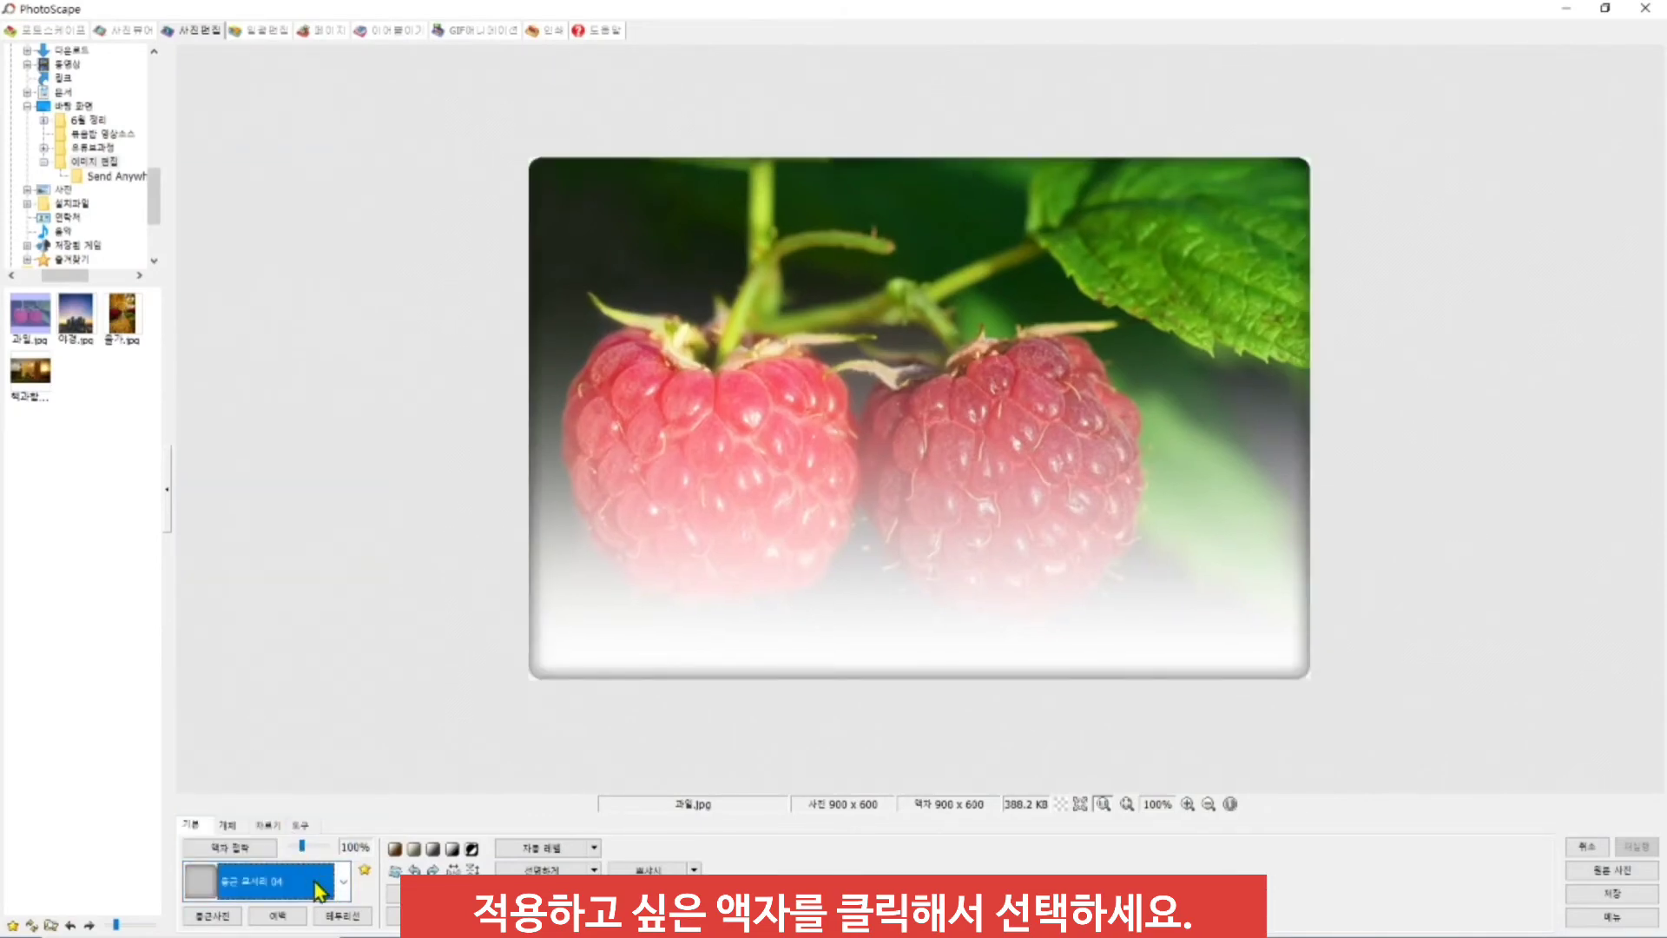
Remove the frame from the photo by choosing 액자없음
click(348, 894)
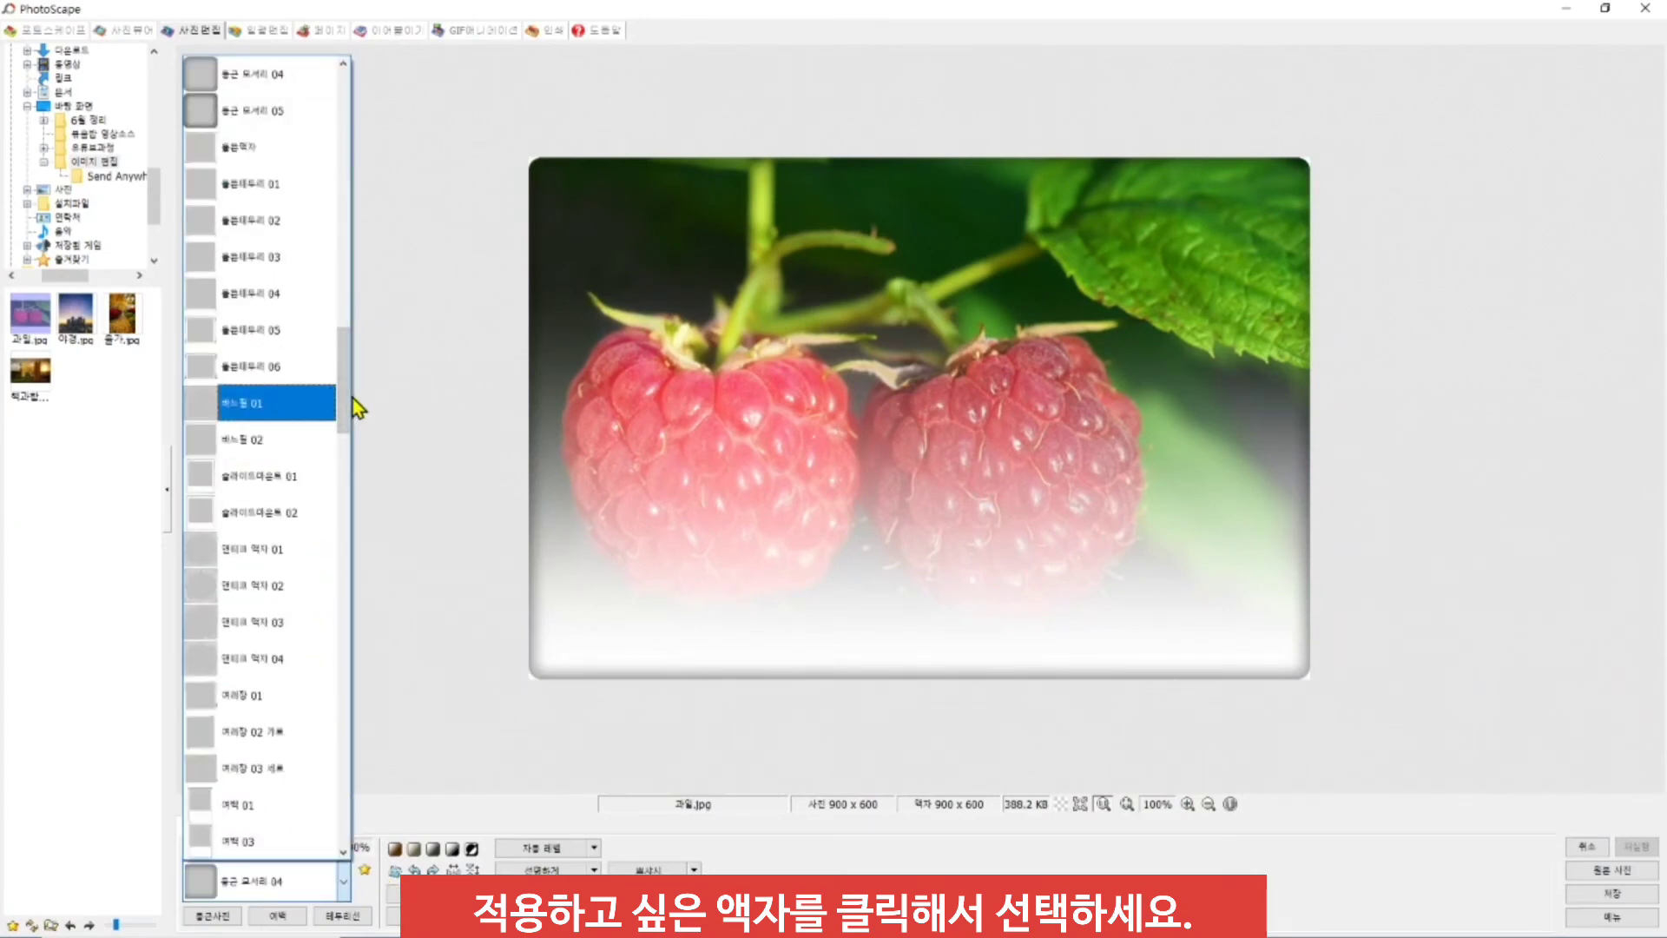
drag(347, 404, 360, 112)
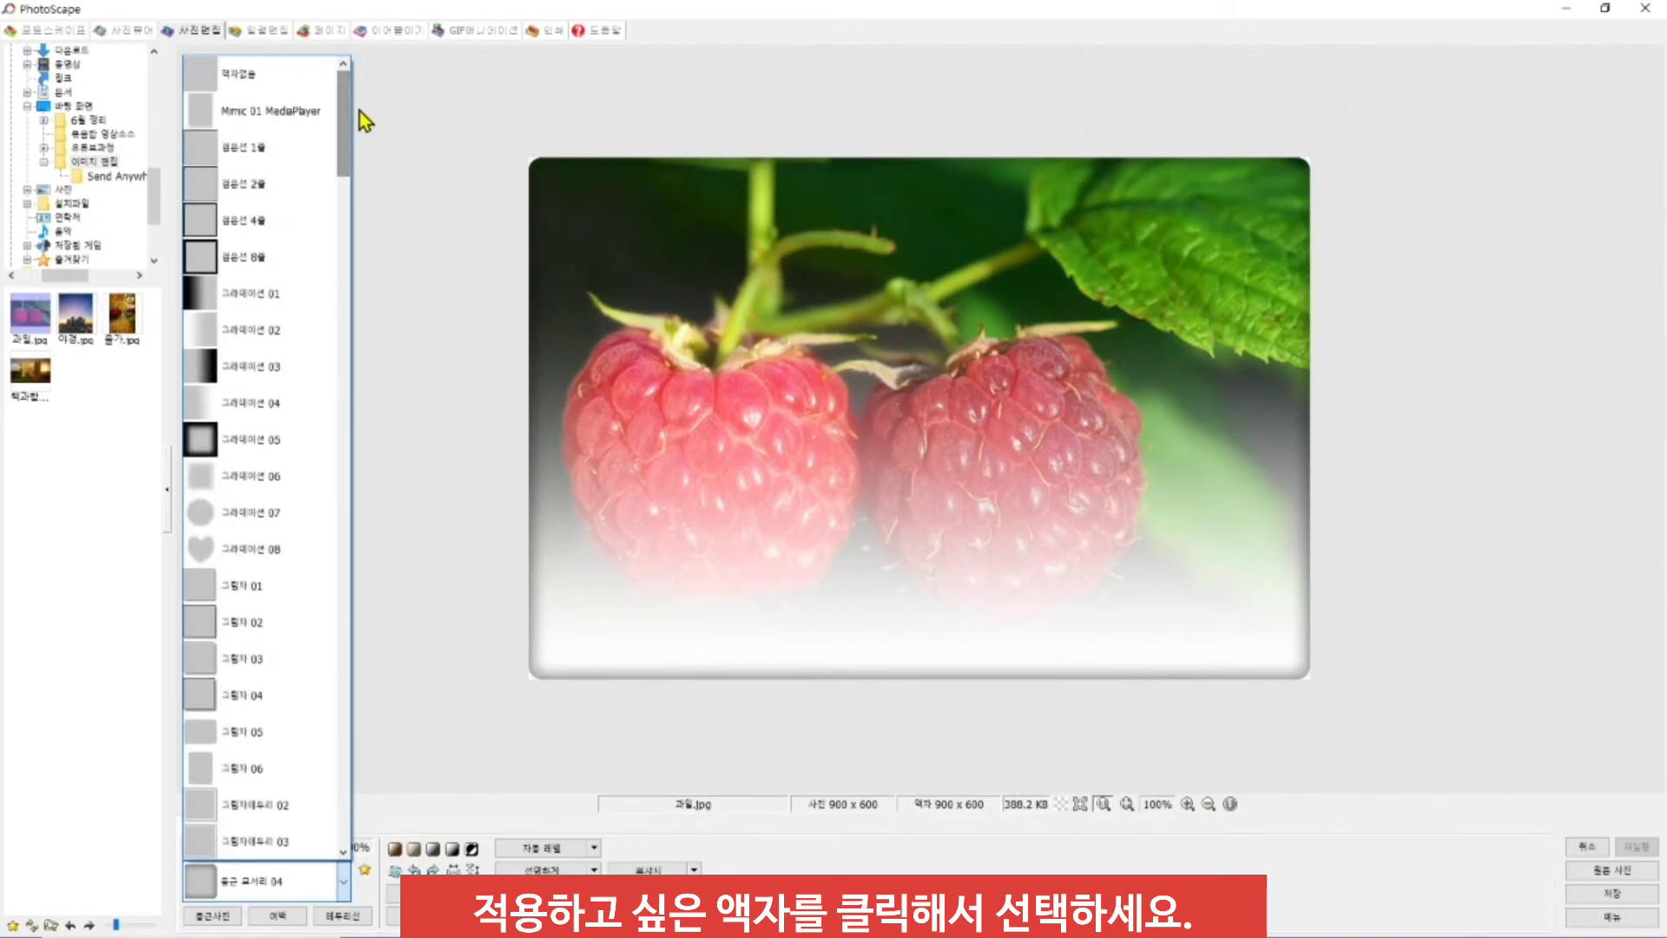
click(231, 85)
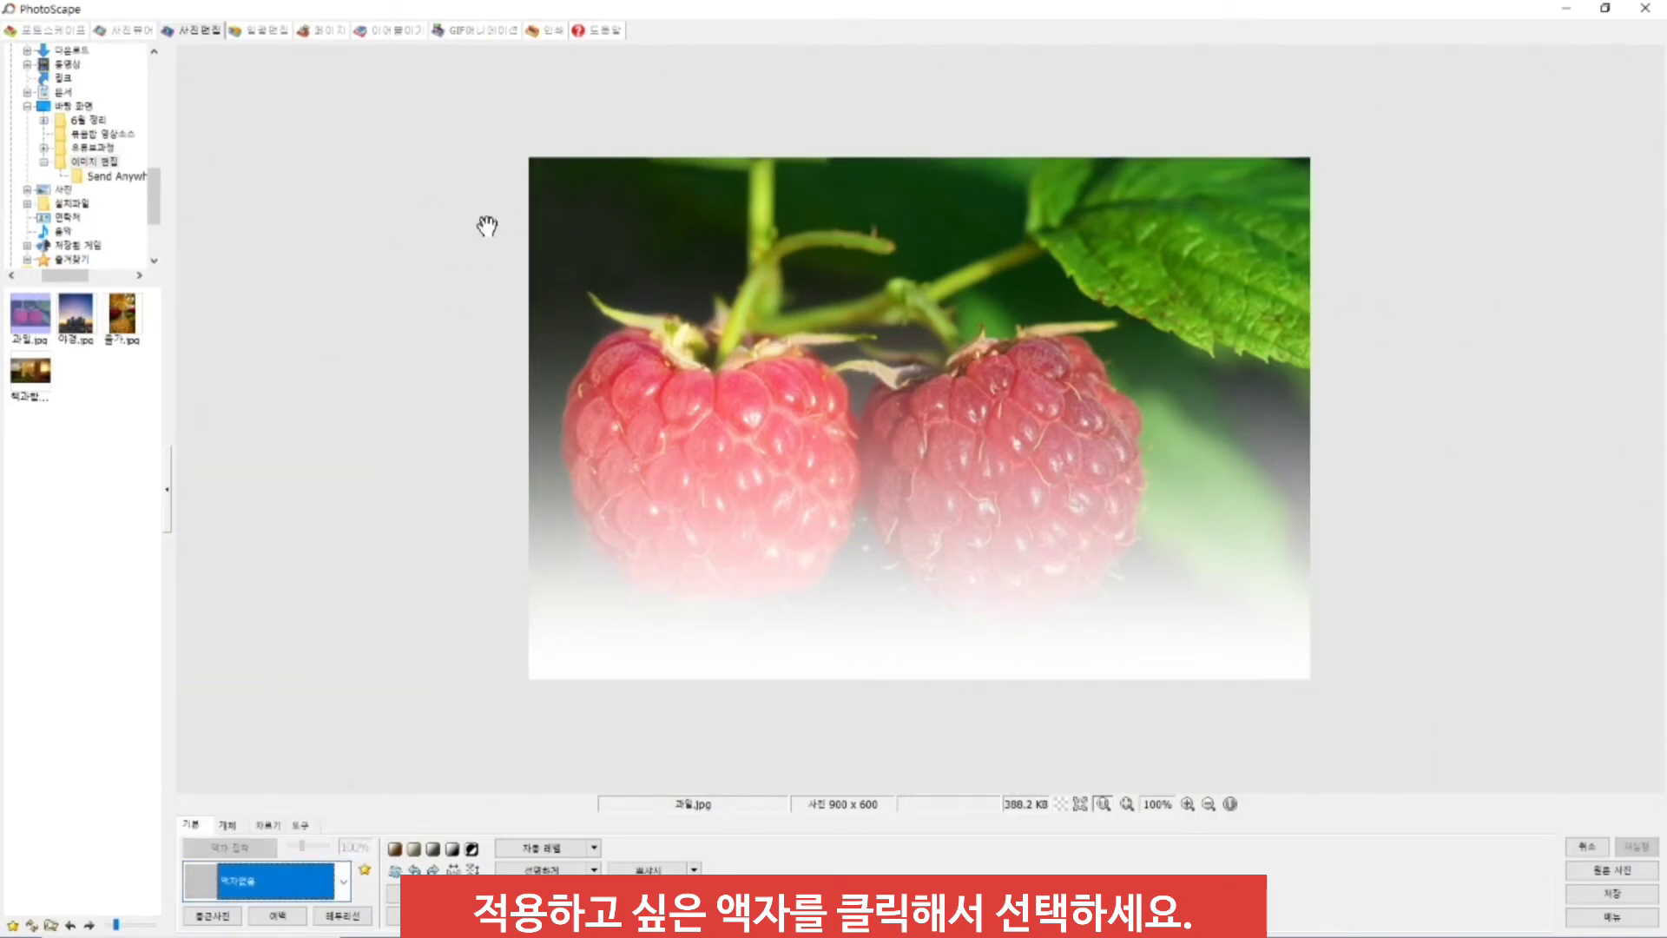
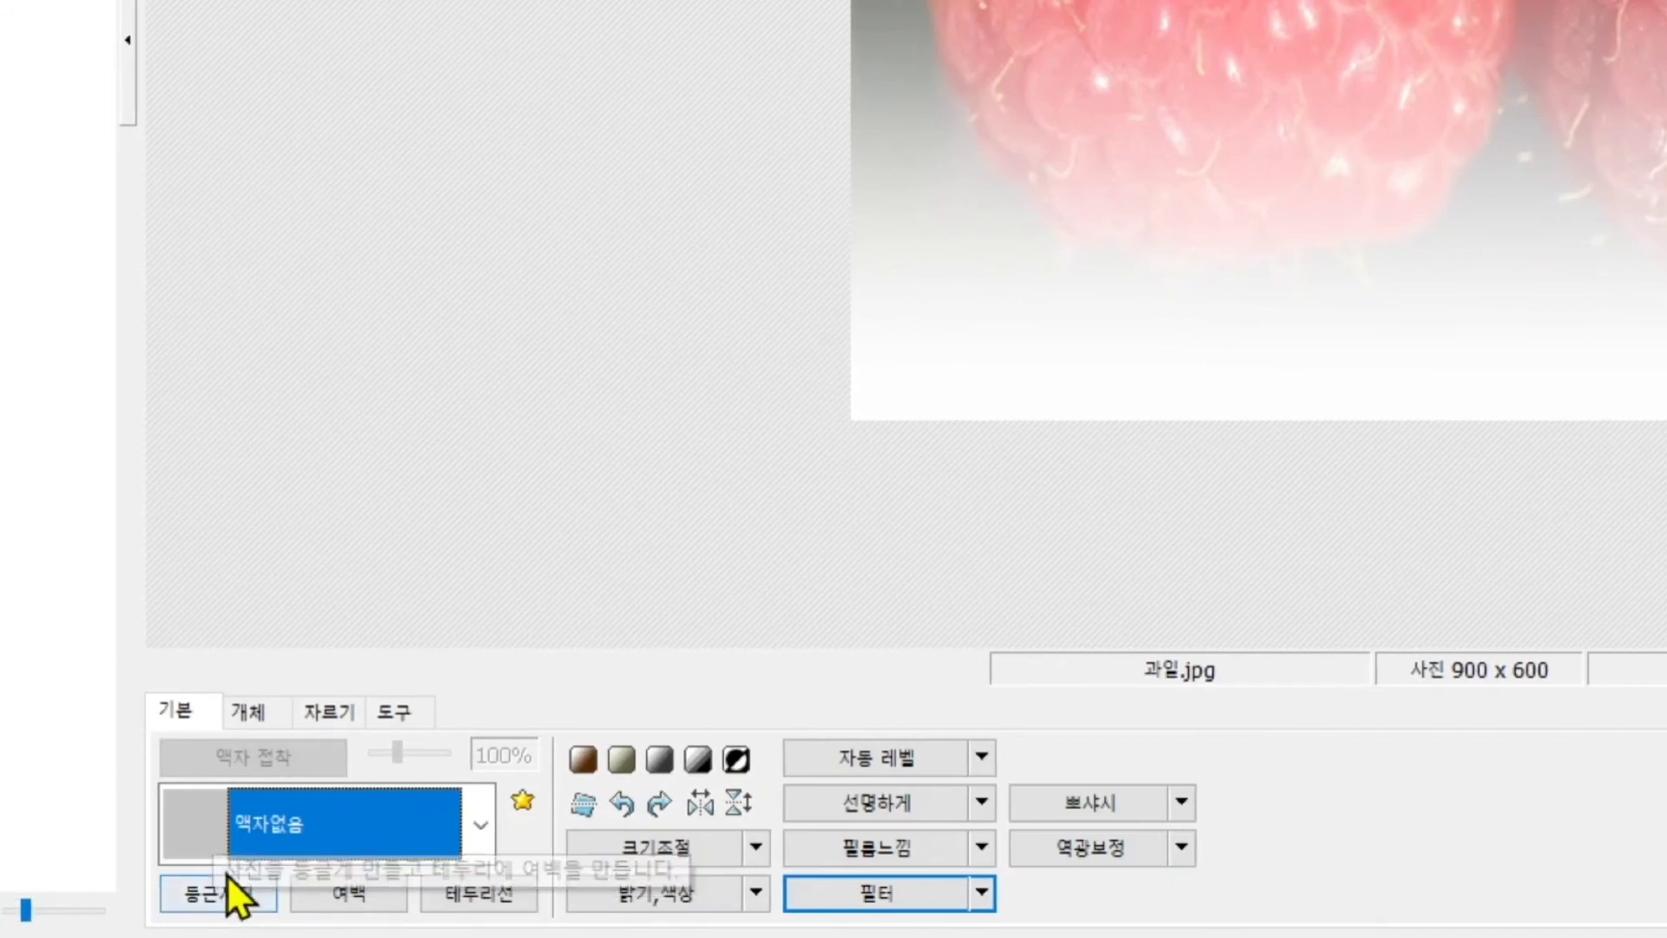
Open the 둥근사진 settings for the photo
click(237, 887)
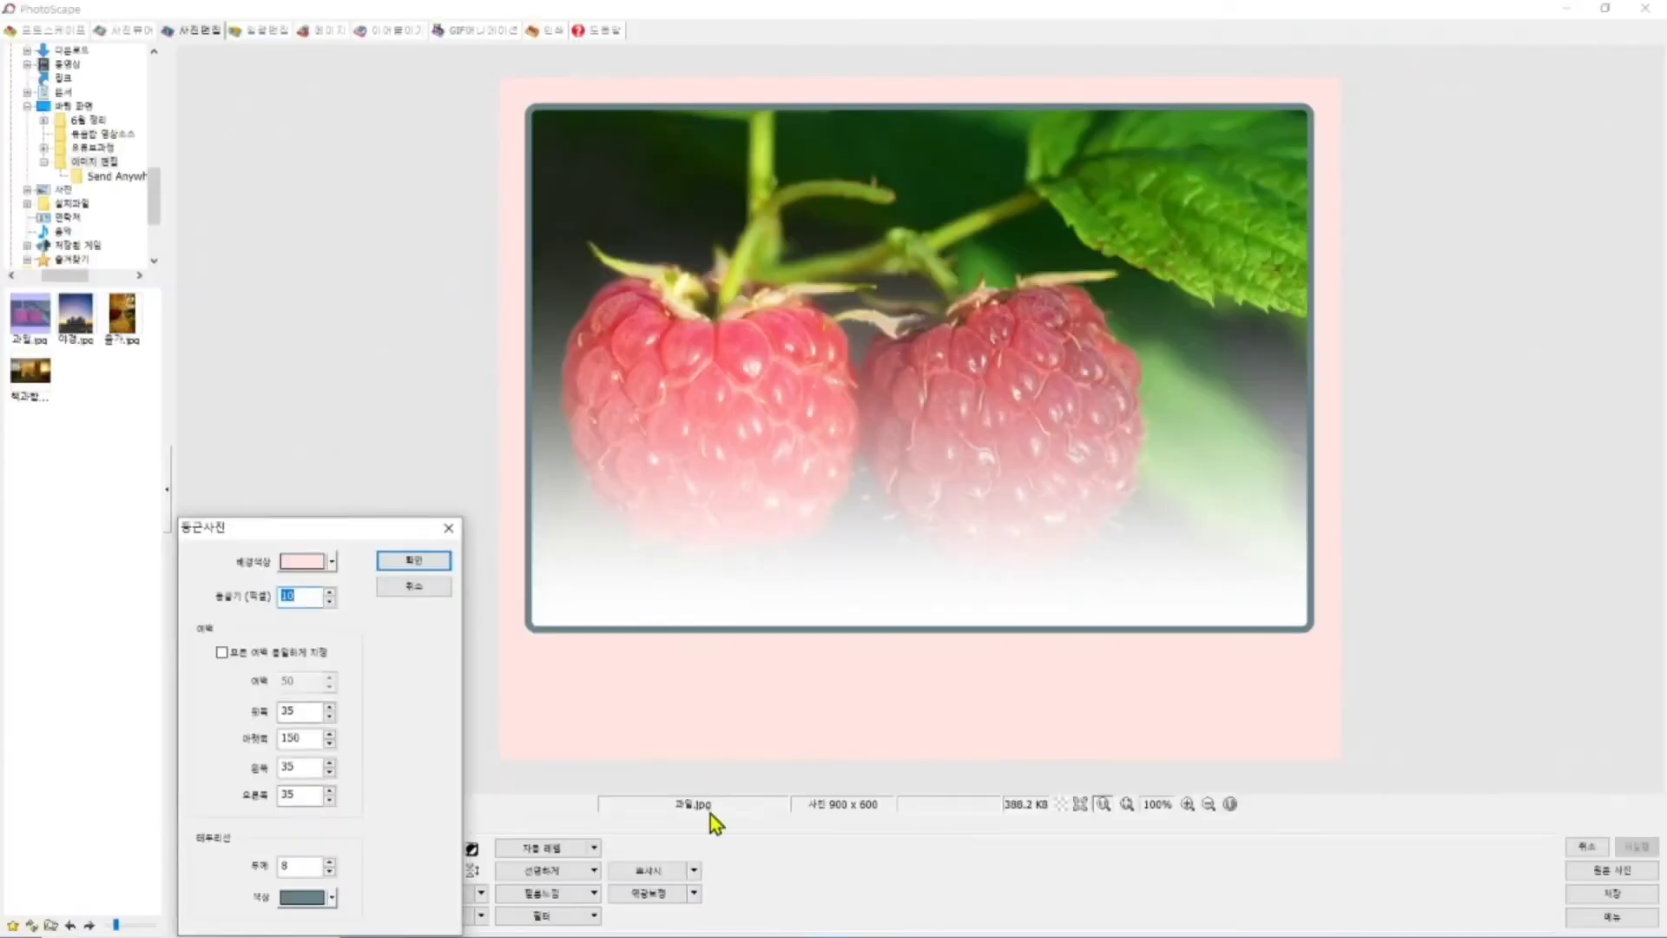
drag(569, 135, 1289, 615)
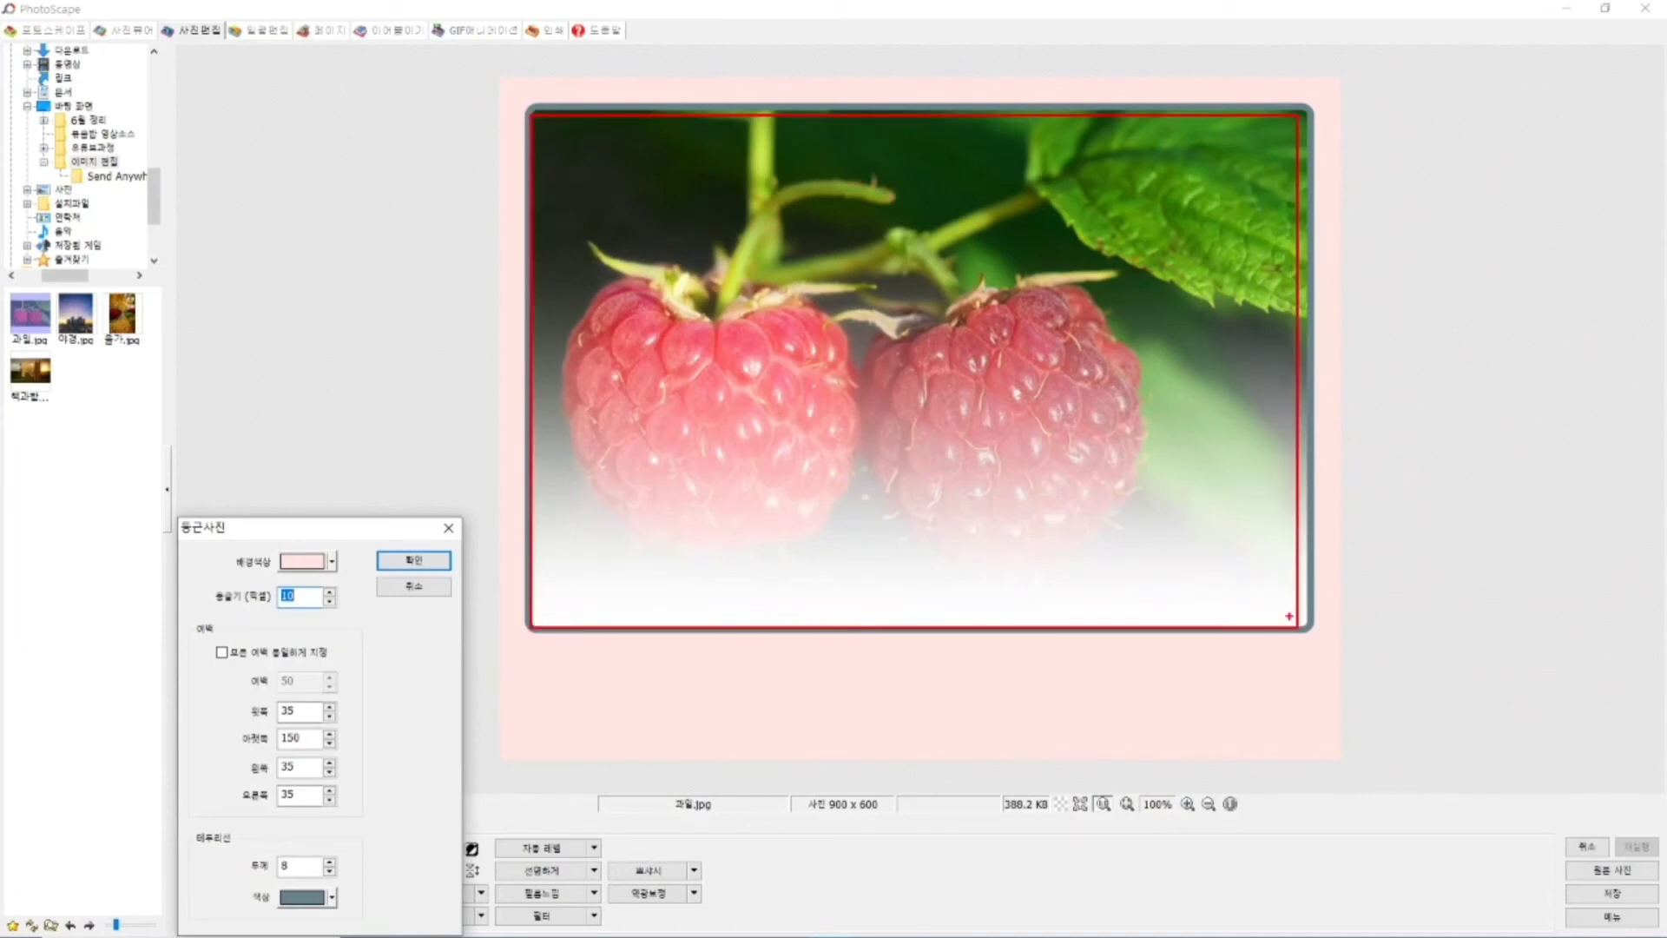
click(549, 149)
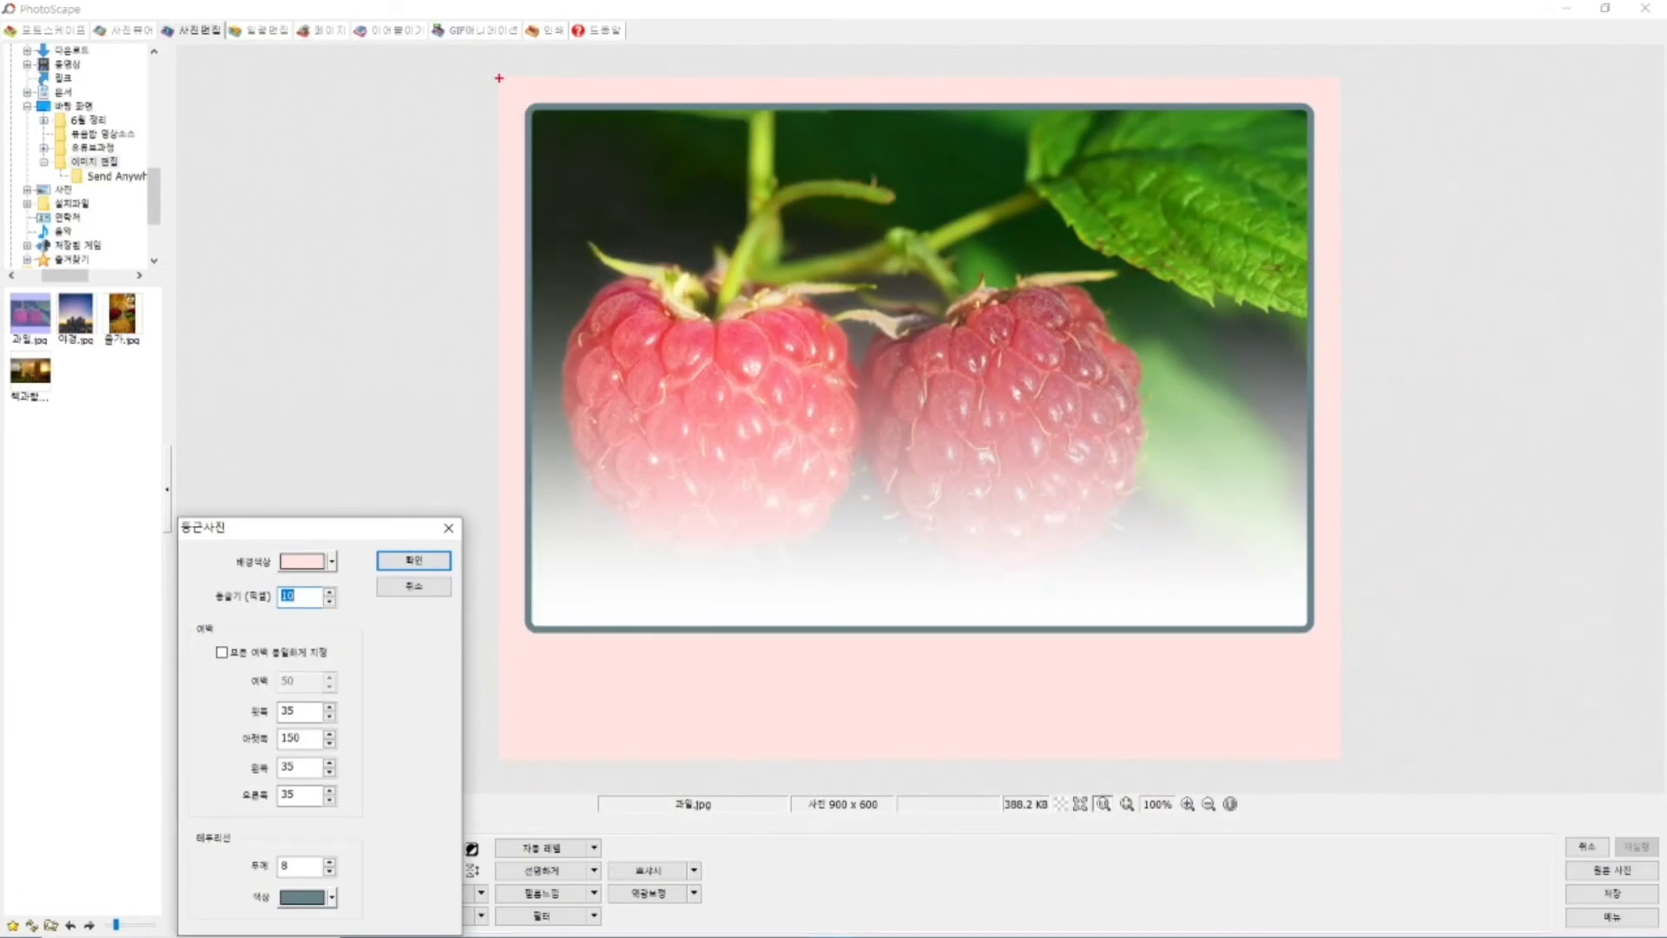
drag(499, 79, 1340, 756)
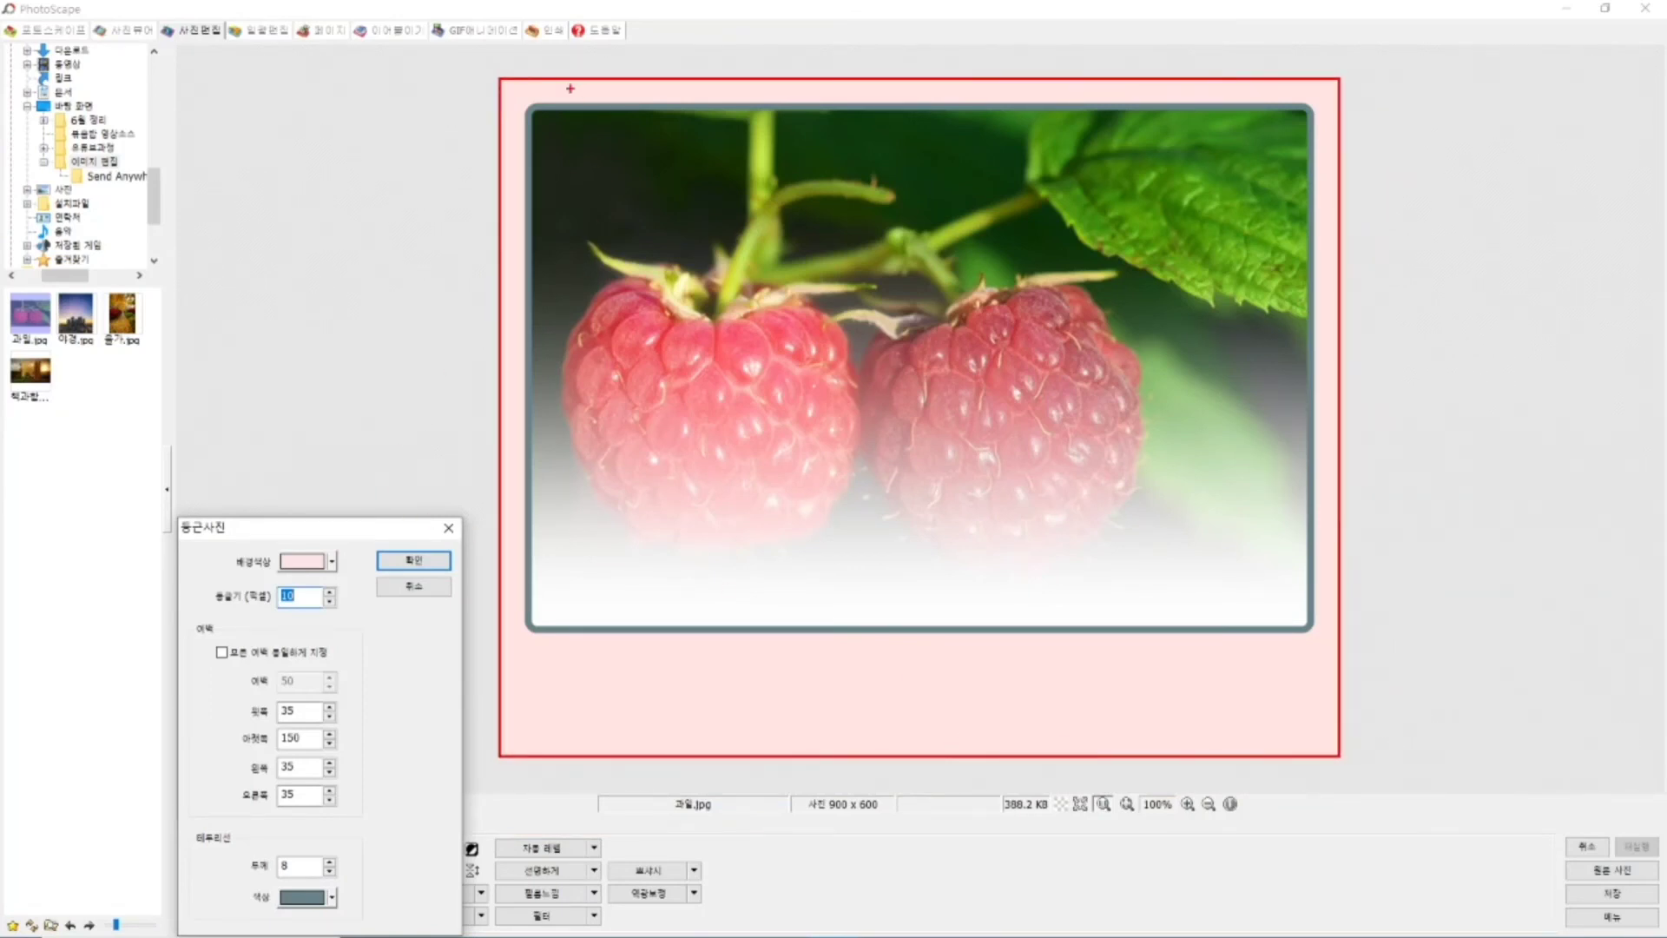
click(544, 186)
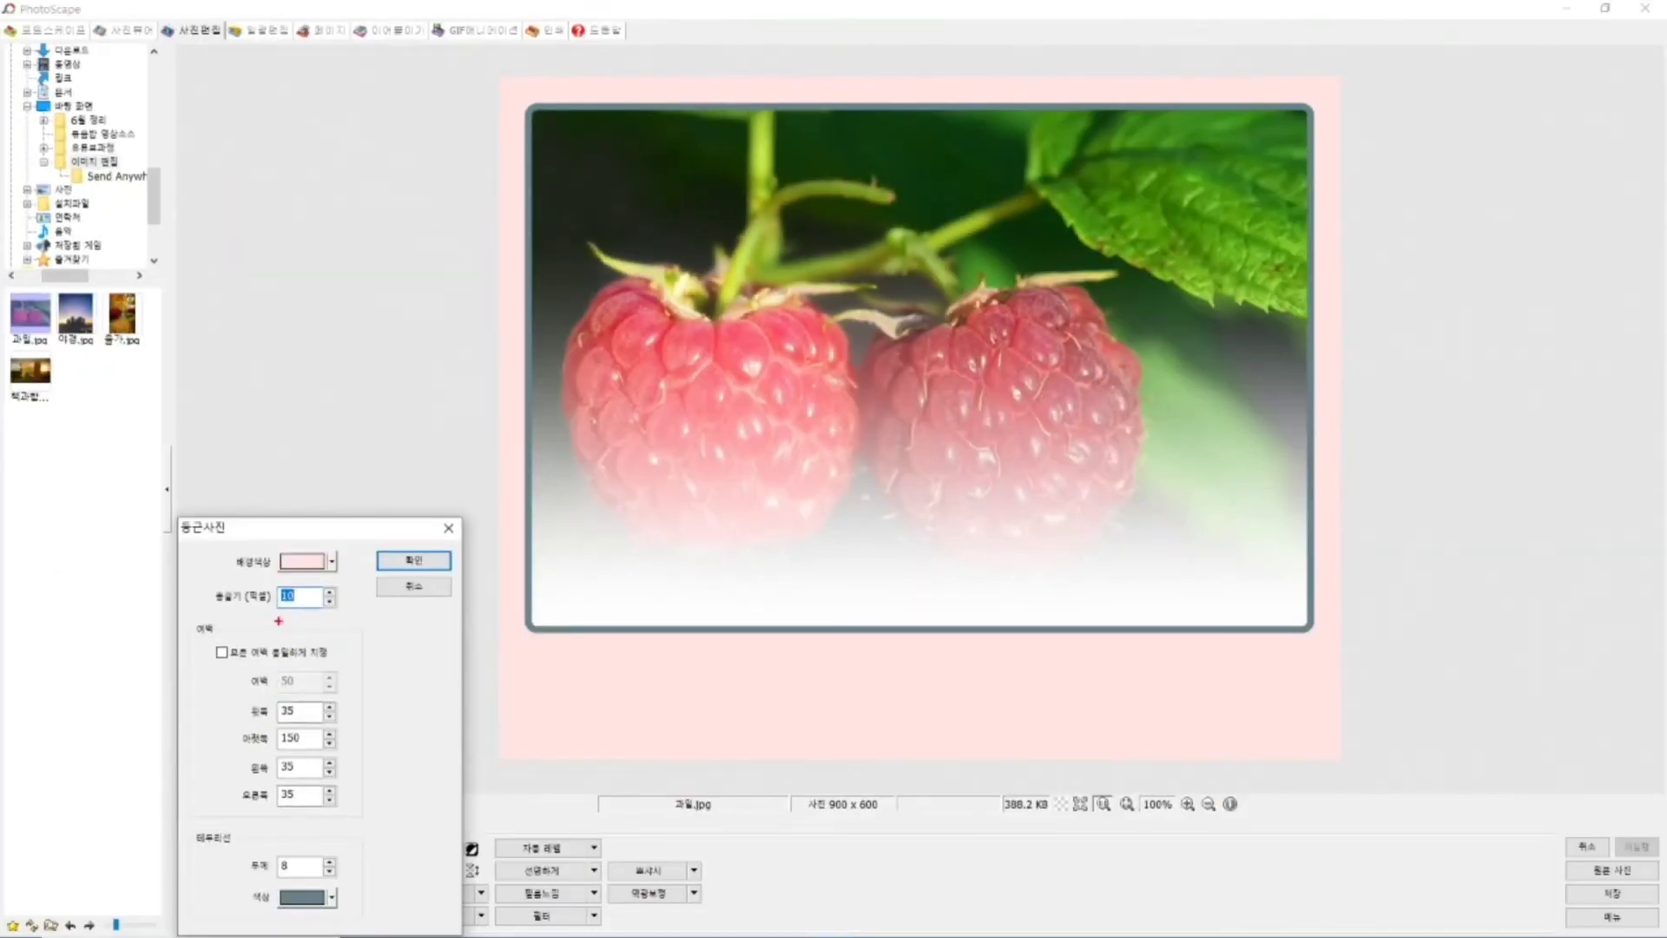
mouse_move(289, 622)
mouse_down()
mouse_move(251, 597)
mouse_move(282, 573)
mouse_move(308, 602)
mouse_move(272, 628)
mouse_up()
key(Escape)
Try a 둥글기 of 50 pixels for the photo's corners and set it to 5 pixels
drag(344, 535, 396, 452)
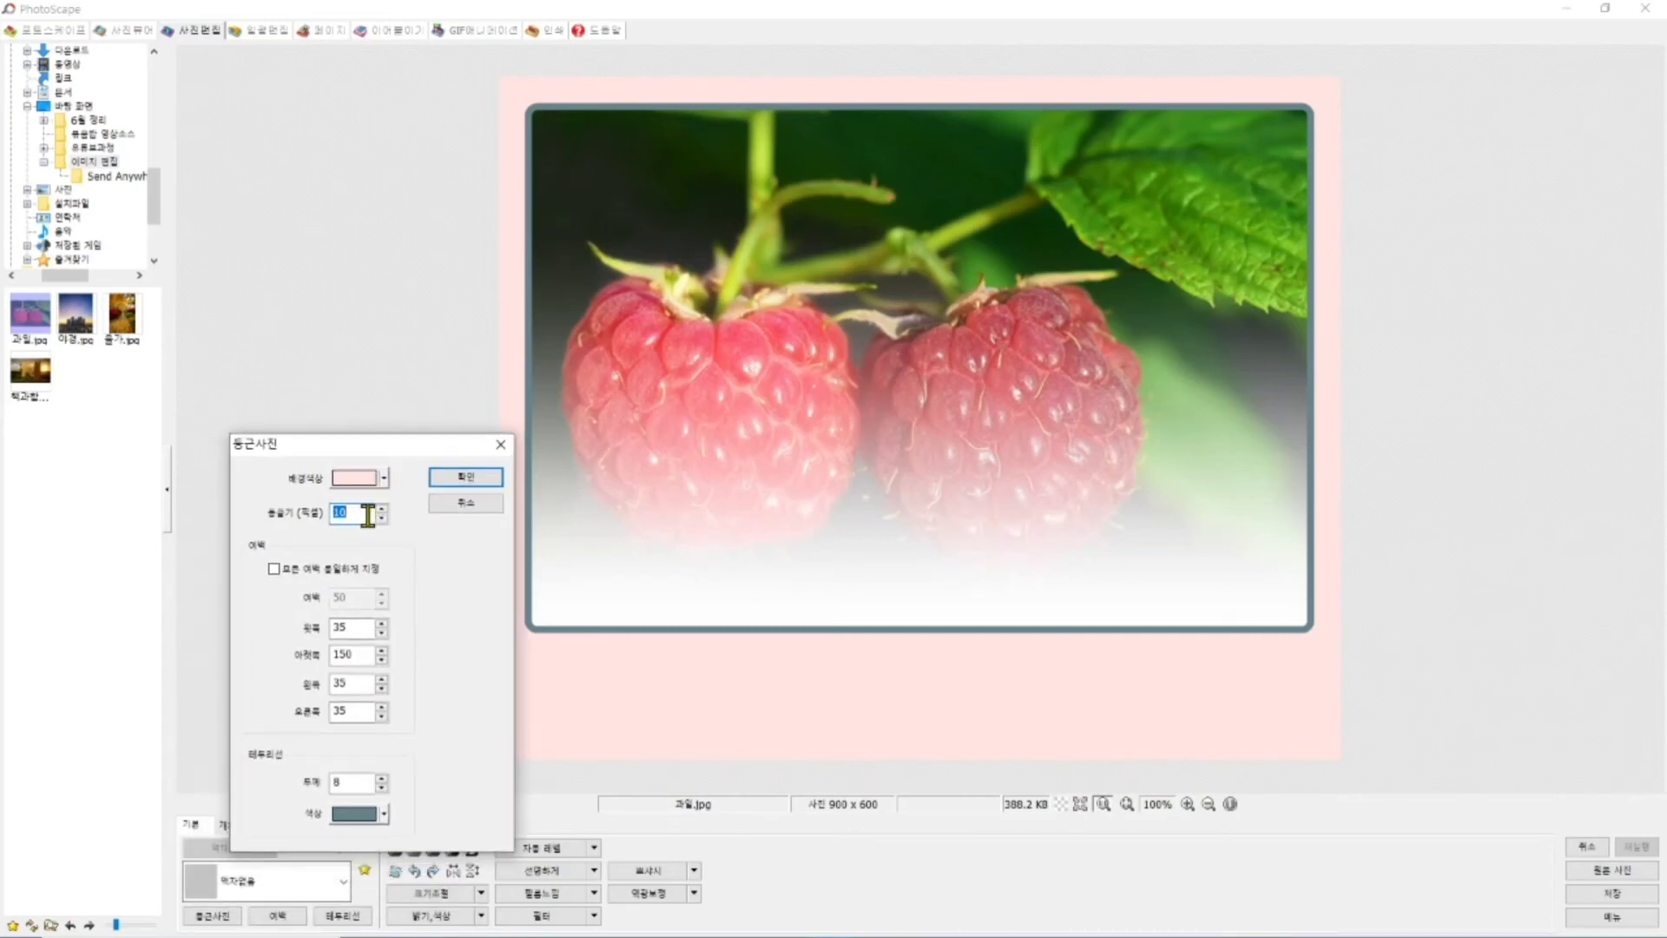
text(50)
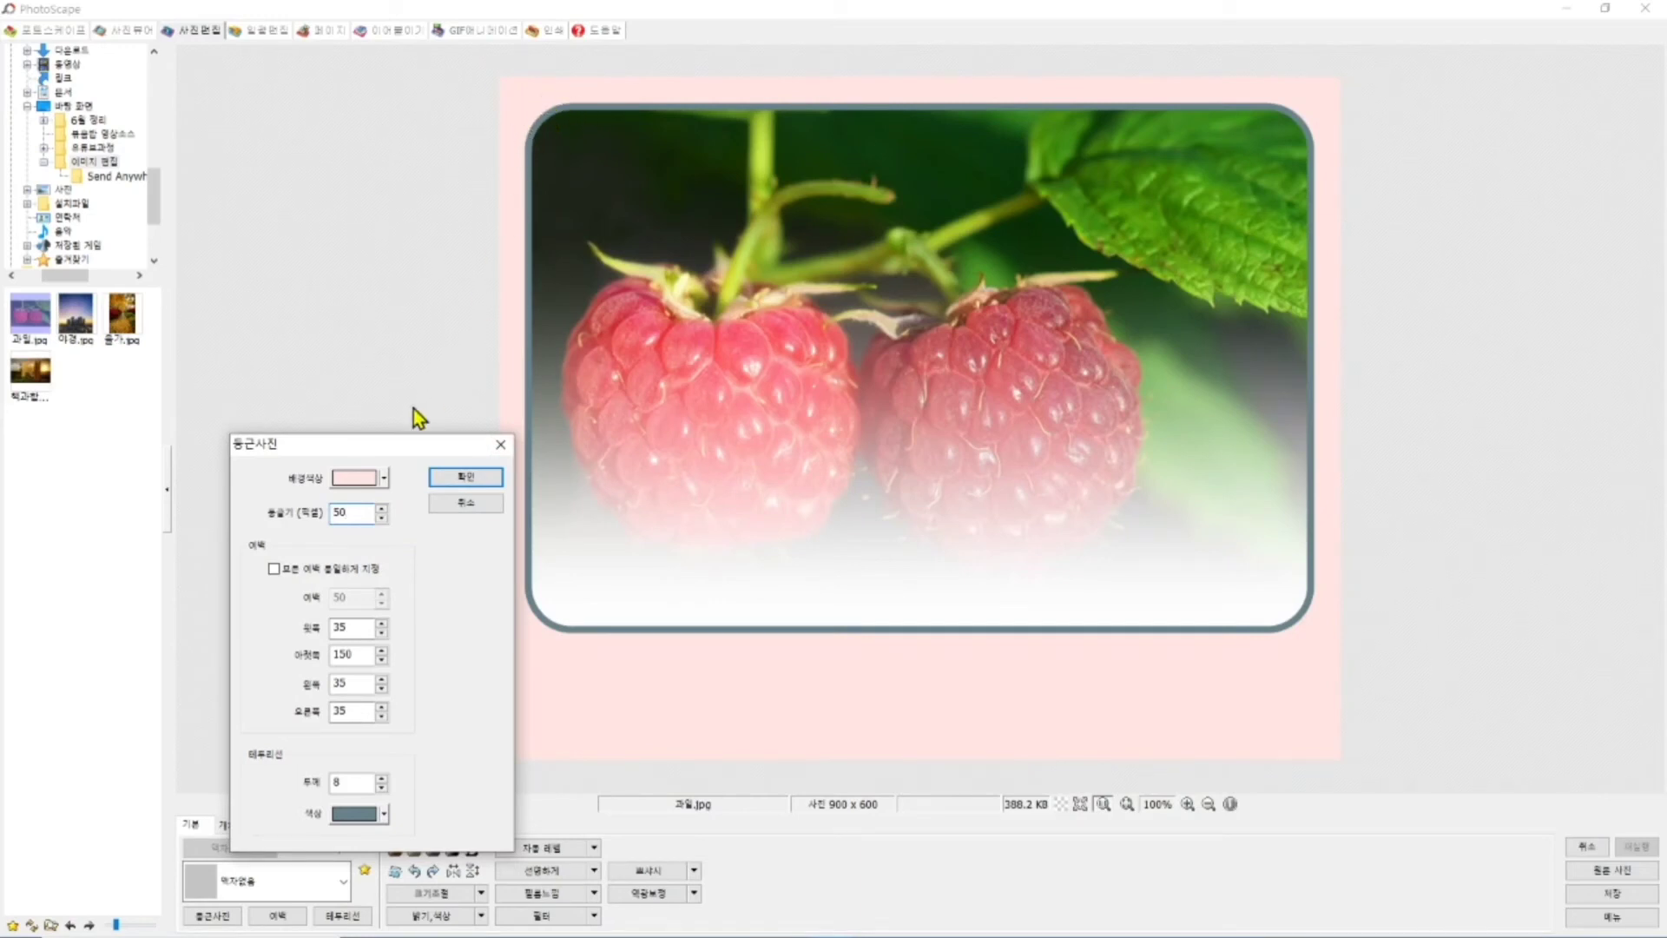
drag(351, 511, 329, 510)
text(5)
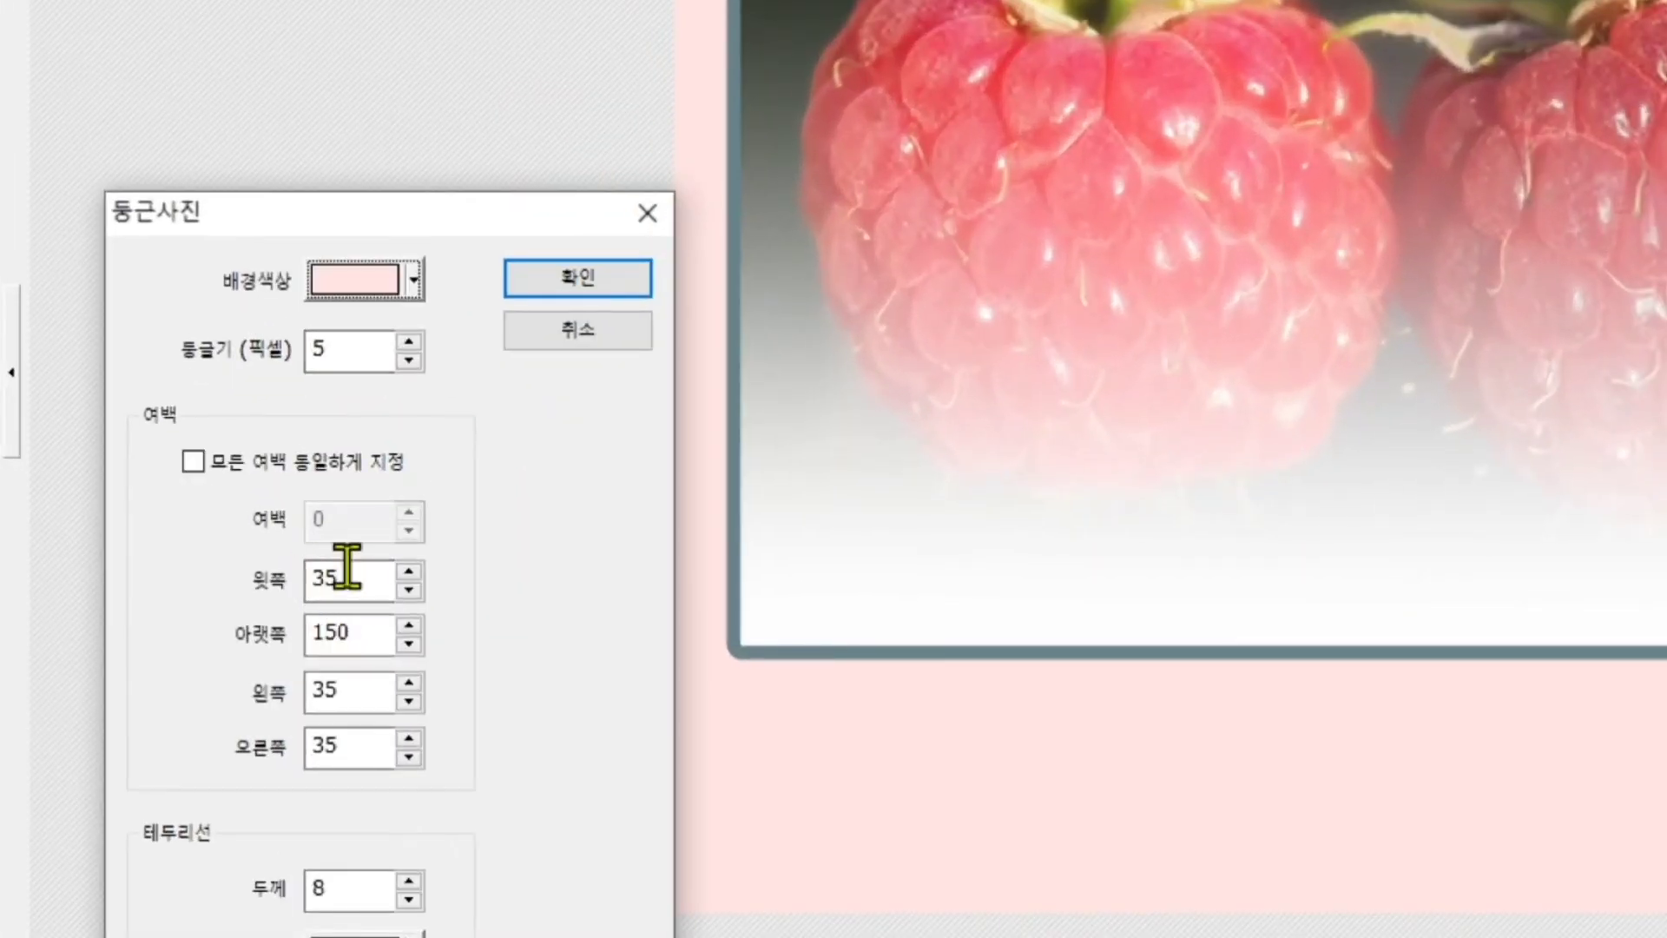
Set the 윗쪽, 아랫쪽, 왼쪽 and 오른쪽 margins of the rounded photo to 0
drag(371, 573, 310, 571)
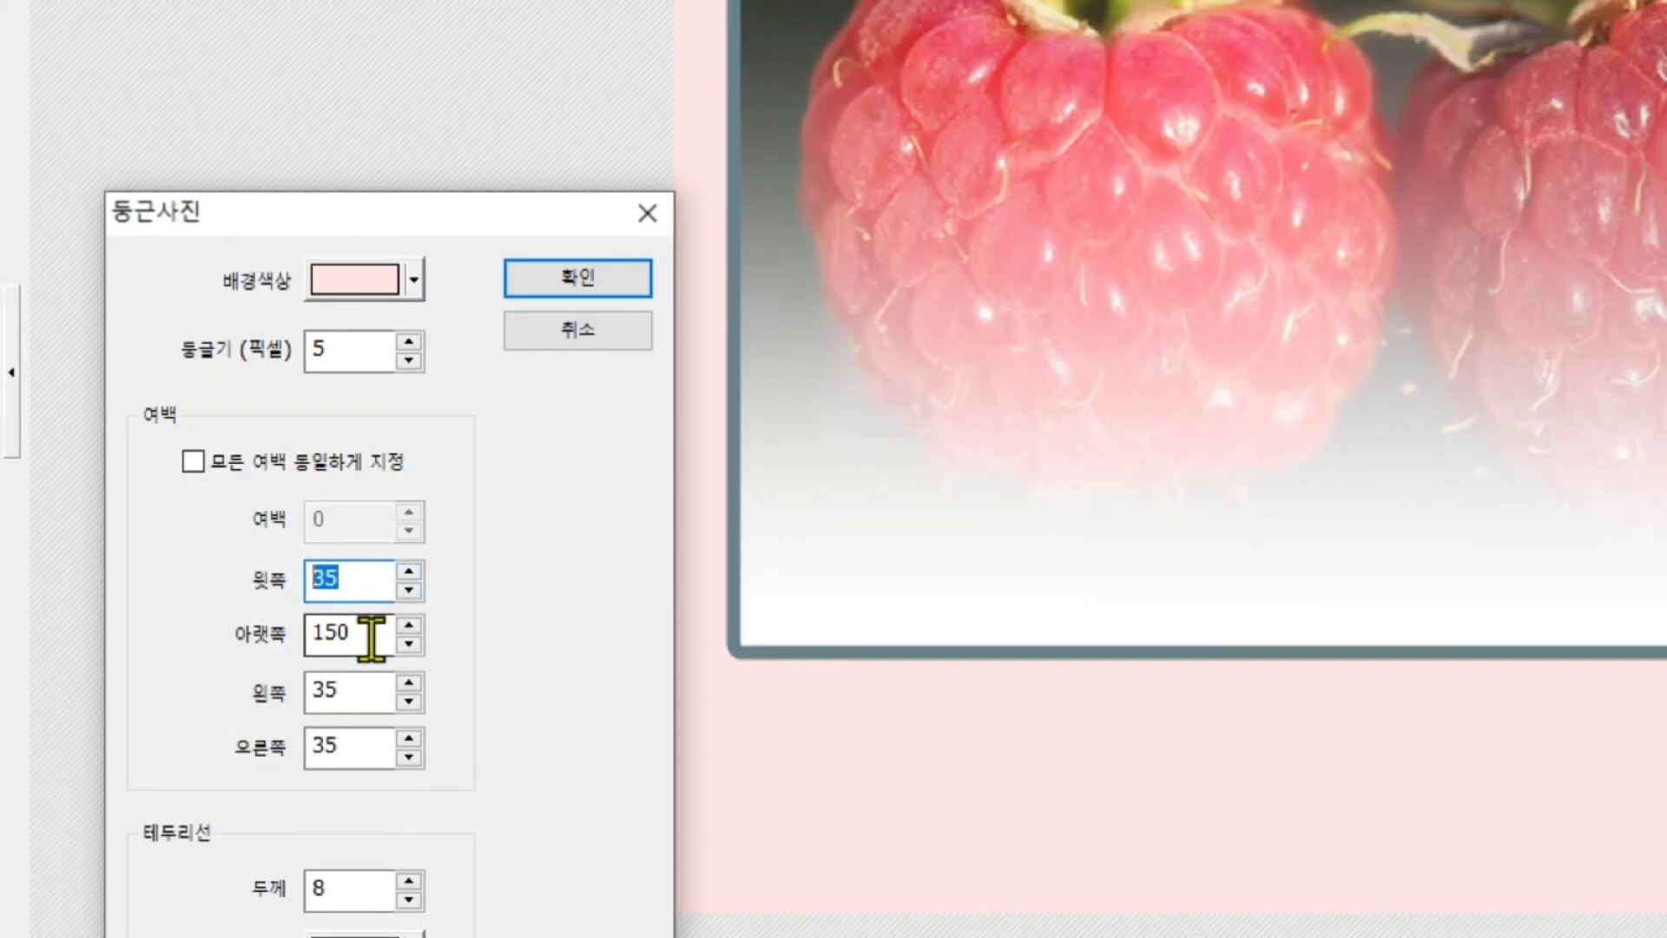
text(0)
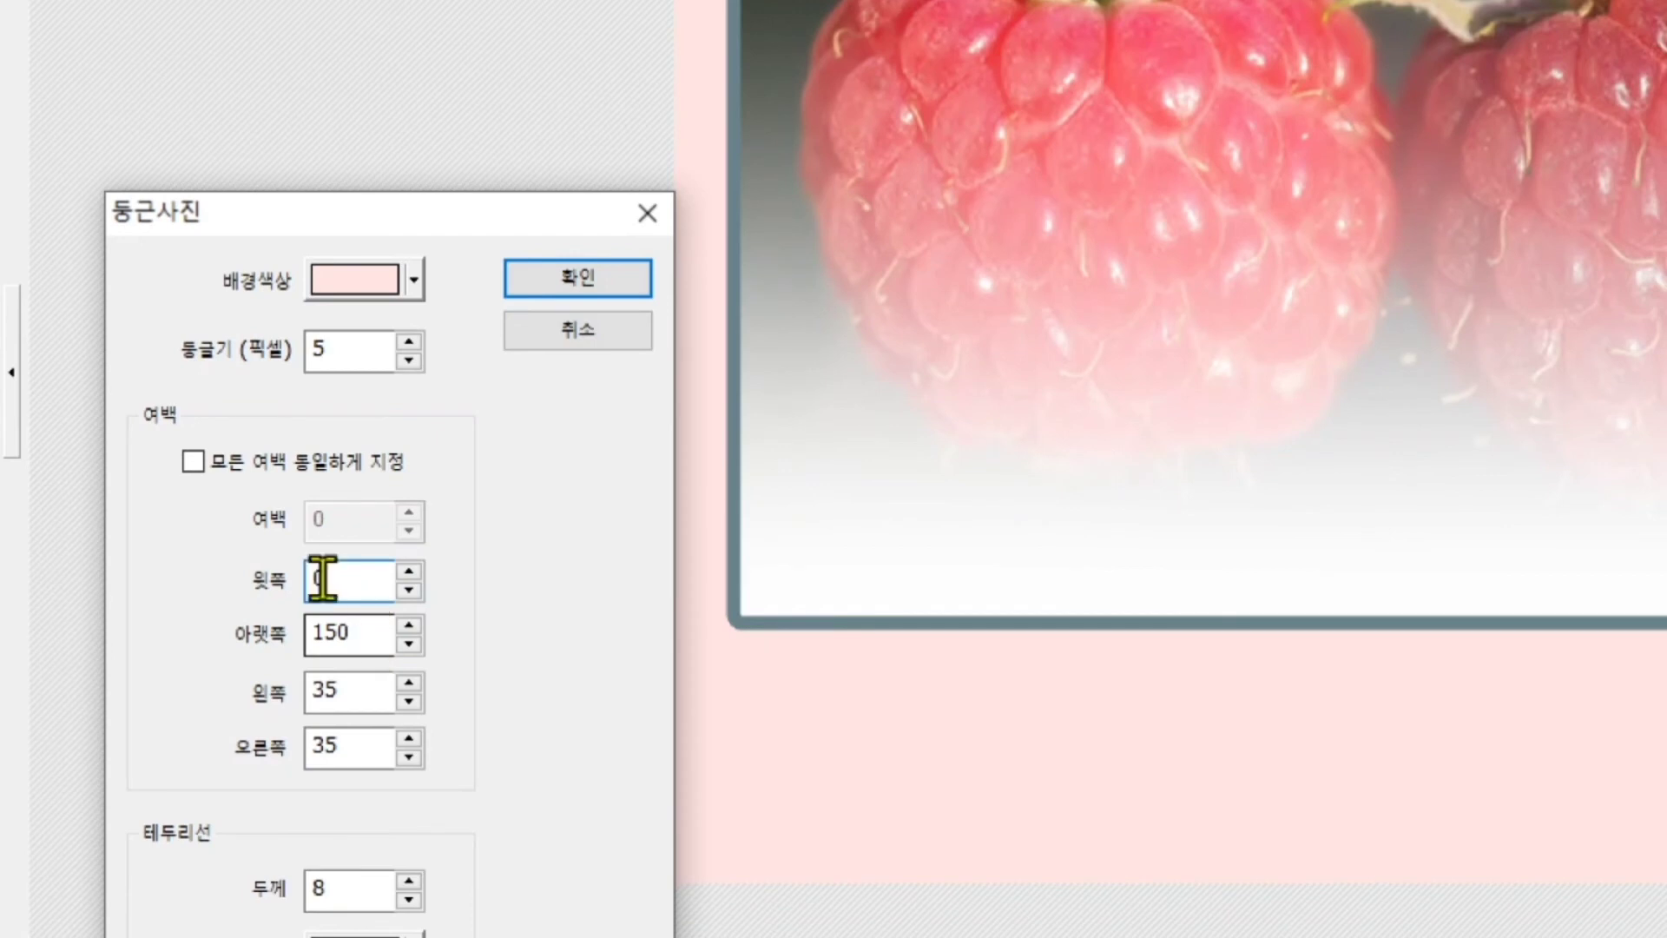
double_click(346, 642)
text(0)
double_click(328, 690)
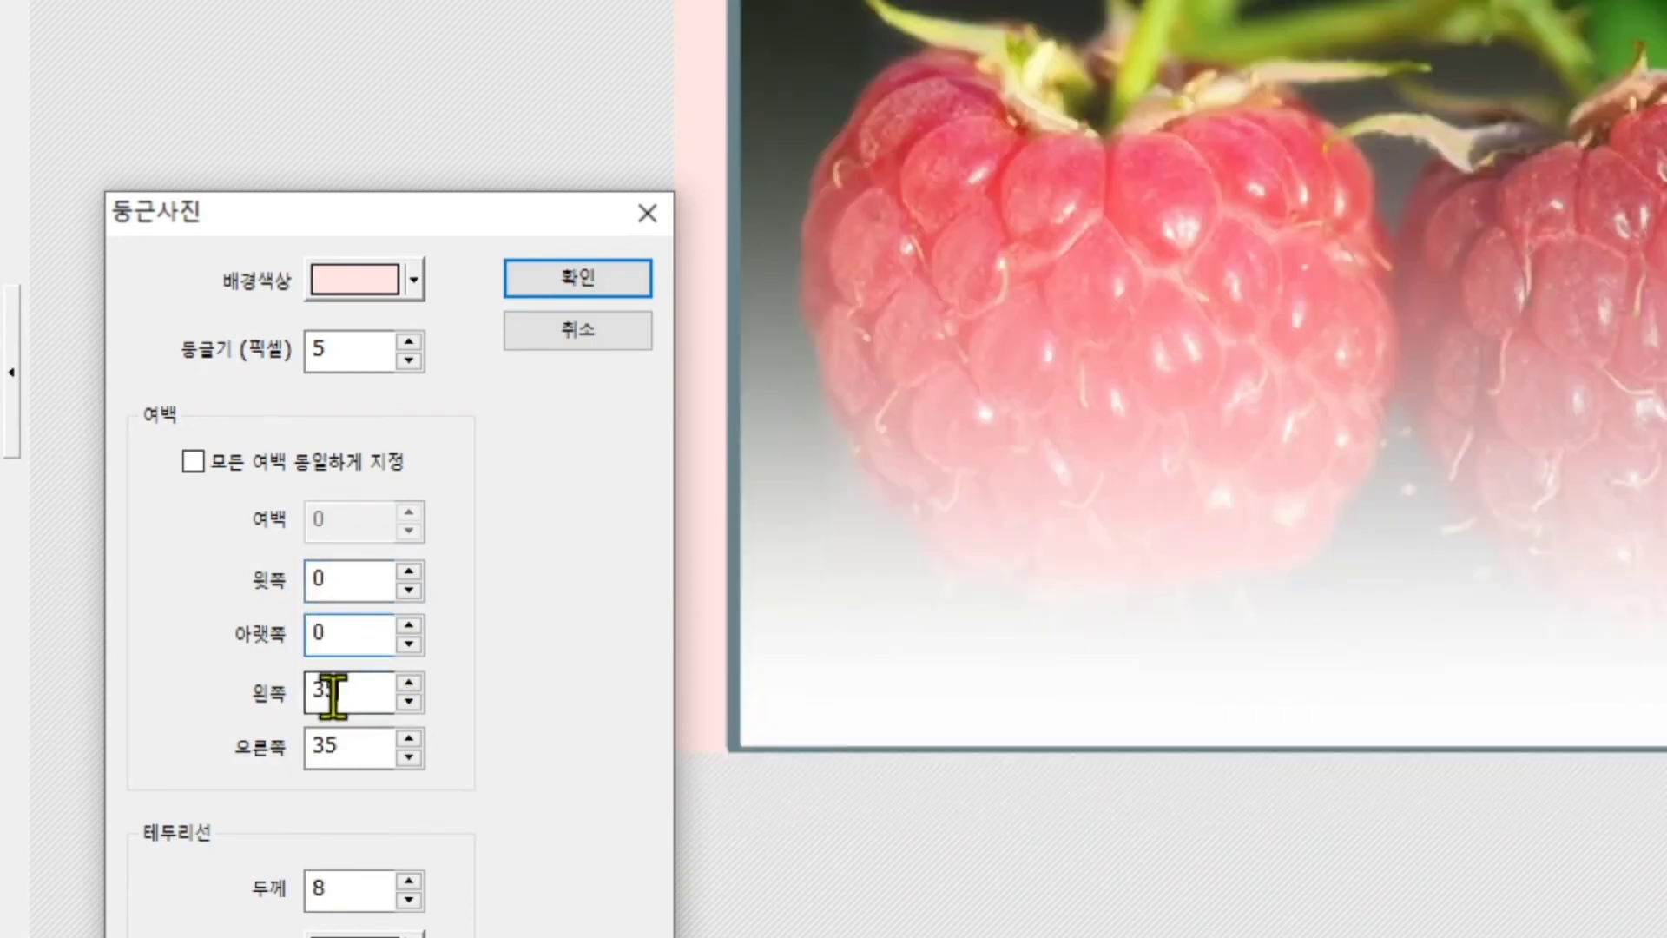
text(0)
double_click(337, 749)
text(0)
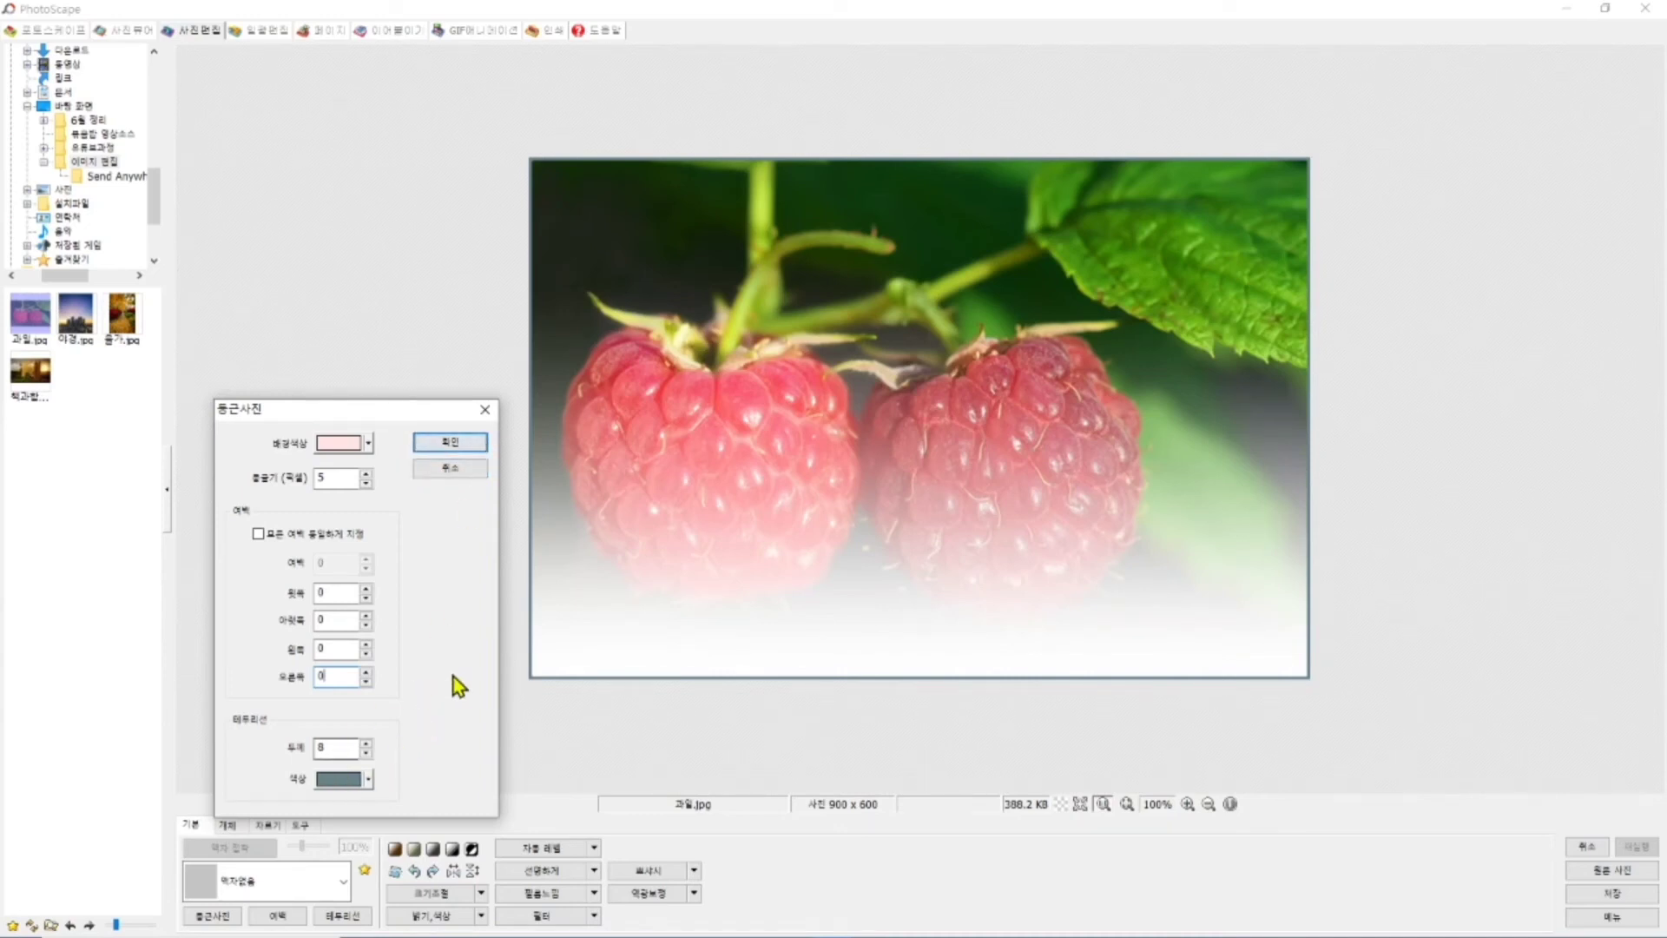
mouse_move(558, 690)
mouse_down()
mouse_move(579, 667)
mouse_move(616, 698)
mouse_move(576, 705)
mouse_up()
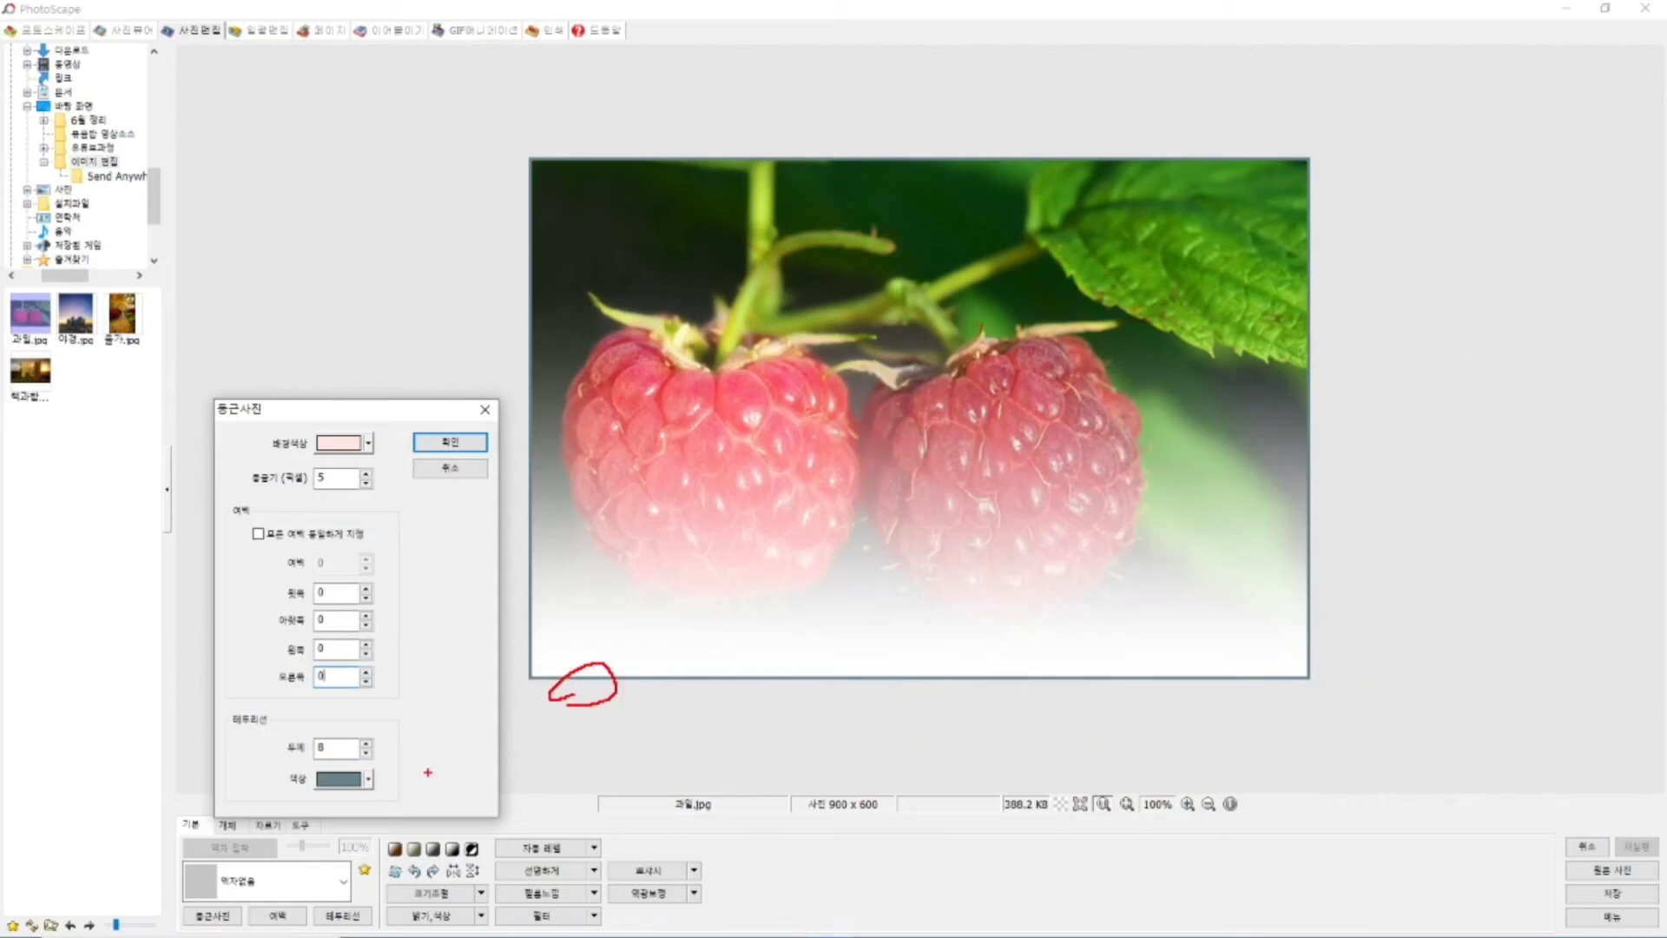
mouse_move(314, 761)
mouse_down()
mouse_move(334, 760)
mouse_move(302, 728)
mouse_move(332, 772)
mouse_up()
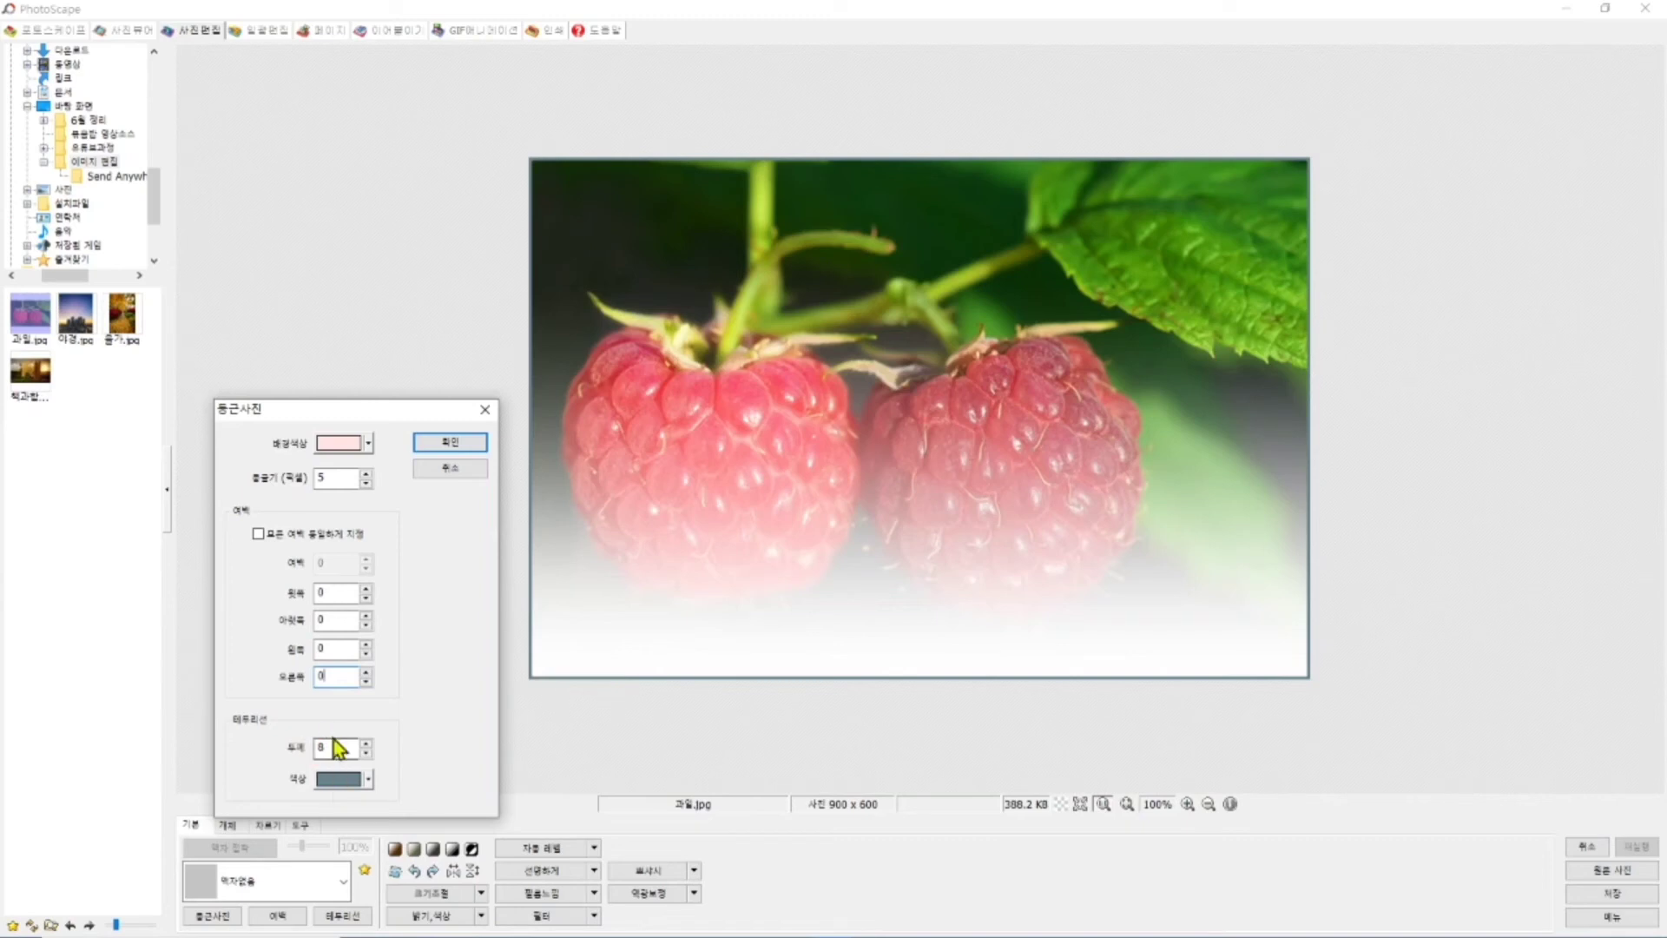
Set the 테두리선 thickness to 0 and apply the 둥근사진 effect
double_click(336, 747)
text(0)
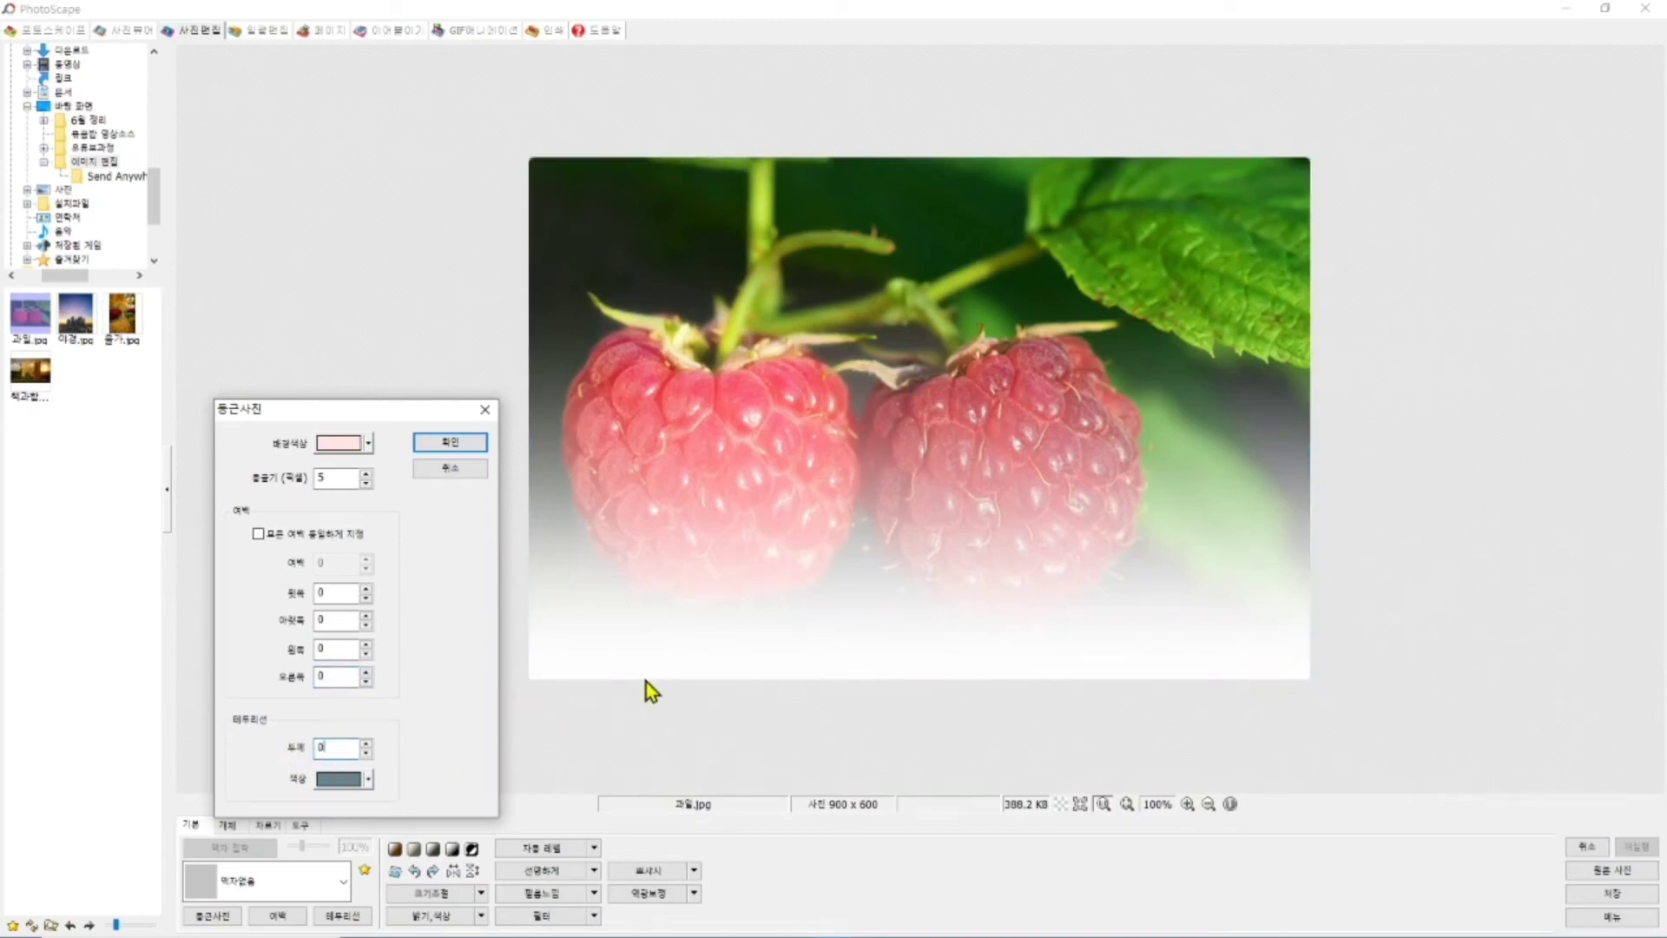
click(466, 445)
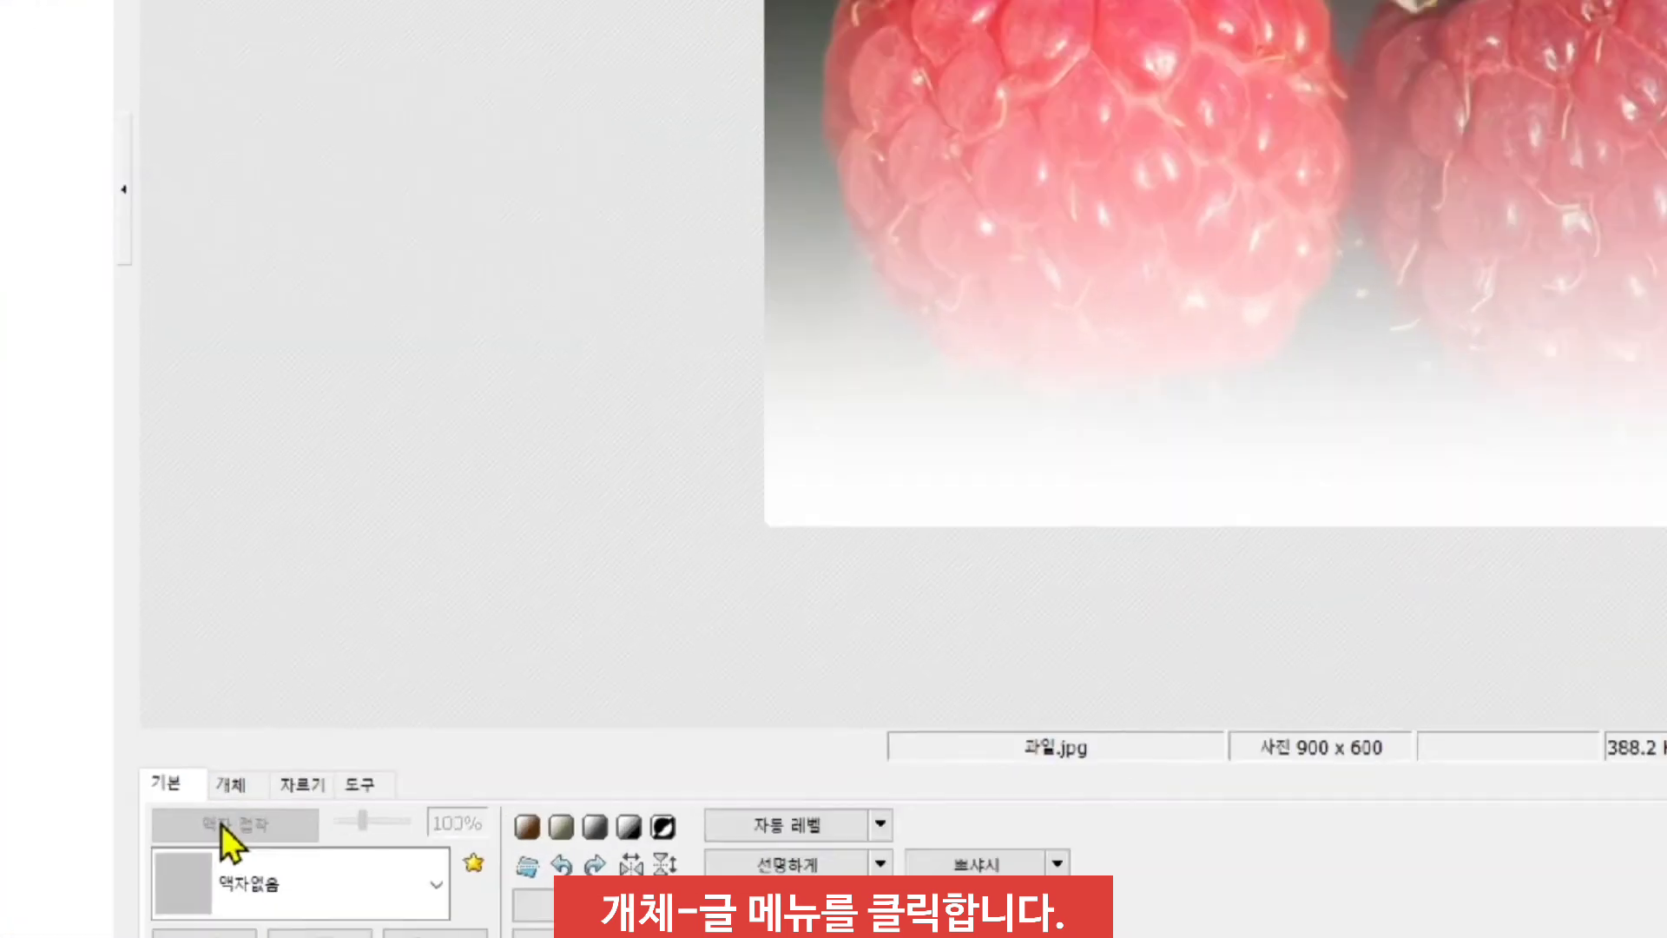
Start a new 글 text object on the photo and move its settings window away from the screen's edge
click(224, 829)
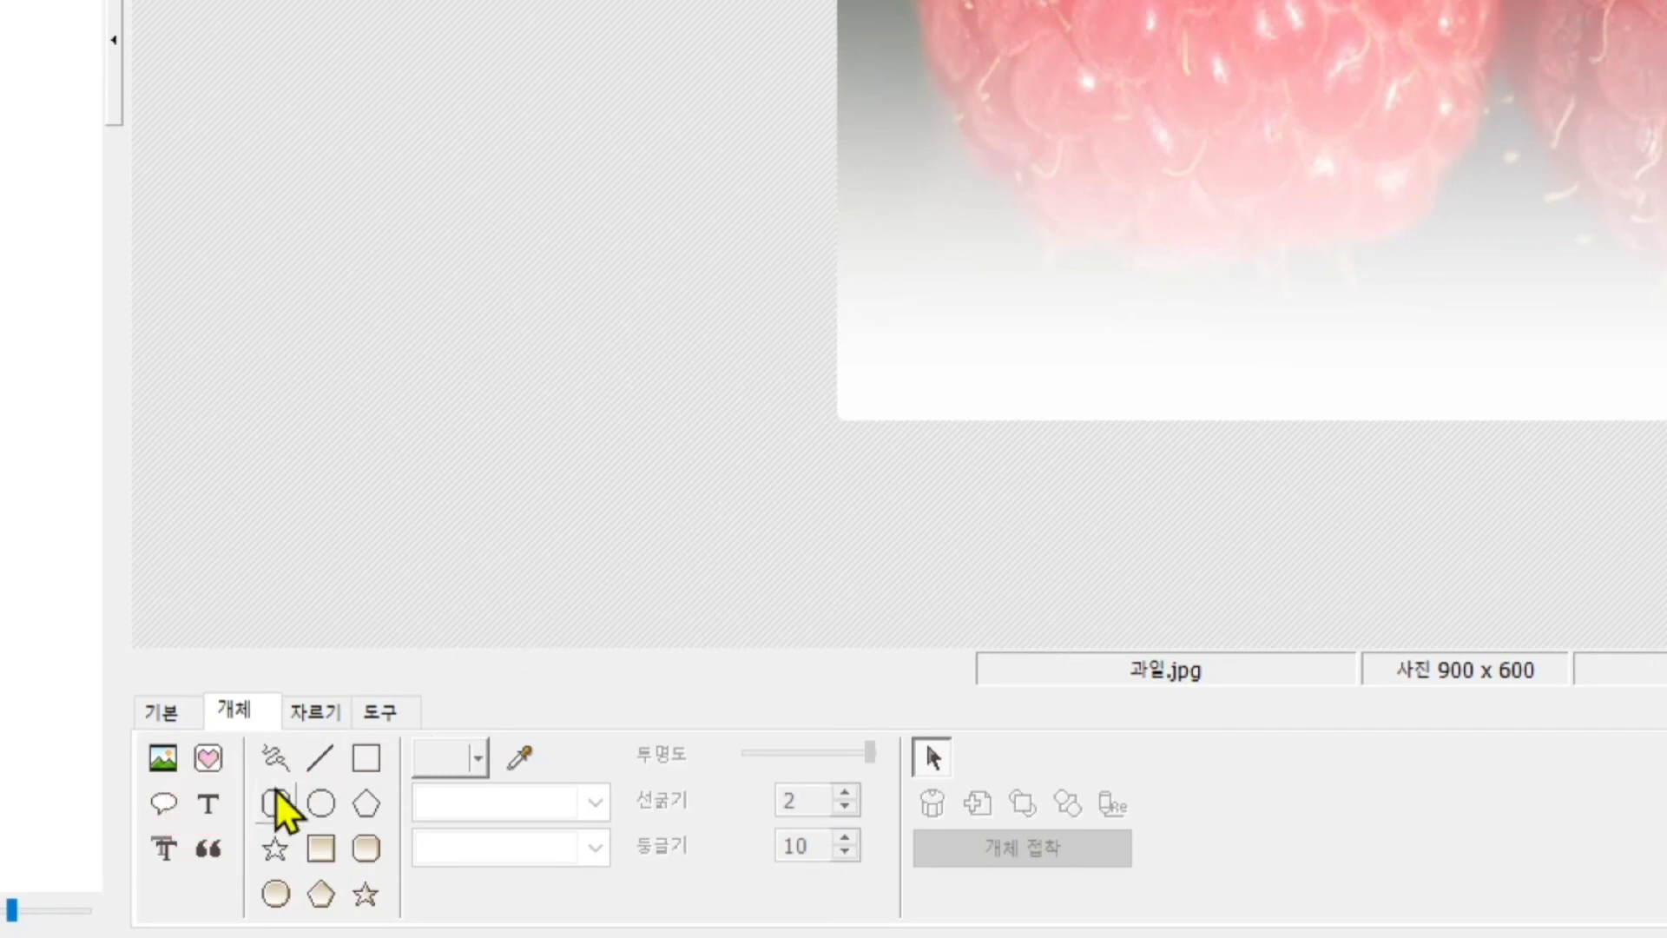
click(210, 804)
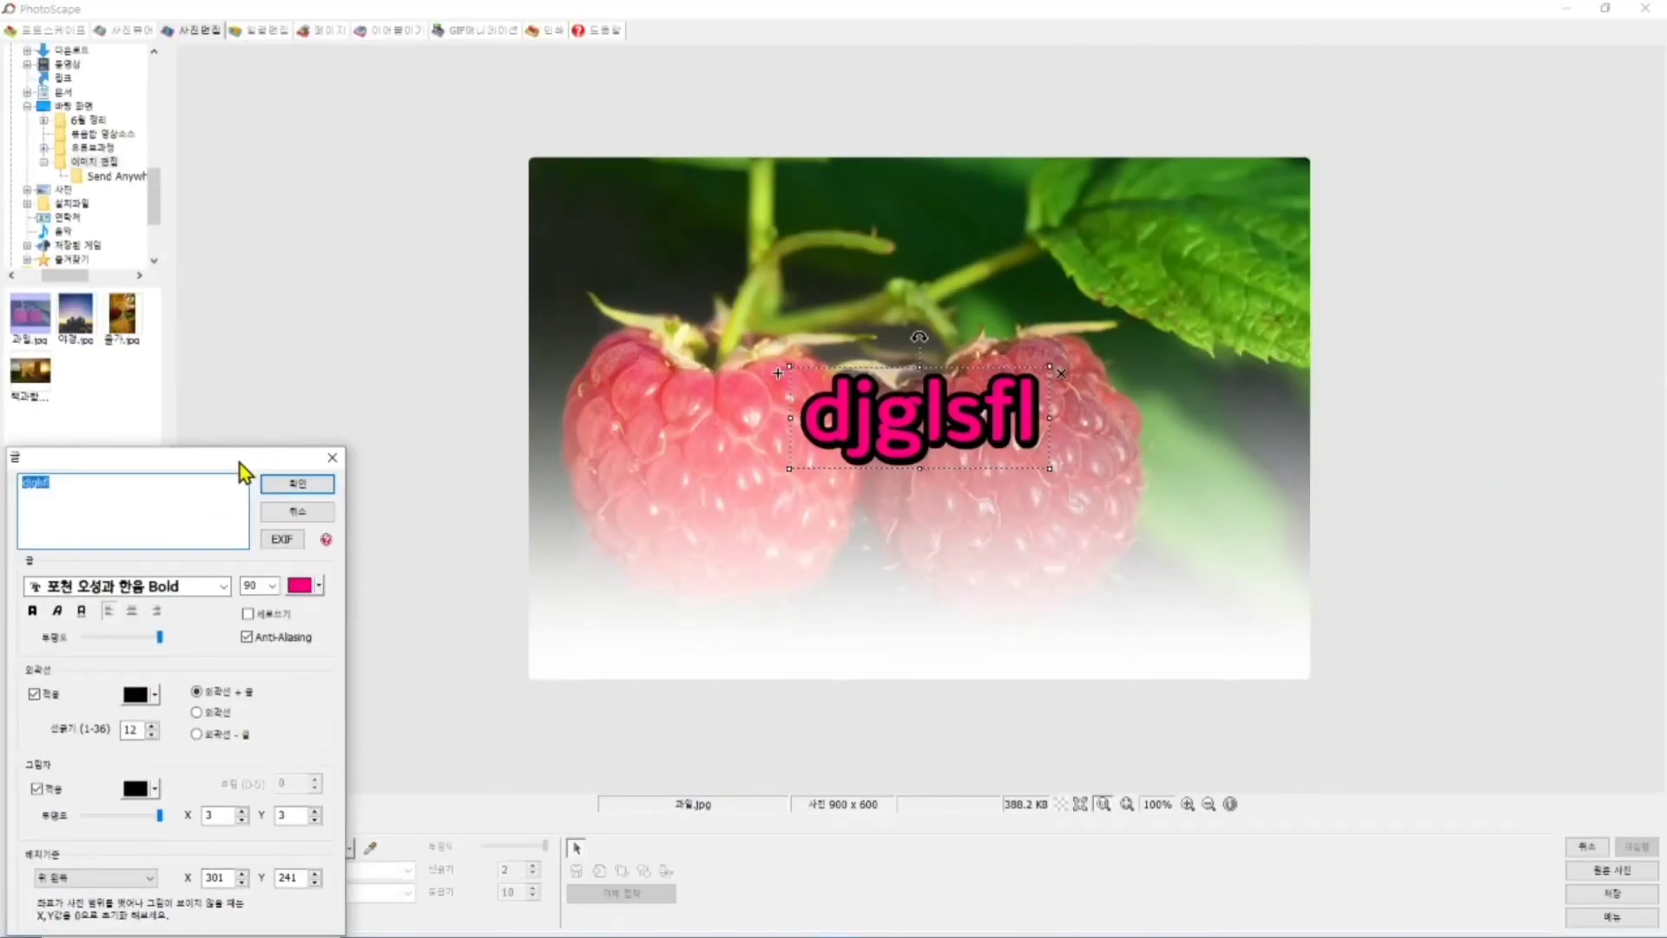
drag(240, 464, 505, 258)
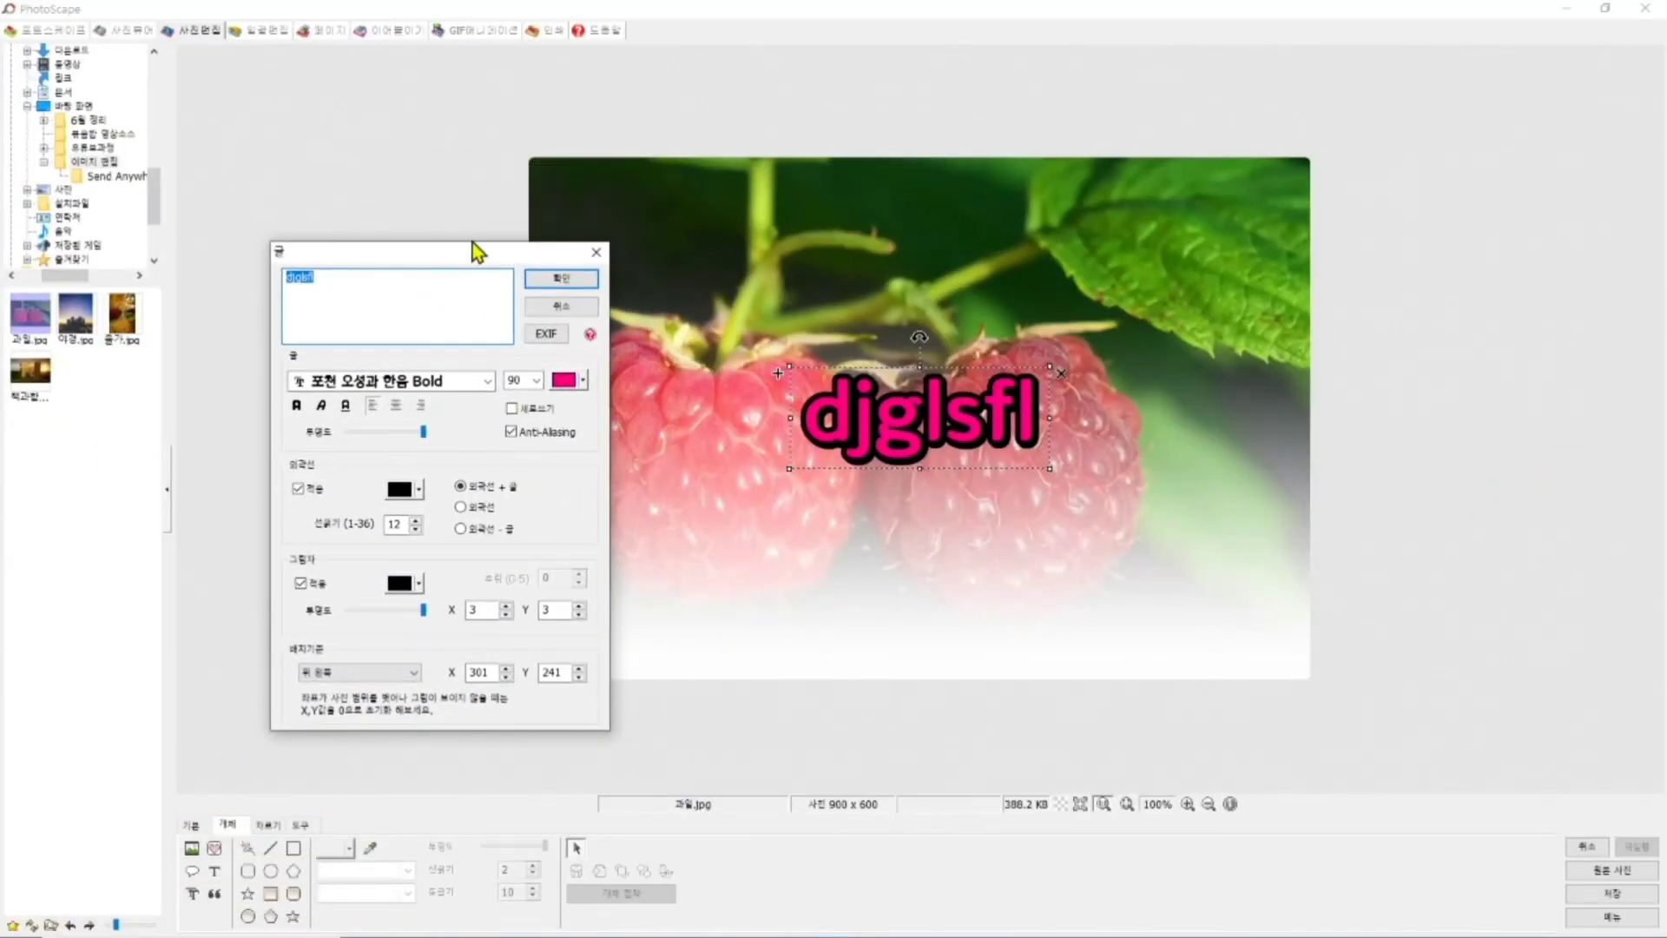
Replace the sample wording of the text object with 자연농원
click(391, 309)
drag(366, 290, 242, 287)
key(BackSpace)
text(wkdus)
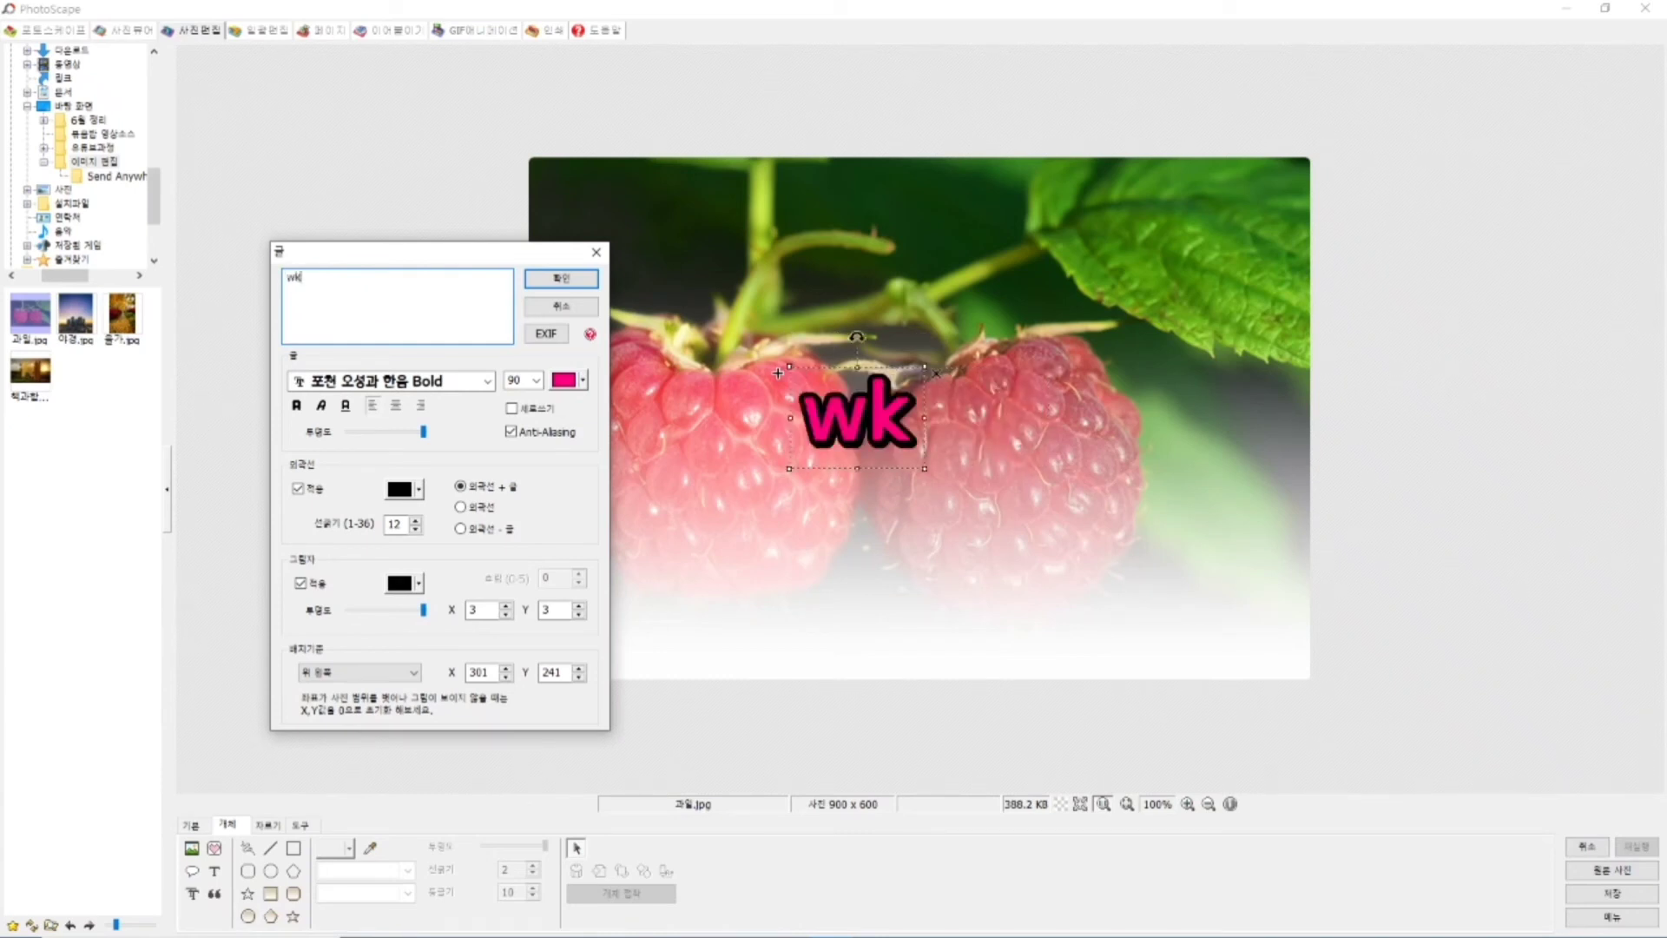
key(BackSpace)
key(BackSpace)
key(BackSpace)
key(BackSpace)
key(BackSpace)
text(자연농우)
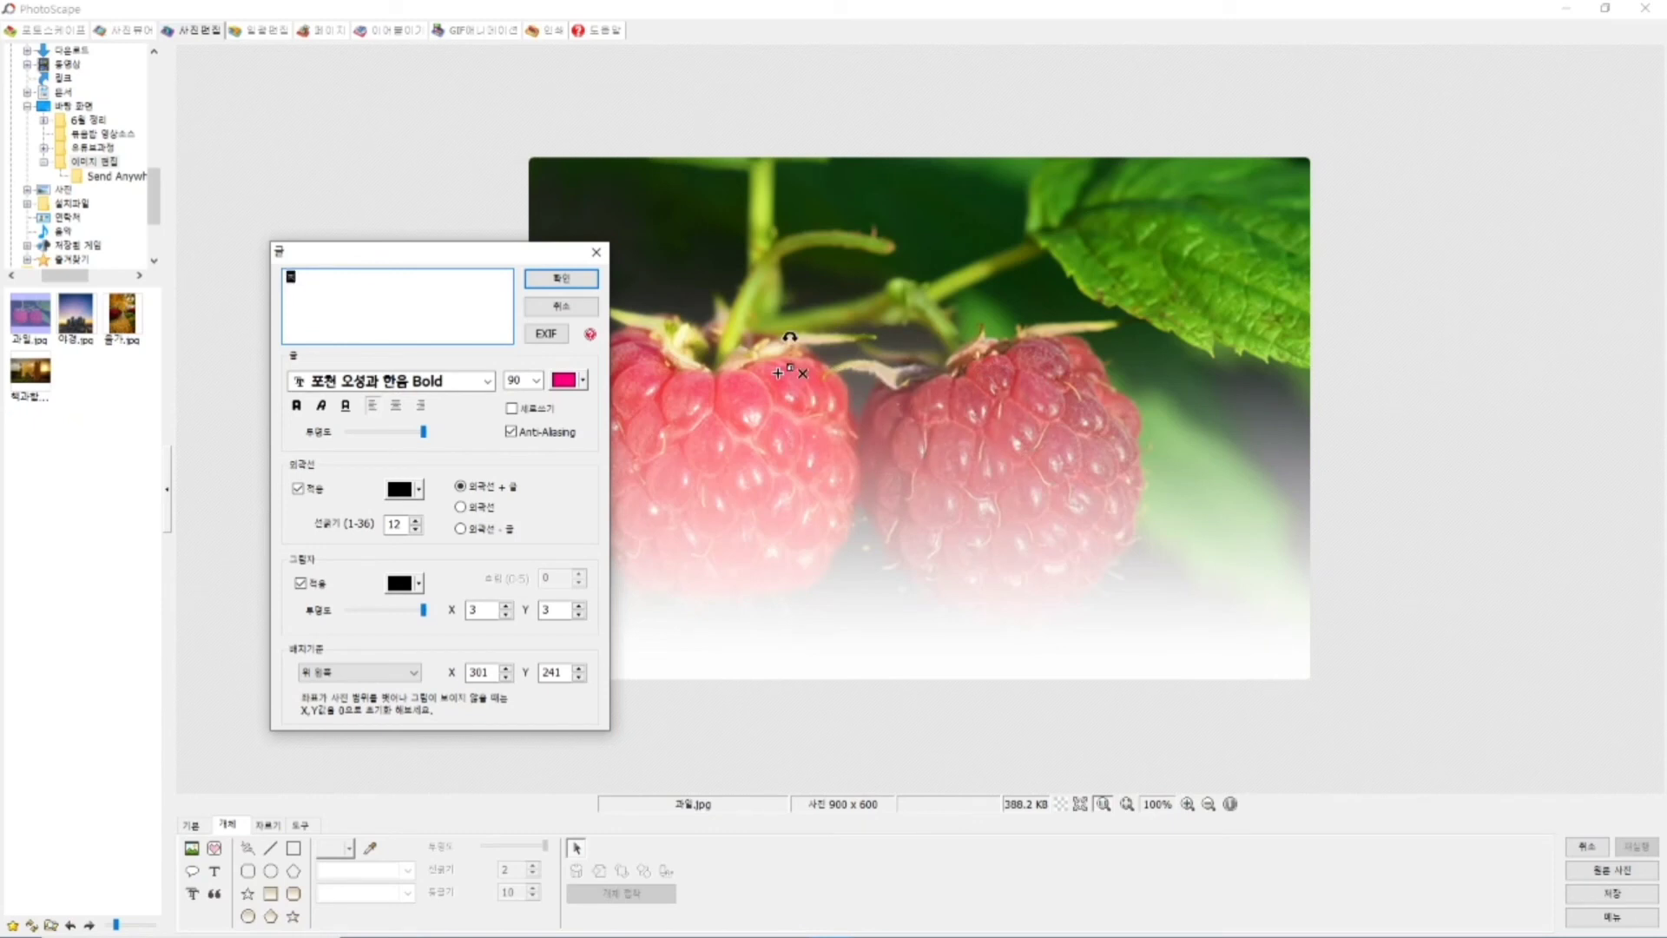
text(ㅓㄴ)
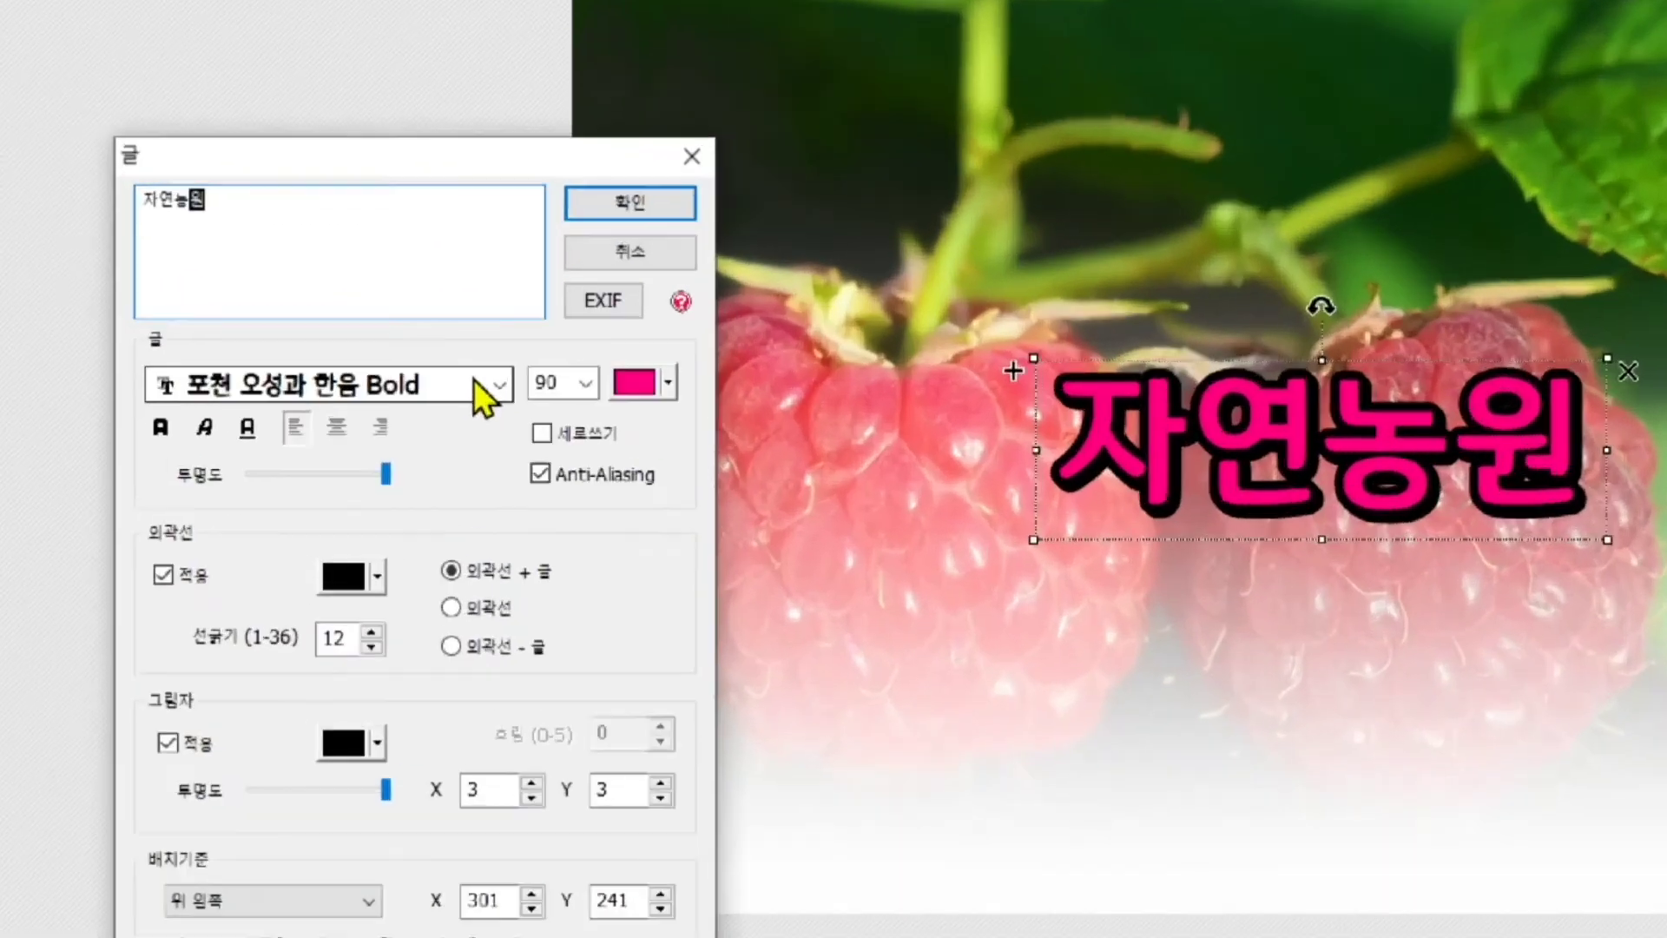
Change the font of the 자연농원 text to 포천 오성과 한음 Regular and slightly lower its 투명도 setting
click(474, 381)
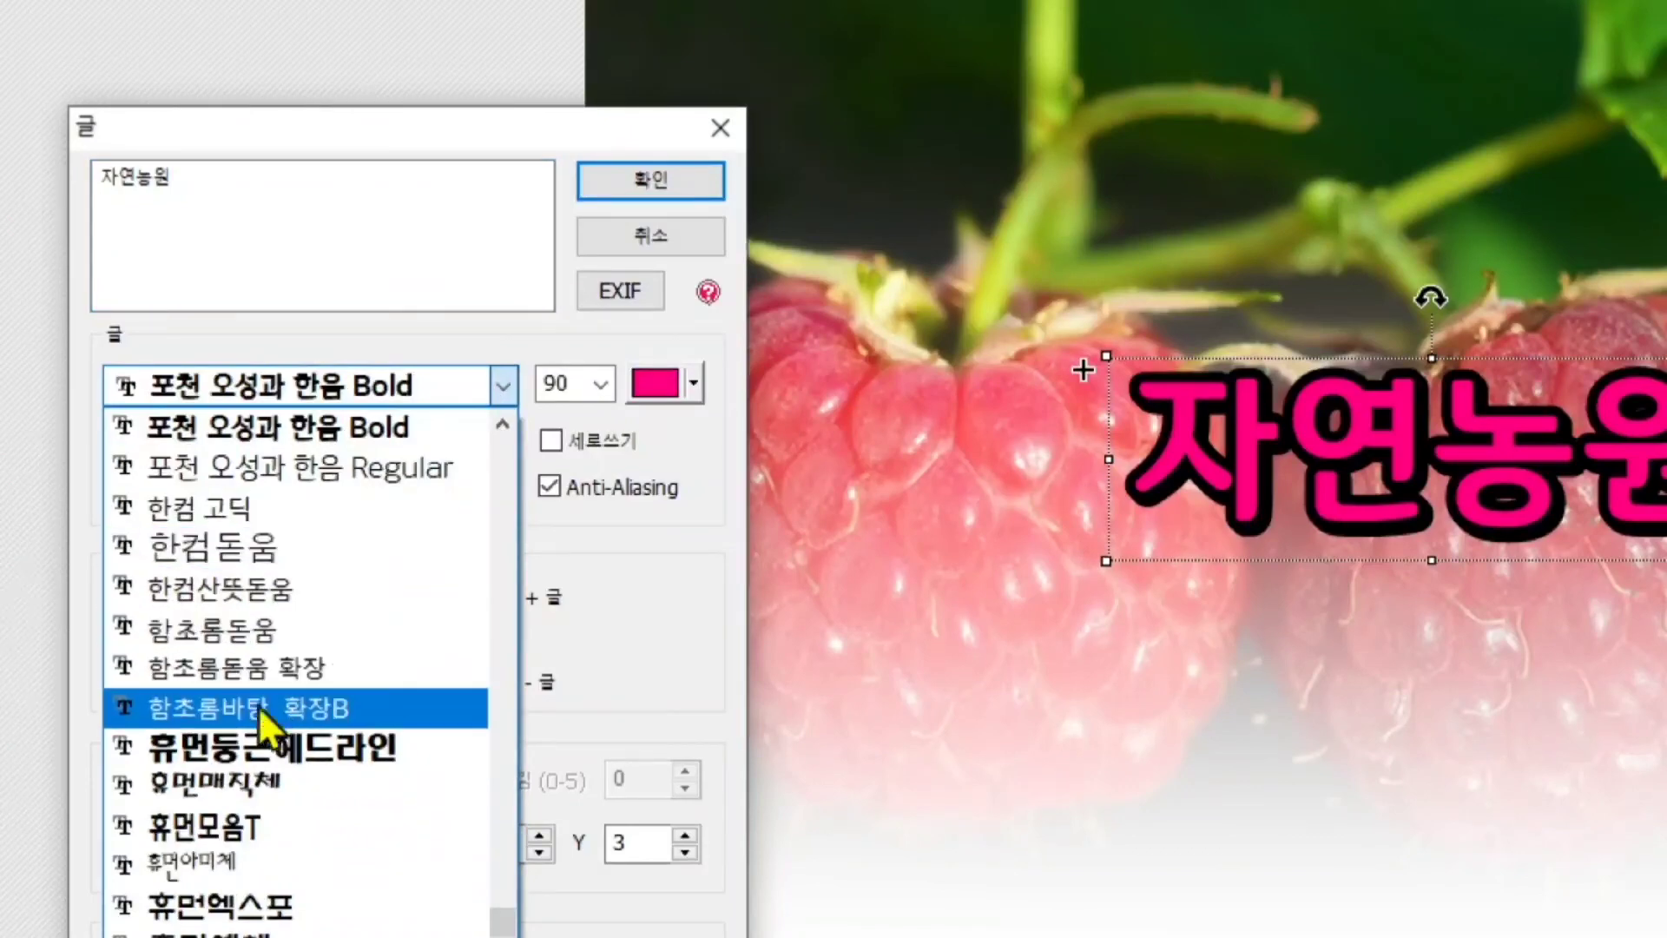
click(325, 482)
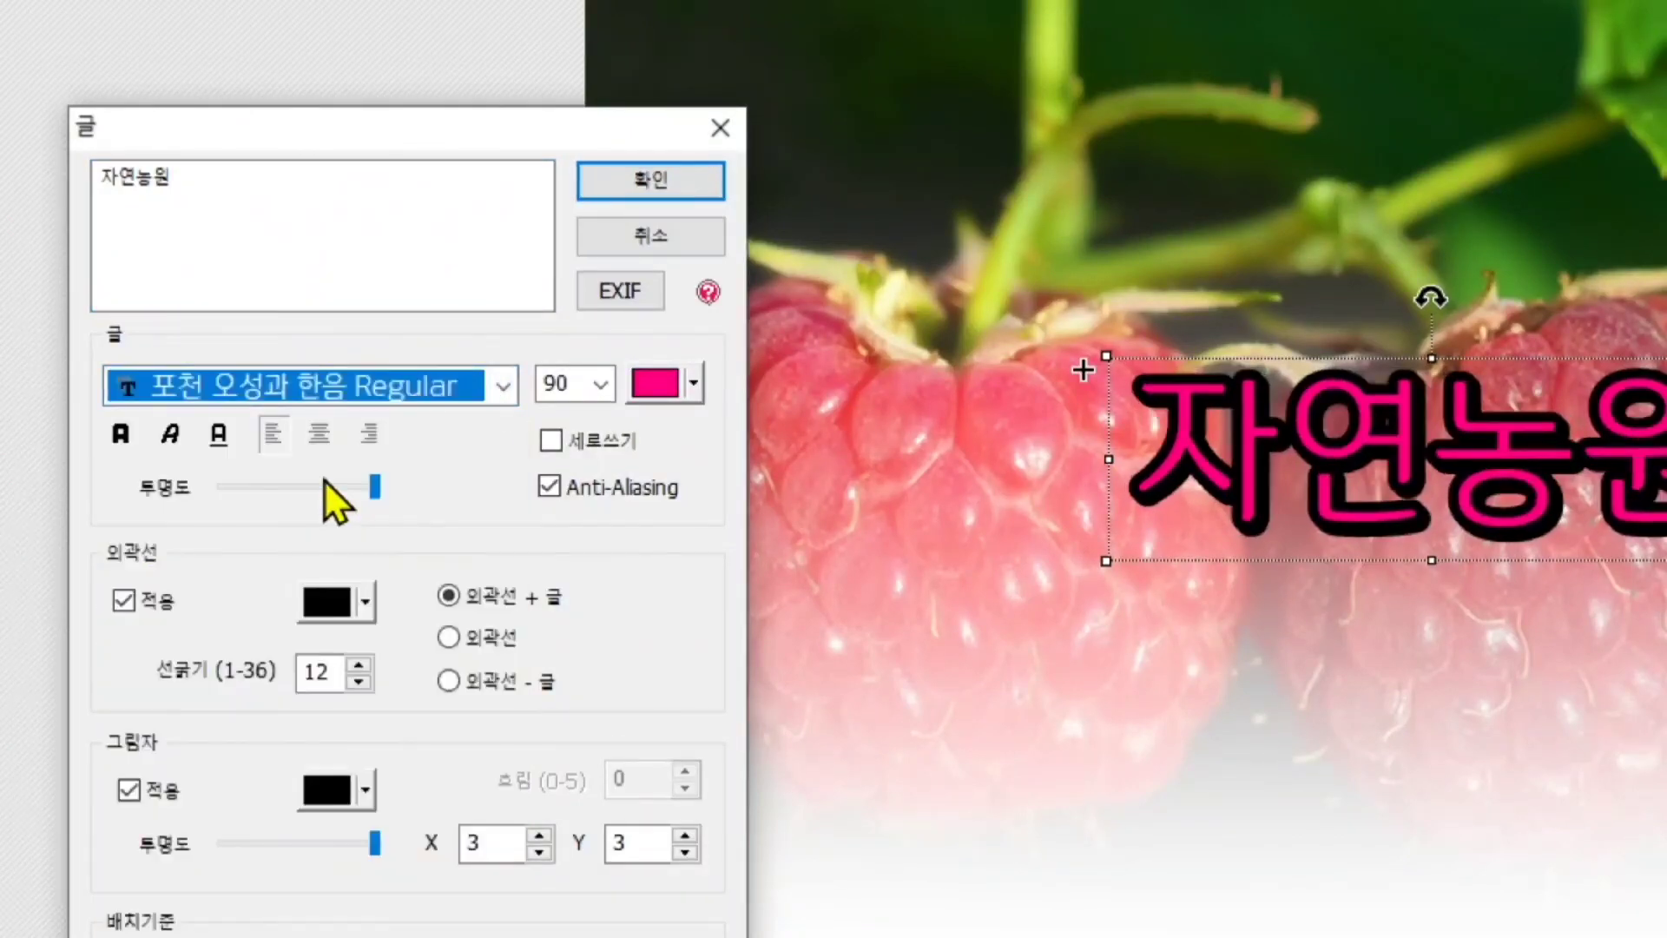
click(326, 482)
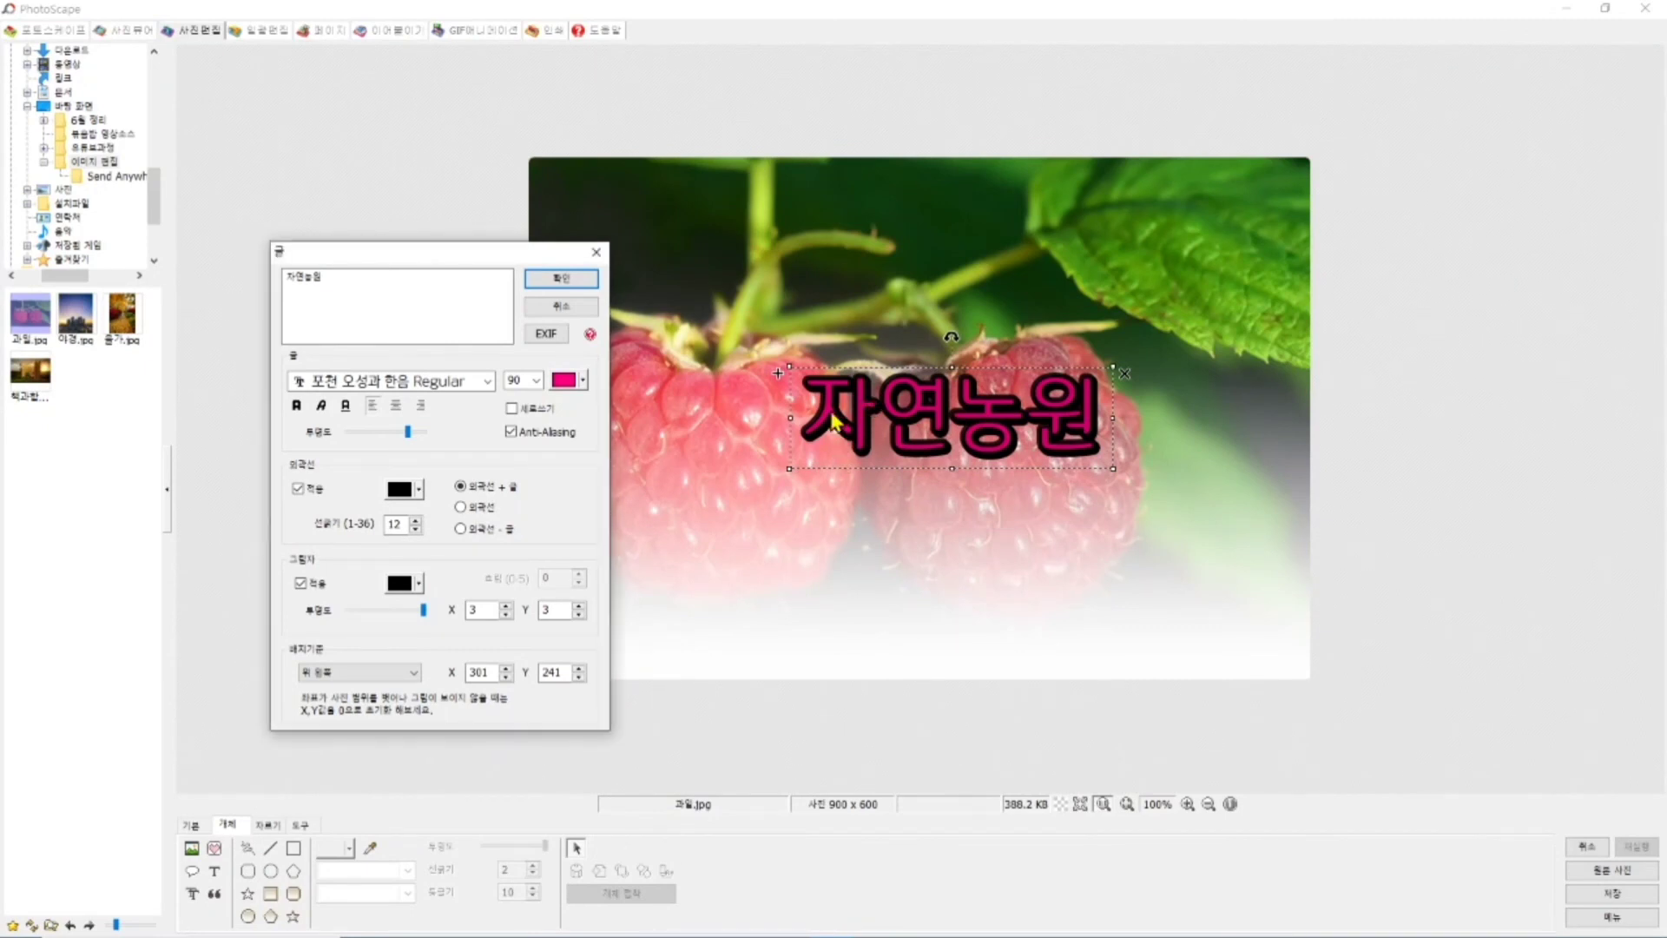
Try the fonts 휴먼둥근헤드라인 and 함초롬바탕 확장B on the 자연농원 text
click(487, 381)
click(437, 548)
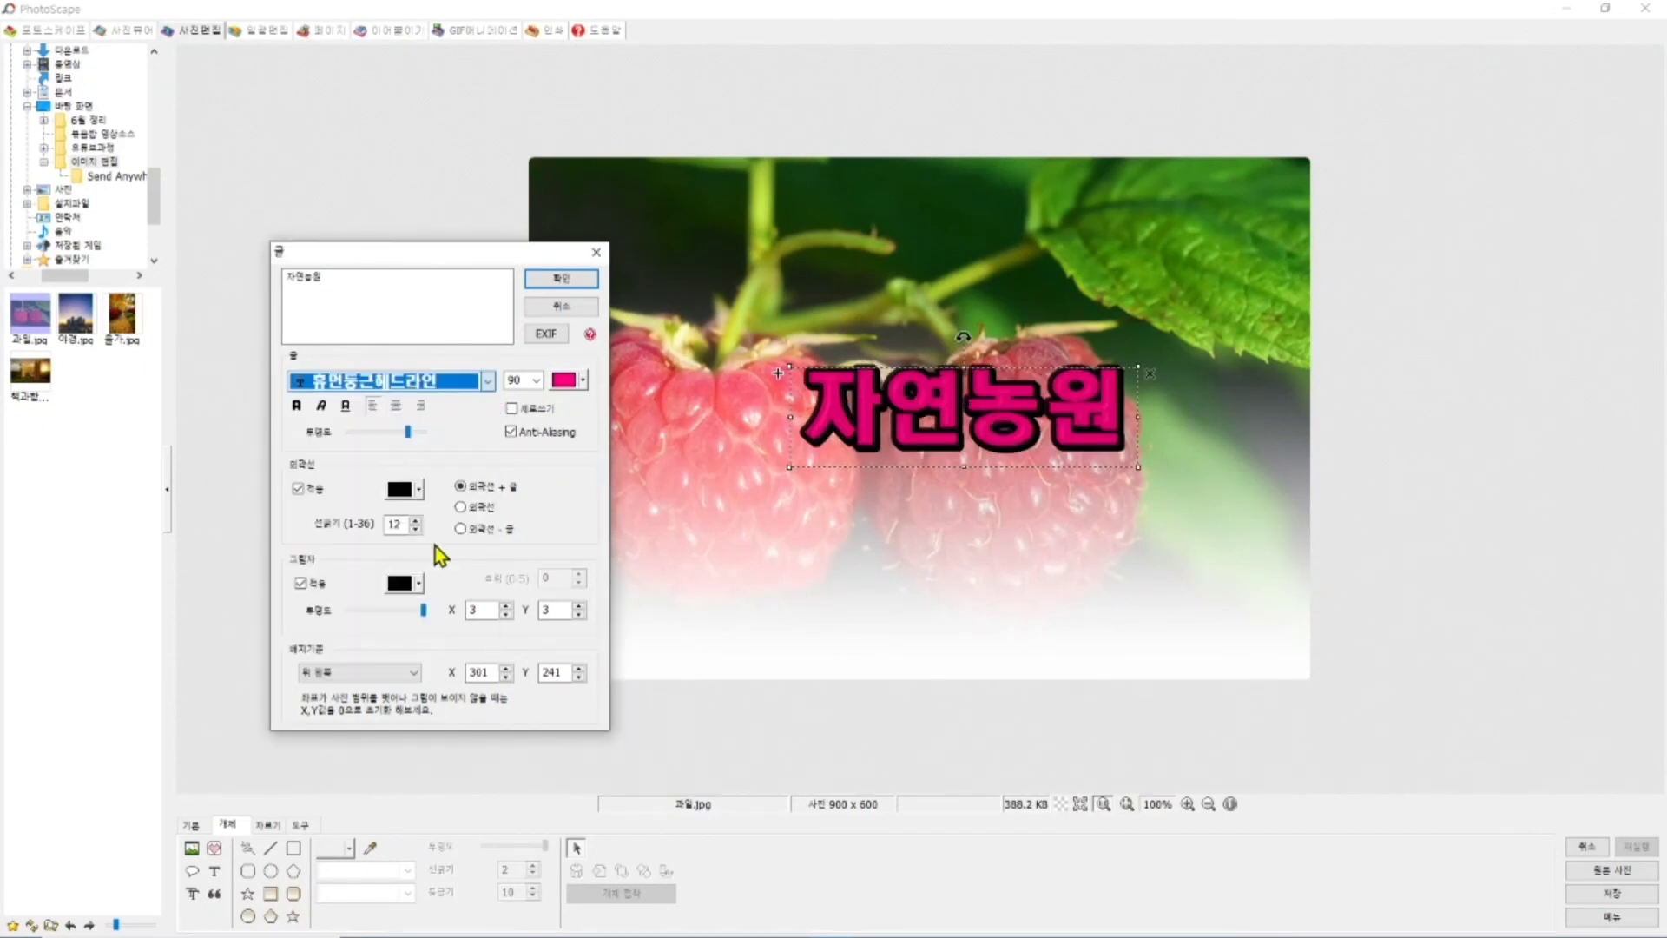
click(487, 384)
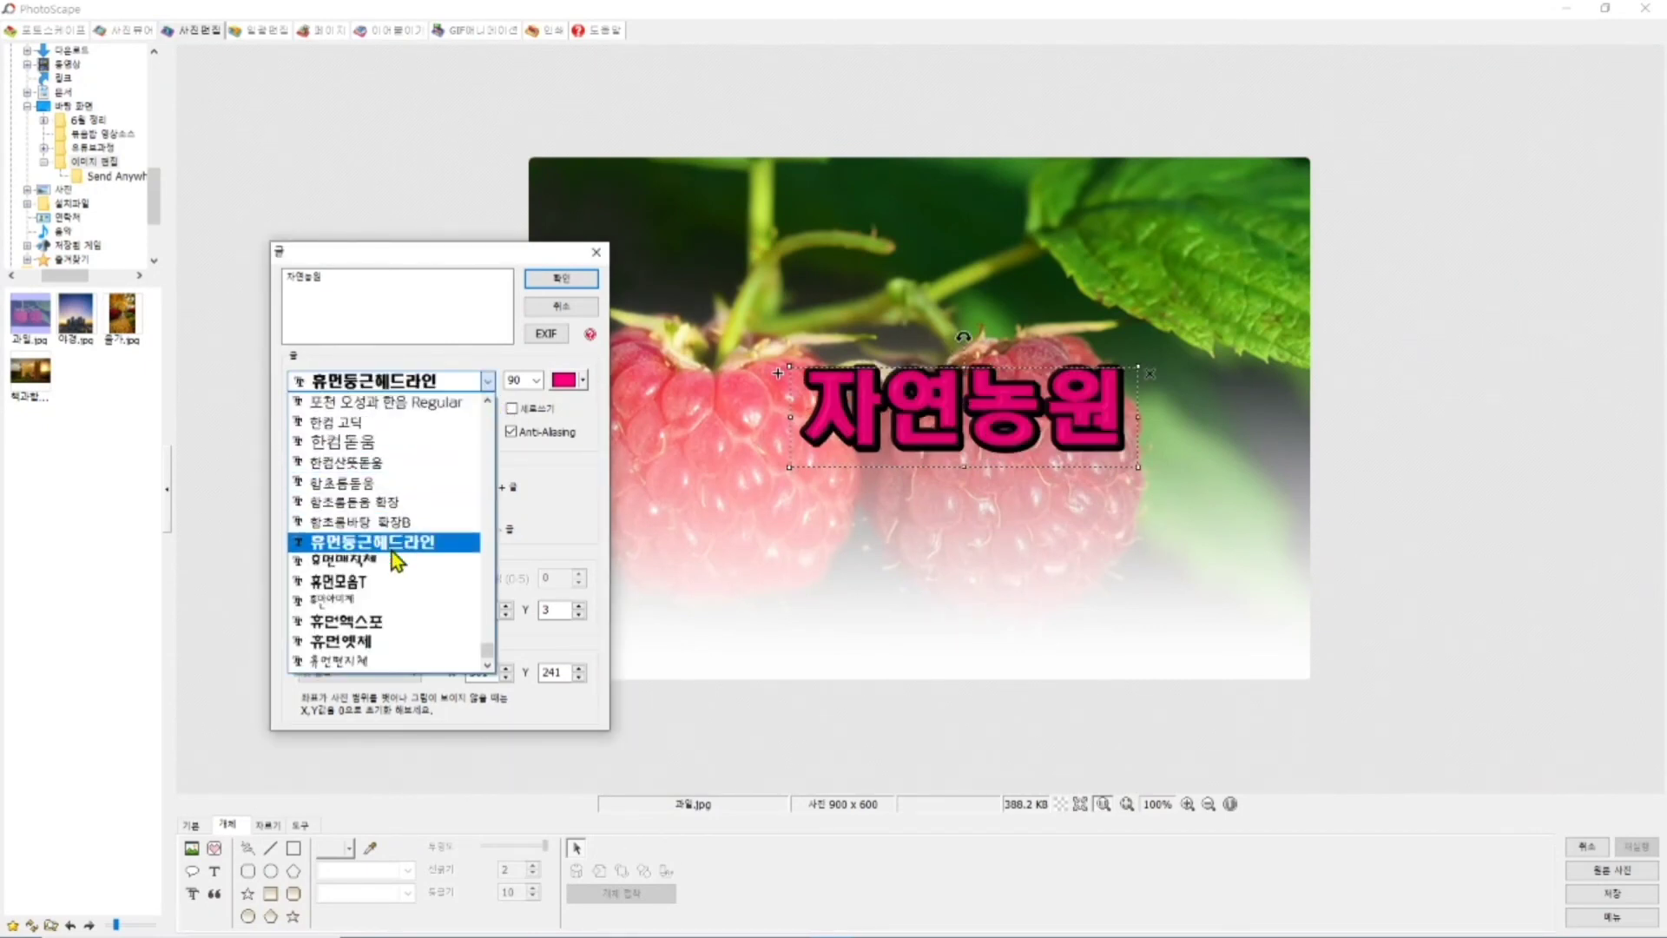
click(382, 521)
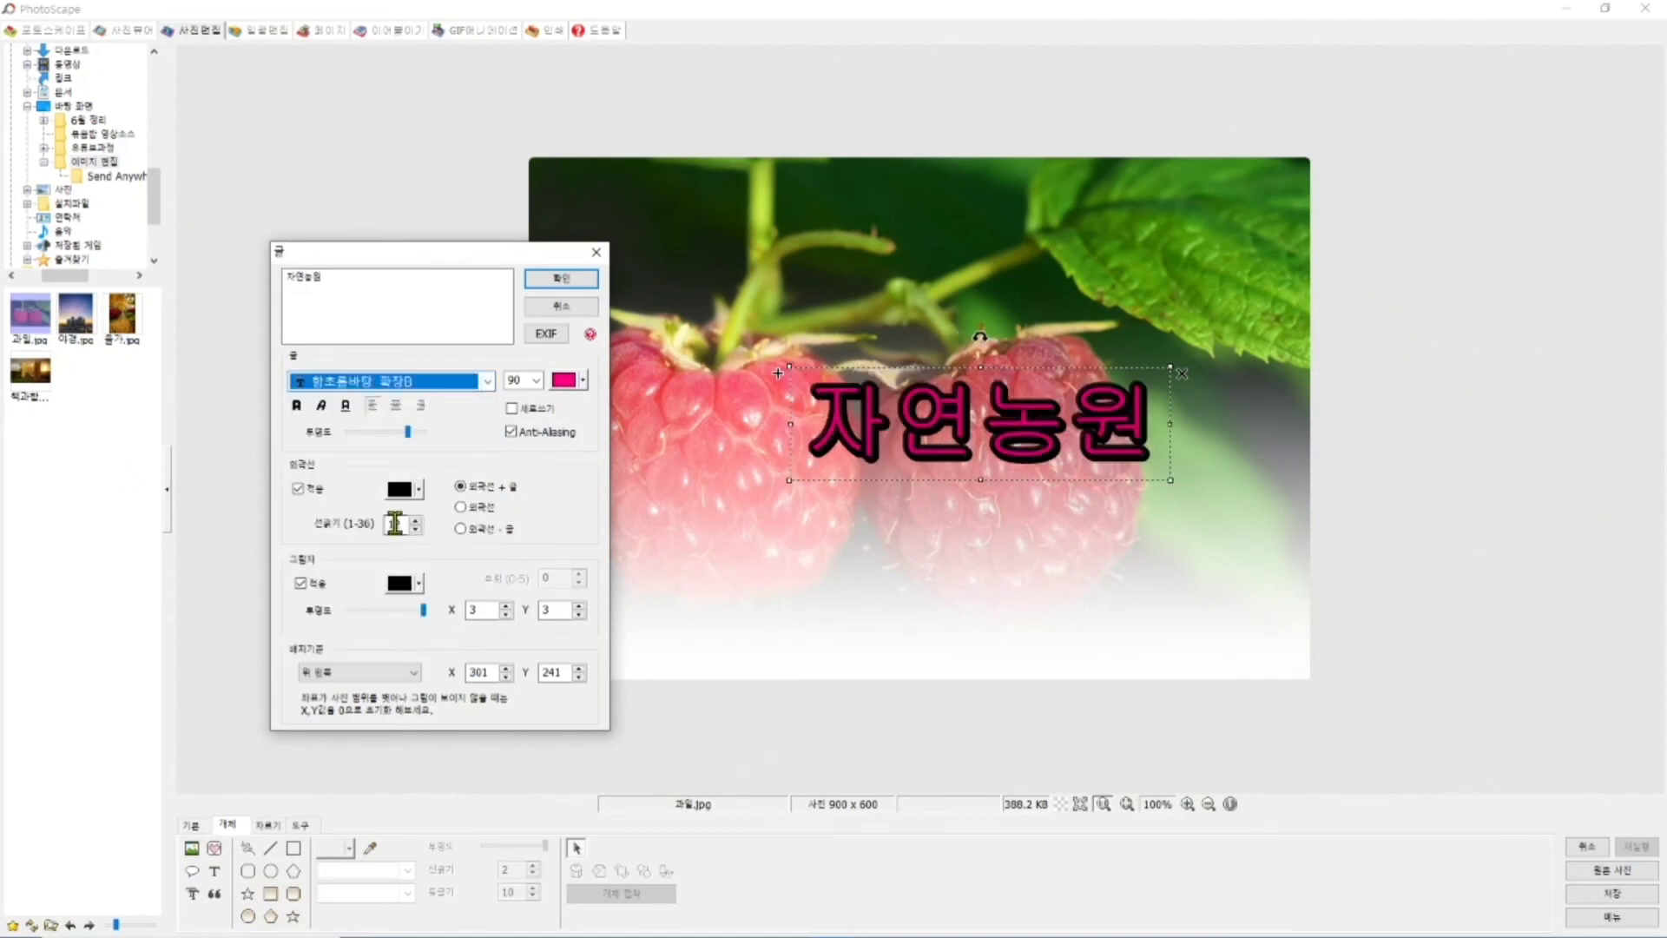
click(488, 382)
click(450, 540)
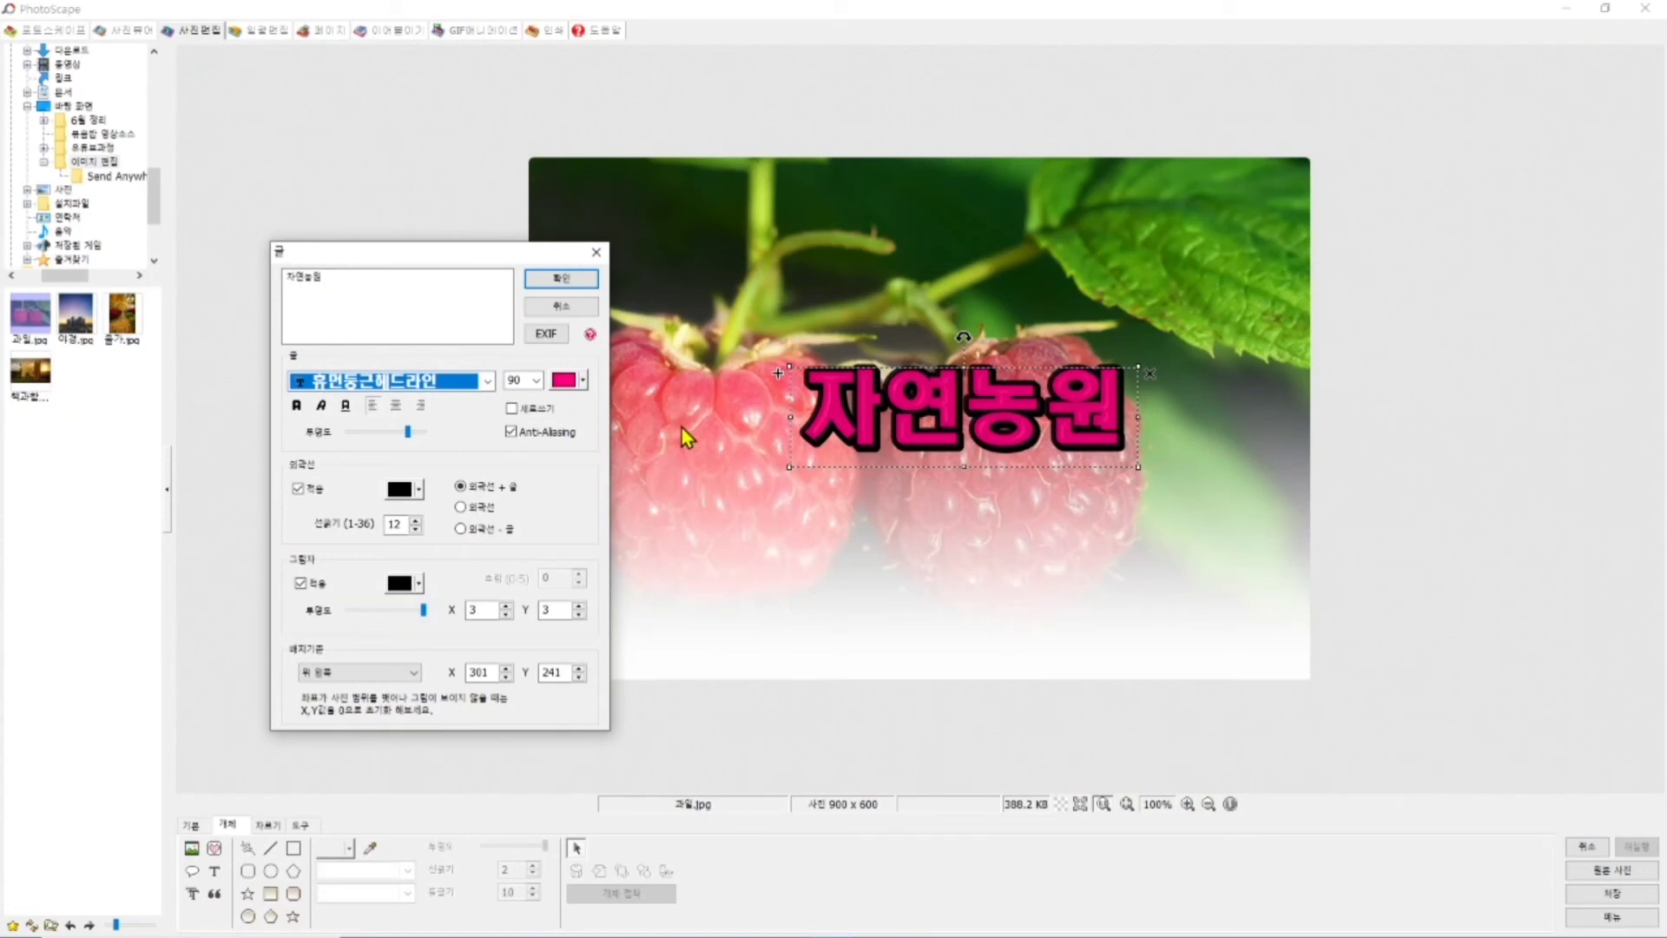
Set the font of the 자연농원 text to 포천 오성과 한음 Bold and confirm the text settings
click(487, 382)
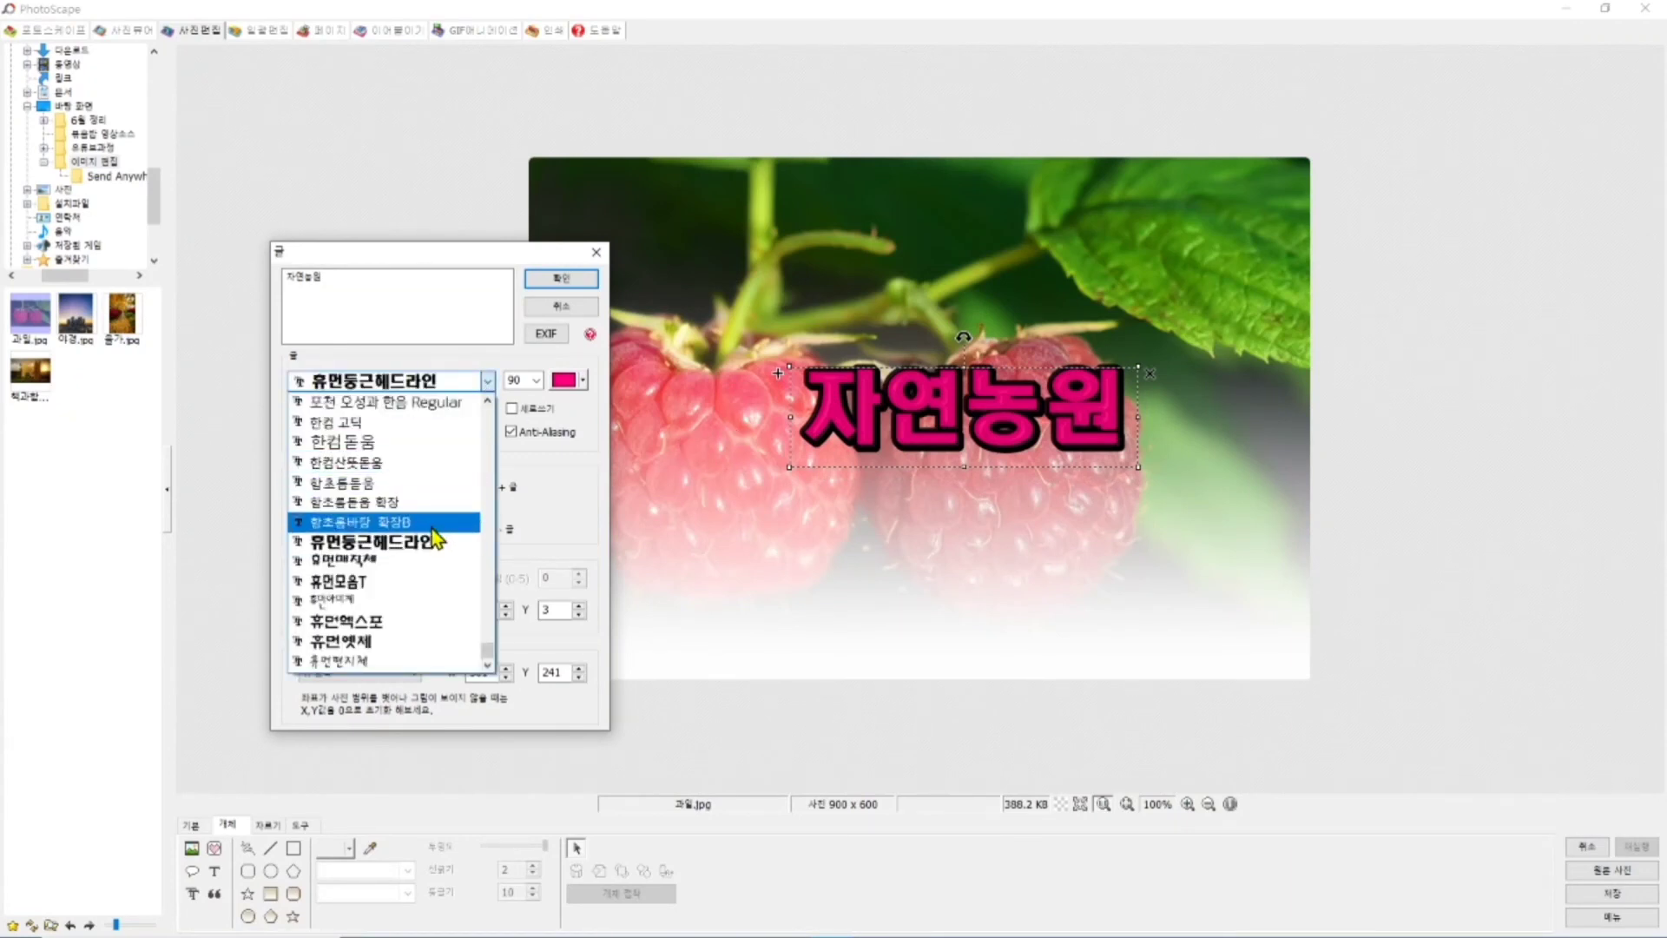
scroll(434, 540, up, 3)
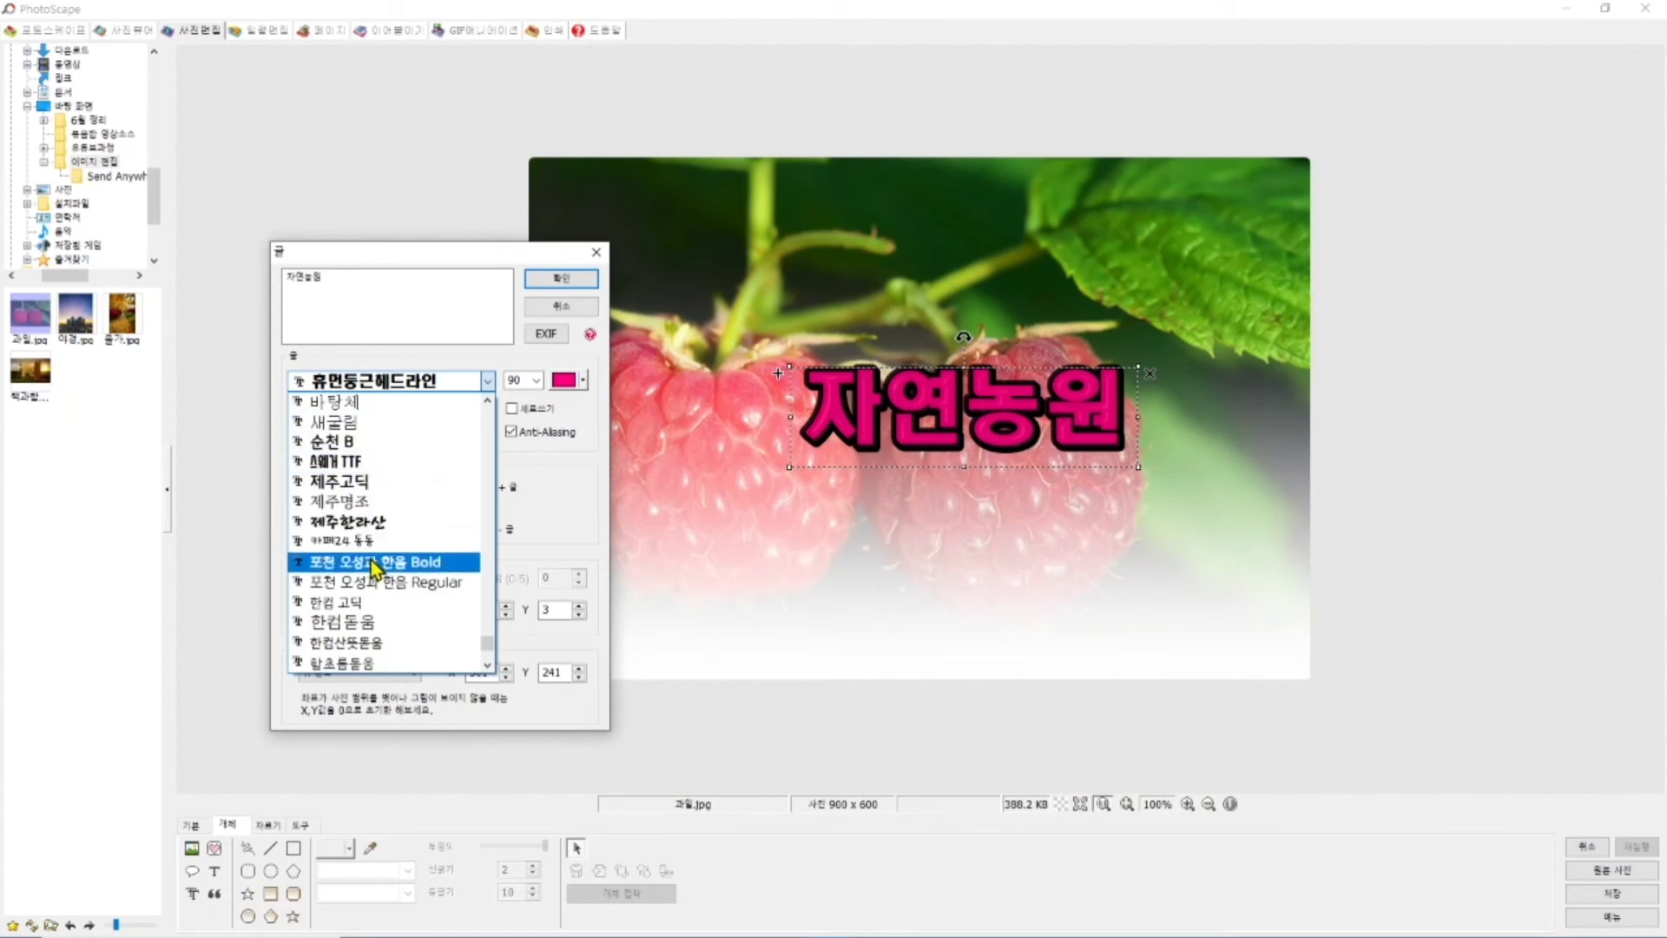
click(375, 563)
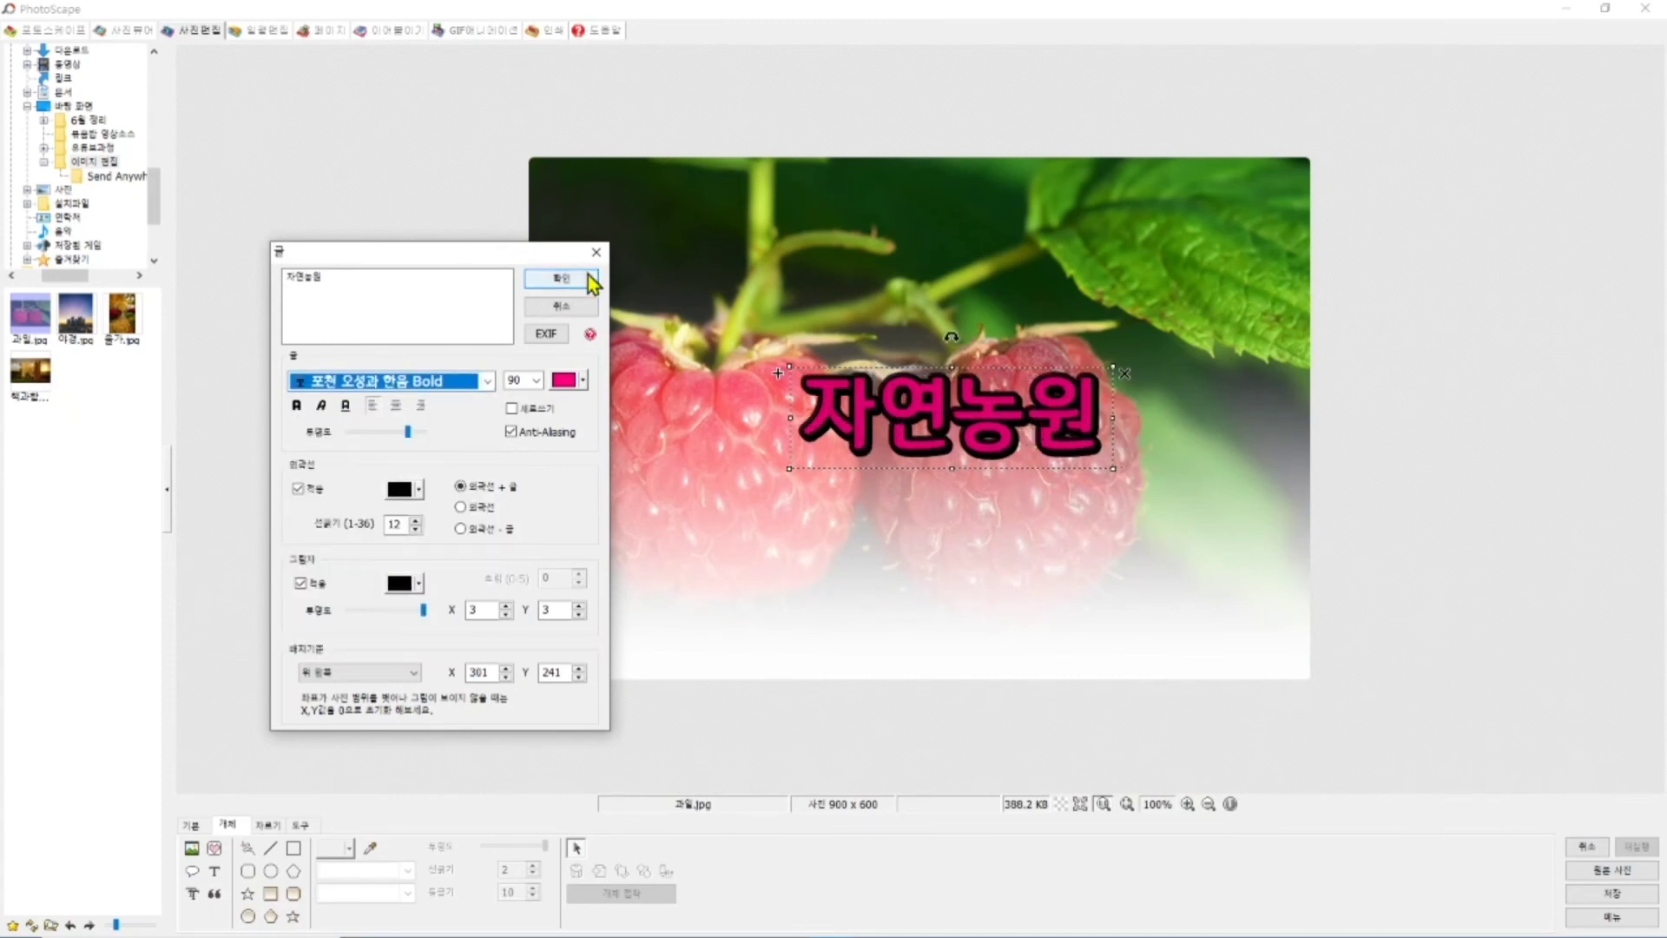
click(589, 280)
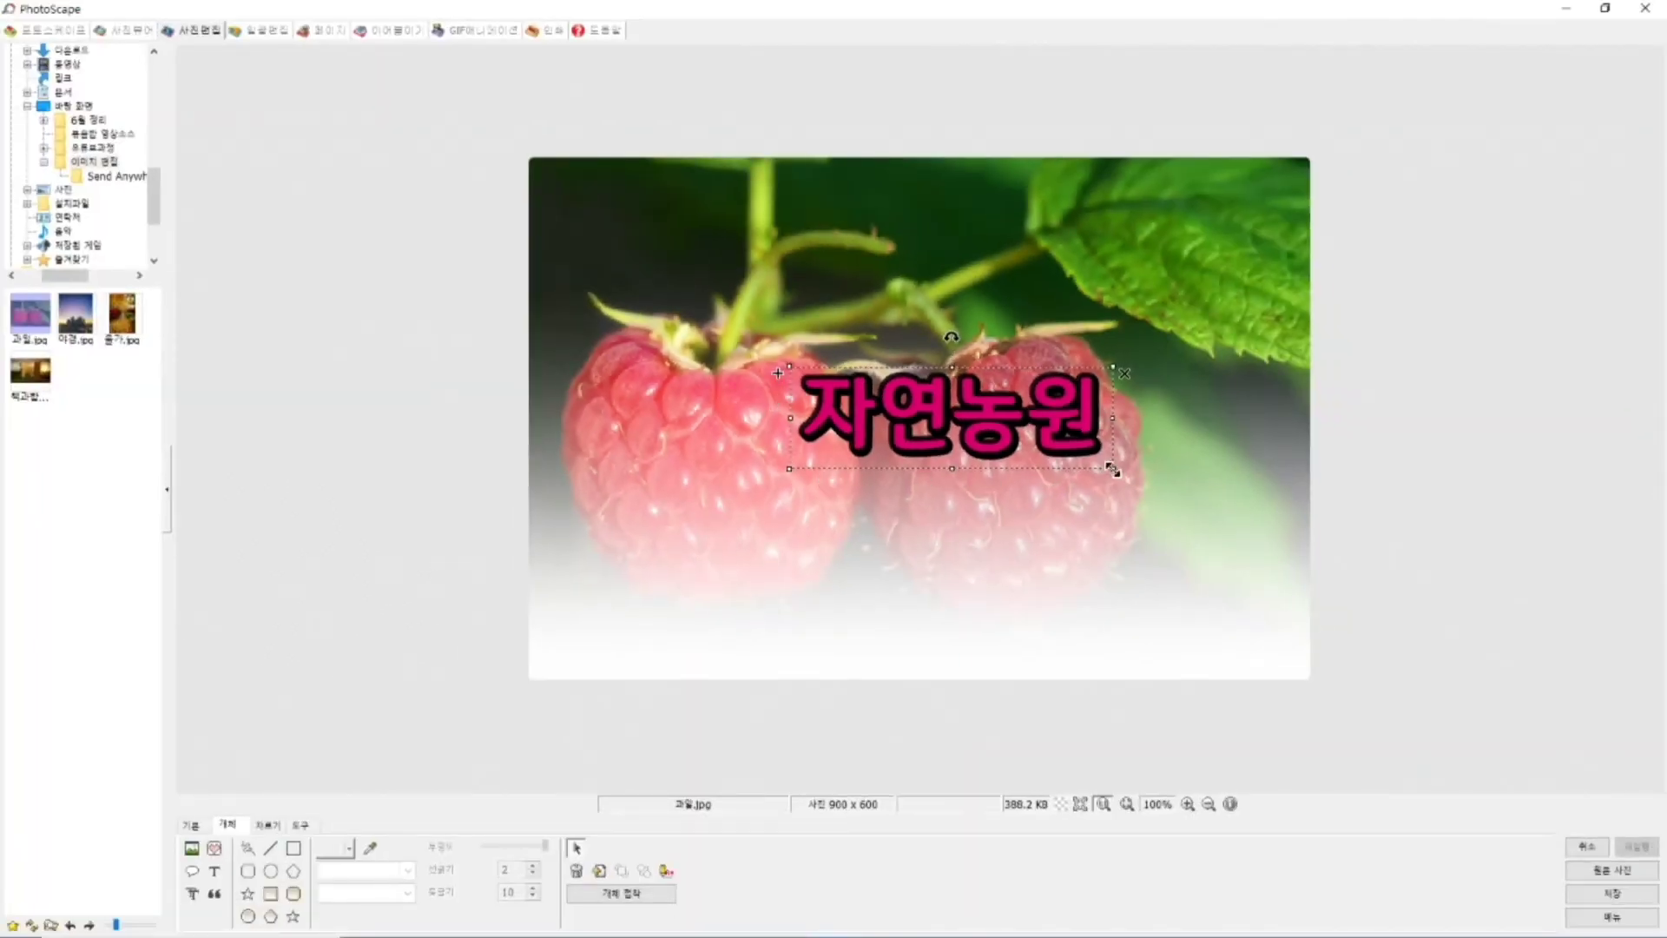
Shrink the 자연농원 text to about size 75 and place it over the lower part of the left raspberry
drag(1113, 470, 1012, 453)
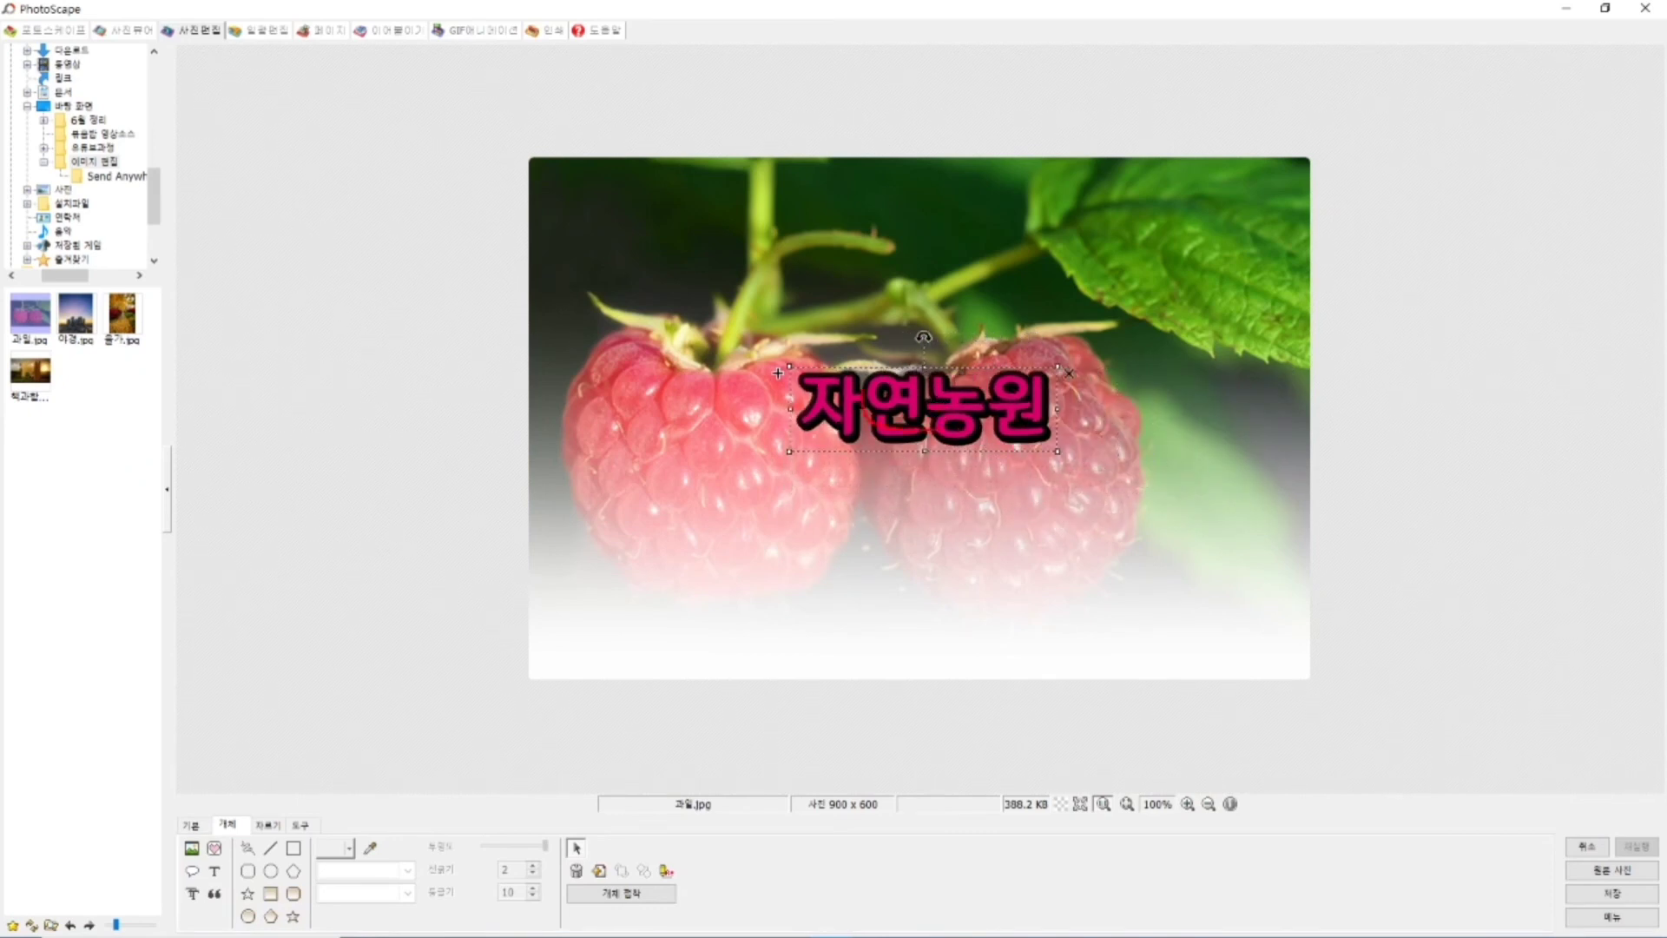
drag(897, 408, 680, 521)
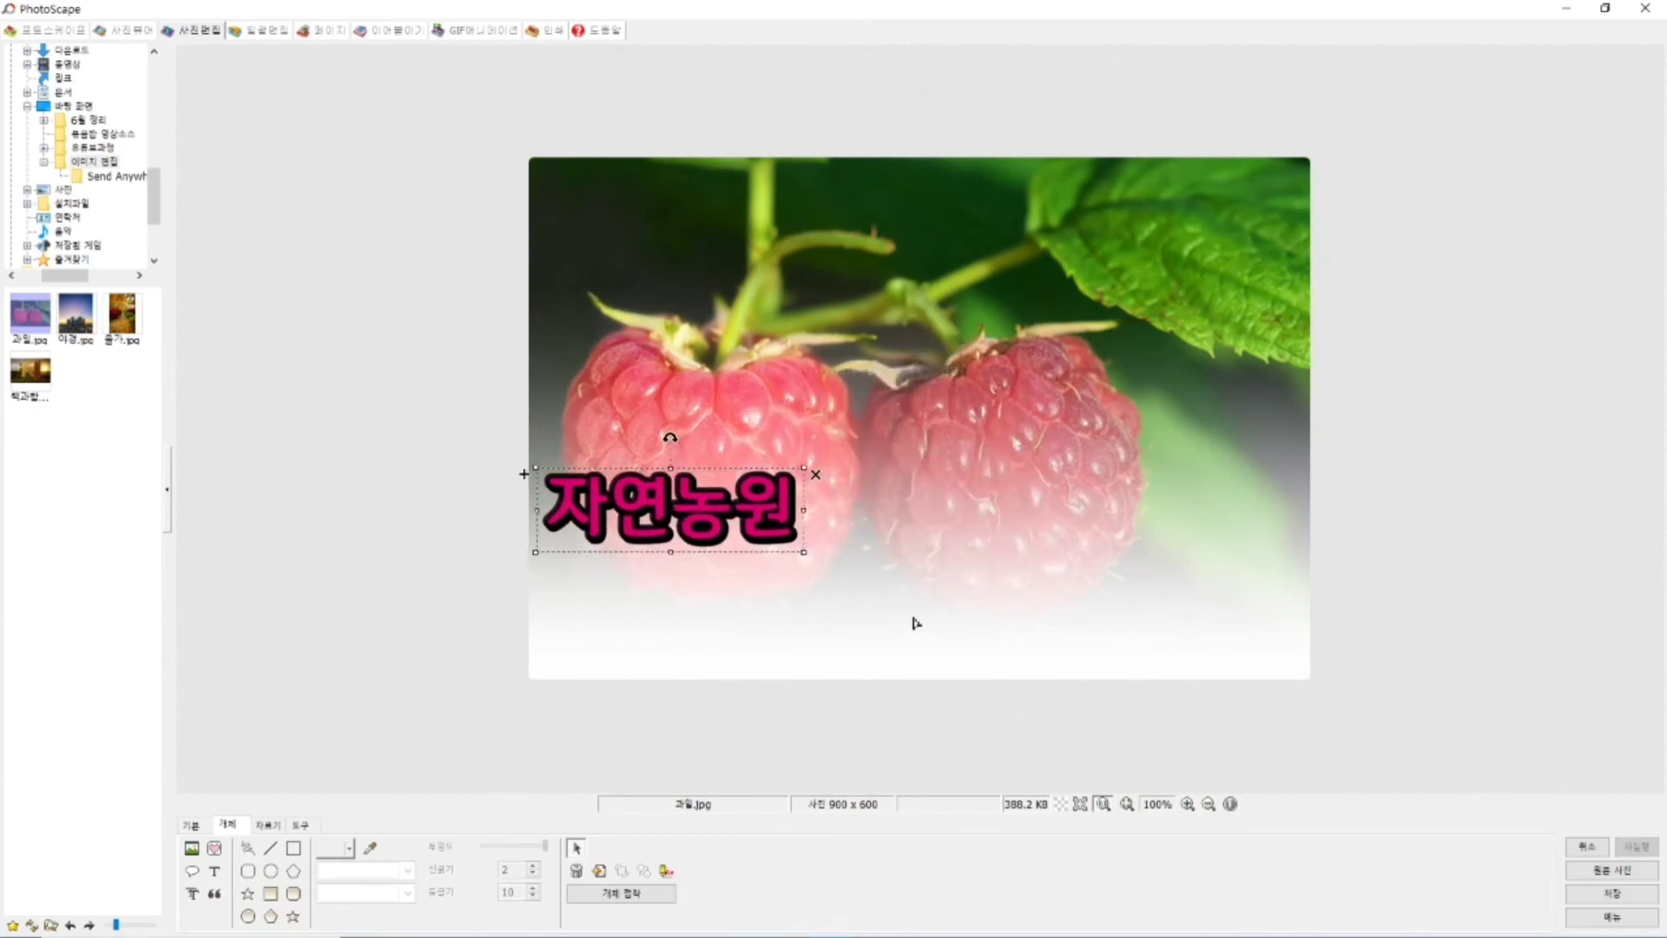
click(842, 599)
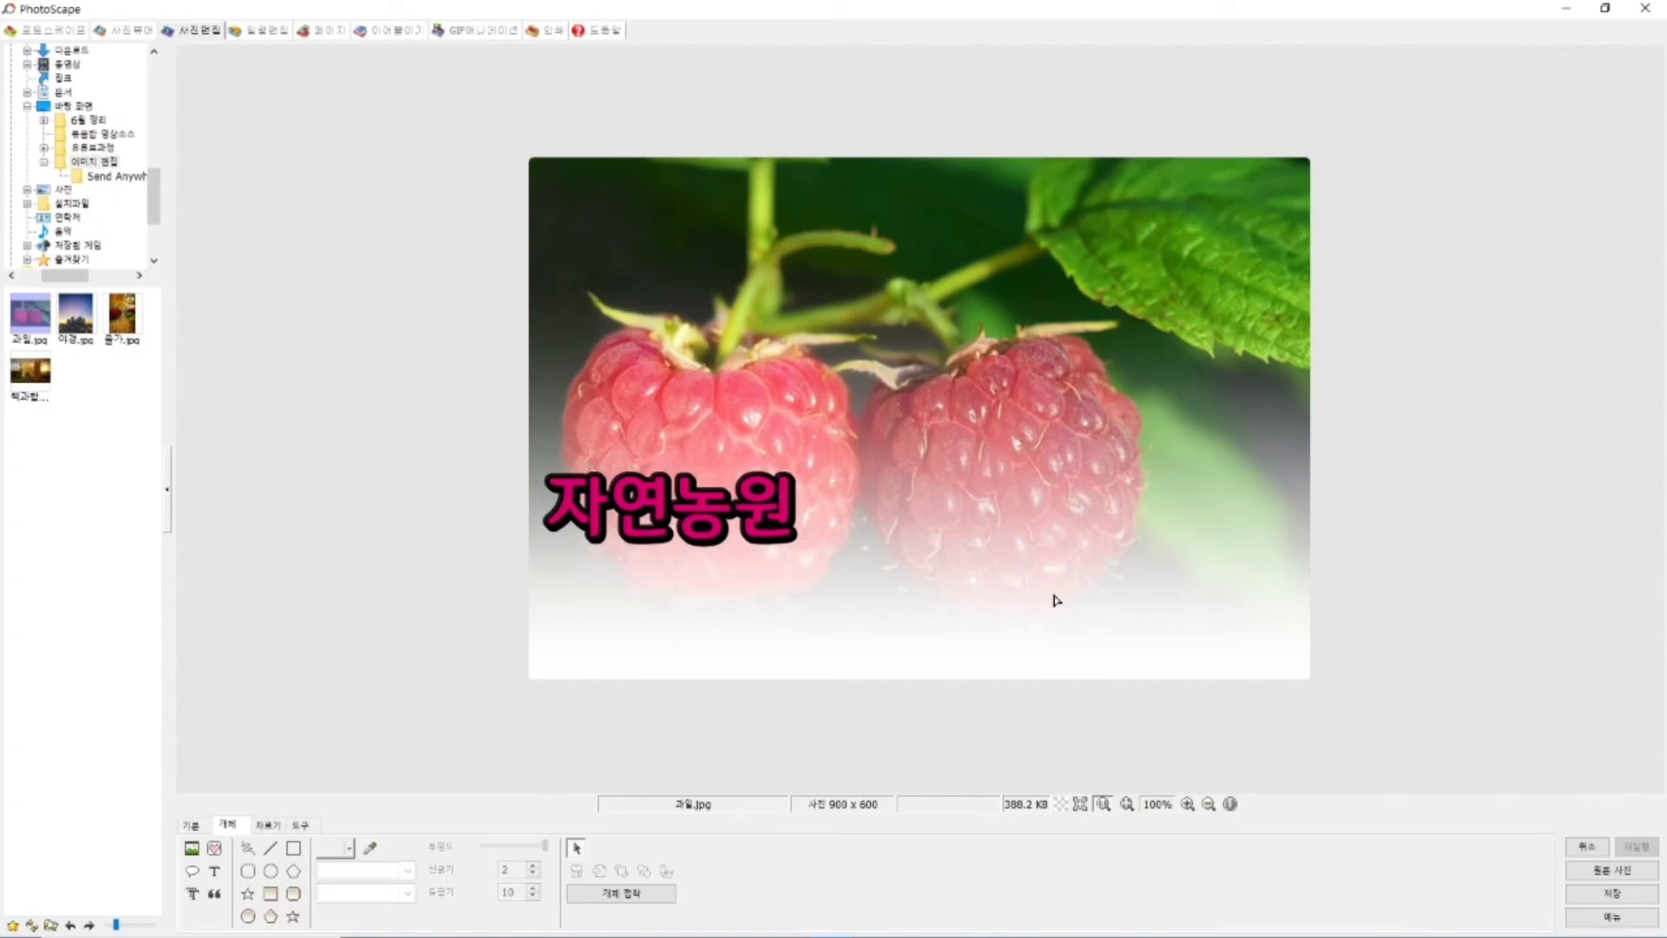
Duplicate the 자연농원 text and place the copy directly beneath the original
click(590, 507)
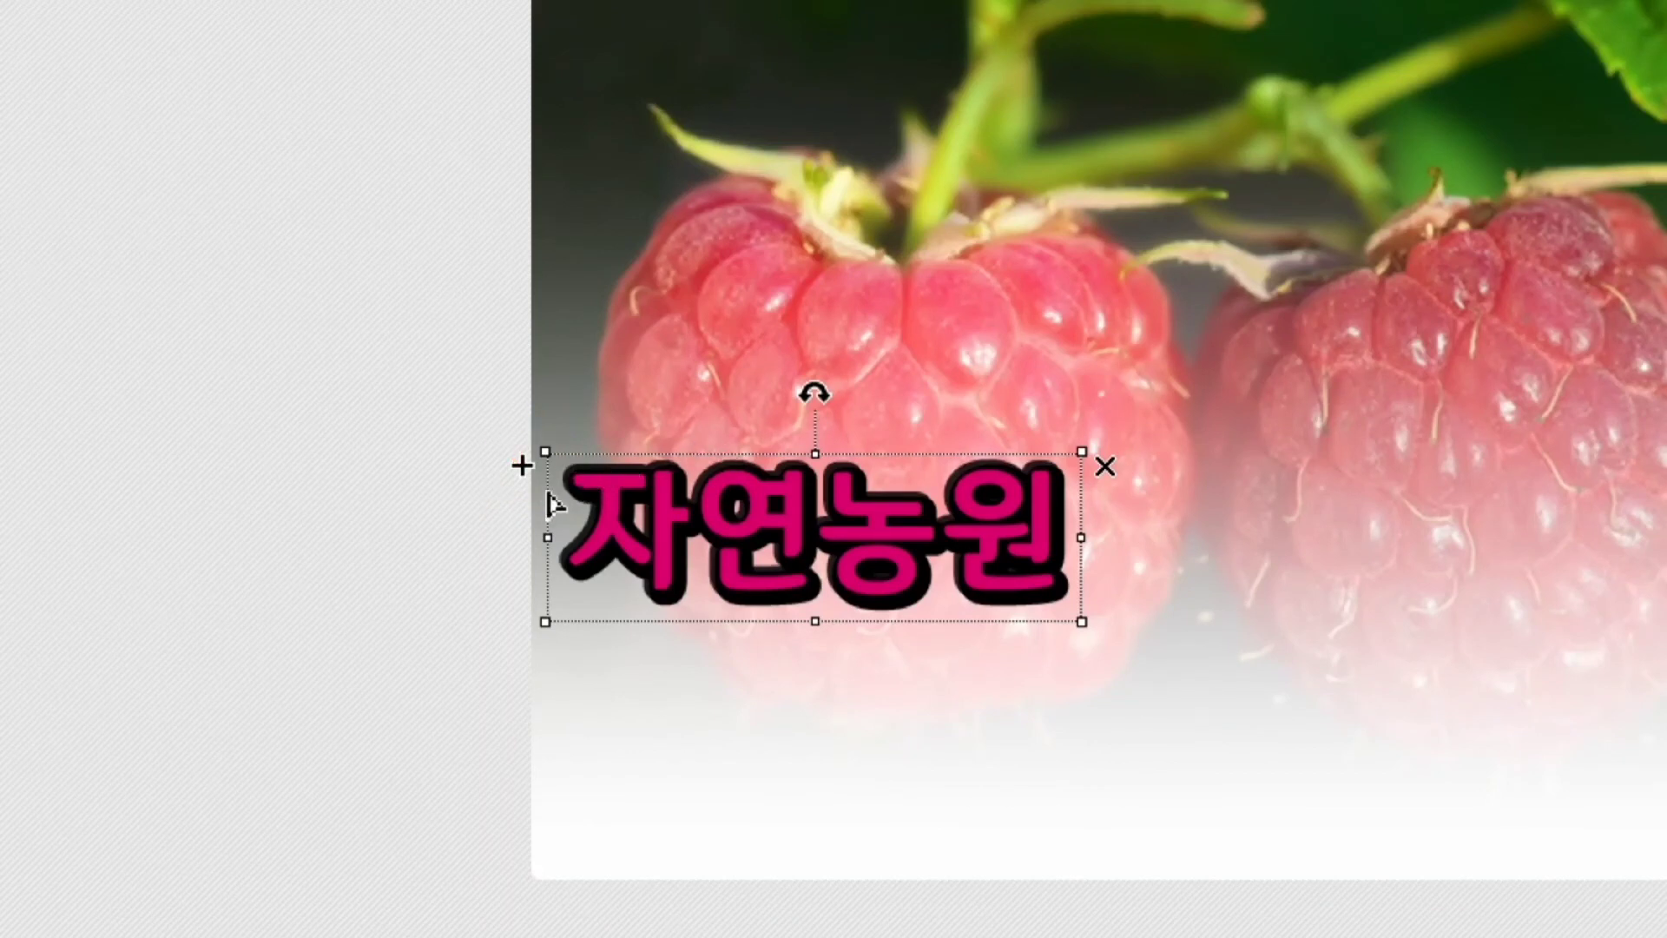
key(ctrl+d)
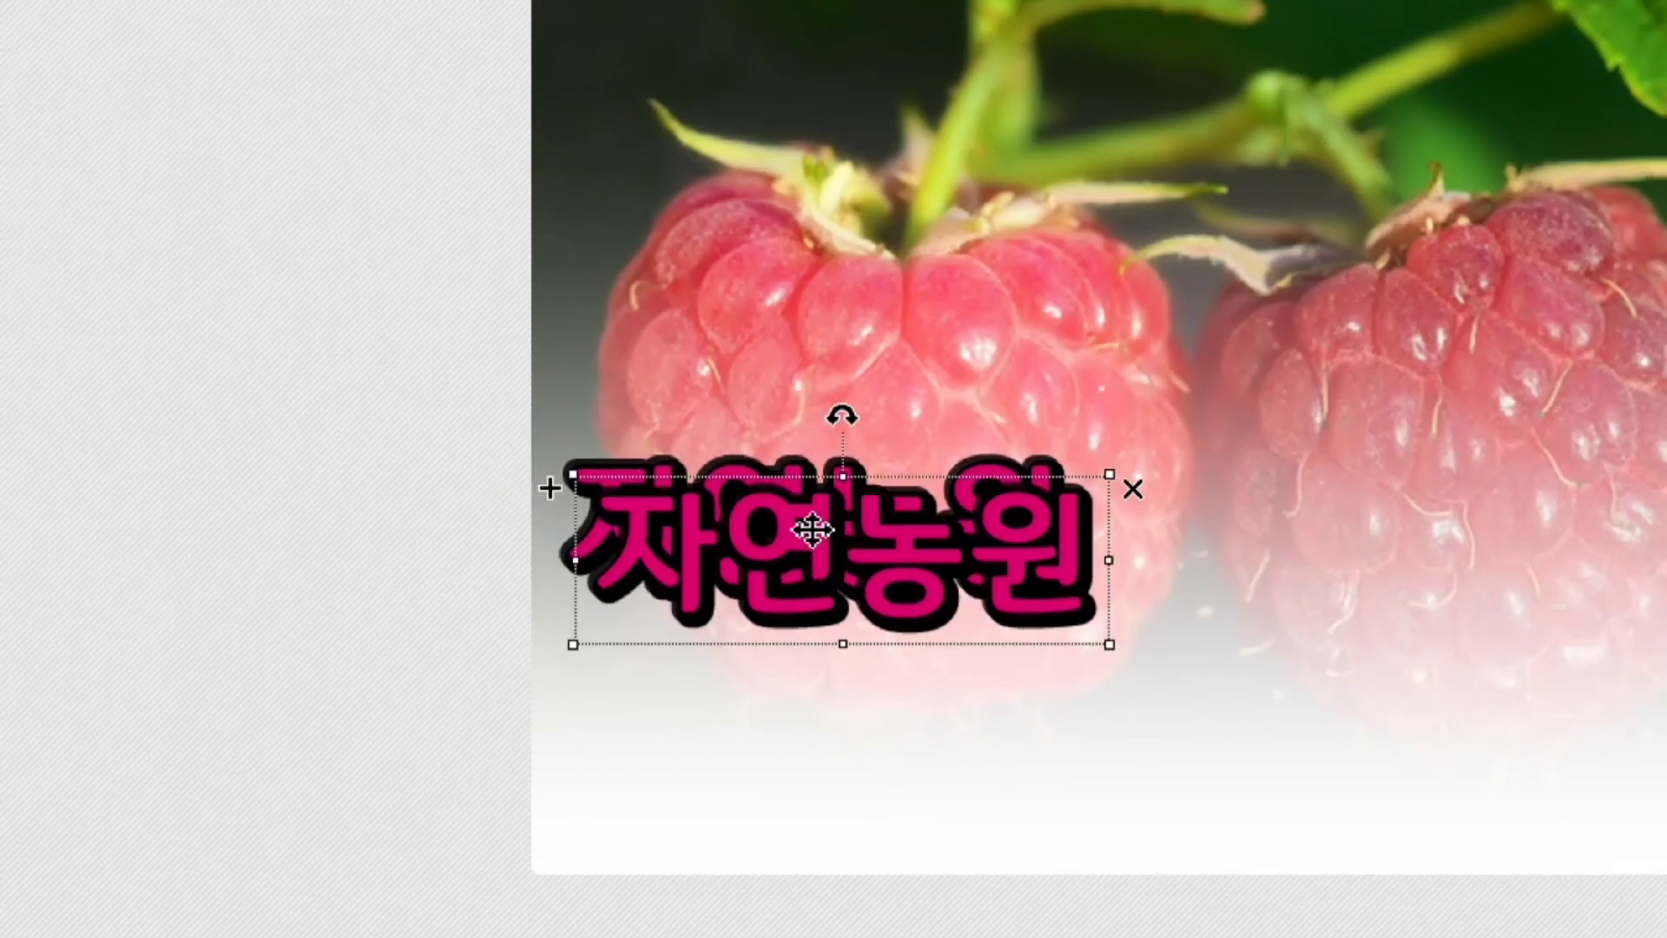
drag(812, 529, 791, 696)
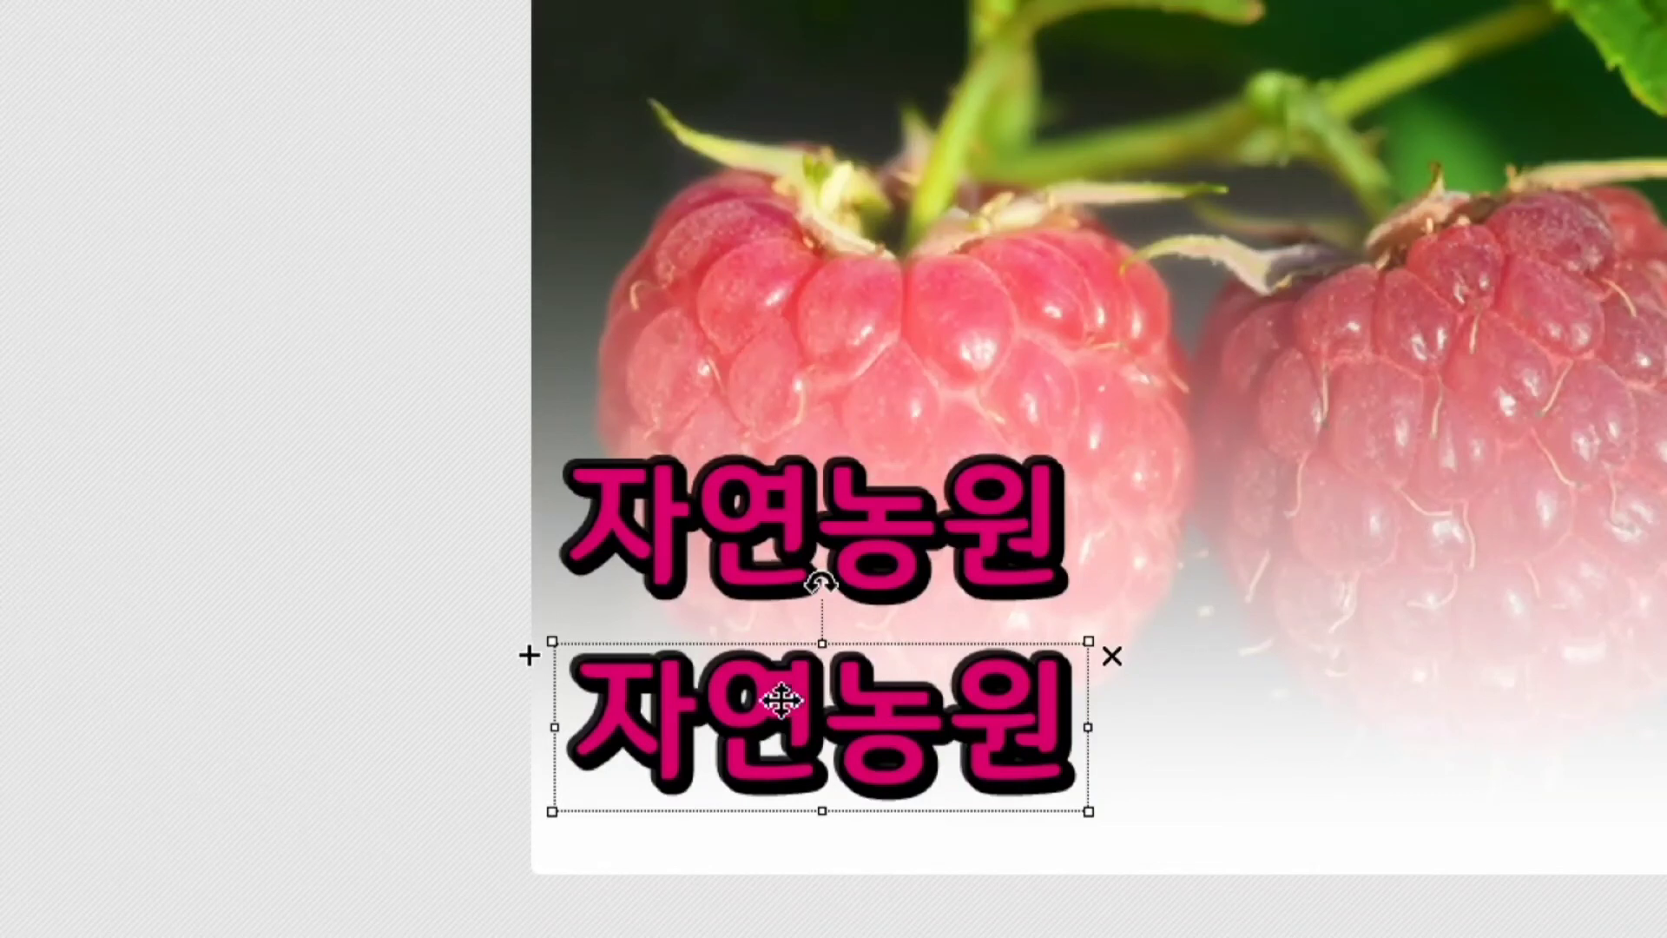
scroll(695, 694, down, 1)
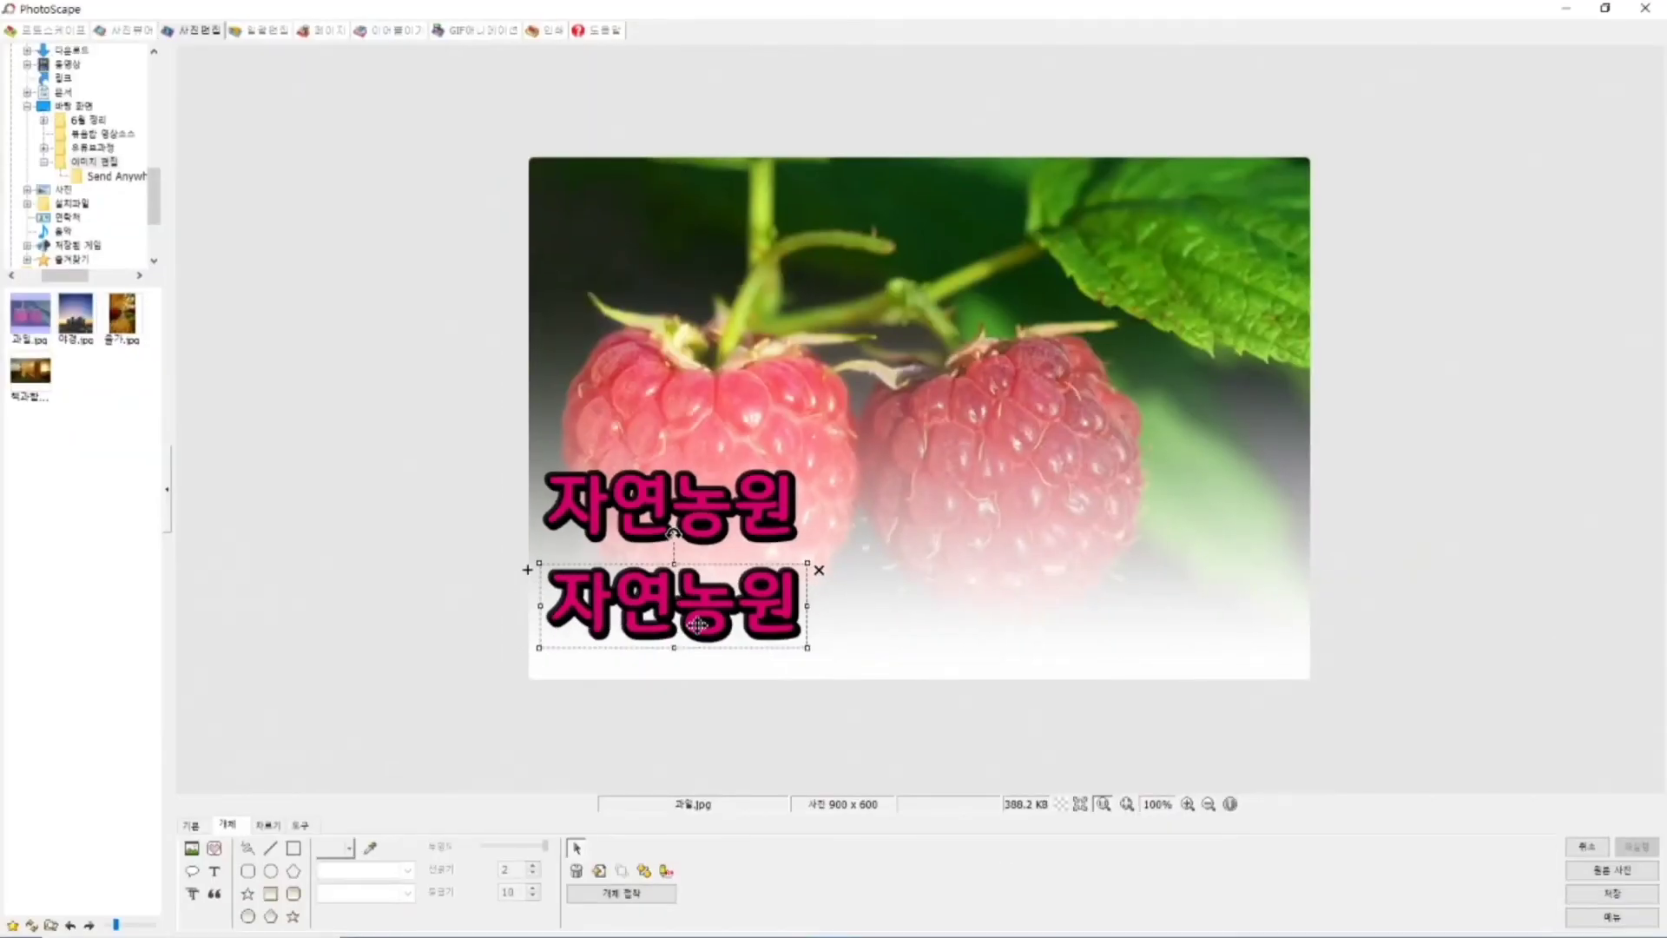
mouse_move(633, 587)
mouse_down()
mouse_move(633, 649)
mouse_move(712, 637)
mouse_up()
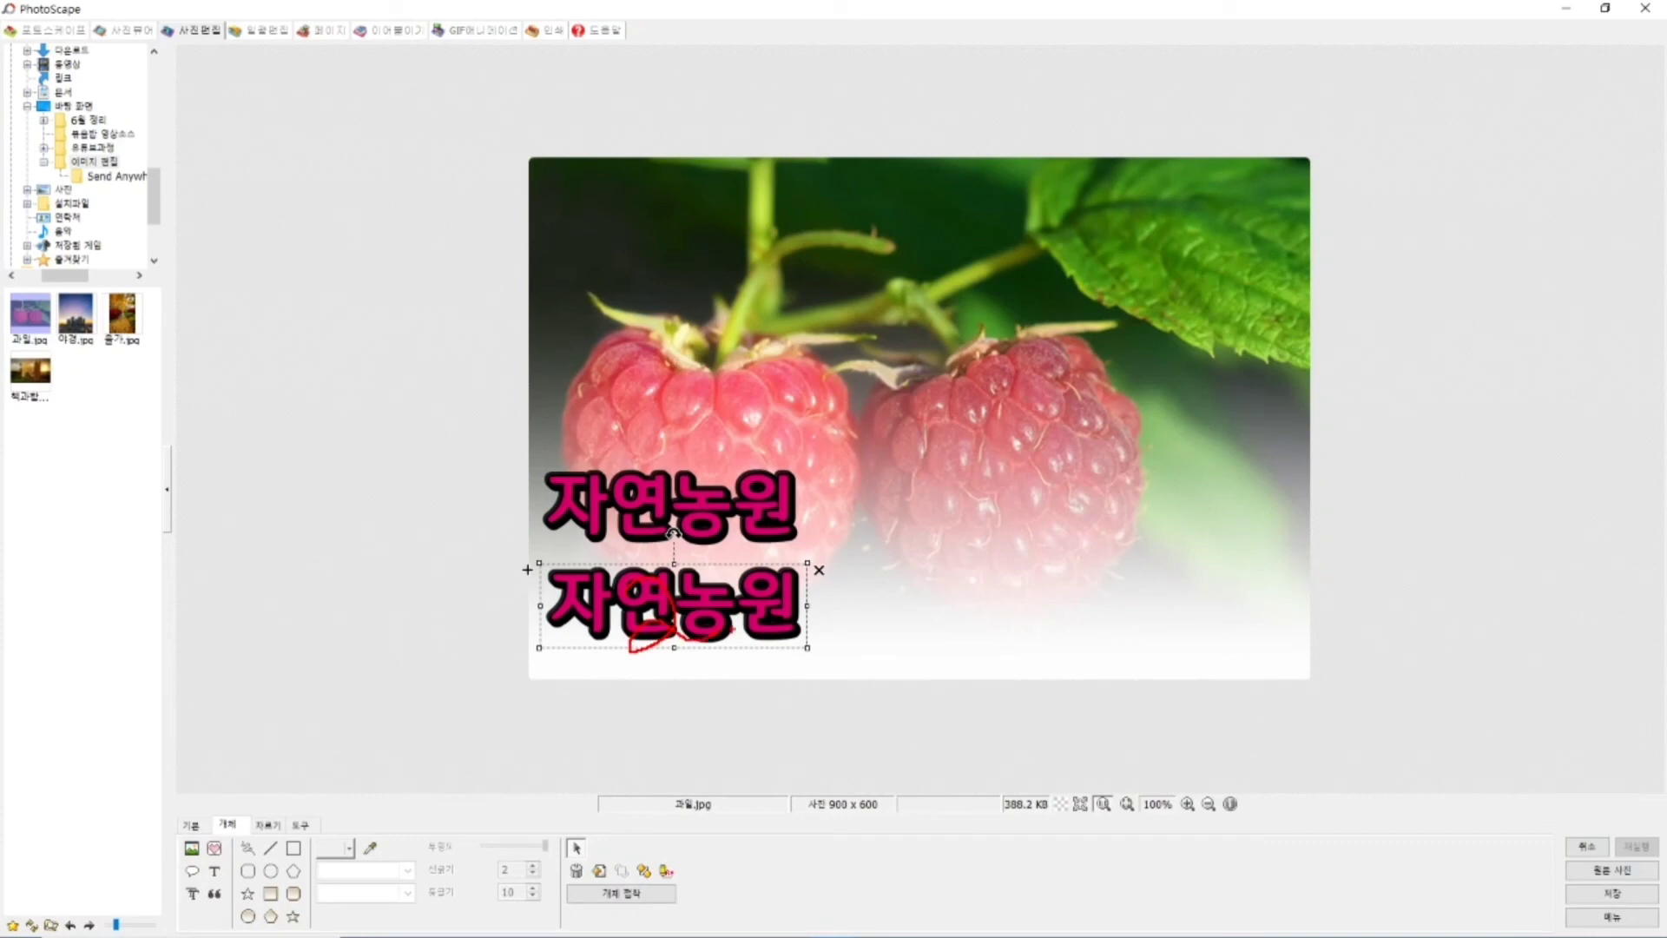
key(Escape)
Replace the wording of the lower text copy with the farm's phone number
double_click(681, 606)
drag(128, 452, 982, 313)
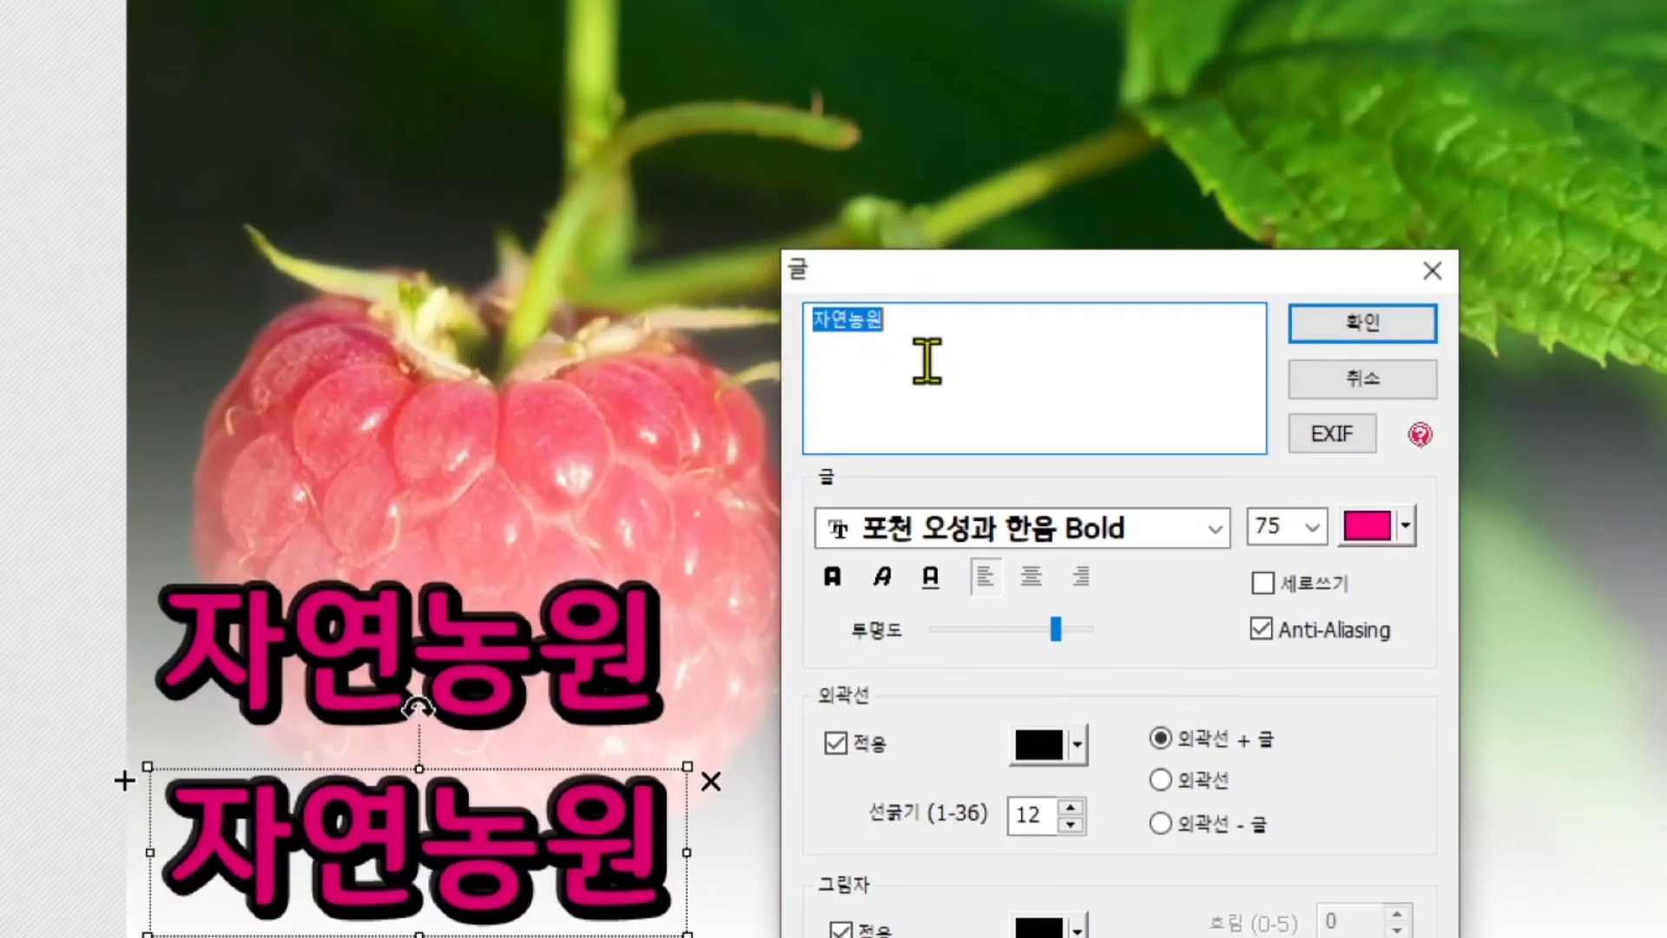
key(BackSpace)
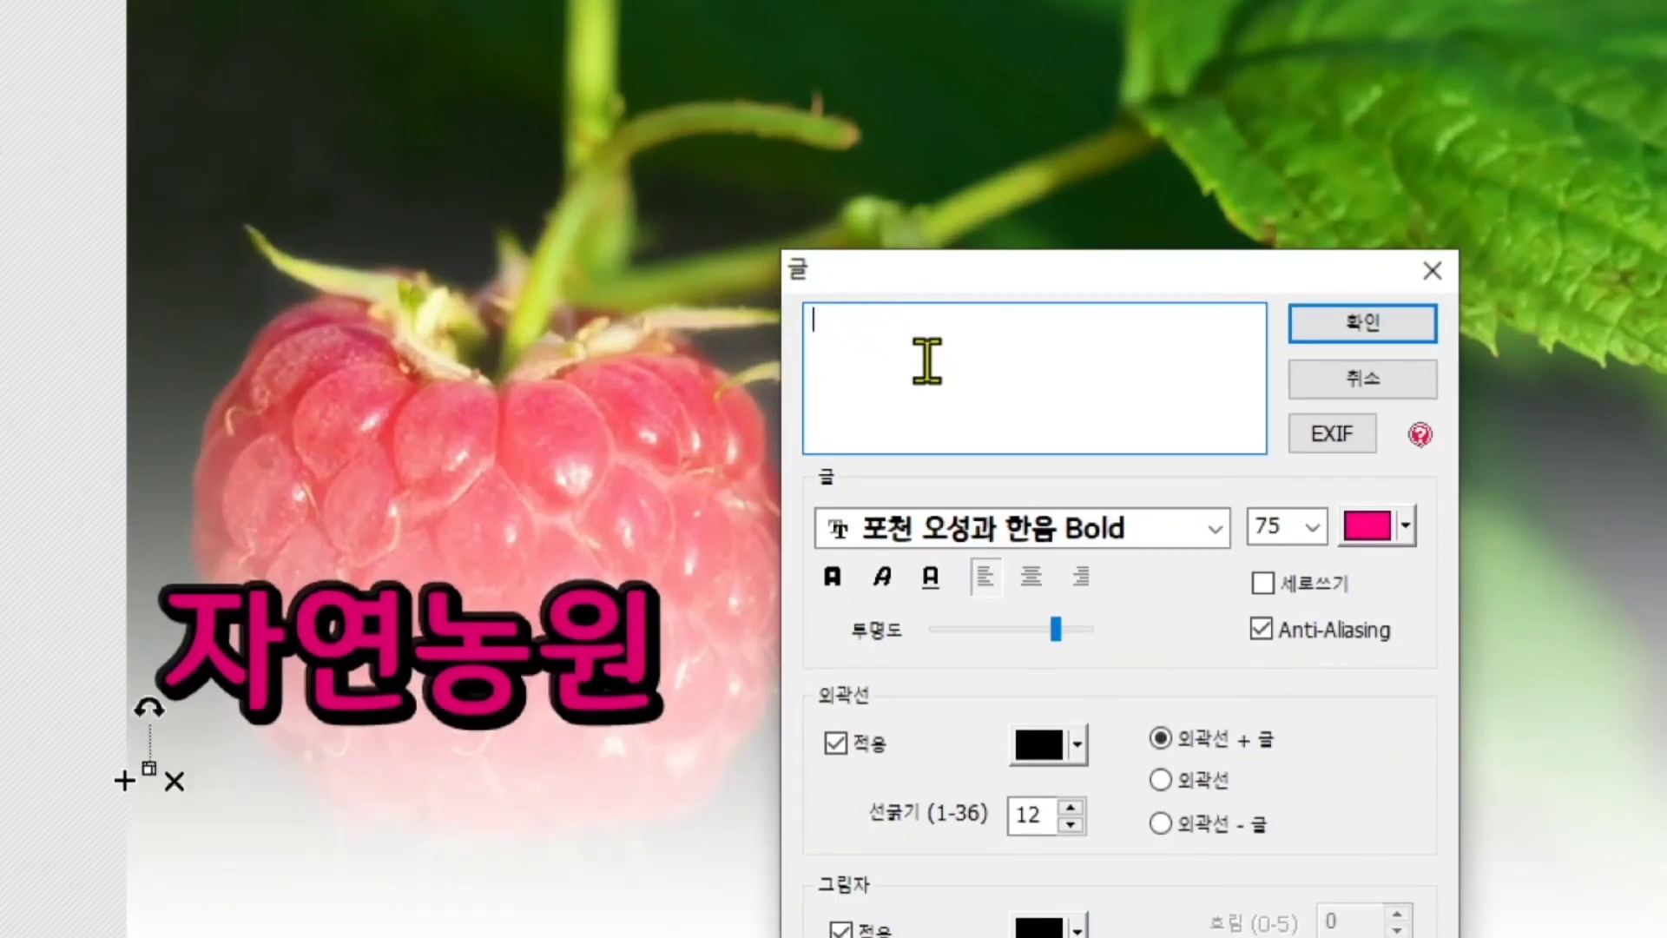
text(010)
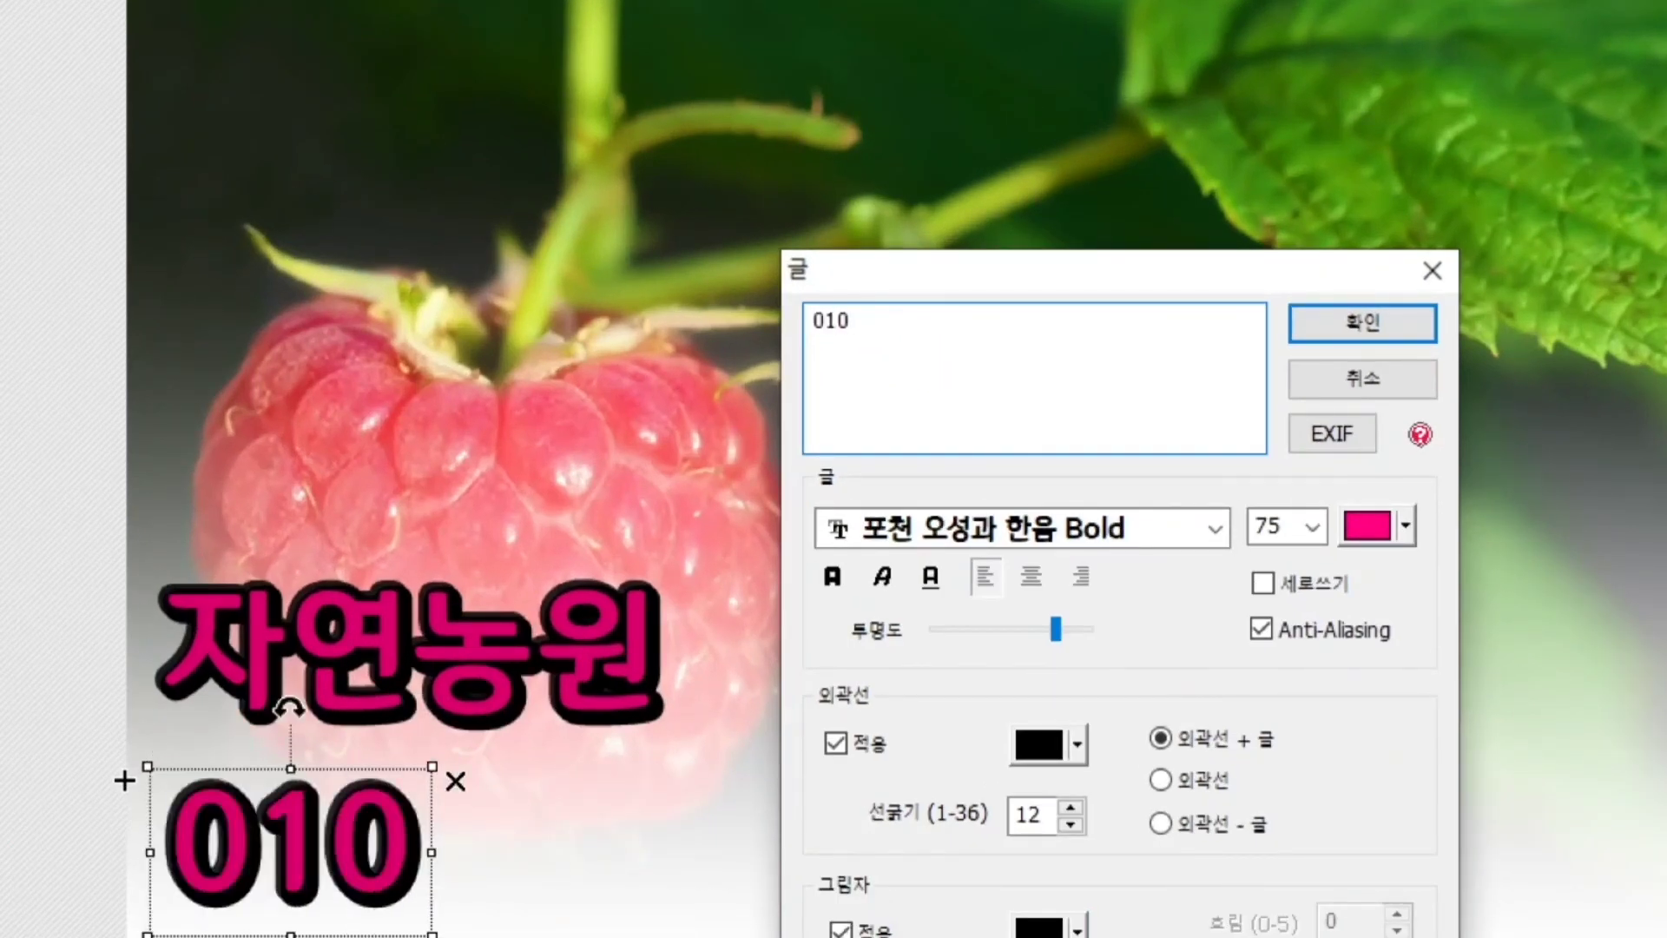
text(-1234-)
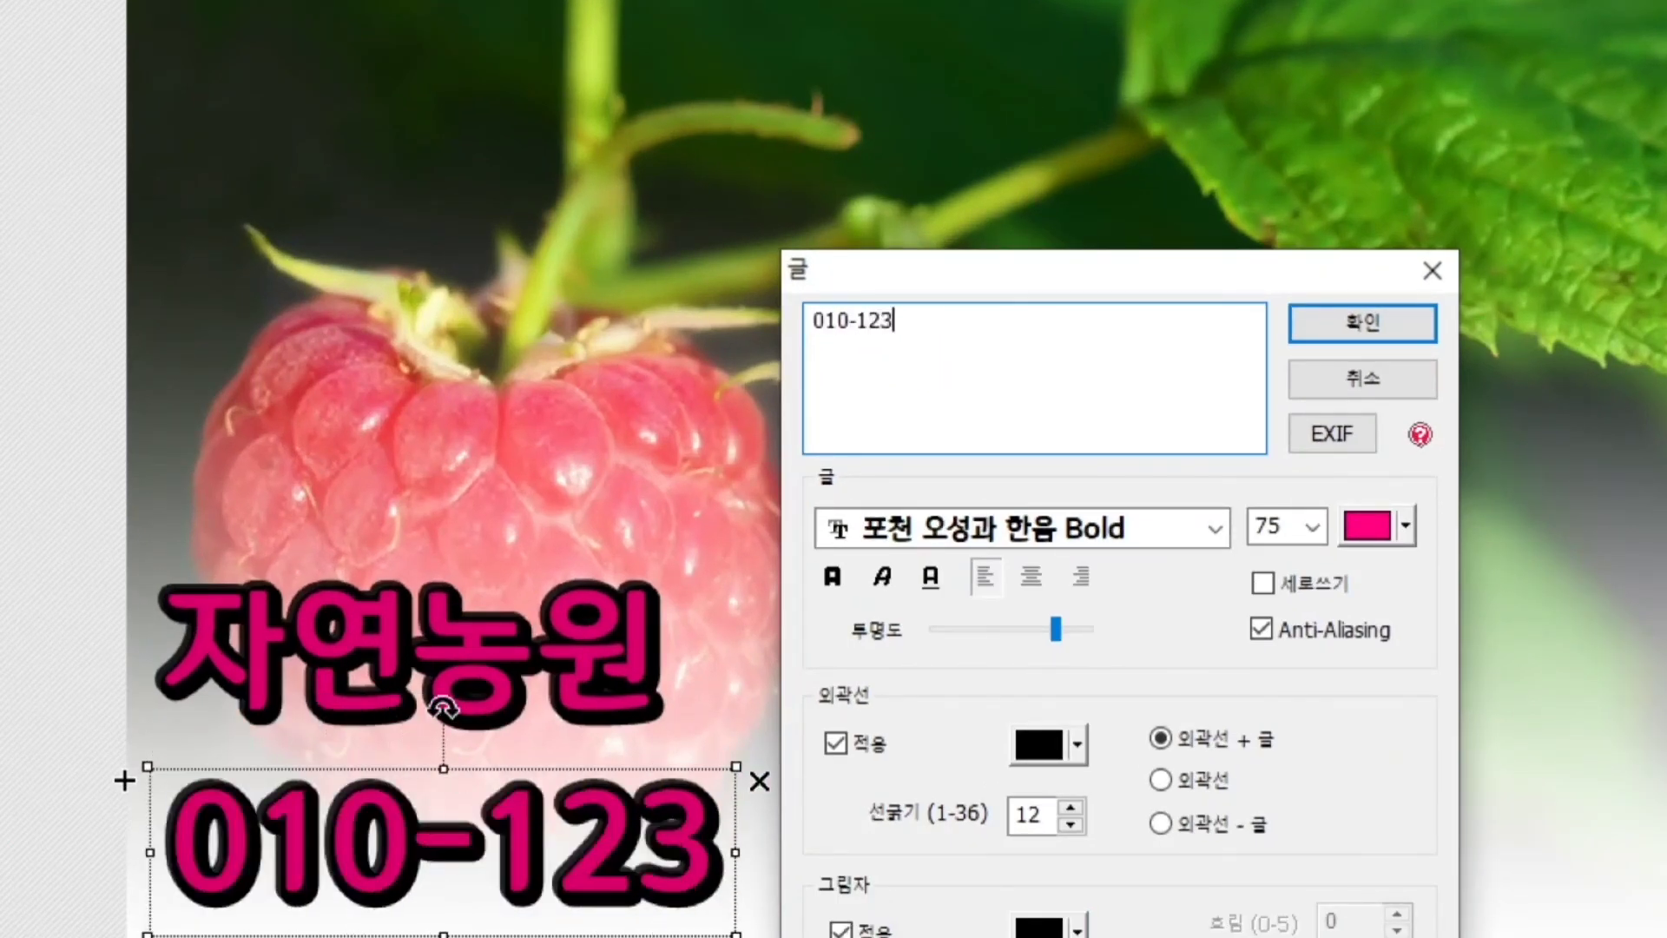
text(5678)
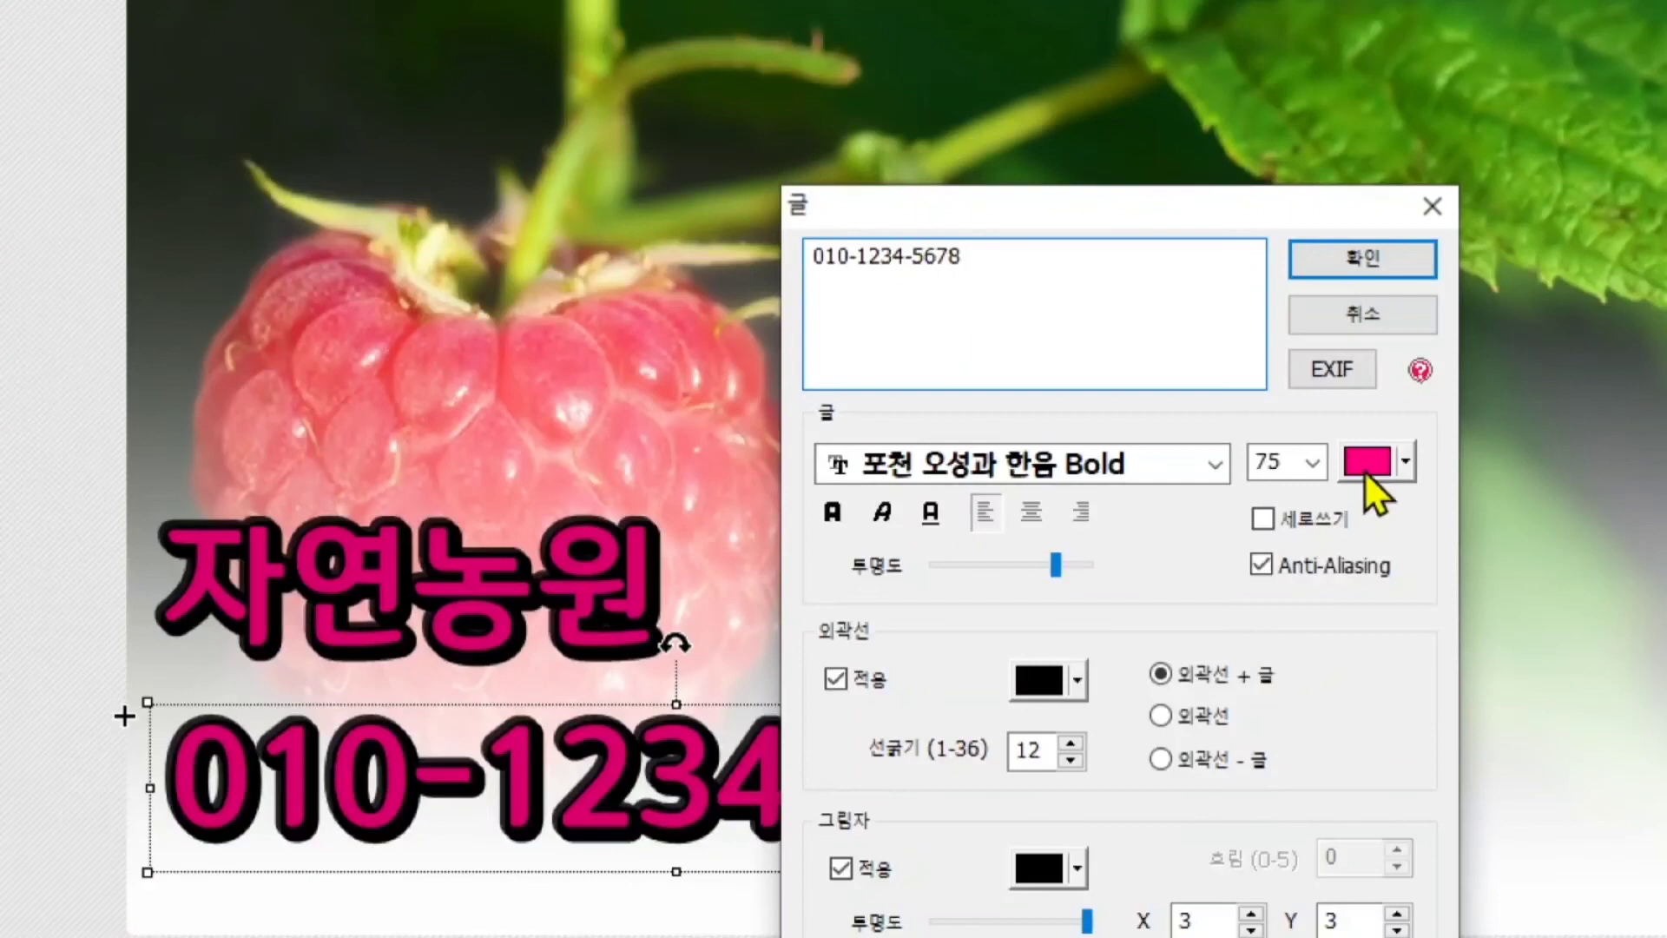
Set the text colour of the phone number to light pink
click(1365, 619)
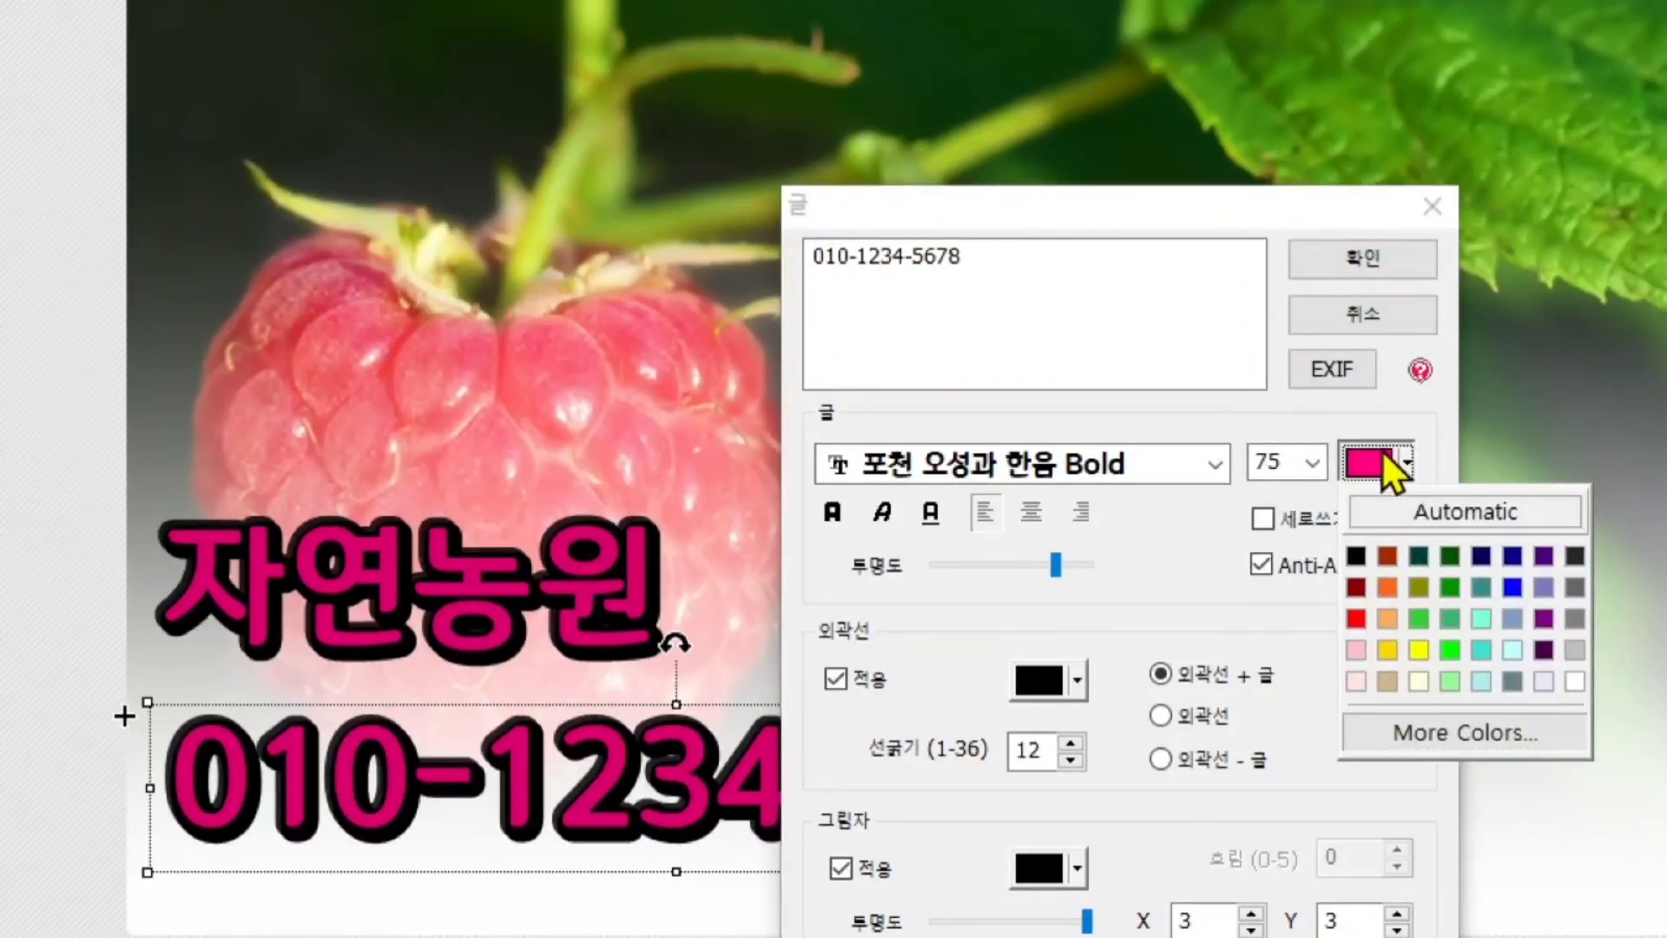
click(1362, 656)
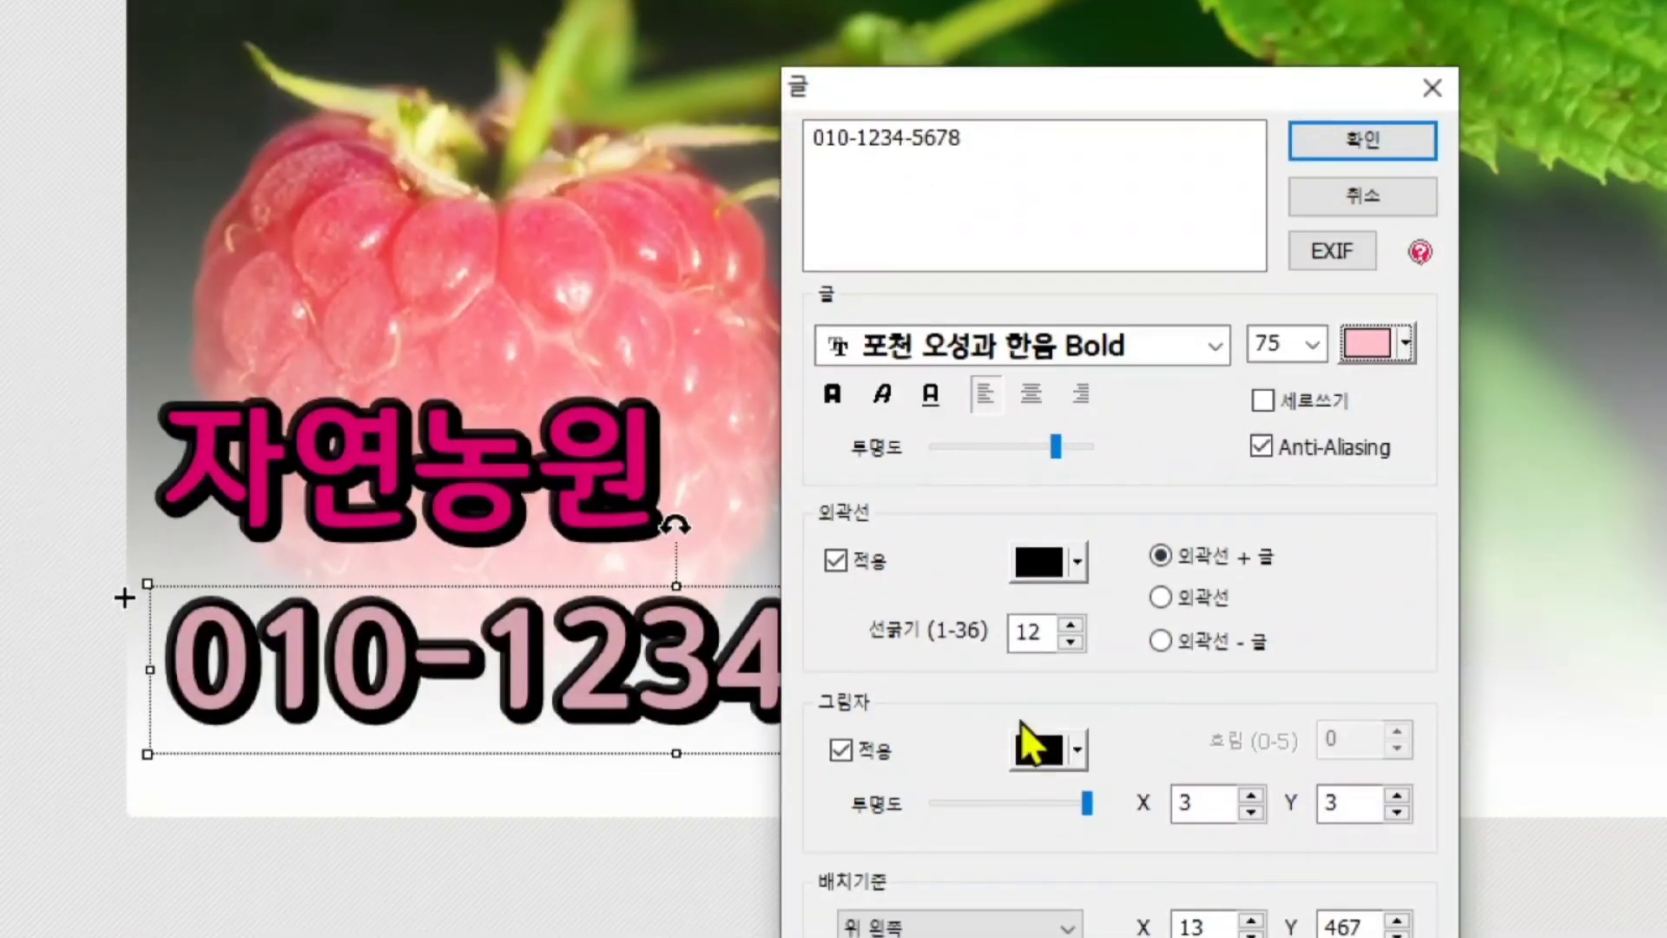
Try the phone number text without its outline and with a white outline, and return to a black outline
click(836, 561)
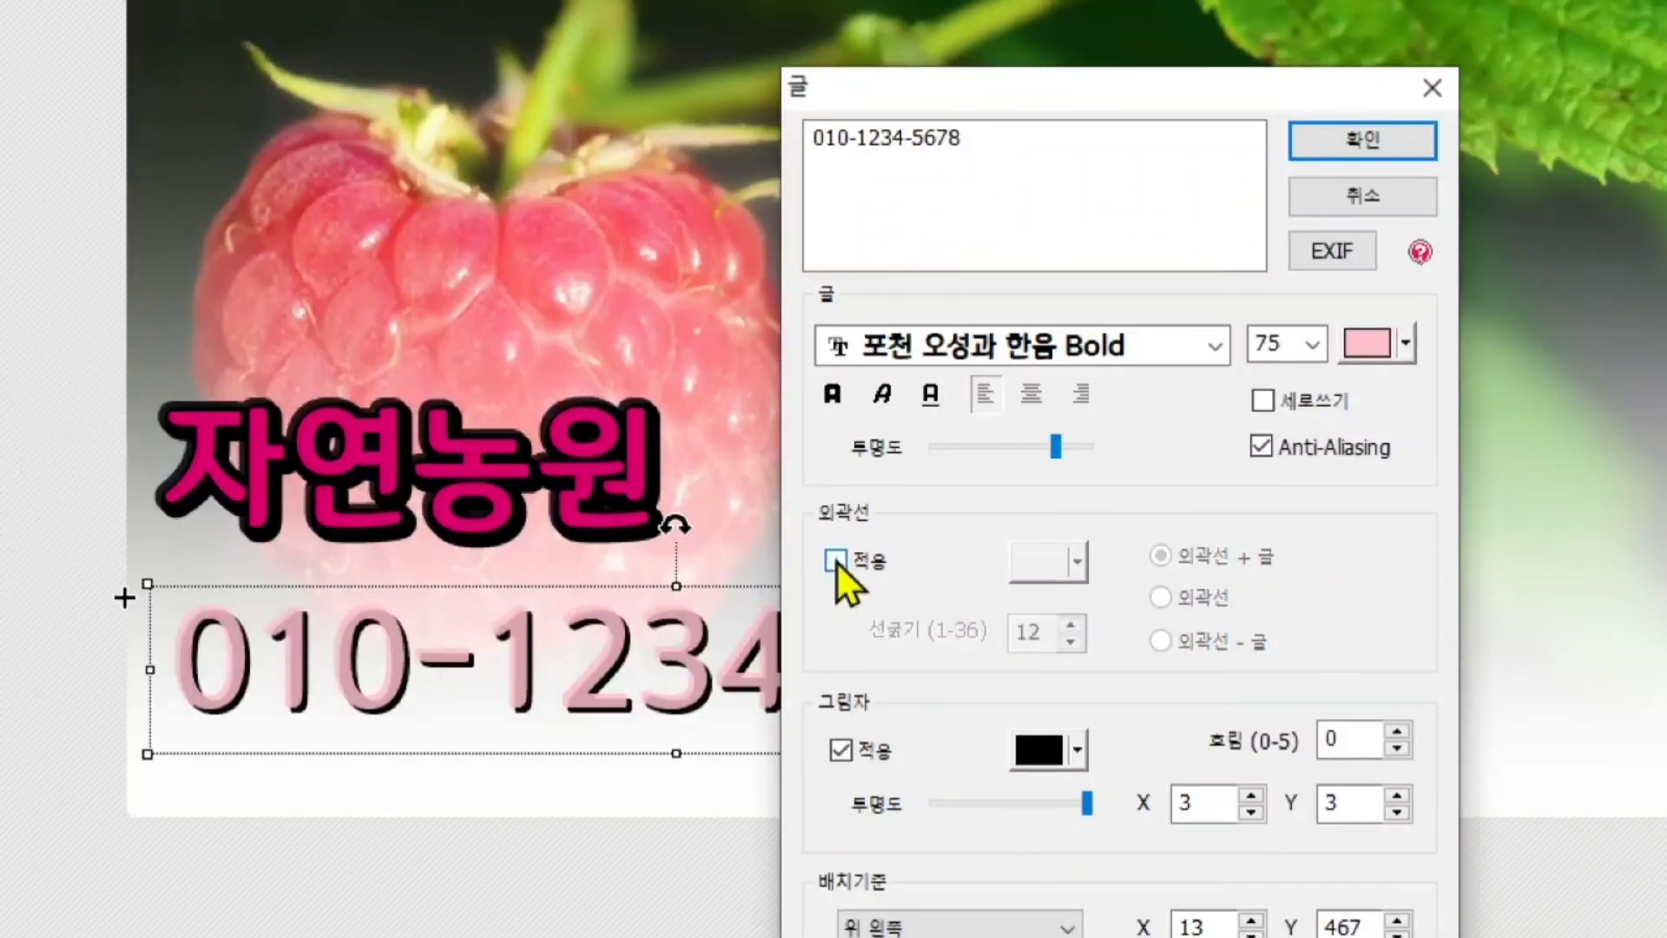
click(843, 559)
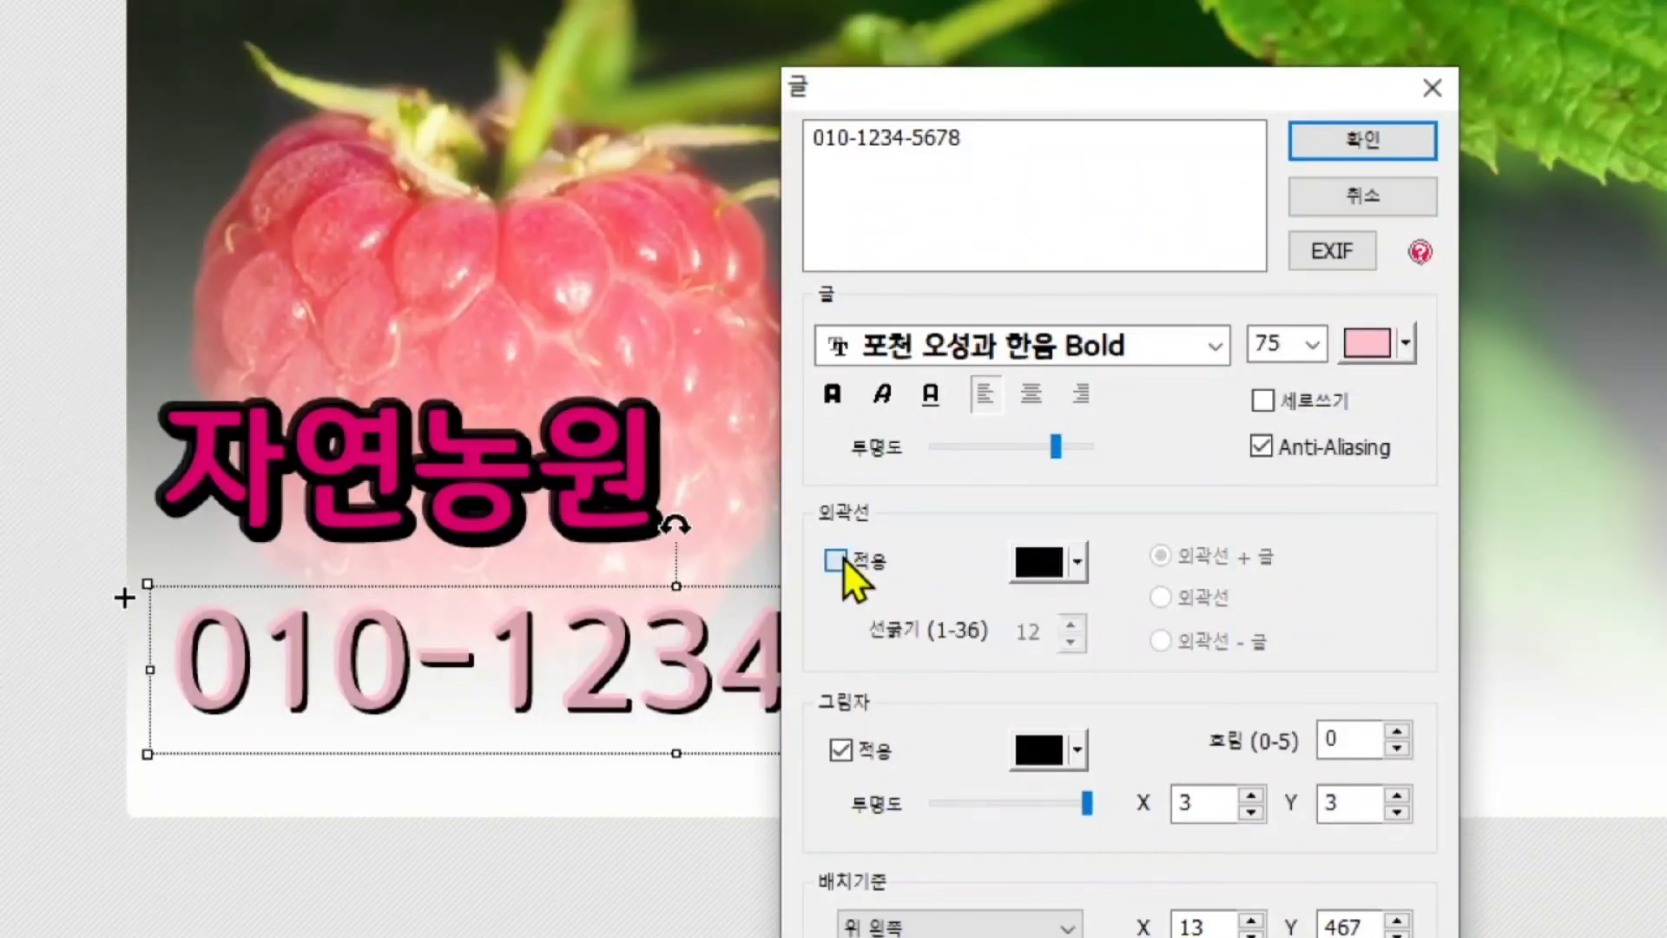
click(1064, 573)
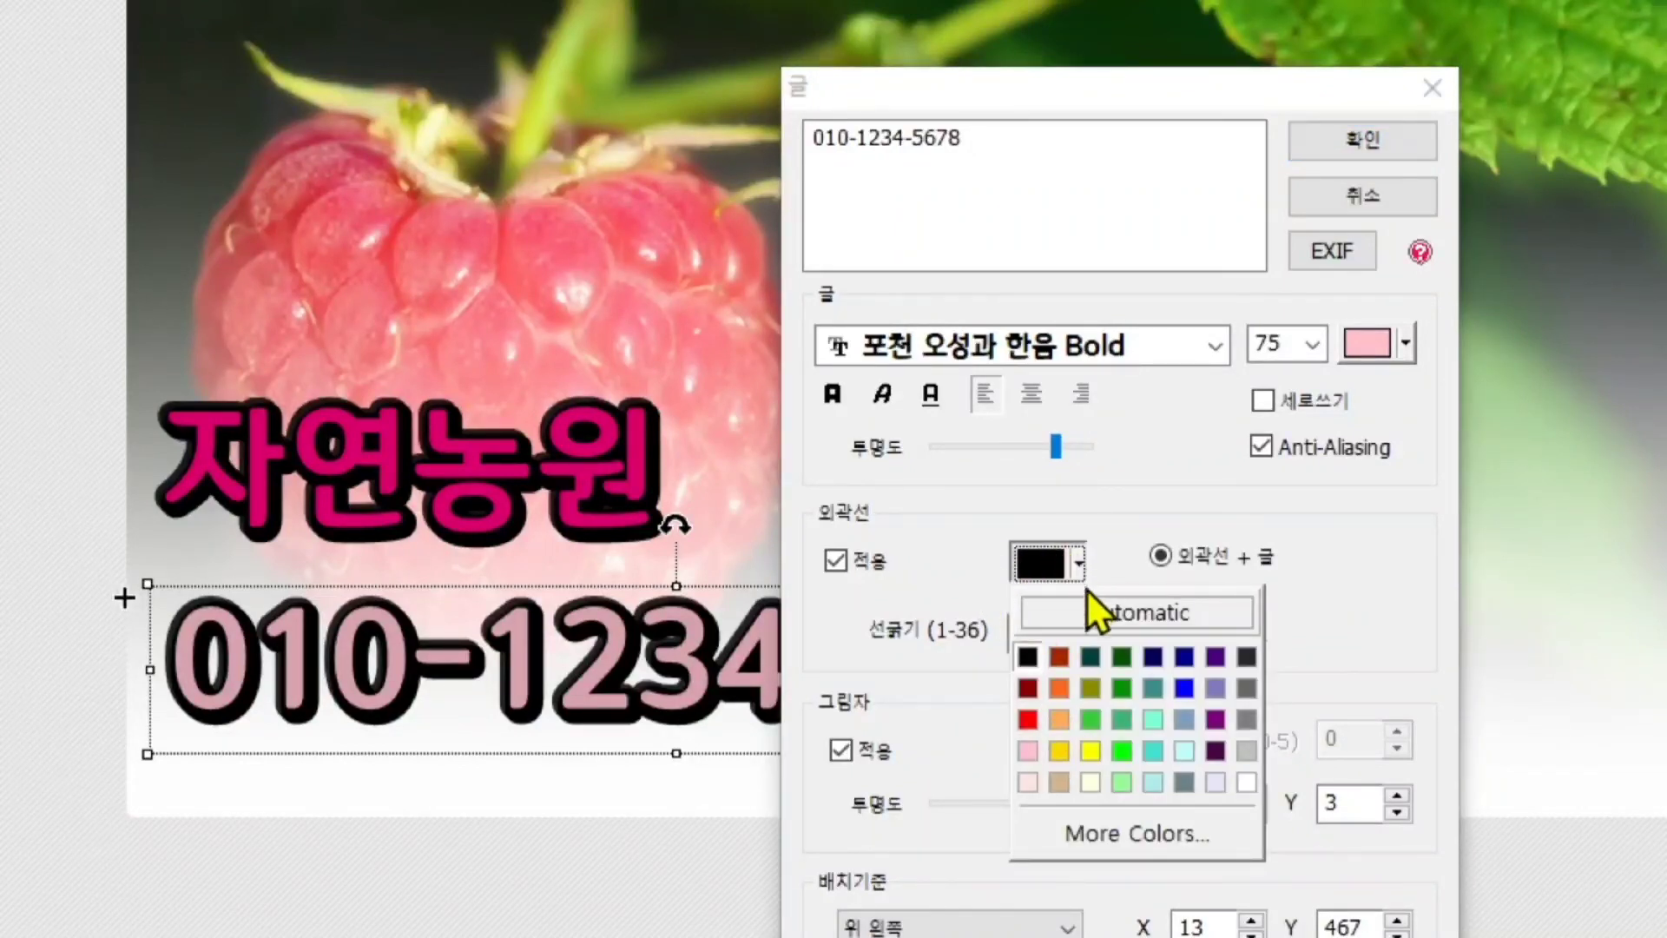
click(1247, 783)
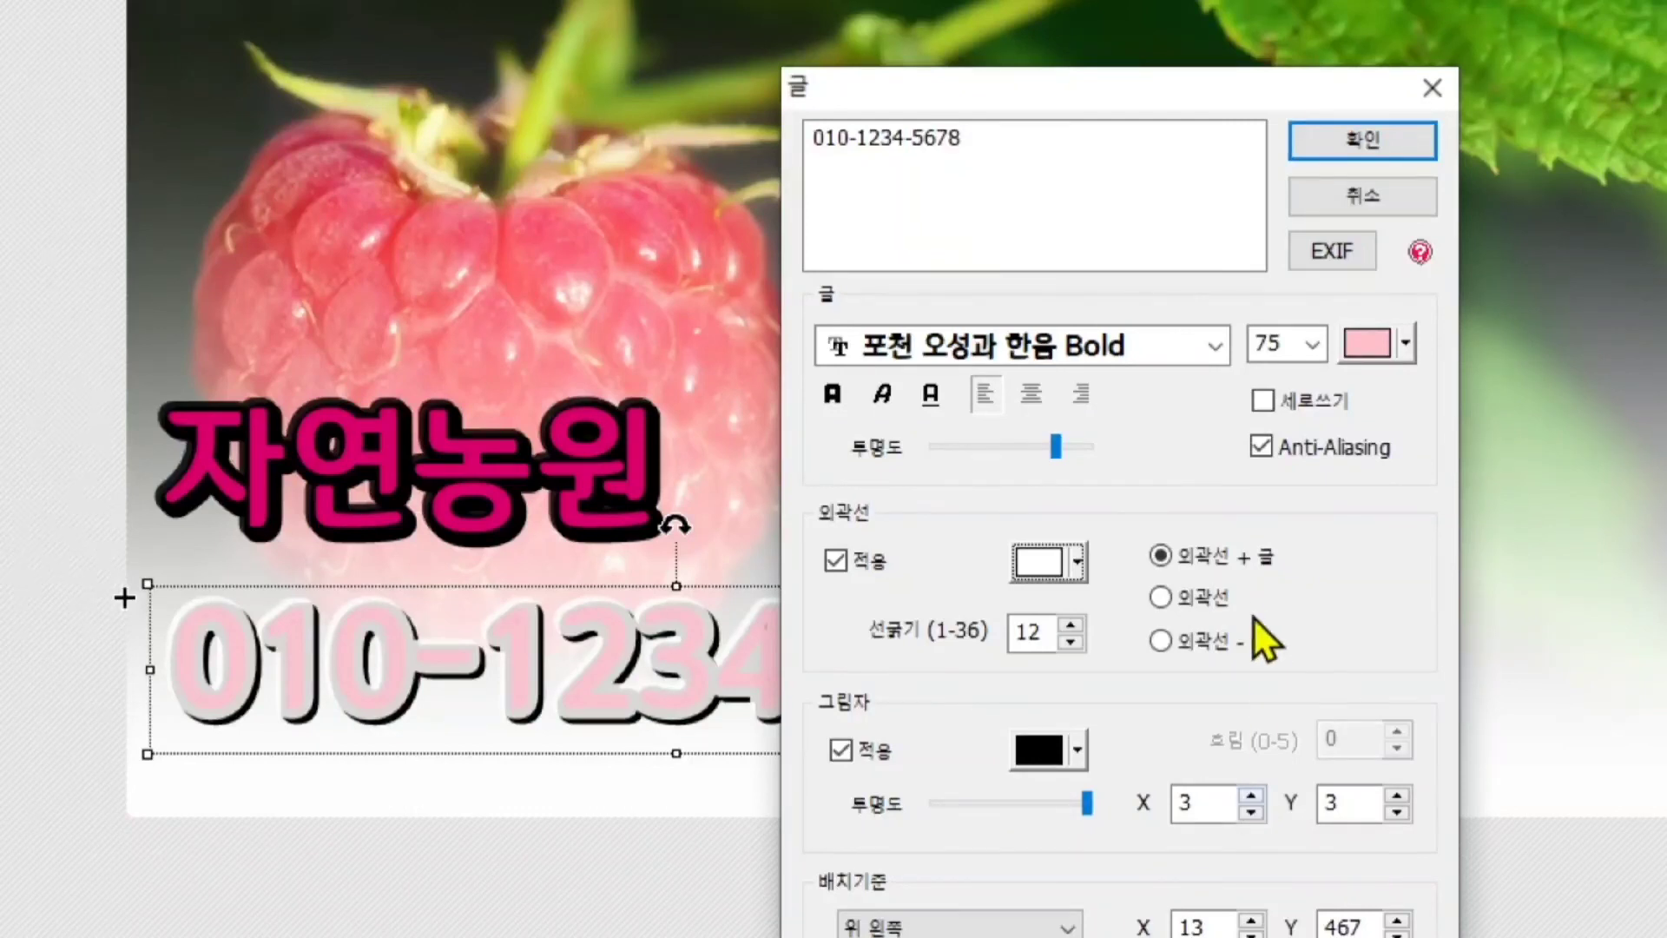
click(1051, 565)
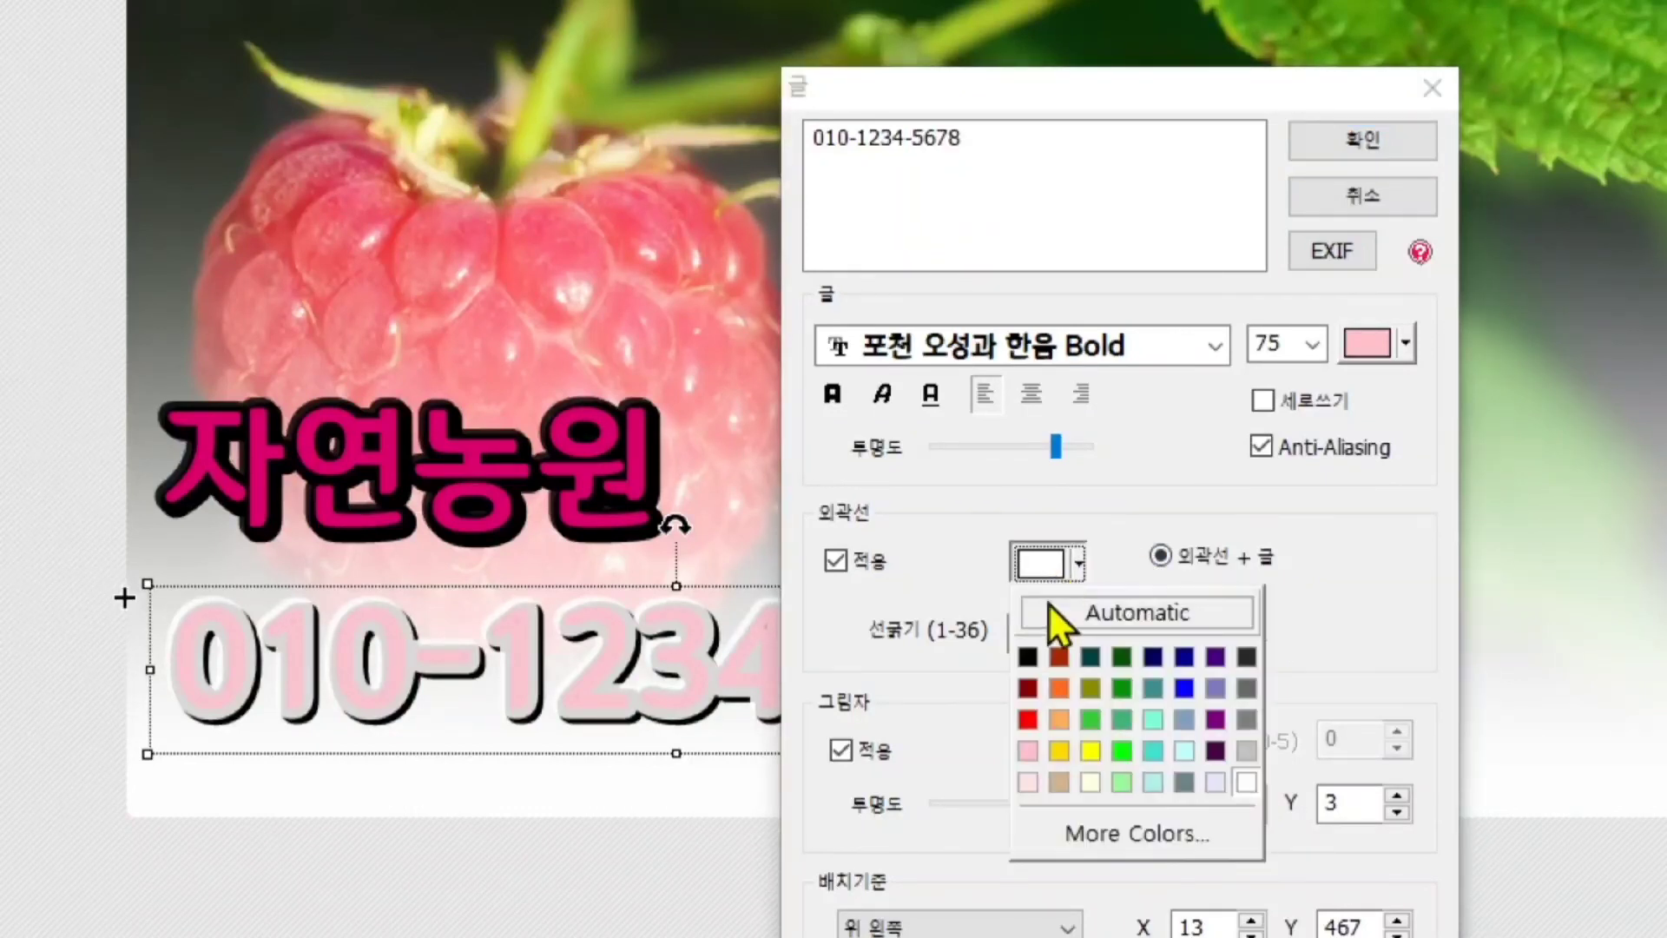
click(1027, 658)
Set the outline thickness of the phone number text to 6
click(1071, 643)
click(1071, 643)
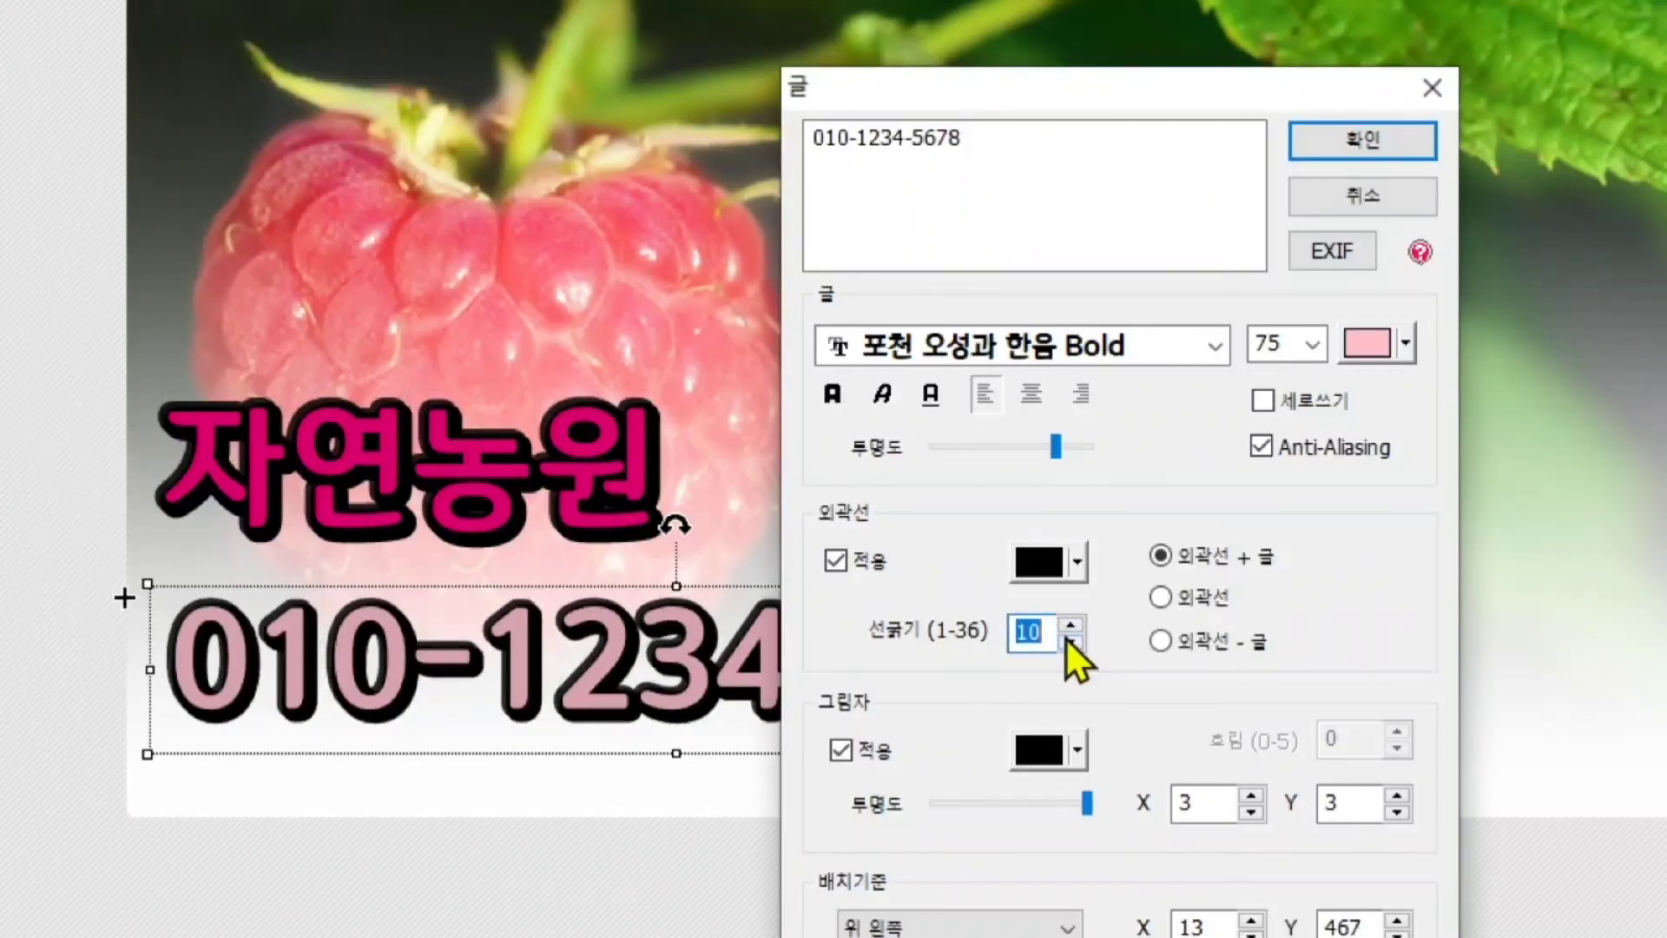
click(1071, 643)
click(1071, 643)
click(1071, 643)
click(1072, 624)
click(1072, 624)
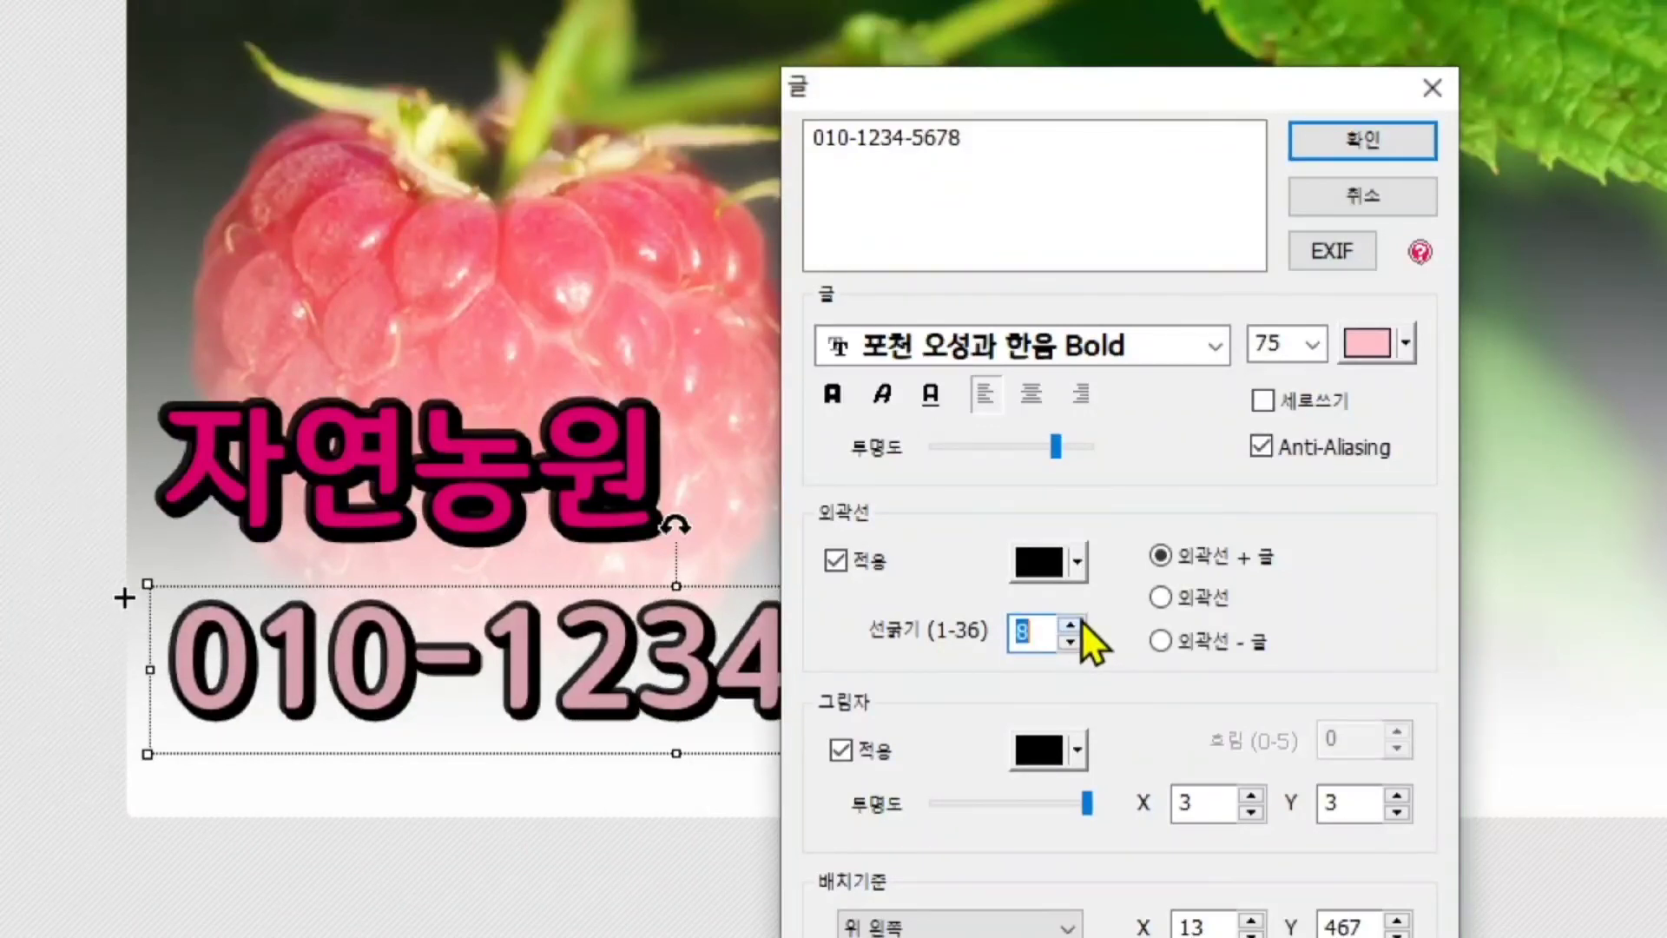
click(1072, 624)
click(1072, 624)
click(1072, 624)
click(1072, 623)
click(1072, 623)
click(1073, 624)
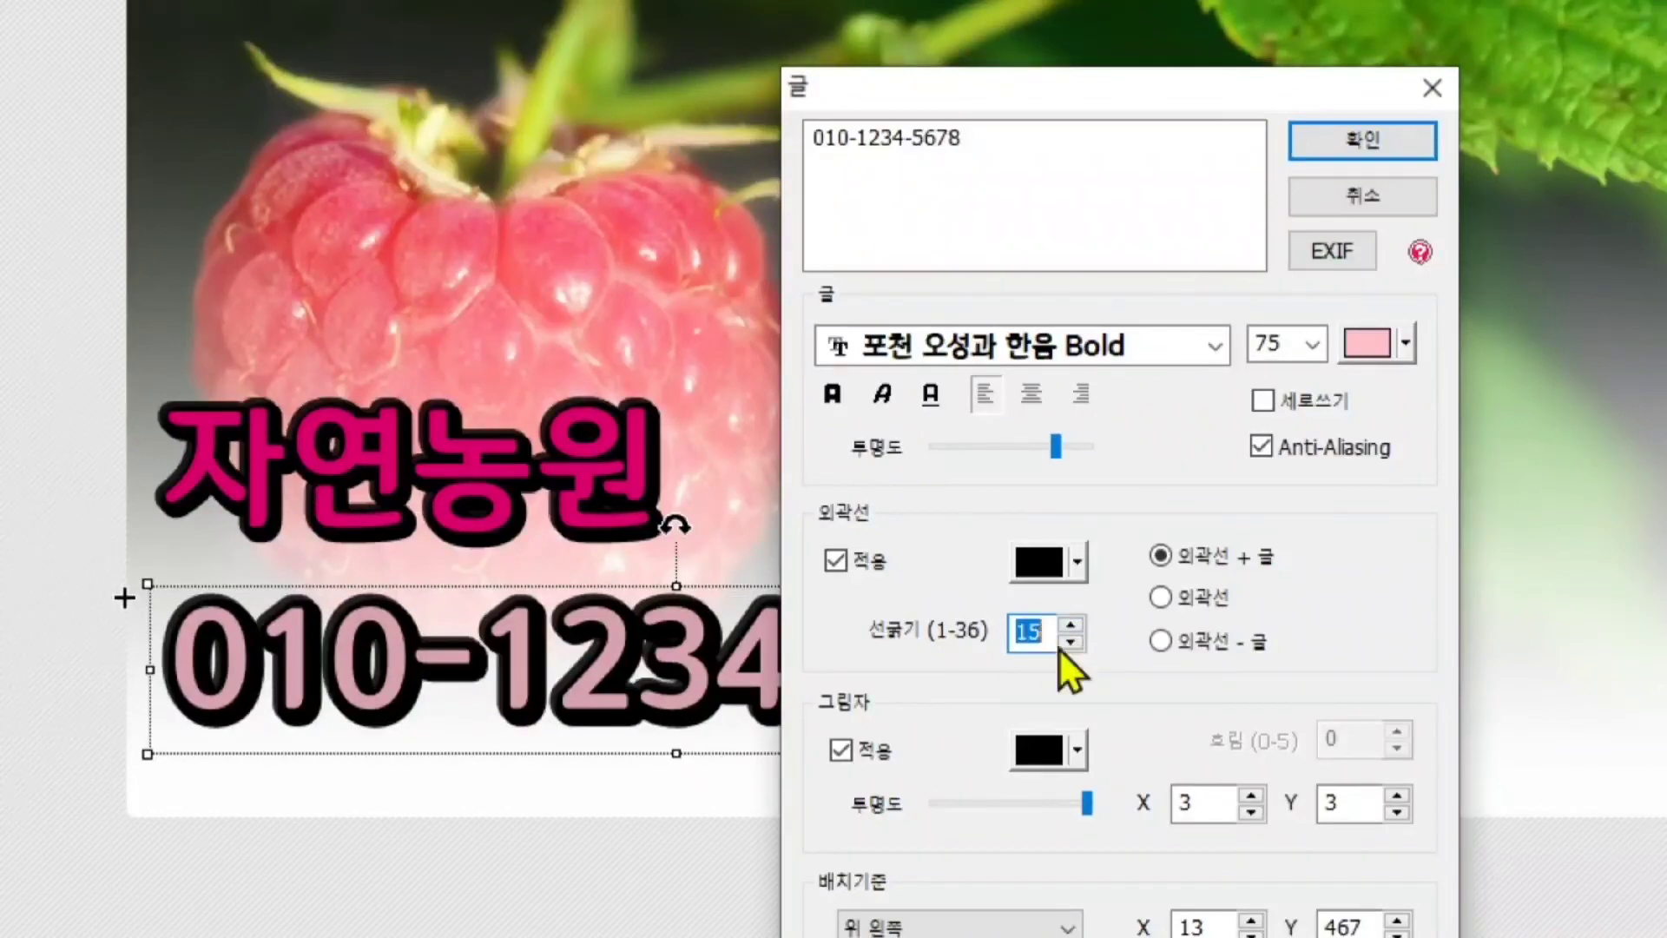
click(1070, 643)
click(1070, 643)
click(1070, 642)
click(1070, 642)
click(1070, 643)
click(1071, 642)
click(1071, 643)
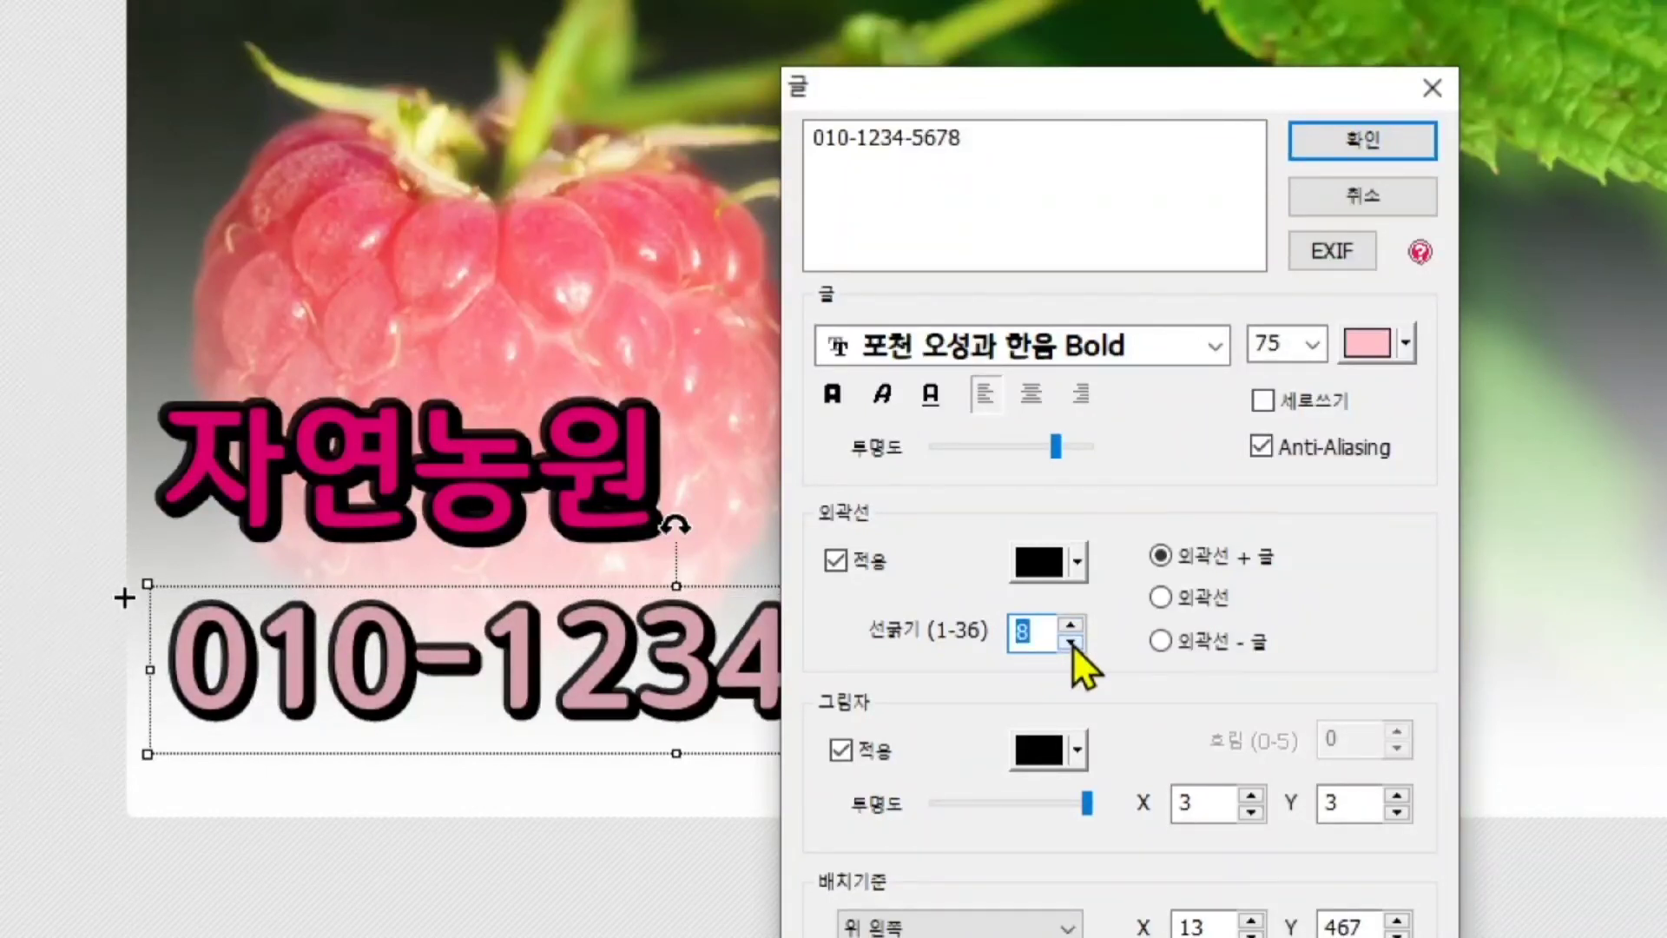
click(1072, 644)
click(1072, 645)
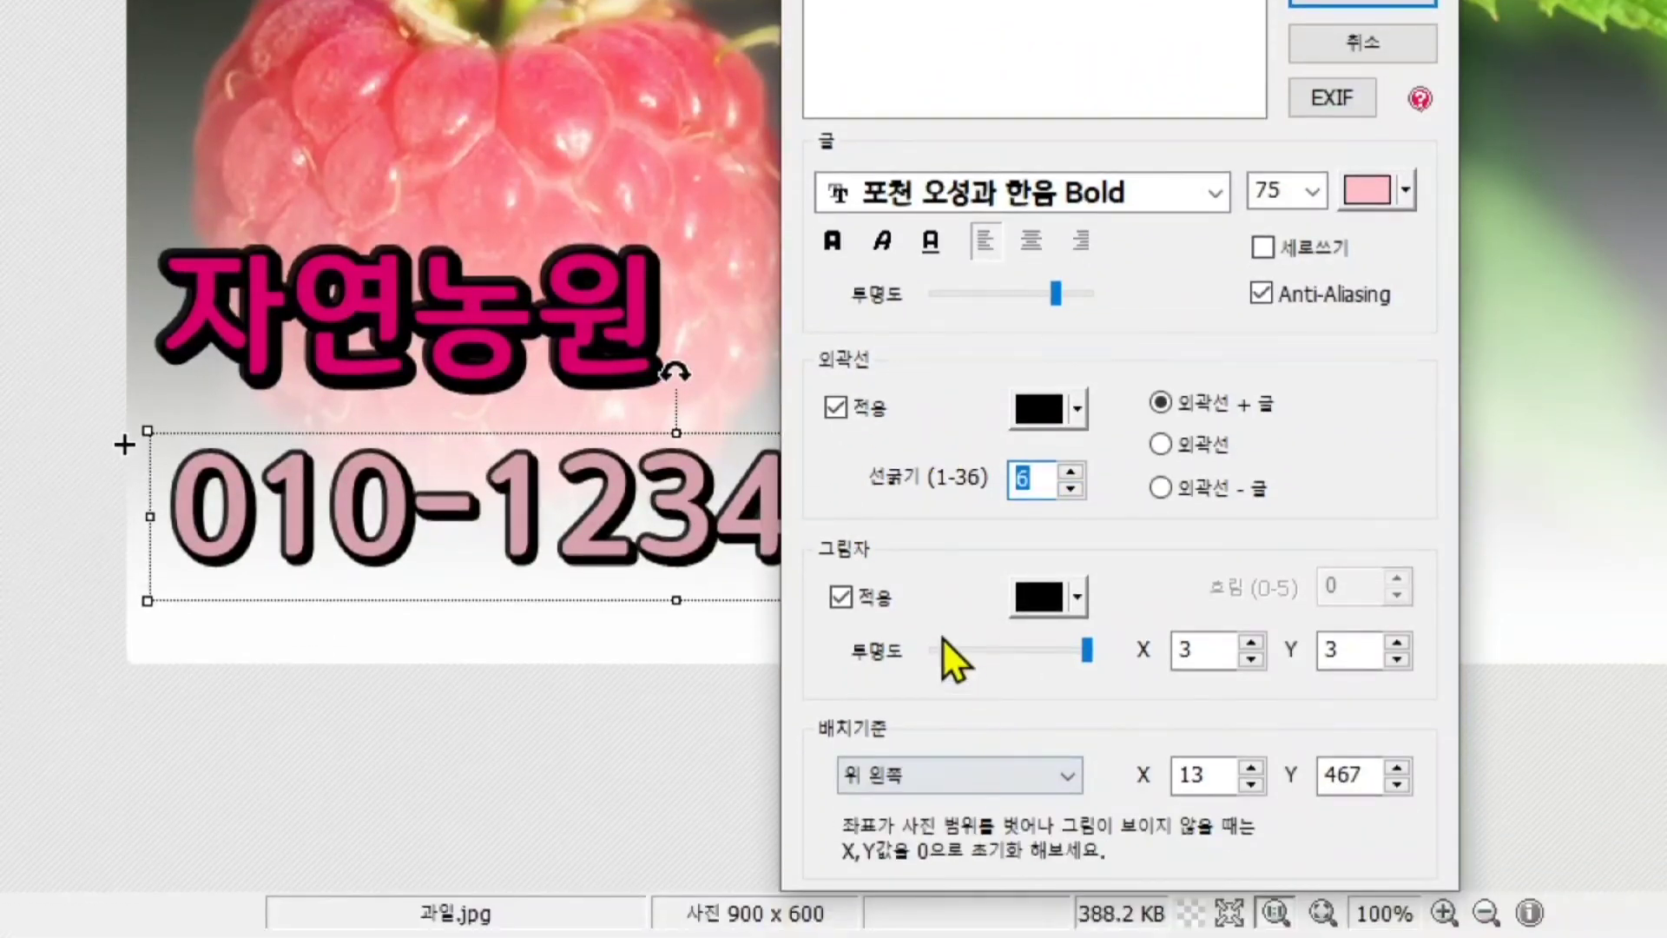
Try the phone number text without its shadow, and leave the shadow applied
click(847, 603)
click(847, 602)
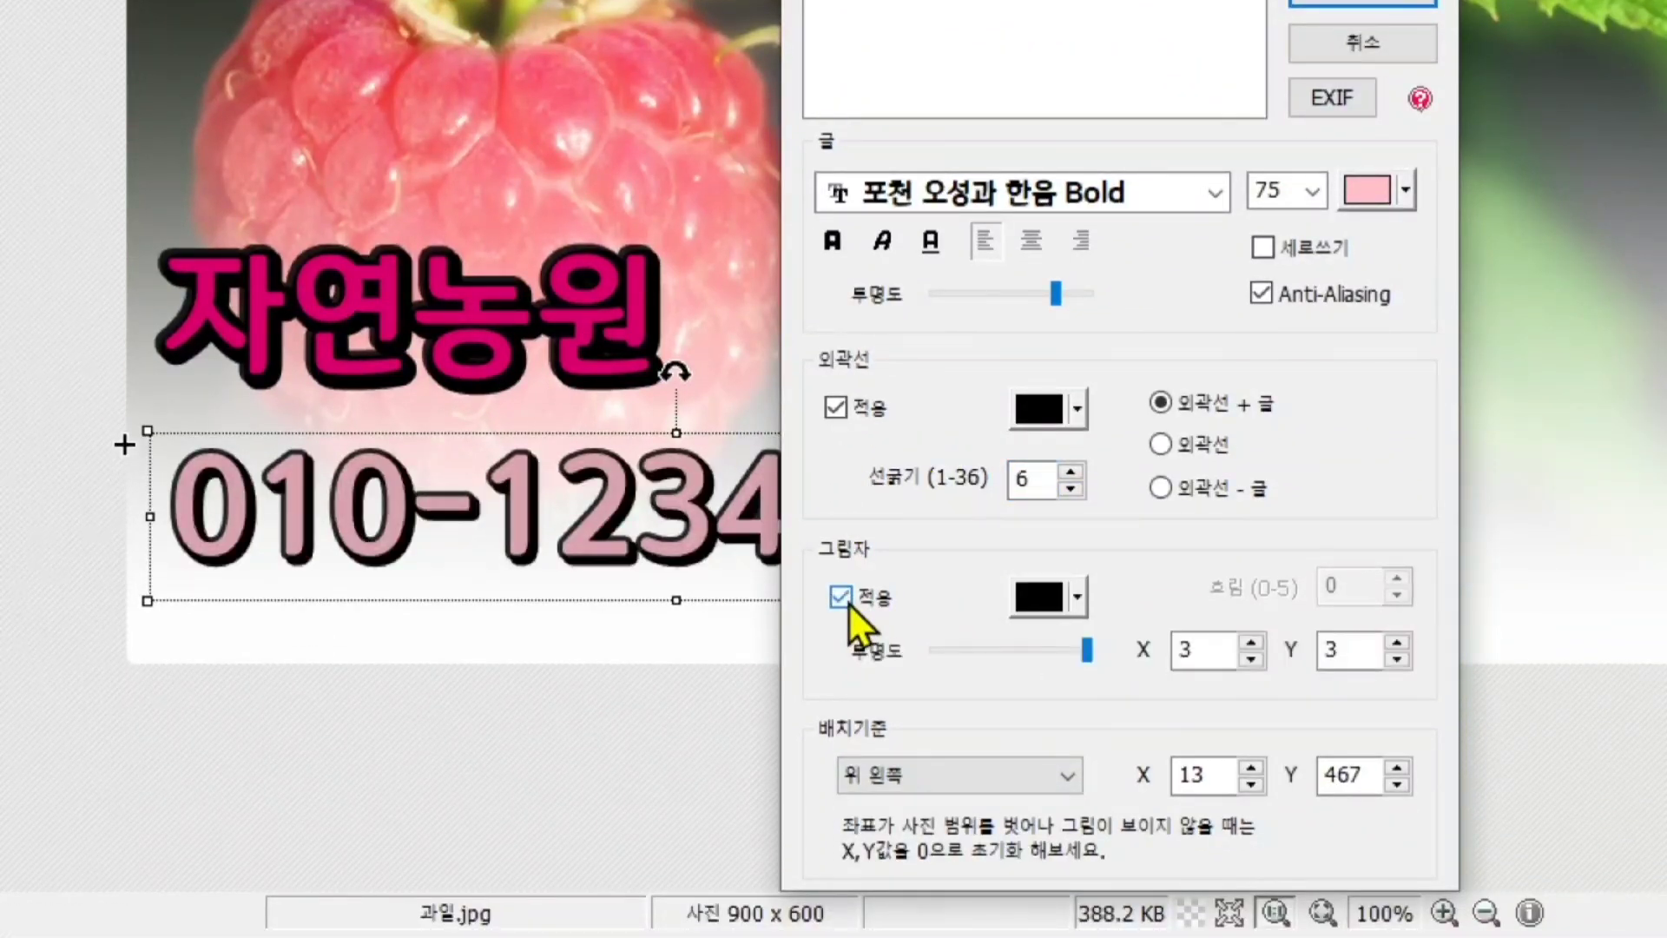
click(848, 603)
click(847, 602)
click(848, 603)
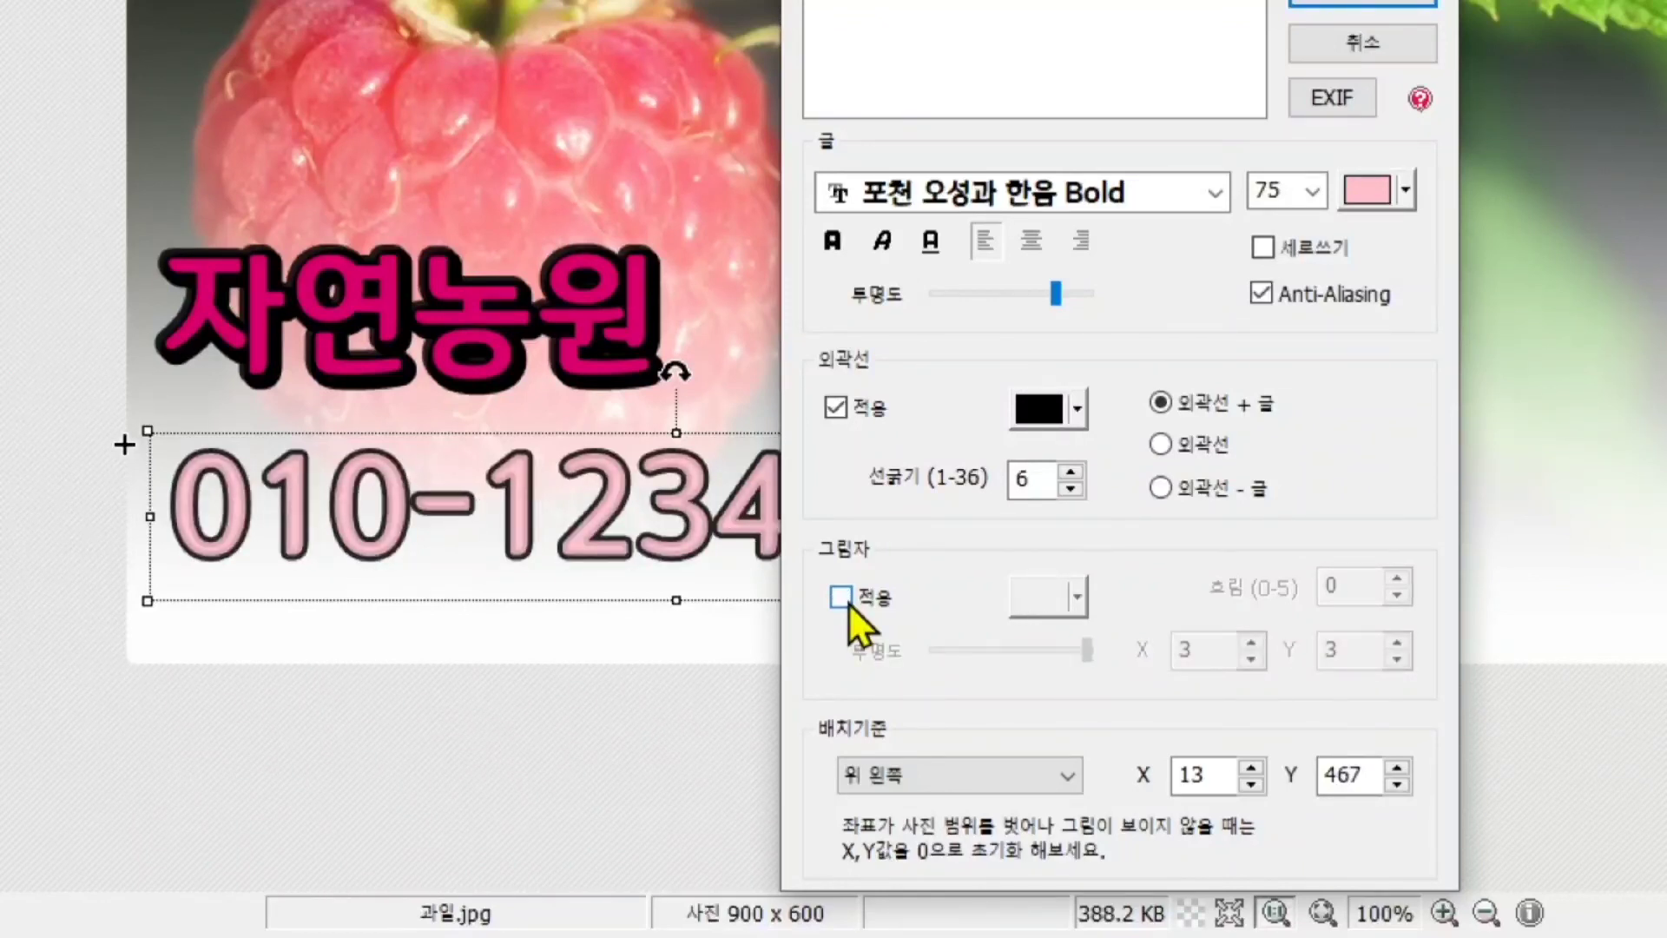
click(841, 598)
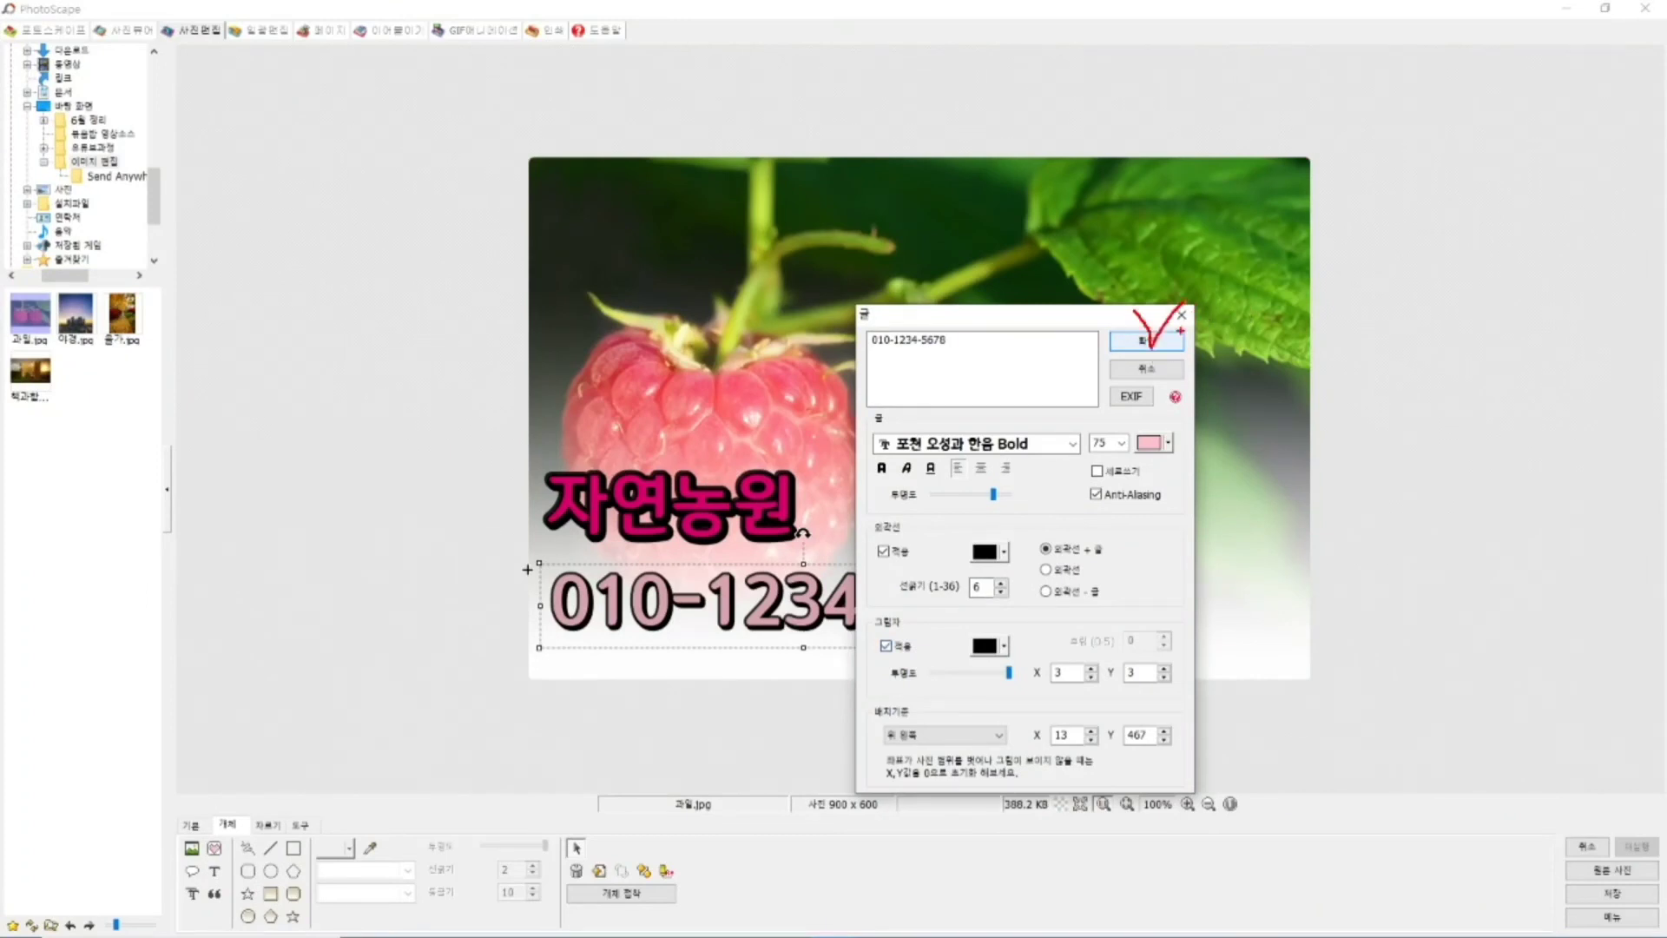
Apply the text settings and move the phone number and 자연농원 slightly lower, with their left edges aligned
click(1155, 343)
click(963, 744)
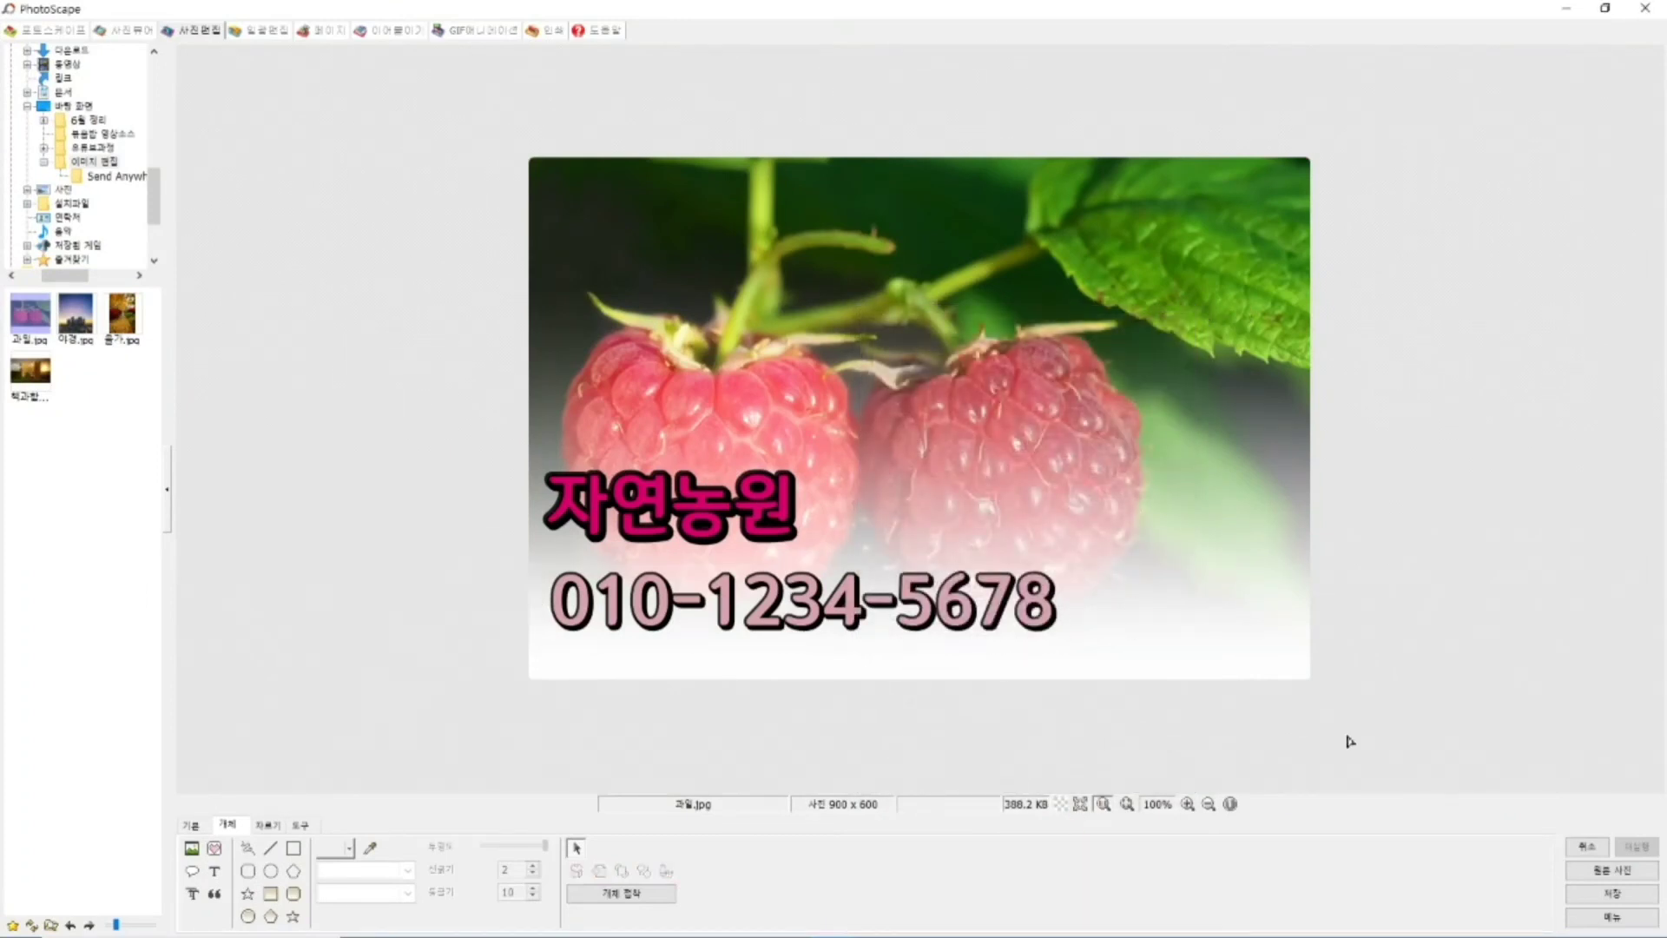
drag(699, 599, 697, 614)
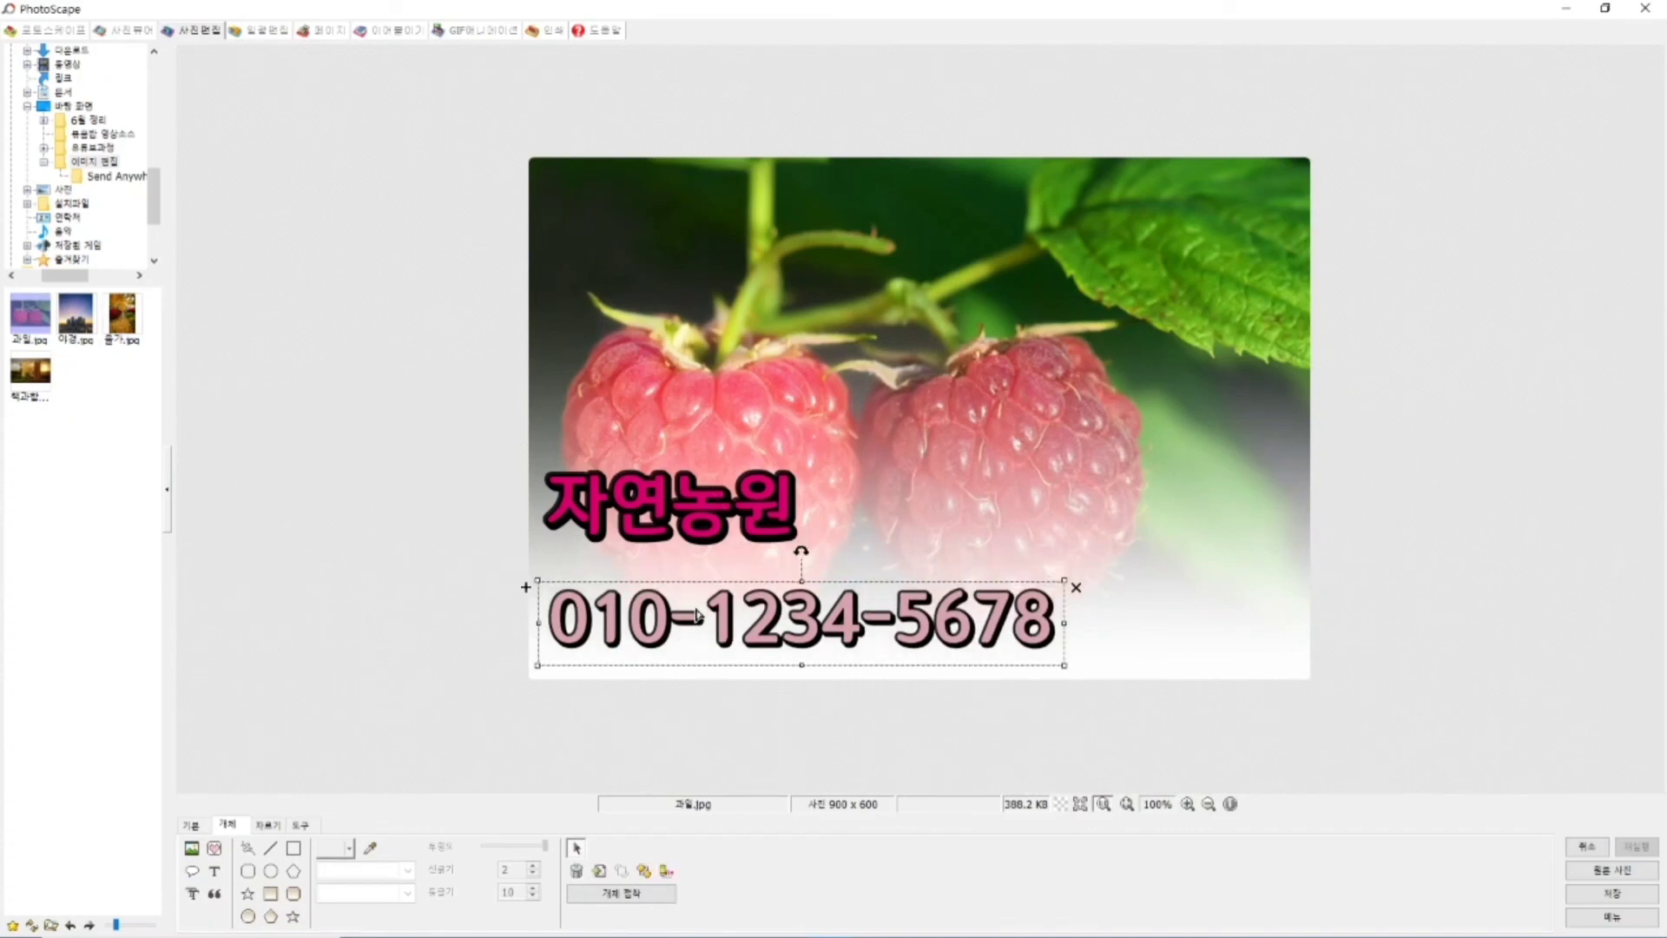
drag(671, 517, 676, 544)
click(391, 558)
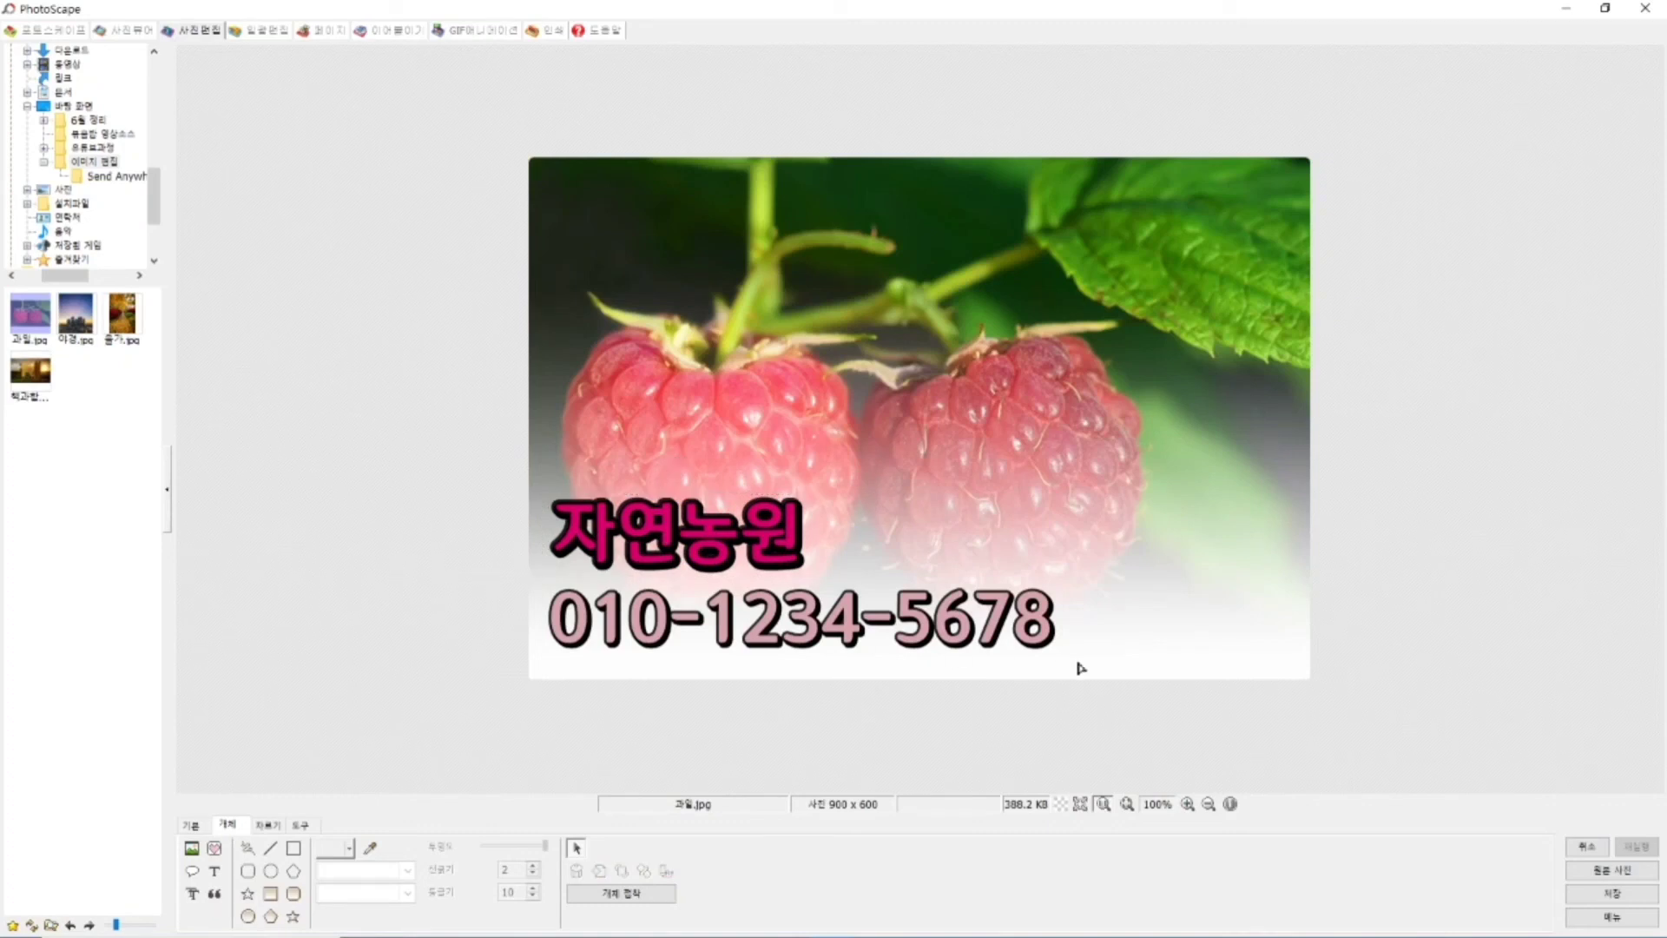
click(717, 552)
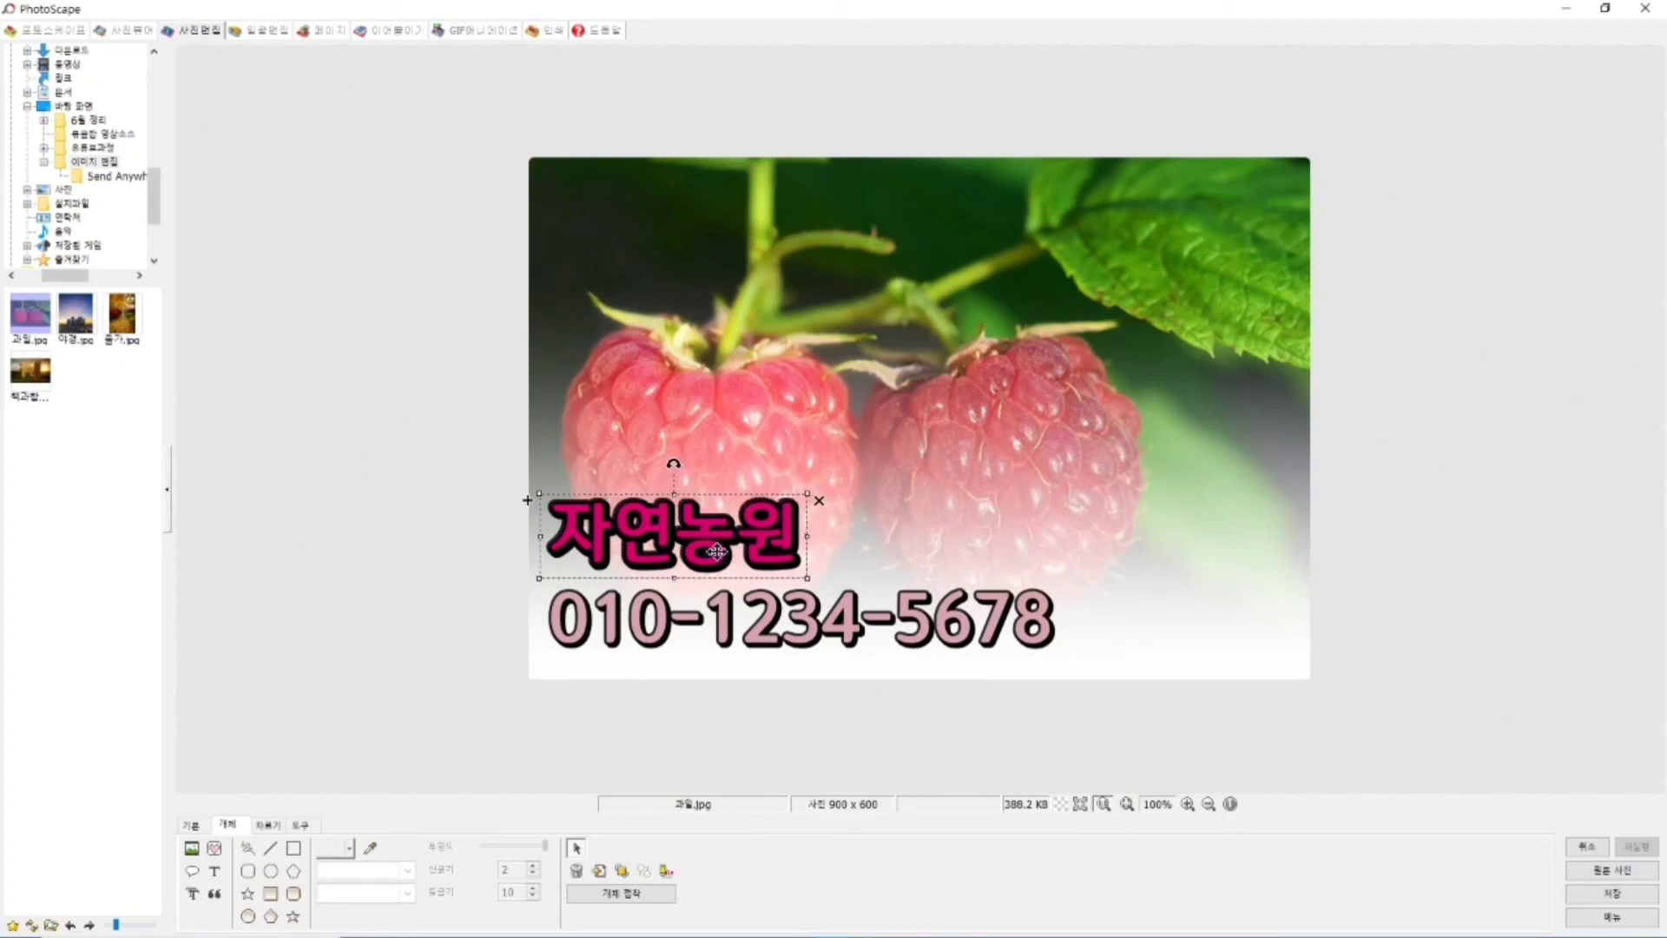
click(812, 721)
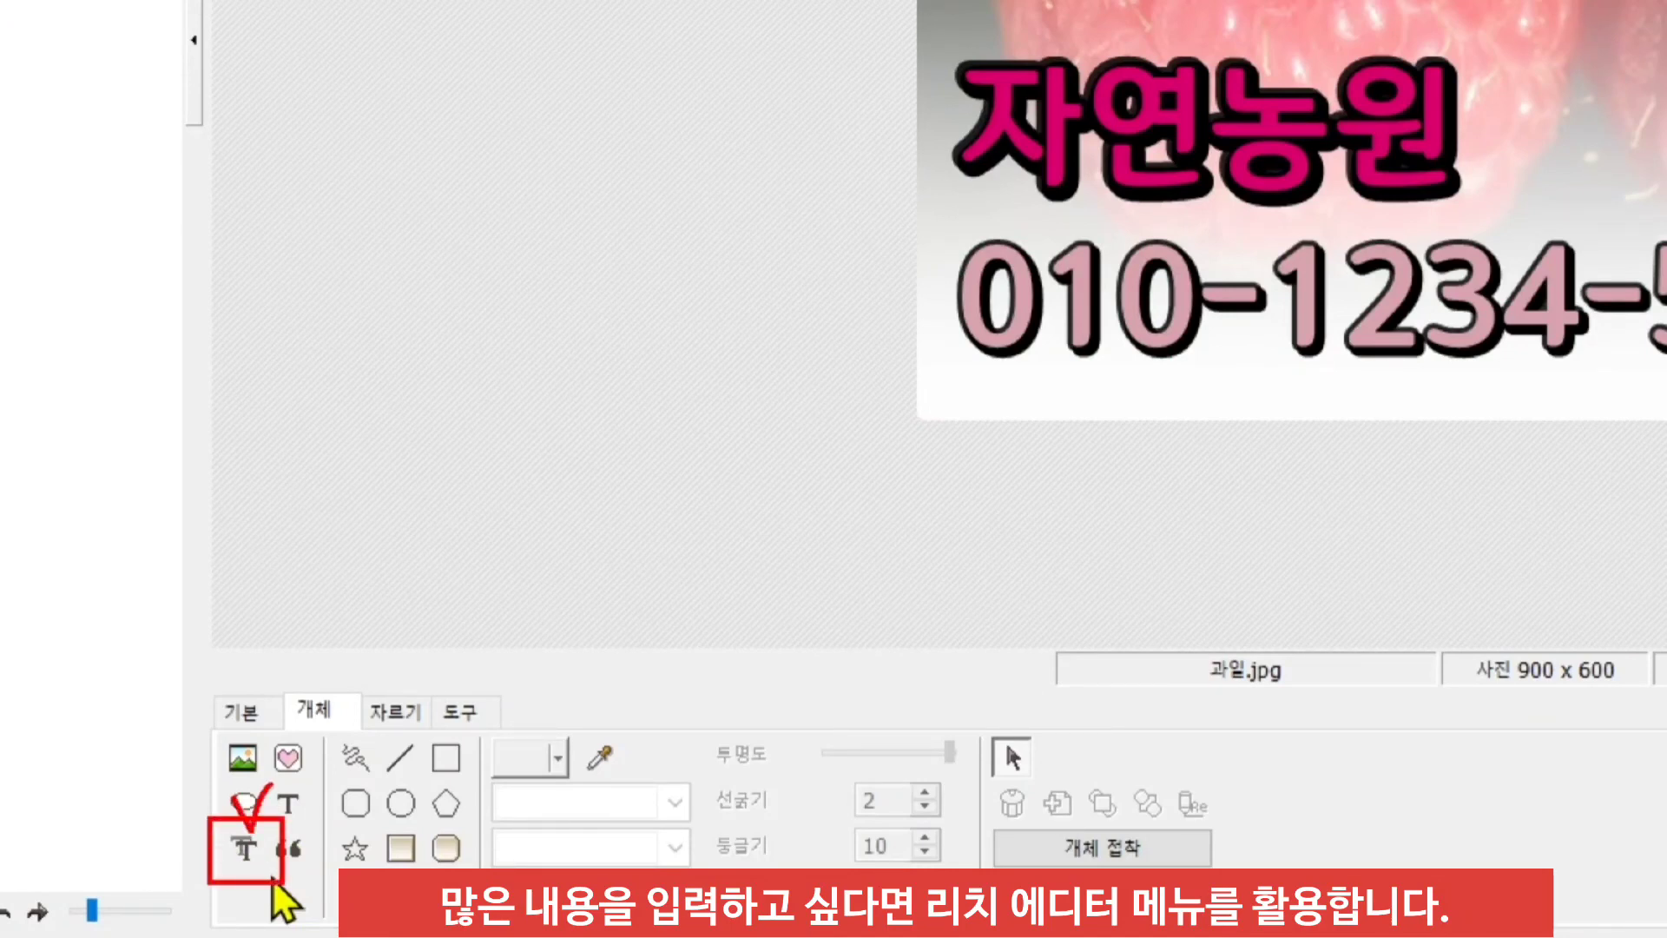
Start a rich text block with the three lines on origin, health benefits and delivery hours
click(248, 849)
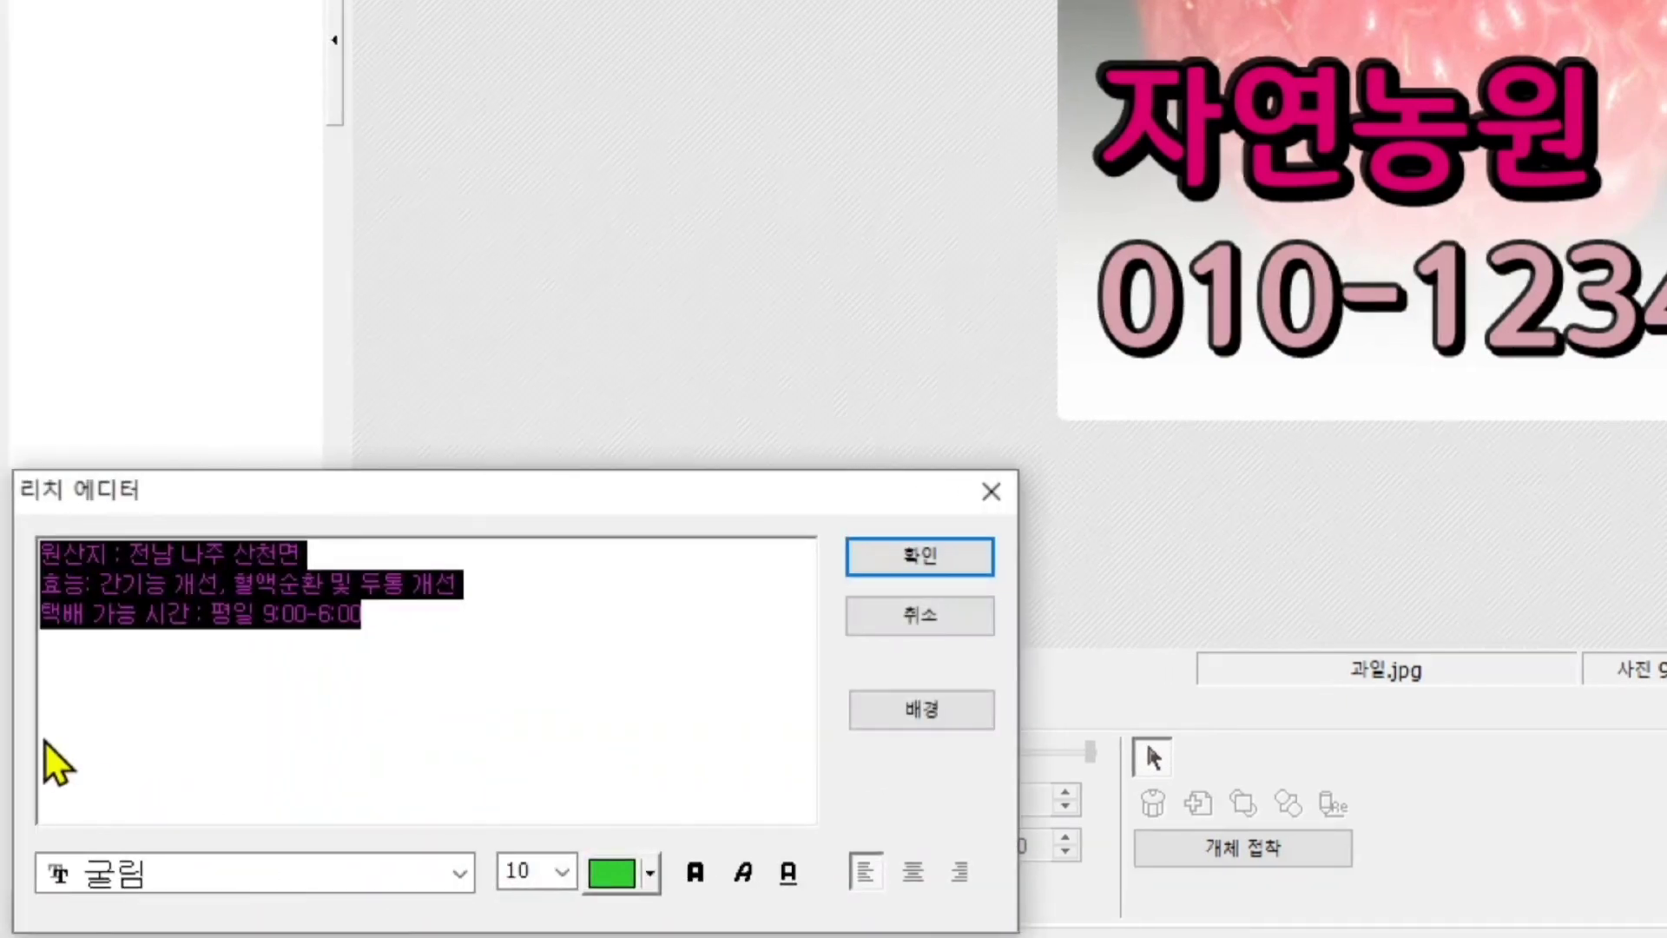
click(343, 652)
drag(408, 619, 48, 551)
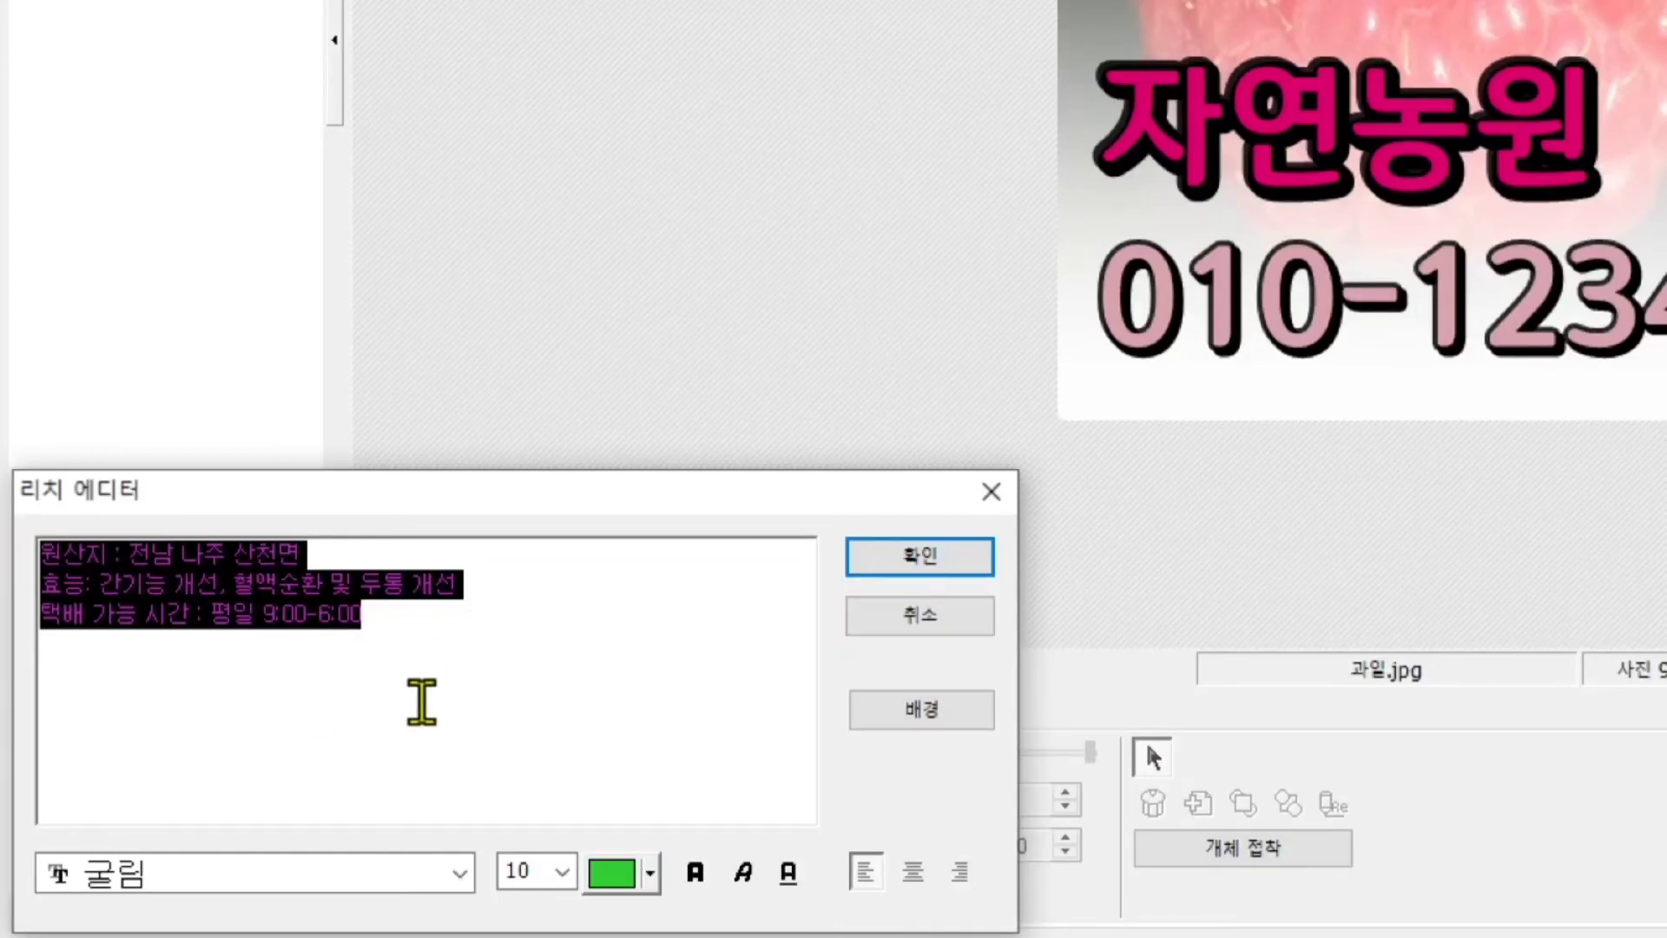
click(422, 701)
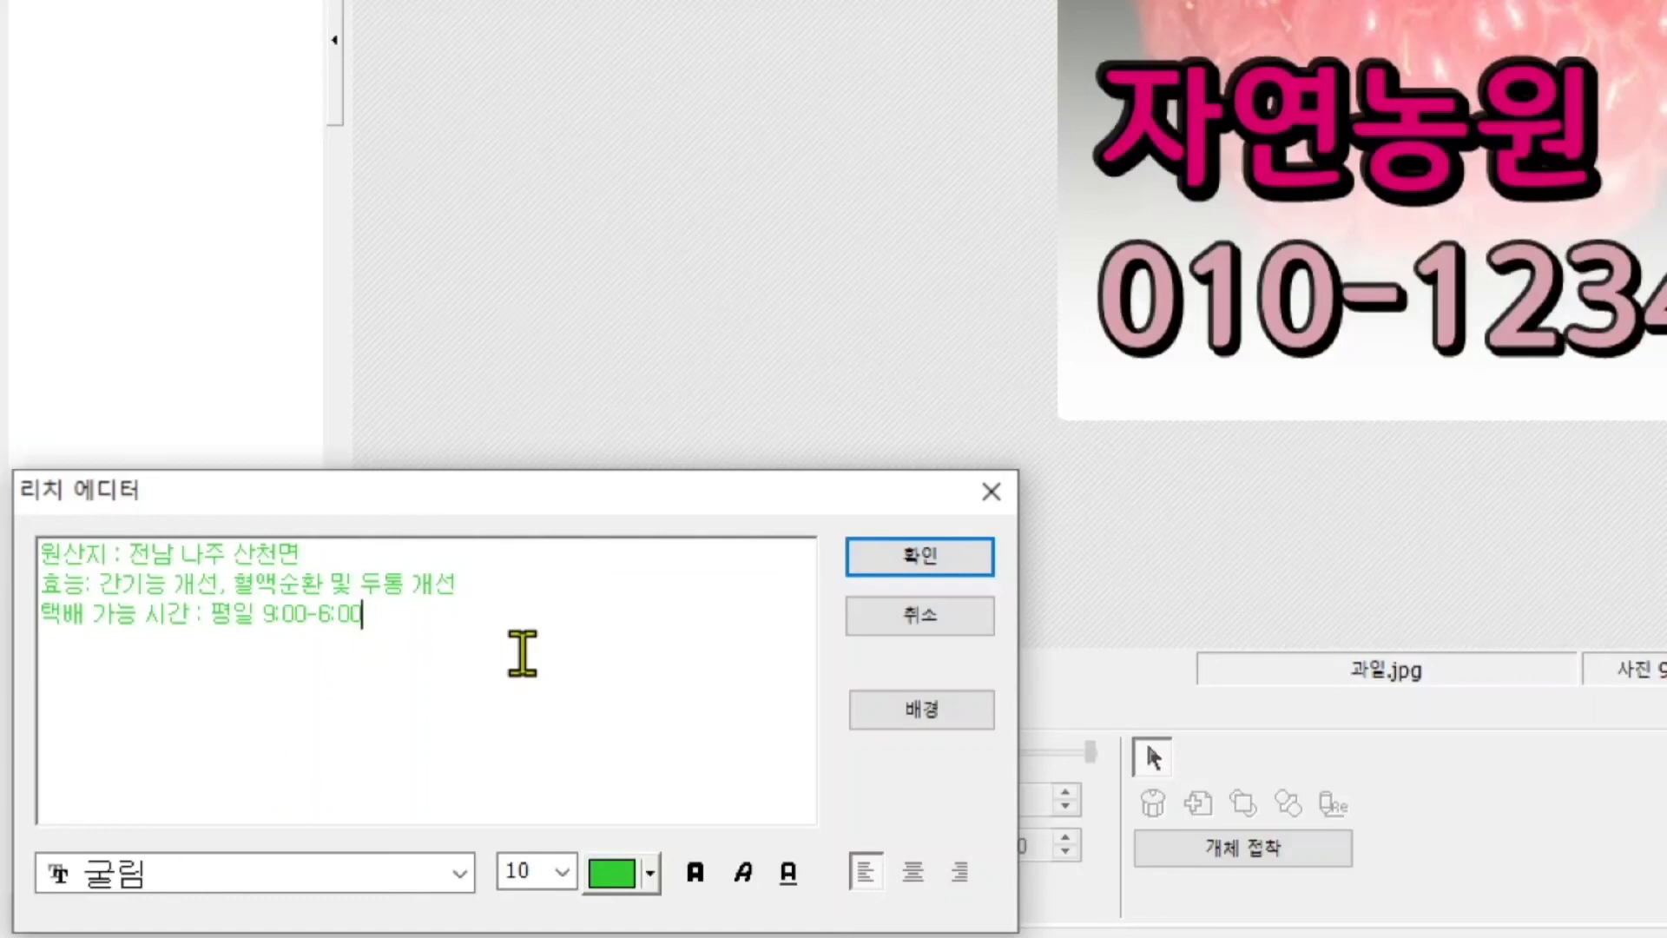
drag(532, 495, 711, 406)
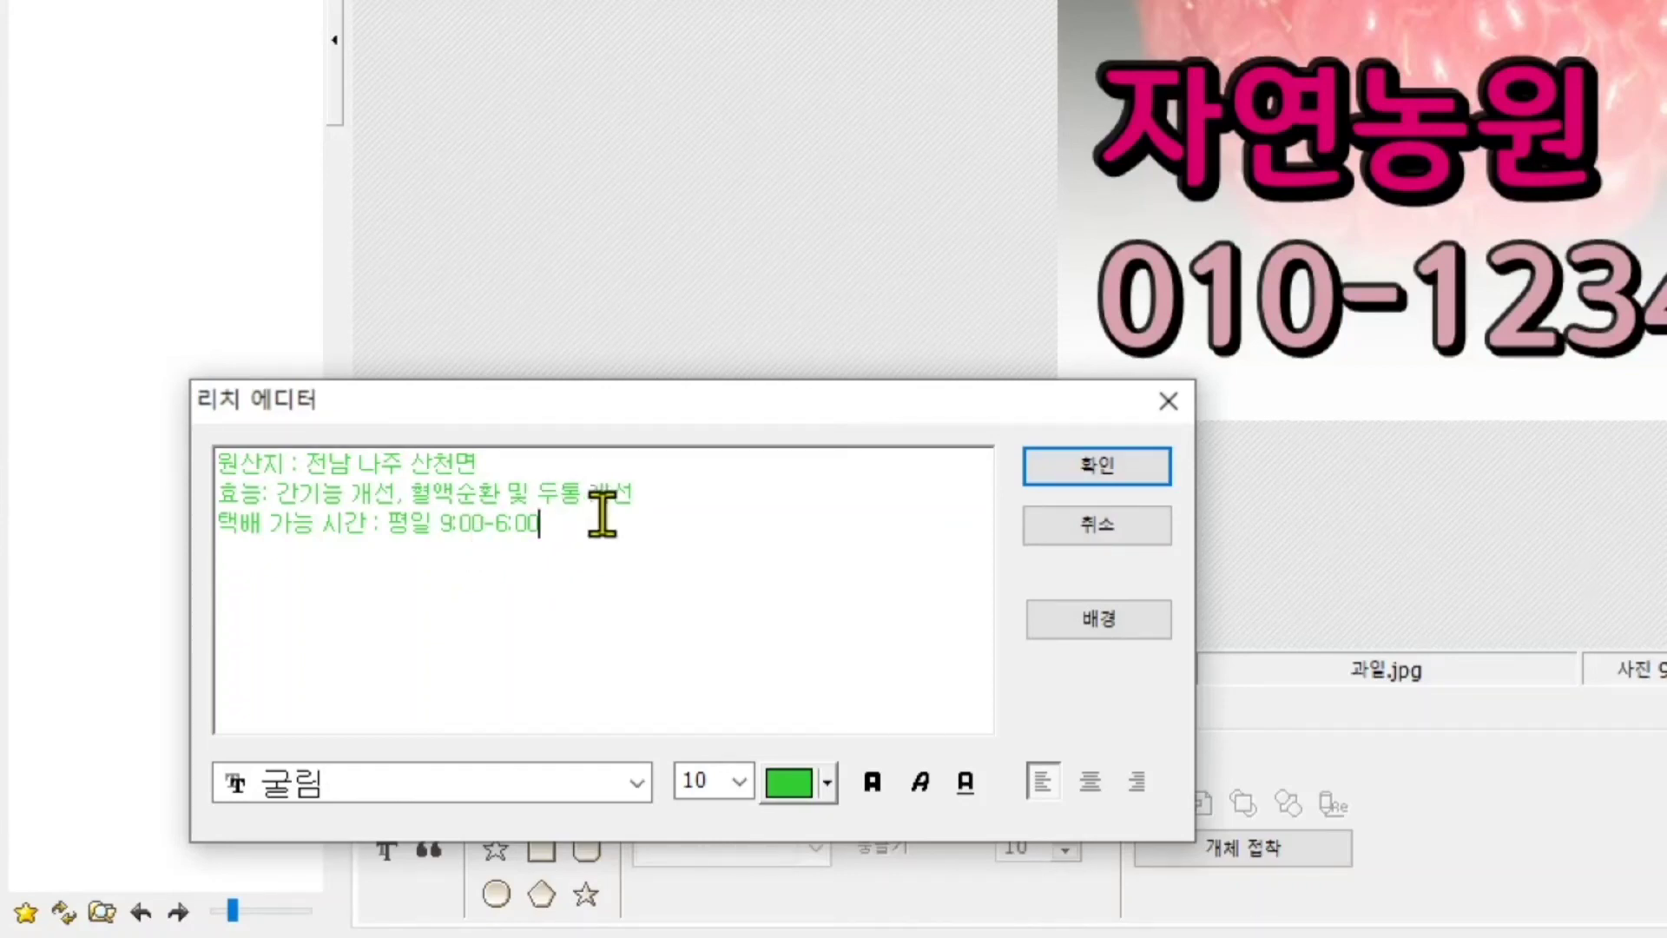
Format all three lines of the rich text as 나눔고딕 Bold, size 16, in white
drag(596, 513, 216, 443)
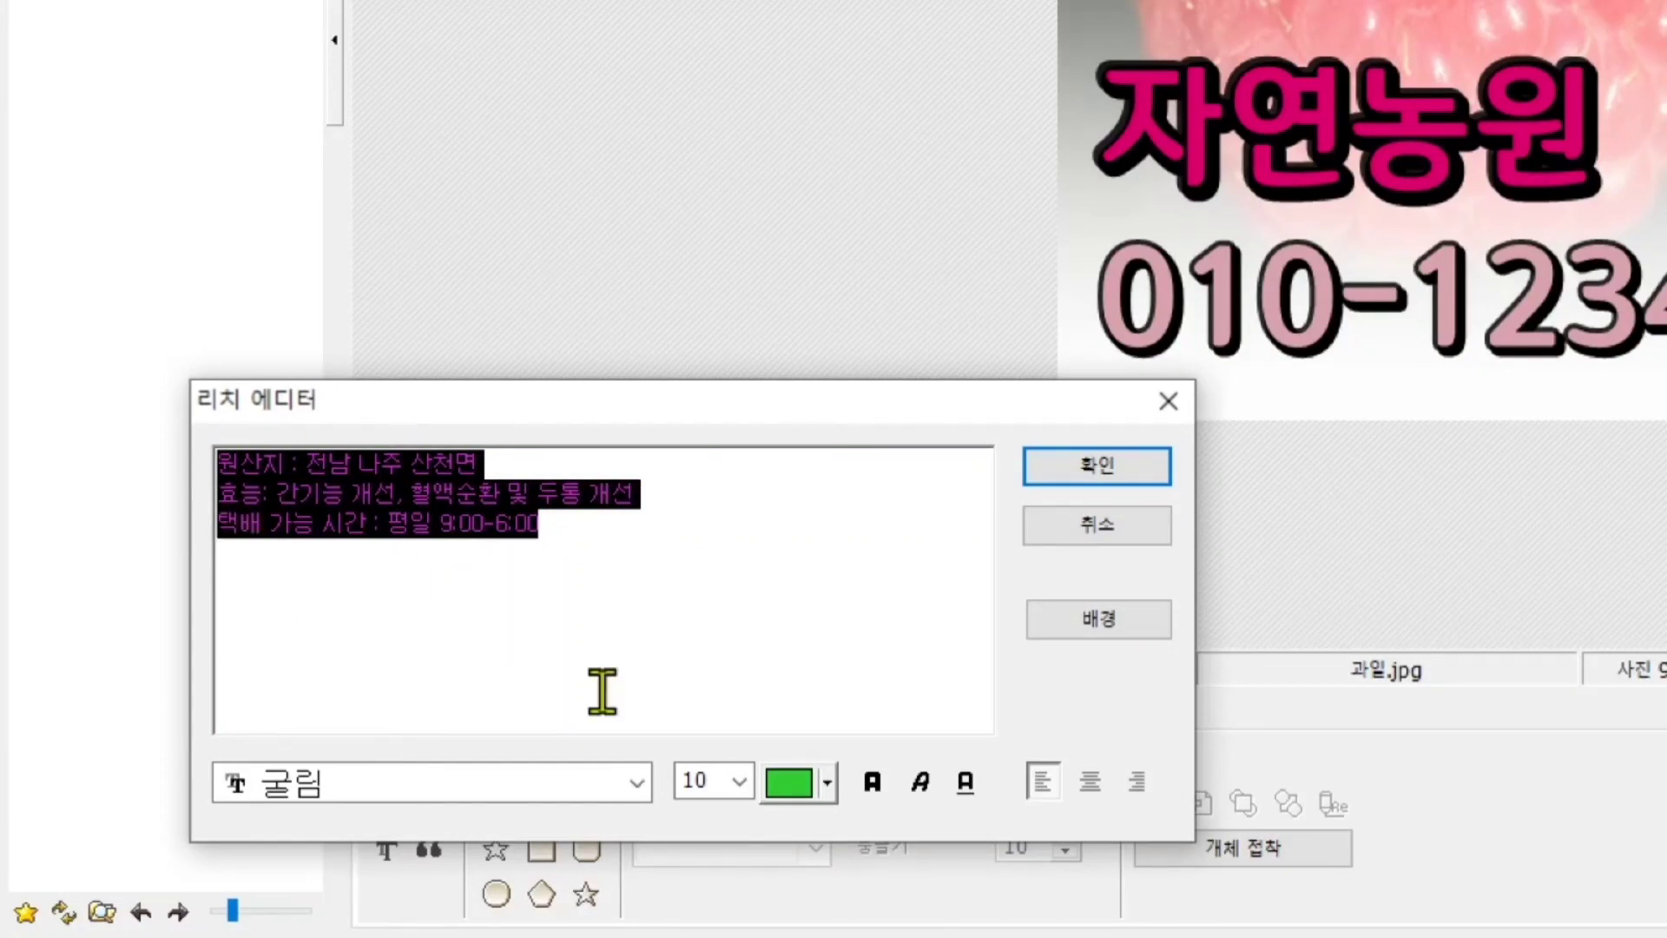
click(644, 784)
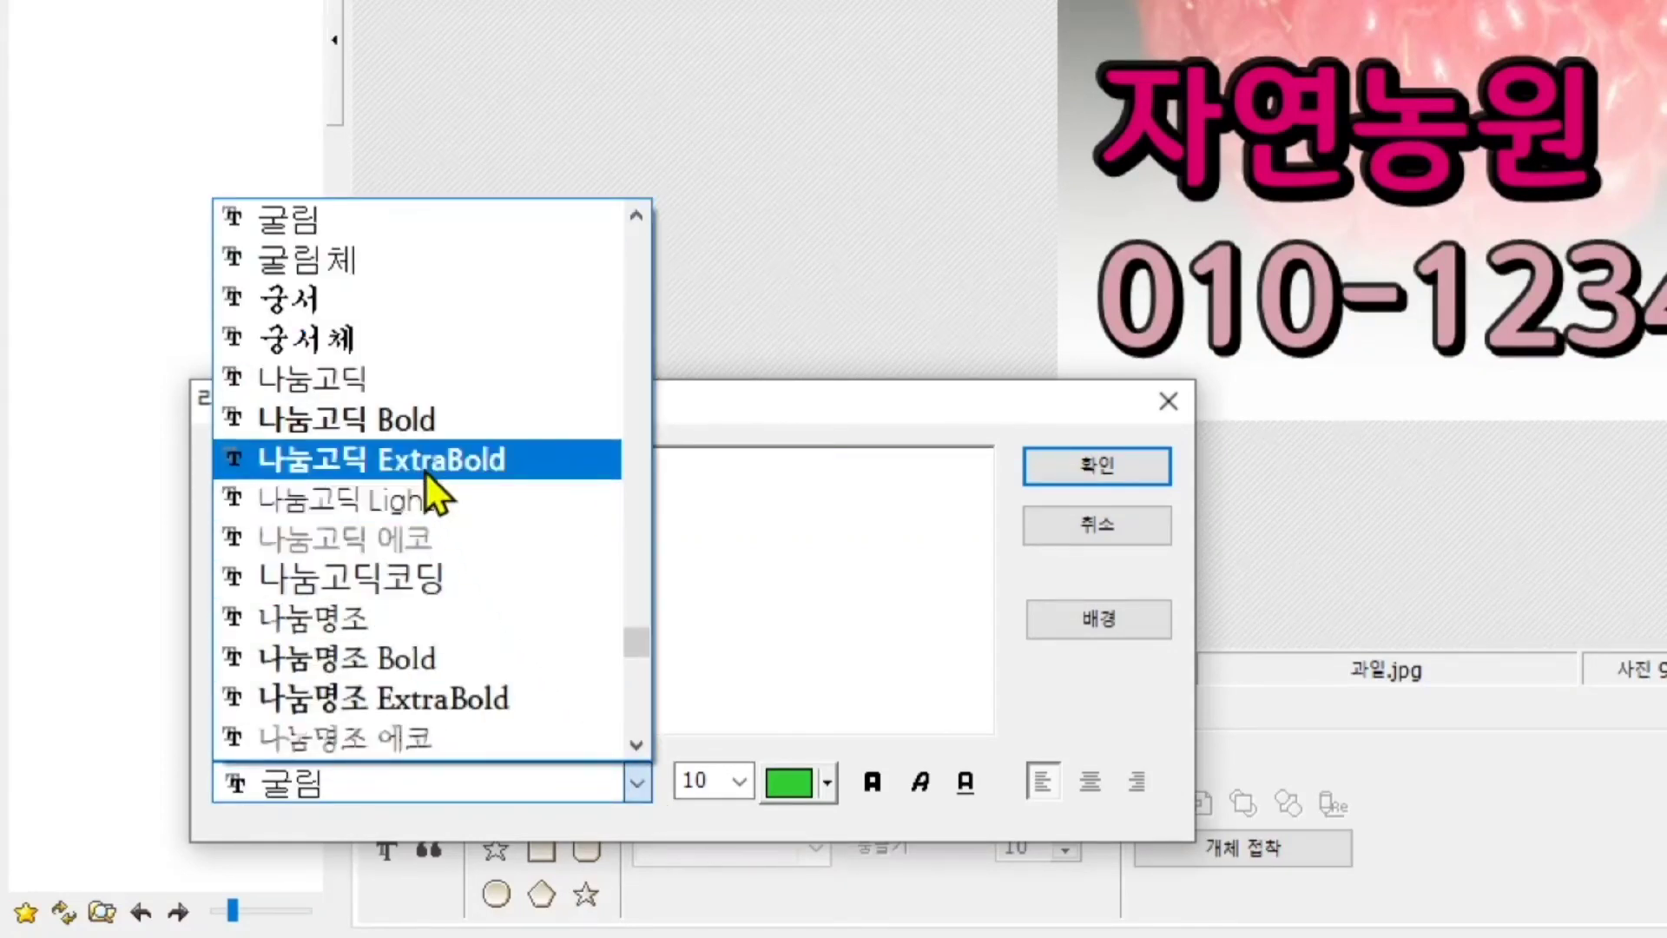
click(415, 423)
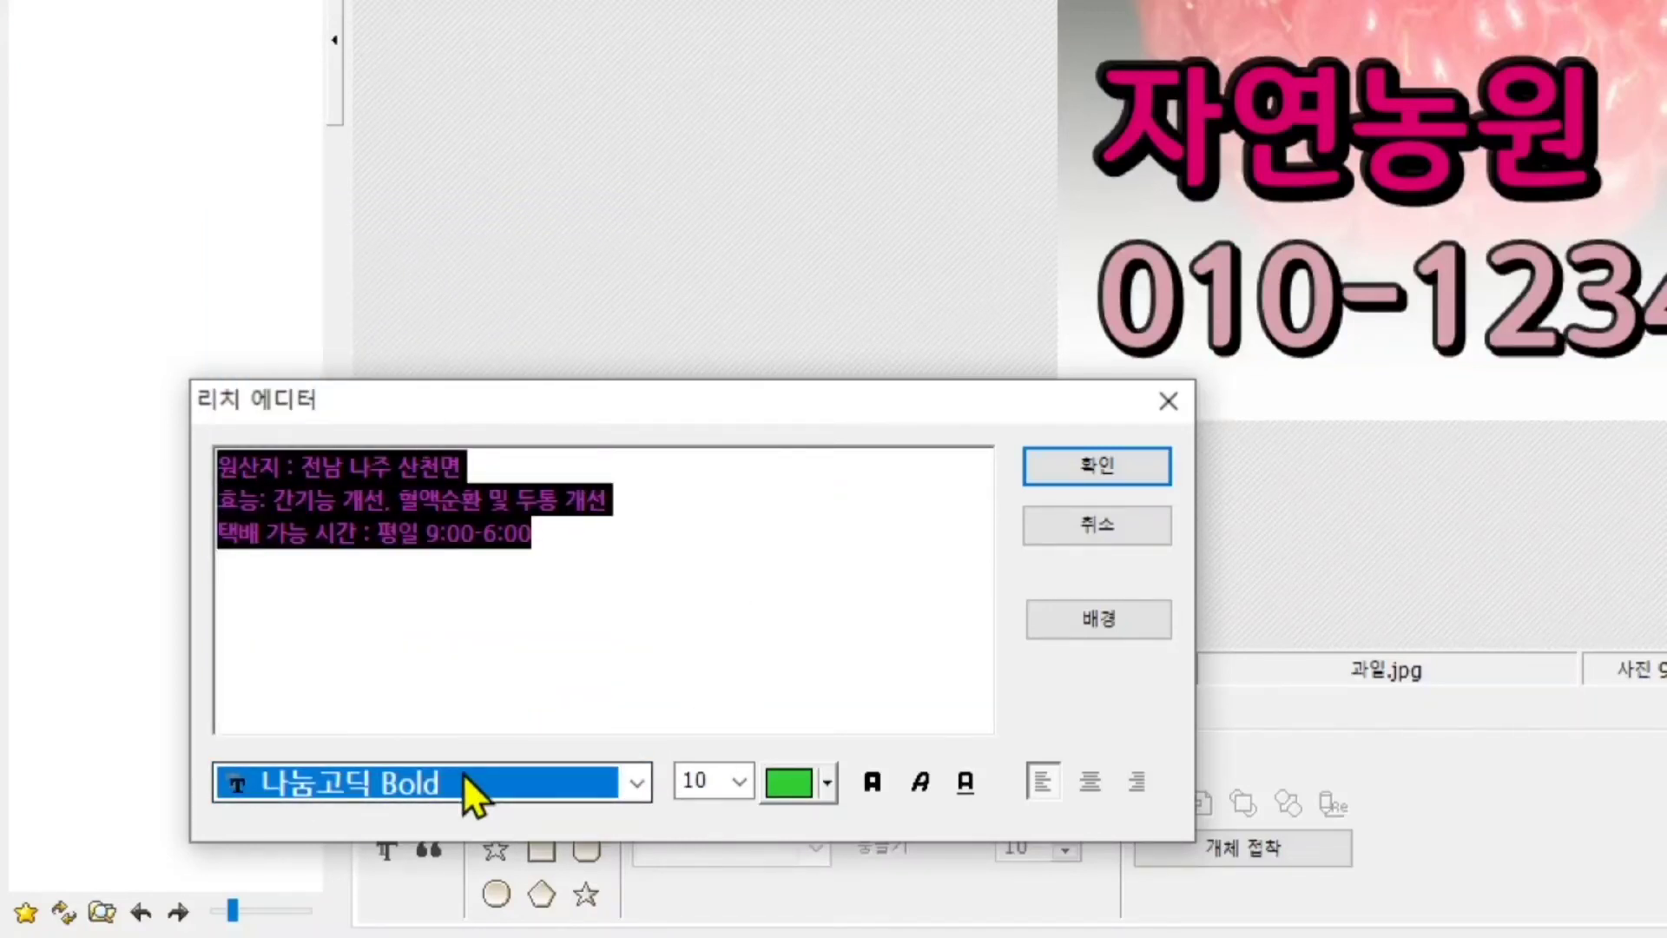
click(740, 781)
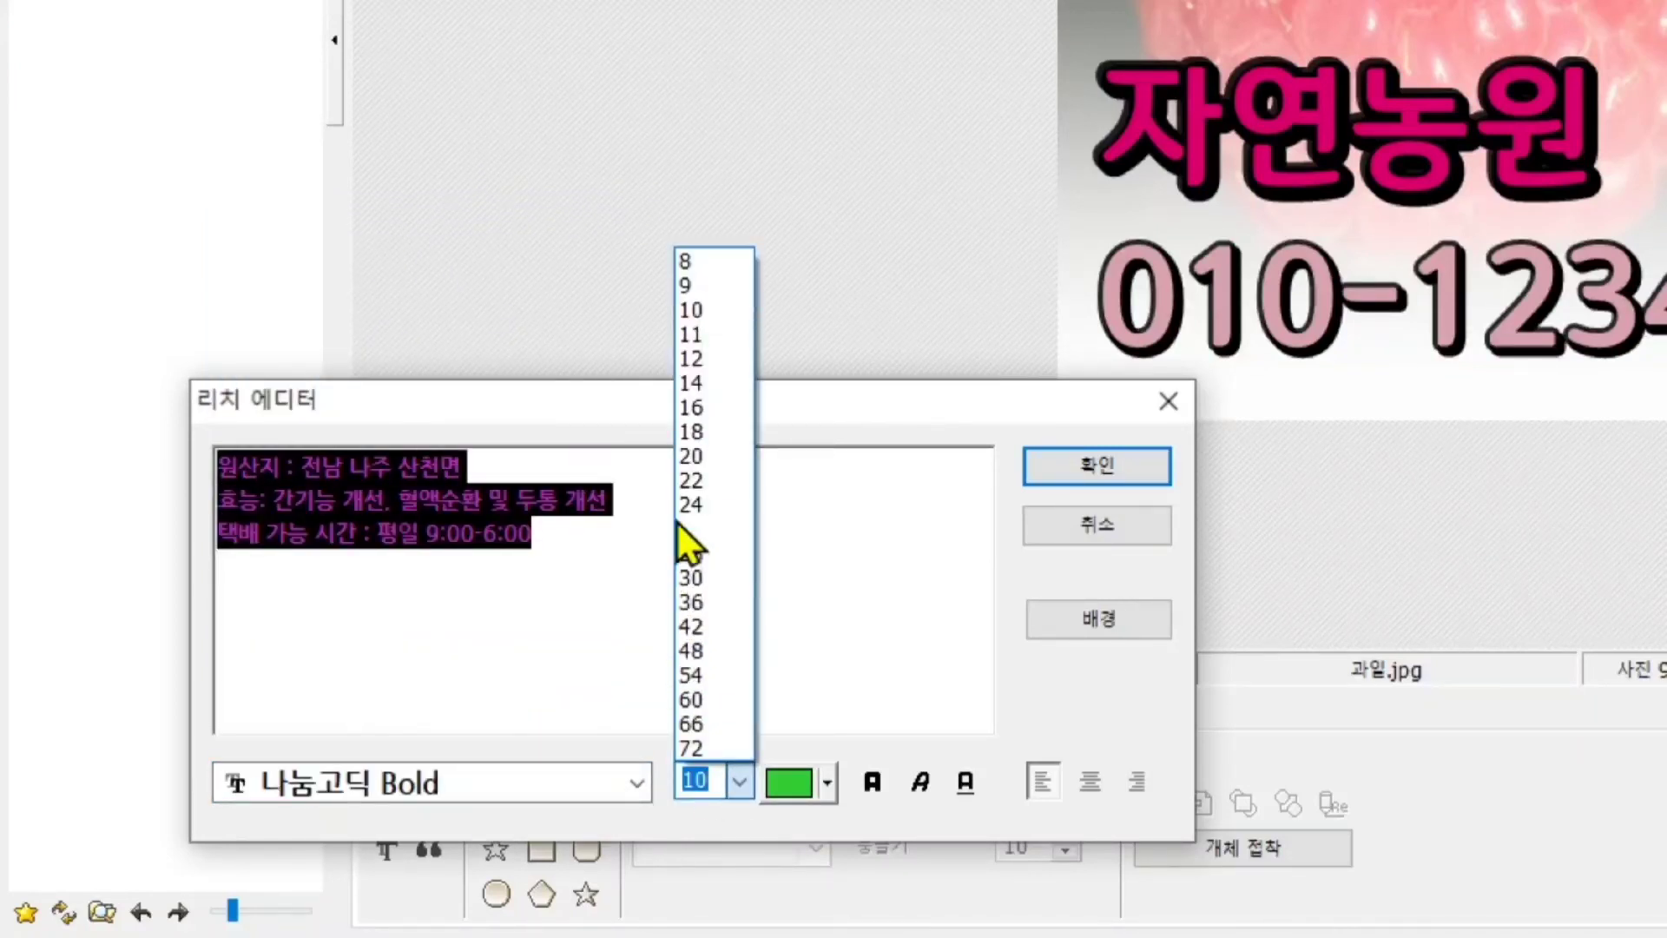
click(706, 408)
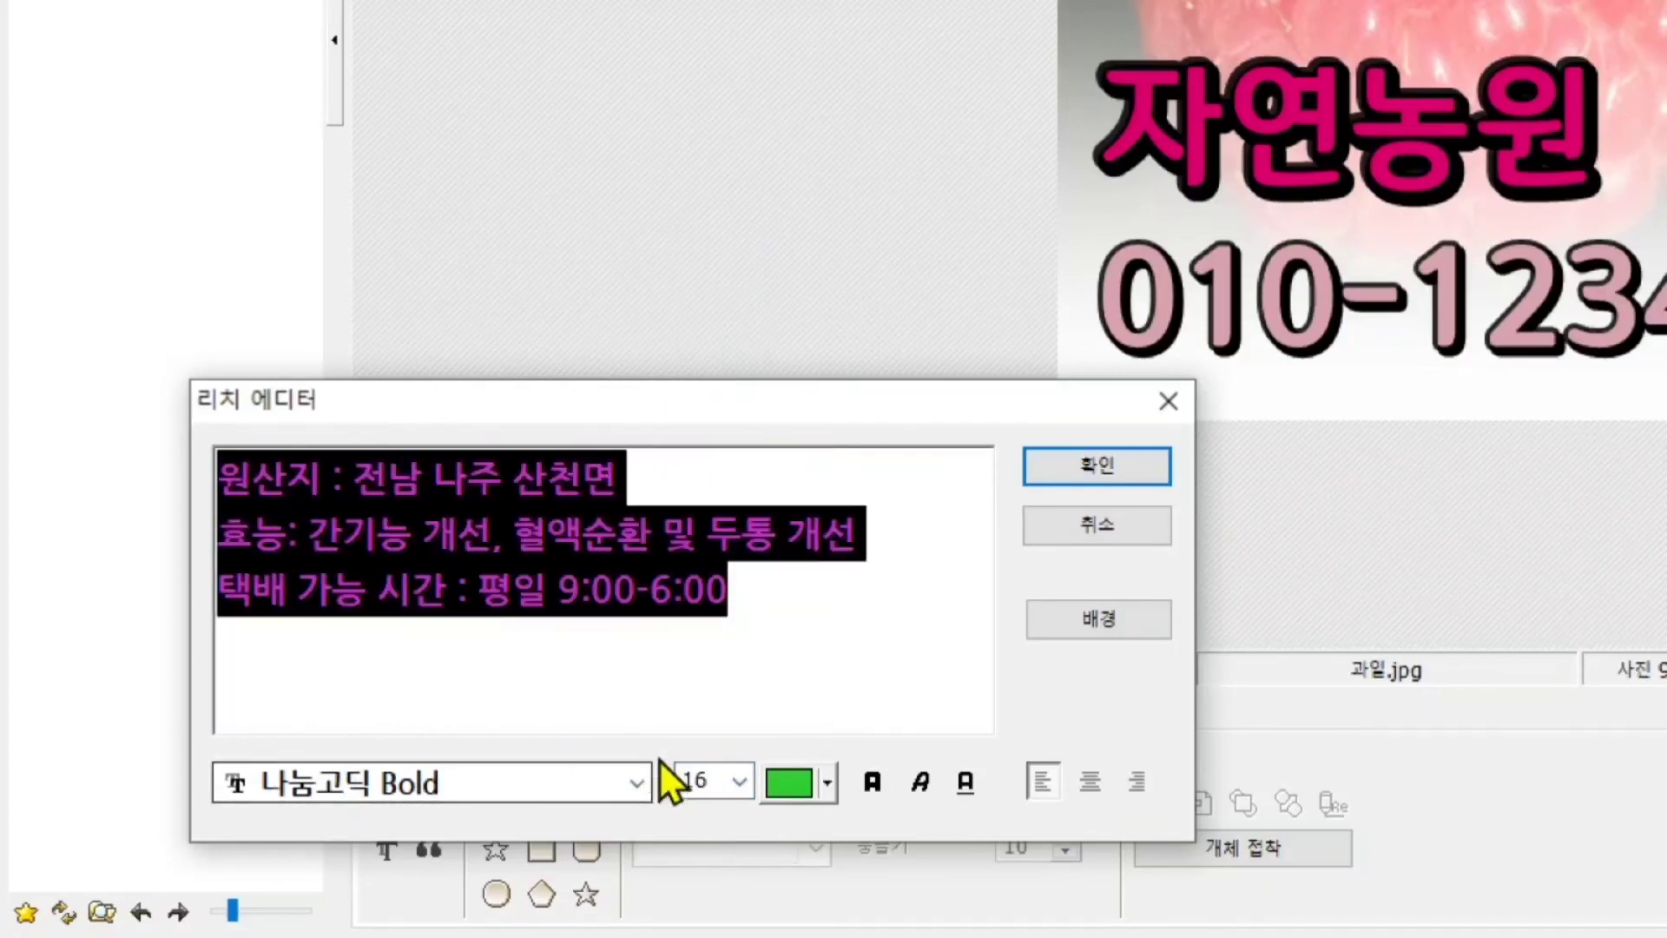
click(823, 787)
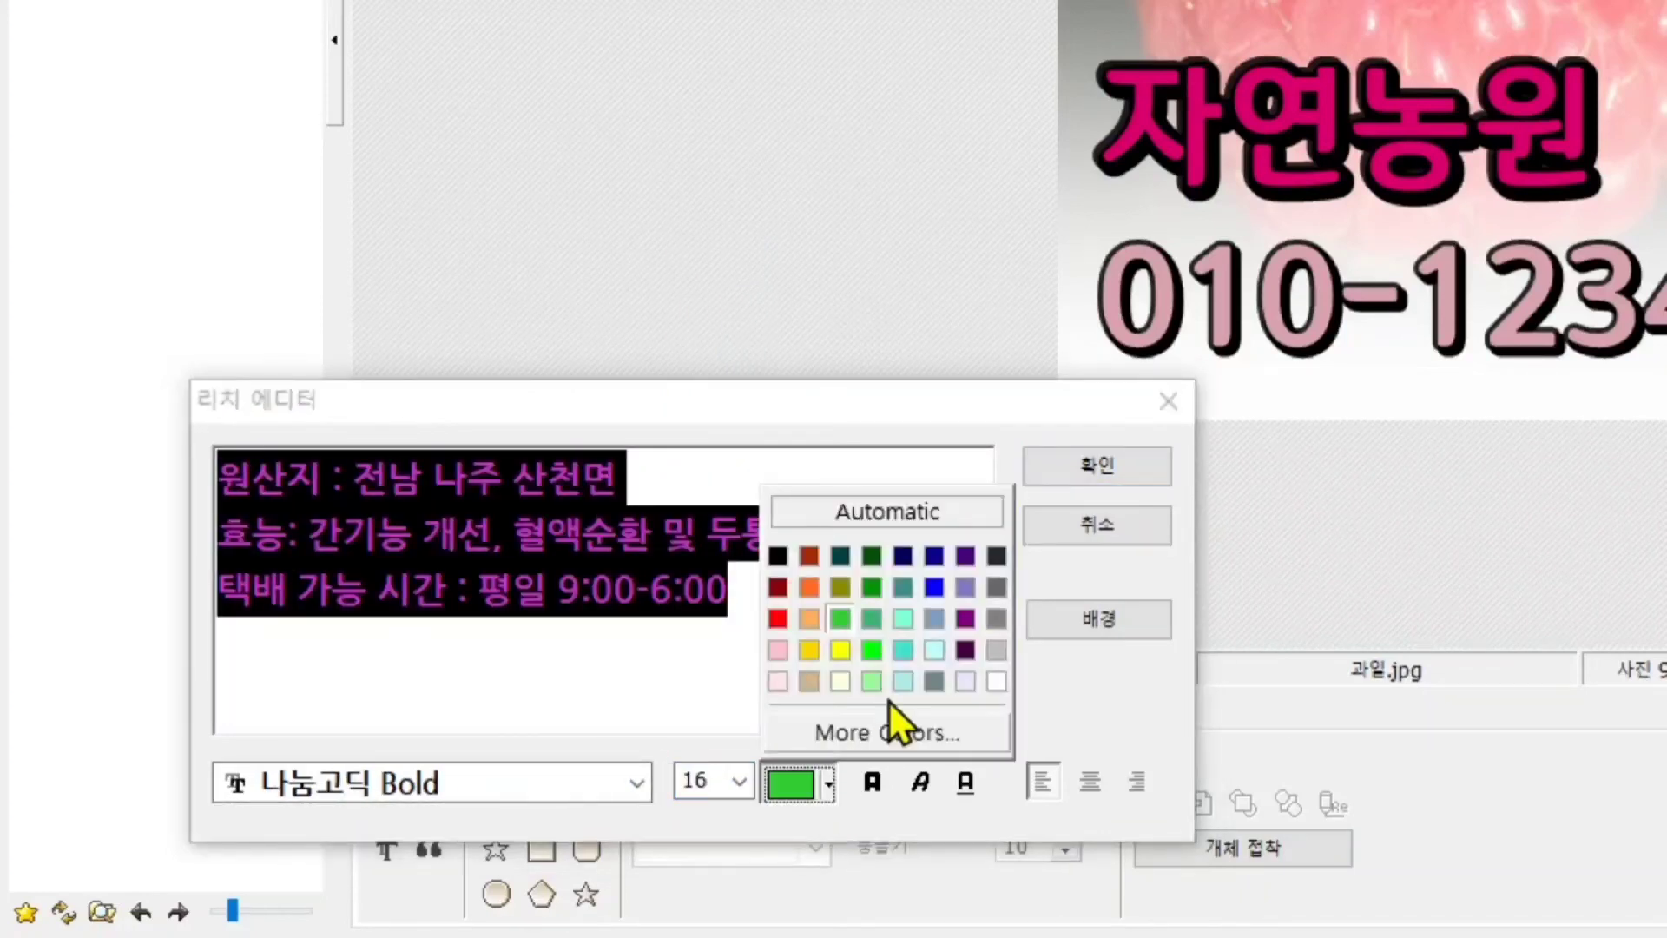
click(1013, 689)
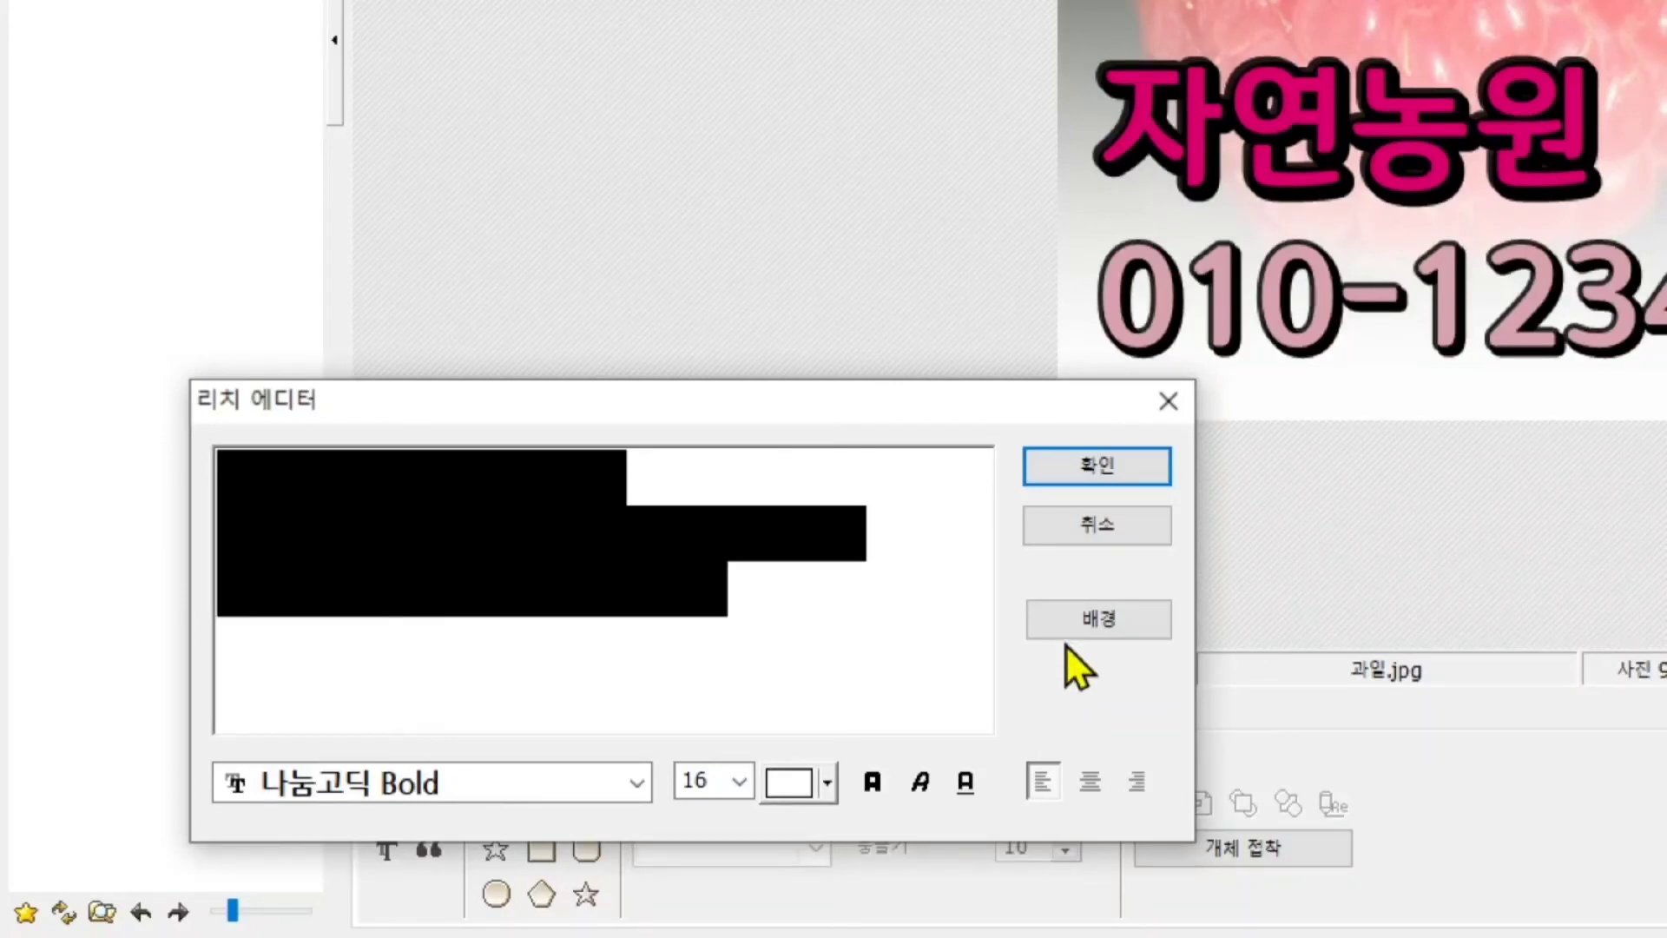
Insert the rich text, widen its box to fit three lines and place it in the photo's upper right corner
click(1111, 471)
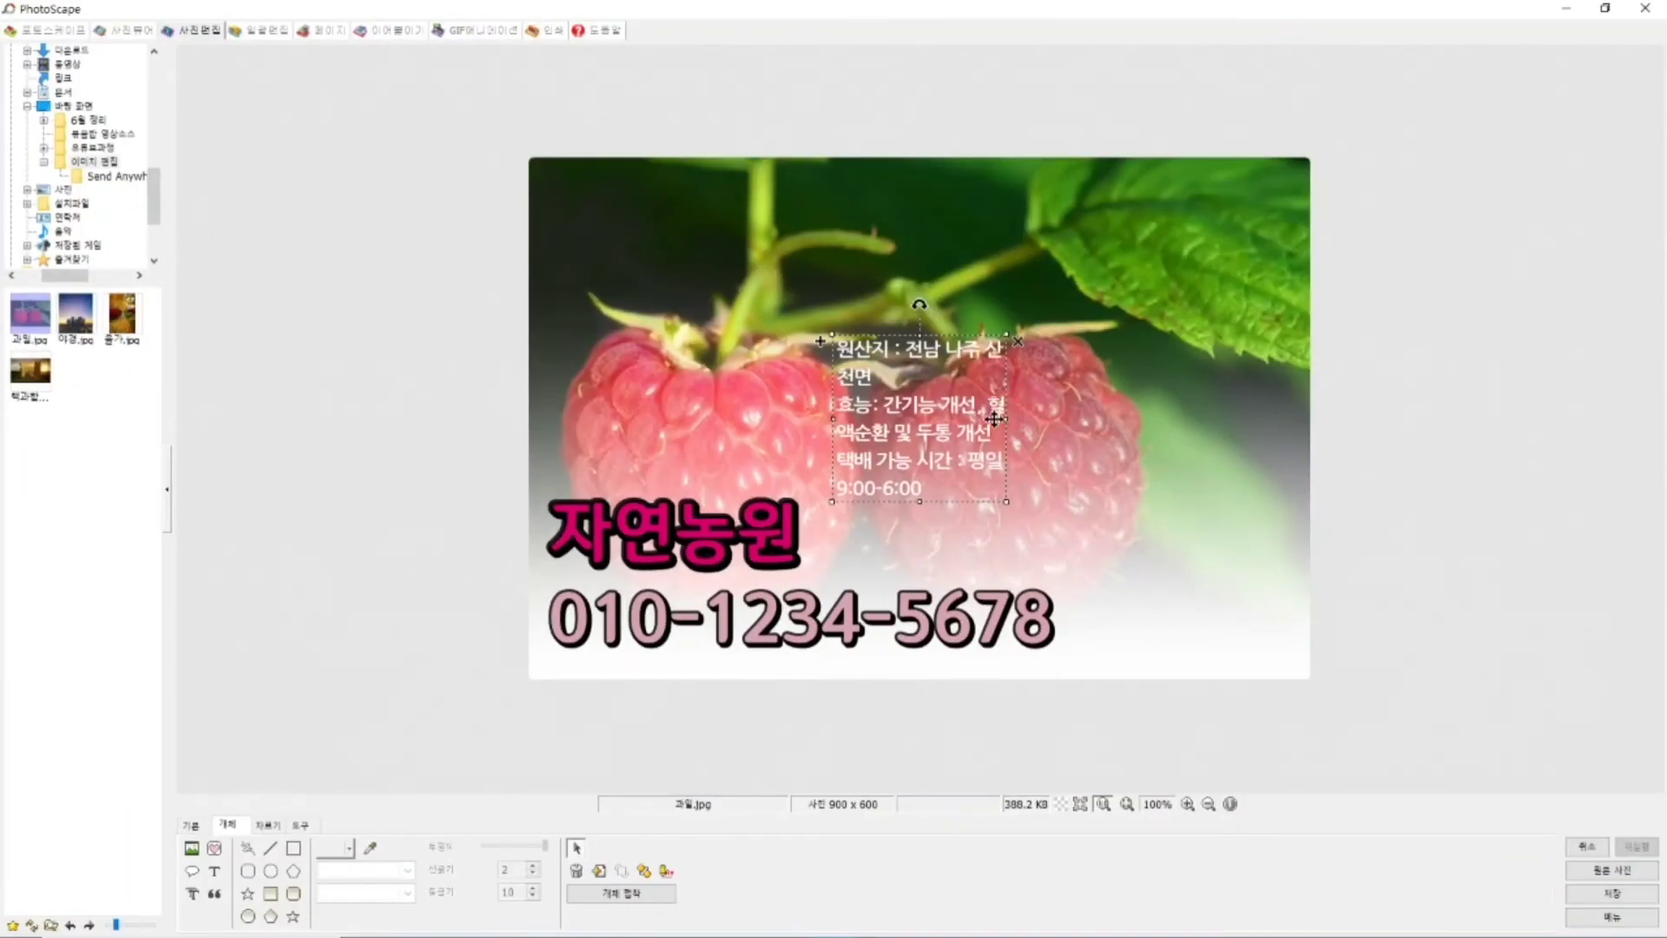
drag(1005, 417, 1181, 490)
drag(967, 431, 1120, 243)
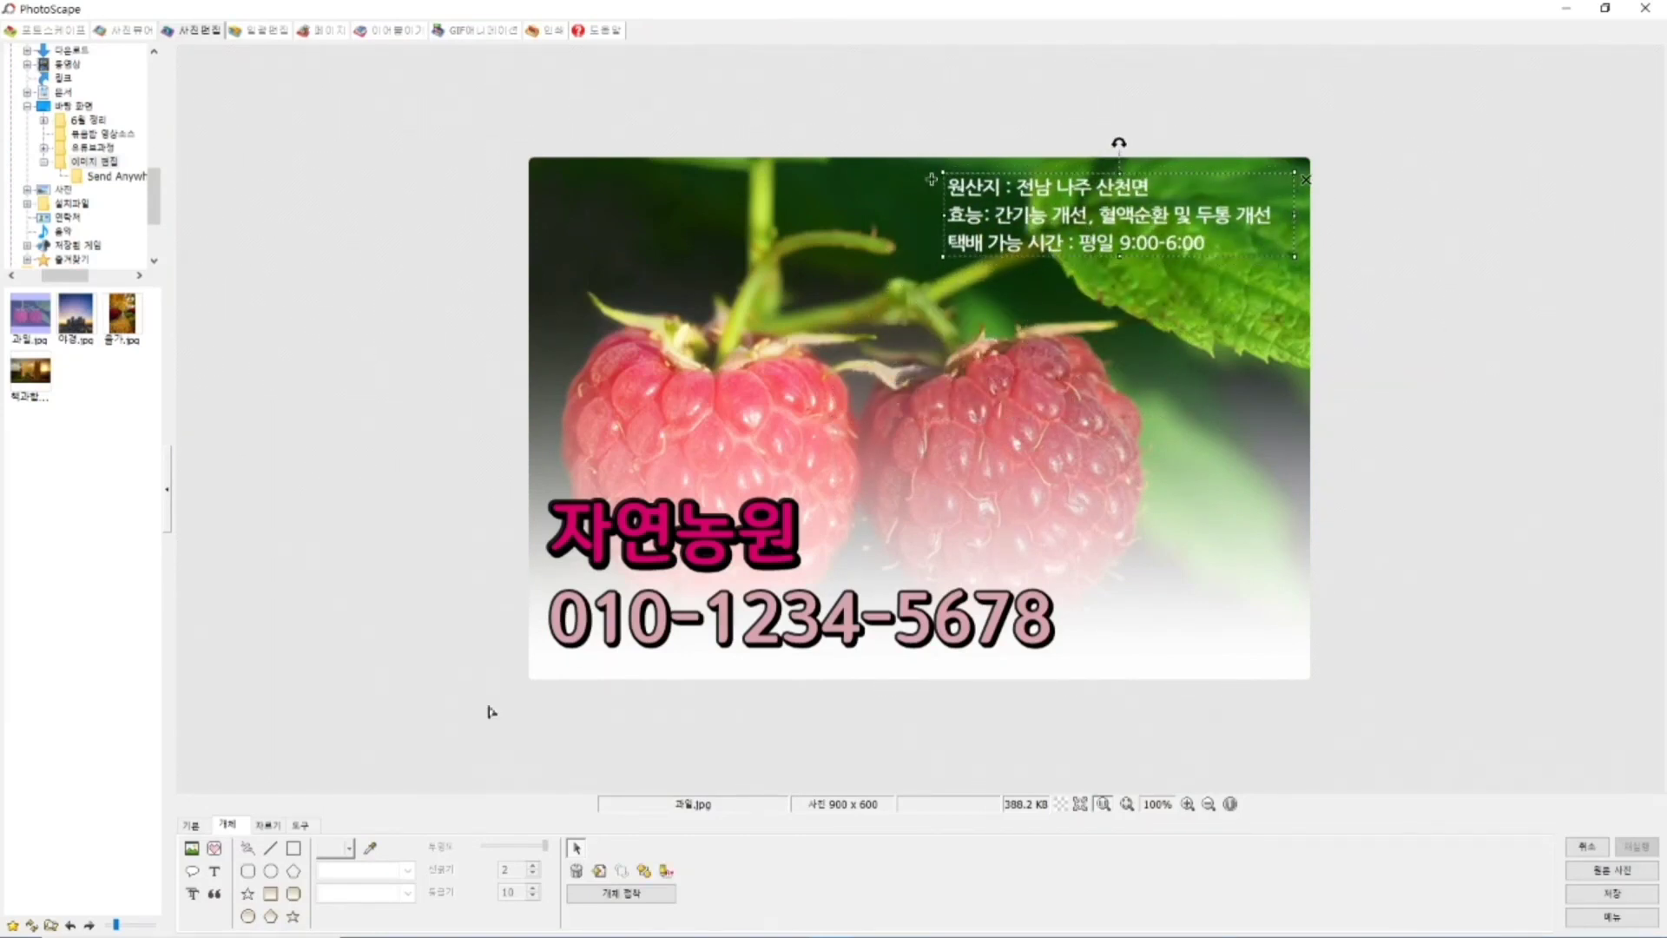
click(215, 876)
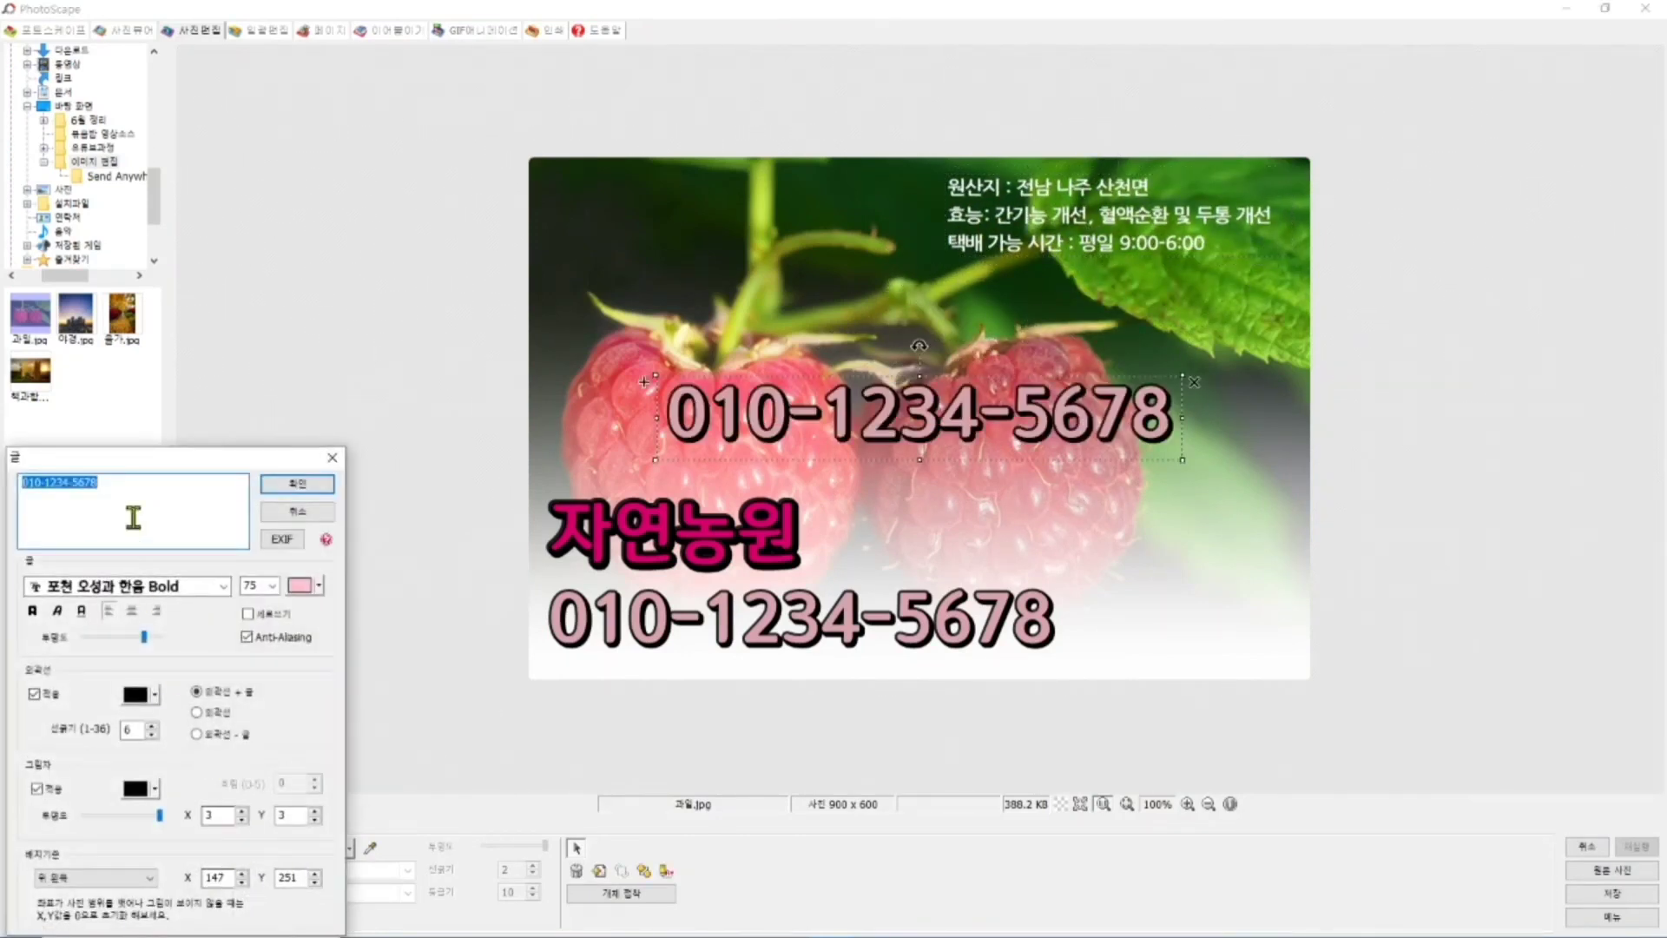
drag(220, 446, 285, 420)
click(363, 484)
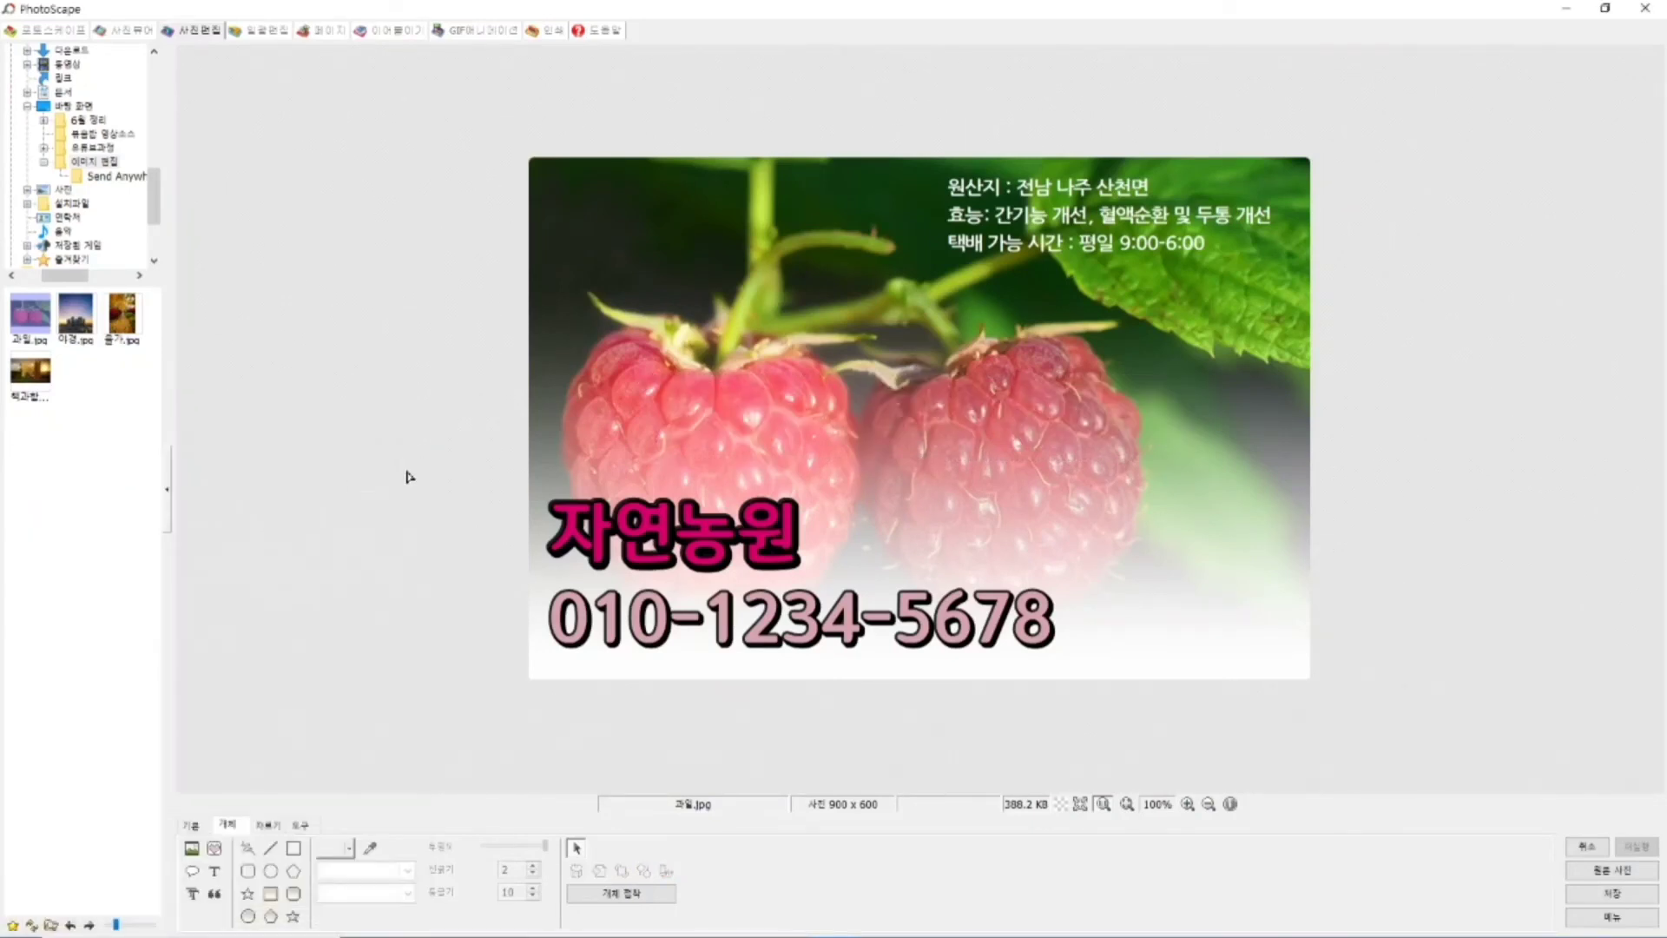
Move the three-line information text across to the upper left of the photo and deselect it
drag(1091, 247, 688, 242)
click(344, 405)
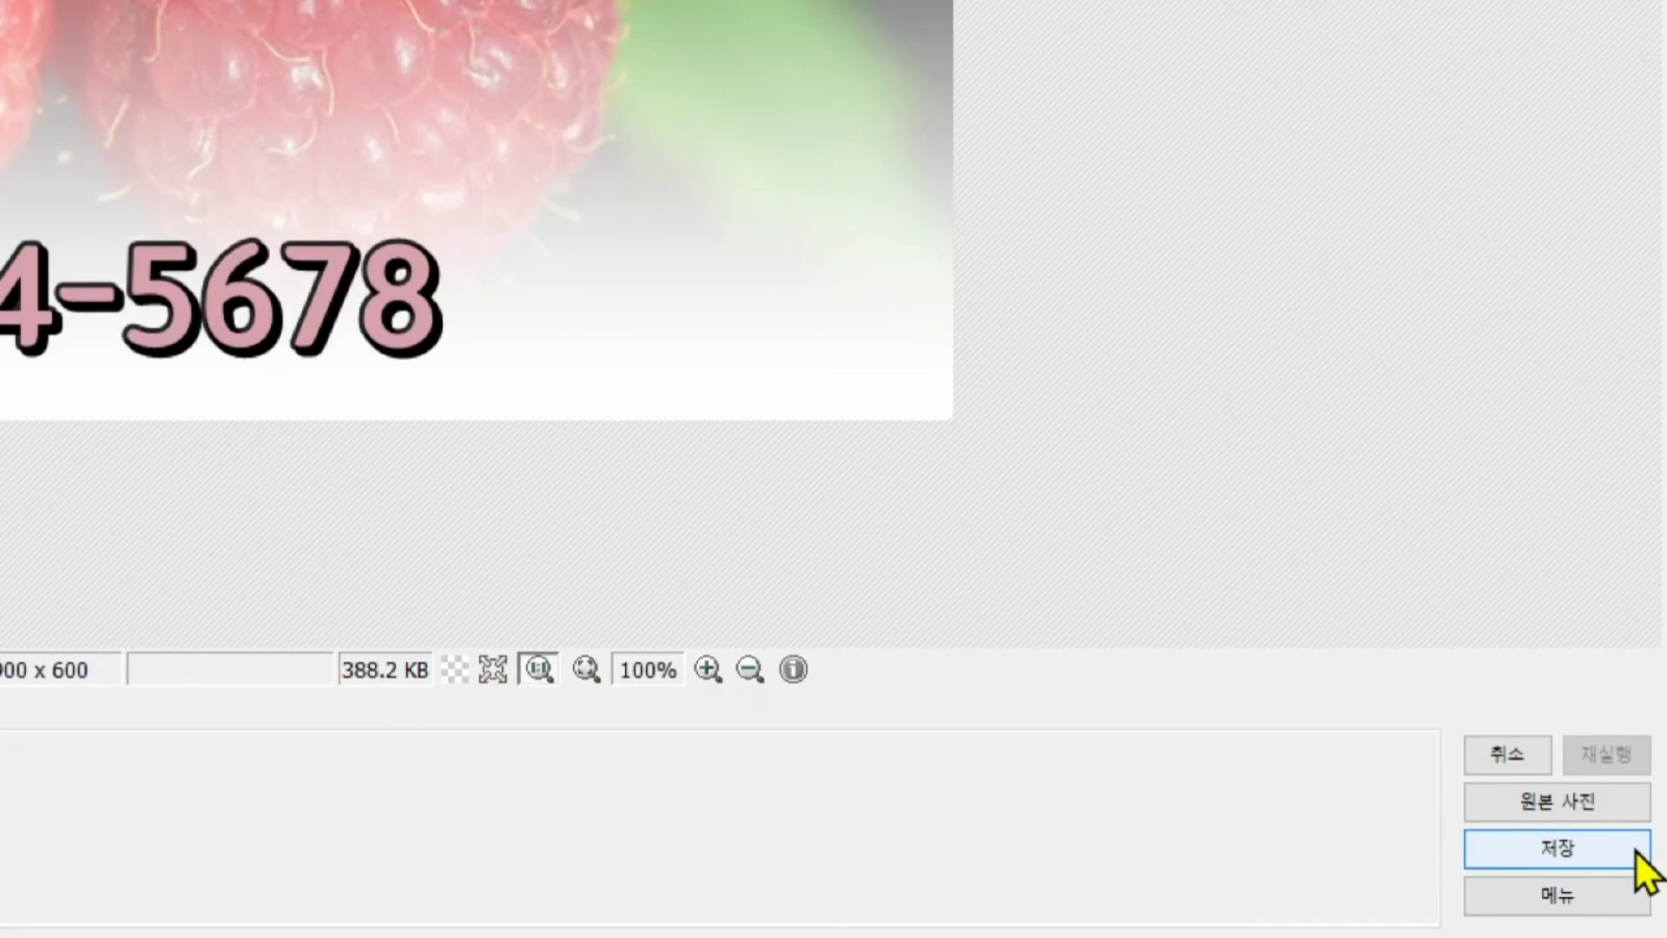
Open the save options, try out lower JPEG qualities, and set the JPEG save quality to 100%
click(1571, 858)
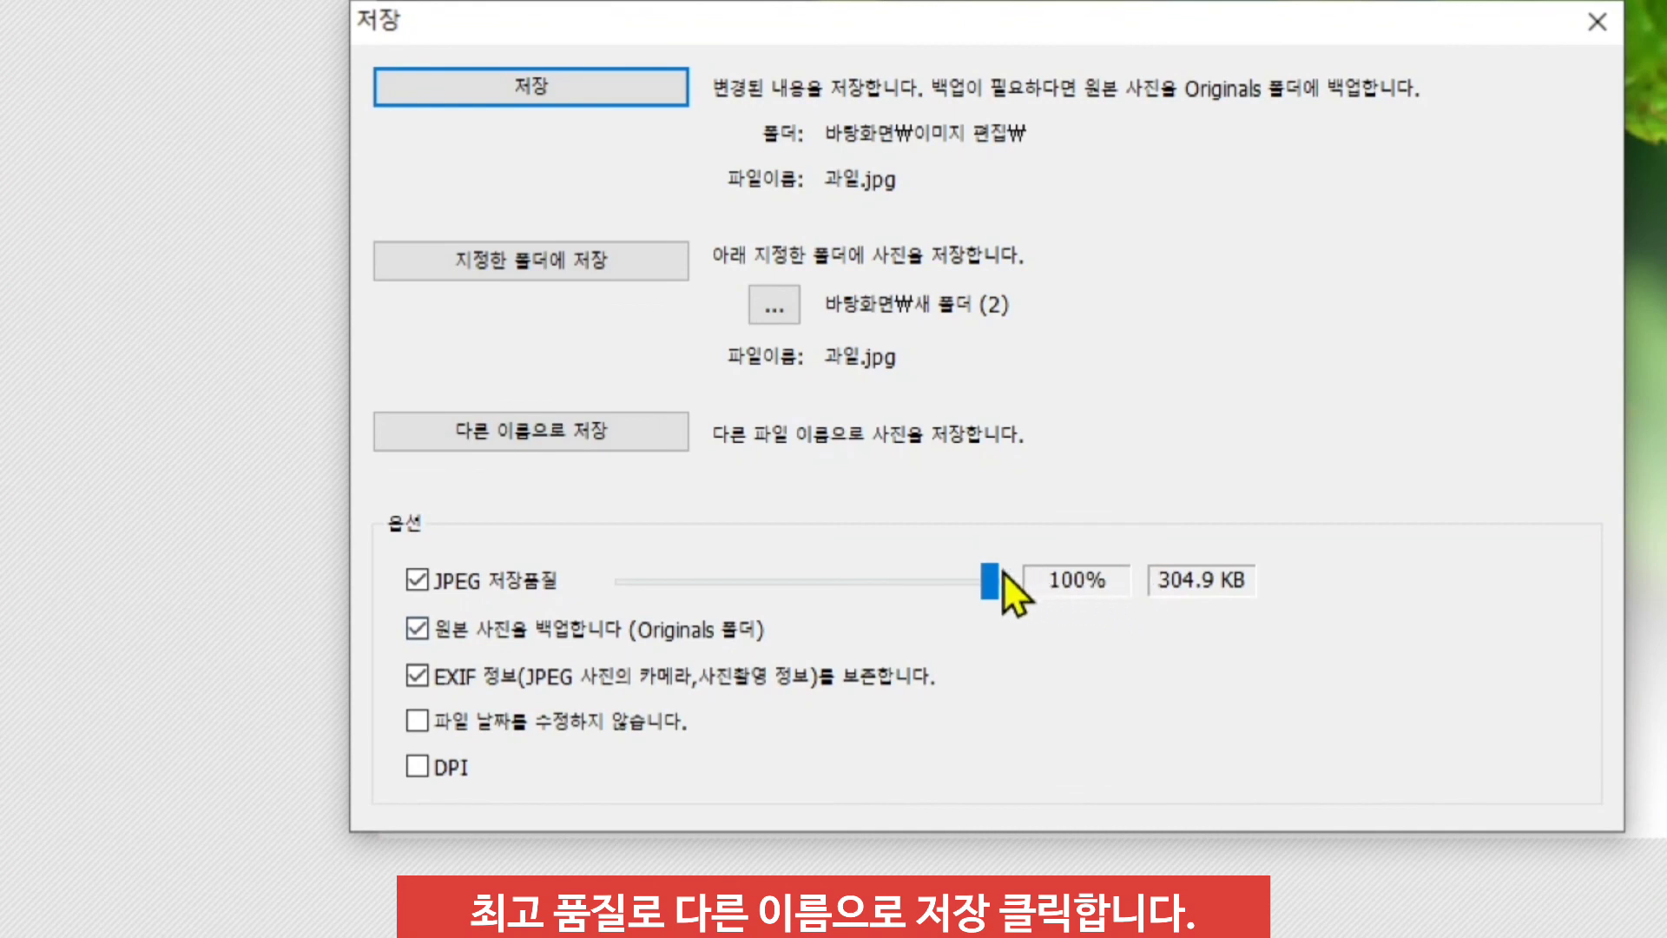
click(826, 599)
click(780, 596)
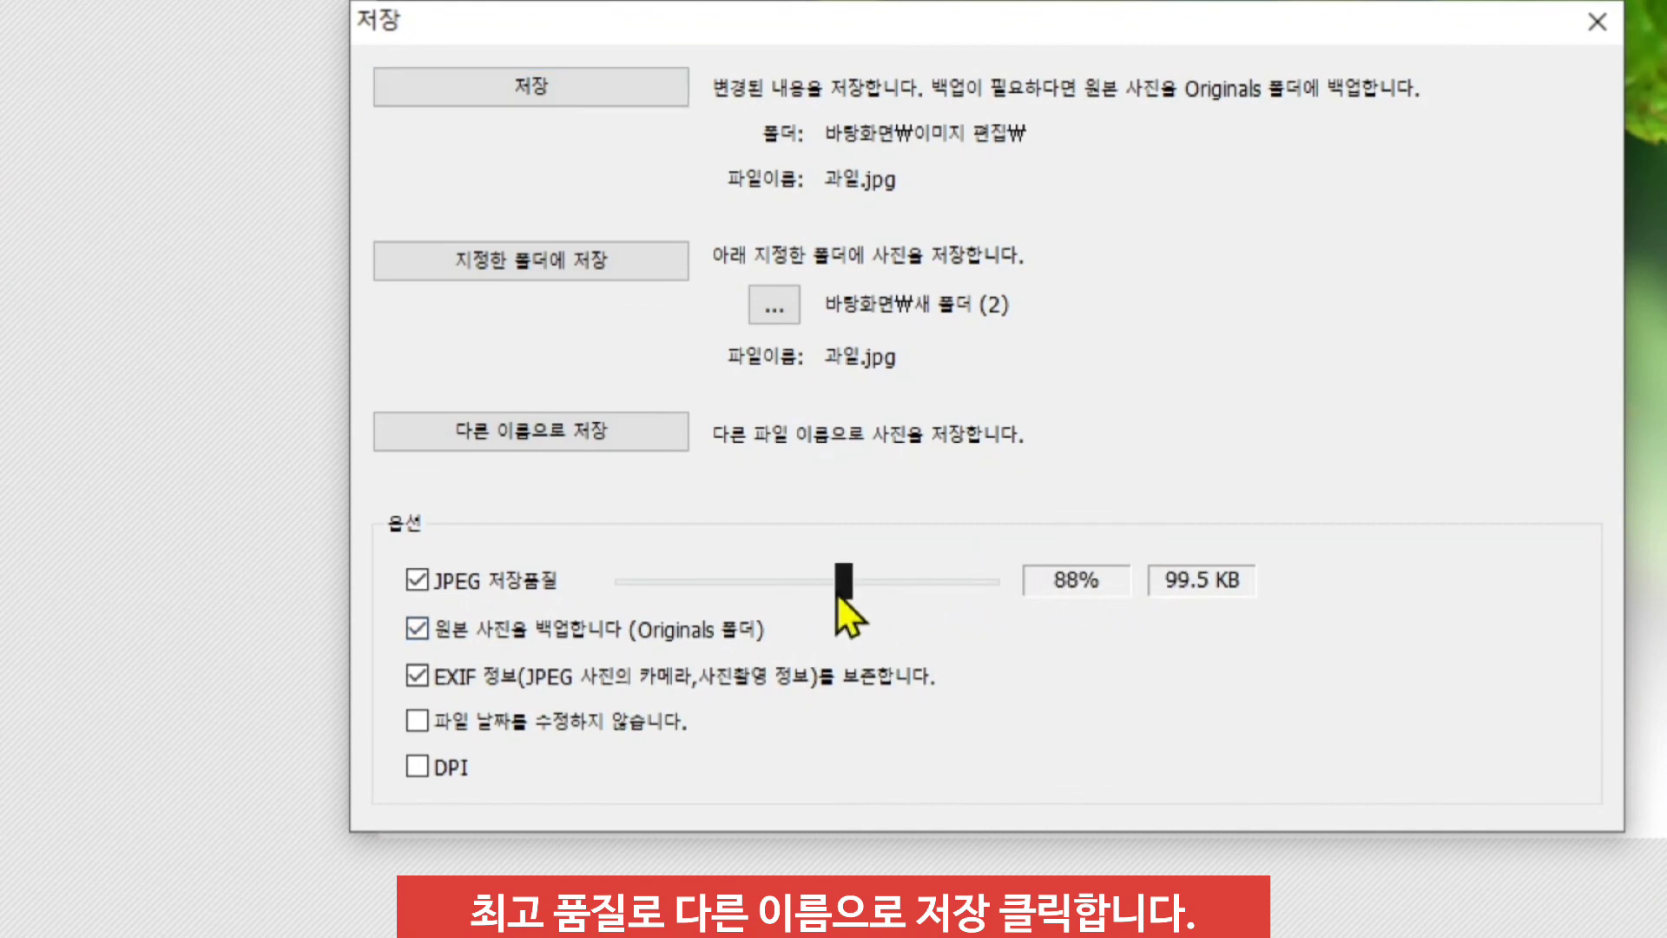
click(791, 586)
click(726, 600)
click(676, 587)
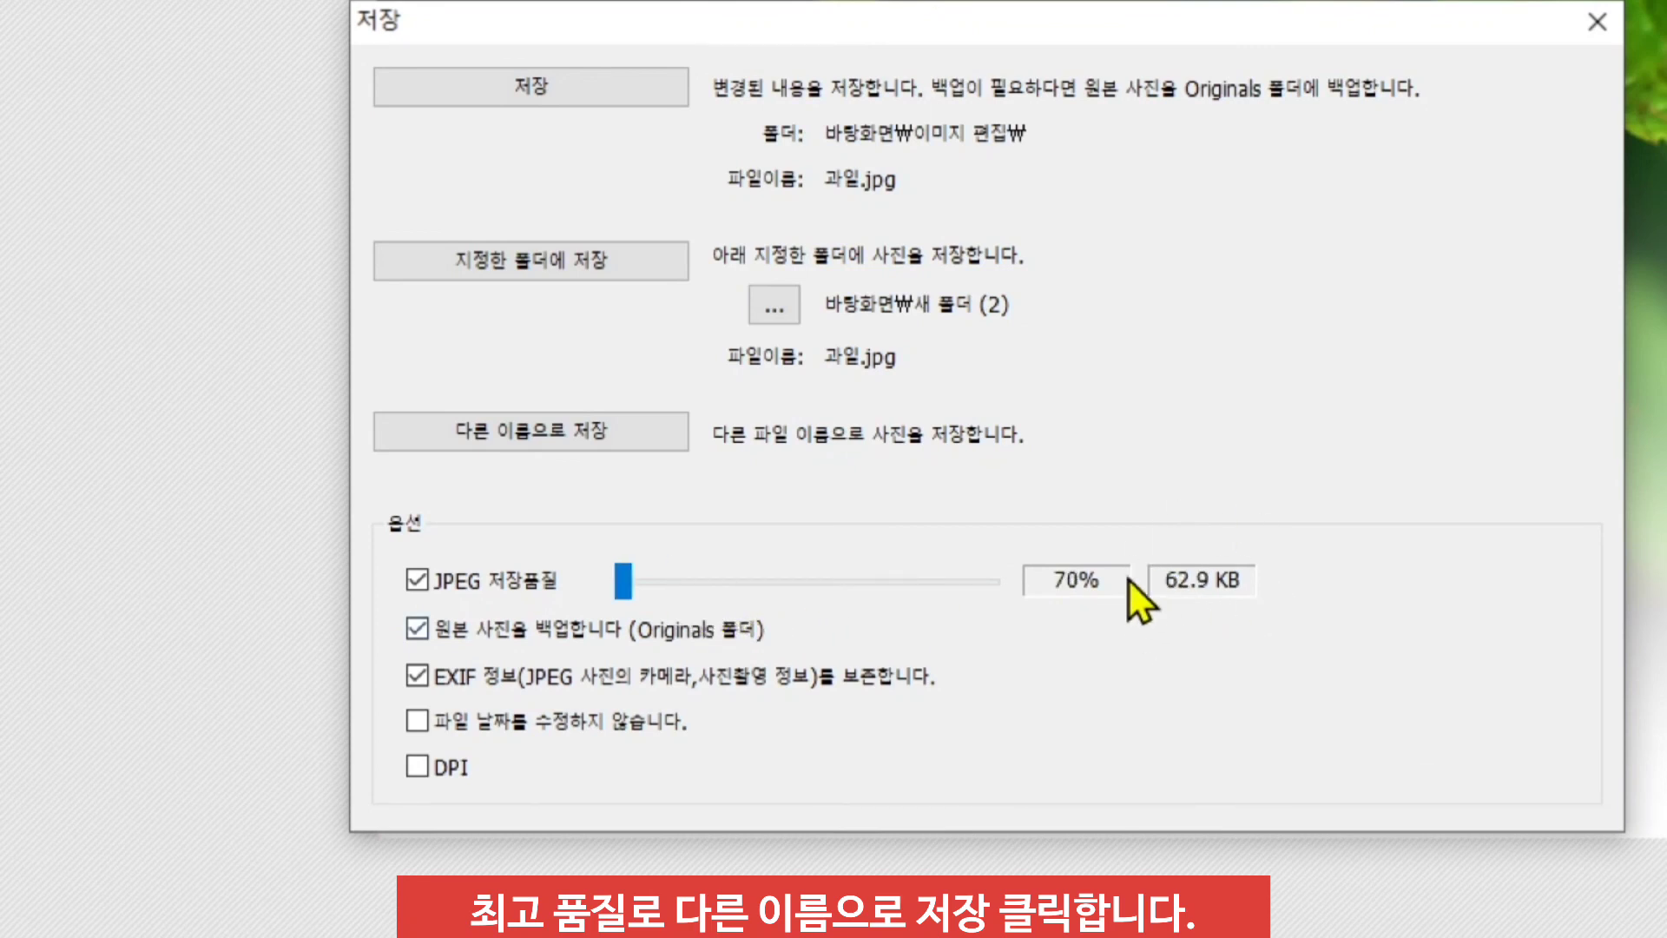
click(951, 581)
click(783, 582)
drag(779, 582, 1019, 568)
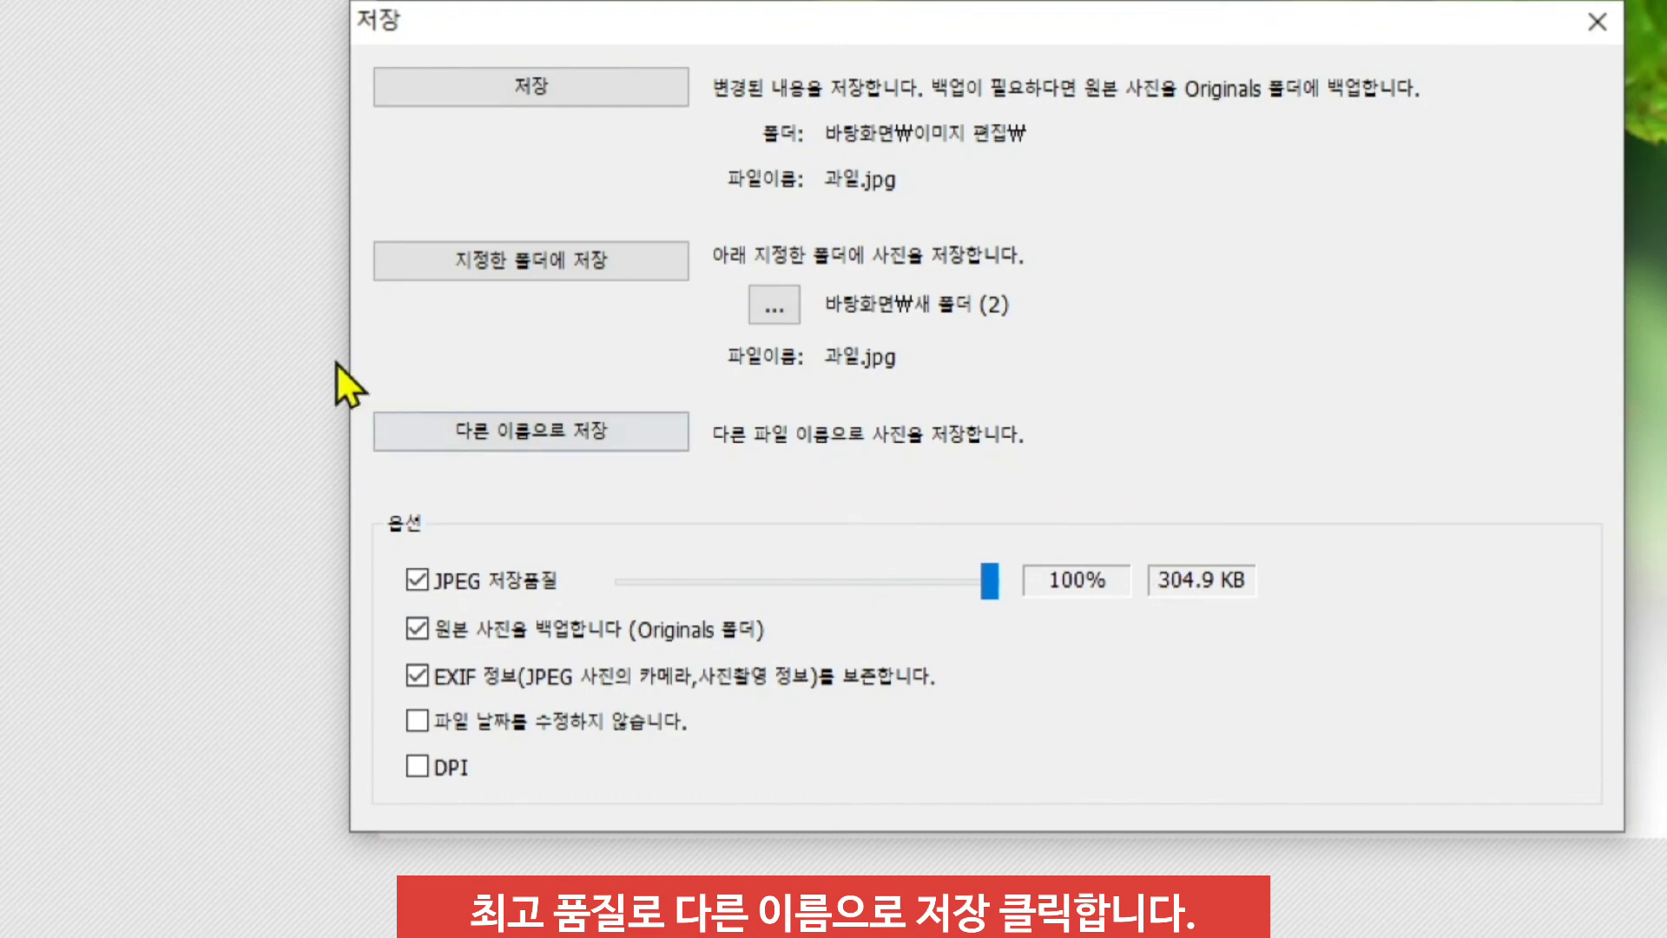
Start saving the photo under a different name and clear the suggested file name
click(524, 432)
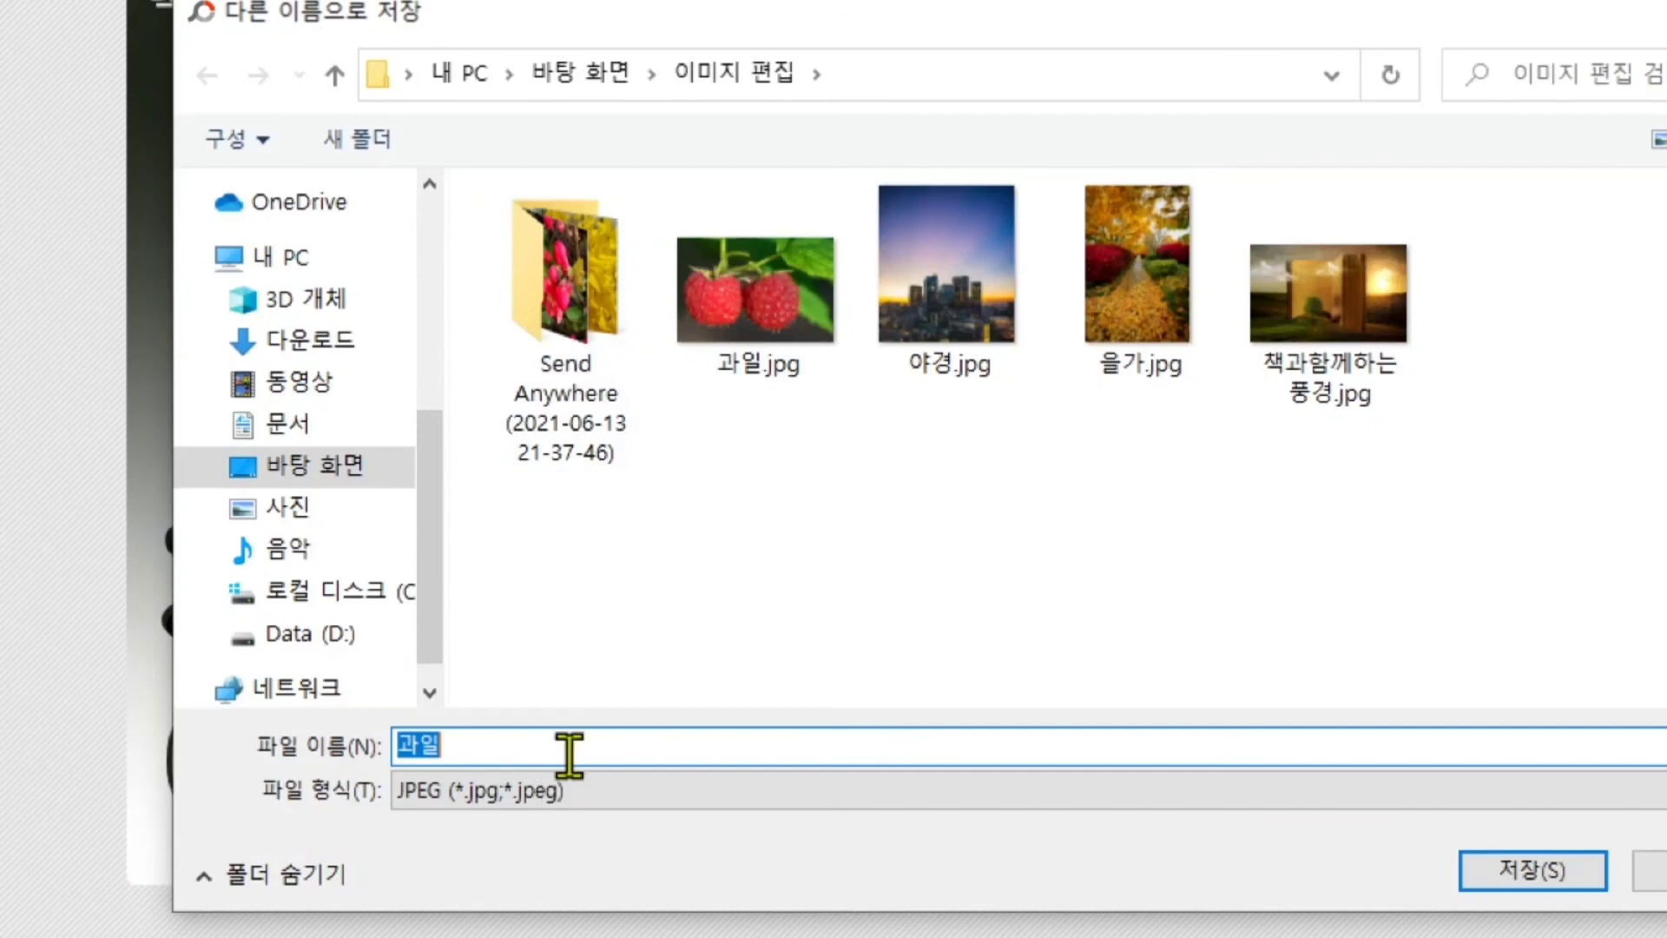
key(BackSpace)
text(과)
key(BackSpace)
key(Hangul)
text(rhkdl)
key(BackSpace)
key(BackSpace)
key(BackSpace)
key(BackSpace)
key(BackSpace)
key(Hangul)
Save the photo as a JPEG named 과일 스티커 in the 이미지 편집 folder and close the photo editor
text(과일 스트)
key(BackSpace)
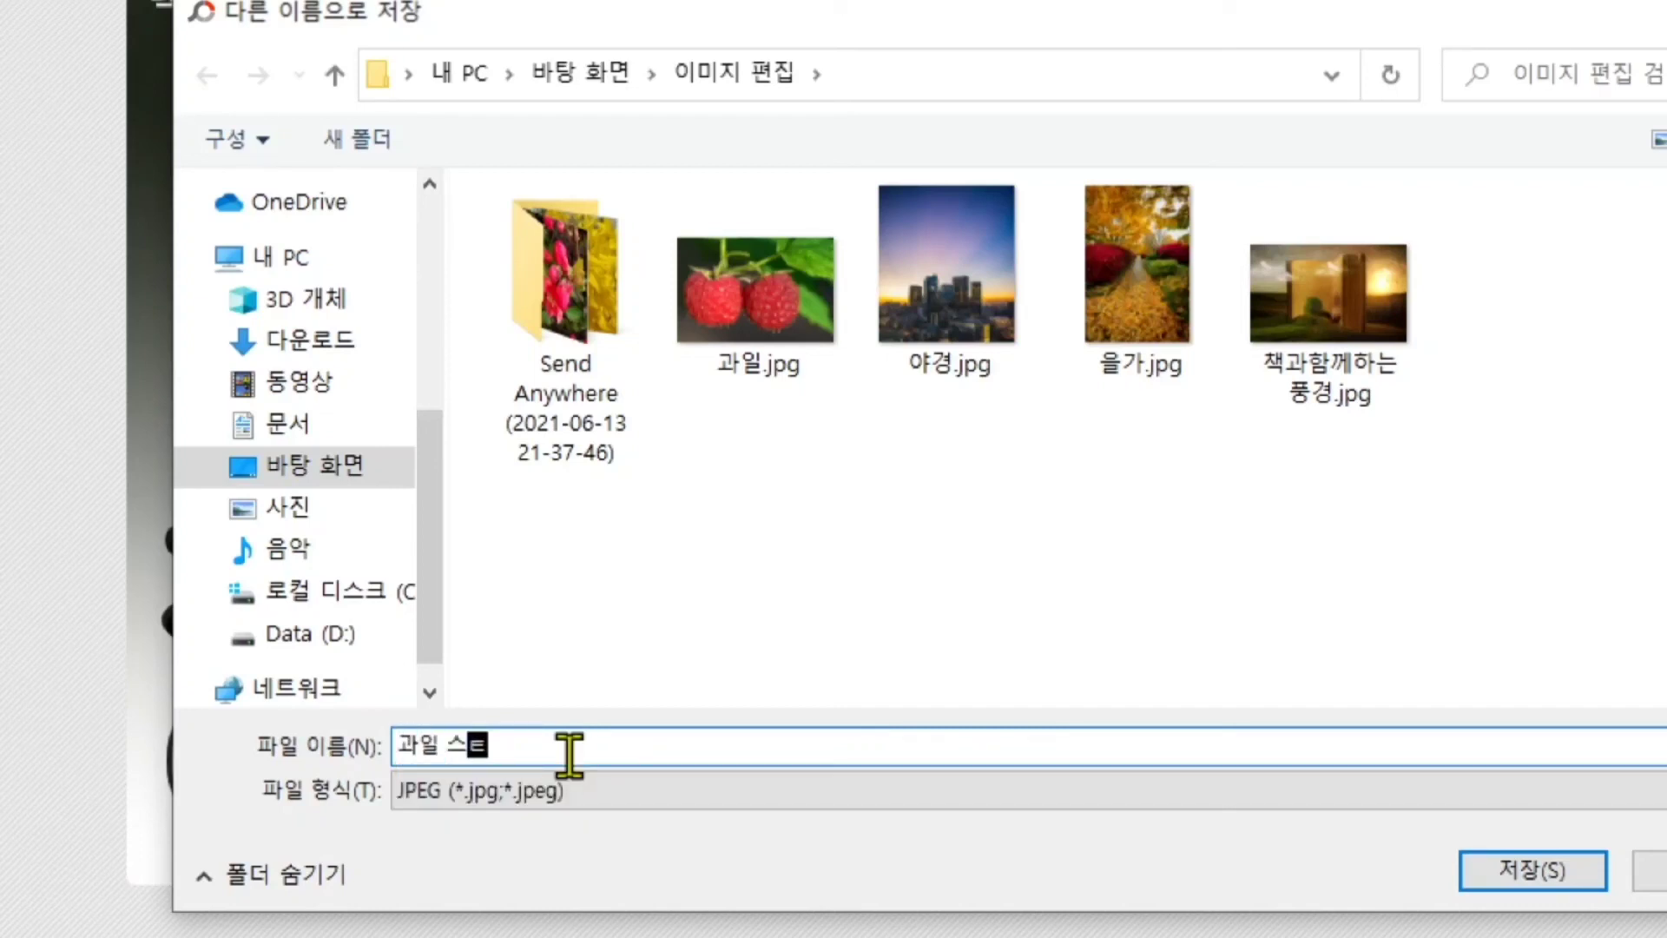
text(티커)
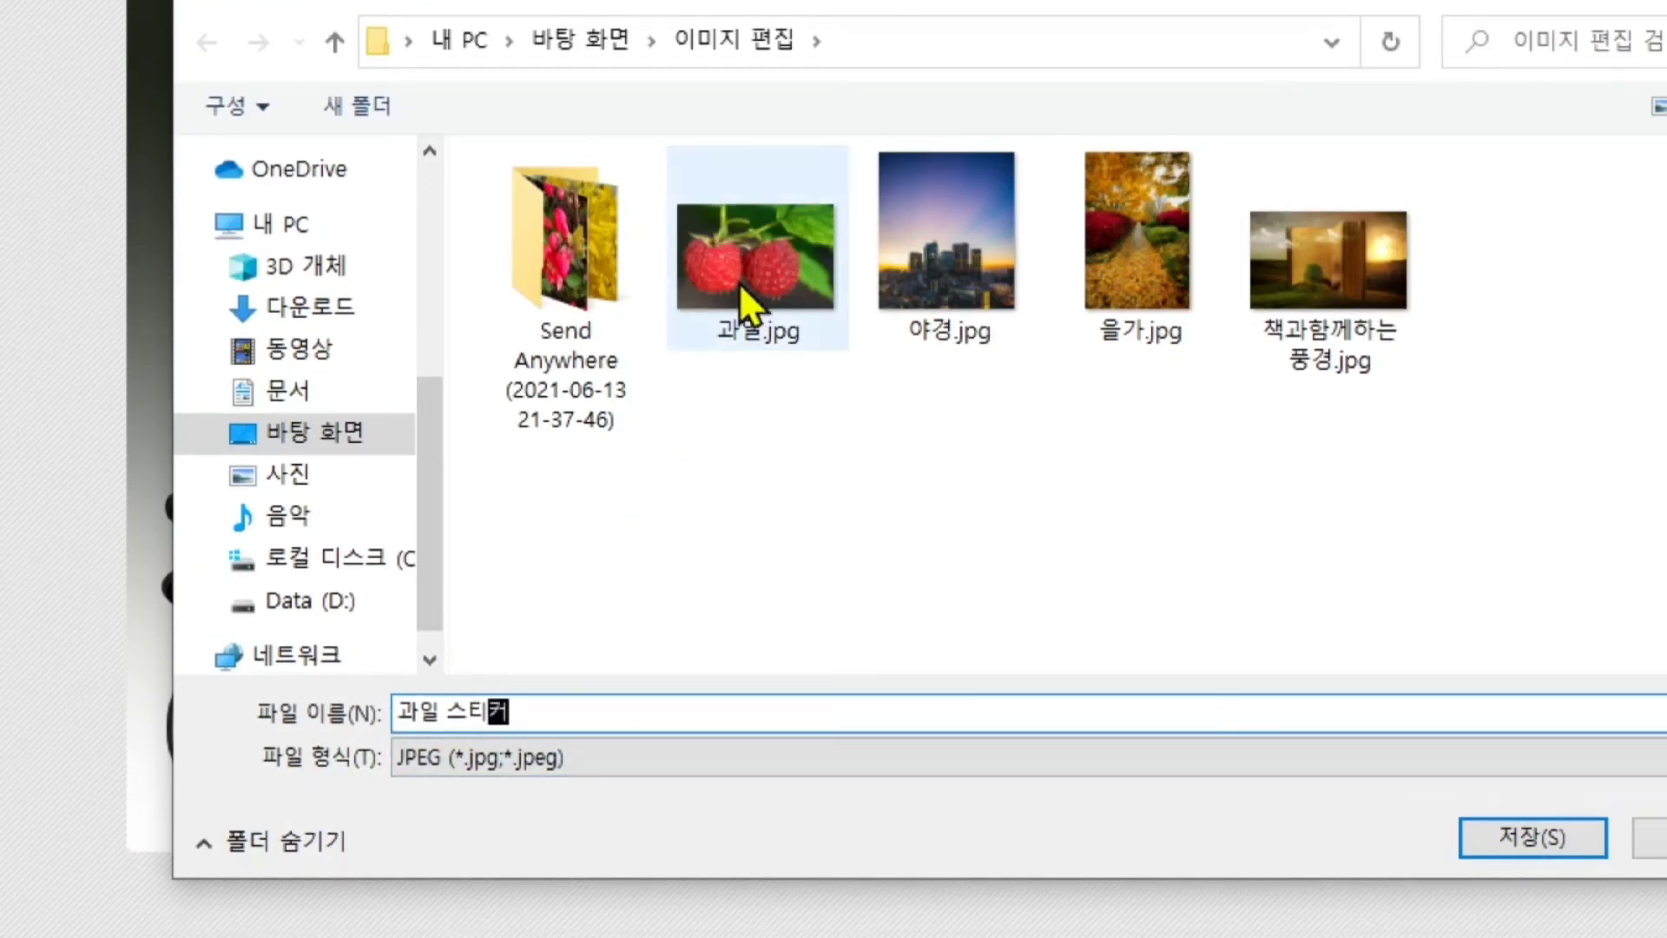
mouse_move(744, 295)
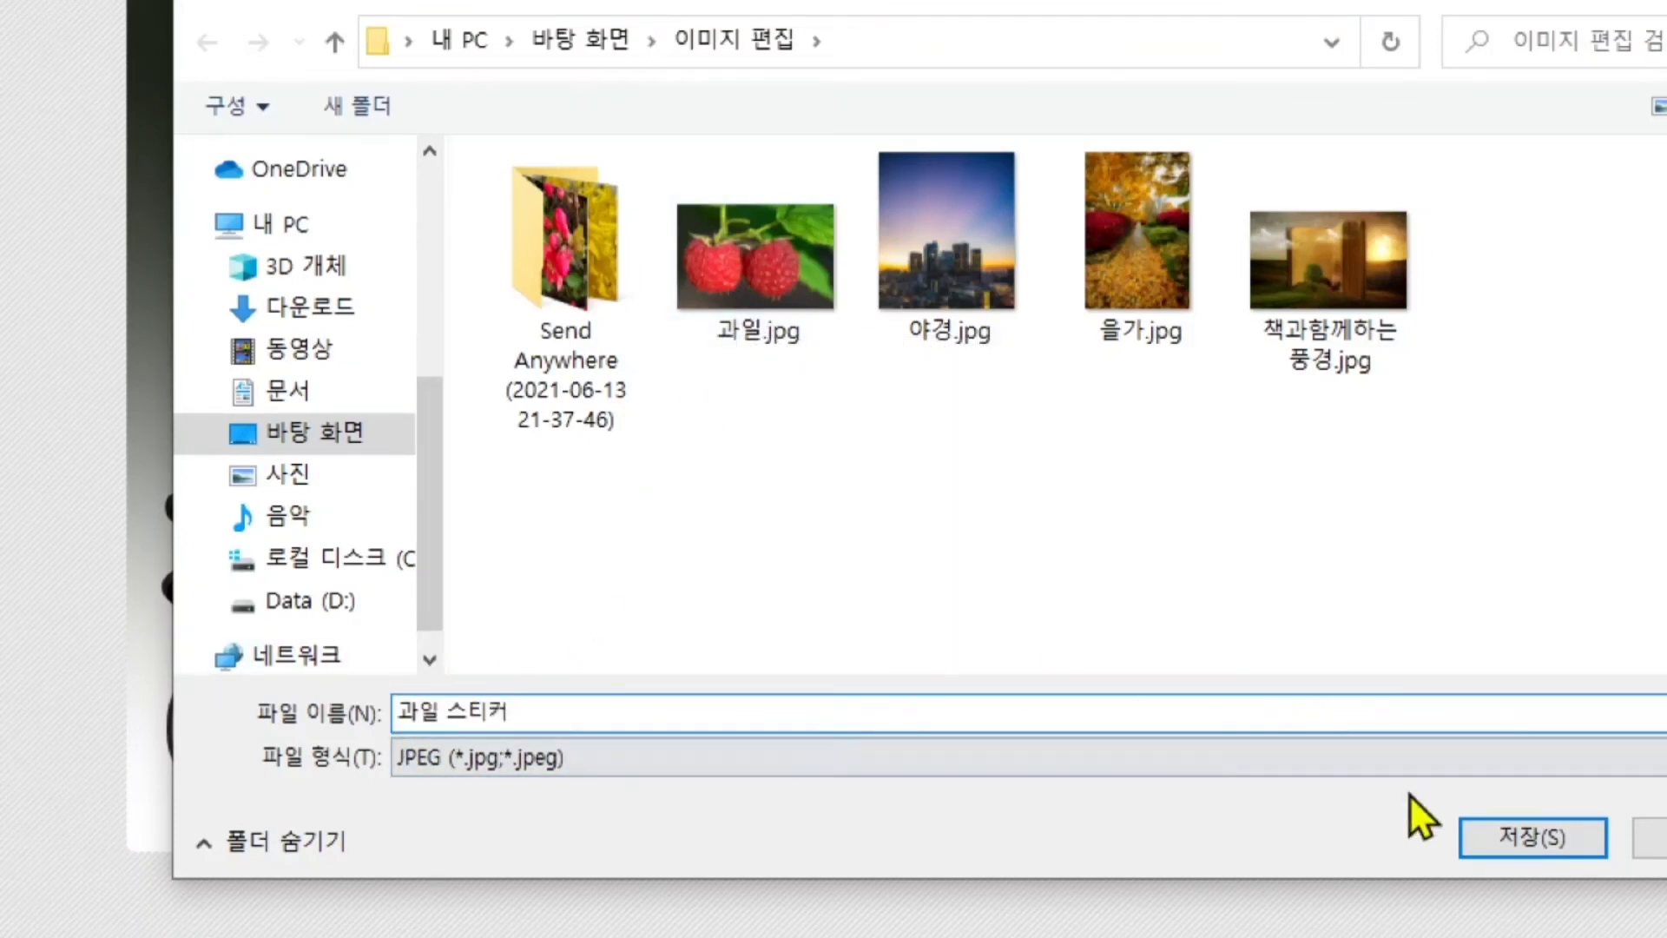
click(1461, 820)
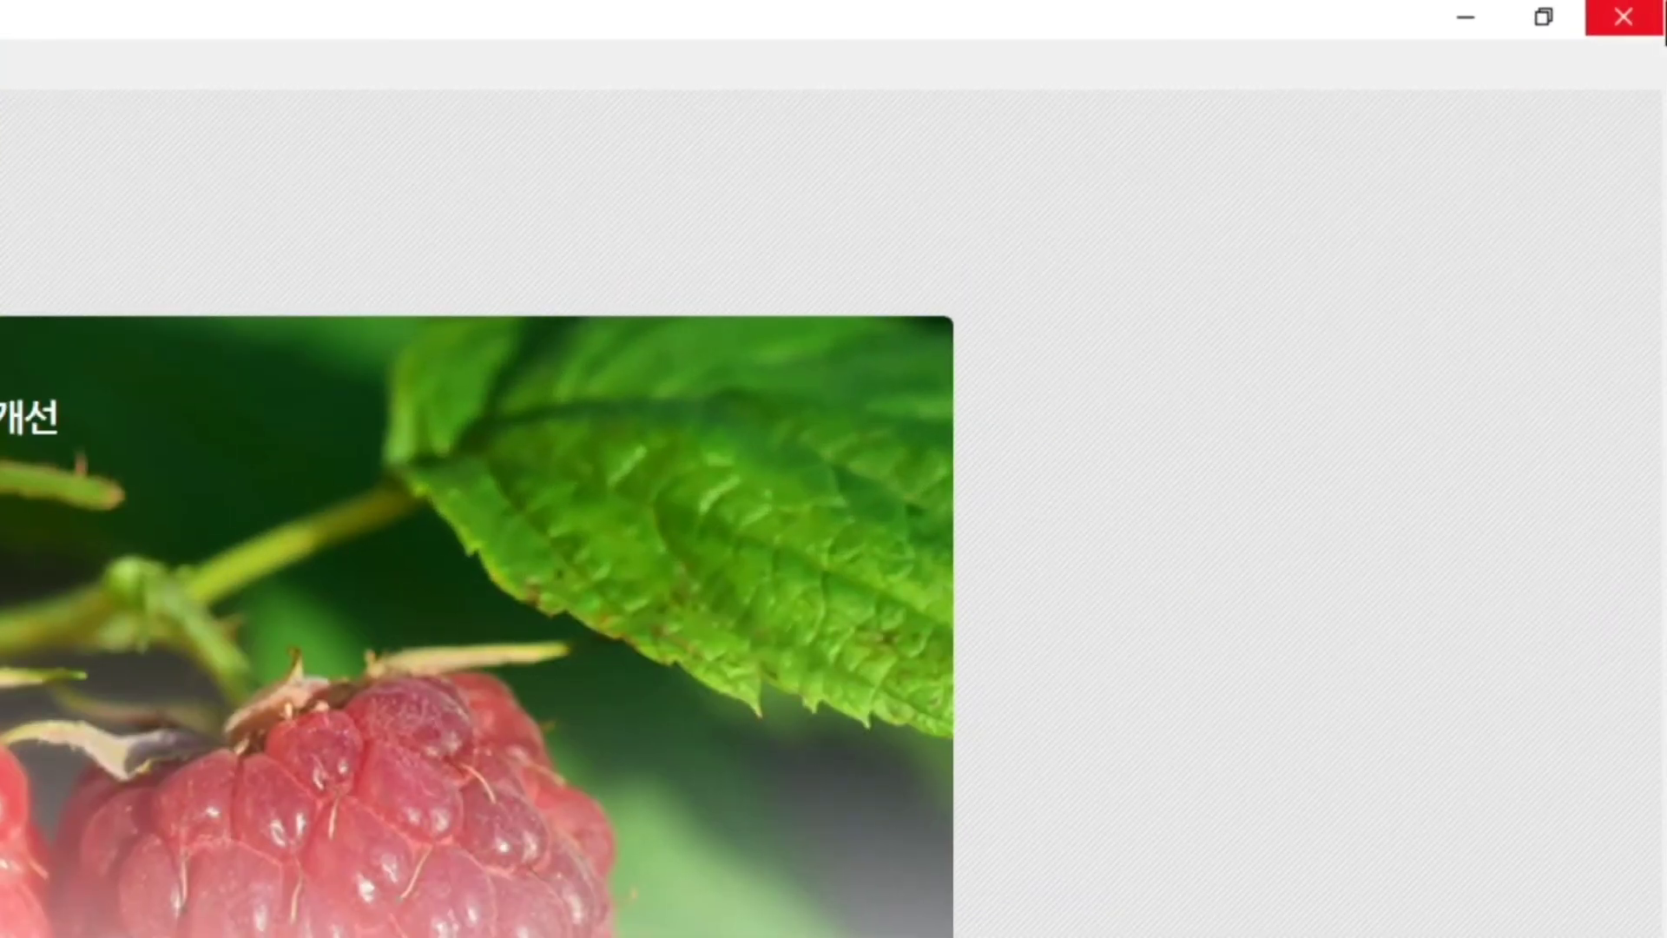
click(1660, 19)
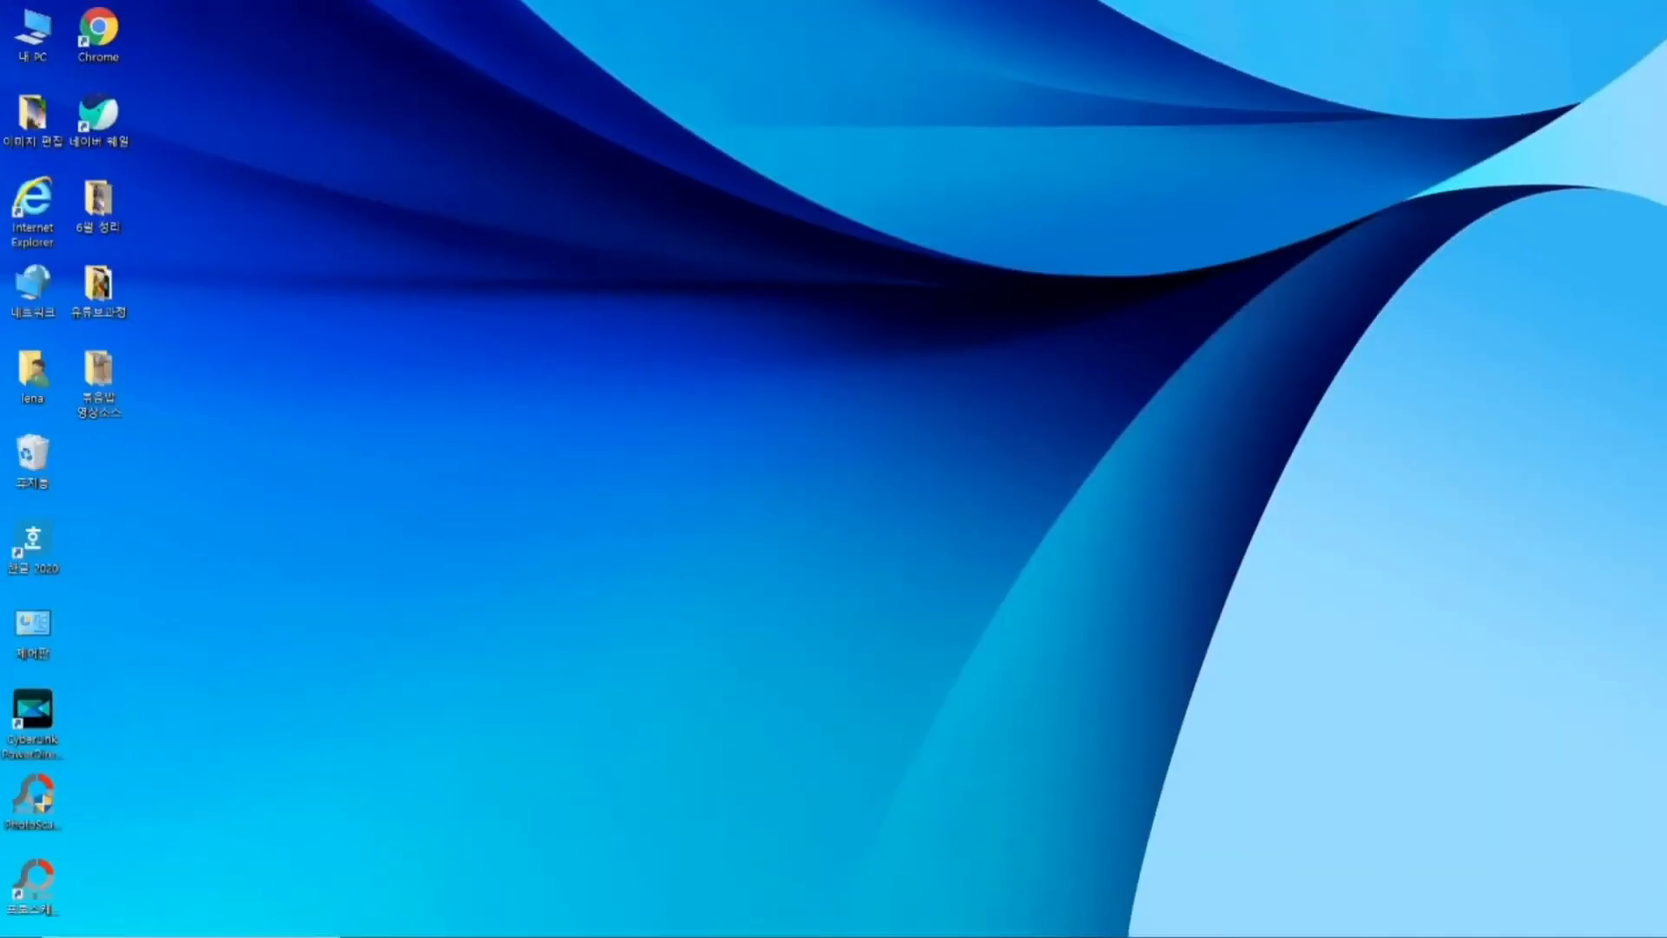